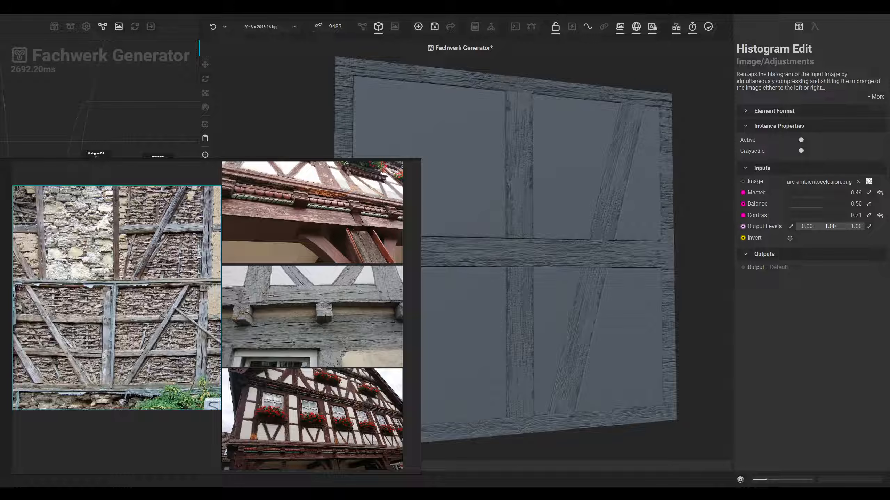
Examine the plastered half-timbered wall in 3D, survey the node graph, and study the grey timber beams in the reference photos
middle_click_drag(474, 260, 486, 259)
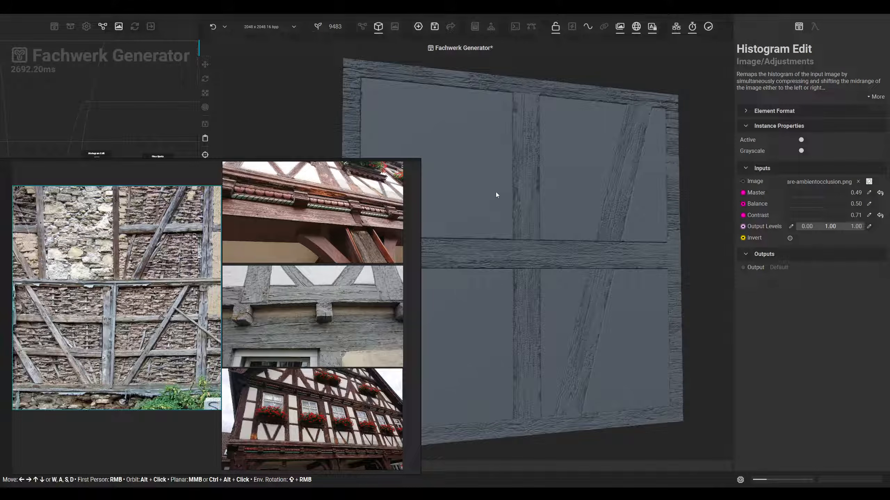
left_click(362, 27)
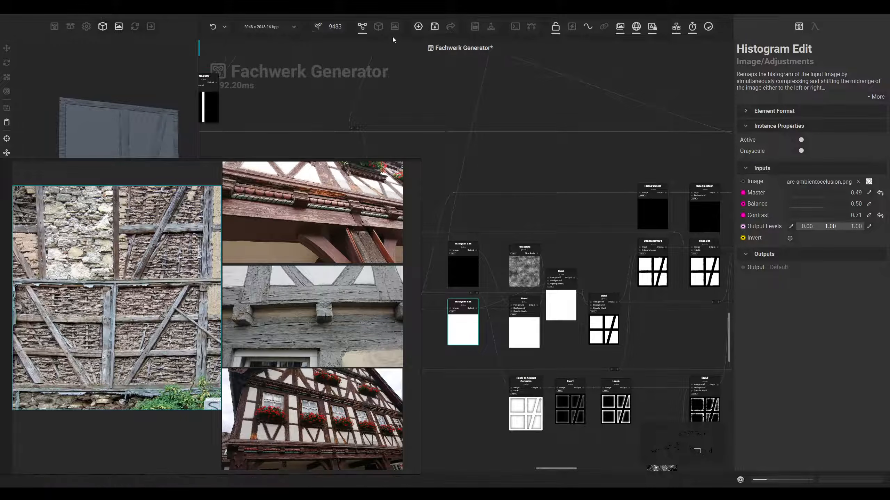
left_click(378, 27)
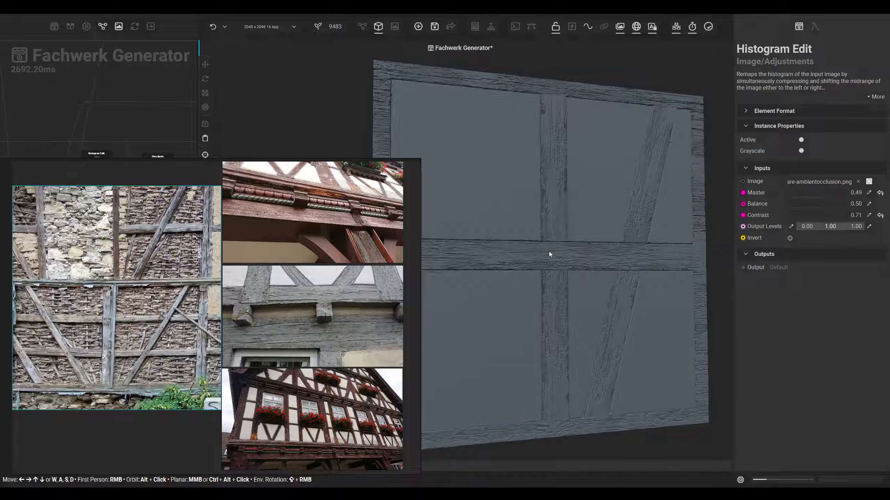
scroll(550, 252, "up", 5)
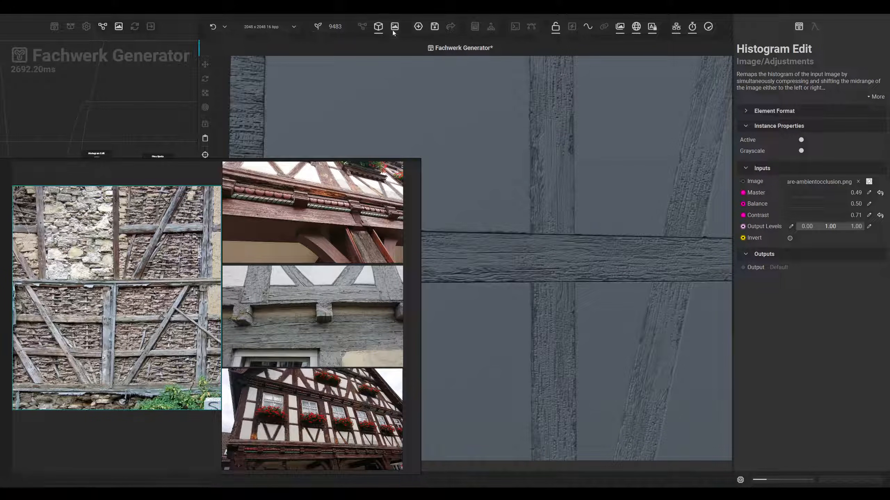
left_click(363, 27)
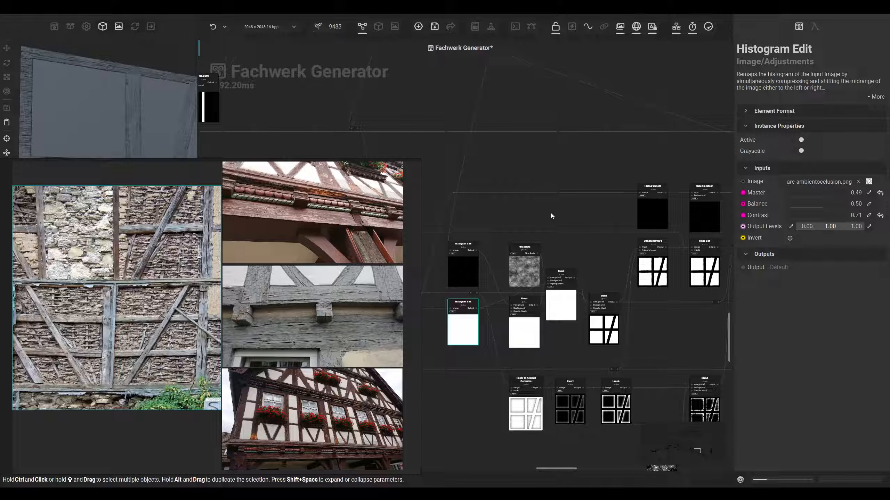
scroll(551, 216, "down", 7)
middle_click_drag(542, 318, 636, 336)
mouse_move(520, 332)
middle_mouse_down()
mouse_move(660, 365)
mouse_move(607, 365)
middle_mouse_up()
middle_click_drag(529, 319, 617, 340)
middle_click_drag(490, 326, 619, 326)
middle_click_drag(502, 337, 649, 348)
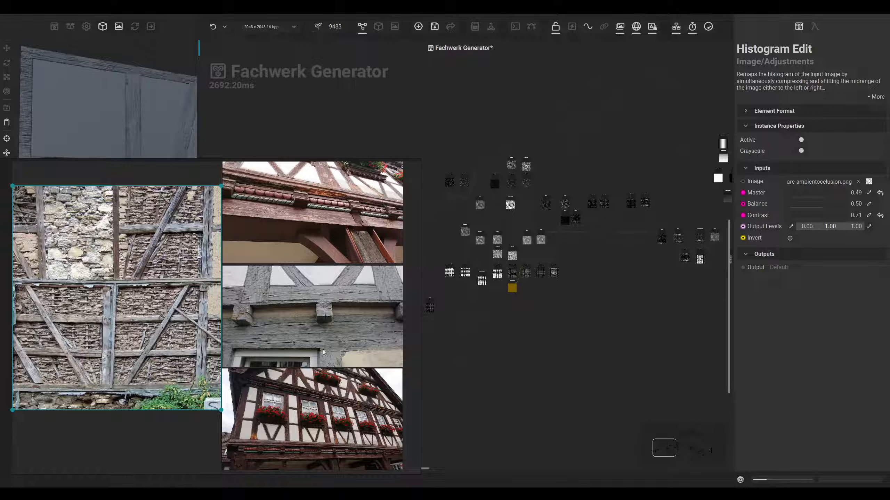
scroll(301, 314, "up", 4)
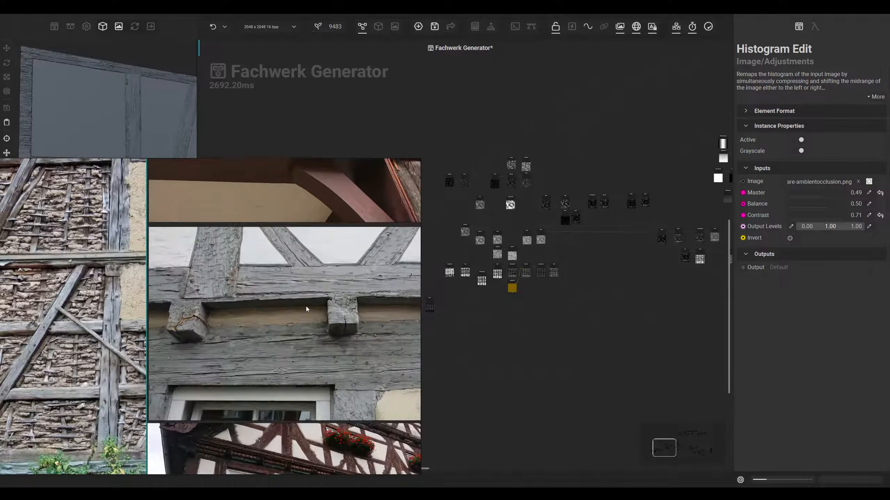
scroll(322, 343, "up", 1)
scroll(322, 345, "up", 3)
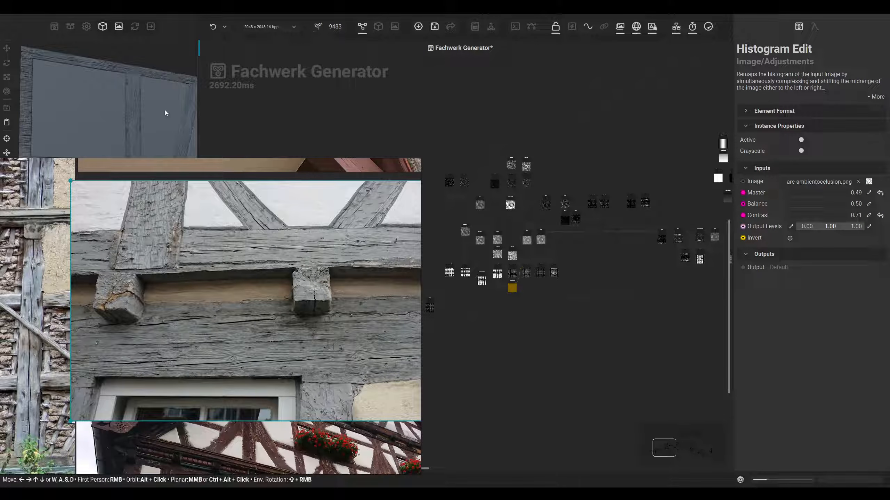
Set the Histogram Edit node's Master to 0.33 to break up the wall's plaster, keeping the whole wall in the 3D view
left_click(379, 27)
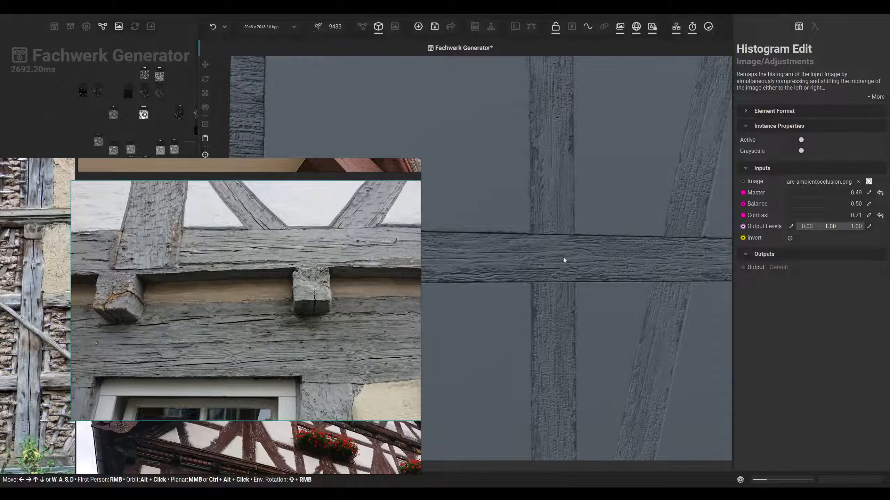
scroll(583, 256, "down", 3)
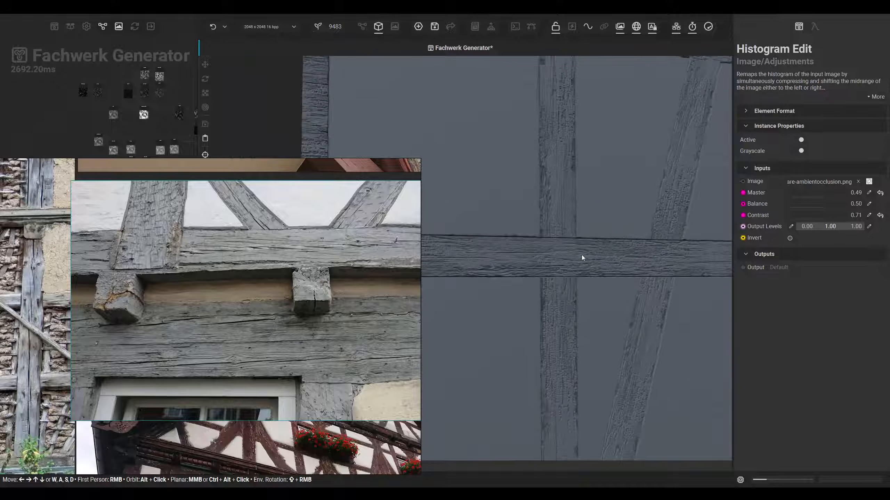
middle_click_drag(594, 255, 590, 268)
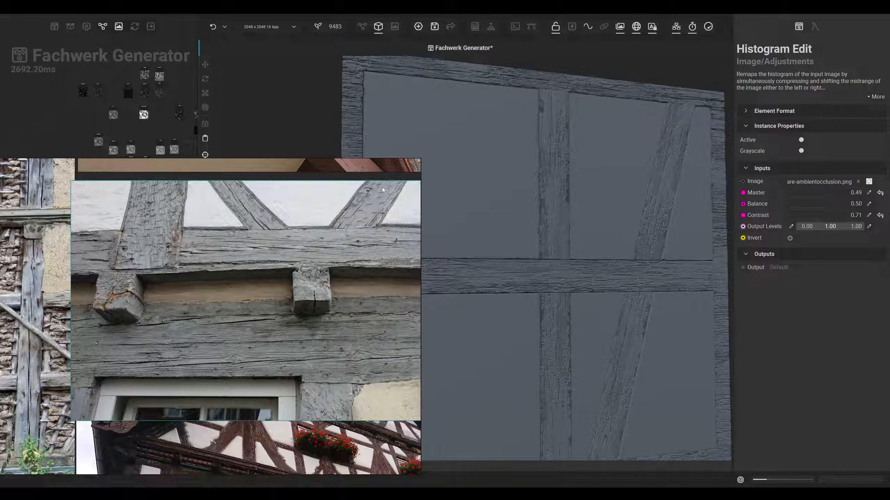
scroll(285, 185, "down", 2)
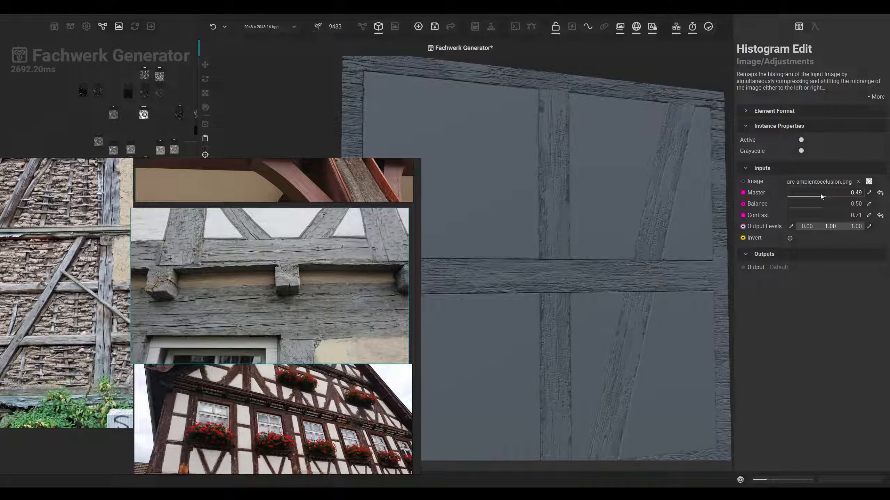
mouse_move(821, 197)
left_mouse_down()
mouse_move(800, 194)
mouse_move(812, 189)
left_mouse_up()
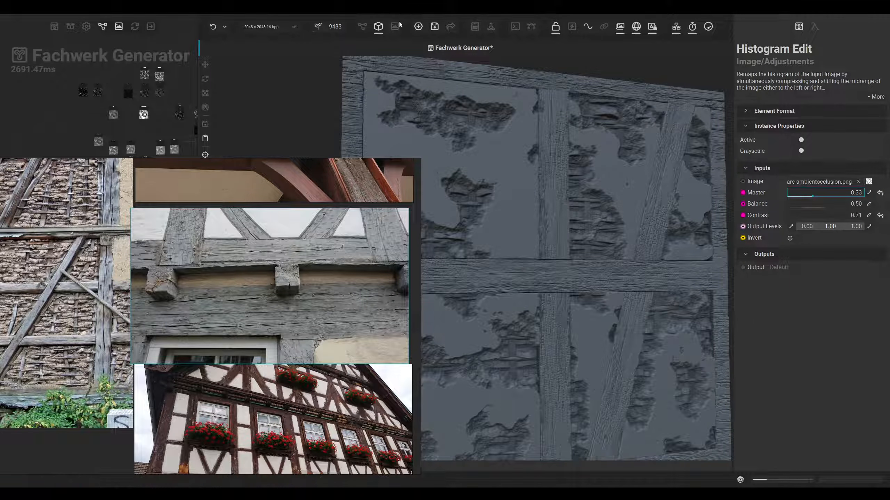
Survey the node graph from the earlier node clusters across to the wood beam cluster
left_click(362, 26)
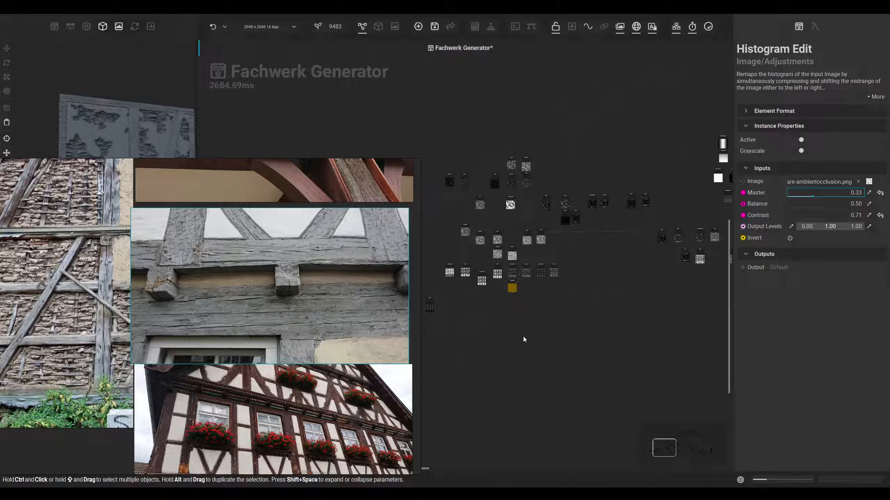
middle_click_drag(528, 342, 612, 355)
middle_click_drag(477, 278, 658, 319)
middle_click_drag(561, 281, 572, 290)
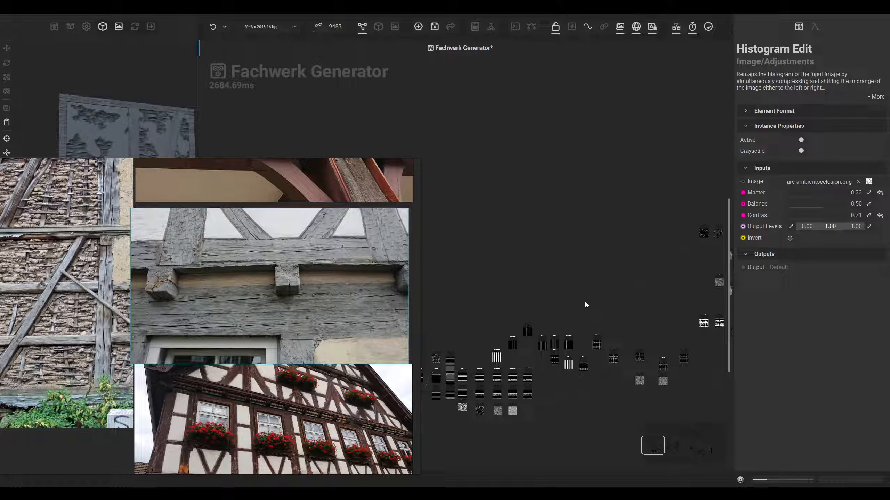
double_click(594, 314)
left_click_drag(593, 314, 507, 176)
middle_click_drag(538, 215, 439, 298)
middle_click_drag(574, 266, 450, 320)
middle_click_drag(588, 329, 519, 338)
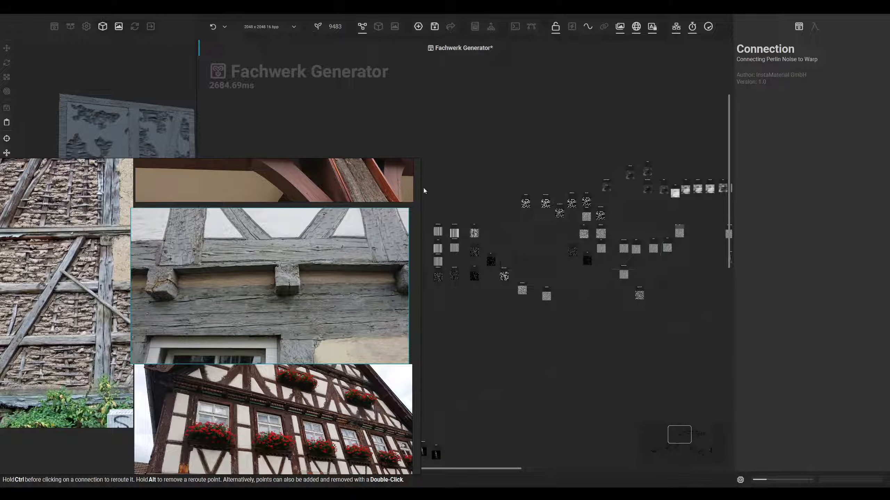
Move the reference photo board off the workspace so the wood node cluster is unobstructed
right_click(417, 198)
right_click_drag(416, 186, 0, 167)
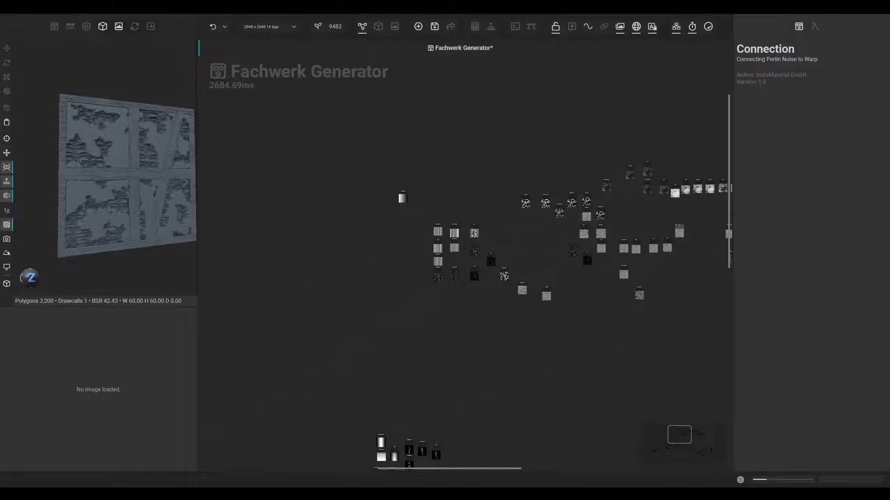
middle_click_drag(592, 316, 385, 351)
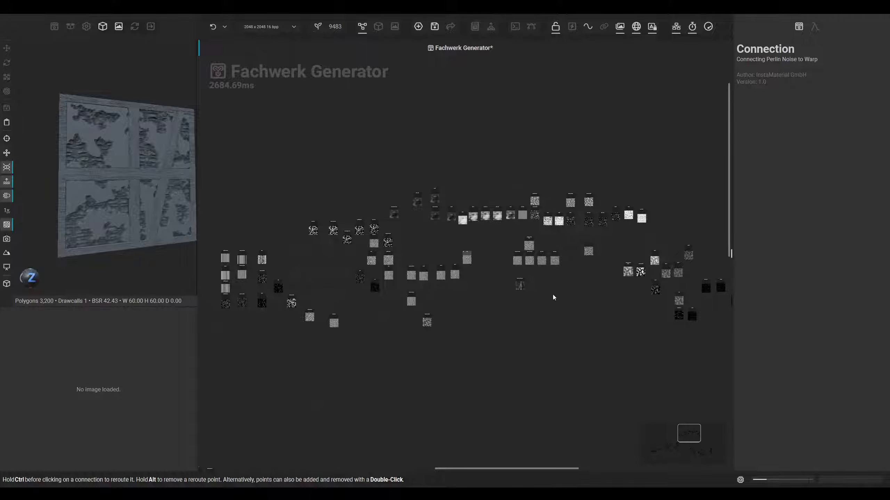
middle_click_drag(459, 304, 504, 313)
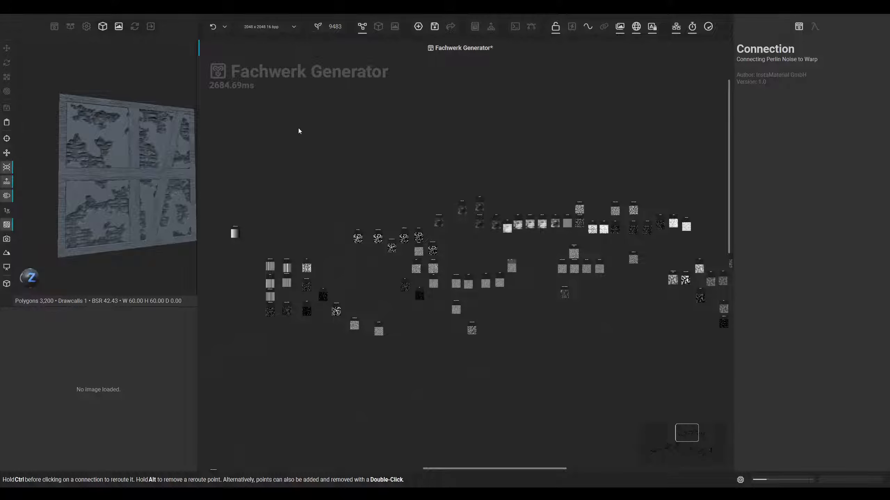
Examine the timber beam grain and the broken plaster up close in the 3D preview
scroll(139, 163, "up", 5)
middle_click_drag(480, 136, 452, 133)
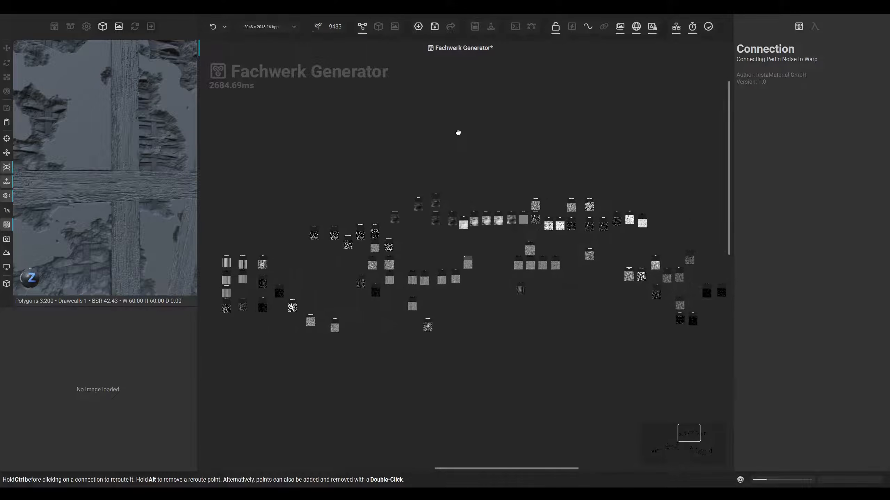
left_click(379, 27)
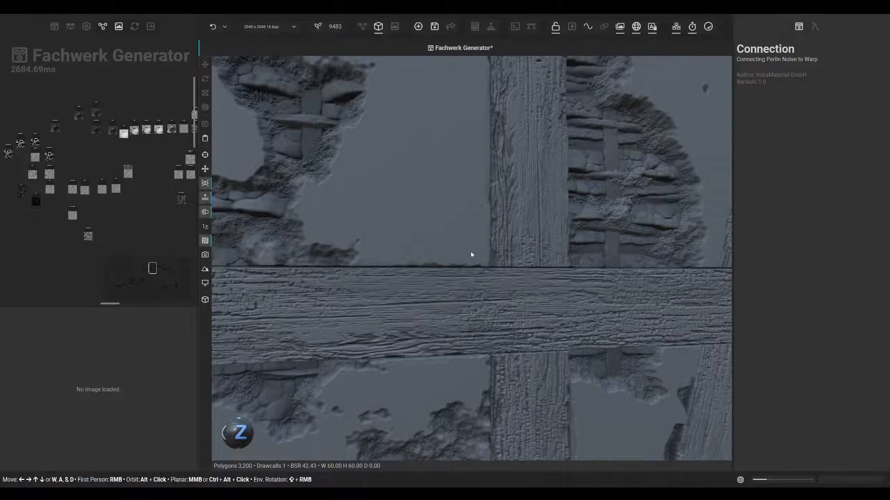
middle_click_drag(470, 252, 478, 249)
scroll(431, 262, "down", 2)
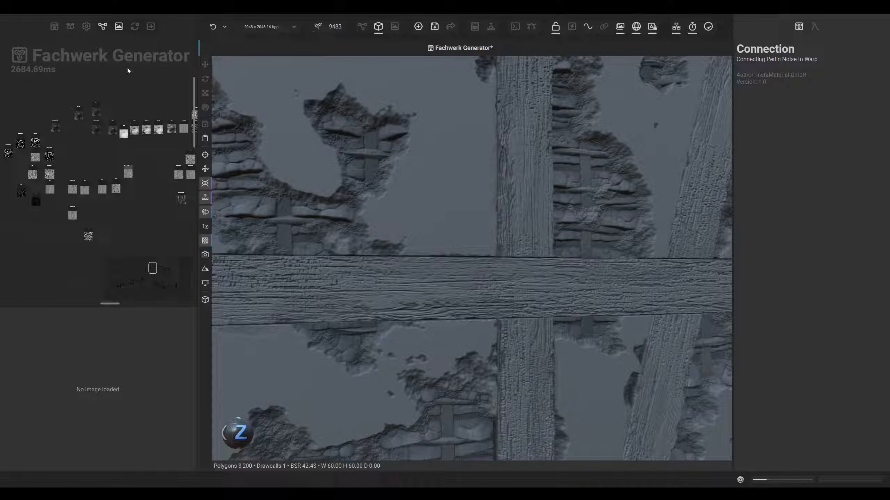
Select the upper wood node cluster in the graph and survey how it connects to the neighbouring clusters
left_click(362, 27)
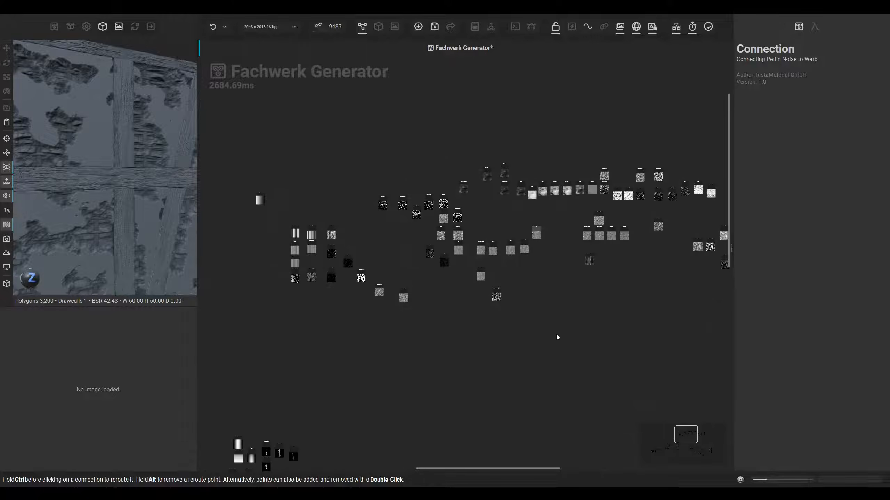
left_click_drag(242, 153, 561, 326)
middle_click_drag(357, 371, 532, 285)
middle_click_drag(460, 309, 572, 245)
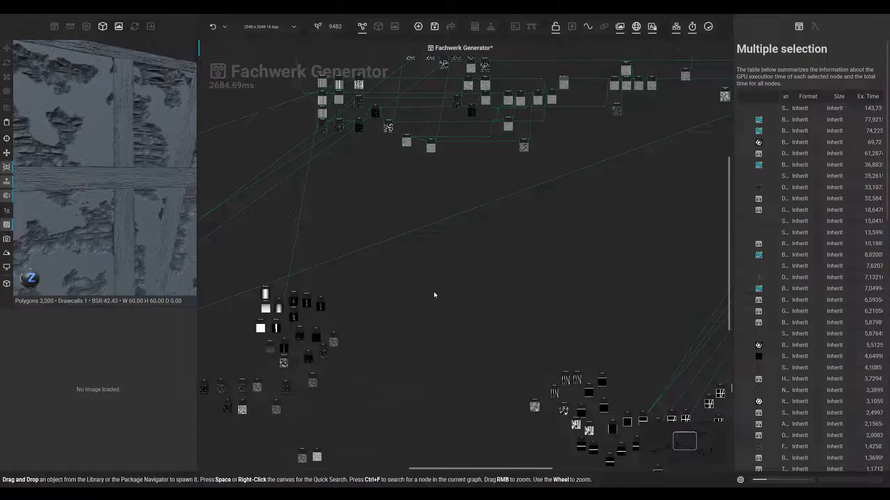
middle_click_drag(455, 304, 546, 333)
mouse_move(461, 322)
middle_mouse_down()
mouse_move(520, 348)
mouse_move(603, 305)
mouse_move(594, 305)
middle_mouse_up()
middle_click_drag(474, 305, 533, 260)
mouse_move(416, 227)
middle_mouse_down()
mouse_move(516, 249)
mouse_move(346, 250)
middle_mouse_up()
Clear the node selection and examine the wood cluster up close, back to its starting gradient nodes
scroll(133, 185, "up", 5)
middle_click_drag(581, 219, 469, 303)
scroll(441, 158, "up", 3)
left_click(441, 160)
scroll(570, 314, "down", 1)
middle_click_drag(573, 317, 368, 303)
scroll(388, 246, "up", 4)
middle_click_drag(505, 340, 337, 327)
middle_click_drag(412, 320, 289, 281)
middle_click_drag(478, 235, 594, 363)
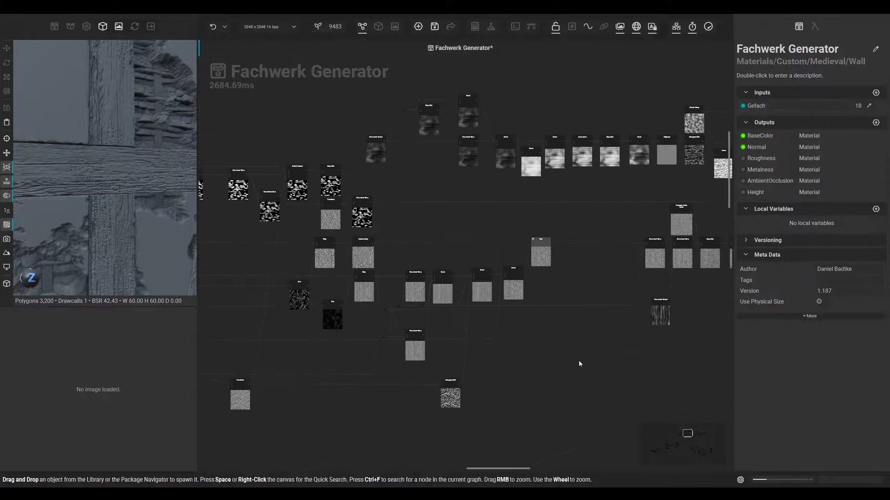
middle_click_drag(322, 393, 489, 368)
middle_click_drag(353, 388, 518, 386)
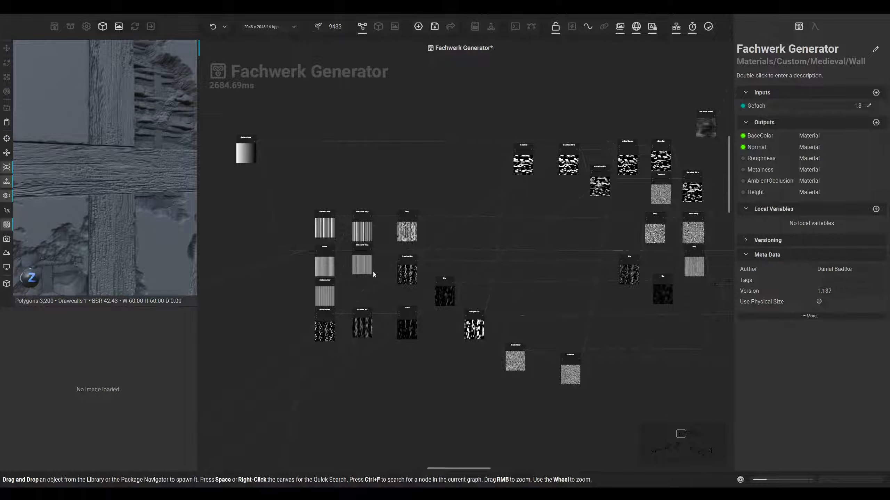
scroll(295, 259, "up", 2)
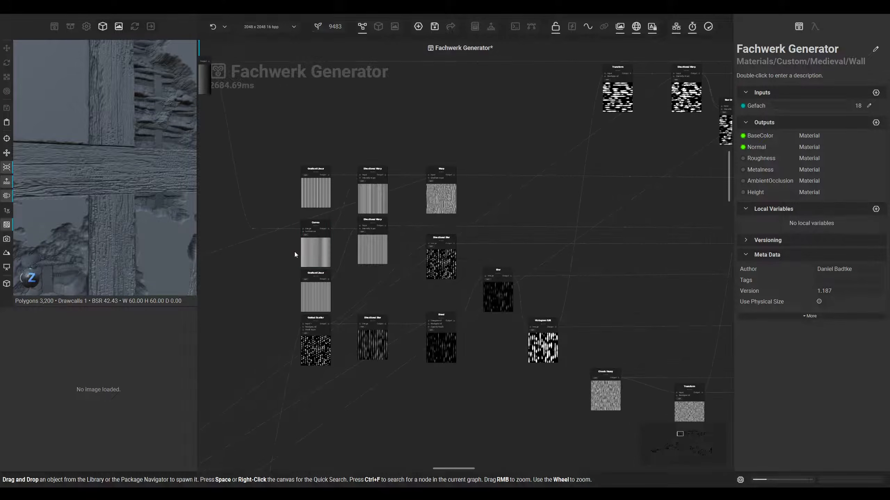
Preview the Curves node, its source Gradient Linear and the striped Gradient Linear, and compare them with the timber in 3D
left_click(306, 245)
middle_click_drag(305, 244, 396, 296)
left_click(286, 127)
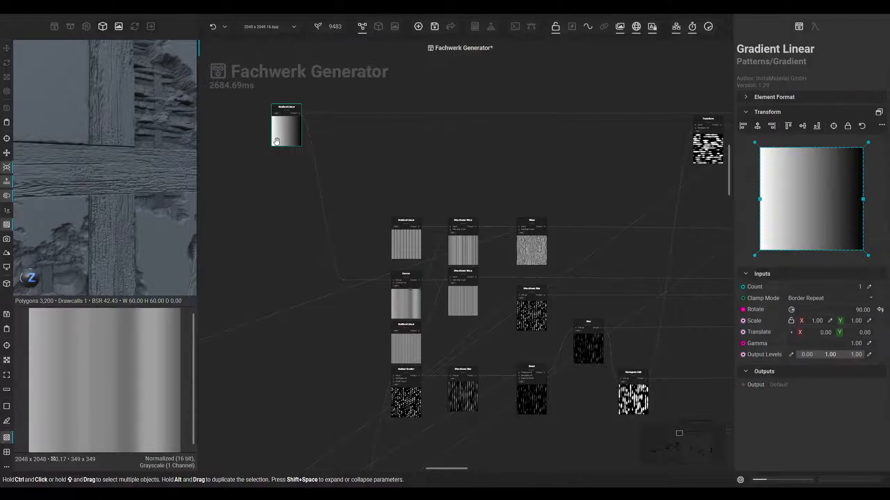
scroll(153, 331, "up", 1)
middle_click_drag(343, 318, 326, 312)
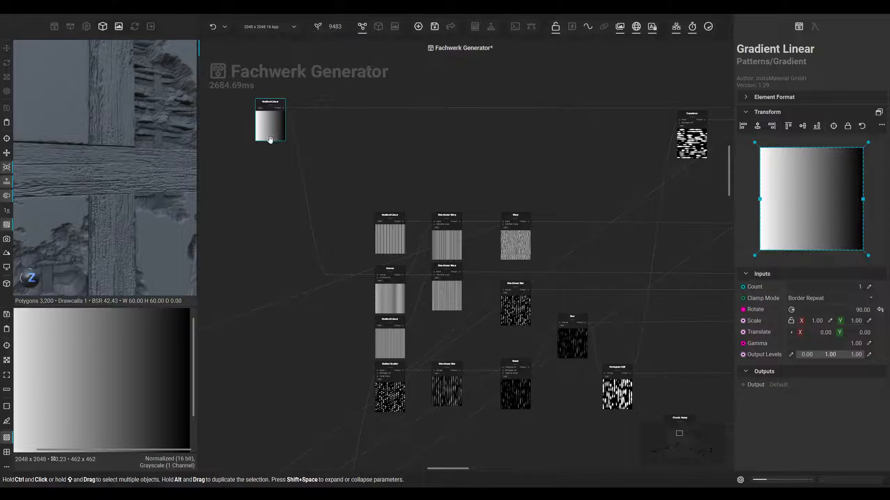
left_click(393, 242)
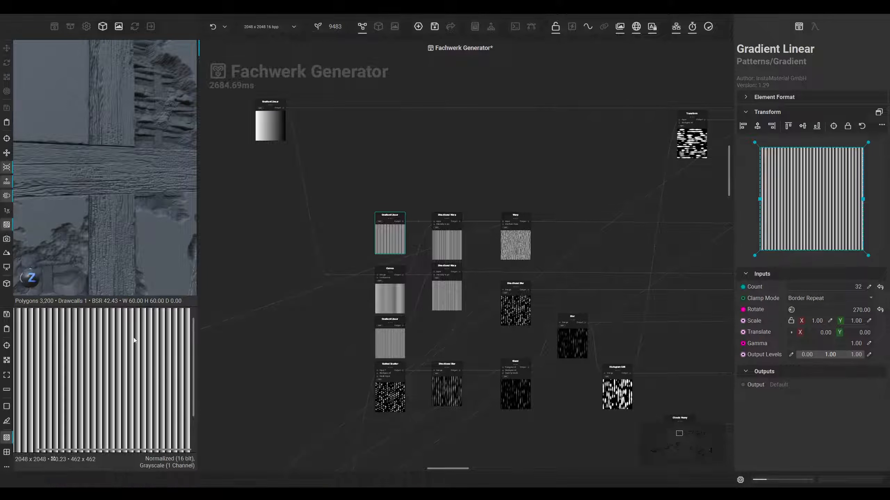
scroll(128, 358, "up", 1)
middle_click_drag(115, 174, 162, 183)
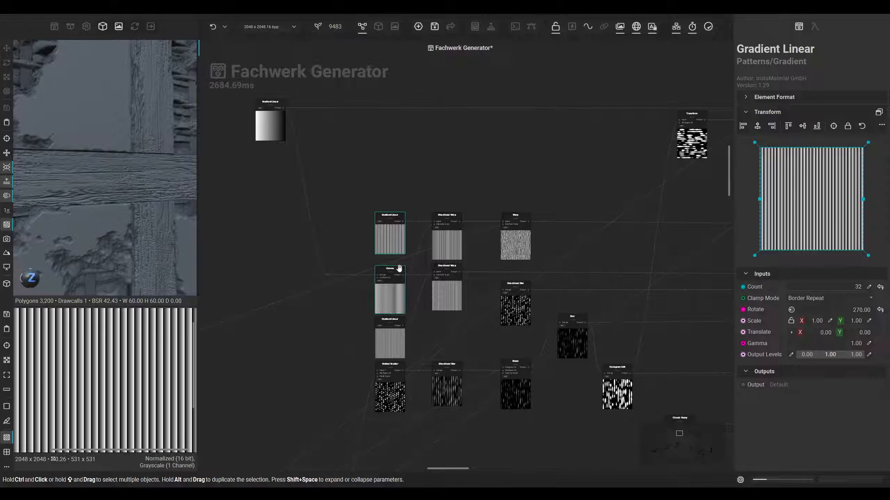
Inspect the Directional Warp that distorts the striped gradient, and compare the source Gradient Linear with the Curves node driving it
middle_click_drag(481, 248, 467, 245)
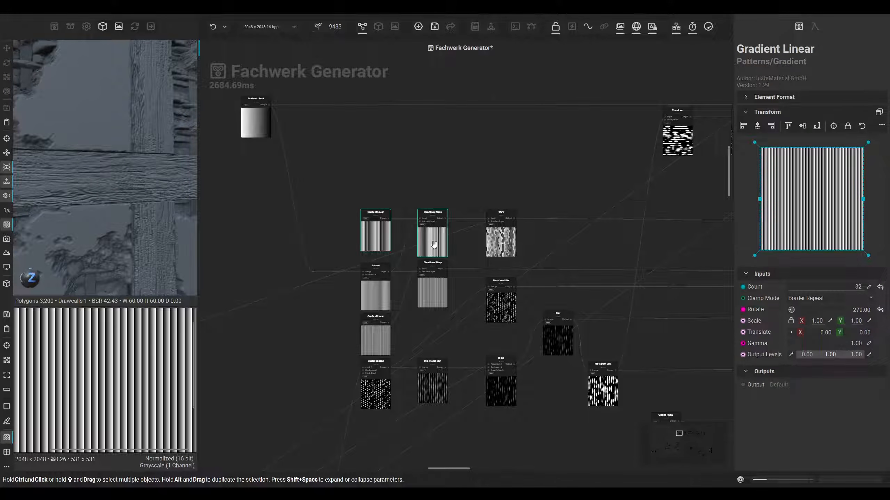
left_click(434, 245)
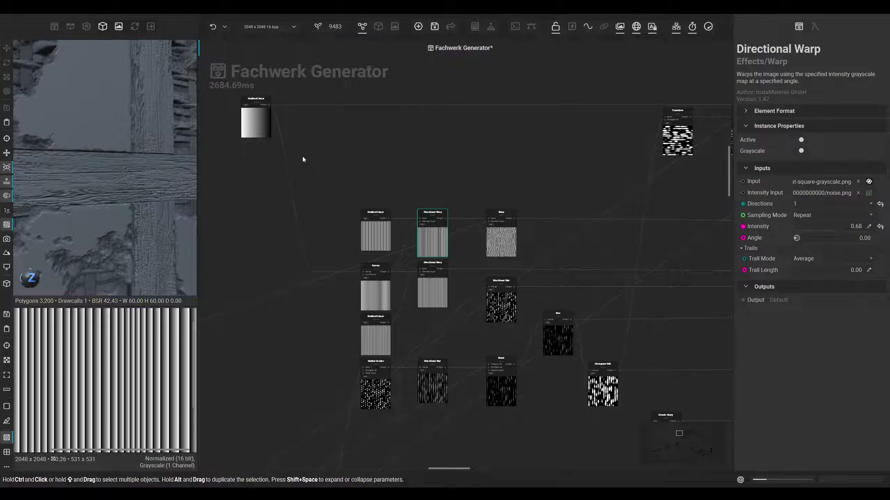
left_click(377, 302)
left_click(261, 124)
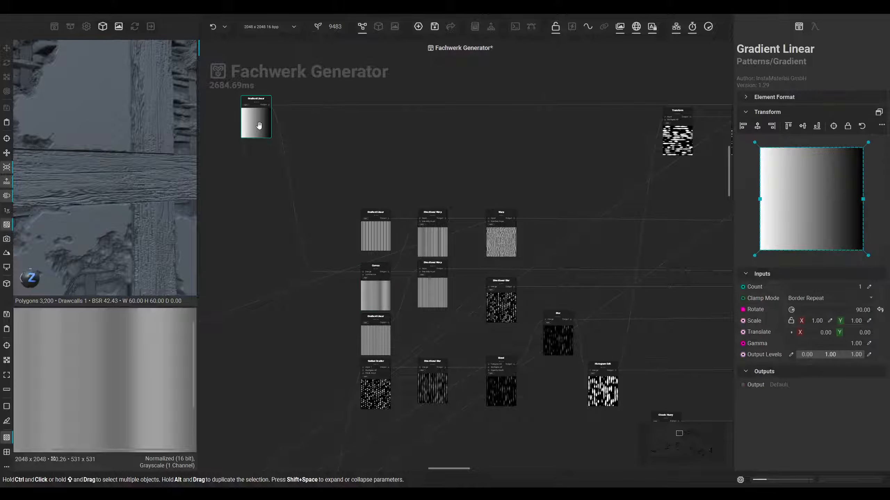
left_click(384, 285)
scroll(149, 372, "down", 3)
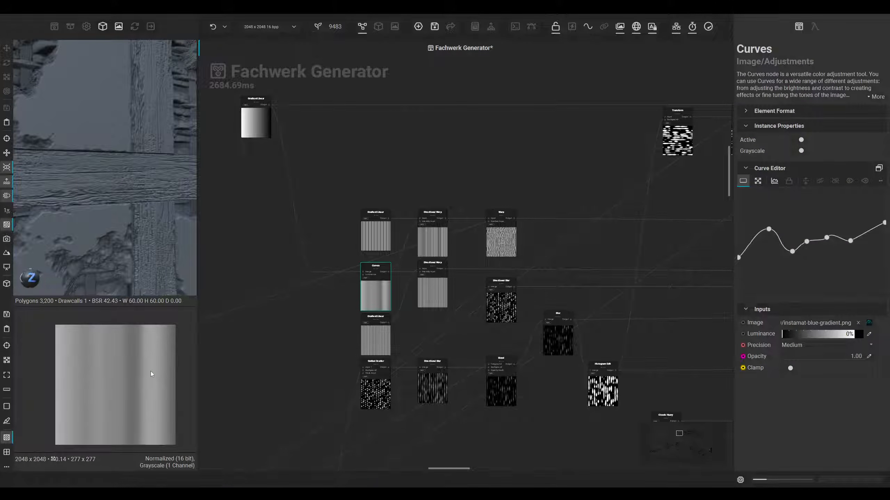
Preview the Directional Warp on the striped gradient up close and compare it with the Warp node that follows
left_click(425, 243)
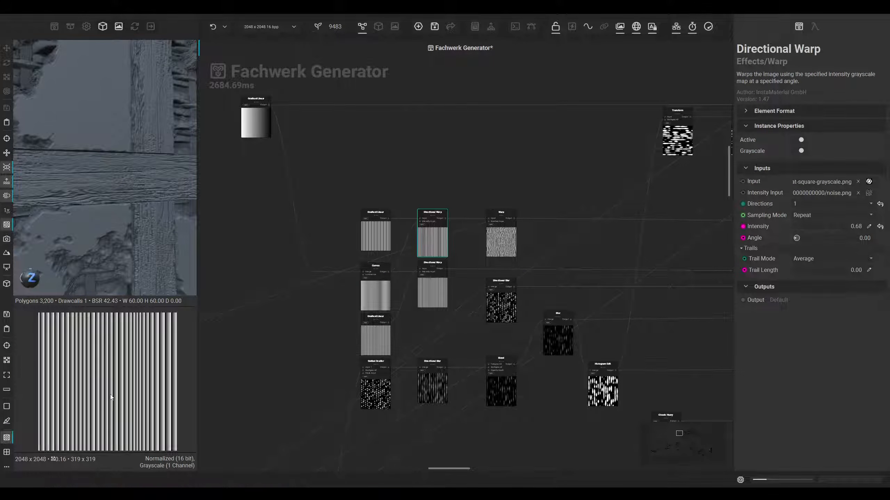
scroll(122, 360, "up", 2)
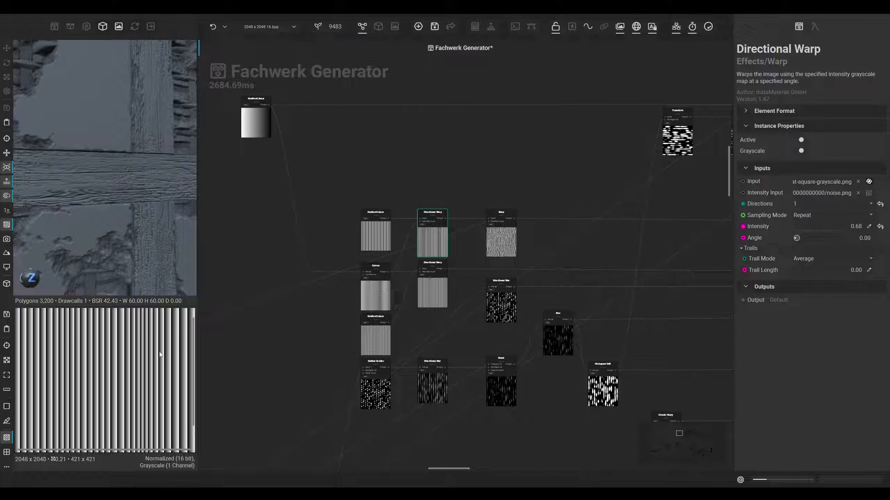
middle_click_drag(464, 299, 367, 301)
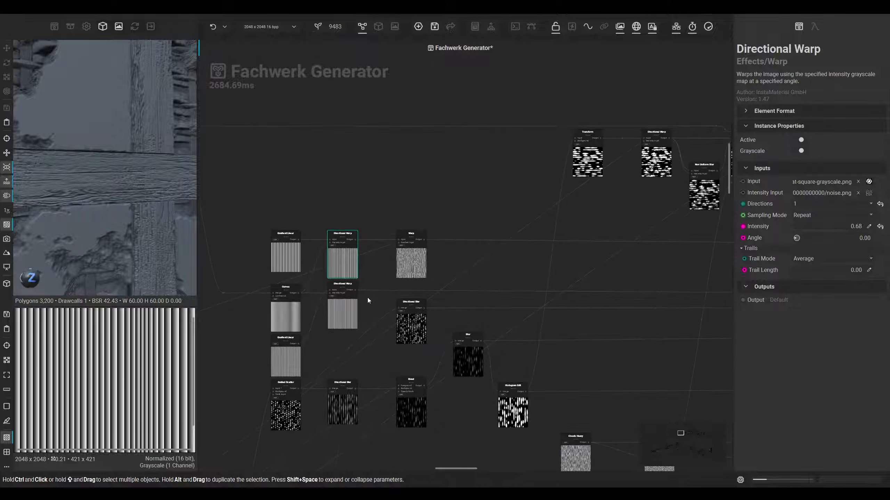
left_click(408, 262)
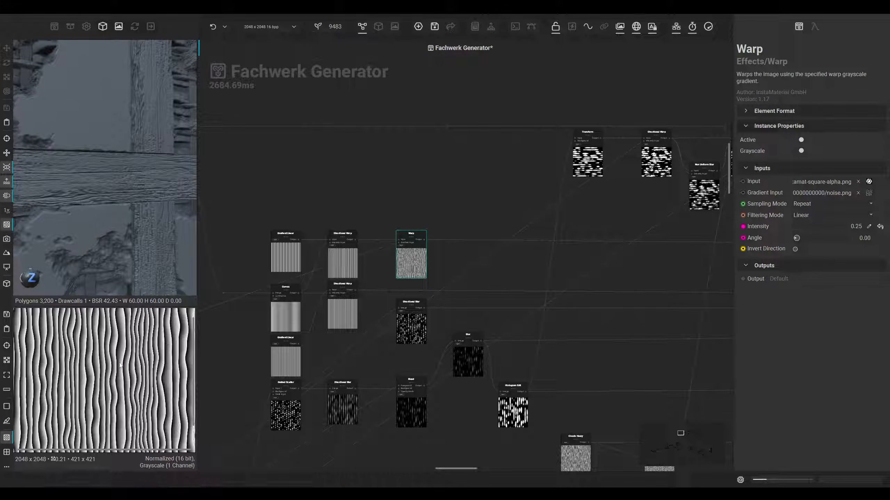
Follow the wood chain to the second Warp node, just before the Gradient Map, and examine its distorted pattern up close
middle_click_drag(493, 286, 479, 247)
middle_click_drag(348, 391, 306, 376)
middle_click_drag(396, 394, 332, 395)
middle_click_drag(497, 297, 406, 330)
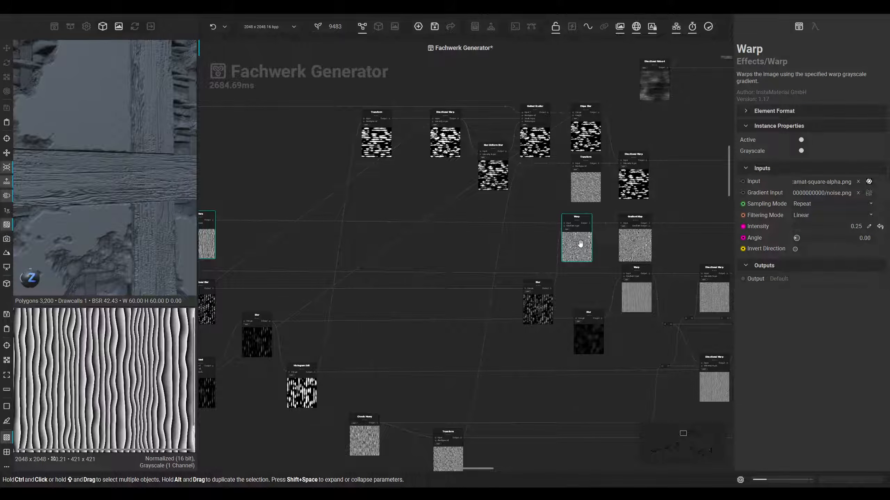
left_click(580, 244)
middle_click_drag(381, 282, 418, 279)
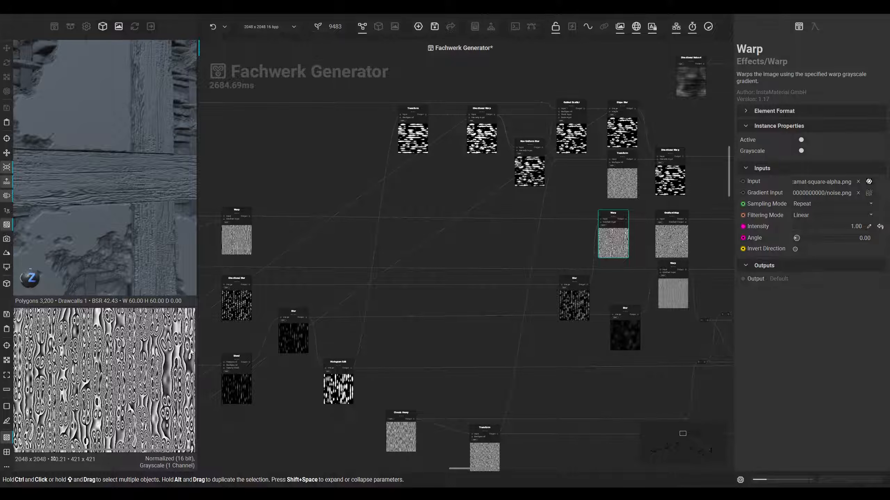
scroll(102, 344, "up", 3)
middle_click_drag(102, 344, 102, 371)
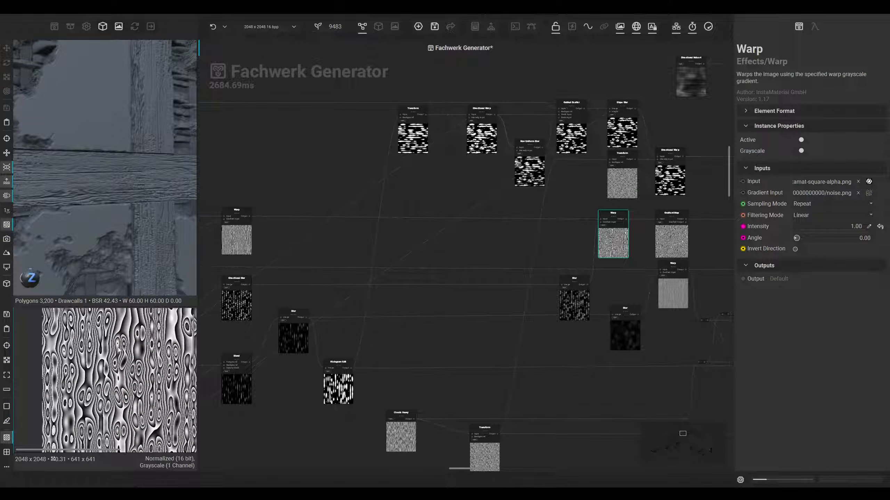
Inspect the Gradient Map after the second Warp and survey the neighbouring Warp and Blend nodes it leads to
middle_click_drag(485, 314, 396, 306)
middle_click_drag(478, 354, 387, 357)
left_click(495, 248)
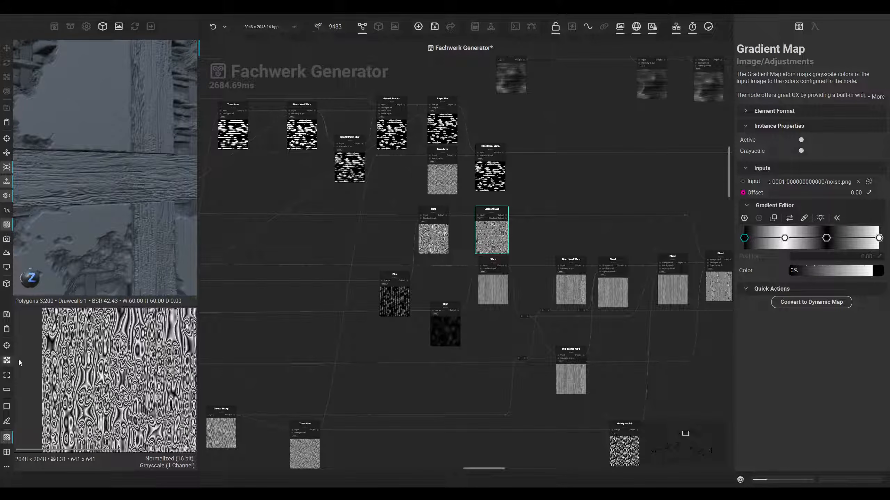
middle_click_drag(403, 296, 371, 301)
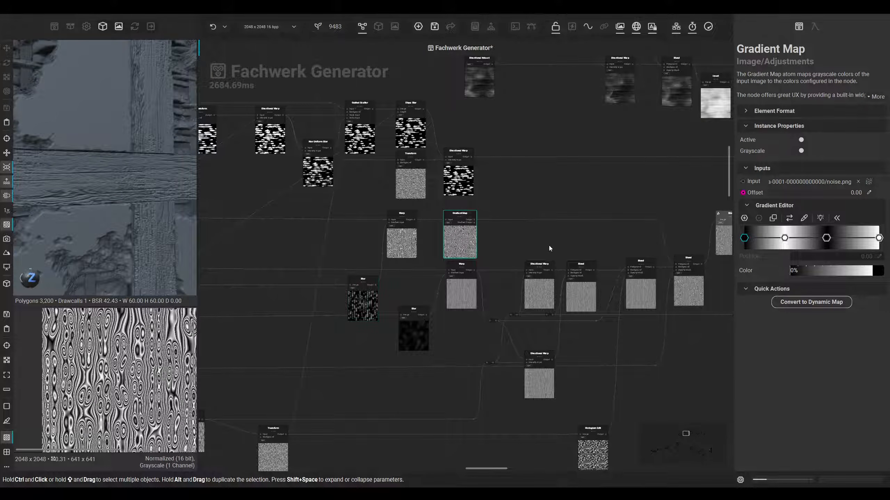
middle_click_drag(550, 246, 534, 246)
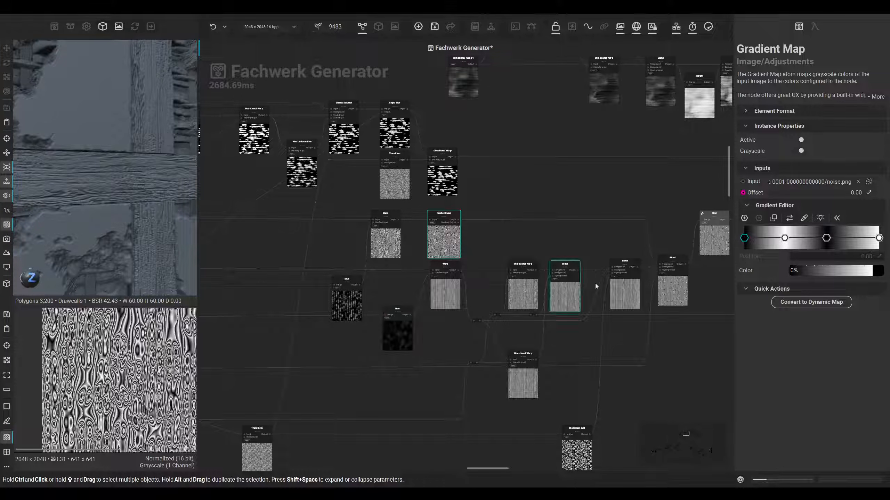
middle_click_drag(649, 339, 571, 335)
middle_click_drag(451, 344, 502, 342)
middle_click_drag(412, 343, 426, 339)
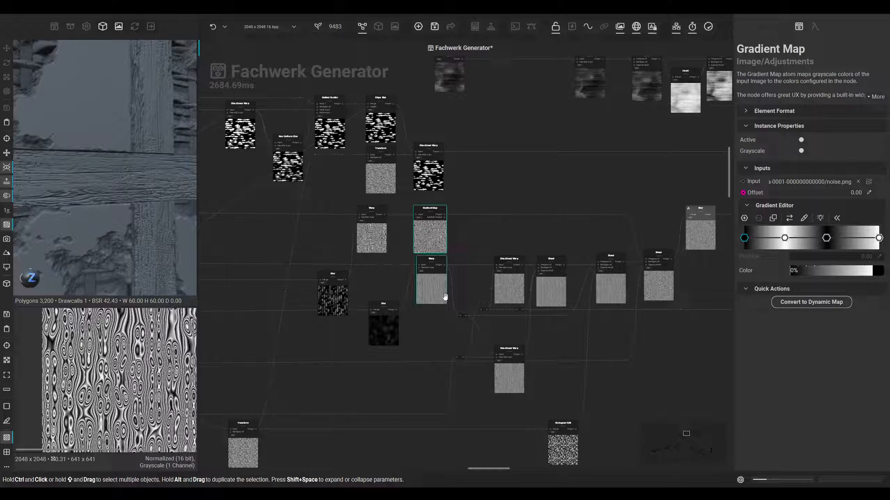
Preview the upper Directional Warp in the fine grain branch and the rerouted noise feeding its intensity input
middle_click_drag(475, 282, 542, 210)
scroll(417, 310, "down", 1)
middle_click_drag(410, 313, 612, 309)
middle_click_drag(310, 350, 225, 352)
middle_click_drag(546, 339, 355, 346)
left_click(475, 239)
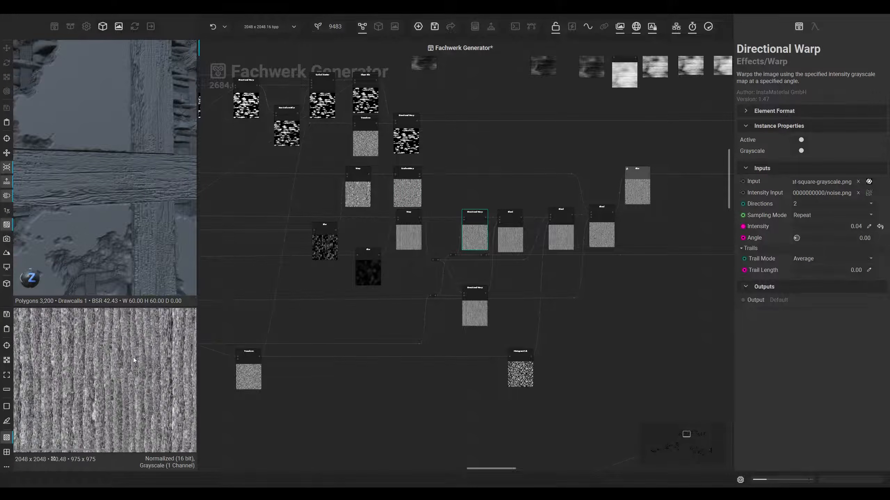
scroll(470, 226, "up", 2)
left_click(451, 268)
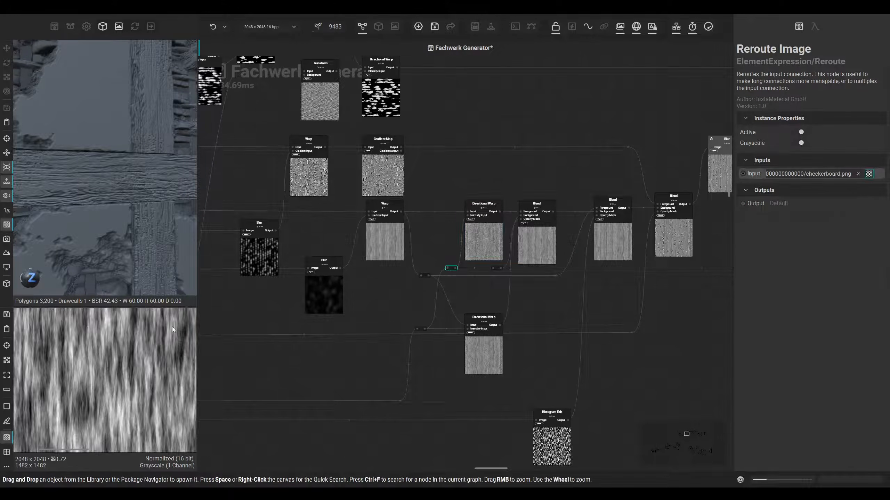
Trace the rerouted noise back to the Clouds Heavy node, inspect its settings, and move the node closer to the Transform
middle_click_drag(388, 351, 492, 284)
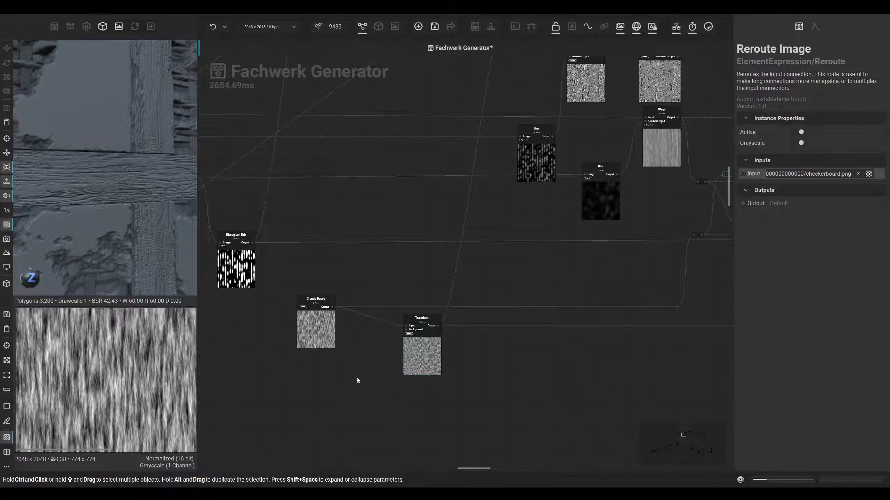
left_click(326, 328)
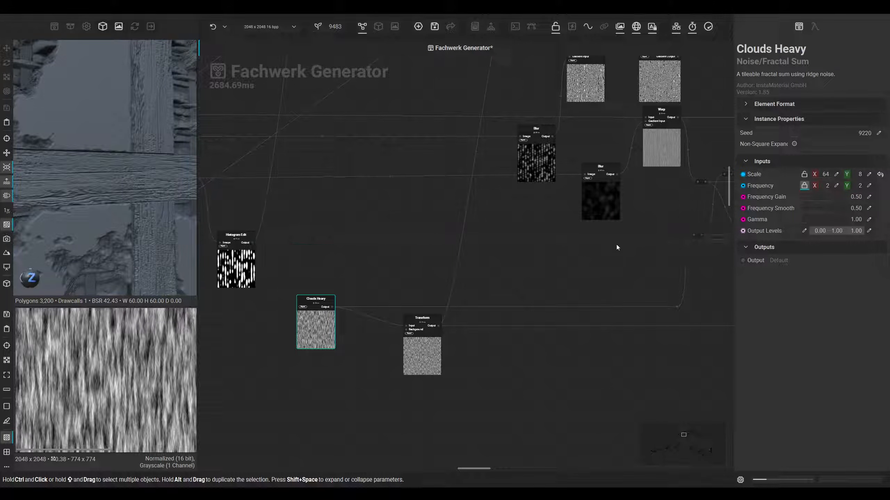
middle_click_drag(584, 269, 520, 290)
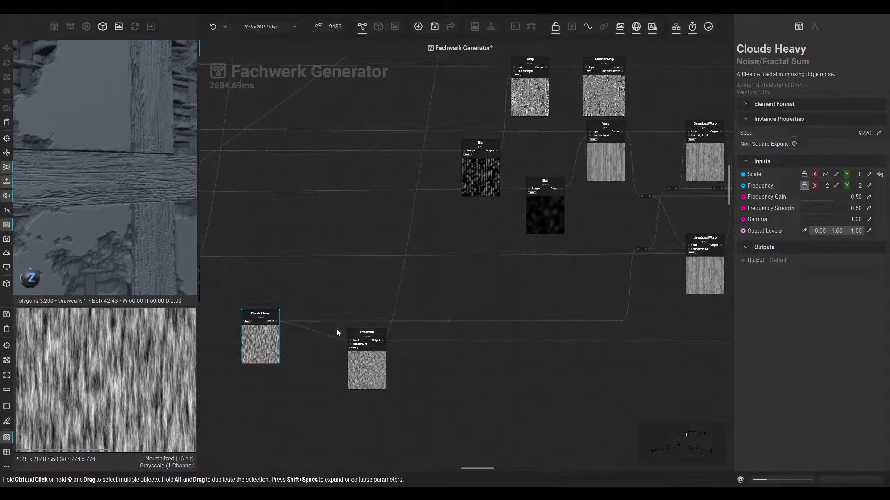
left_click_drag(255, 346, 290, 345)
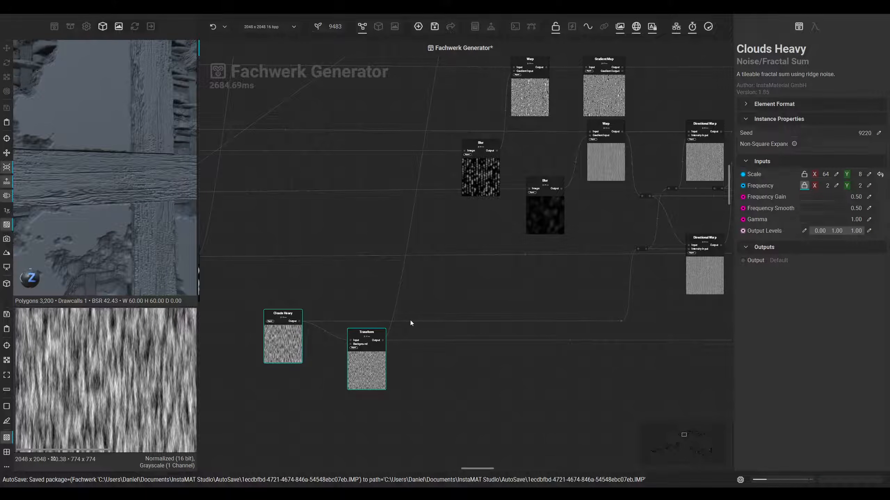
Preview the second-to-last Blend of the fine grain branch up close and enlarge the 2D preview area
middle_click_drag(620, 318, 356, 347)
middle_click_drag(479, 322, 413, 347)
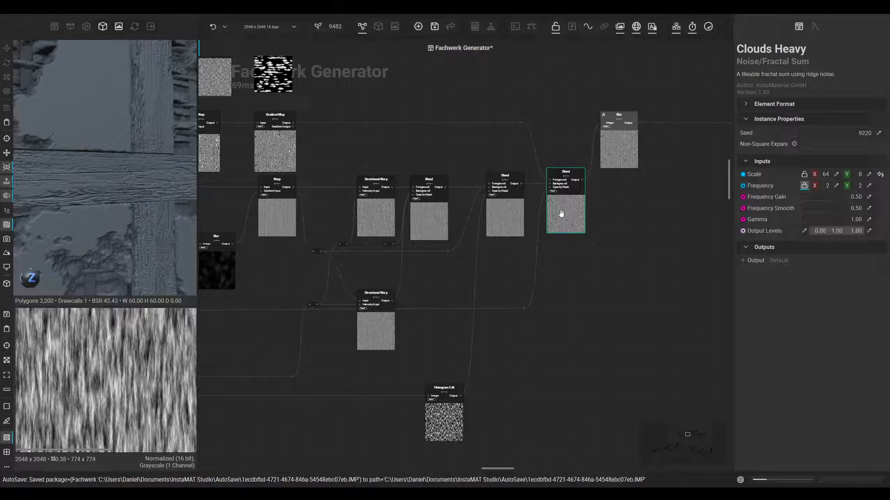
left_click(510, 211)
middle_click_drag(454, 270, 403, 344)
scroll(140, 362, "up", 6)
scroll(152, 366, "down", 3)
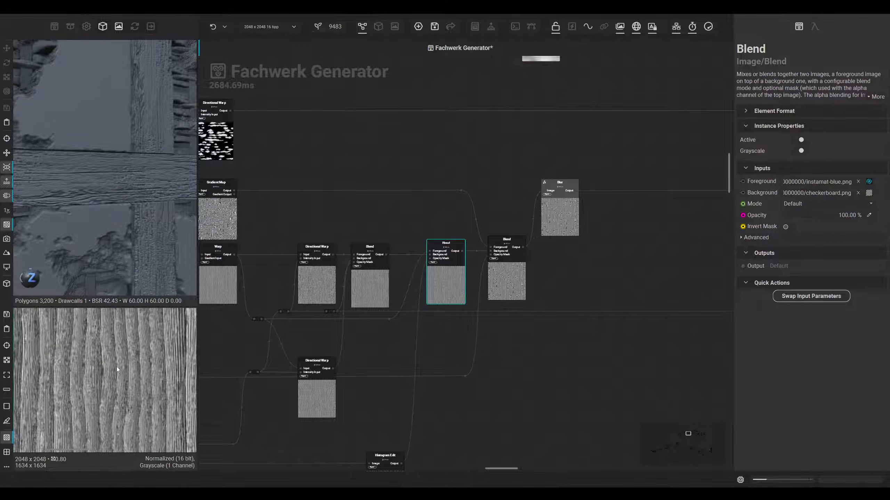
left_click_drag(134, 304, 134, 214)
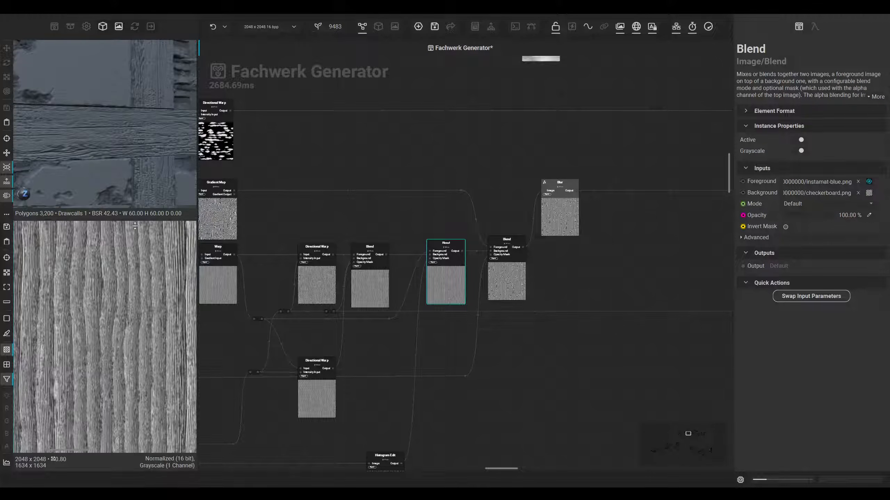
Compare the Gradient Map with the last Blend, which combines the ring pattern with the fine wood grain
middle_click_drag(231, 219, 260, 225)
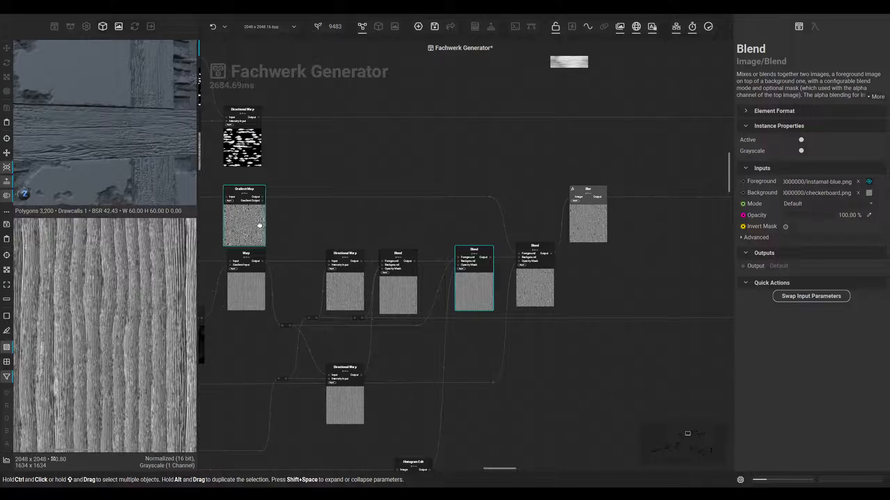
left_click(260, 226)
left_click(539, 289)
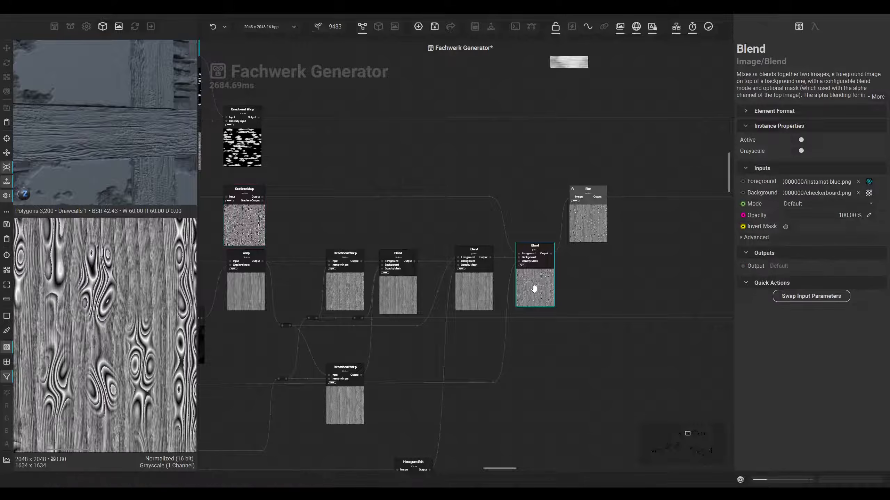
scroll(140, 406, "down", 2)
middle_click_drag(165, 328, 132, 362)
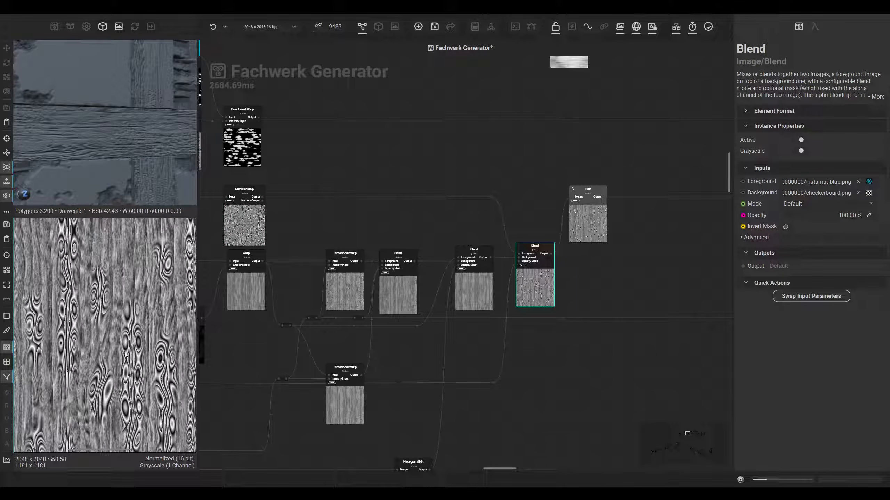
Inspect the Blur node that follows the last Blend in the wood grain chain
middle_click_drag(611, 293, 461, 358)
left_click(428, 286)
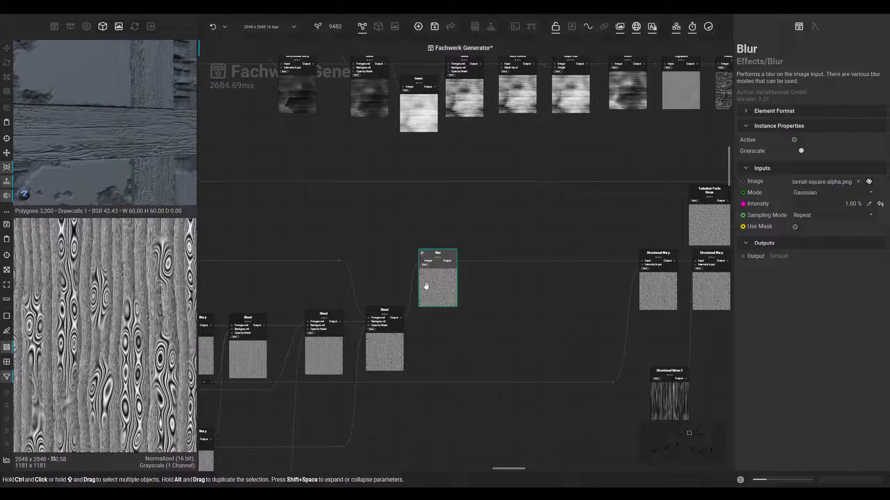
middle_click_drag(476, 287, 404, 287)
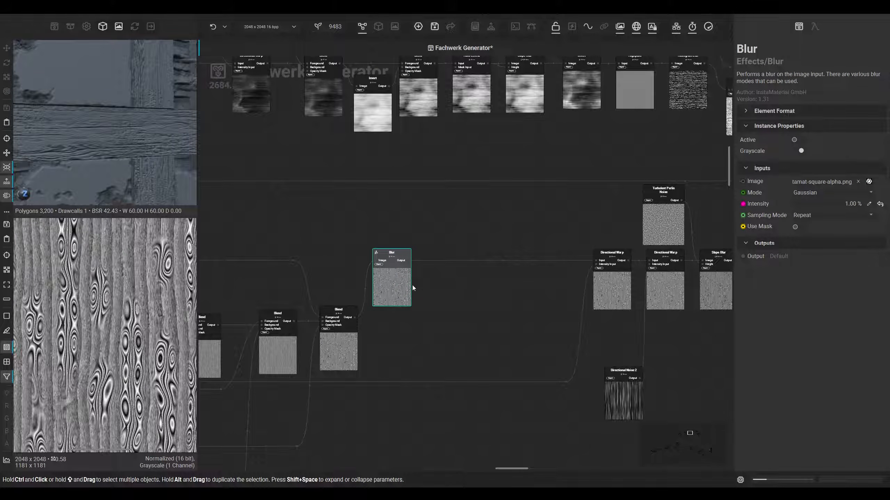
Preview the first Directional Warp after the Blur and compare its output with the noise at its intensity input
middle_click_drag(507, 297, 484, 286)
left_click(592, 298)
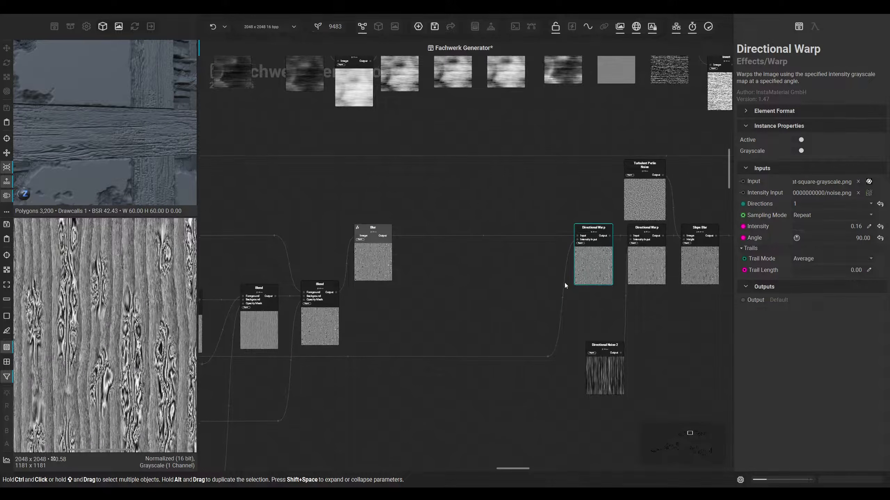
middle_click_drag(539, 290, 586, 267)
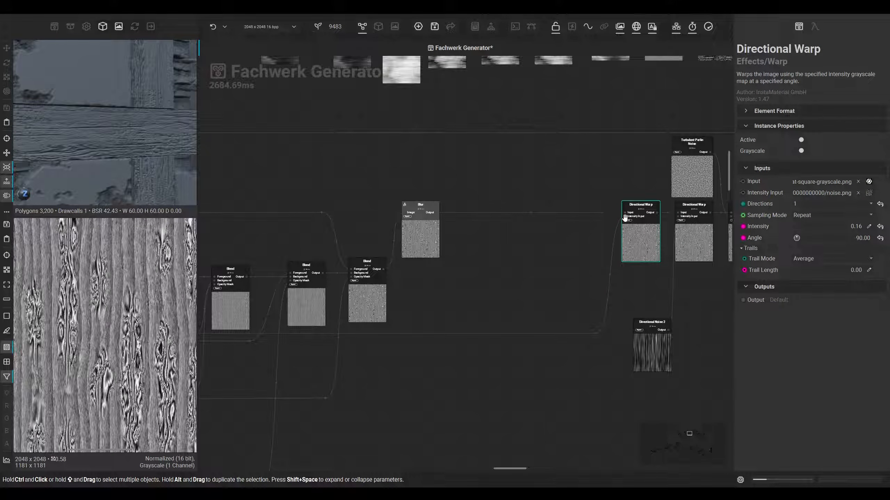
scroll(120, 341, "down", 2)
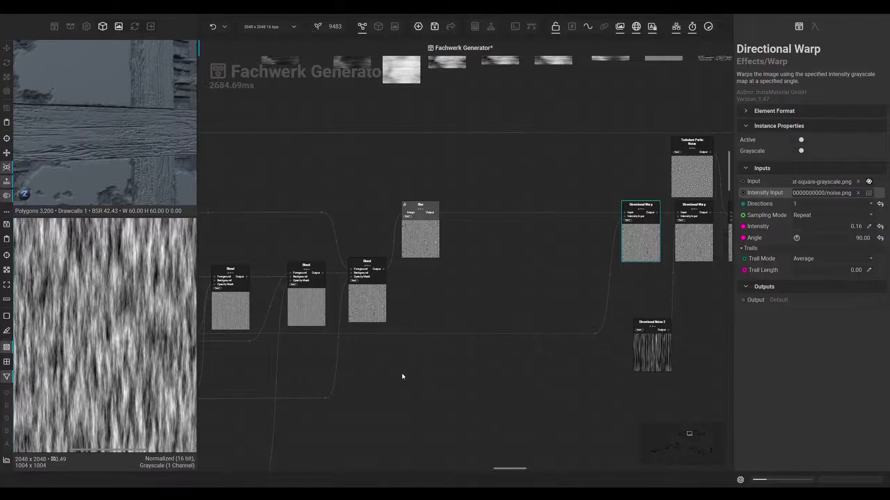
middle_click_drag(443, 368, 278, 391)
double_click(490, 267)
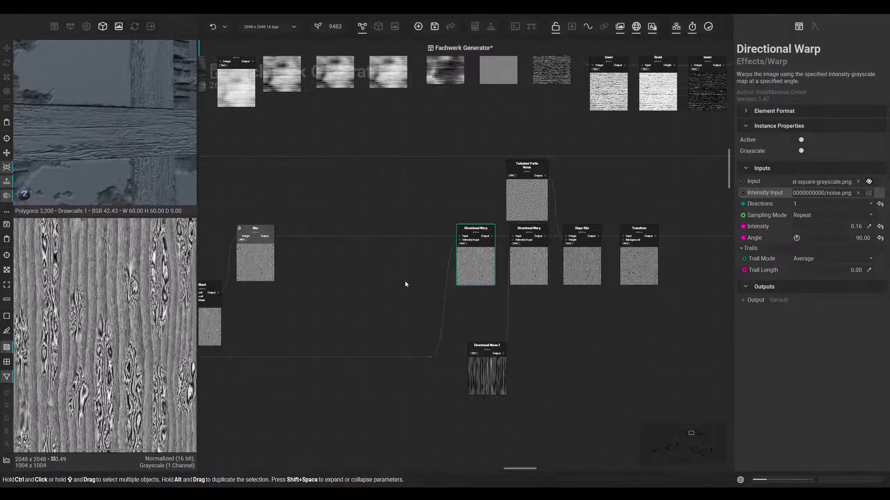
Move the Directional Noise 2 node directly beneath the first Directional Warp after the Blur
scroll(135, 365, "up", 2)
middle_click_drag(519, 352, 454, 364)
left_click_drag(426, 387, 412, 339)
Examine the second Directional Warp after the Blur up close, along with the Directional Noise 2 that drives it
left_click(469, 292)
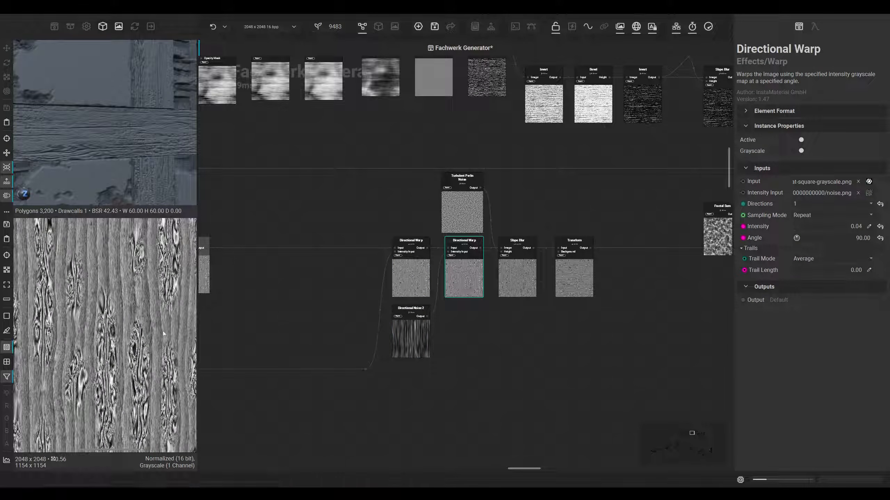
scroll(132, 344, "up", 2)
scroll(132, 343, "up", 1)
left_click(408, 340)
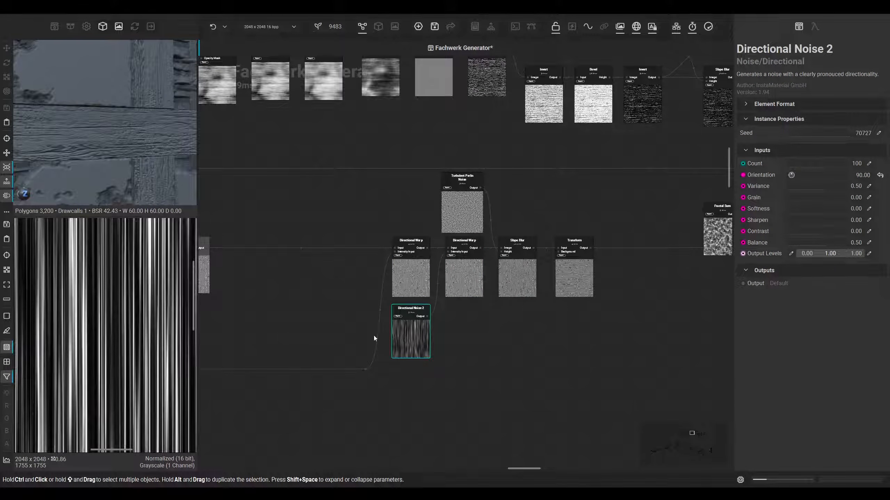
Preview the Slope Blur, the Turbulent Perlin Noise driving it, and the Transform that reorients the finished wood grain
middle_click_drag(455, 321, 398, 374)
left_click(452, 312)
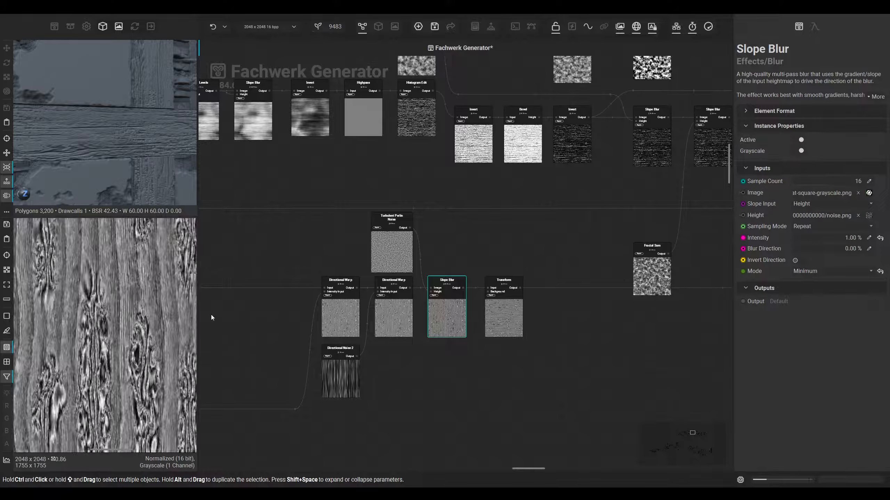
left_click(407, 249)
middle_click_drag(494, 256, 420, 255)
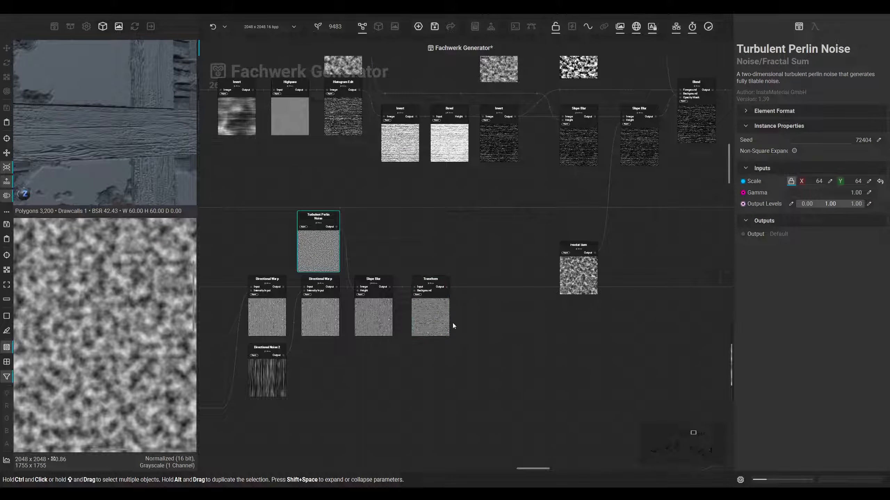
left_click(438, 321)
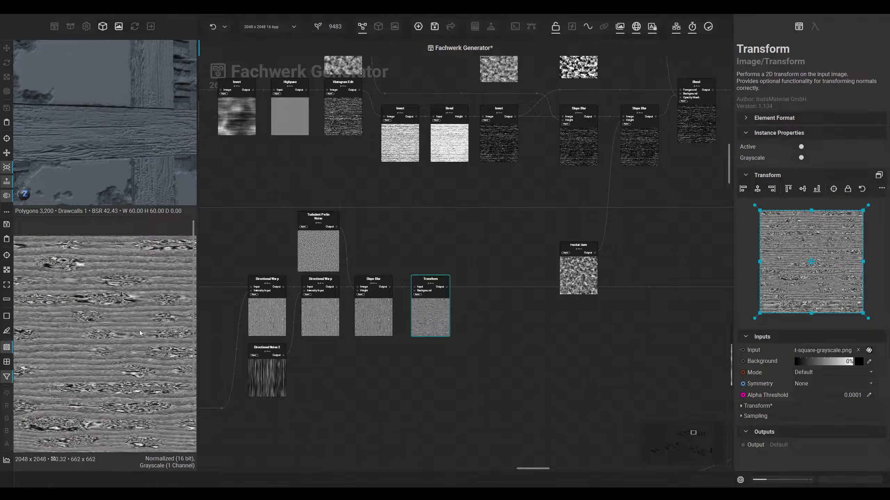
middle_click_drag(515, 341, 462, 342)
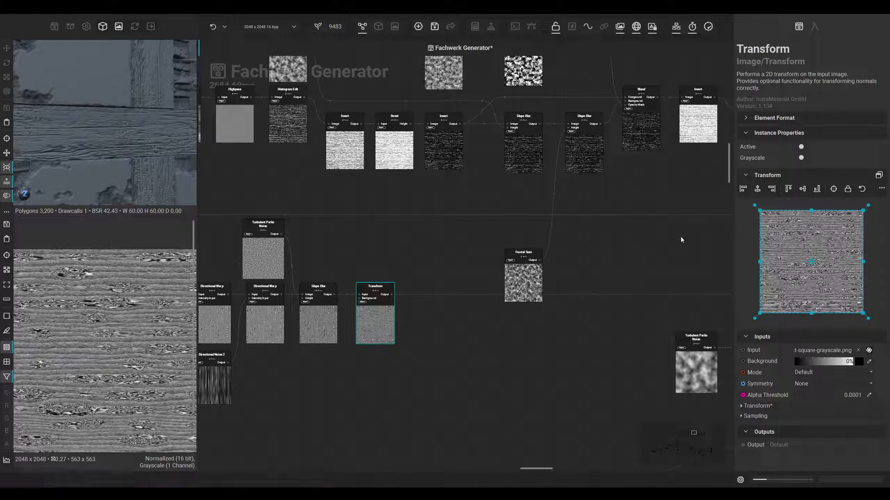
Follow the wood grain Transform's output through the graph toward the Blends it feeds
middle_click_drag(603, 275, 596, 276)
middle_click_drag(570, 326, 495, 322)
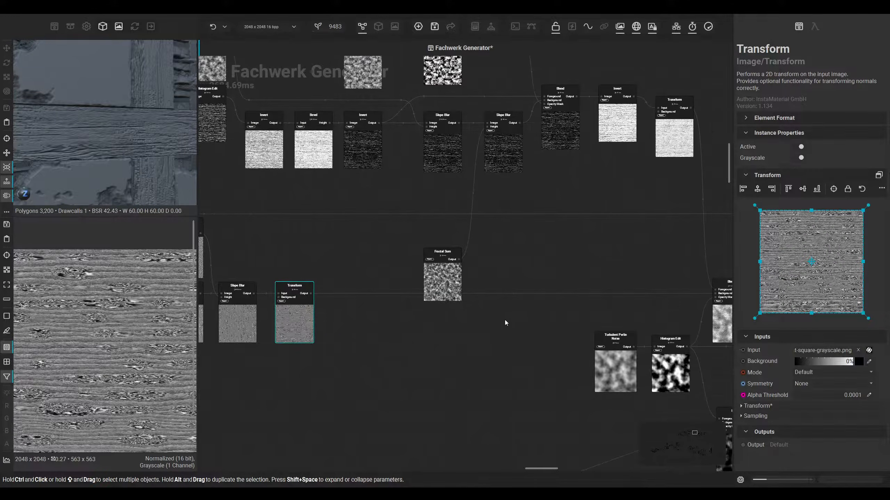
middle_click_drag(558, 270, 397, 274)
middle_click_drag(456, 260, 637, 311)
middle_click_drag(377, 282, 412, 338)
scroll(412, 337, "down", 2)
middle_click_drag(358, 338, 362, 337)
middle_click_drag(526, 333, 441, 330)
middle_click_drag(598, 336, 287, 325)
Inspect the Transform at the end of the upper crack chain and the Blend it feeds
left_click(569, 274)
left_click_drag(569, 274, 567, 277)
middle_click_drag(564, 319, 494, 260)
scroll(546, 273, "up", 3)
middle_click_drag(557, 335, 536, 253)
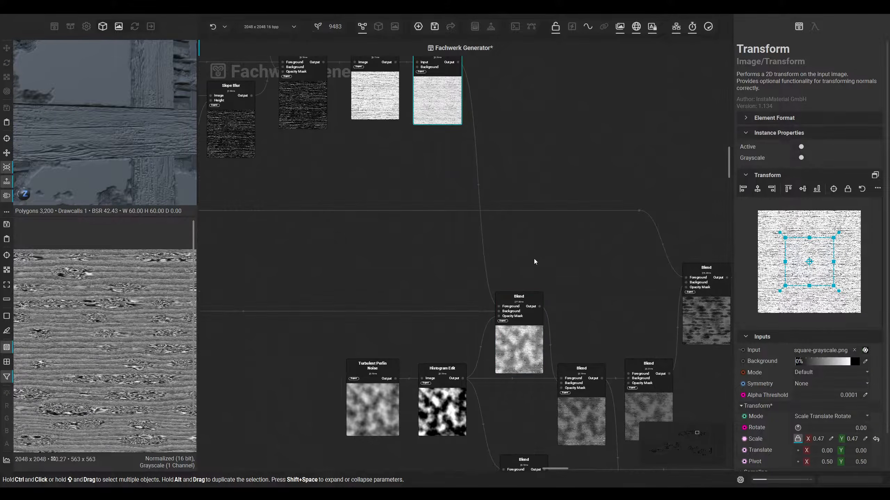
Examine the Directional Noise 4 at the start of the upper crack chain up close
scroll(432, 341, "down", 2)
middle_click_drag(203, 219, 596, 347)
middle_click_drag(336, 347, 562, 353)
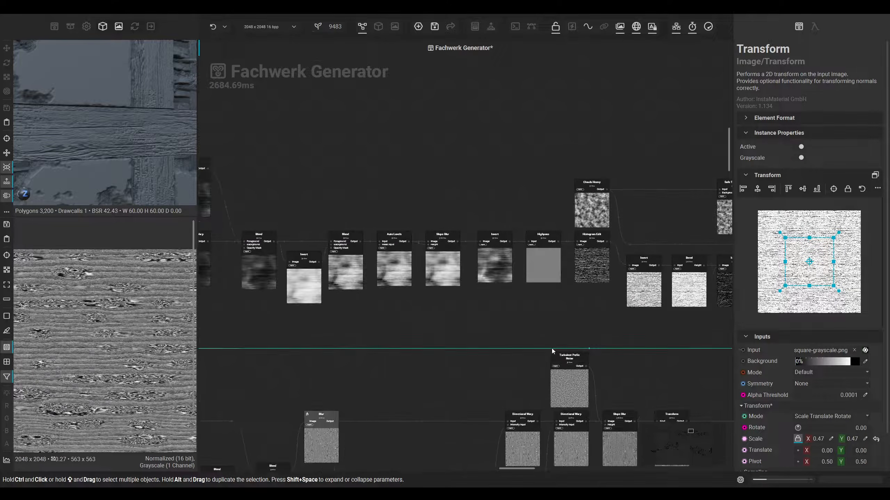
middle_click_drag(394, 346, 597, 349)
middle_click_drag(299, 307, 364, 316)
left_click(296, 283)
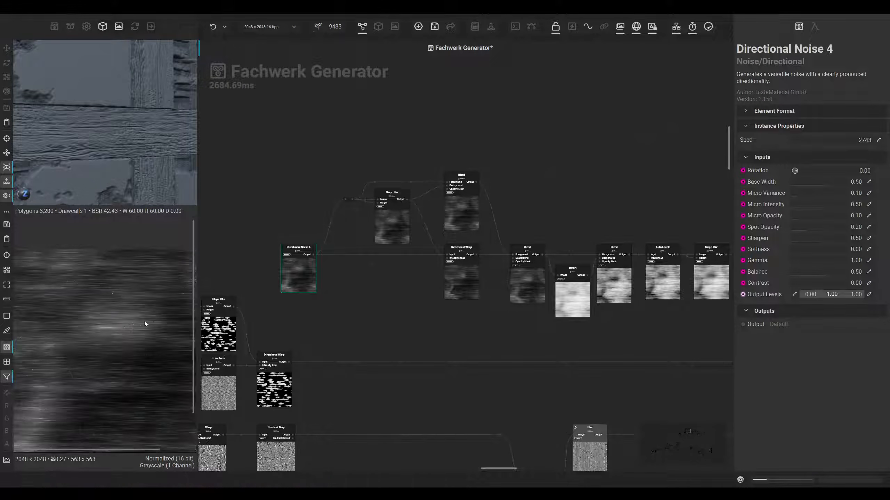
scroll(141, 322, "up", 4)
Inspect the Maximum-mode Blend, then preview the final Invert of the crack chain
middle_click_drag(568, 328, 345, 325)
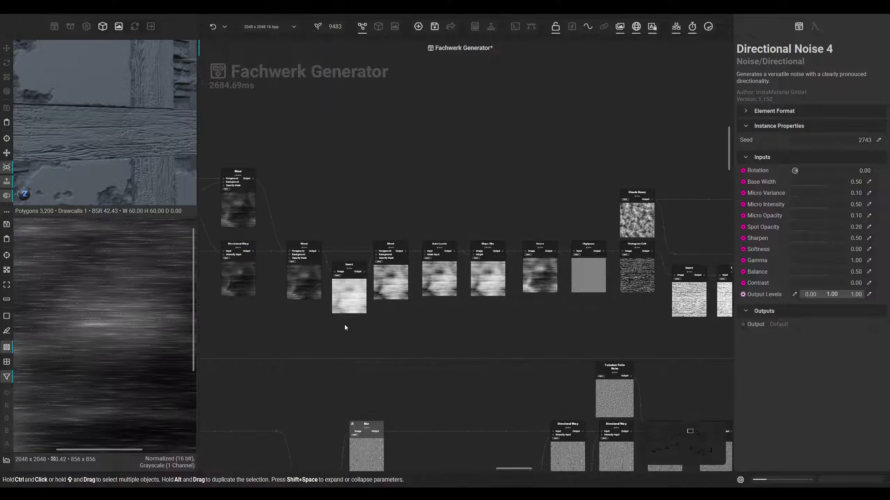
left_click(310, 289)
middle_click_drag(739, 339, 341, 329)
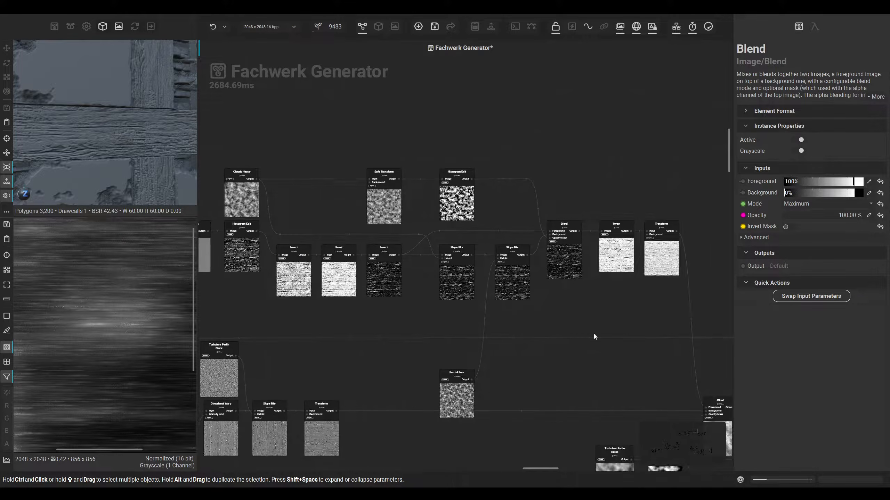
middle_click_drag(593, 334, 500, 329)
left_click(522, 245)
middle_click_drag(136, 328, 115, 326)
scroll(119, 326, "down", 3)
scroll(119, 326, "up", 4)
middle_click_drag(318, 334, 406, 342)
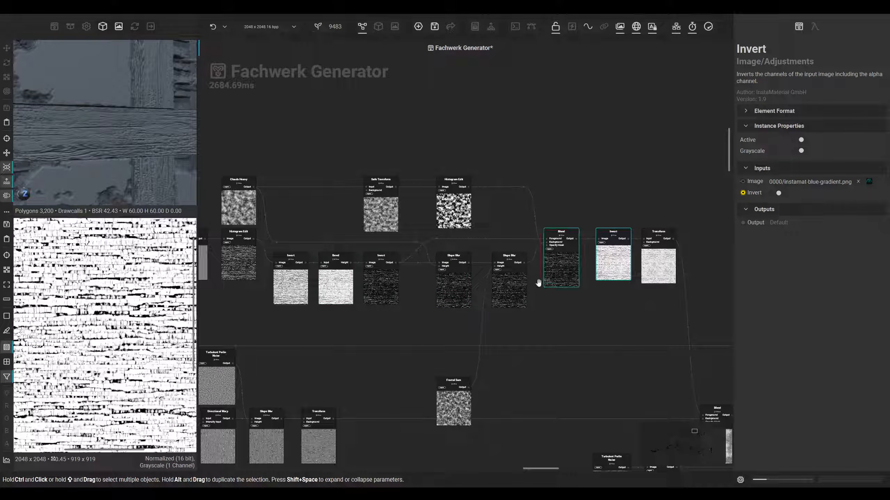
Preview Directional Noise 4, along with the Slope Blur, Blend and Directional Warp that process it
middle_click_drag(356, 321, 400, 327)
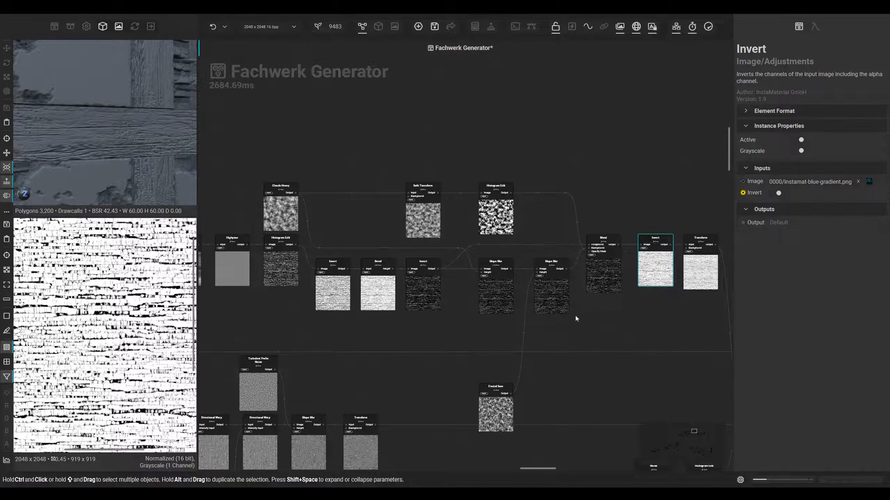
middle_click_drag(568, 316, 499, 320)
scroll(119, 305, "up", 2)
middle_click_drag(263, 336, 484, 345)
middle_click_drag(314, 331, 469, 339)
middle_click_drag(265, 352, 424, 359)
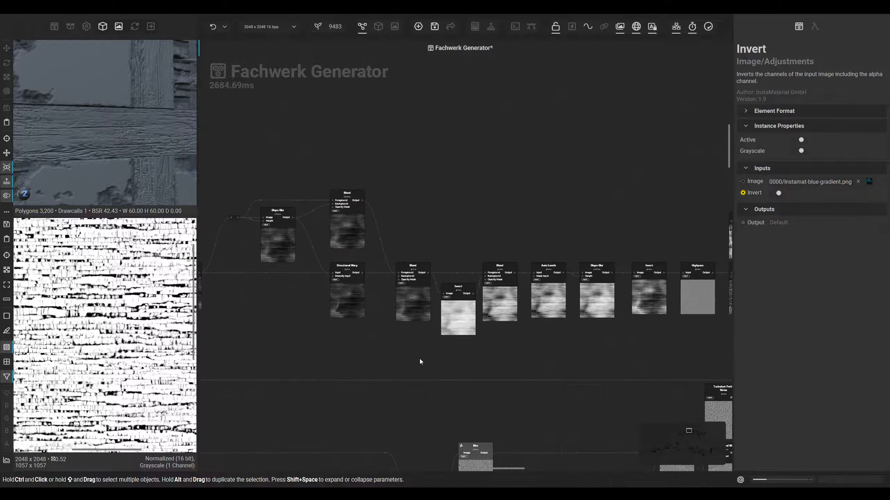
middle_click_drag(296, 343, 350, 352)
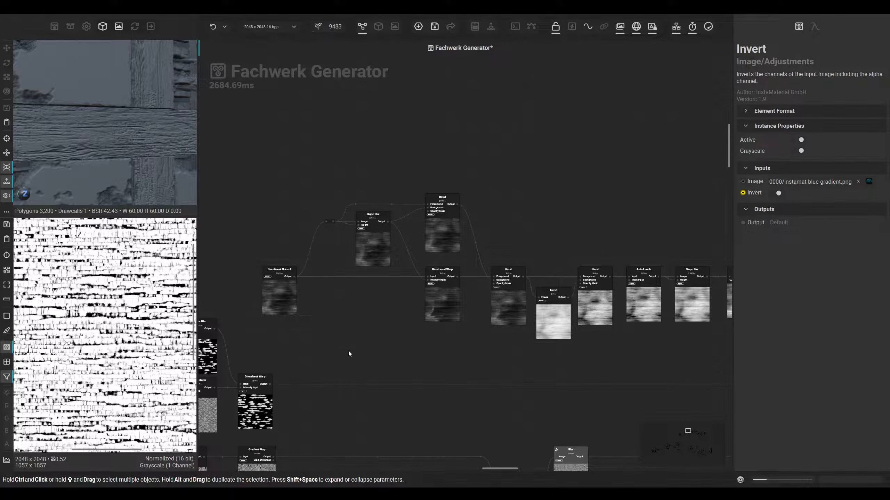
left_click(286, 302)
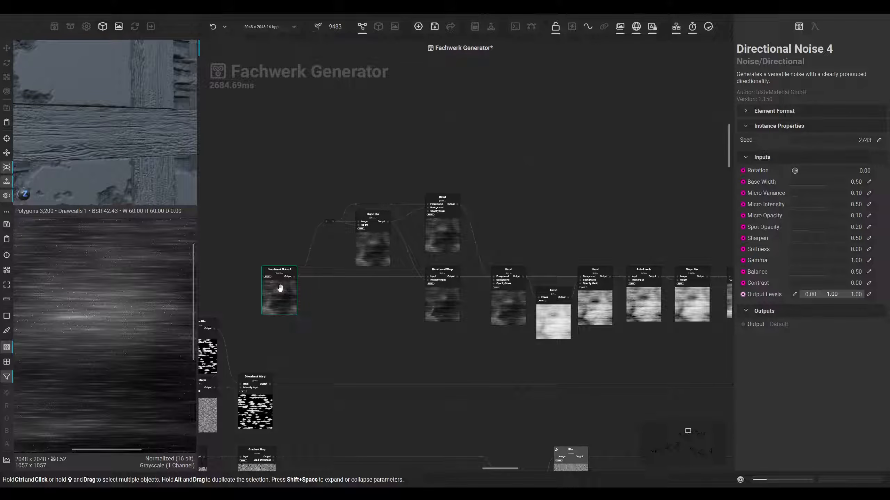
left_click(372, 244)
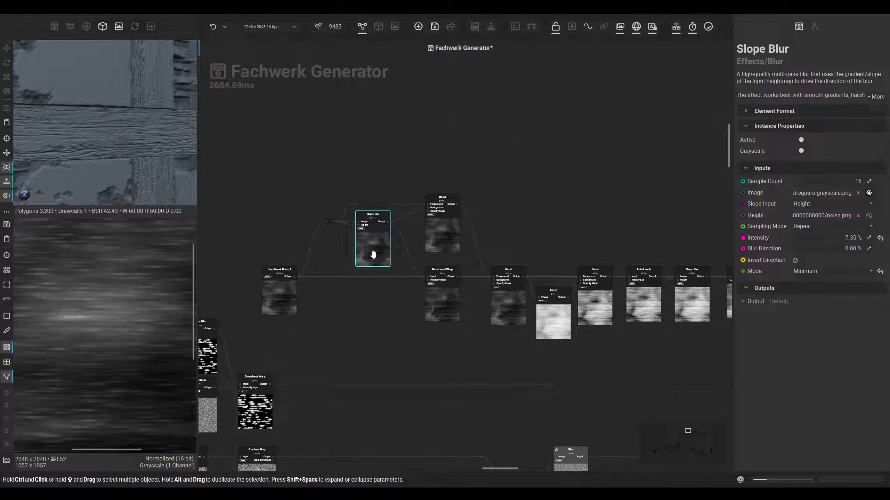
left_click(436, 233)
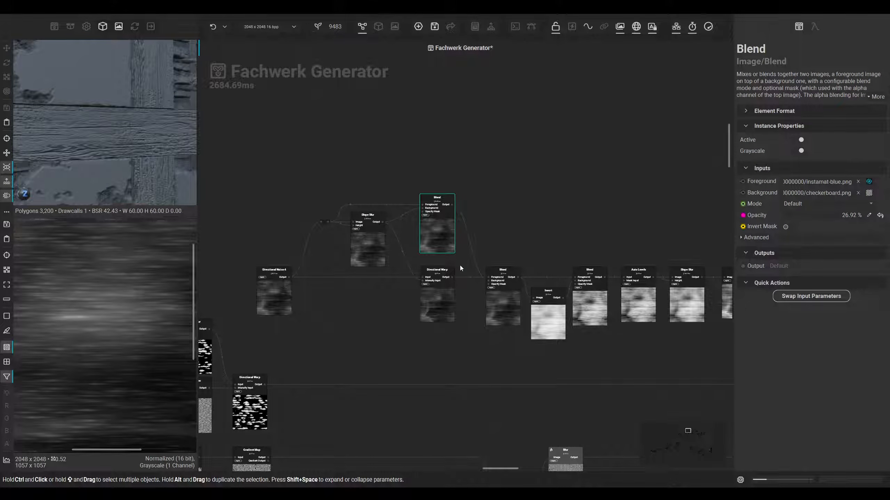
middle_click_drag(414, 317, 393, 289)
left_click(420, 274)
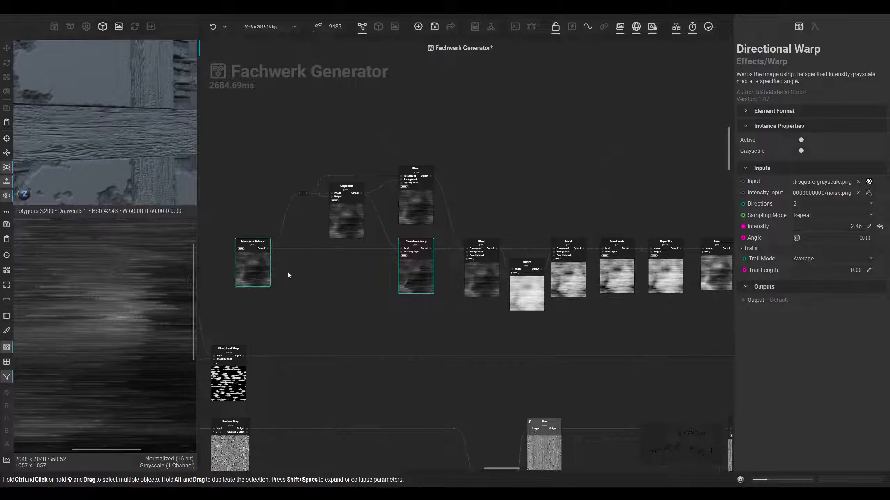
Preview the Maximum-mode Blend and its upper input, plus the Invert and Subtract-mode Blend that follow
middle_click_drag(439, 332, 360, 325)
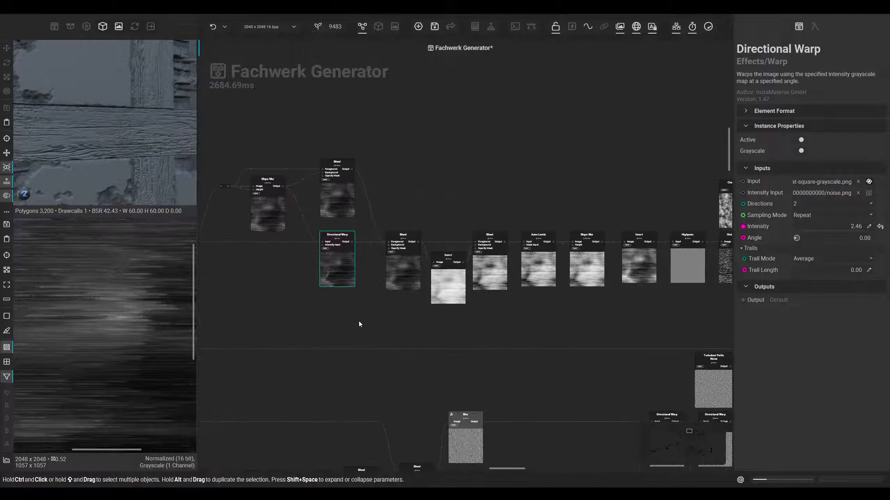
left_click(406, 278)
left_click(350, 201)
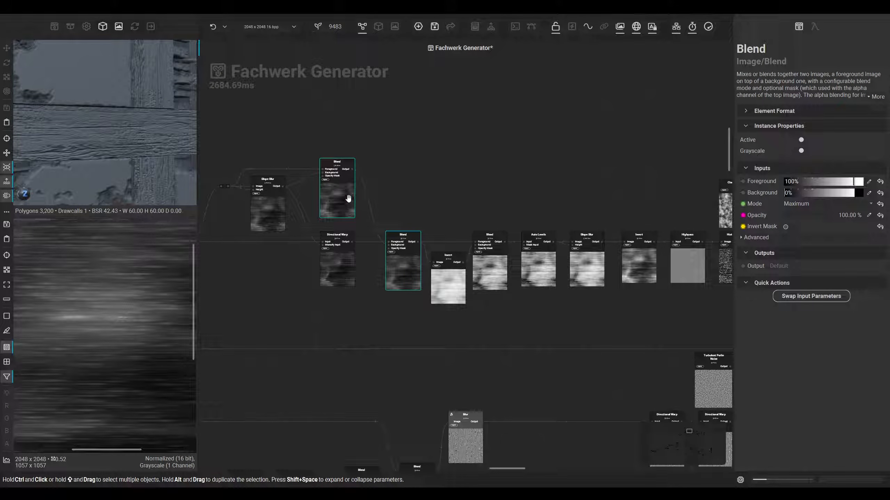
middle_click_drag(401, 199, 363, 197)
left_click(417, 287)
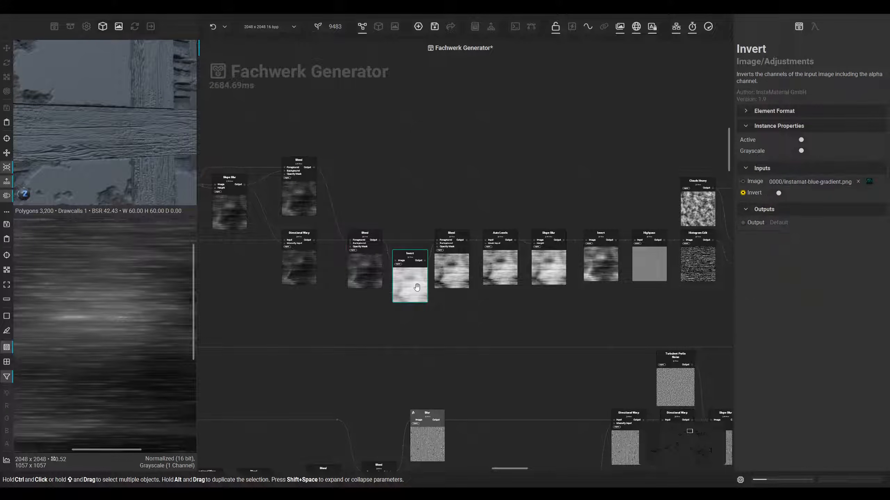
middle_click_drag(461, 309, 392, 320)
left_click(395, 284)
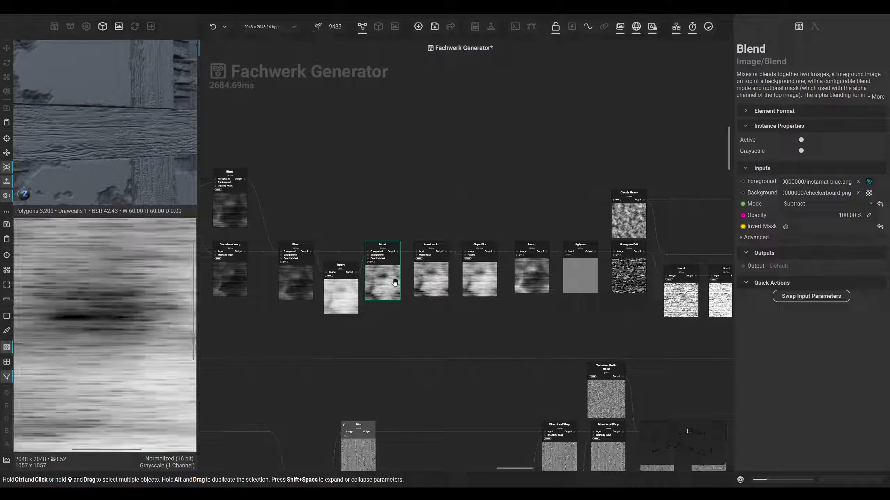
scroll(157, 309, "up", 5)
Compare the Auto Levels output with the Subtract-mode Blend that precedes it
middle_click_drag(444, 322, 401, 318)
left_click(412, 283)
left_click(332, 288)
left_click(381, 289)
left_click(331, 287)
left_click(382, 287)
left_click(330, 284)
Reroute the Slope Blur connections from Auto Levels to the Subtract-mode Blend and delete the Auto Levels node
left_click_drag(394, 258, 345, 257, "shift")
left_click_drag(379, 283, 390, 228)
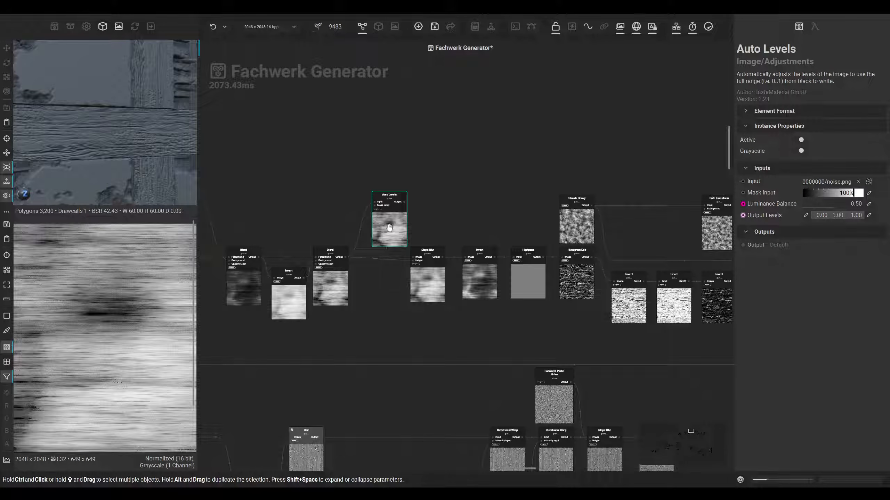
key("Delete")
Move the Slope Blur next to the Subtract-mode Blend and examine its output up close
left_click_drag(418, 293, 377, 293)
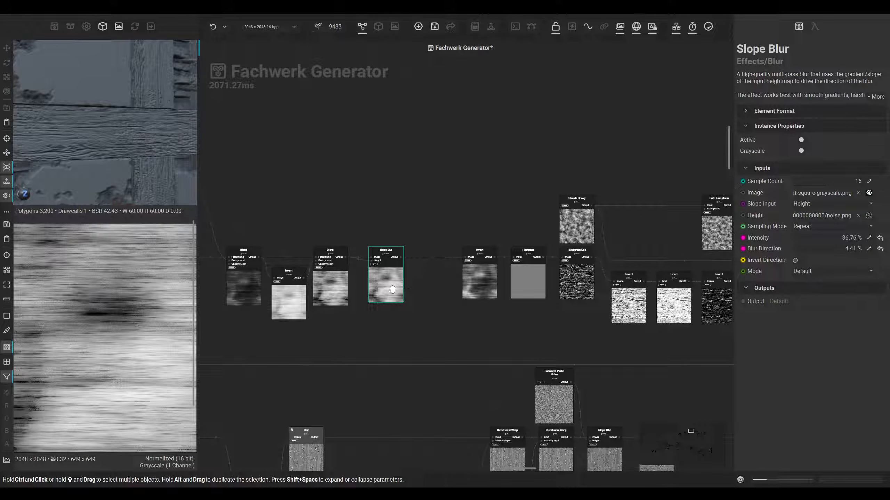
middle_click_drag(417, 311, 357, 316)
scroll(118, 322, "up", 3)
middle_click_drag(118, 321, 153, 349)
scroll(85, 316, "up", 2)
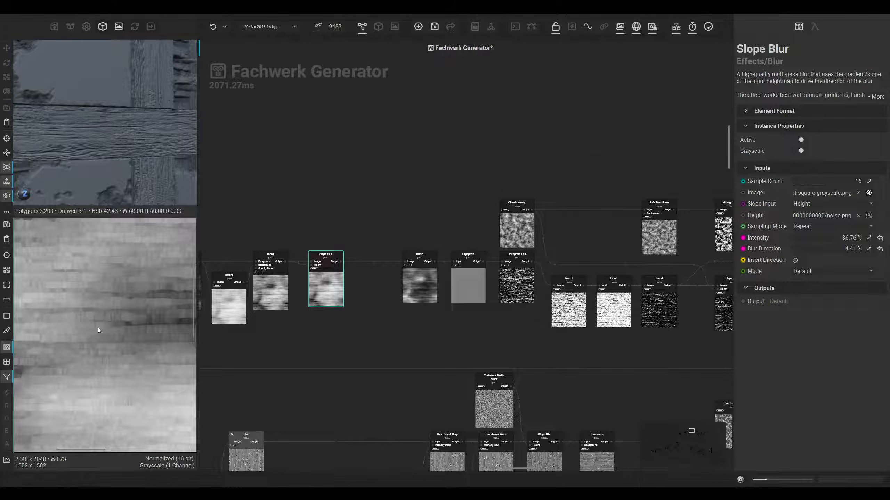
Move the Invert closer to the Slope Blur and the Highpass closer to the Invert, previewing both outputs
middle_click_drag(329, 323, 275, 325)
left_click_drag(363, 297, 336, 298)
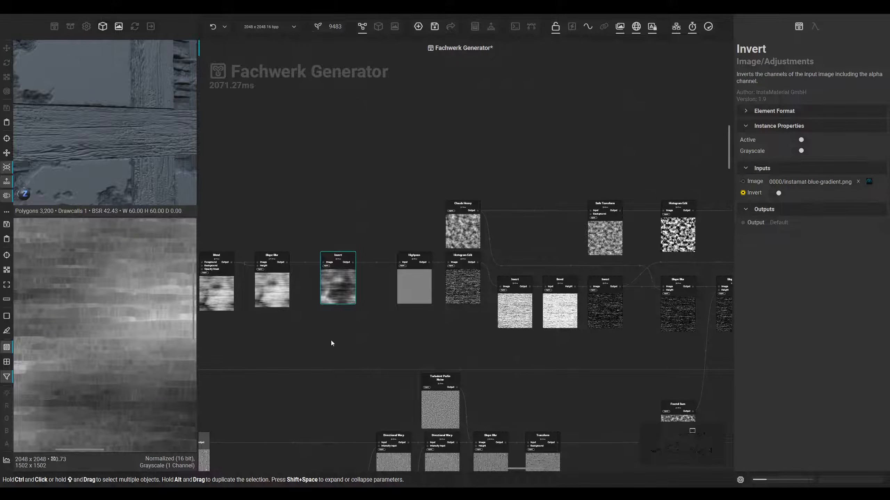
middle_click_drag(417, 330, 330, 341)
left_click(332, 303)
left_click_drag(332, 303, 318, 303)
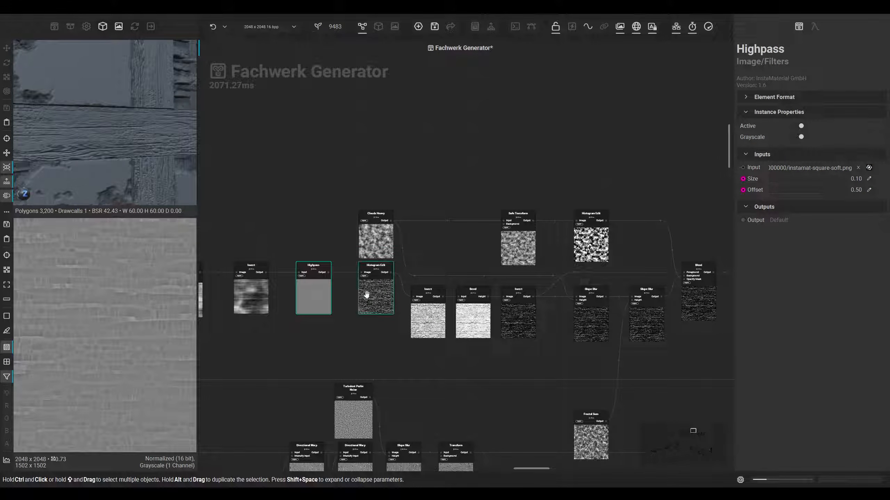
Preview the Histogram Edit after the Highpass, then the Invert, Bevel and second Invert that follow it
left_click(381, 304)
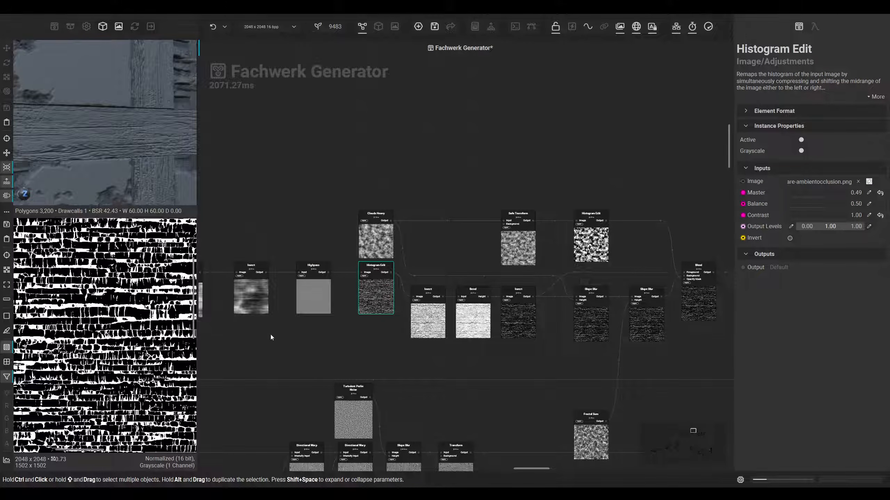
middle_click_drag(367, 363, 306, 366)
left_click(376, 324)
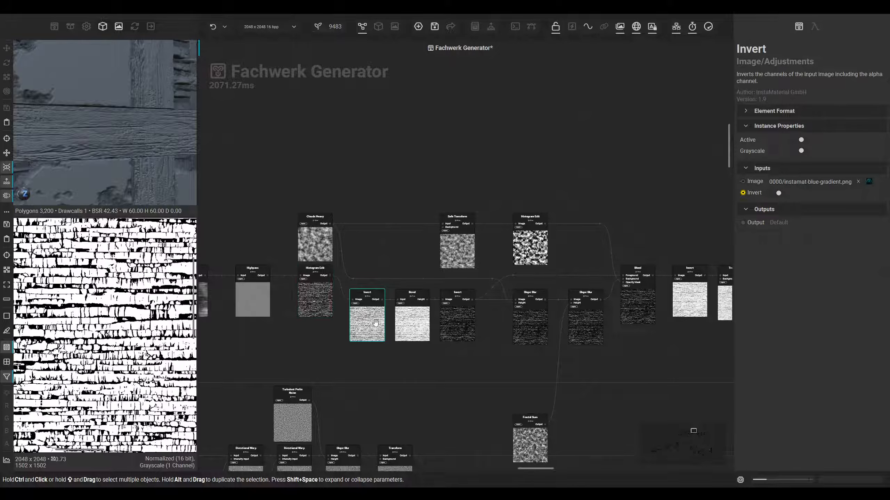
left_click(411, 324)
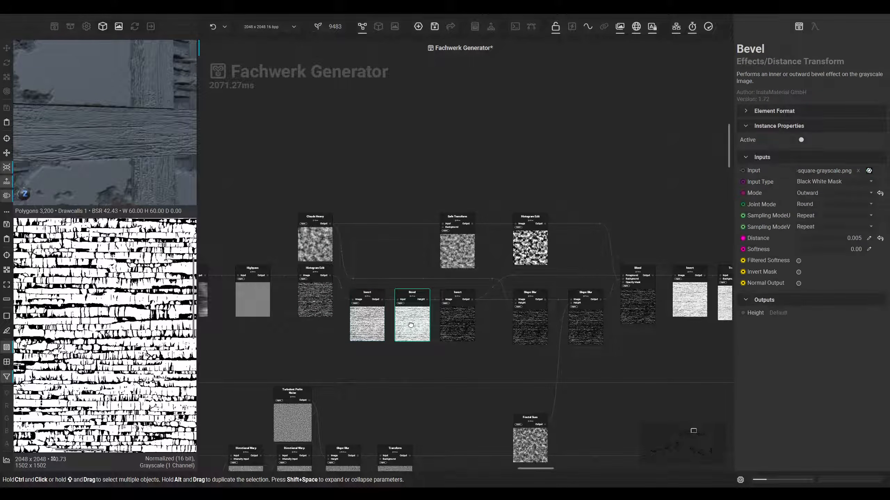
middle_click_drag(332, 360, 302, 361)
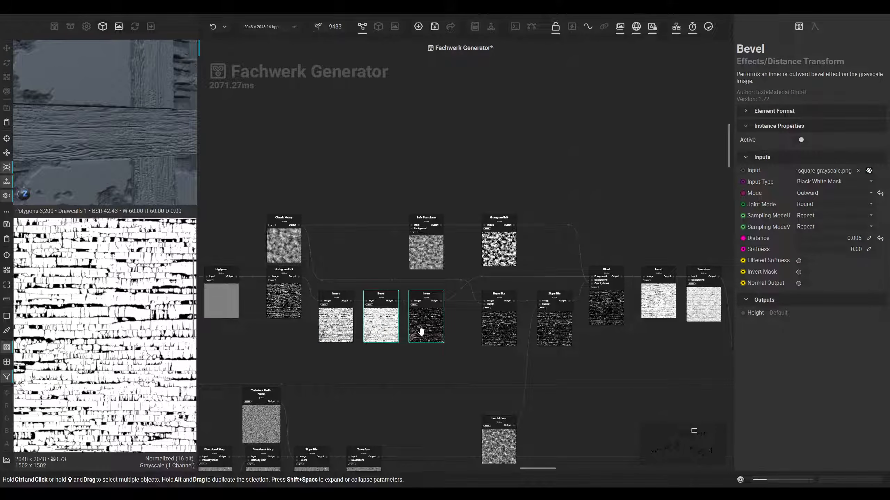
left_click(421, 332)
Preview the second Slope Blur after the Bevel and move its driving Fractal Sum directly beneath the first Slope Blur
middle_click_drag(463, 349, 411, 356)
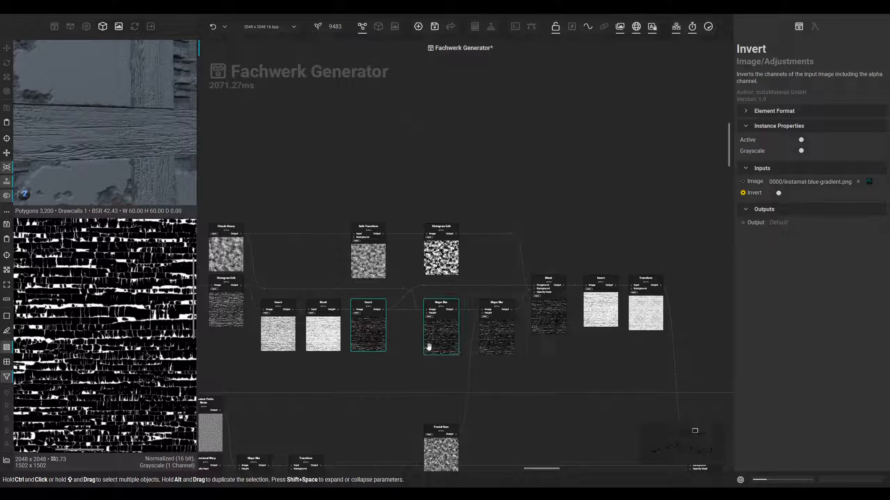
mouse_move(420, 356)
middle_mouse_down()
mouse_move(376, 356)
mouse_move(421, 336)
mouse_move(427, 362)
middle_mouse_up()
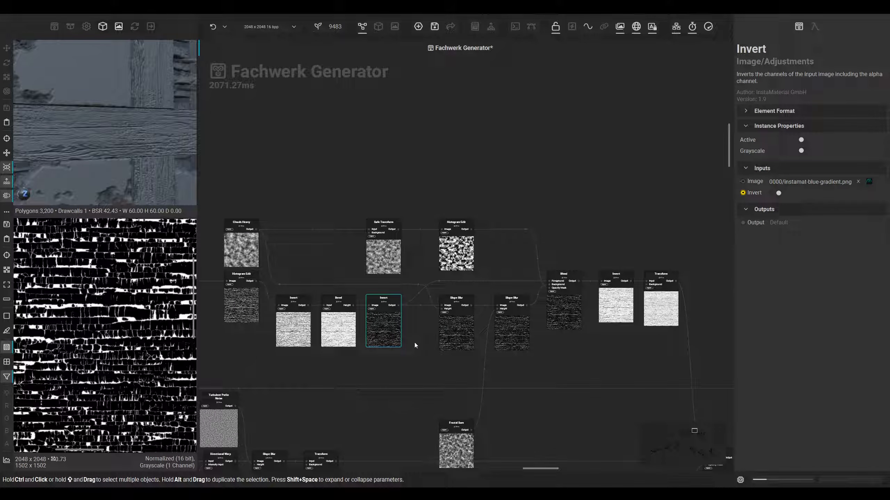
left_click(520, 332)
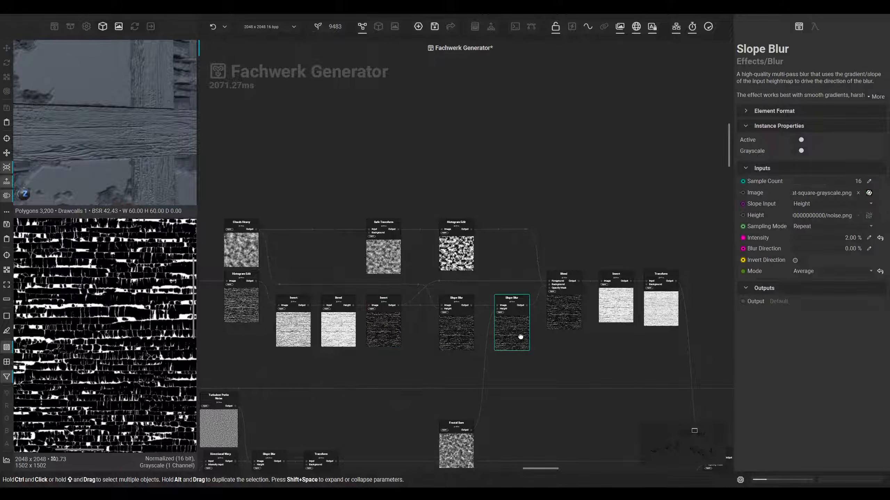
middle_click_drag(505, 322, 460, 326)
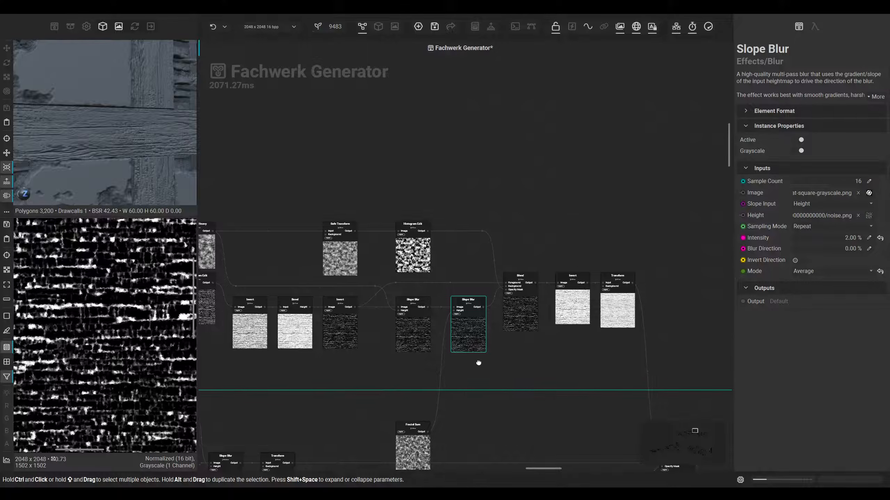
middle_click_drag(475, 374, 489, 320)
left_click_drag(429, 396, 432, 340)
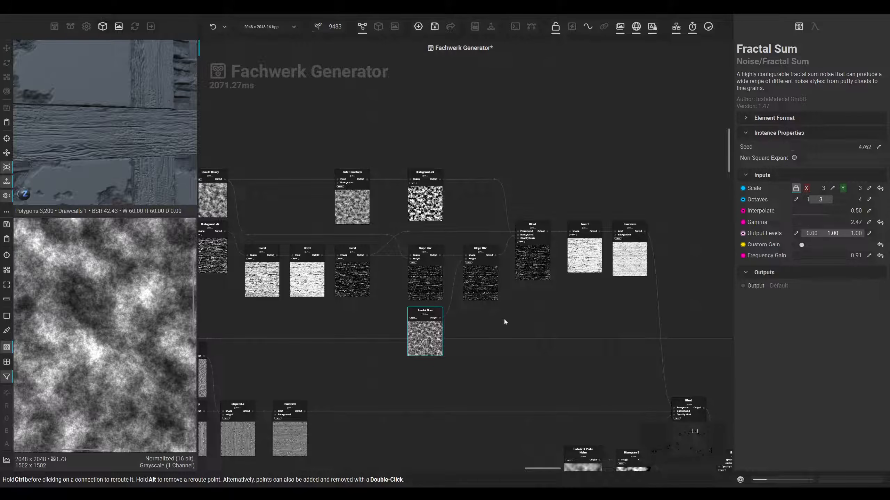
Preview the Blend after the Slope Blurs with its Histogram Edit mask, and compare the Invert with the second Slope Blur
middle_click_drag(413, 374, 375, 399)
left_click(500, 288)
scroll(478, 281, "up", 3)
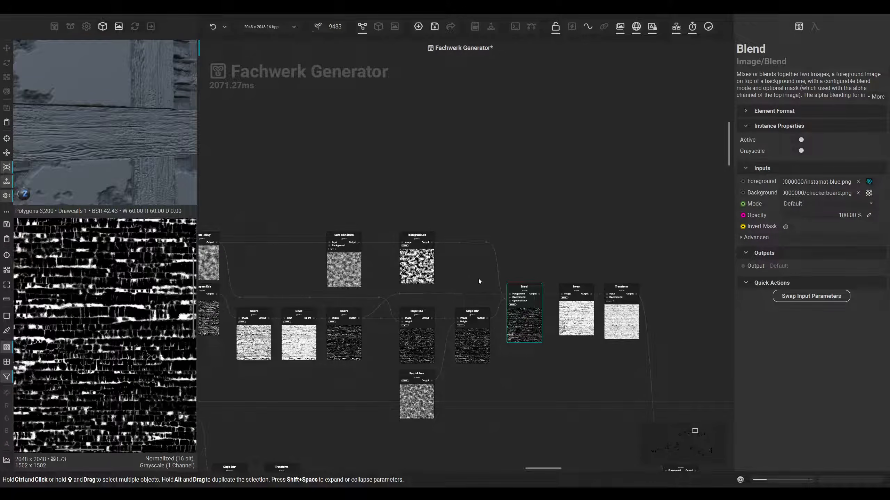
left_click(425, 269)
left_click(334, 365)
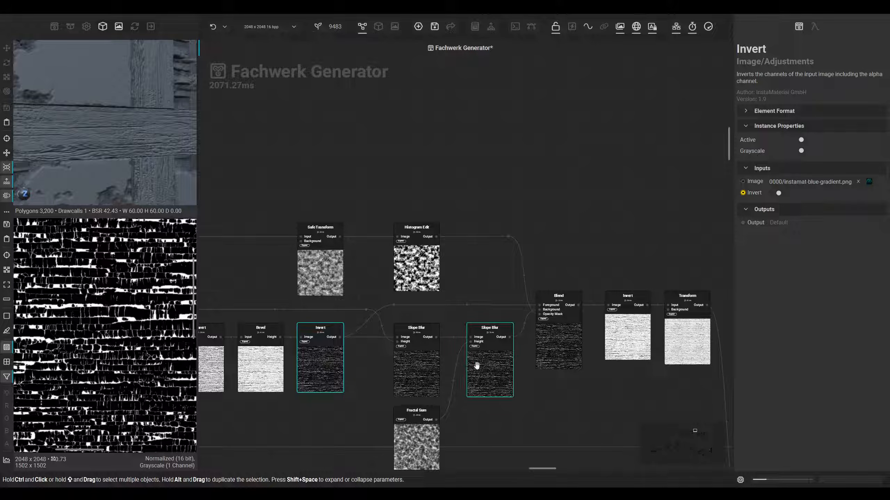
left_click(492, 366)
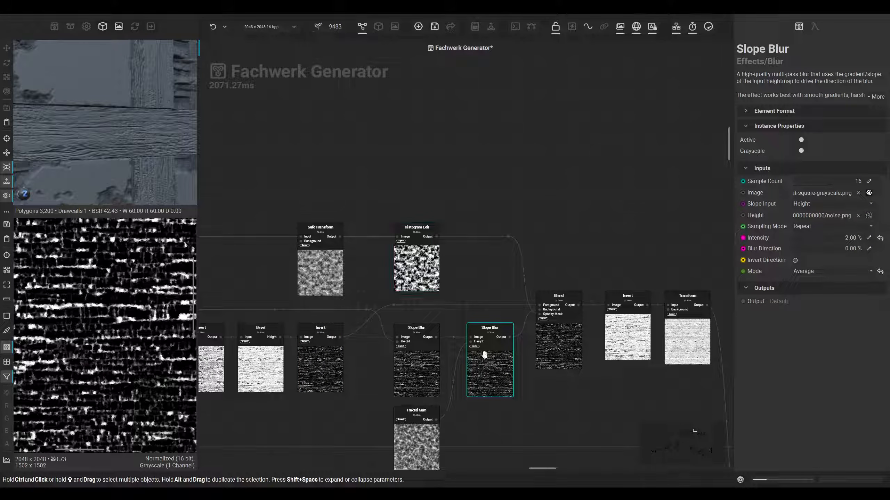
Preview the Histogram Edit mask, trace it back through the Safe Transform to Clouds Heavy, and preview the Blend it masks
left_click(423, 253)
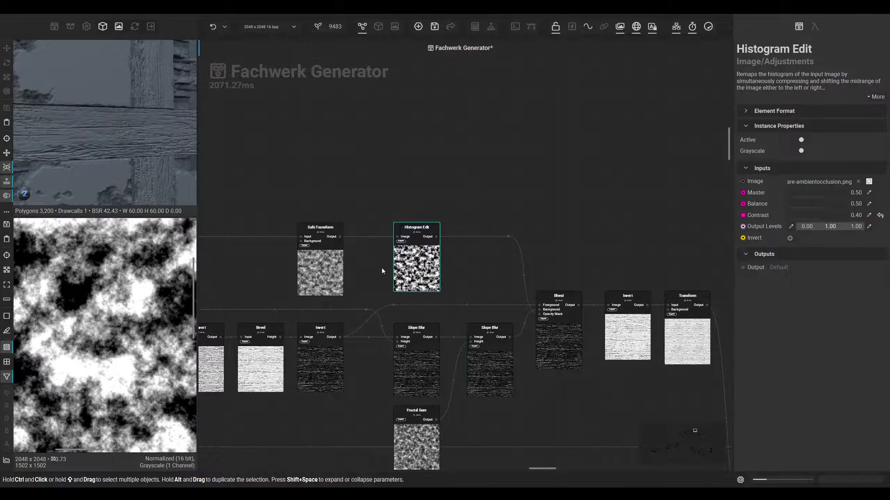
left_click_drag(369, 276, 535, 276)
scroll(536, 277, "down", 2)
scroll(370, 267, "up", 2)
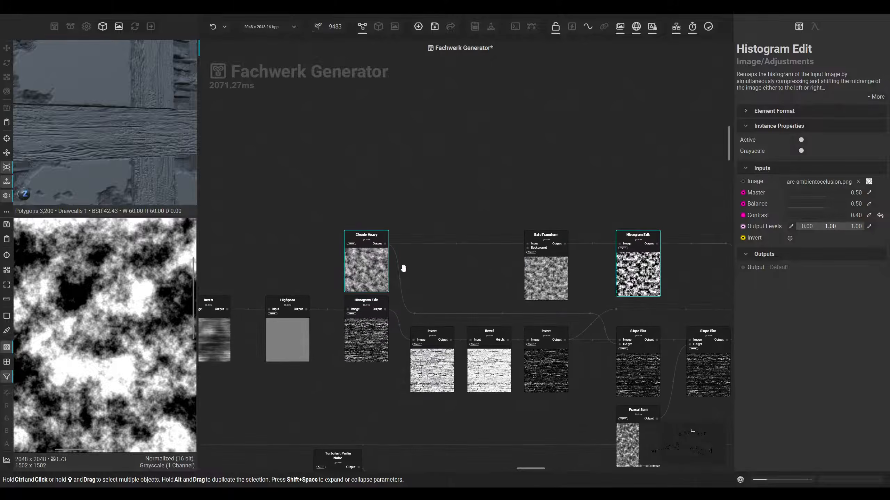
left_click_drag(592, 281, 426, 282)
left_click_drag(510, 294, 414, 292)
left_click(490, 347)
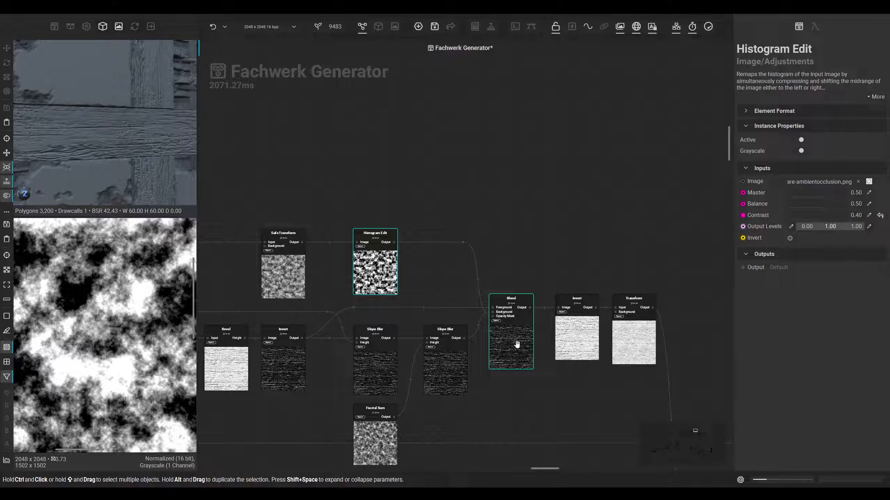
left_click(522, 327)
Preview the Invert and Transform after the masked Blend and follow the Transform's output down to the next Blend
left_click_drag(547, 386, 404, 345)
double_click(513, 325)
double_click(472, 318)
scroll(165, 323, "down", 5)
left_click_drag(427, 385, 326, 144)
left_click_drag(445, 363, 483, 356)
Trace the lower Blend's other input back to the wood grain Transform and preview its output
double_click(490, 314)
left_click_drag(360, 296, 467, 298)
left_click_drag(382, 308, 558, 321)
double_click(285, 317)
left_click_drag(614, 311, 292, 310)
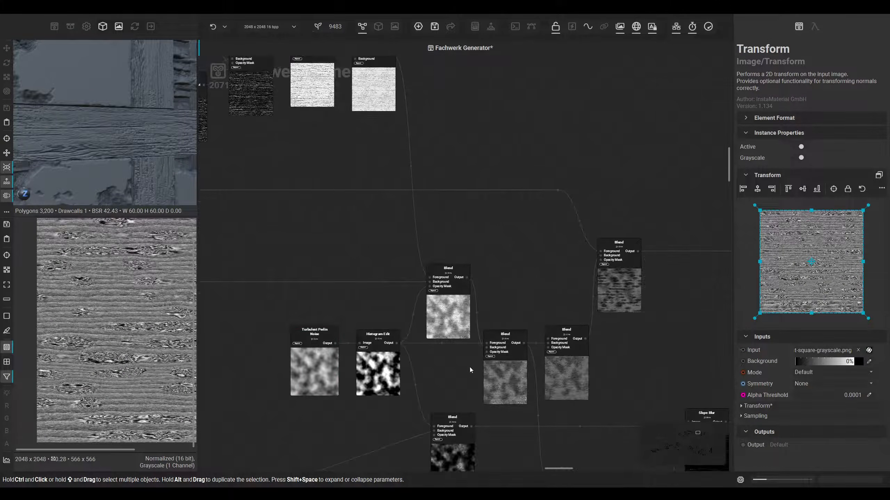
Preview the Turbulent Perlin Noise, its Histogram Edit and the Blend that uses them as a mask
left_click(447, 312)
middle_click_drag(435, 311, 407, 295)
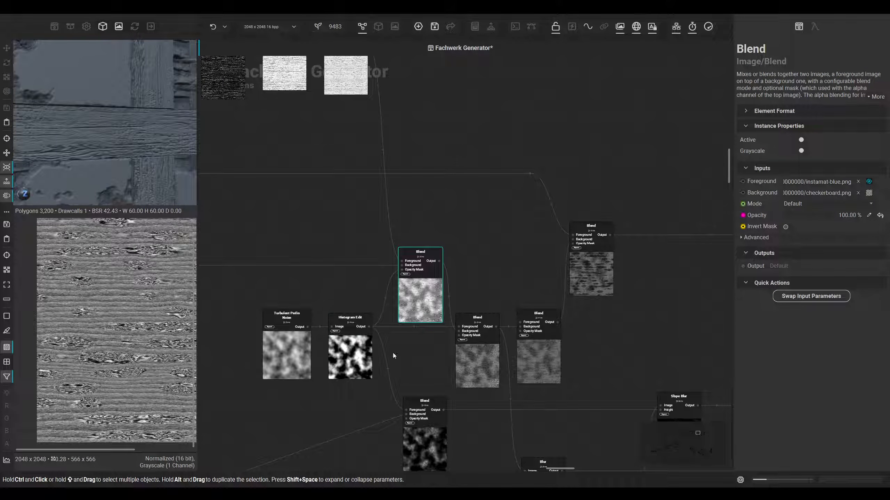
left_click(291, 352)
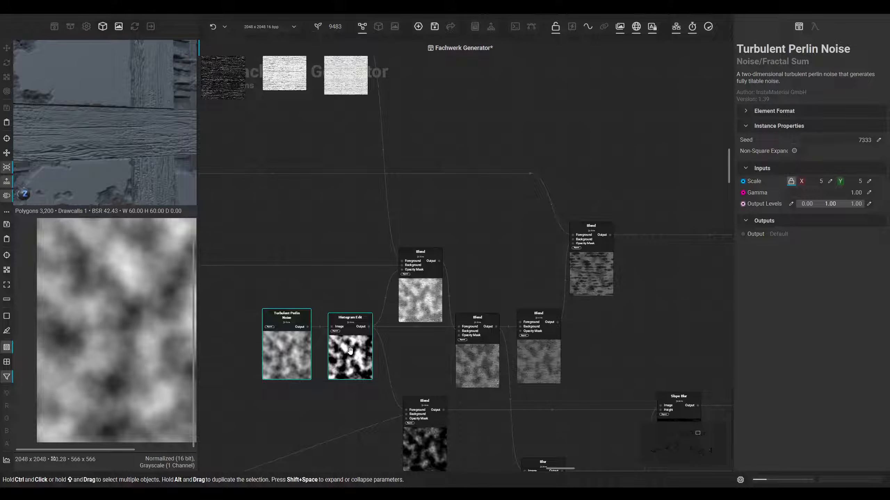
left_click(350, 350)
left_click_drag(395, 349, 308, 307)
left_click(400, 310)
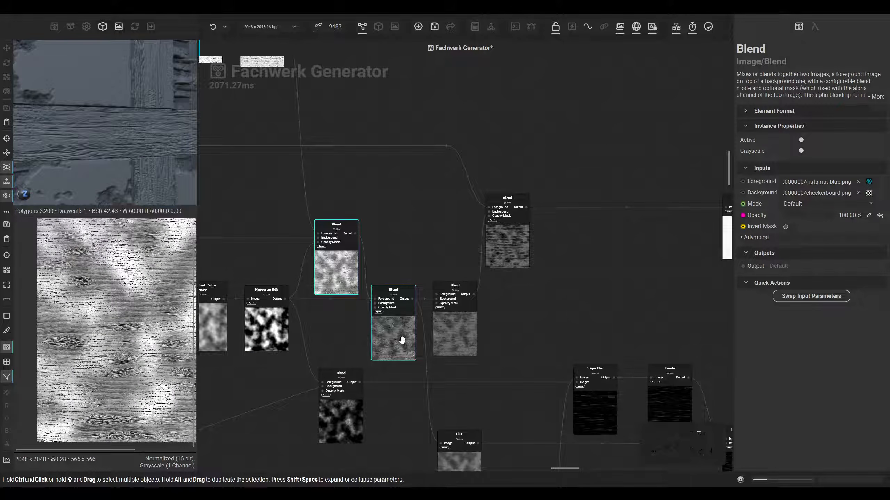
Preview the following Subtract Blend and inspect the Minimum Blend with its plain grey foreground
left_click(401, 340)
left_click_drag(340, 333, 307, 339)
left_click_drag(470, 337, 437, 341)
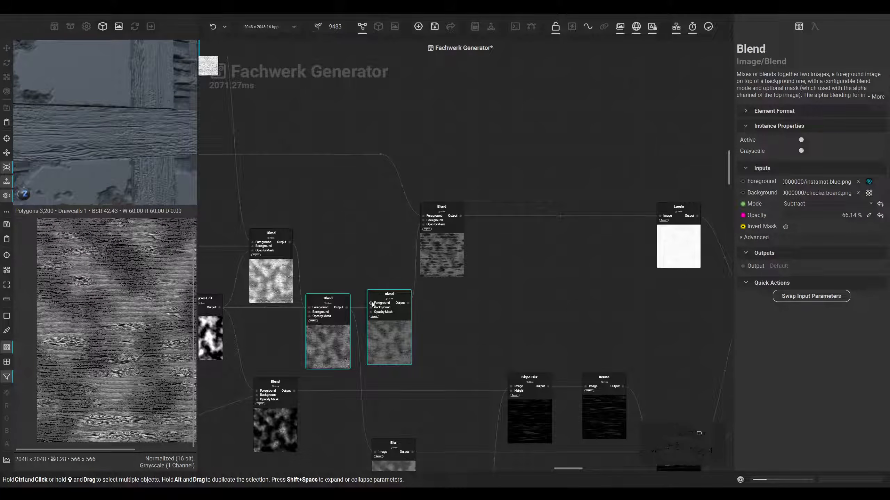
left_click(374, 308)
left_click(423, 342)
left_click(393, 342)
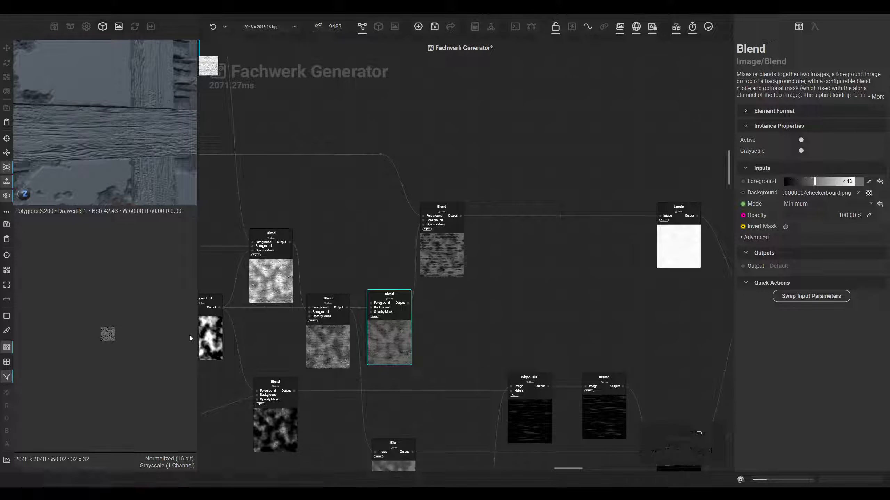
Orbit the 3D preview to the wood surface and preview the next Subtract Blend and its foreground connection
mouse_move(140, 179)
left_mouse_down("alt")
mouse_move(120, 177)
mouse_move(149, 161)
mouse_move(128, 169)
left_mouse_up("alt")
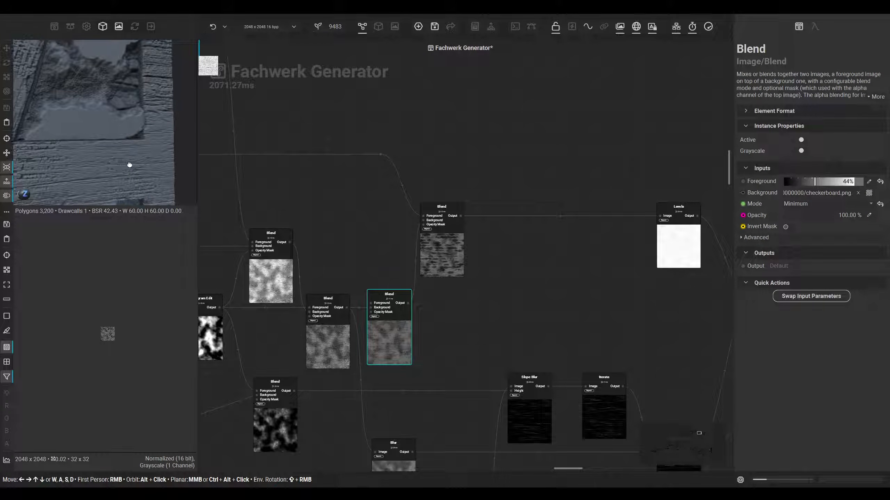
left_click(454, 249)
middle_click_drag(417, 220, 433, 262)
left_click(444, 227)
scroll(443, 230, "down", 1)
scroll(131, 334, "up", 12)
scroll(126, 296, "up", 2)
Trace the Blend's Directional Warp foreground input back through the graph to its source nodes
middle_click_drag(272, 235, 655, 295)
left_click(374, 241)
left_click(370, 241)
middle_click_drag(309, 312, 600, 312)
middle_click_drag(295, 319, 592, 310)
middle_click_drag(343, 290, 382, 290)
middle_click_drag(353, 442, 429, 174)
middle_click_drag(350, 318, 384, 309)
scroll(438, 258, "down", 1)
middle_click_drag(439, 258, 601, 337)
middle_click_drag(314, 372, 471, 168)
middle_click_drag(432, 308, 401, 417)
middle_click_drag(474, 228, 487, 228)
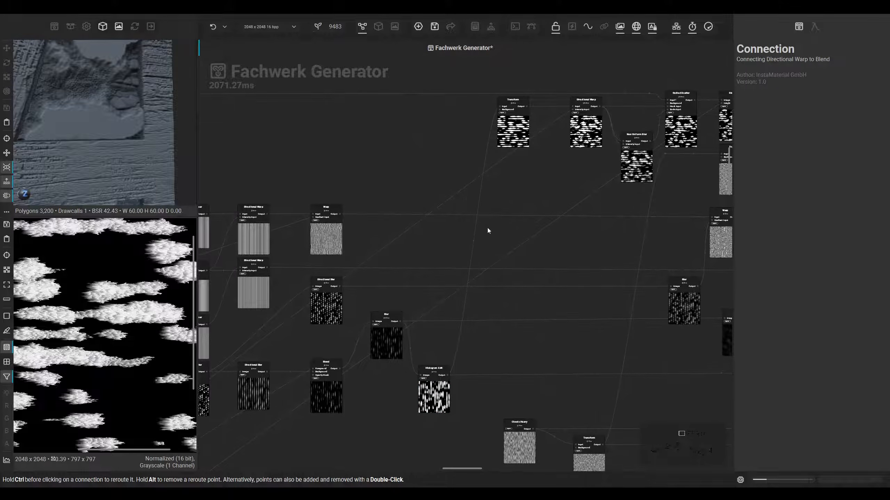
Inspect the Transform at the start of the chain, and preview the Guided Scatter and Directional Blur among its source nodes
left_click(518, 144)
middle_click_drag(449, 250, 529, 288)
scroll(529, 288, "down", 2)
middle_click_drag(396, 210, 469, 121)
scroll(428, 307, "up", 2)
left_click(399, 302)
middle_click_drag(399, 301, 301, 345)
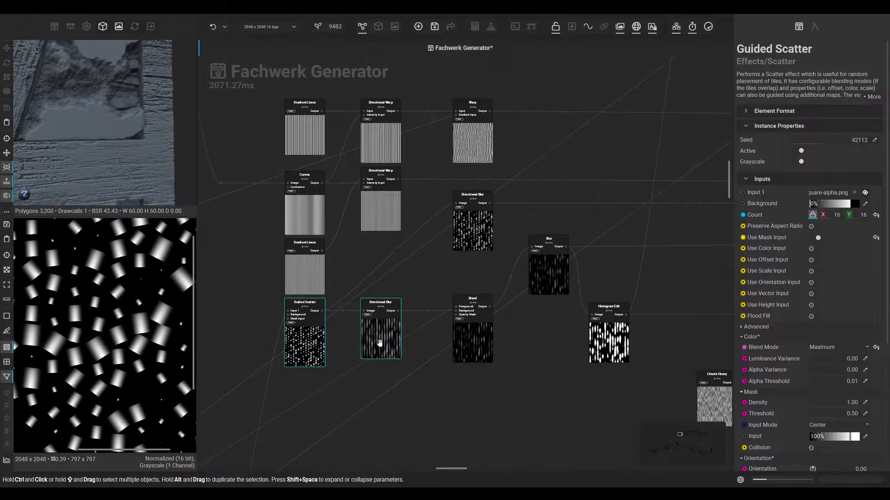
left_click(481, 233)
Return to the Subtract Blend and preview the Directional Warp connection feeding its foreground
middle_click_drag(483, 236, 301, 284)
middle_click_drag(694, 232, 483, 290)
scroll(483, 290, "down", 3)
middle_click_drag(708, 249, 497, 252)
middle_click_drag(681, 244, 470, 265)
scroll(564, 289, "up", 3)
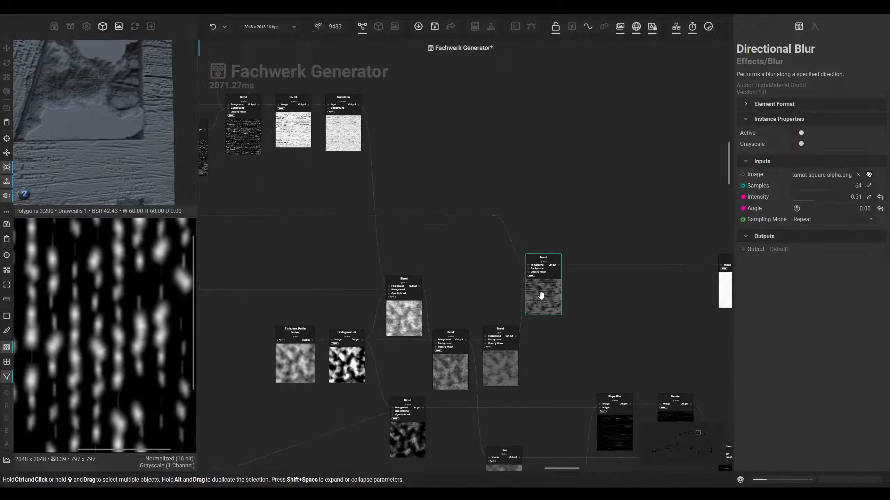
left_click(529, 266)
left_click(436, 215)
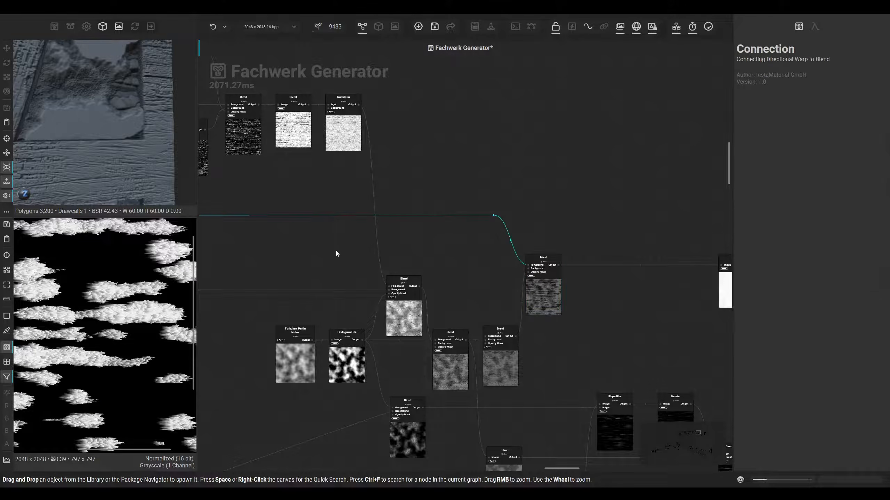
Follow the foreground connection back to the second Guided Scatter and preview its output and settings
middle_click_drag(342, 255, 610, 265)
middle_click_drag(325, 264, 598, 276)
middle_click_drag(202, 286, 531, 292)
middle_click_drag(317, 220, 568, 244)
left_click(492, 235)
scroll(571, 245, "up", 5)
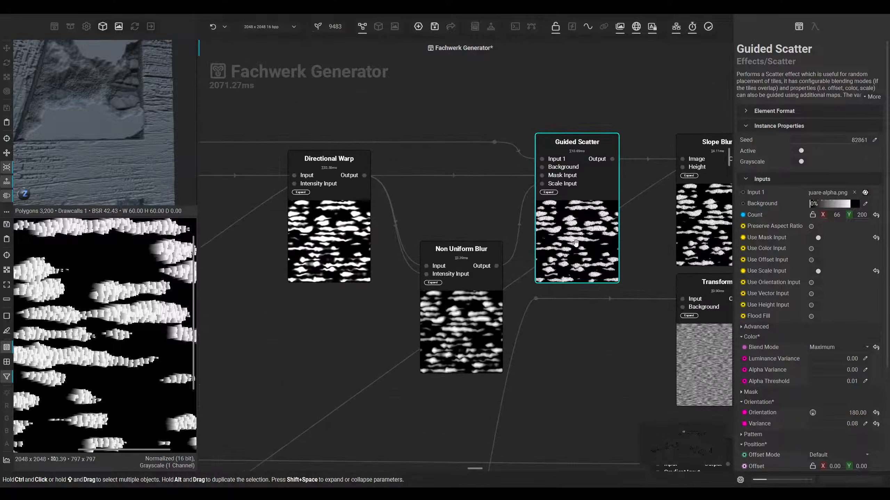
scroll(571, 245, "up", 1)
scroll(502, 230, "down", 4)
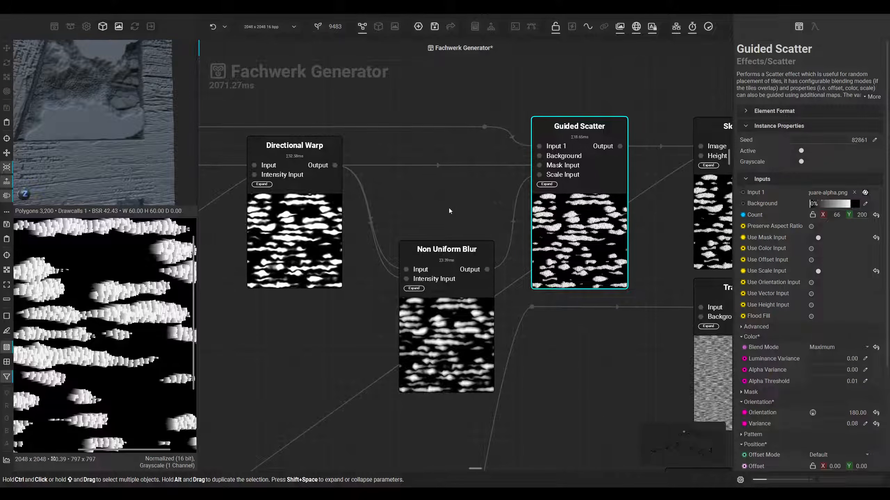
Examine the nodes and connections that supply the second Guided Scatter's shape, mask and scale inputs
mouse_move(441, 257)
middle_mouse_down()
mouse_move(377, 284)
mouse_move(548, 282)
middle_mouse_up()
middle_click_drag(280, 270, 451, 271)
middle_click_drag(538, 259, 189, 263)
middle_click_drag(562, 260, 586, 250)
middle_click_drag(279, 265, 456, 279)
scroll(431, 274, "down", 2)
middle_click_drag(496, 254, 267, 277)
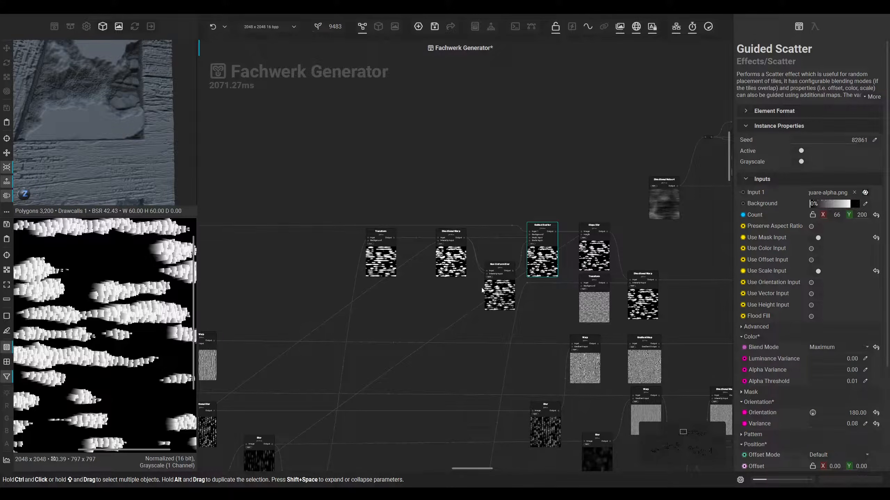
scroll(411, 295, "up", 2)
middle_click_drag(425, 285, 377, 291)
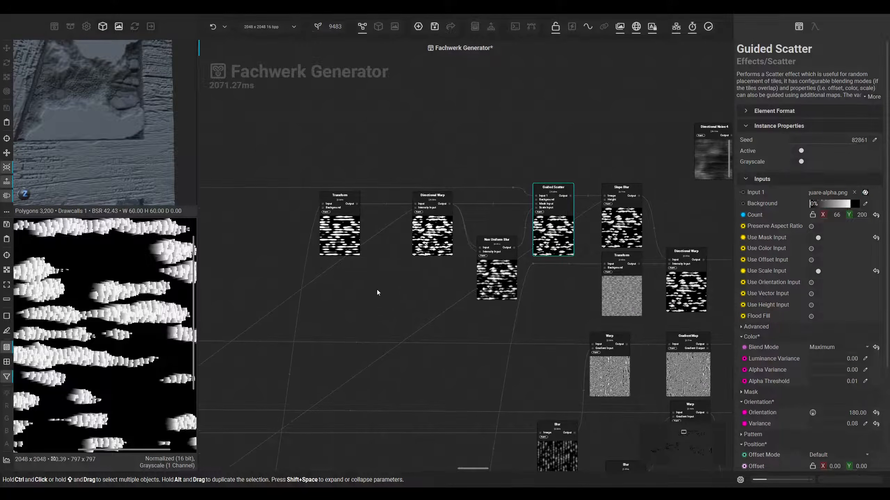
middle_click_drag(367, 252, 339, 252)
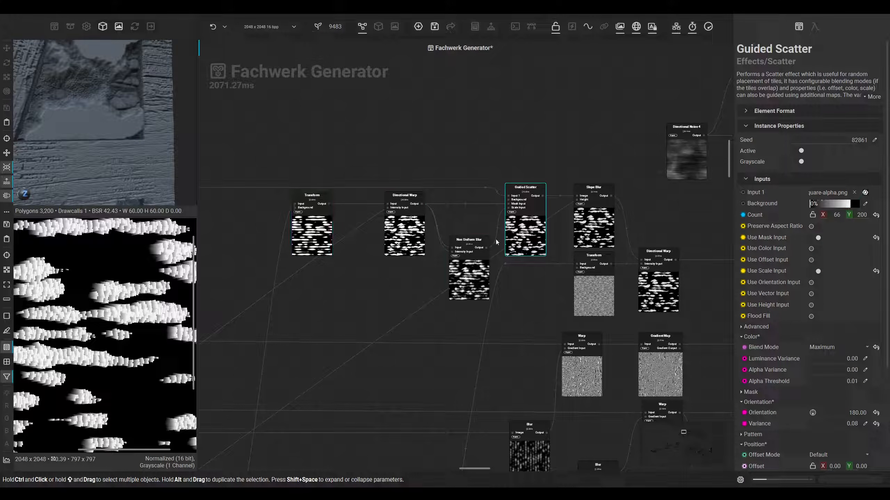
Preview the Non Uniform Blur, Directional Warp and Guided Scatter in turn, ending with the Slope Blur
left_click(471, 274)
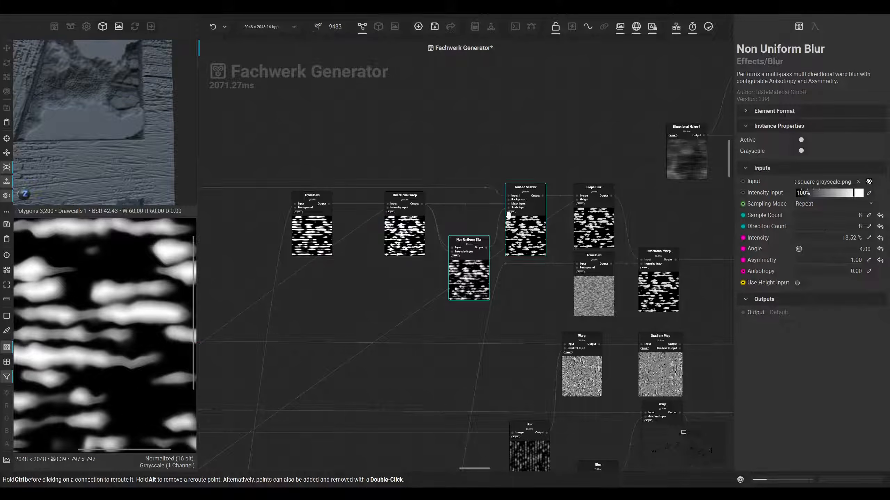
scroll(506, 215, "up", 3)
left_click(354, 234)
middle_click_drag(454, 231, 363, 246)
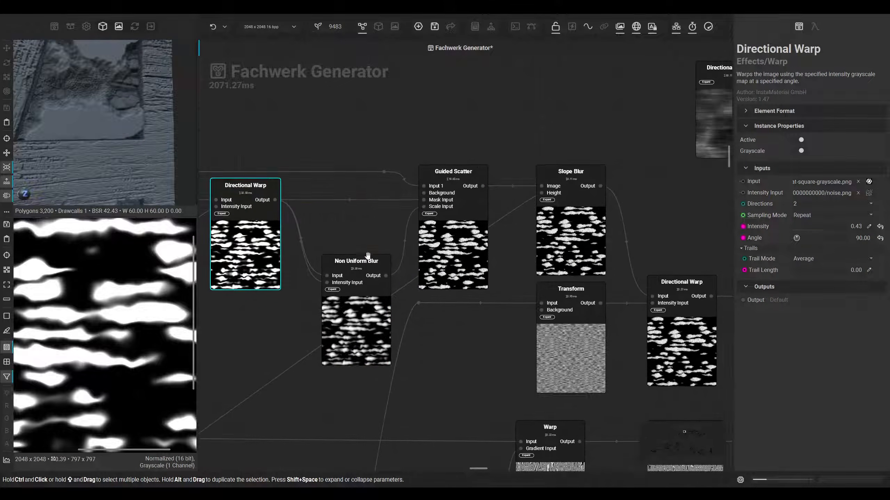
left_click(457, 242)
middle_click_drag(454, 277, 311, 282)
left_click(430, 246)
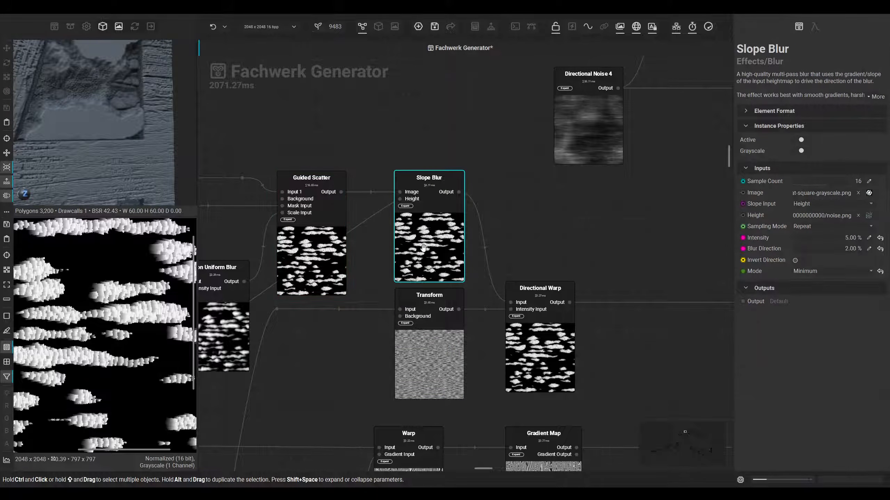
Compare the Guided Scatter and Slope Blur outputs close up
scroll(118, 321, "up", 5)
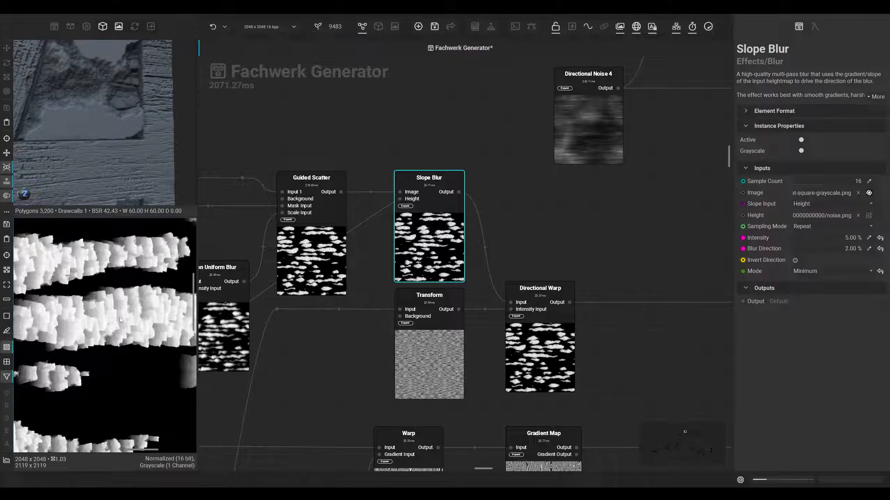
left_click(304, 261)
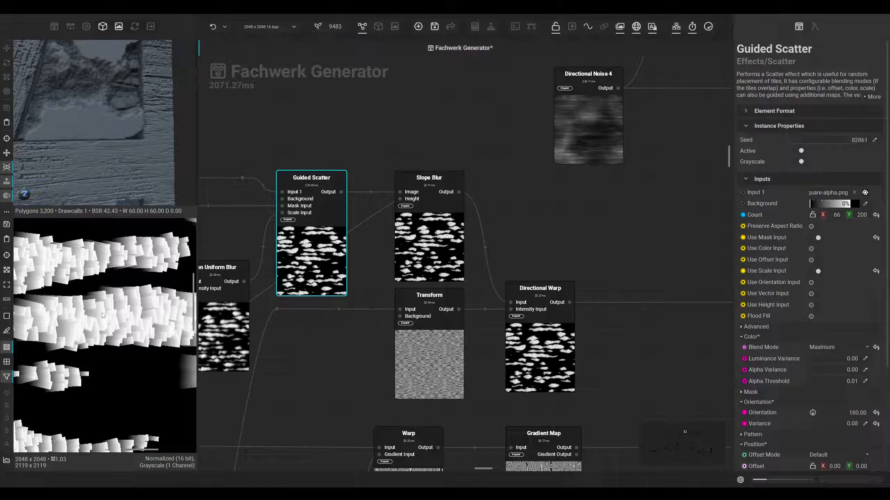
left_click(438, 242)
middle_click_drag(514, 240, 448, 223)
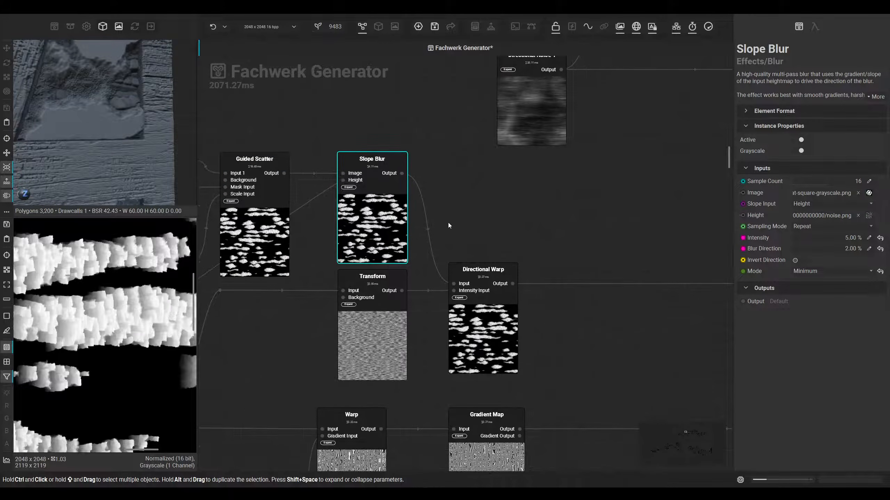
Preview the Directional Warp after the Slope Blur and inspect its output at different magnifications
left_click(507, 336)
scroll(164, 313, "down", 2)
middle_click_drag(93, 326, 104, 327)
scroll(146, 327, "up", 2)
scroll(145, 327, "down", 2)
scroll(490, 316, "down", 2)
Follow the Directional Warp's output forward to the Subtract Blend and preview the combined wood height
middle_click_drag(624, 318, 305, 295)
scroll(545, 296, "down", 2)
middle_click_drag(600, 297, 162, 272)
middle_click_drag(708, 285, 223, 280)
middle_click_drag(569, 299, 360, 298)
middle_click_drag(516, 369, 483, 317)
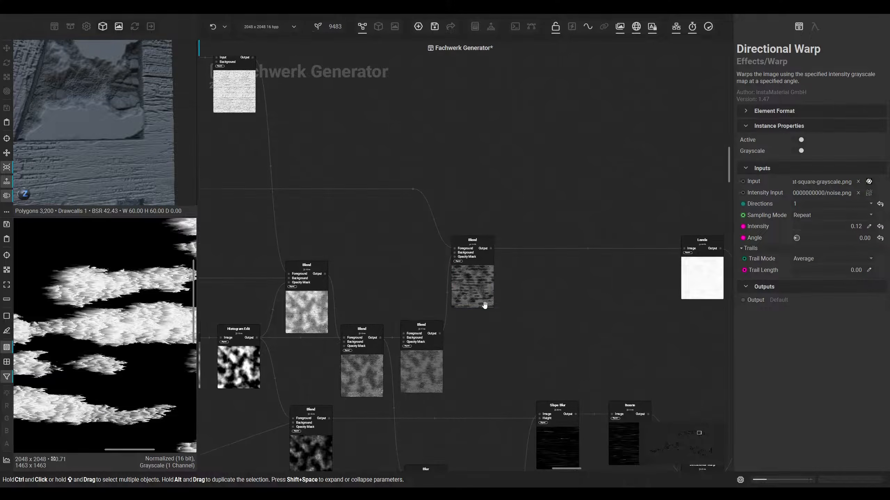
left_click(483, 280)
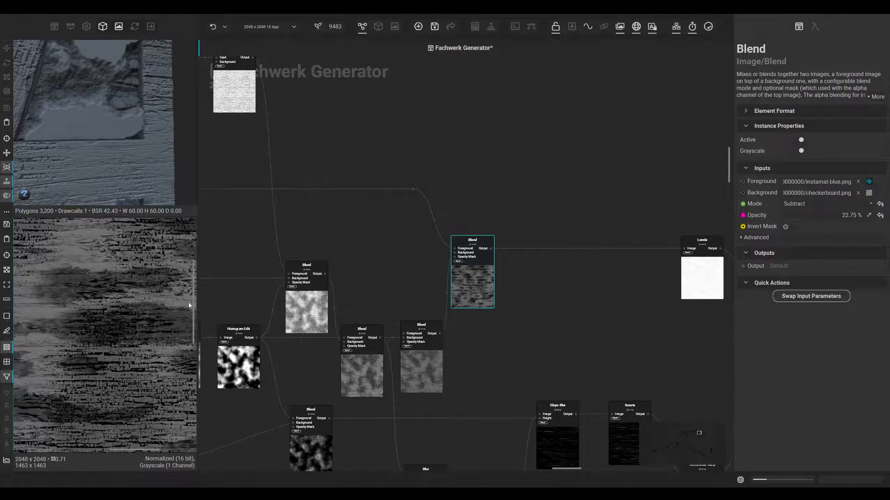
Preview the Levels node after the Subtract Blend and locate the beam layout Blends that follow
middle_click_drag(480, 308, 378, 265)
left_click(463, 263)
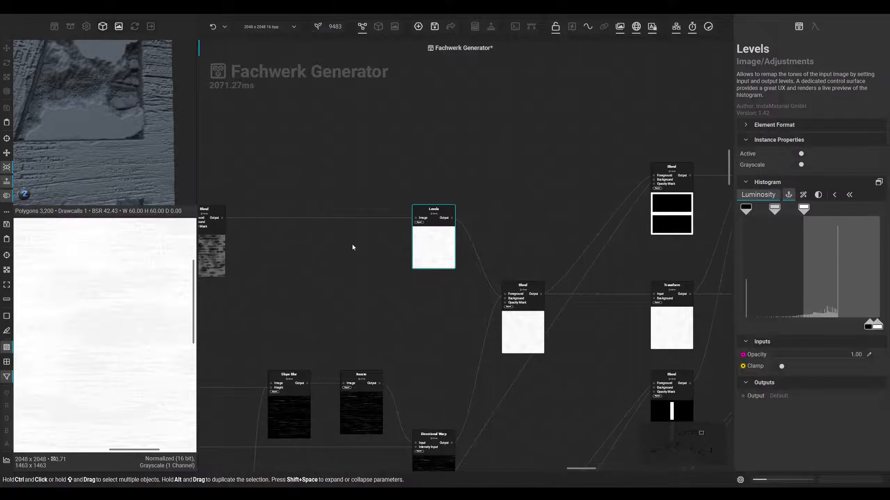
scroll(139, 167, "down", 5)
middle_click_drag(354, 304, 340, 268)
middle_click_drag(500, 285, 395, 294)
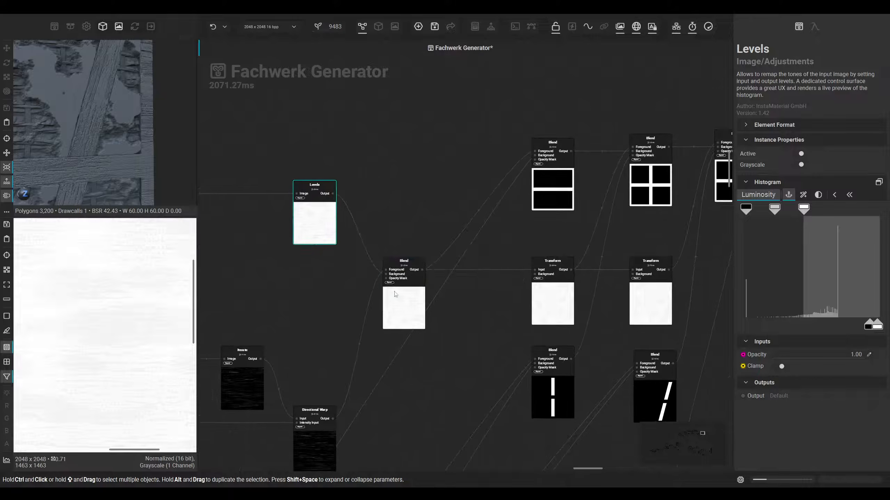
Preview the Blend that adds the vertical beam to the layout and examine the beams in the 3D preview
left_click(640, 192)
scroll(138, 139, "up", 5)
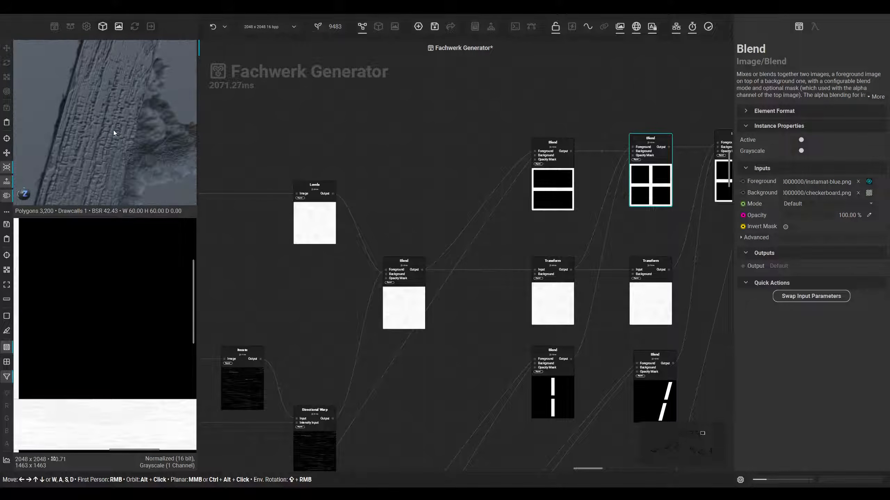
scroll(119, 125, "down", 4)
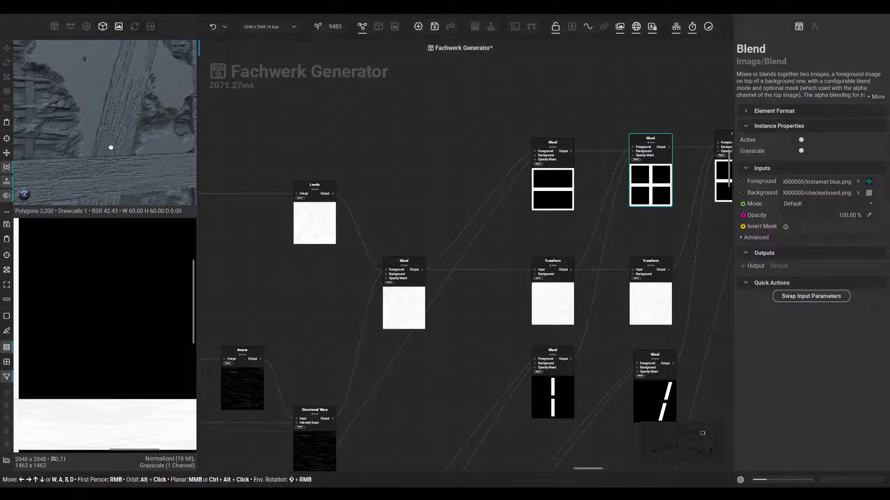
middle_click_drag(110, 148, 132, 138)
middle_click_drag(392, 144, 389, 144)
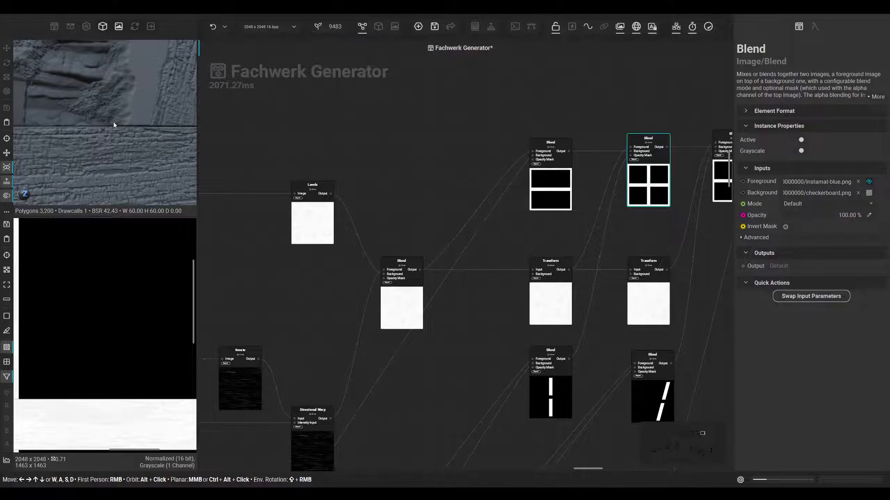
Show the viewer settings beside an enlarged 3D view and orbit around the beams and damaged plaster
left_click(86, 26)
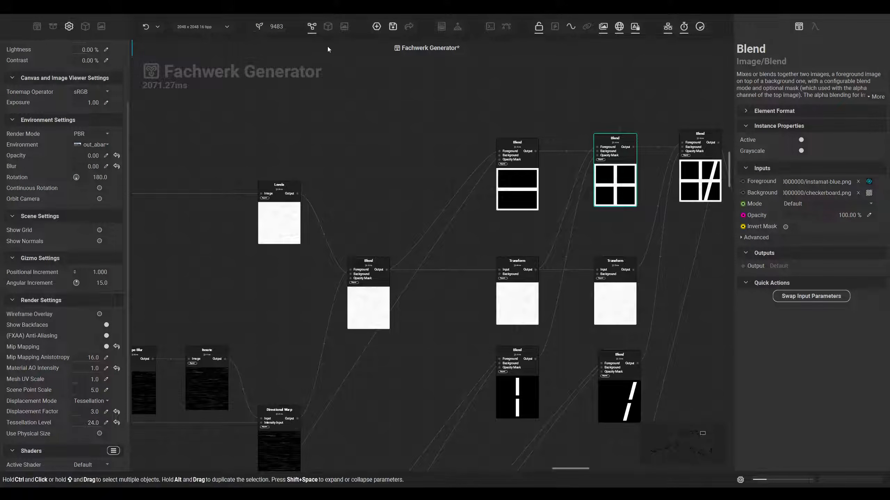
left_click(328, 27)
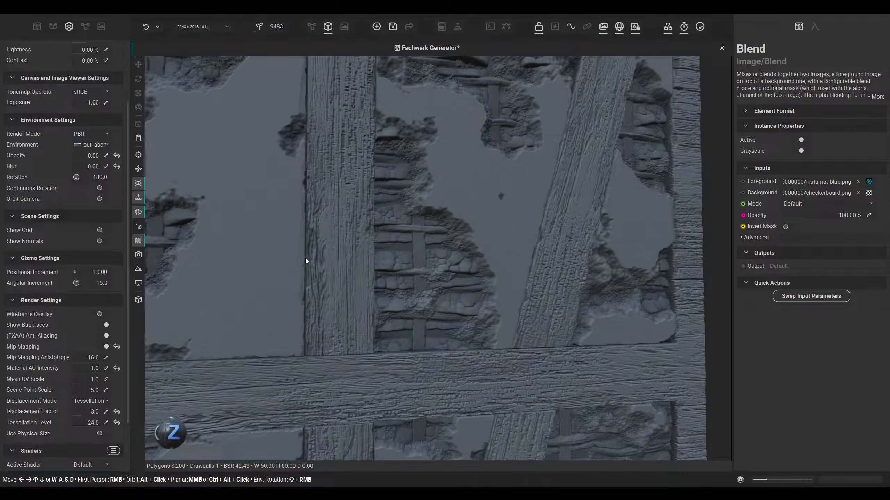
left_click_drag(305, 259, 287, 255, "alt")
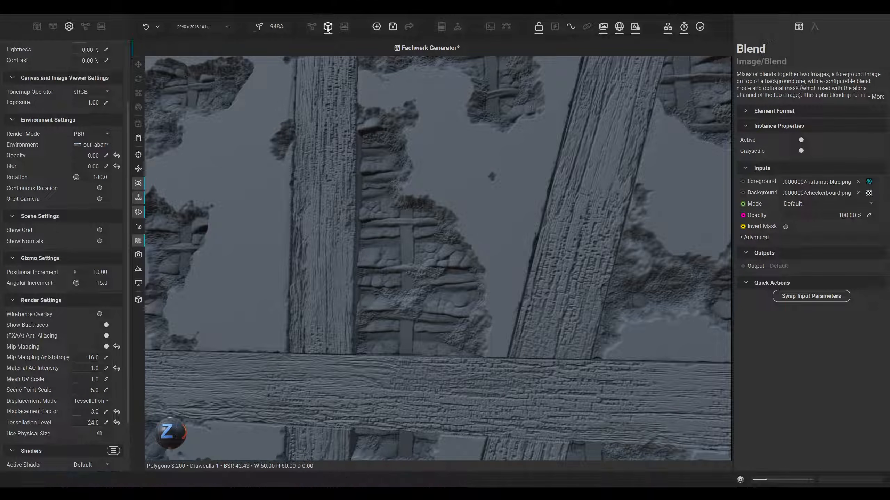
Return to the graph and preview the Blend with horizontal beams, followed by the Blend that adds the vertical beam
left_click(311, 27)
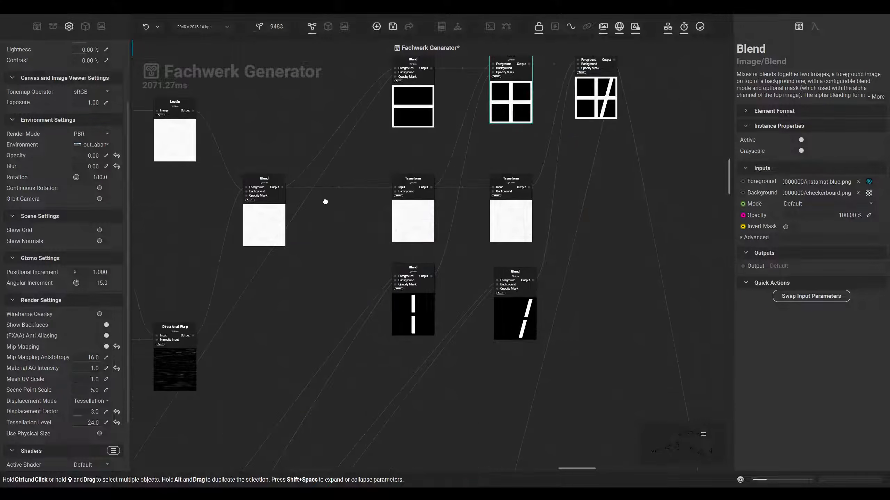
middle_click_drag(510, 197, 480, 284)
double_click(364, 183)
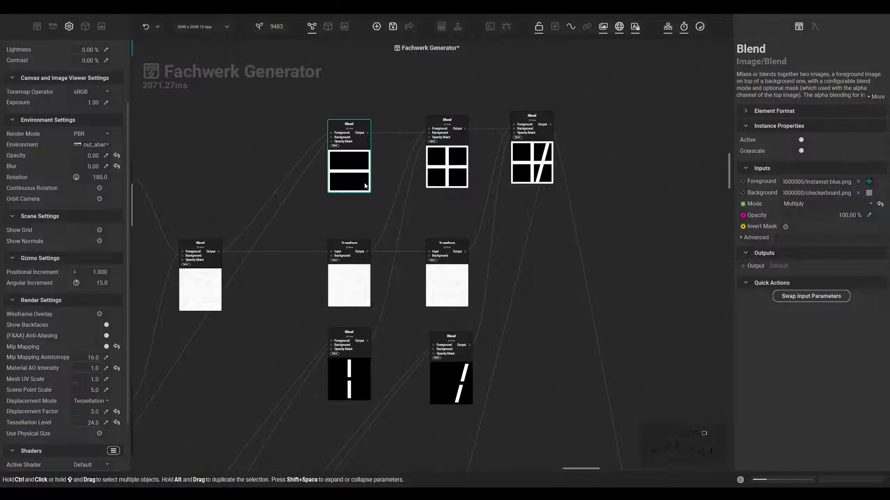
scroll(171, 334, "down", 4)
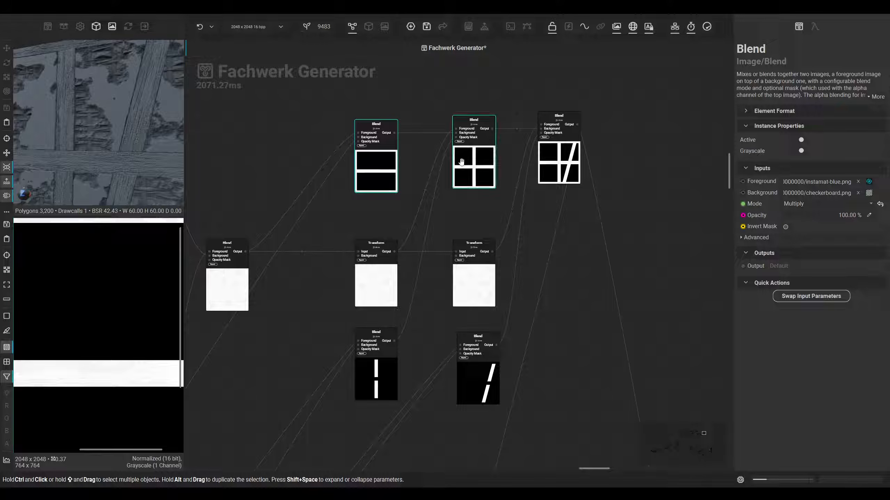
left_click(480, 169)
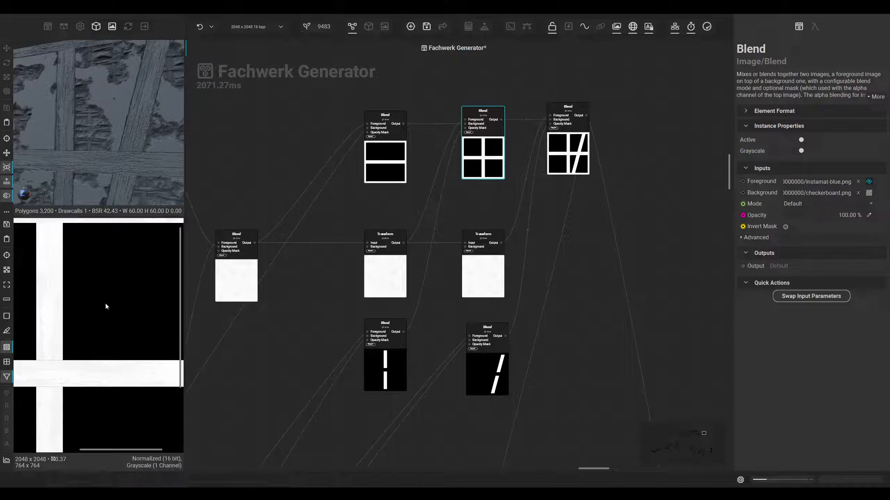
middle_click_drag(132, 302, 157, 295)
middle_click_drag(59, 118, 89, 87)
scroll(91, 273, "down", 1)
scroll(93, 136, "up", 2)
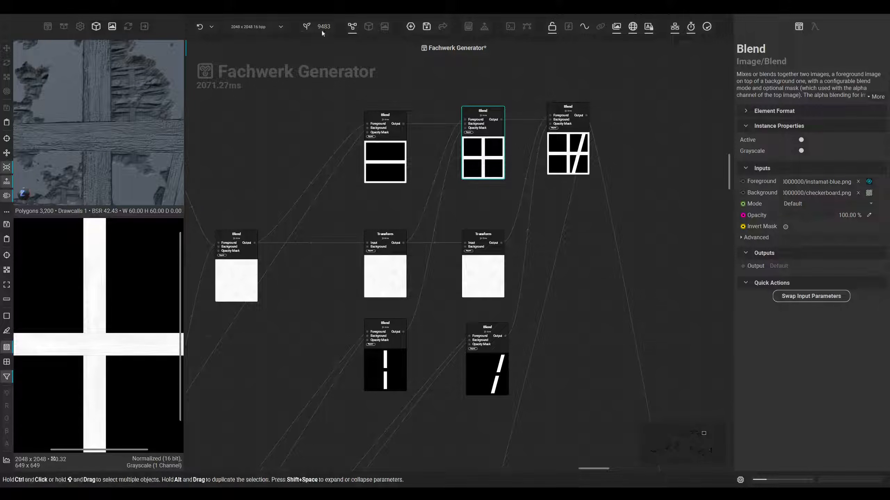
Enlarge the 3D view and examine how the horizontal, vertical and diagonal beams meet across the whole wall
left_click(368, 28)
scroll(381, 199, "down", 3)
left_click_drag(406, 184, 410, 99, "alt")
middle_click_drag(381, 310, 392, 140)
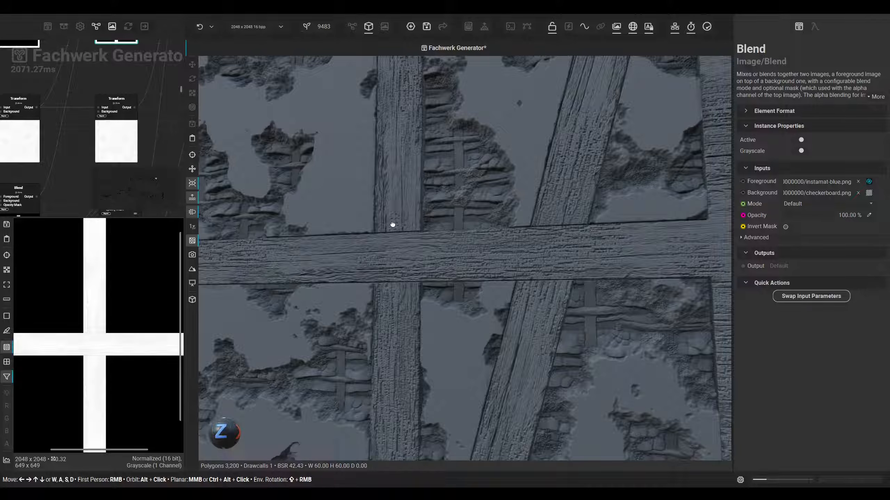
scroll(417, 193, "down", 5)
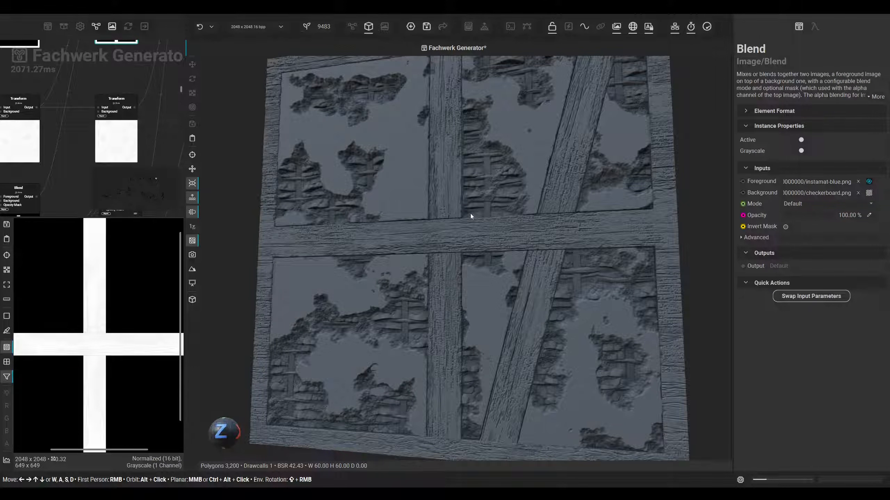
middle_click_drag(457, 187, 449, 222)
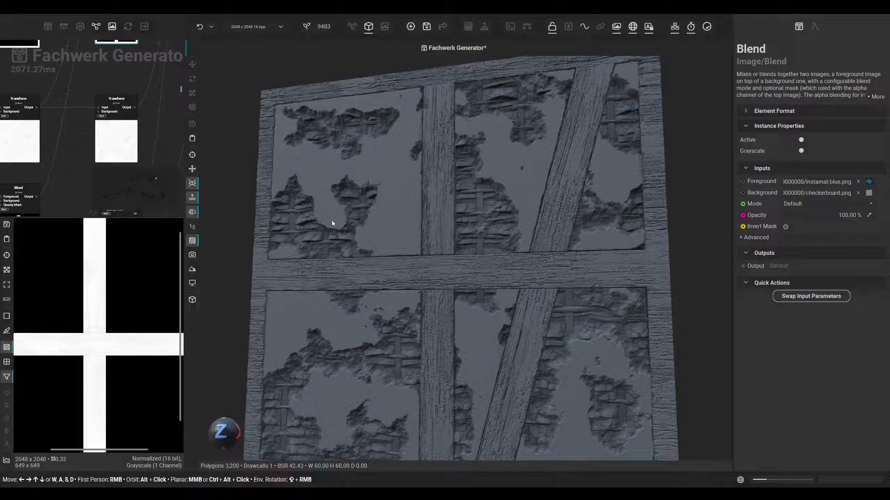
middle_click_drag(383, 225, 388, 232)
middle_click_drag(327, 244, 367, 255)
scroll(384, 251, "up", 1)
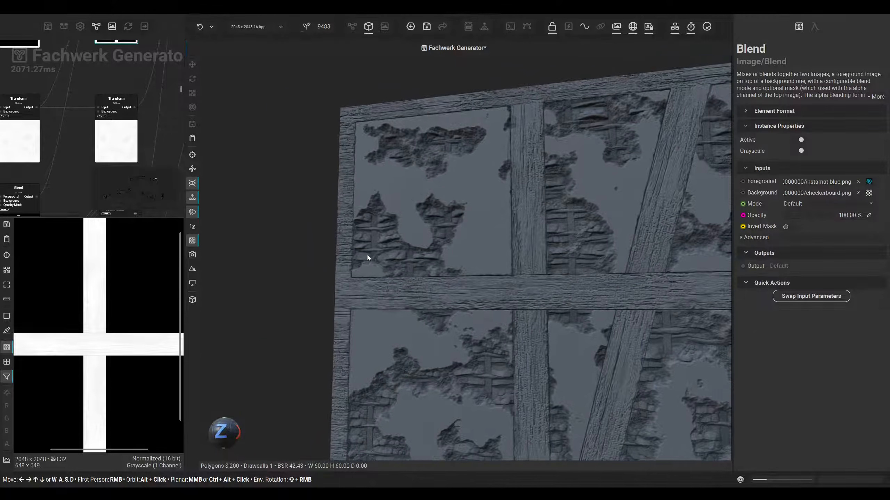
scroll(344, 207, "up", 4)
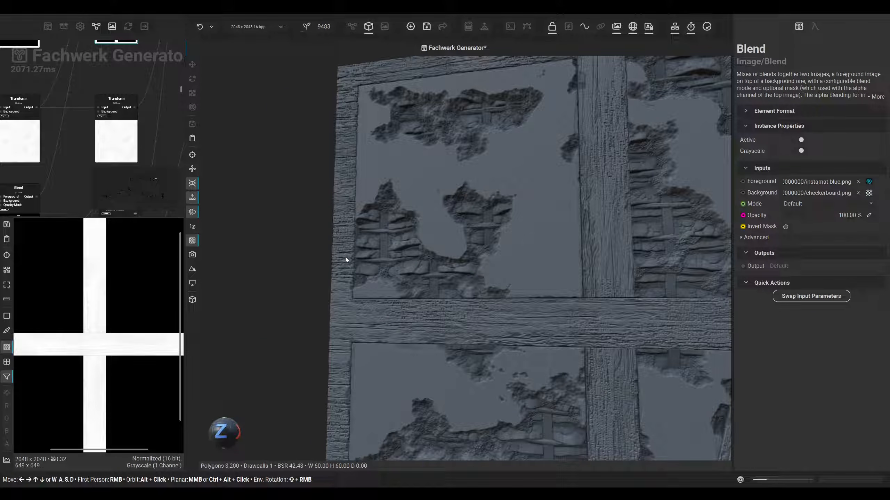
middle_click_drag(489, 225, 460, 228)
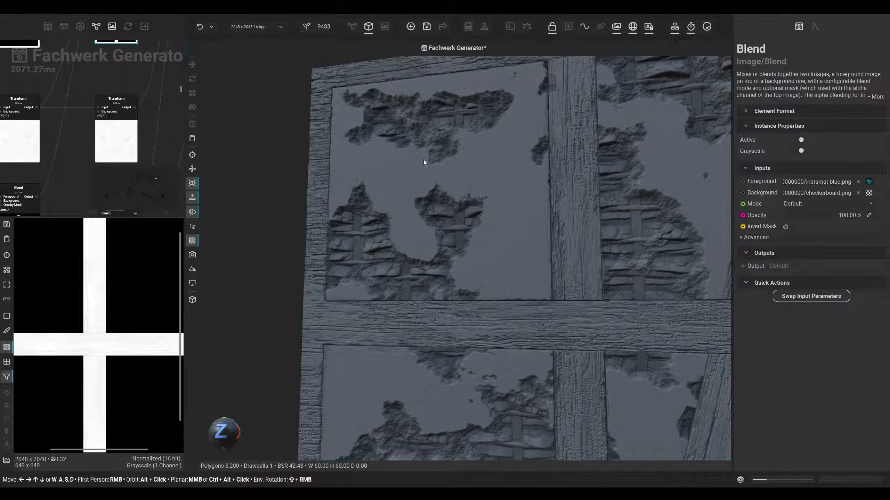
middle_click_drag(422, 159, 379, 167)
Return to the graph, preview the Blend that adds the diagonal beam, and find free space below the wood nodes
left_click(352, 26)
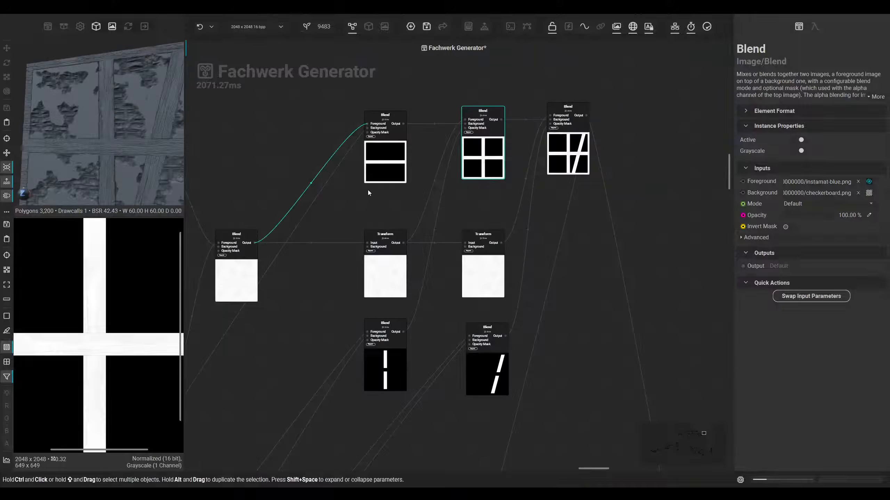
left_click(518, 109)
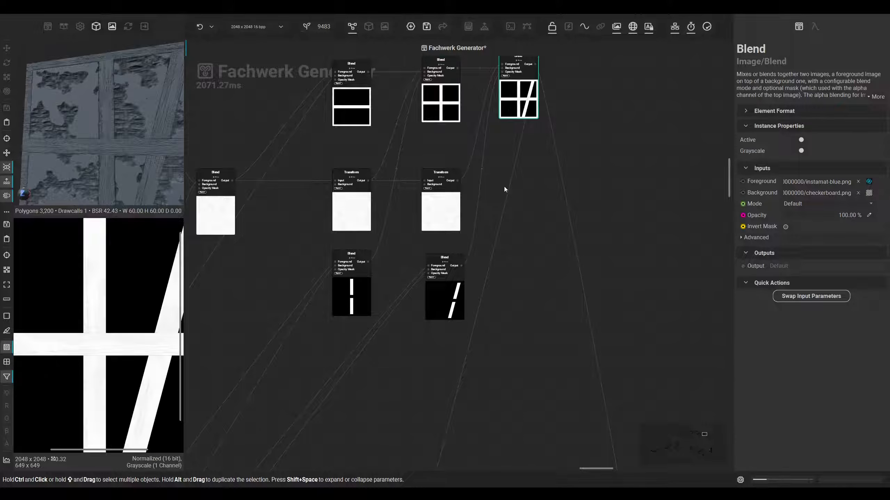
scroll(515, 281, "down", 4)
middle_click_drag(349, 386, 485, 347)
middle_click_drag(254, 356, 387, 364)
middle_click_drag(302, 389, 419, 367)
middle_click_drag(253, 396, 360, 379)
middle_click_drag(303, 346, 494, 373)
middle_click_drag(348, 301, 546, 203)
Add a Voronoi Pattern node in the empty area below the existing nodes and preview it
left_click(387, 298)
middle_click_drag(374, 295, 403, 307)
key("space")
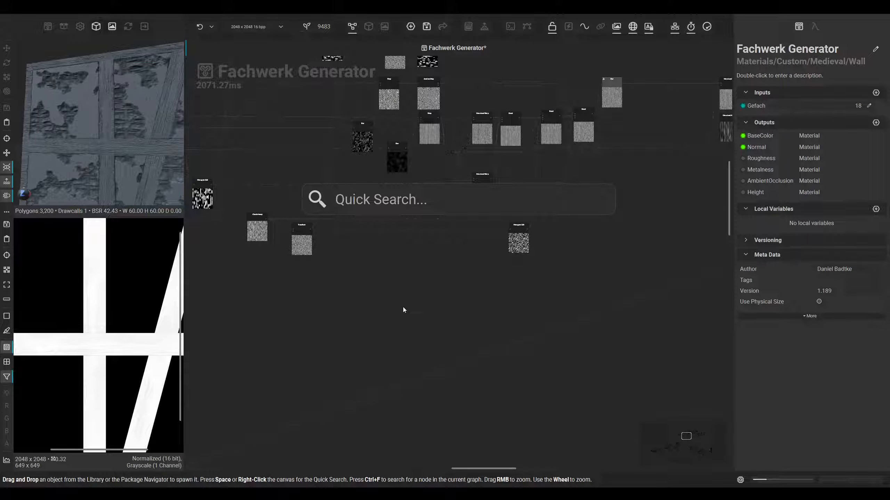
type("vor")
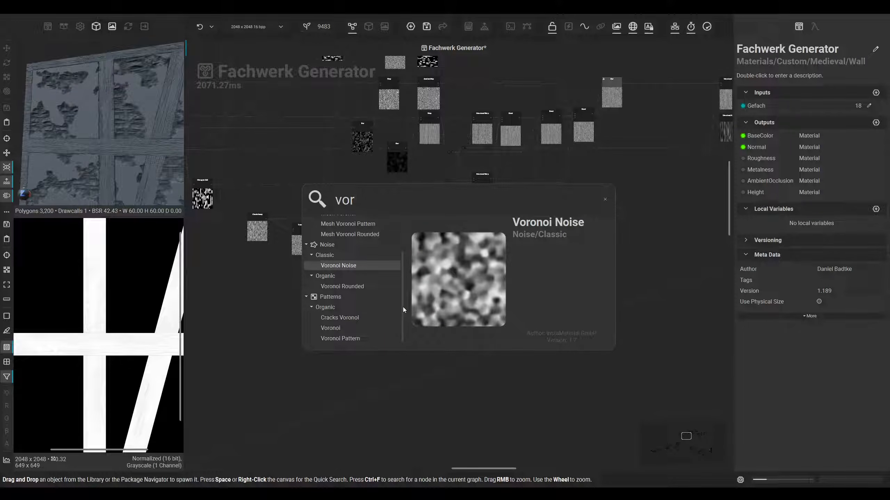
key("Down")
key("Down")
key("Down")
key("Down")
key("Down")
key("Down")
key("Down")
key("Return")
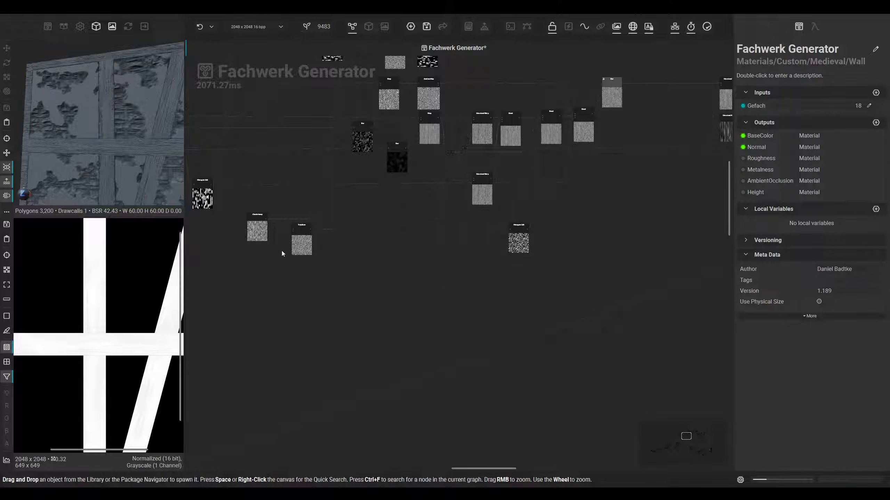
left_click_drag(314, 200, 353, 268)
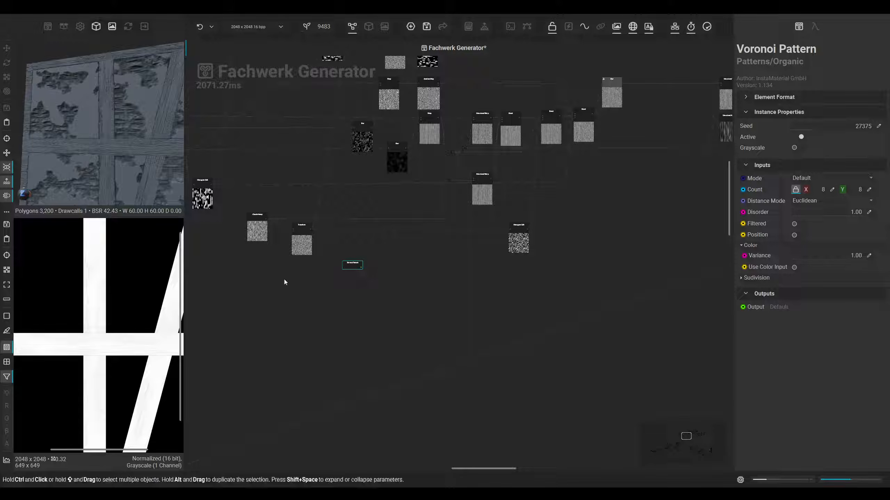
scroll(346, 259, "up", 5)
double_click(356, 292)
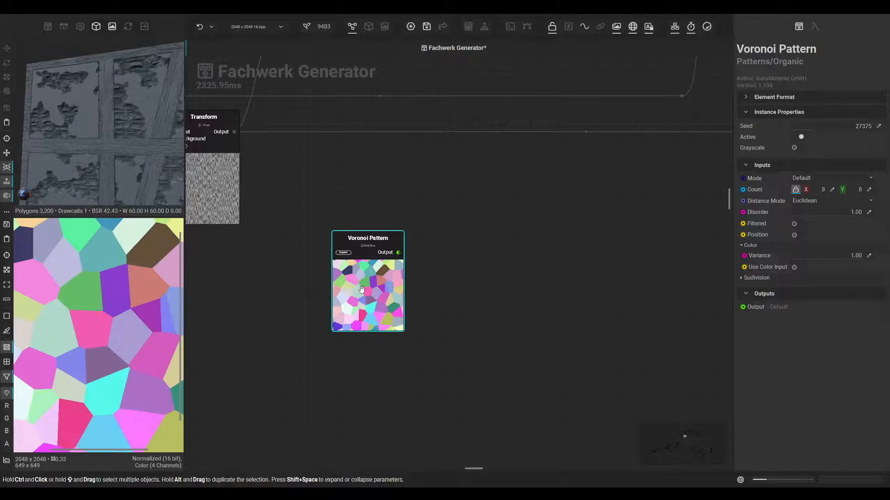
Make the Voronoi Pattern grayscale with a Count of 4 and a Disorder of 0.33
left_click_drag(806, 192, 804, 192)
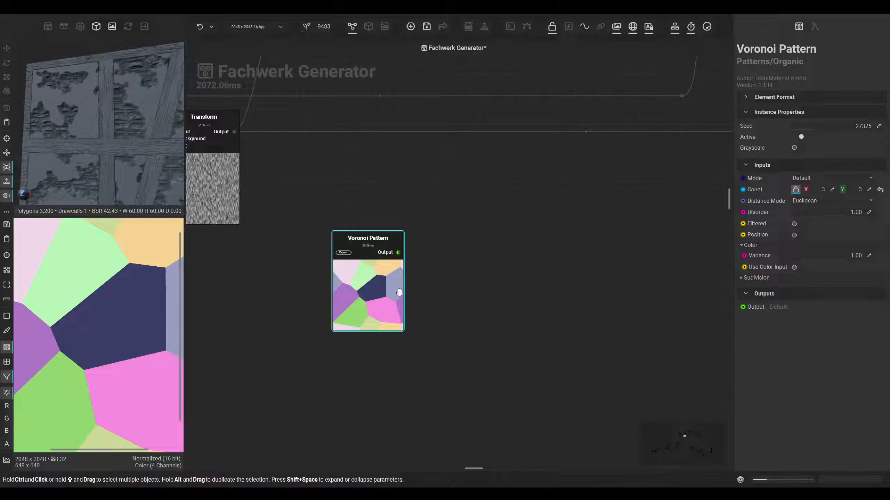
left_click_drag(802, 189, 814, 212)
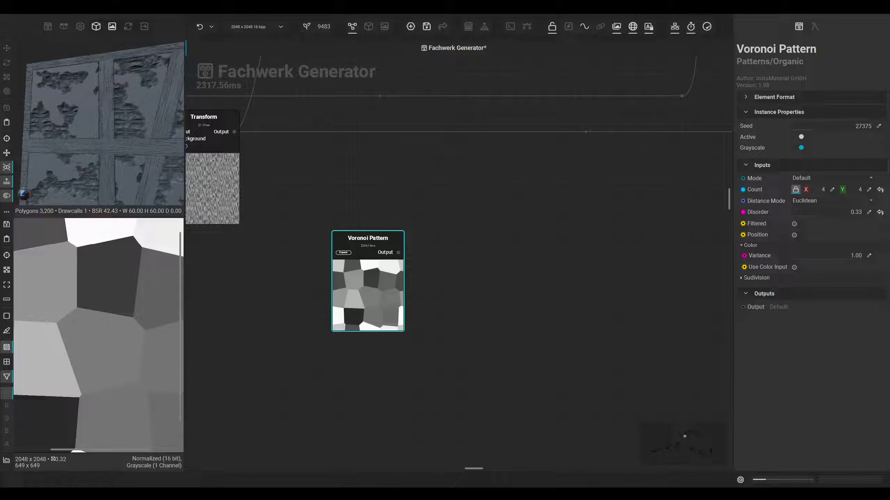
Connect the Voronoi Pattern's output to a new Edge Detection node and line the two nodes up
middle_click_drag(400, 297, 423, 303)
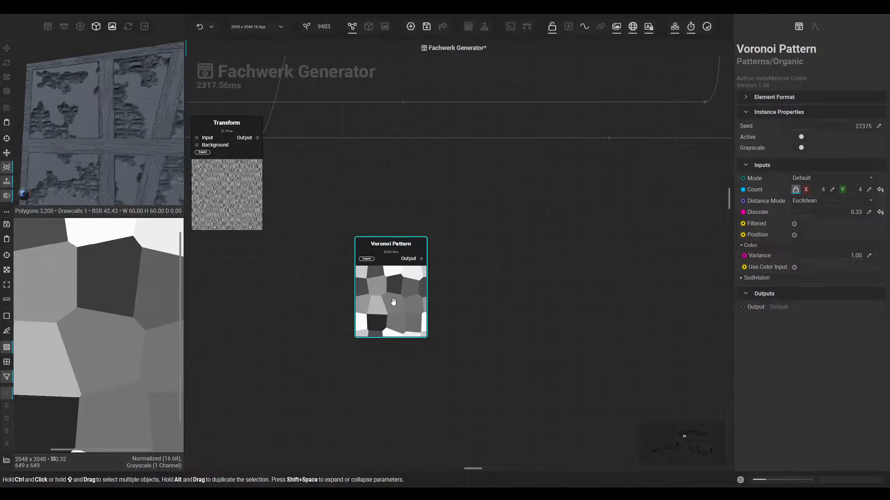
scroll(391, 312, "down", 2)
scroll(392, 312, "up", 5)
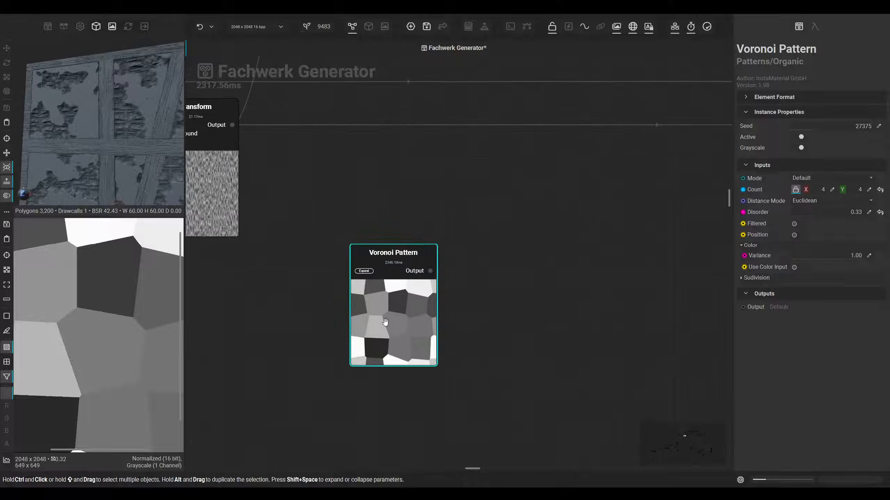
left_click_drag(448, 248, 558, 250)
type("edge")
key("Return")
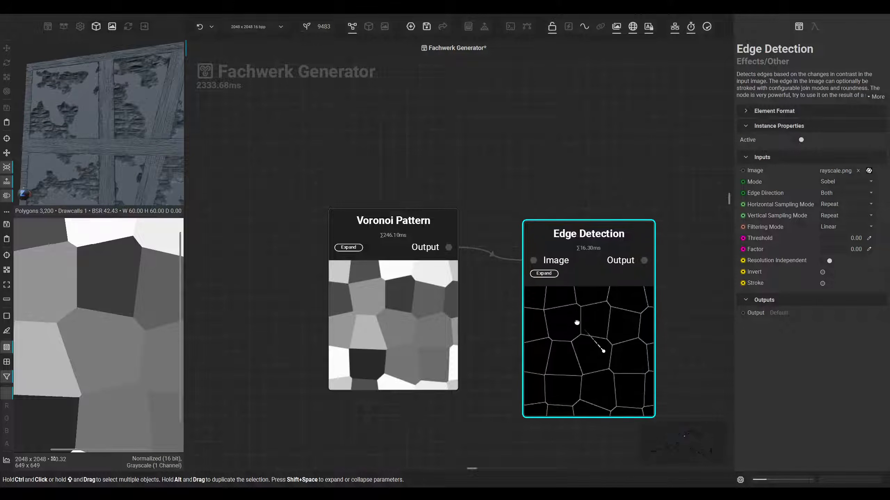
left_click_drag(577, 322, 568, 309)
Connect the Edge Detection output to a new Polar Mapper node and align it with the chain
scroll(574, 315, "down", 2)
middle_click_drag(583, 330, 478, 321)
left_click_drag(510, 256, 574, 254)
key("BackSpace")
type("polar")
key("Return")
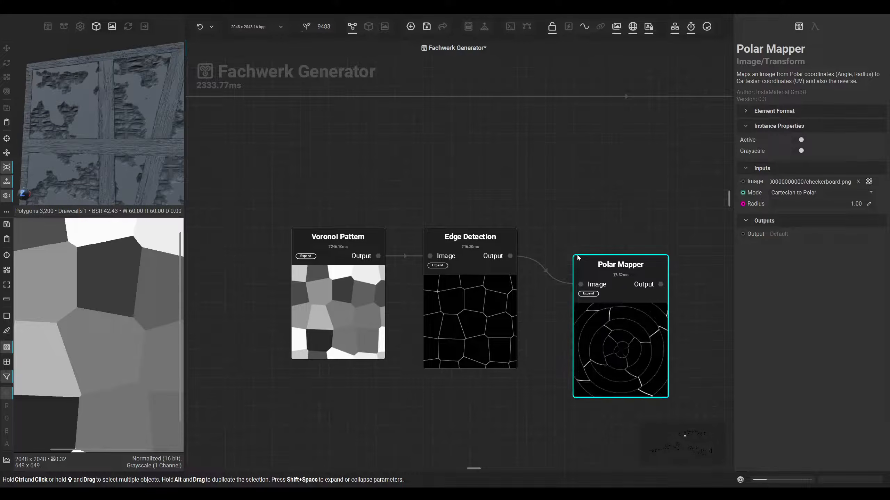
scroll(546, 347, "up", 2)
left_click_drag(606, 346, 625, 322)
Raise the Voronoi Pattern's Count to get a much denser cell grid and preview the Polar Mapper's output
left_click(305, 306)
left_click(305, 298)
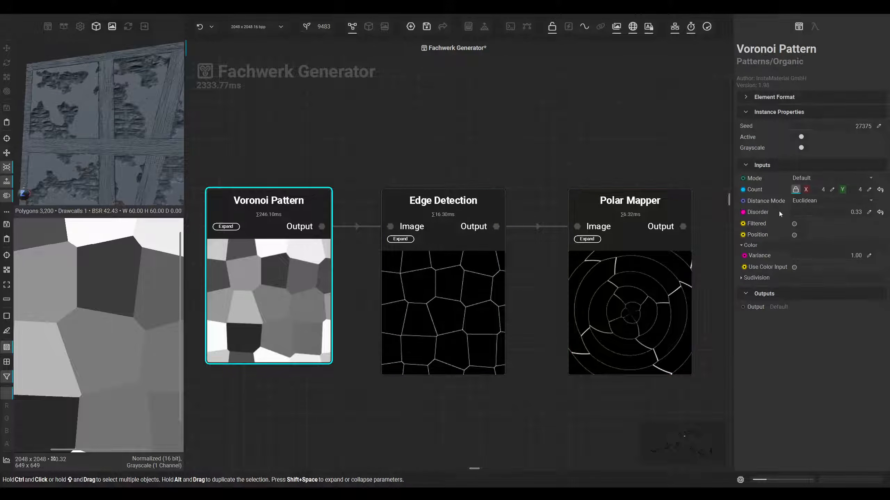
left_click_drag(808, 193, 811, 192)
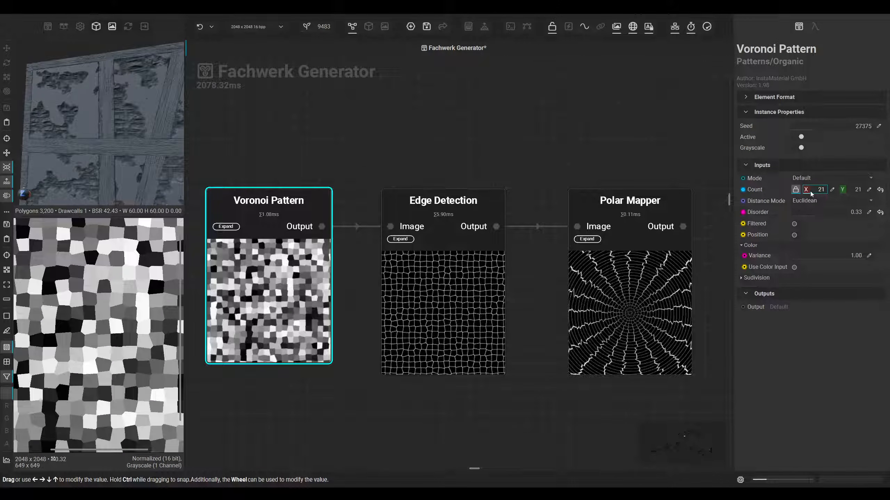
left_click(676, 261)
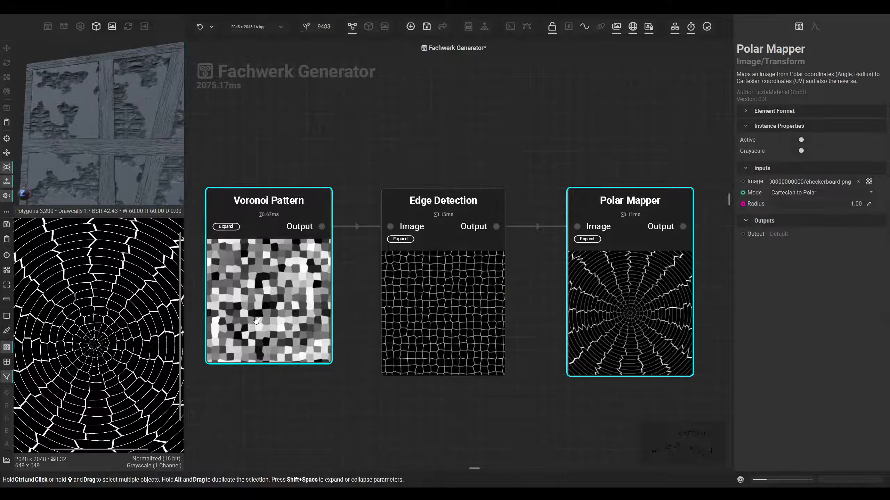
scroll(86, 347, "up", 4)
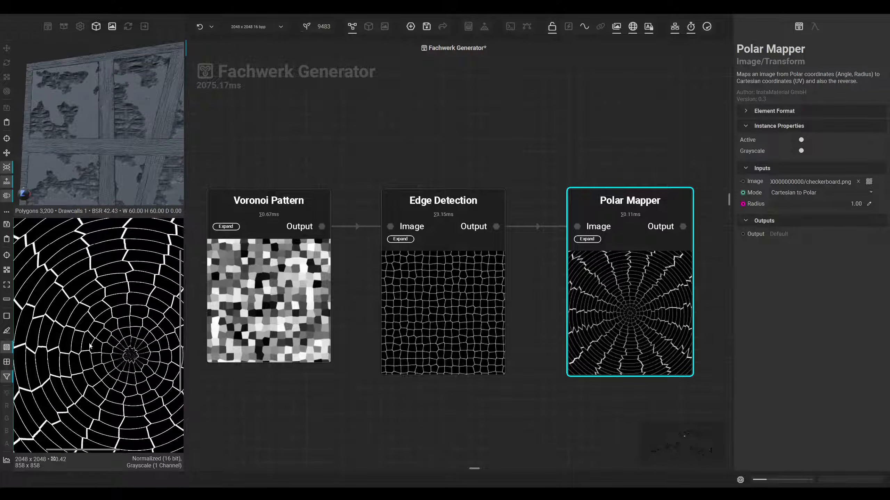
Insert a Transform node between Edge Detection and Polar Mapper and squeeze its image horizontally to about a third of the width
left_click(424, 323)
middle_click_drag(595, 296, 483, 285)
left_click_drag(510, 290, 623, 291)
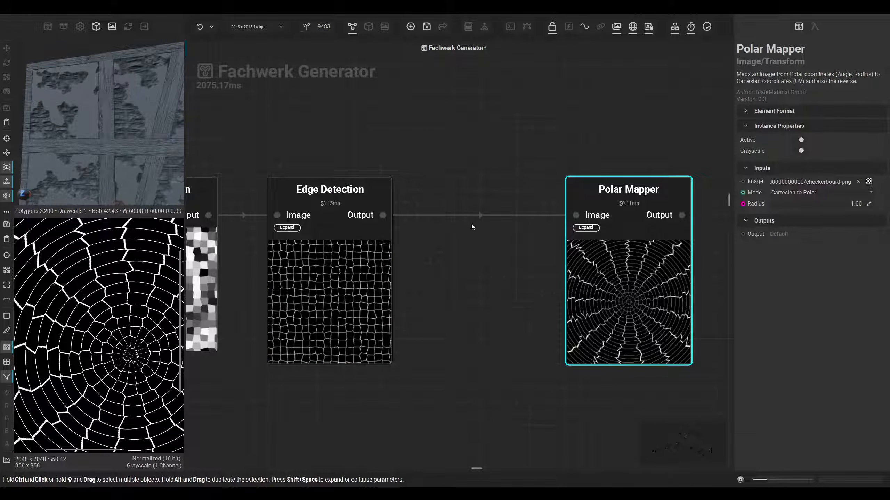
left_click(469, 216)
type("tra")
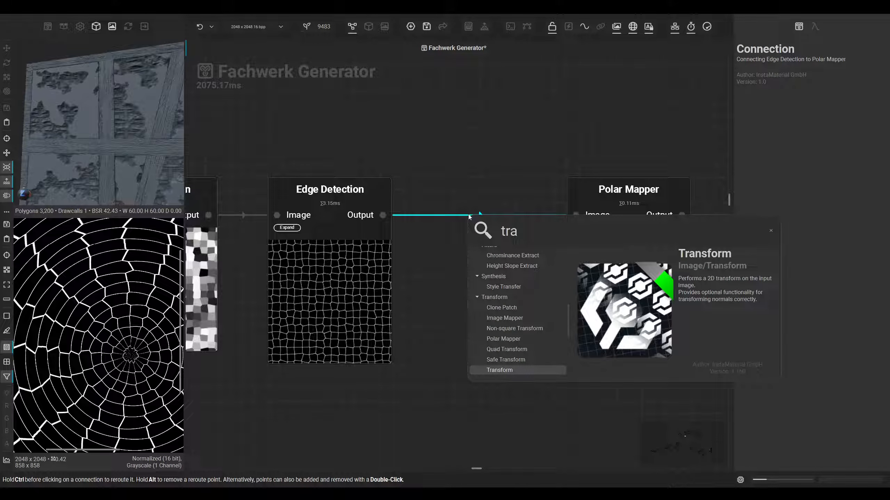
key("Return")
left_click_drag(533, 335, 487, 296)
left_click_drag(863, 261, 829, 261)
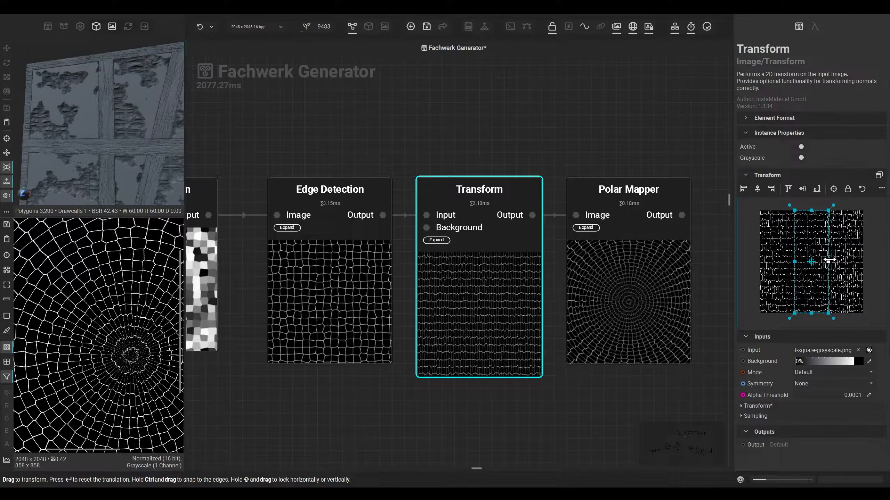
Select the Polar Mapper and examine the radial web of cracks that the transformed pattern produces
middle_click_drag(588, 302, 546, 301)
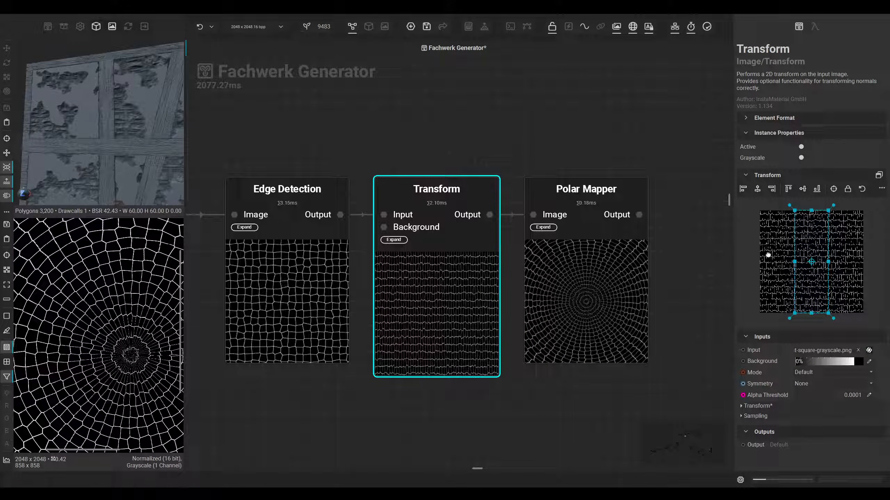
scroll(773, 263, "up", 3)
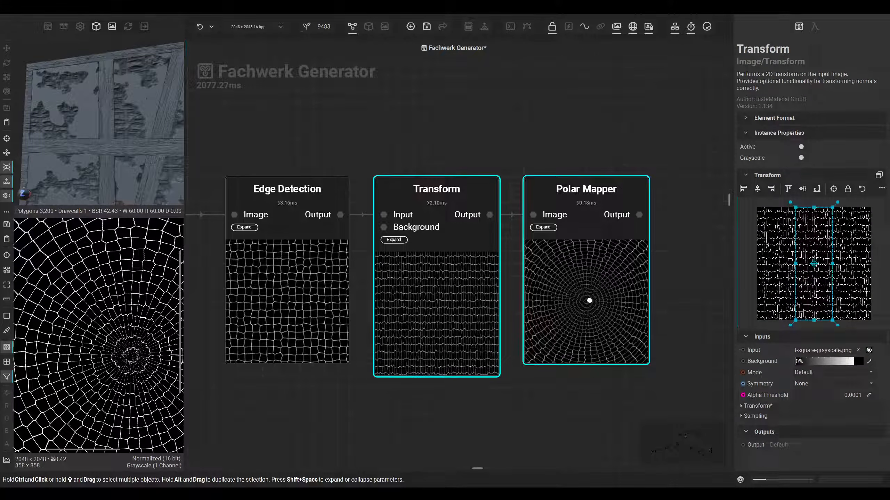
left_click(591, 300)
scroll(549, 290, "down", 2)
scroll(549, 289, "down", 1)
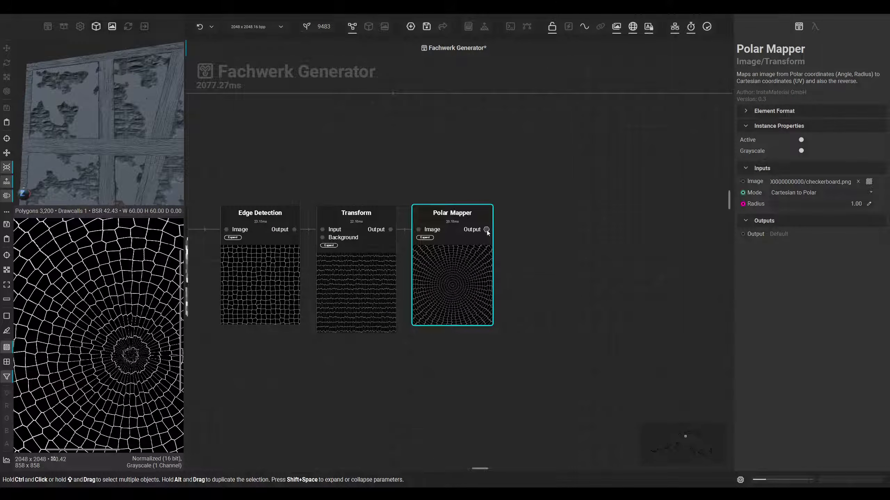
middle_click_drag(500, 283, 487, 318)
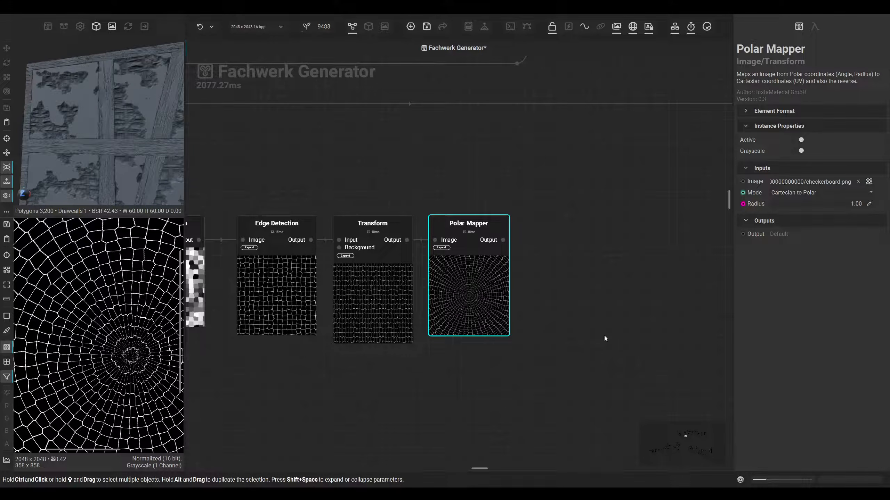
Add a Slope Blur node fed by the Polar Mapper's output and place it in line with the chain
left_click(515, 243)
right_click(577, 241)
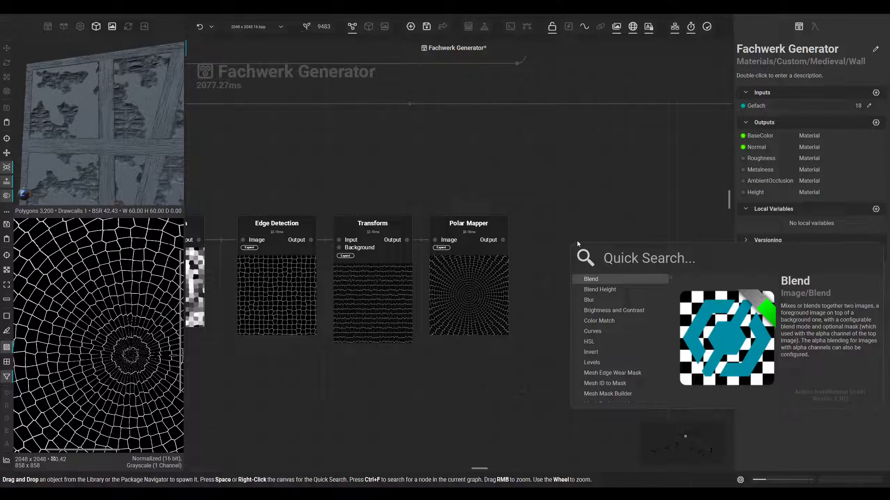
type("slope")
key("Return")
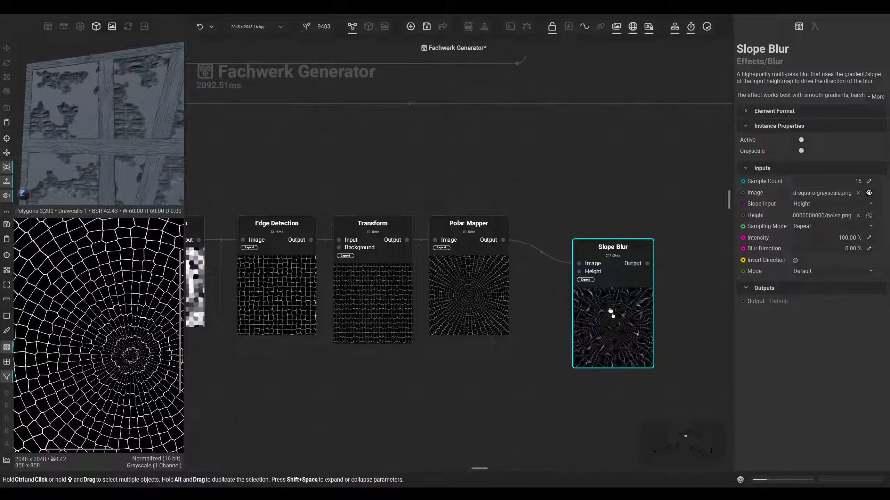
left_click_drag(612, 314, 604, 290)
Look through the graph's existing noise nodes for a suitable height source for the Slope Blur
middle_click_drag(589, 323, 572, 320)
scroll(572, 320, "up", 1)
scroll(571, 302, "down", 3)
scroll(544, 303, "down", 2)
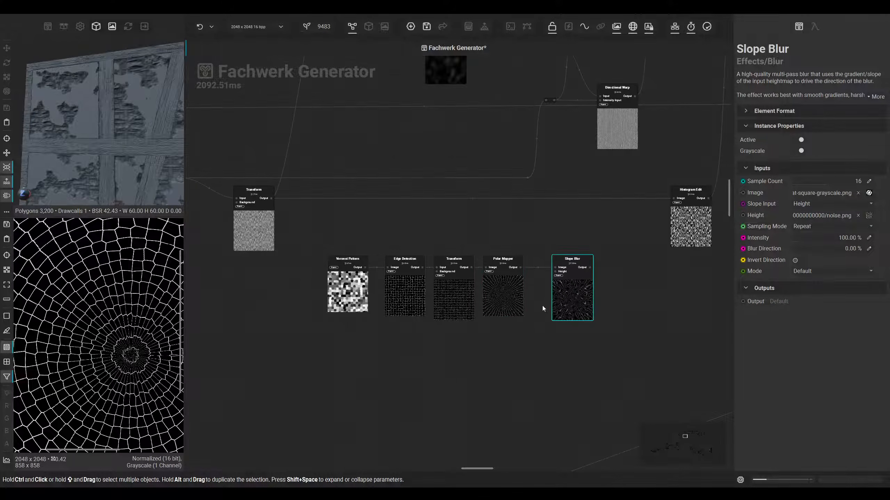
middle_click_drag(336, 367, 445, 377)
middle_click_drag(318, 357, 485, 374)
scroll(485, 373, "down", 3)
middle_click_drag(385, 358, 578, 366)
mouse_move(497, 338)
middle_mouse_down()
mouse_move(453, 401)
mouse_move(485, 219)
middle_mouse_up()
scroll(442, 379, "down", 3)
mouse_move(473, 323)
middle_mouse_down()
mouse_move(474, 192)
mouse_move(462, 113)
middle_mouse_up()
mouse_move(438, 224)
middle_mouse_down()
mouse_move(450, 201)
mouse_move(439, 361)
middle_mouse_up()
mouse_move(458, 197)
middle_mouse_down()
mouse_move(332, 340)
mouse_move(228, 387)
middle_mouse_up()
middle_click_drag(550, 262, 431, 285)
middle_click_drag(590, 261, 507, 310)
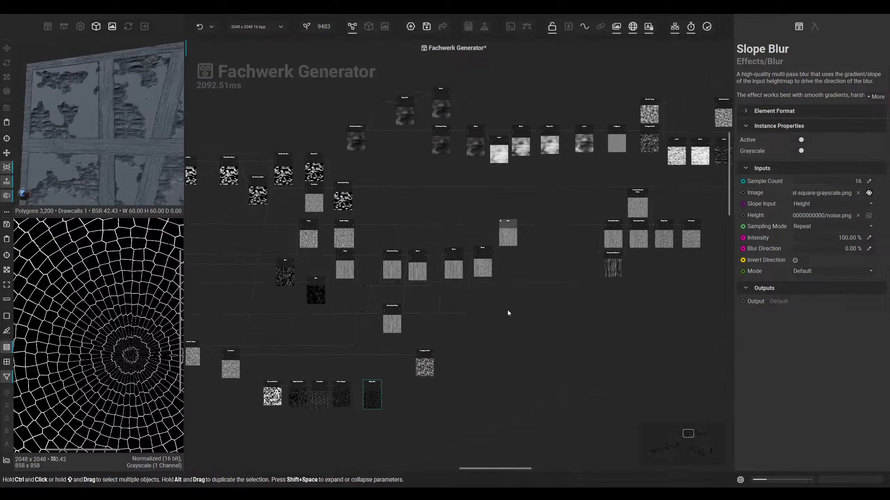
scroll(312, 234, "up", 4)
left_click_drag(305, 198, 293, 201)
scroll(310, 200, "down", 4)
middle_click_drag(460, 223, 339, 250)
middle_click_drag(410, 286, 298, 200)
mouse_move(483, 309)
middle_mouse_down()
mouse_move(399, 346)
mouse_move(264, 383)
middle_mouse_up()
scroll(489, 191, "up", 3)
scroll(497, 189, "down", 5)
Place the existing Fractal Sum node below the crack chain and connect its output to the Slope Blur's Height input
left_click_drag(497, 190, 399, 361)
scroll(412, 347, "up", 5)
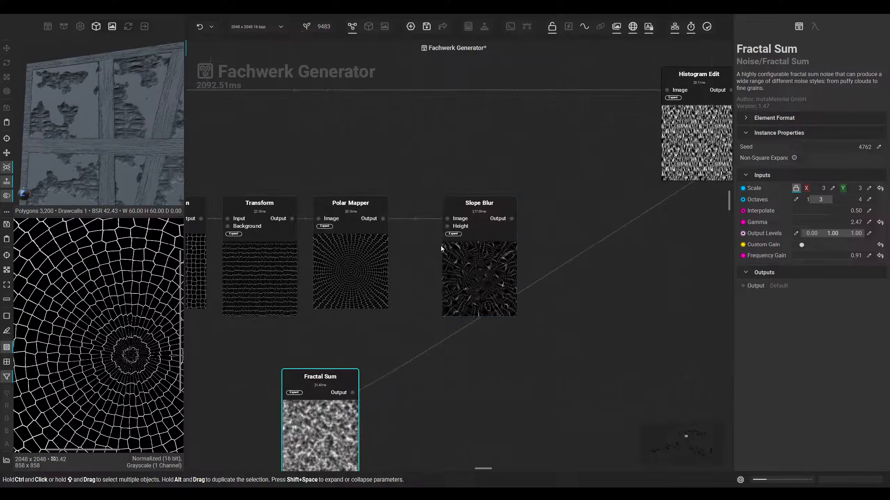
left_click_drag(448, 226, 353, 394)
Set the Slope Blur's Intensity to 41.92 %, Mode to Minimum and Blur Direction to 4.19 %
left_click(479, 267)
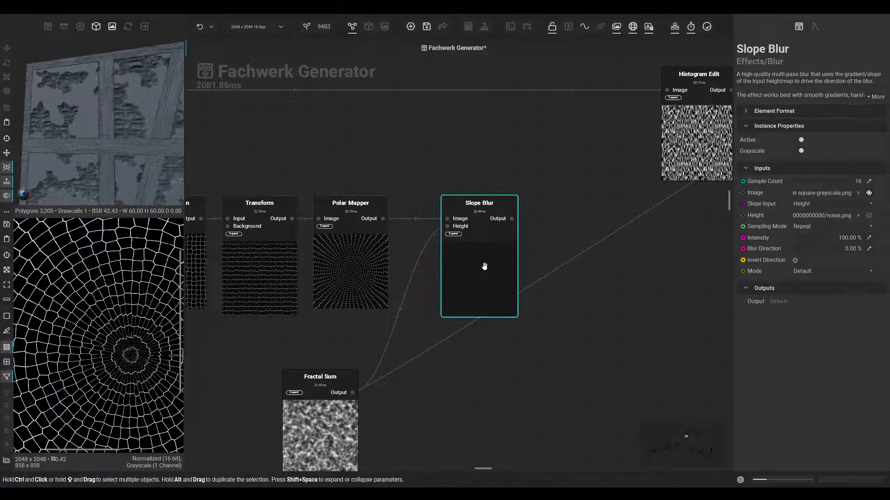
mouse_move(803, 241)
left_mouse_down()
mouse_move(793, 242)
mouse_move(795, 252)
left_mouse_up()
left_click(834, 270)
left_click(809, 292)
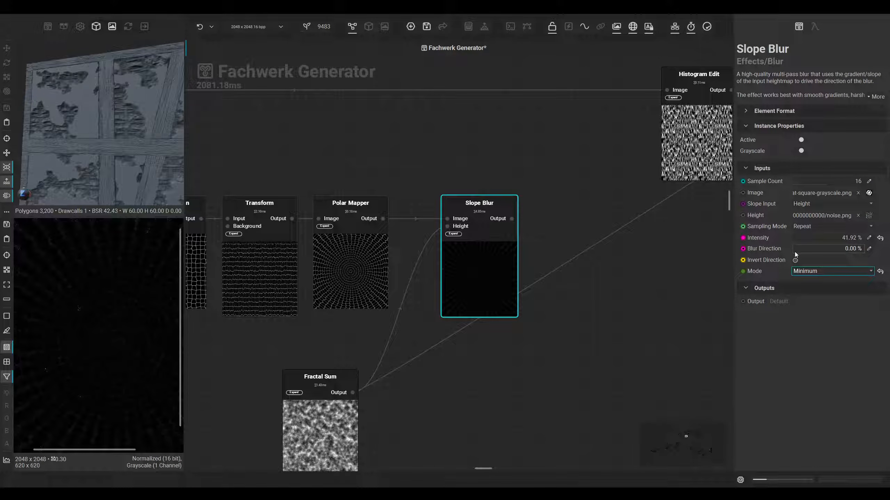
scroll(102, 258, "up", 6)
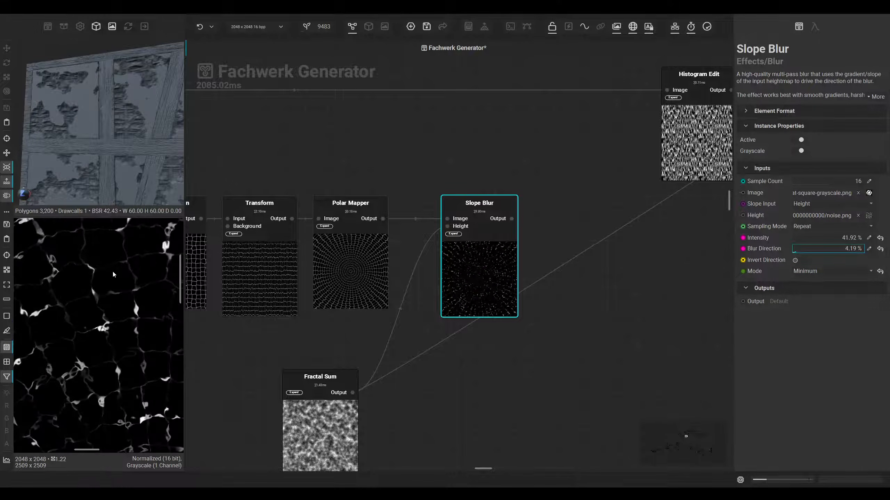
Try an Intensity of 10 % on the Slope Blur and settle on 15 %, checking the crack lines in the preview
left_click(869, 238)
type("10")
key("Return")
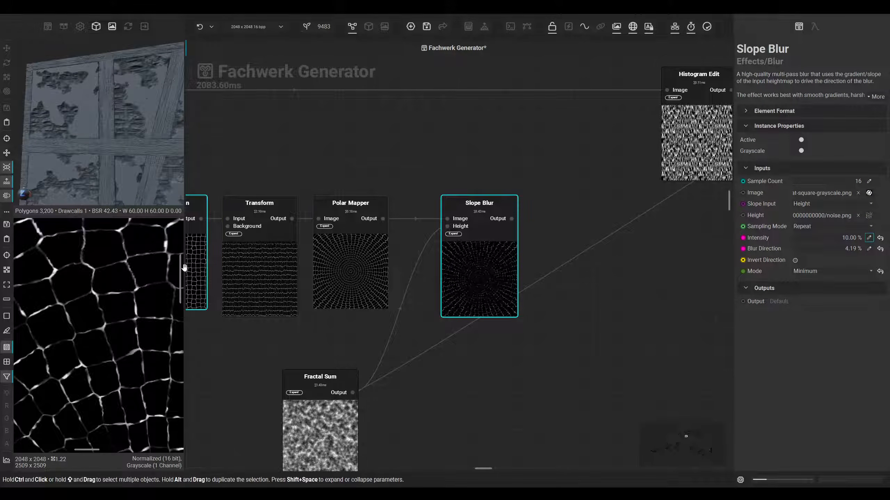
left_click(870, 240)
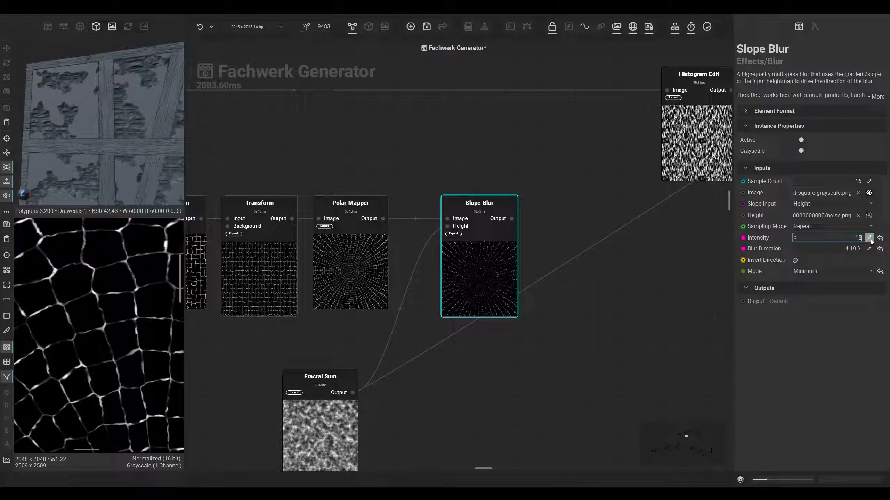
key("Return")
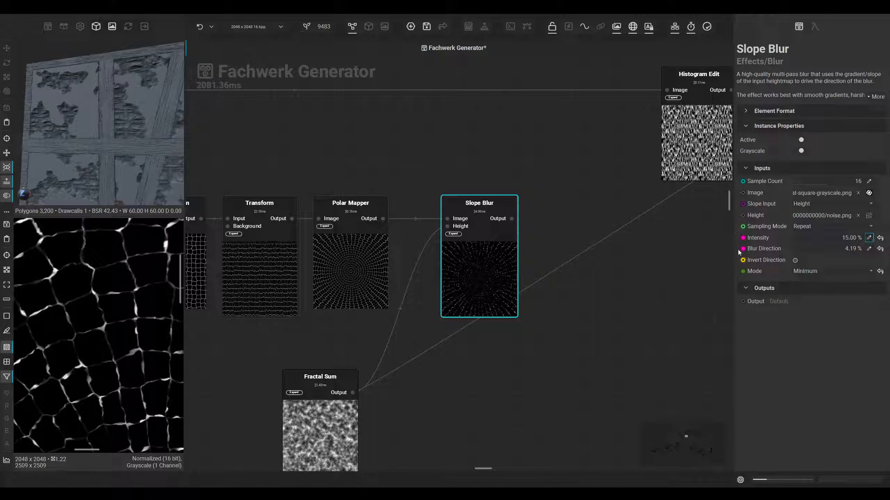
scroll(108, 346, "down", 5)
scroll(106, 346, "down", 3)
scroll(146, 317, "up", 3)
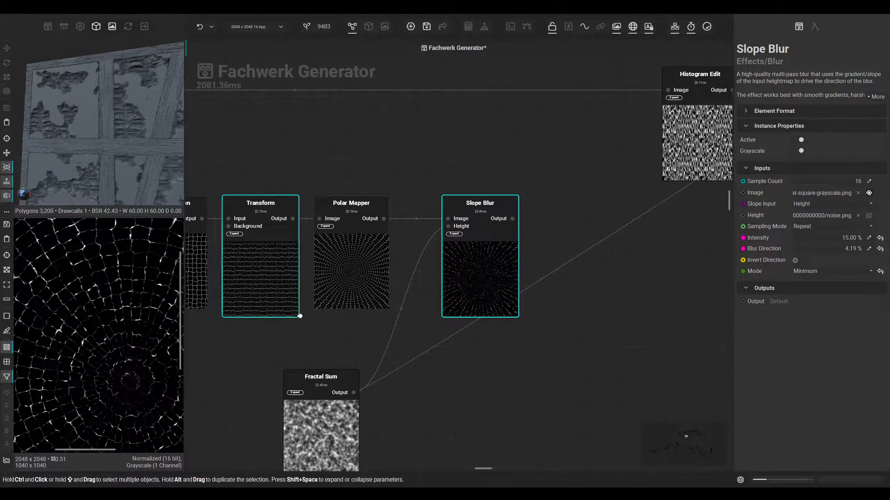
Reduce the Voronoi Pattern's Count to 9 in X and Y and check the radial cracks in the preview
middle_click_drag(285, 315, 414, 321)
left_click(309, 298)
middle_click_drag(247, 315, 332, 343)
left_click(286, 296)
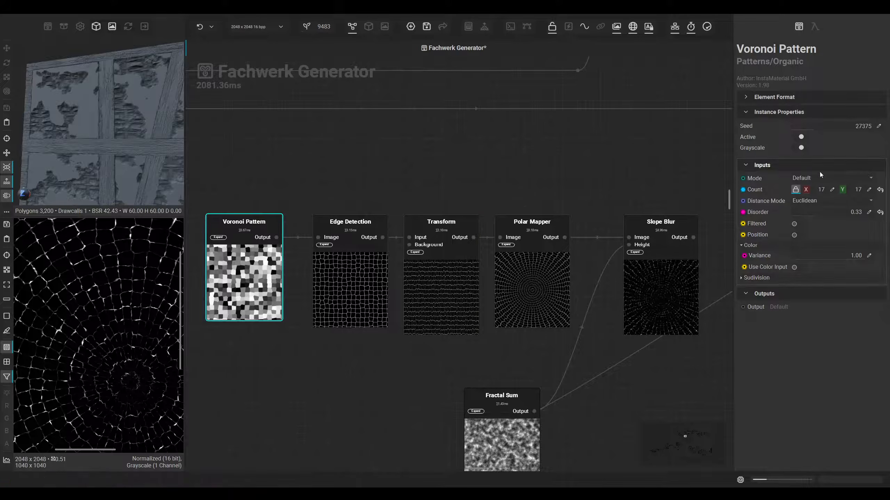
scroll(806, 193, "down", 5)
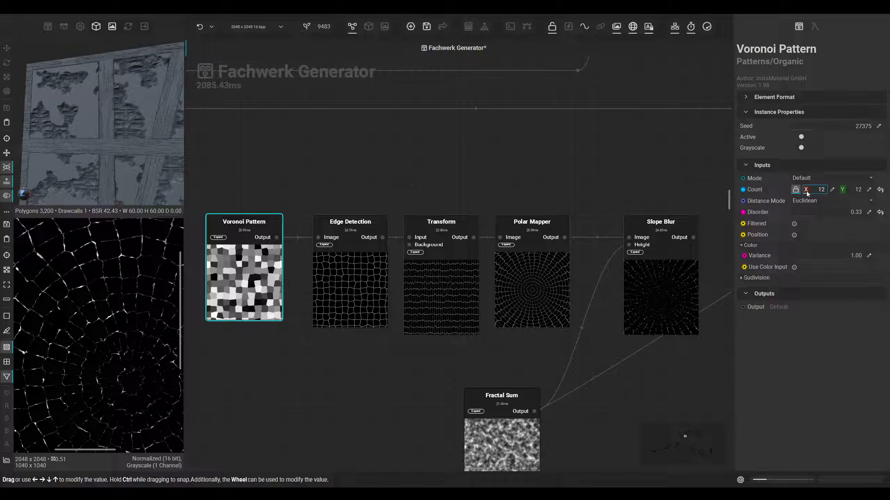
scroll(806, 192, "down", 3)
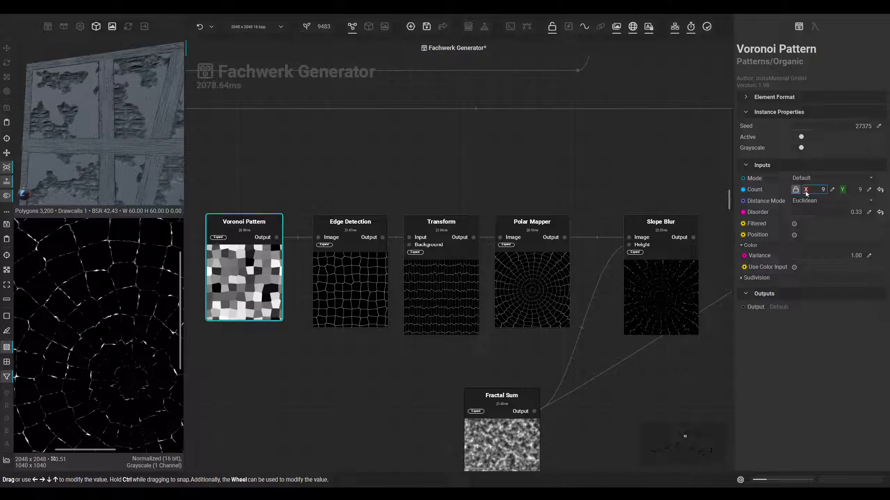
scroll(536, 242, "down", 2)
scroll(119, 326, "down", 3)
middle_click_drag(119, 326, 104, 325)
Move the Slope Blur node closer to the Polar Mapper and select the Polar Mapper
middle_click_drag(675, 283, 581, 282)
scroll(612, 283, "up", 3)
left_click(532, 283)
left_click_drag(471, 287, 450, 297)
scroll(445, 298, "down", 2)
middle_click_drag(462, 296, 619, 285)
middle_click_drag(473, 342, 454, 343)
left_click(473, 296)
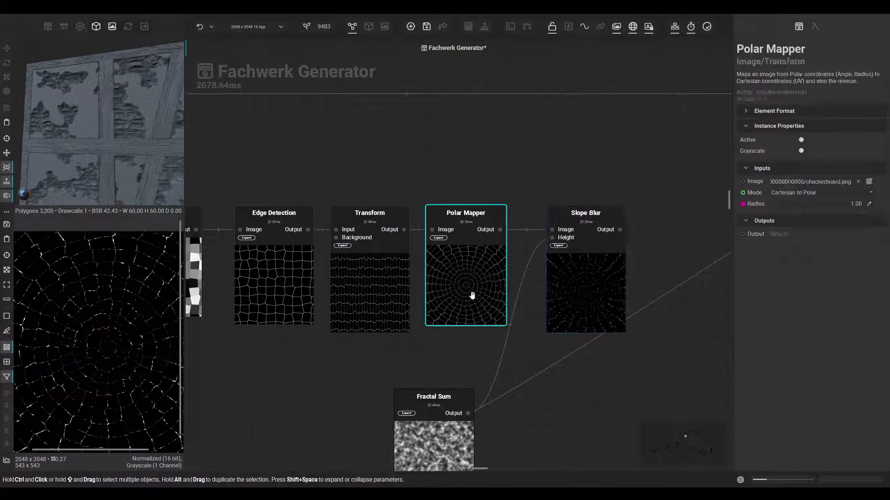
Duplicate the Voronoi Pattern, Edge Detection, Transform and Polar Mapper nodes into a second row above the original chain
scroll(363, 308, "down", 1)
middle_click_drag(230, 296, 359, 272)
left_click_drag(280, 163, 505, 257)
left_click_drag(488, 268, 487, 140, "alt")
middle_click_drag(573, 182, 498, 268)
left_click(509, 332)
left_click_drag(510, 333, 508, 219, "alt")
left_click_drag(460, 191, 476, 187)
left_click_drag(503, 230, 504, 216)
Raise the Count of the duplicated Voronoi Pattern to get a denser cell grid in the upper chain
middle_click_drag(433, 226, 492, 229)
left_click(307, 211)
left_click_drag(806, 191, 810, 192)
Duplicate the Slope Blur node to the end of the upper chain and check its finer cracks in the preview
middle_click_drag(648, 245, 498, 231)
left_click(509, 342)
left_click_drag(524, 328, 514, 198, "alt")
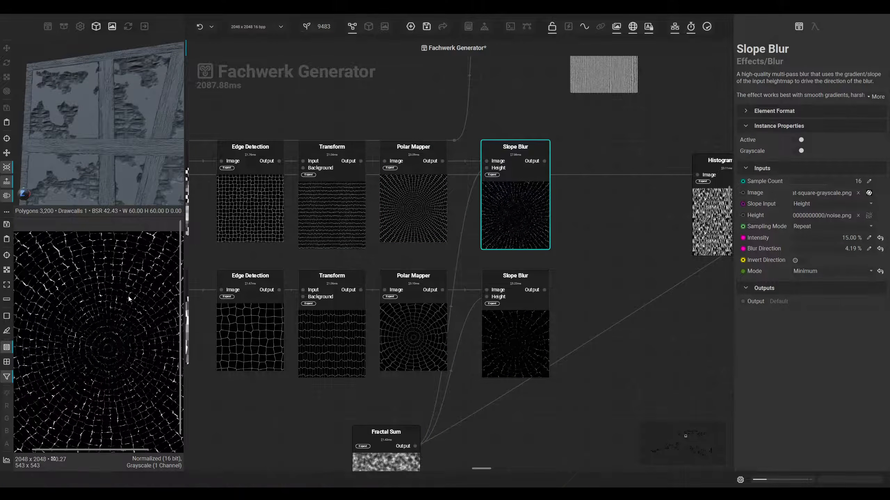
scroll(101, 295, "up", 4)
Combine the outputs of both Slope Blur nodes in a new Blend node and set its Mode to Maximum
middle_click_drag(544, 213, 432, 228)
left_click_drag(434, 176, 433, 305)
left_click(504, 327)
left_click(816, 204)
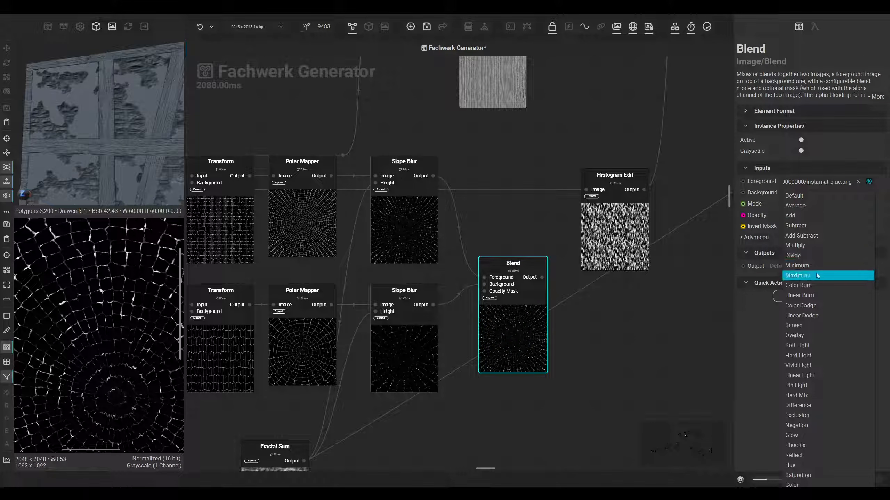
left_click(805, 275)
Lower the Count of the upper chain's Voronoi Pattern to get larger cells
scroll(525, 326, "up", 1)
scroll(119, 308, "up", 1)
middle_click_drag(326, 237, 351, 234)
middle_click_drag(213, 221, 304, 234)
left_click(259, 217)
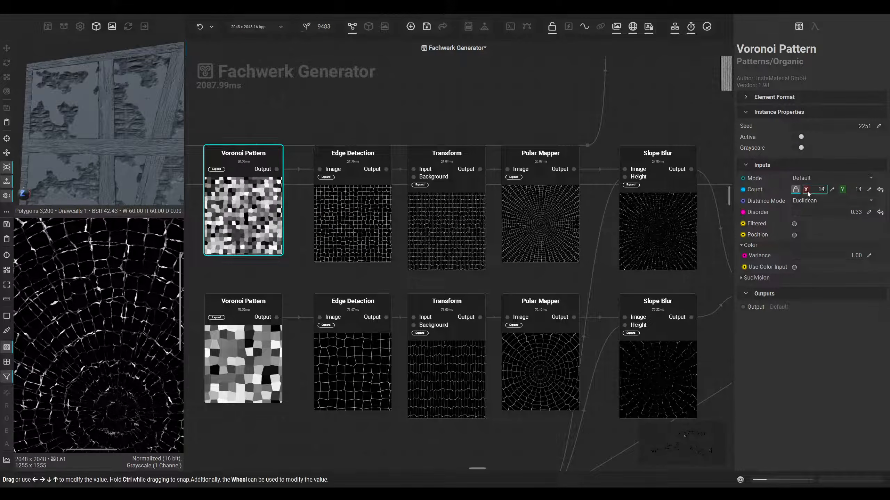
scroll(807, 192, "down", 5)
Try a Radius of 1.89 on the upper chain's Polar Mapper and reset the value to its default
middle_click_drag(635, 223, 539, 235)
left_click(425, 230)
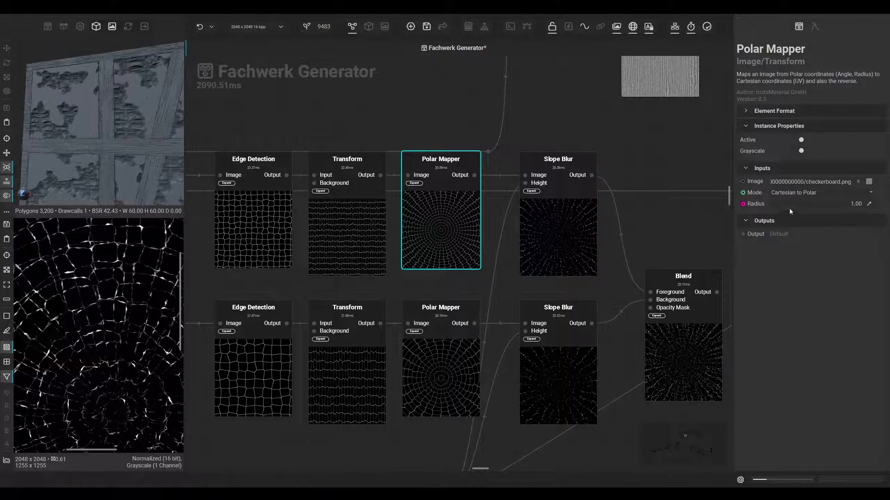
left_click_drag(774, 206, 776, 206)
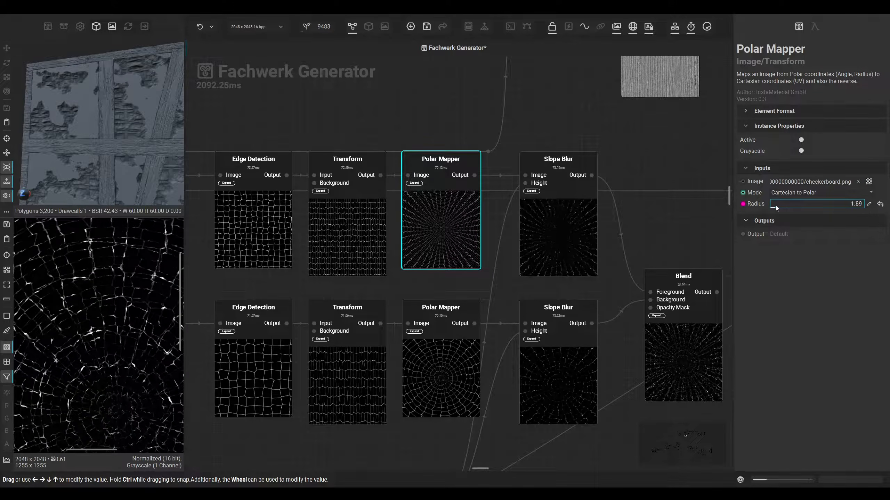
left_click(880, 203)
Widen the image slightly in the upper chain's Transform node and check the blended cracks in the preview
left_click(354, 229)
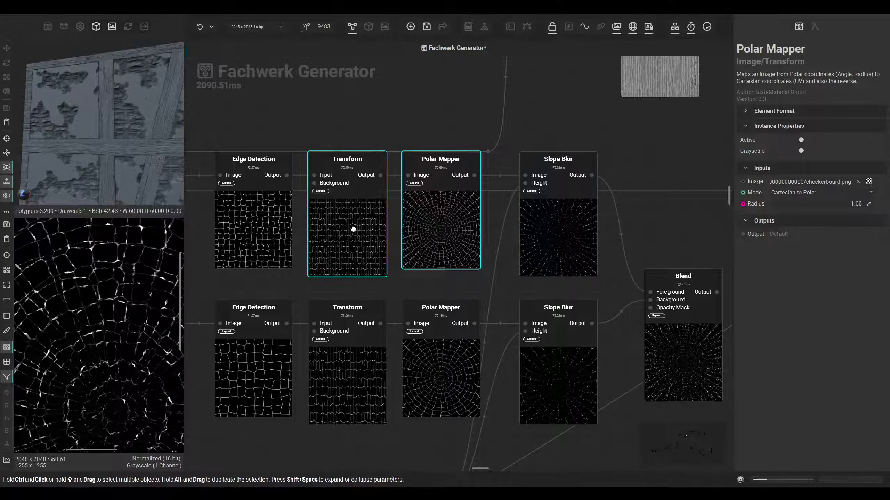
left_click_drag(829, 261, 832, 261)
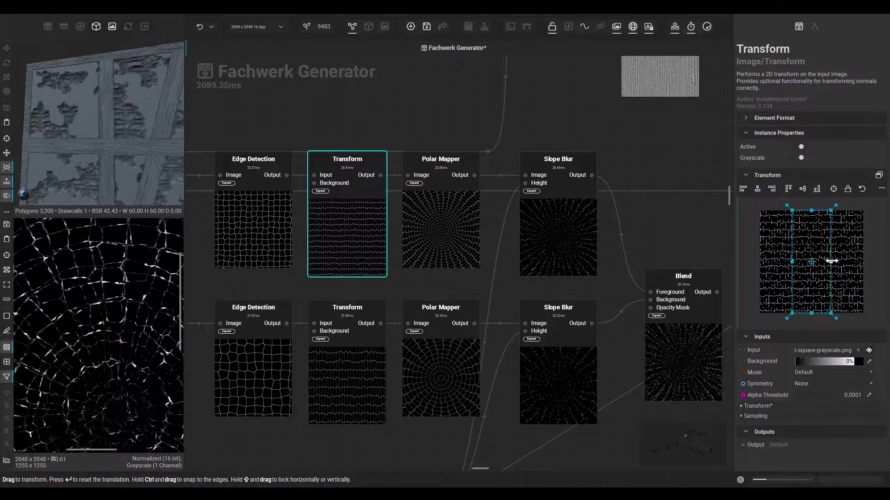
scroll(117, 302, "down", 6)
middle_click_drag(117, 302, 88, 293)
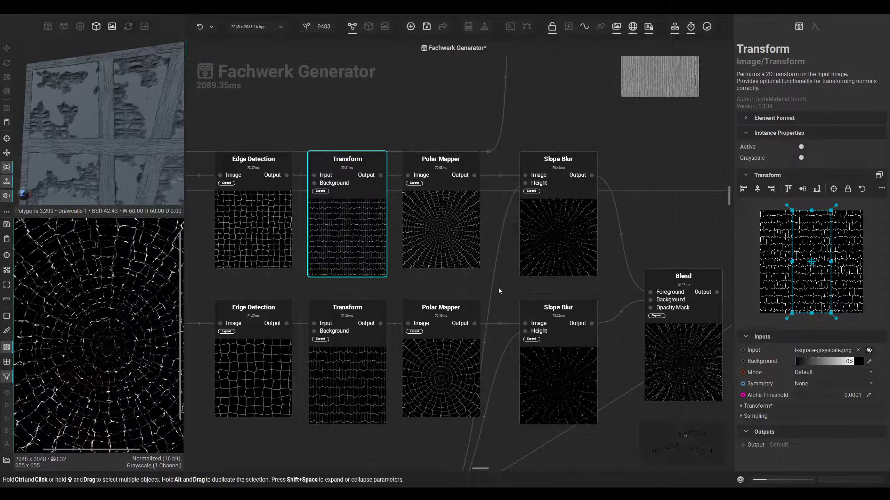
Move both crack chains with their Blend node below the Fractal Sum into free space and line up the Blend with the lower row
middle_click_drag(684, 356, 523, 329)
left_click_drag(523, 329, 526, 334)
scroll(578, 312, "down", 4)
middle_click_drag(575, 311, 661, 285)
left_click_drag(262, 223, 617, 311)
scroll(610, 347, "down", 4)
middle_click_drag(627, 357, 531, 291)
left_click_drag(528, 254, 558, 425)
middle_click_drag(582, 440, 547, 314)
mouse_move(518, 301)
left_mouse_down()
mouse_move(526, 319)
mouse_move(517, 312)
left_mouse_up()
left_click(571, 324)
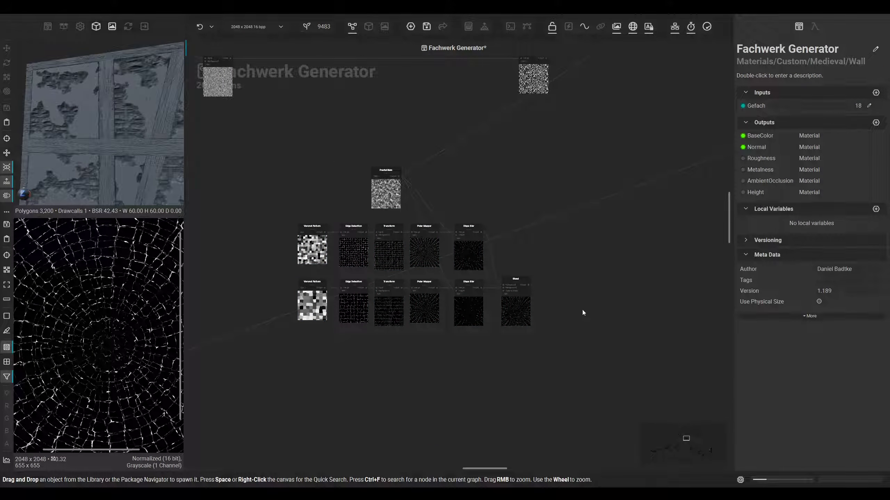
Select the Blend node and examine the combined radial crack pattern in the preview
scroll(516, 302, "up", 3)
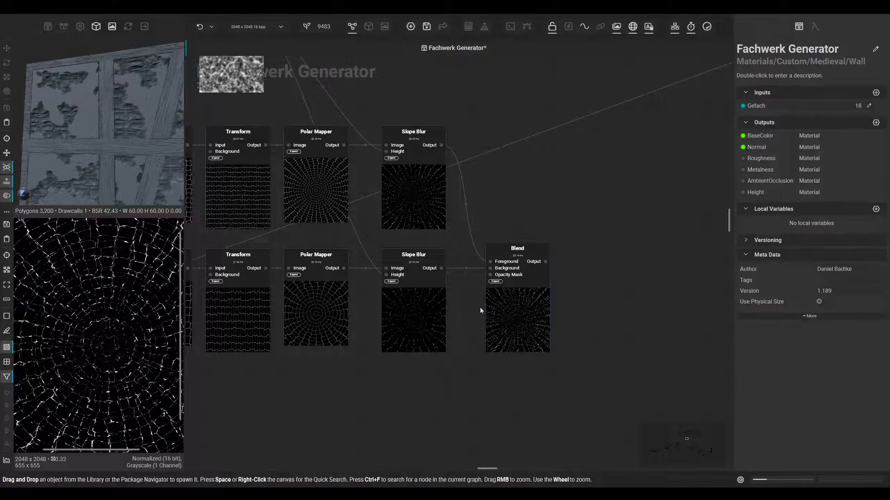
scroll(474, 309, "up", 1)
left_click(504, 250)
scroll(98, 308, "down", 2)
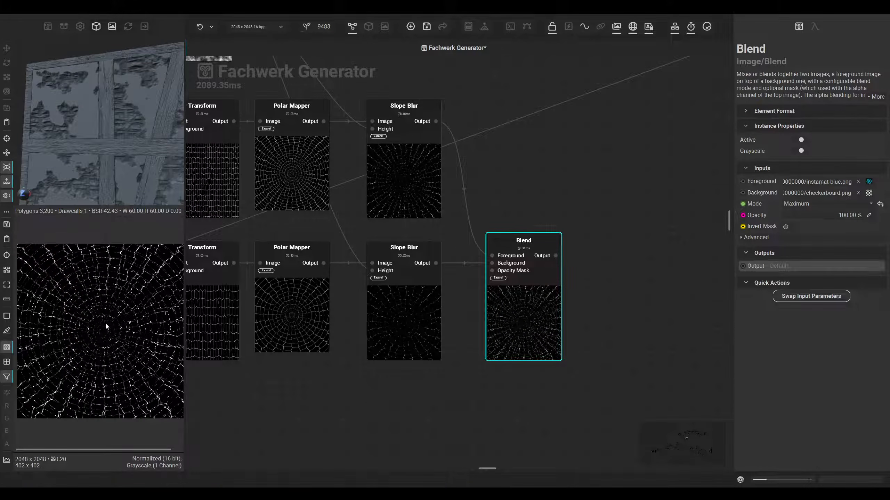
scroll(105, 325, "down", 1)
scroll(345, 385, "up", 4)
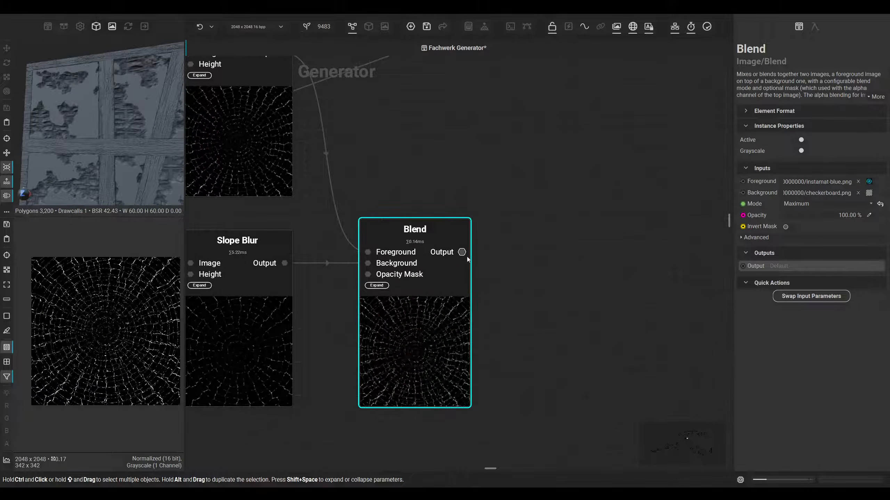
Add a Cracks Organic node and place it directly below the Blend node
scroll(504, 280, "down", 3)
left_click(409, 386)
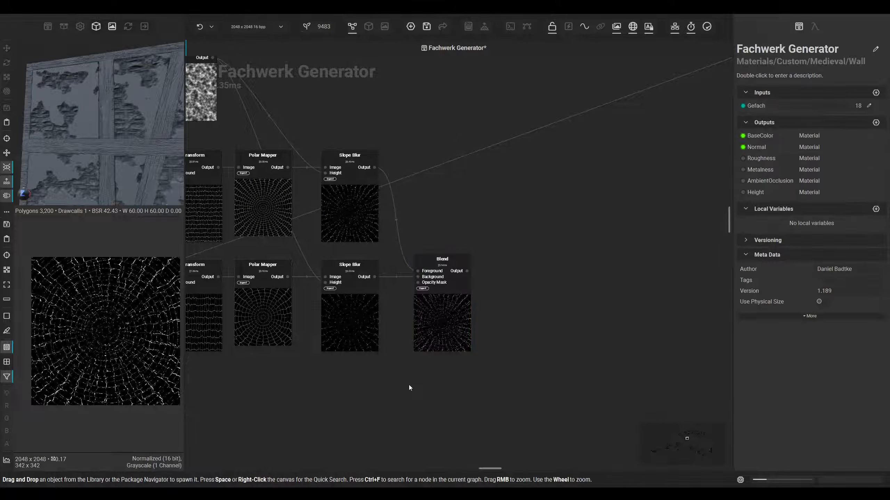
key("space")
type("cracks")
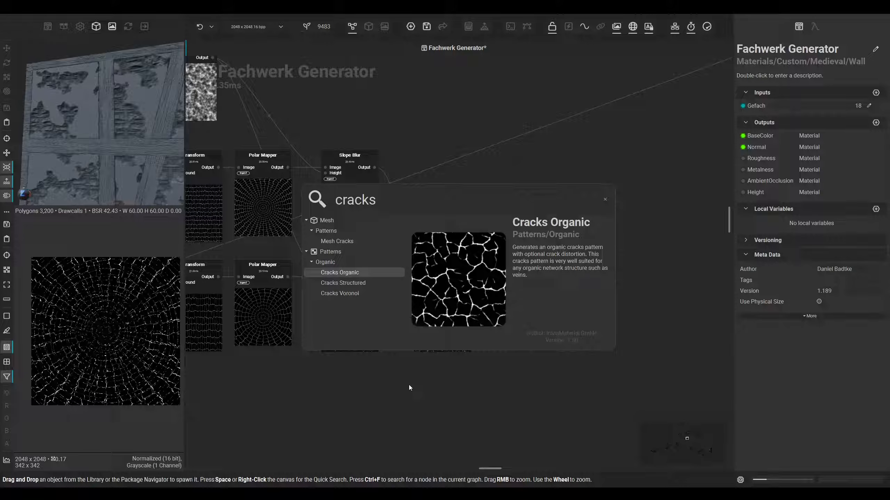
key("Return")
left_click_drag(337, 239, 448, 423)
scroll(441, 382, "up", 3)
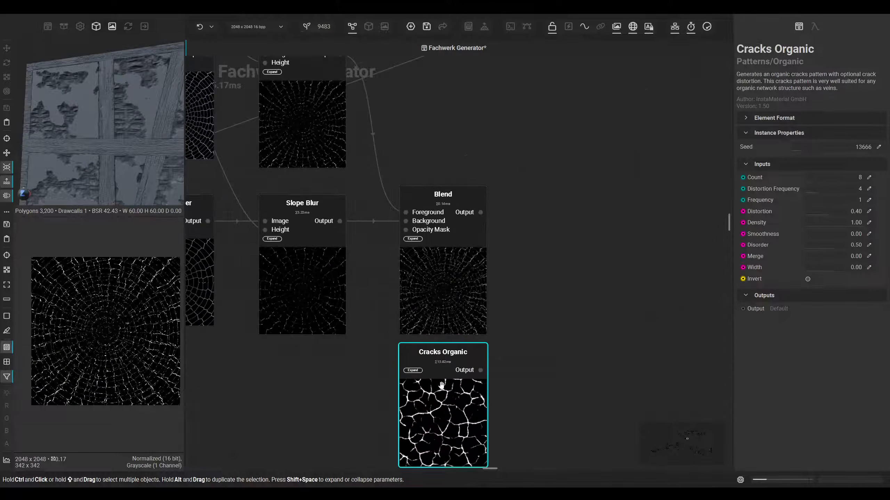
Set Cracks Organic's Count, Distortion Frequency and Frequency to 2, Frequency Range to 0.06, Distortion to 0.08 and Disorder to 0.31
left_click_drag(808, 179, 806, 180)
middle_click_drag(492, 425, 468, 323)
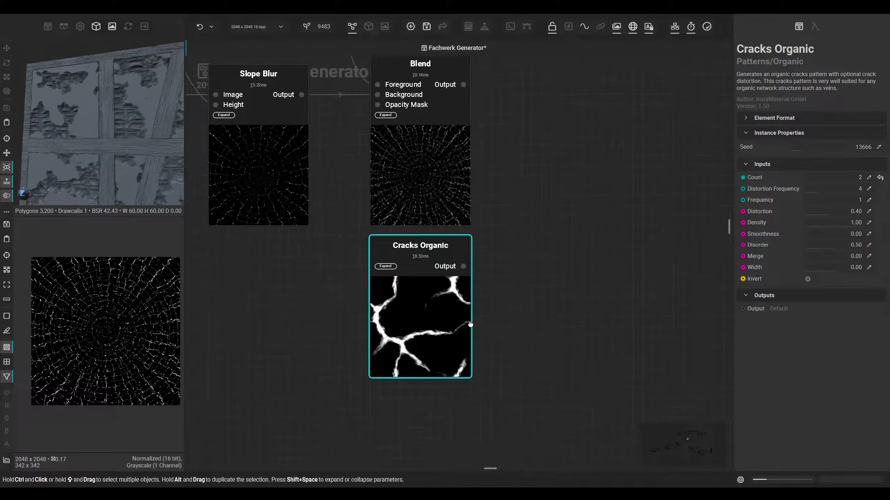
left_click_drag(828, 247, 807, 211)
left_click(818, 214)
left_click(812, 190)
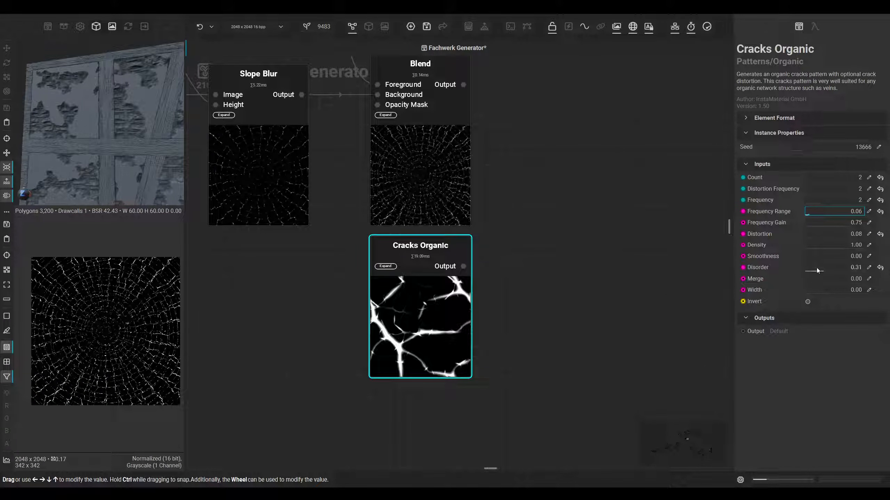
Thin the organic cracks with a Width of -0.51 and change the Seed to get a different crack layout
left_click_drag(822, 290, 819, 289)
left_click(812, 148)
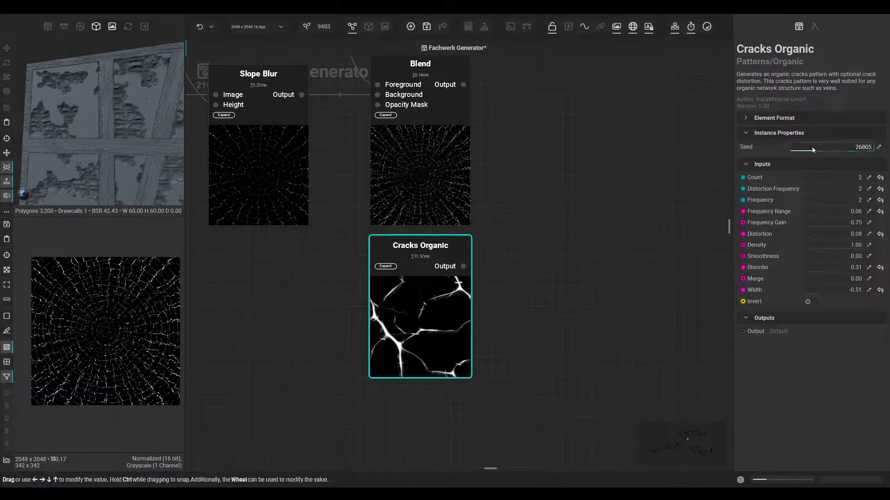
left_click_drag(812, 147, 817, 146)
left_click_drag(463, 266, 507, 283)
key("Escape")
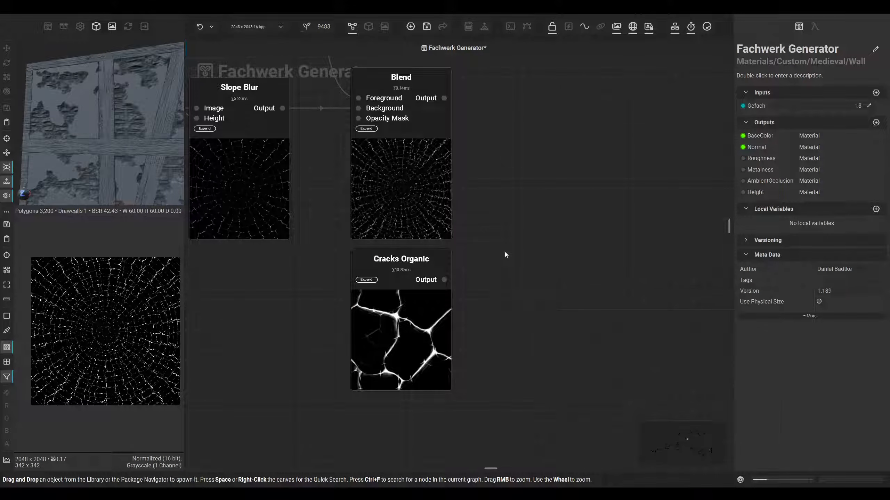
Add a Shape Generator node and place it below the Cracks Organic node
key("space")
type("shape g")
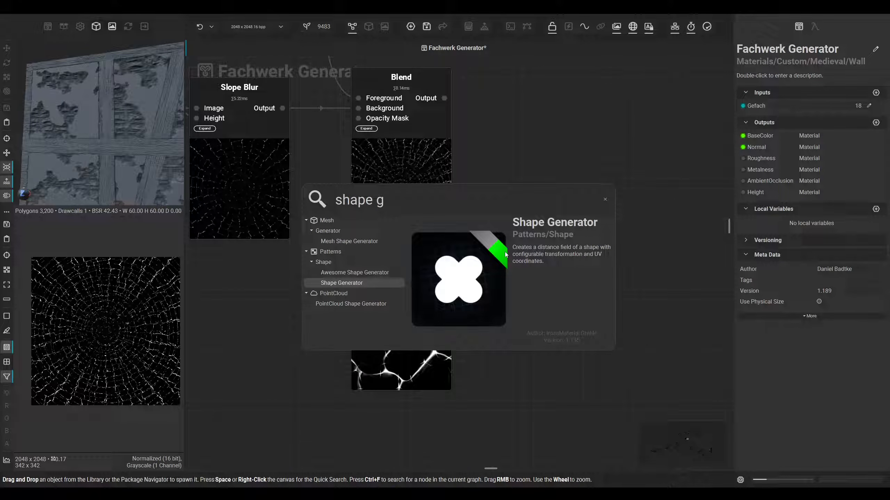
key("Return")
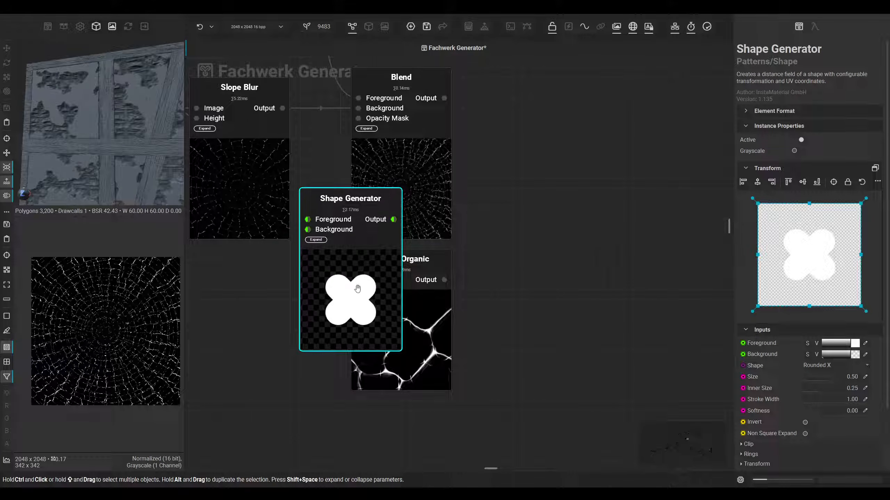
left_click_drag(359, 288, 307, 370)
middle_click_drag(270, 356, 334, 257)
left_click_drag(359, 268, 470, 398)
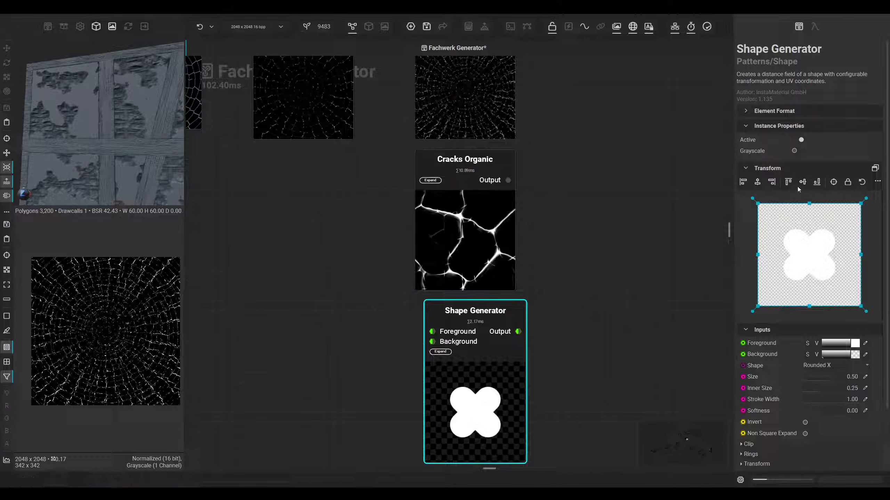
Switch the Shape Generator to Grayscale and make it a Circle with Size 0.96 and Softness 0.56
left_click(794, 151)
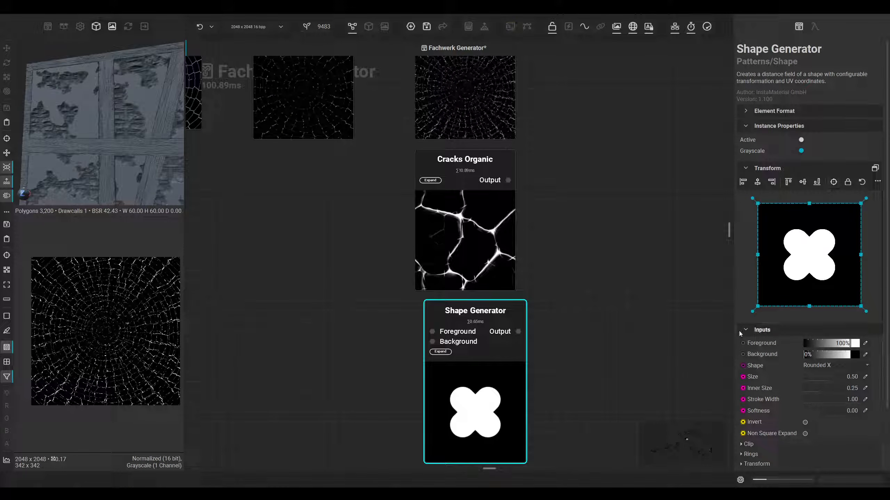
left_click(829, 367)
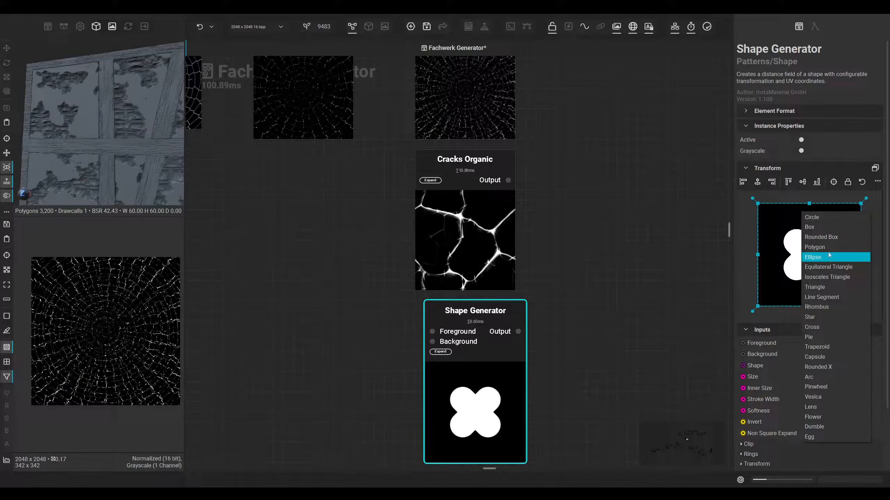
left_click(831, 218)
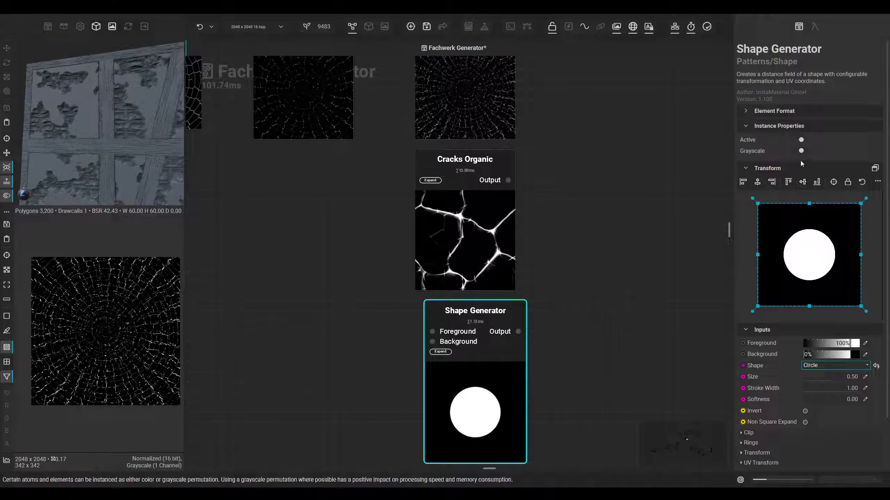
left_click(807, 171)
left_click_drag(813, 251, 837, 253)
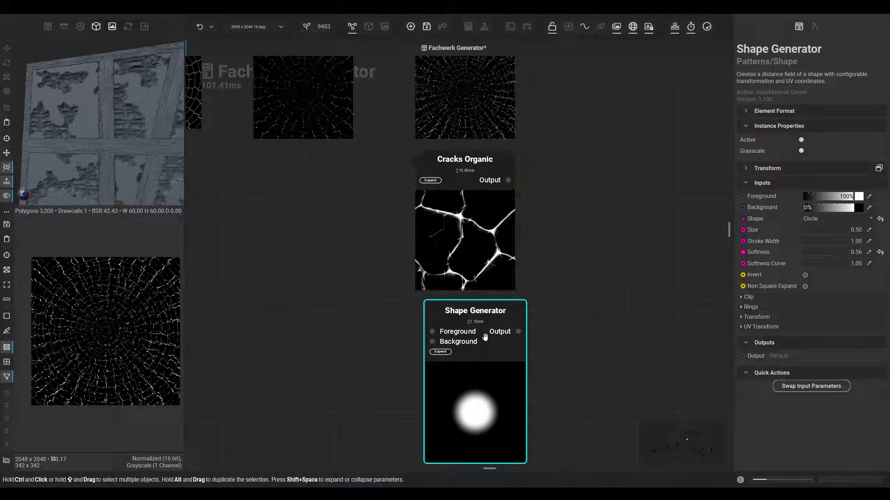
left_click_drag(832, 232, 858, 231)
middle_click_drag(565, 205, 459, 265)
scroll(459, 267, "down", 1)
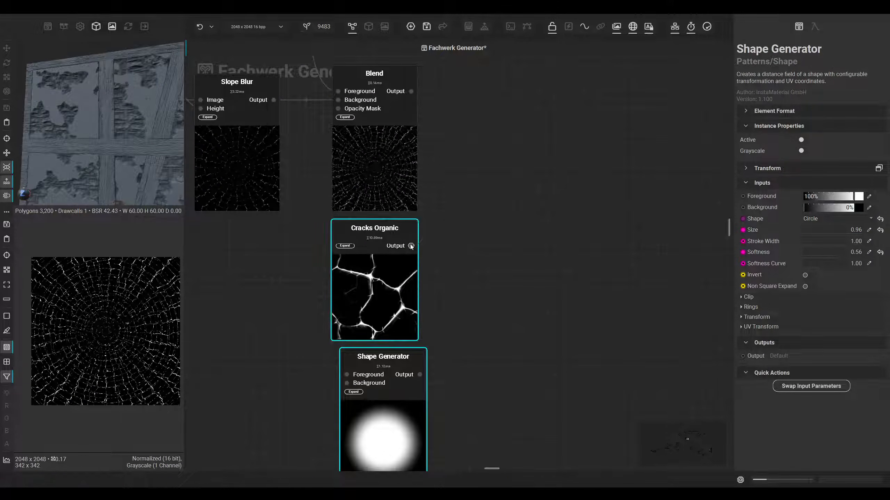
Combine the radial-crack Blend and Cracks Organic in a new Blend, with the organic cracks as foreground and mode Add
left_click_drag(412, 246, 493, 207)
left_click(411, 191)
middle_click_drag(412, 191, 404, 221)
left_click_drag(404, 129, 380, 299)
left_click(520, 267)
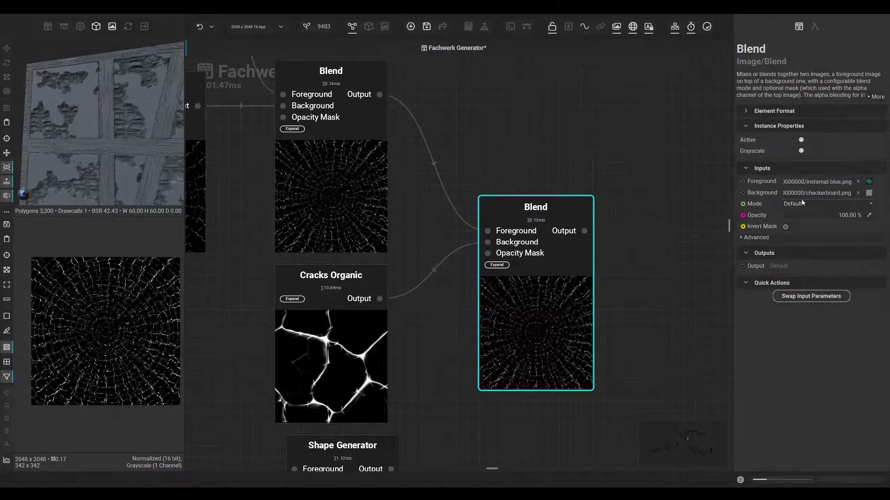
left_click(811, 296)
left_click(802, 204)
left_click(810, 216)
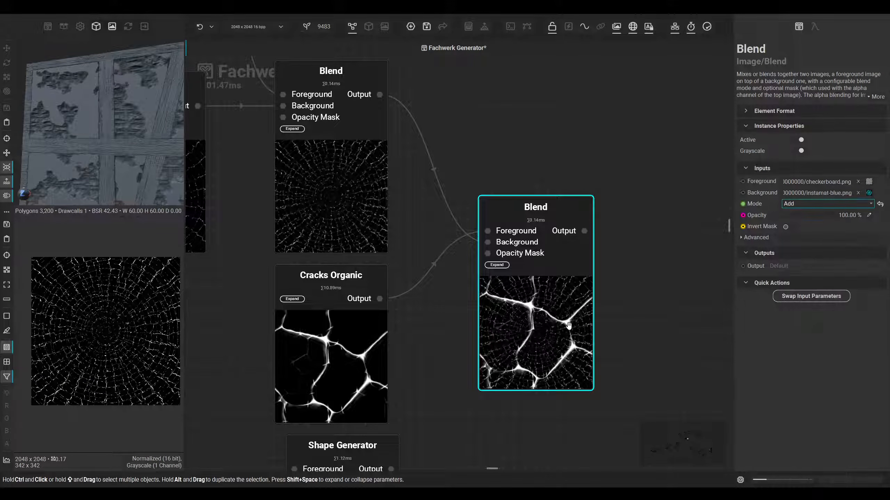
Place the Add Blend beside the radial-crack Blend and move the Shape Generator directly below it
middle_click_drag(555, 268, 519, 294)
left_click_drag(519, 295, 505, 225)
scroll(515, 313, "down", 1)
middle_click_drag(515, 313, 488, 264)
left_click_drag(363, 404, 475, 290)
Create another Blend from the Shape Generator as foreground and the combined cracks as background
middle_click_drag(490, 257, 439, 347)
left_click_drag(452, 358, 519, 214)
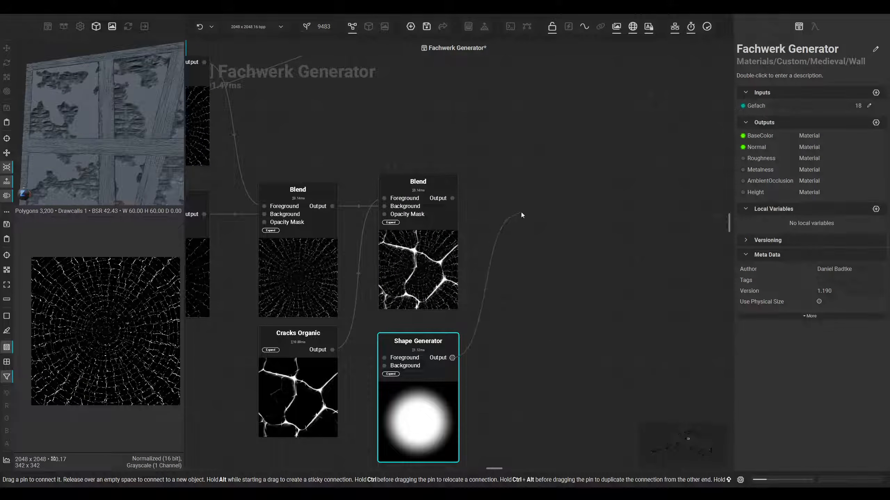
left_click(549, 284)
left_click_drag(528, 246, 452, 199)
left_click(570, 294)
Try the Subtract mode on the new Blend with its inputs in both orders
left_click(809, 204)
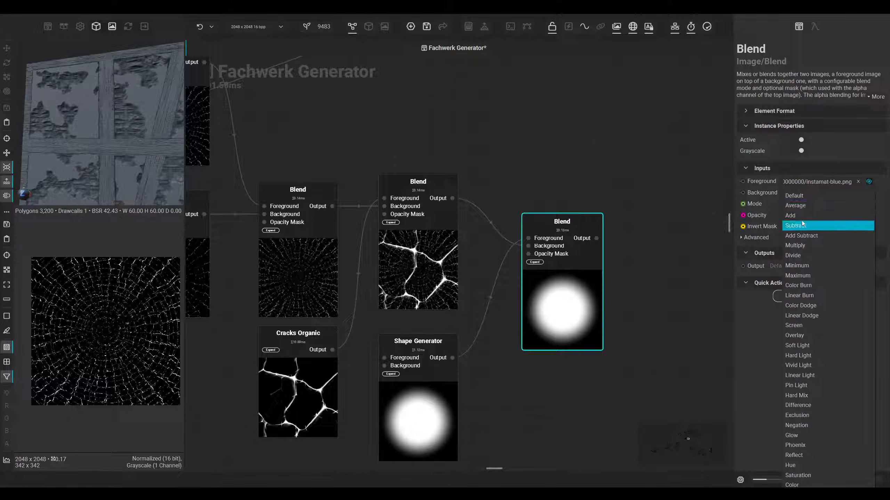
left_click(801, 221)
left_click(802, 204)
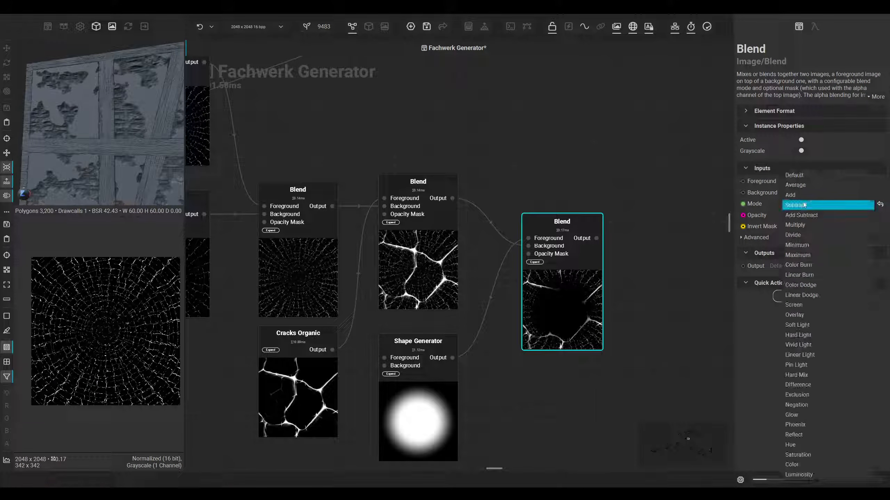
left_click(676, 260)
left_click(581, 295)
left_click(782, 297)
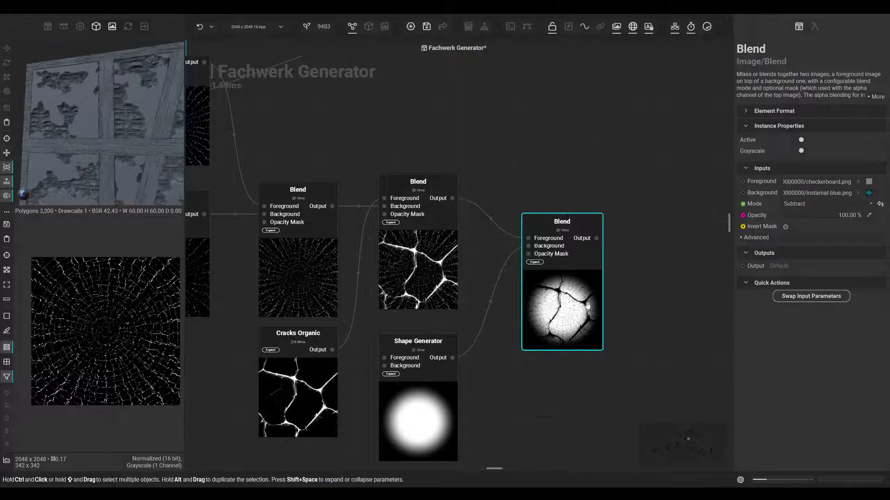
left_click_drag(578, 285, 569, 272)
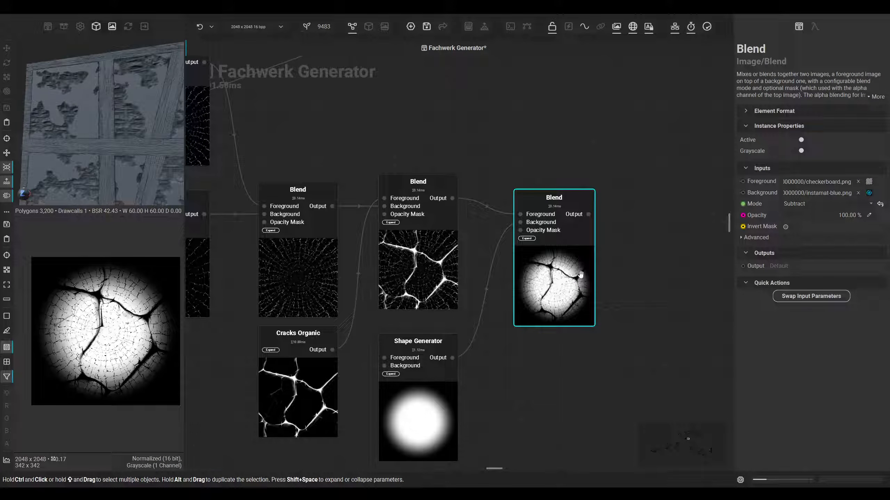
left_click(811, 296)
Set the circle mask's Blend mode to Multiply and move the node farther along the chain to make room
left_click(802, 204)
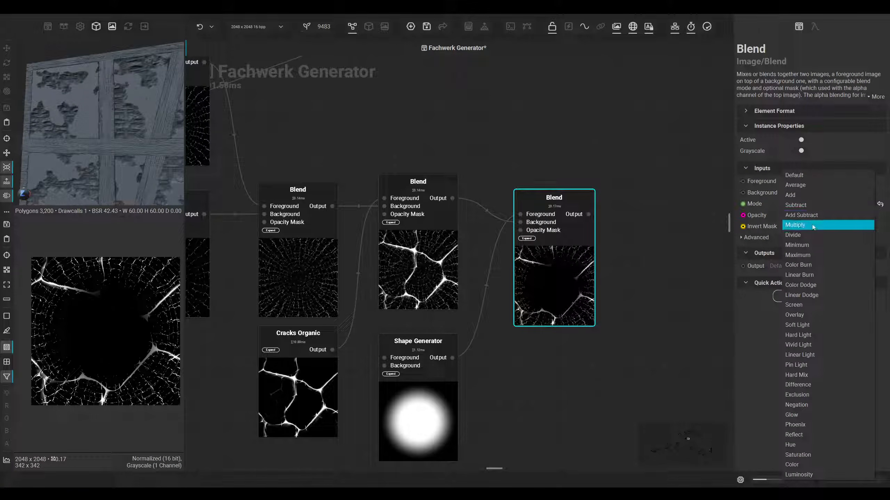
left_click(812, 226)
scroll(564, 286, "up", 3)
left_click_drag(554, 300, 557, 284)
scroll(468, 294, "down", 2)
middle_click_drag(466, 375, 405, 383)
left_click_drag(477, 287, 583, 262)
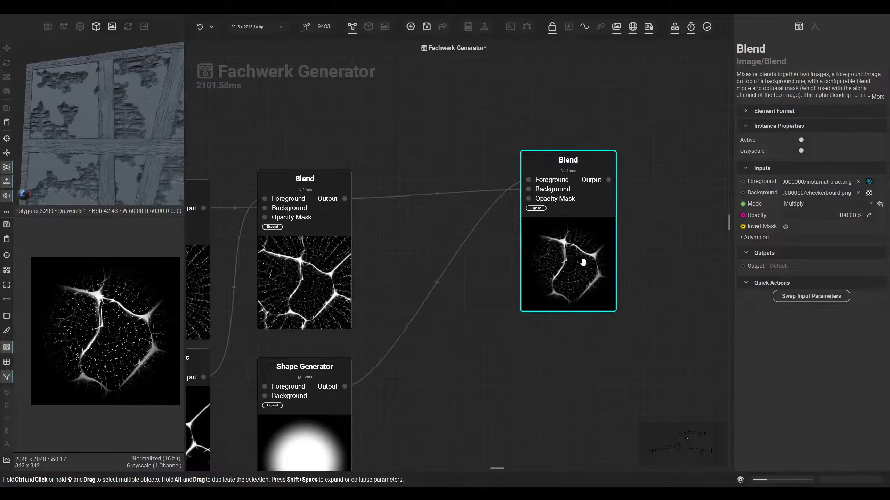
Insert a Transform node on the connection between the Add Blend and the Multiply Blend
left_click(394, 198)
type("tra")
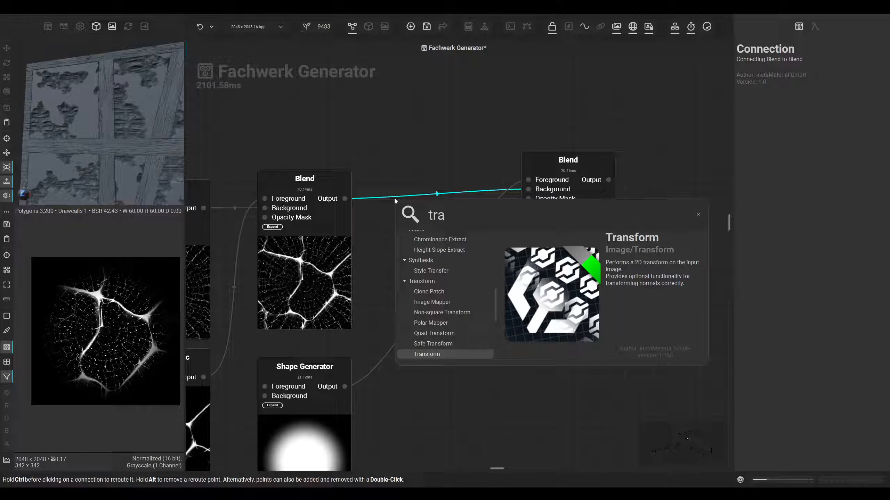
key("Return")
left_click_drag(451, 294, 517, 313)
left_click_drag(322, 314, 332, 286)
Align the Multiply Blend with the chain and move the Shape Generator below the Transform node
scroll(405, 314, "down", 1)
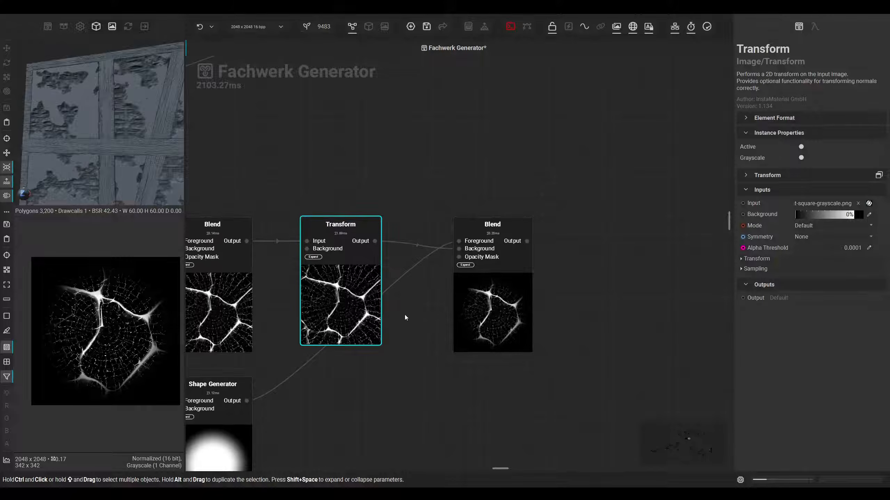
middle_click_drag(406, 315, 418, 289)
left_click_drag(494, 297, 486, 290)
scroll(447, 311, "down", 2)
middle_click_drag(446, 312, 436, 322)
left_click(291, 403)
middle_click_drag(331, 406, 453, 341)
left_click_drag(399, 340, 498, 328)
Examine the crack node chain from the Voronoi patterns to the Multiply Blend and preview the cracks in it
scroll(371, 382, "down", 3)
middle_click_drag(371, 382, 489, 378)
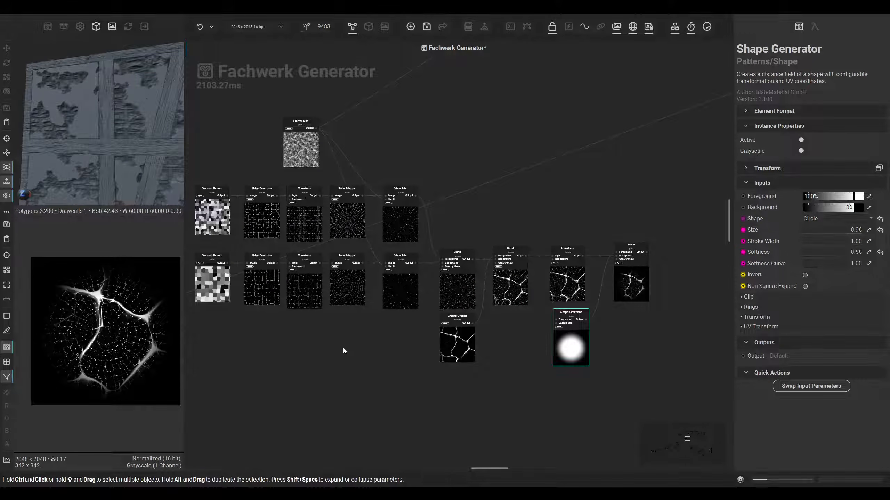
middle_click_drag(344, 348, 341, 380)
middle_click_drag(397, 327, 367, 356)
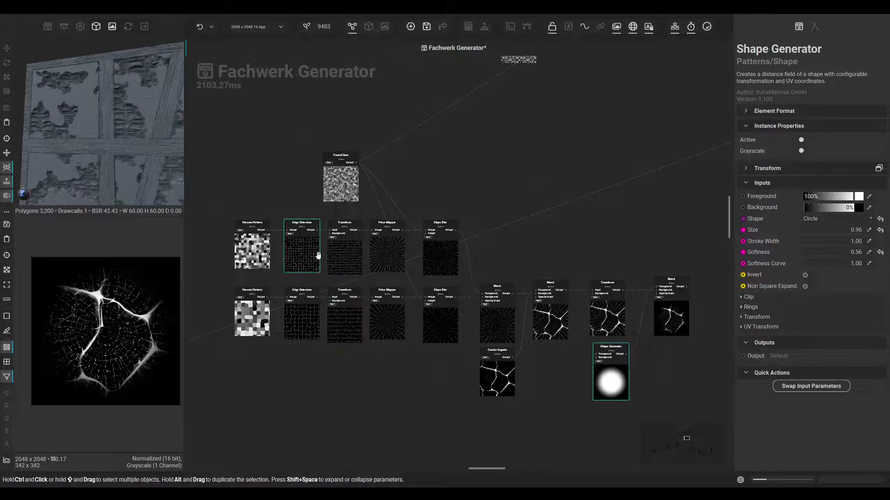
middle_click_drag(440, 177, 355, 157)
scroll(560, 291, "up", 3)
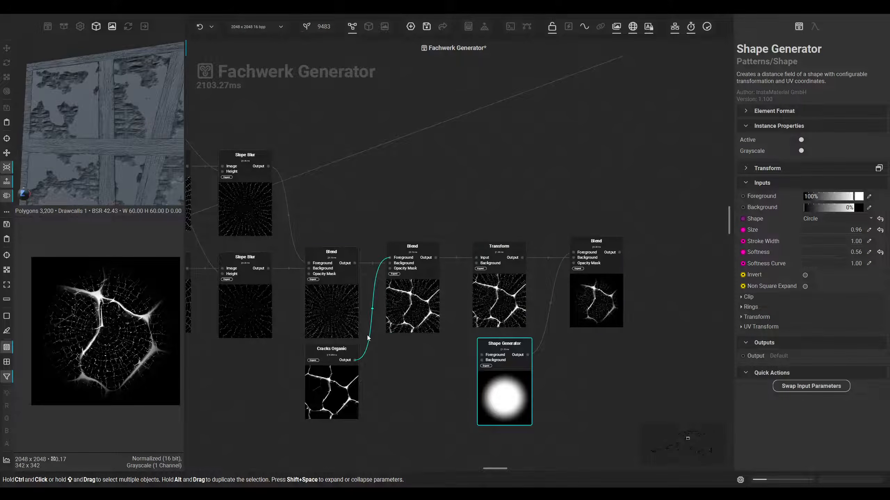
scroll(347, 312, "up", 3)
double_click(351, 310)
middle_click_drag(460, 367, 368, 364)
left_click(608, 313)
middle_click_drag(327, 397, 408, 312)
scroll(407, 311, "down", 3)
left_click(352, 394)
middle_click_drag(393, 378, 374, 352)
left_click(387, 264)
Open the Transform node's placement controls and shift its image slightly
left_click(450, 253)
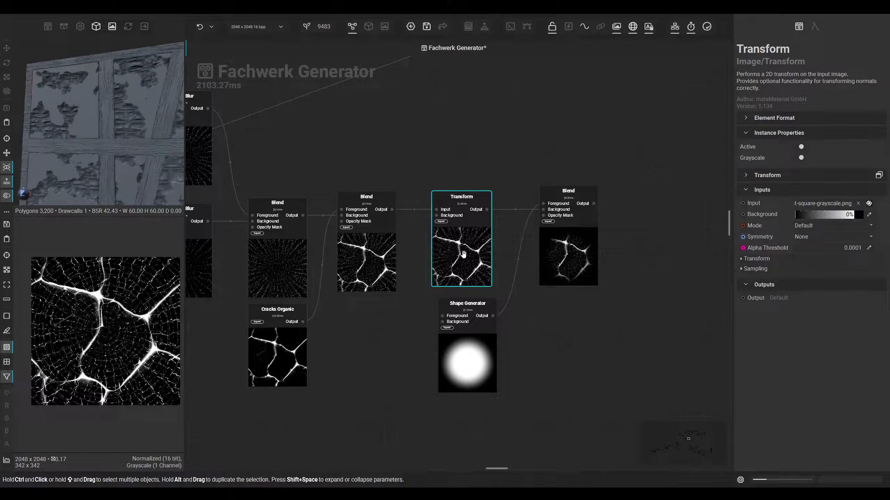
left_click(769, 178)
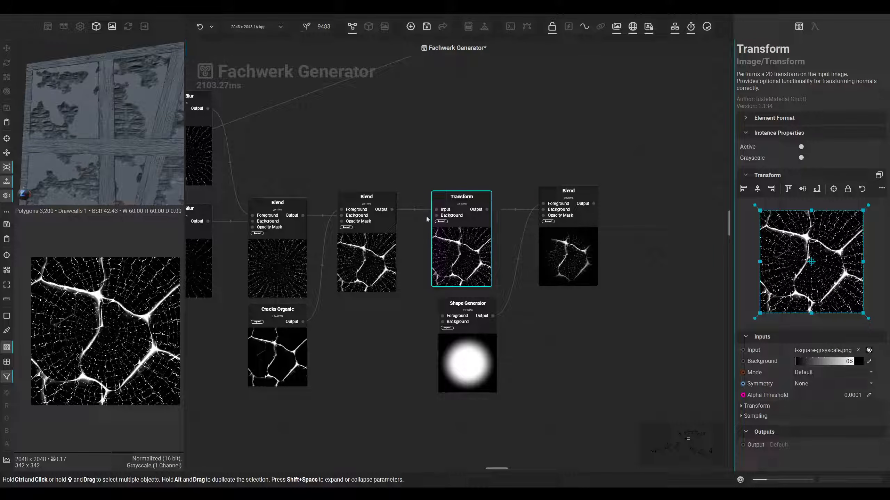
left_click_drag(777, 252, 777, 253)
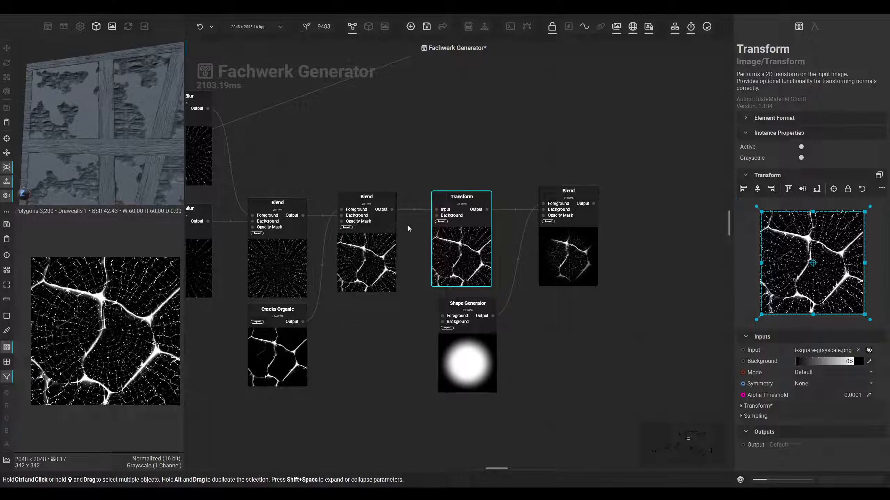
Reroute the Transform node so it sits between Cracks Organic and the Add Blend's foreground, leaving the two later Blends directly connected
left_click_drag(543, 210, 427, 234)
left_click_drag(475, 248, 345, 371)
scroll(328, 336, "up", 3)
left_click_drag(330, 316, 291, 315)
left_click_drag(407, 314, 438, 144)
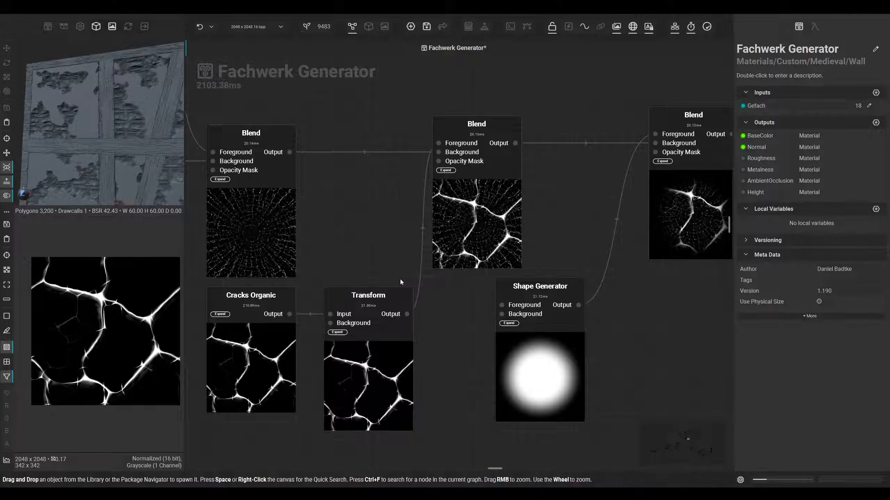
Shift the organic cracks downward in the Transform node so their main junction sits near the centre, and check the Multiply Blend
left_click(368, 298)
left_click_drag(797, 246, 798, 263)
left_click_drag(799, 263, 798, 263)
middle_click_drag(616, 289, 492, 316)
left_click(580, 278)
scroll(575, 298, "down", 3)
middle_click_drag(548, 335, 554, 296)
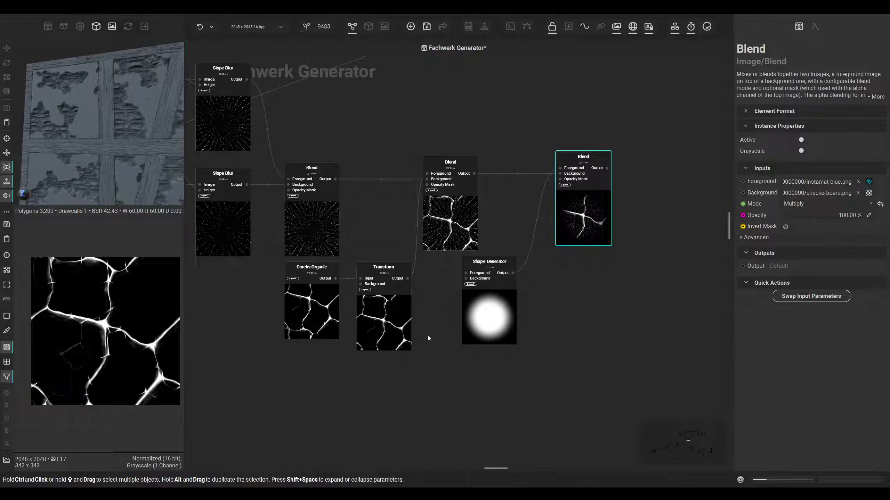
Move Cracks Organic below the second Slope Blur and the Transform below the radial-crack Blend
left_click_drag(321, 315, 238, 317)
left_click_drag(391, 323, 324, 323)
middle_click_drag(393, 311, 402, 325)
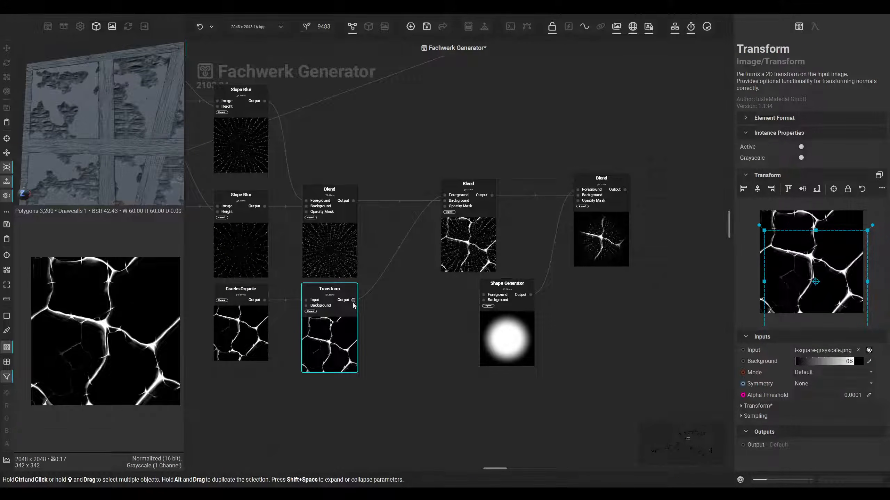
Add an Iterate node fed by the Transform output
right_click(394, 310)
type("ite")
key("Return")
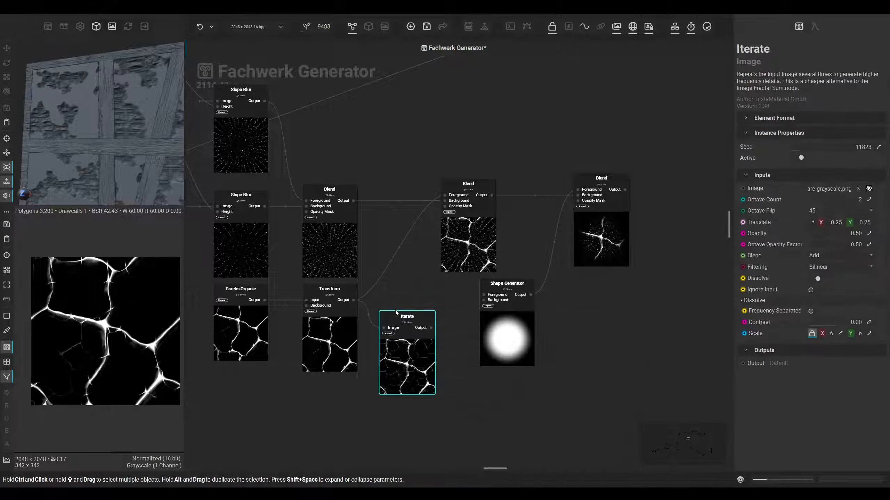
scroll(395, 310, "up", 2)
middle_click_drag(410, 346, 411, 292)
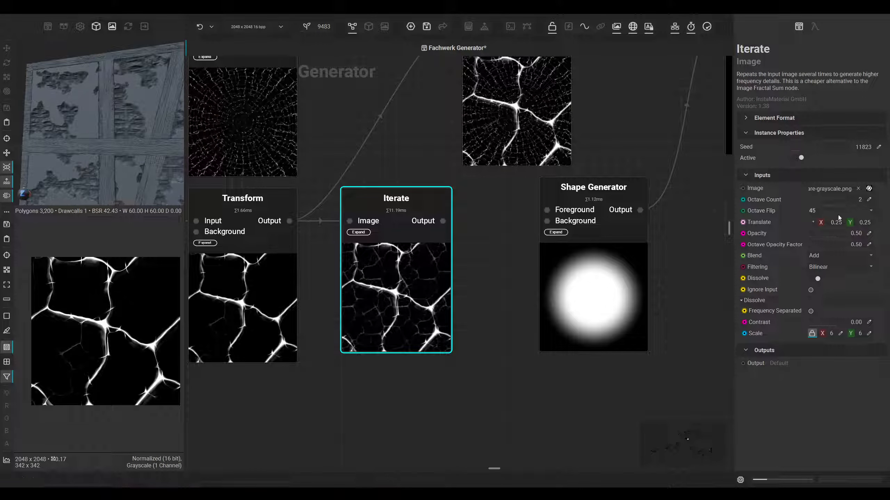
Set Iterate's Octave Count to 1, enable Frequency Separated, raise Opacity to 0.76 and choose Maximum as the blend
left_click(814, 202)
left_click(810, 311)
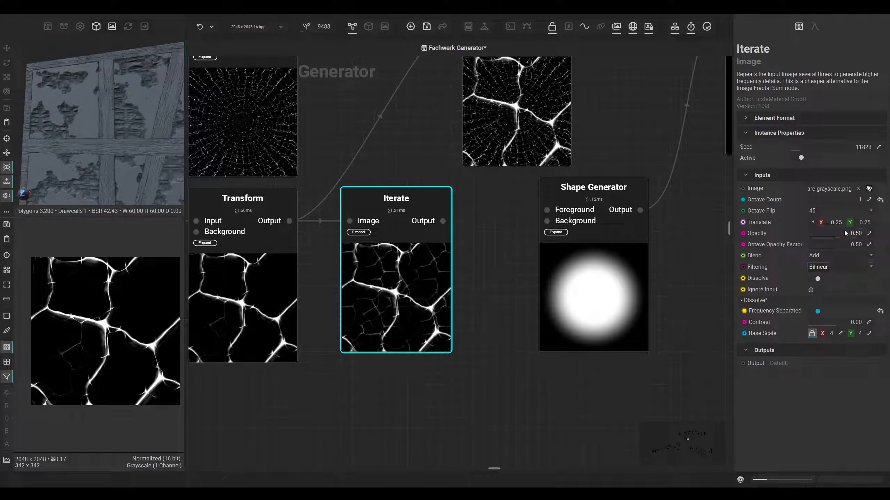
left_click(843, 236)
left_click(847, 258)
left_click(840, 276)
Connect the Iterate output to the Add Blend's foreground in place of the Transform
middle_click_drag(461, 289, 436, 372)
scroll(436, 370, "down", 1)
left_click_drag(420, 313, 445, 139)
left_click(477, 204)
Set Iterate's Octave Opacity Factor to 0.22, Opacity to 0.48, Contrast to 0.18 and Base Scale to 1
left_click(396, 354)
left_click_drag(839, 249, 816, 246)
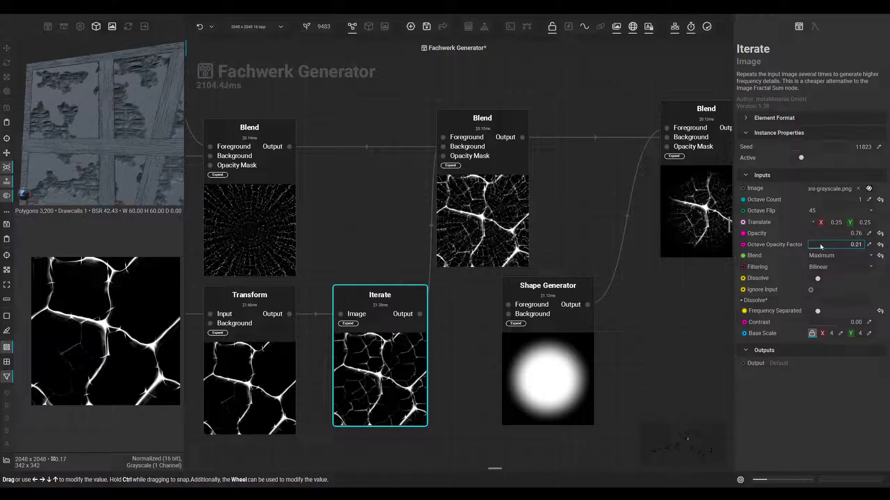
left_click(838, 234)
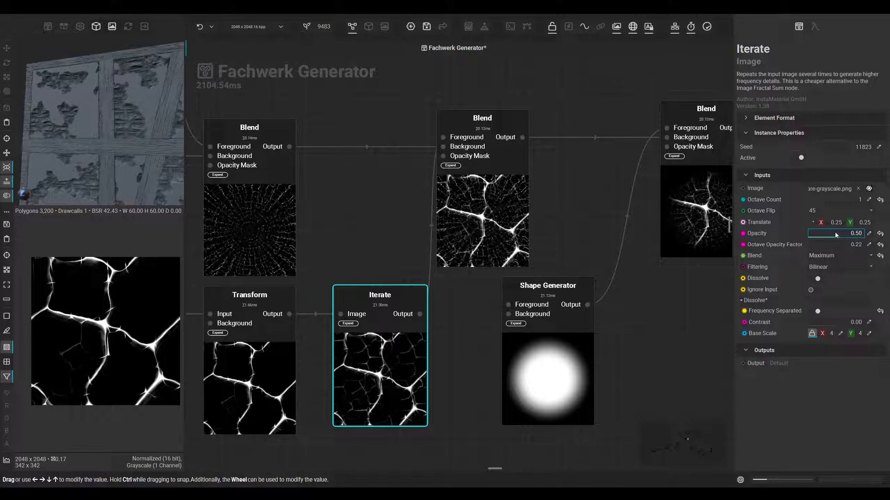
left_click_drag(829, 325, 810, 336)
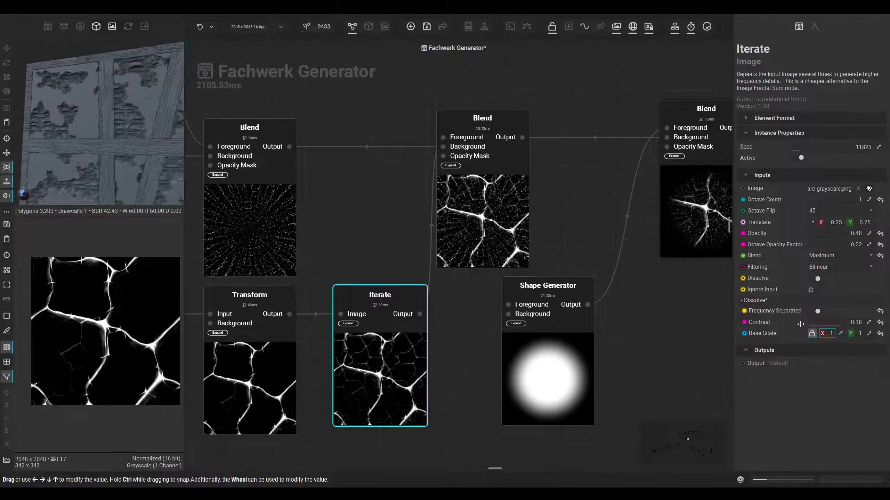
Move the Add Blend's foreground connection from Iterate back to the Transform output and select the Iterate node
scroll(381, 312, "down", 2)
scroll(408, 317, "up", 2)
left_click_drag(411, 321, 291, 326, "shift")
left_click(301, 327)
left_click(372, 364)
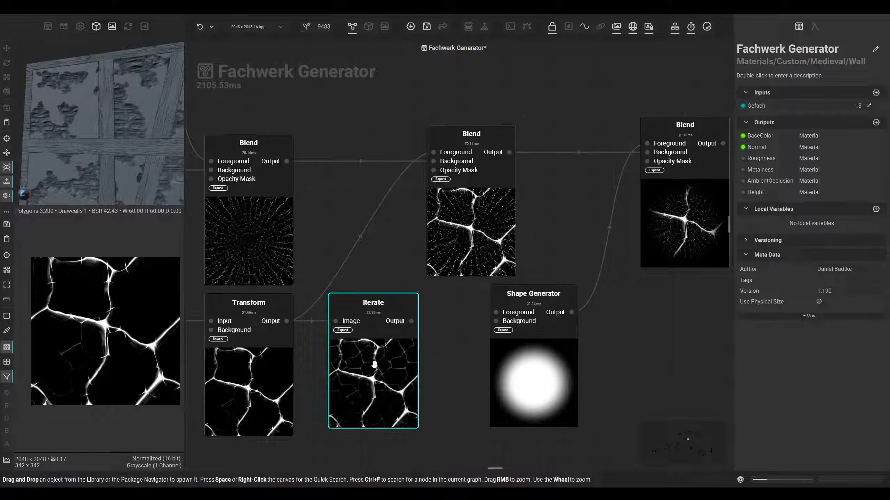
Delete the Iterate node and move the Add Blend, Shape Generator and Multiply Blend closer to the remaining crack nodes
key("Delete")
scroll(379, 365, "down", 2)
left_click(461, 269)
left_click_drag(461, 269, 402, 269)
left_click(494, 353)
left_click_drag(495, 354, 391, 360)
left_click(590, 267)
left_click_drag(590, 268, 493, 267)
scroll(490, 278, "down", 2)
scroll(477, 357, "down", 2)
middle_click_drag(476, 358, 571, 354)
middle_click_drag(414, 376, 362, 348)
scroll(411, 353, "up", 3)
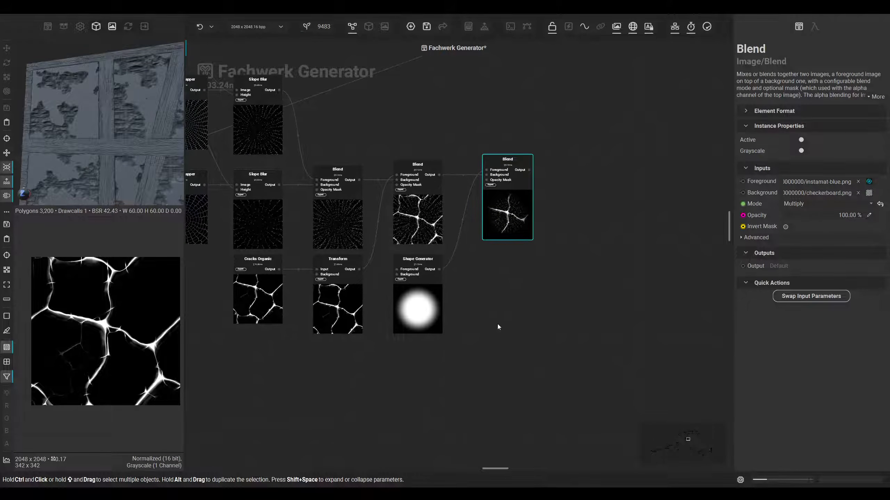
middle_click_drag(455, 295, 482, 279)
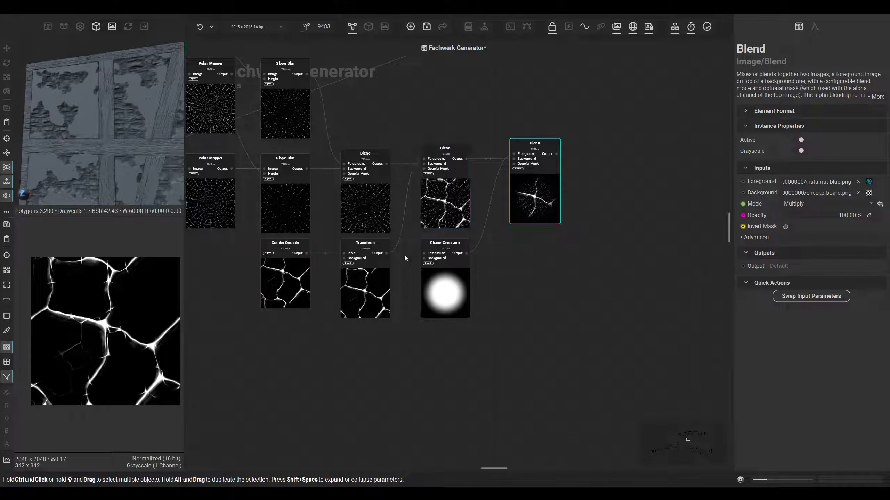
Duplicate the Add Blend with its input connections and place the copy below the Shape Generator
left_click(457, 201)
left_click_drag(457, 201, 457, 375, "alt")
scroll(413, 387, "up", 1)
left_click(404, 391)
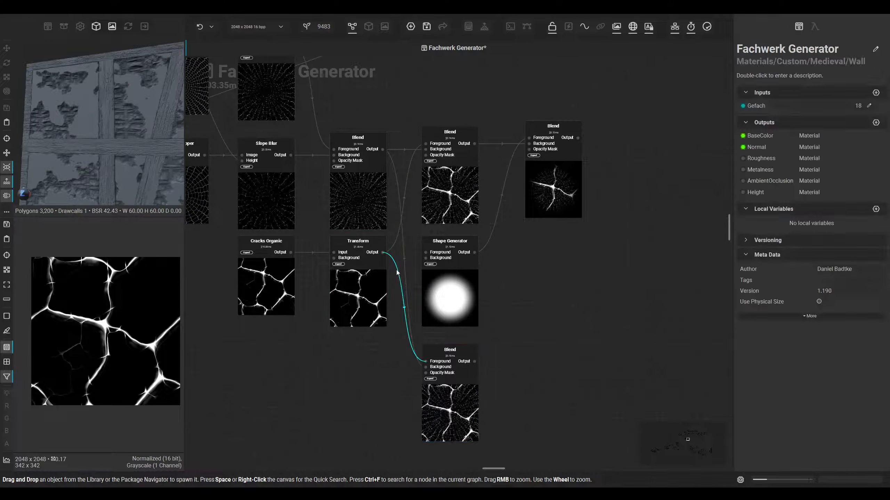
Duplicate the Transform below the original and connect the copy's output to the duplicated Blend's foreground
left_click(367, 292)
left_click_drag(357, 316, 357, 425, "alt")
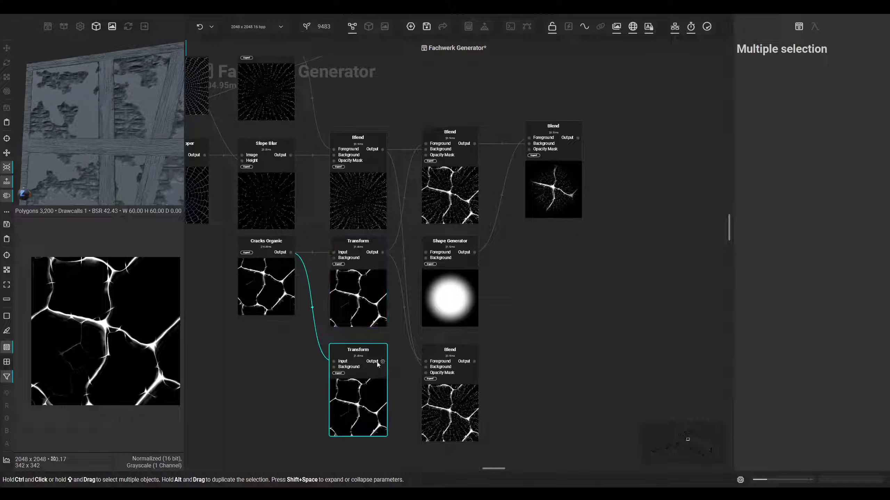
left_click_drag(425, 362, 383, 253)
left_click_drag(383, 362, 426, 362)
Shift the duplicated Transform's image so a different crack junction sits near the centre of the texture
left_click(365, 391)
left_click_drag(803, 272, 842, 289)
middle_click_drag(602, 290, 541, 290)
scroll(450, 329, "up", 1)
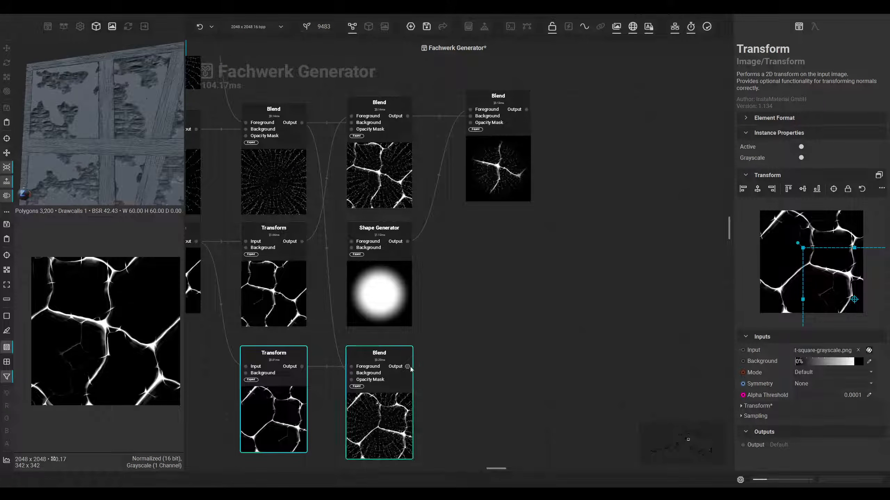
Duplicate the Multiply Blend beside the lower branch and connect the duplicated Add Blend to its background
left_click(476, 124)
left_click_drag(477, 123, 469, 361, "alt")
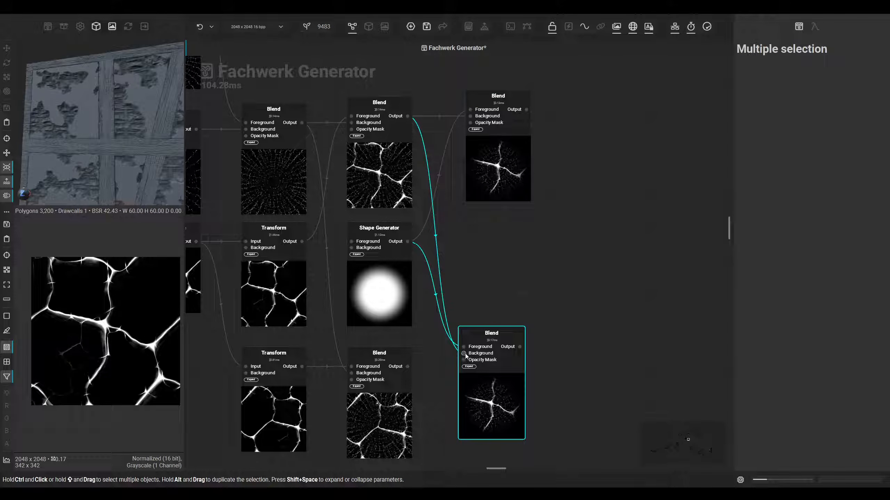
left_click_drag(464, 356, 407, 366)
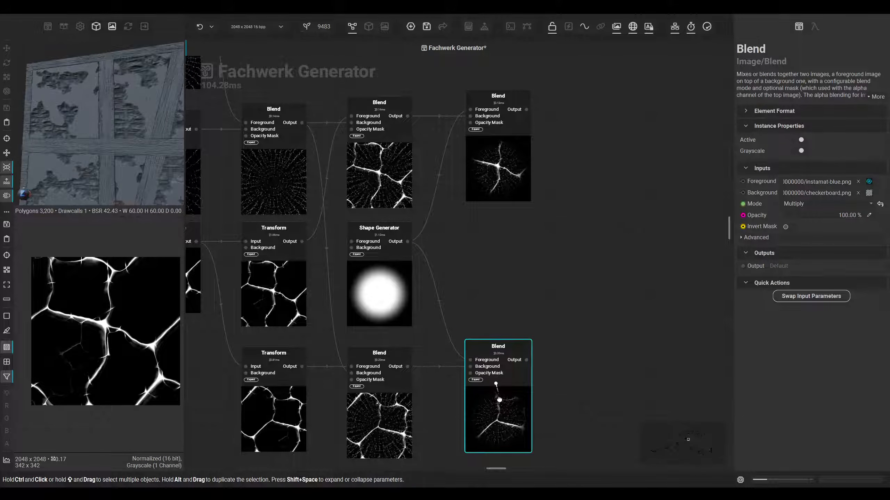
Review the whole end-grain crack node group and its place within the surrounding graph
scroll(547, 316, "down", 4)
left_click(549, 313)
scroll(549, 312, "down", 4)
left_click_drag(323, 198, 543, 349)
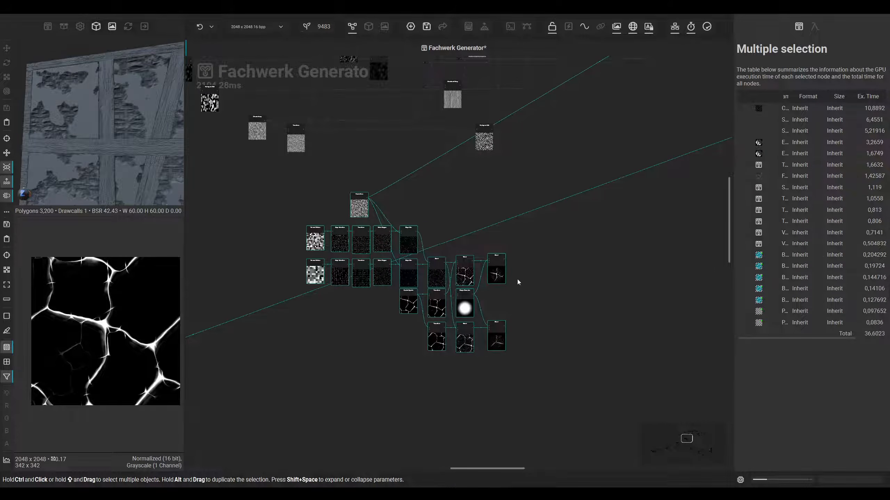
scroll(533, 343, "down", 5)
middle_click_drag(530, 341, 489, 339)
middle_click_drag(534, 293, 494, 227)
mouse_move(493, 316)
middle_mouse_down()
mouse_move(570, 347)
mouse_move(604, 342)
middle_mouse_up()
scroll(568, 333, "down", 1)
middle_click_drag(593, 385, 540, 351)
scroll(518, 307, "up", 6)
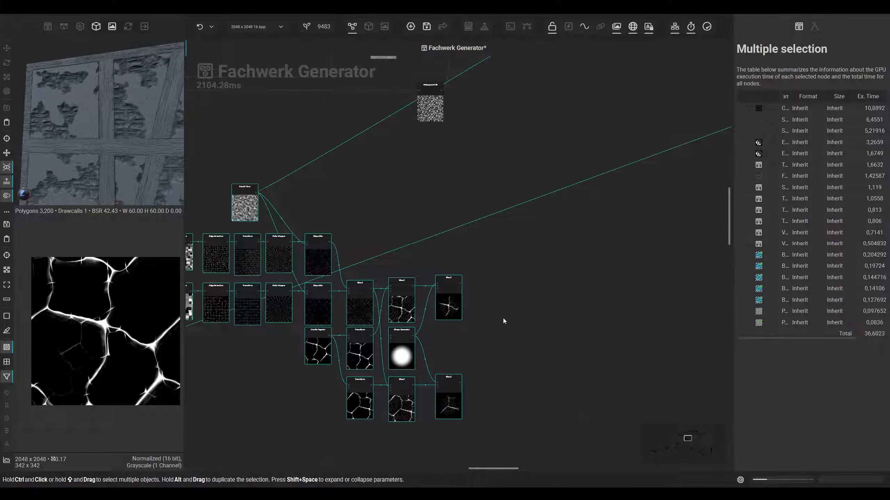
scroll(504, 320, "down", 5)
middle_click_drag(416, 393, 391, 420)
left_click_drag(351, 292, 476, 375)
scroll(479, 354, "up", 4)
left_click(471, 343)
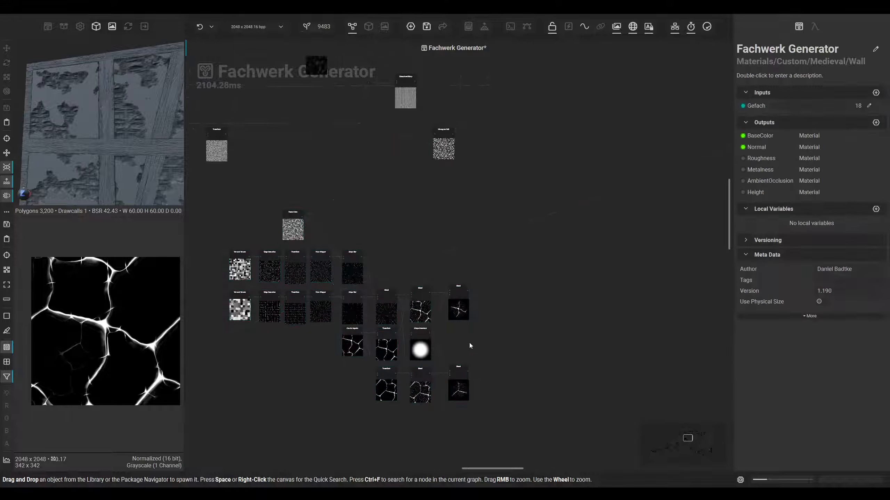
Add a Tile Scatter fed by the lower Multiply Blend and place it between the two masked crack branches
scroll(464, 342, "up", 2)
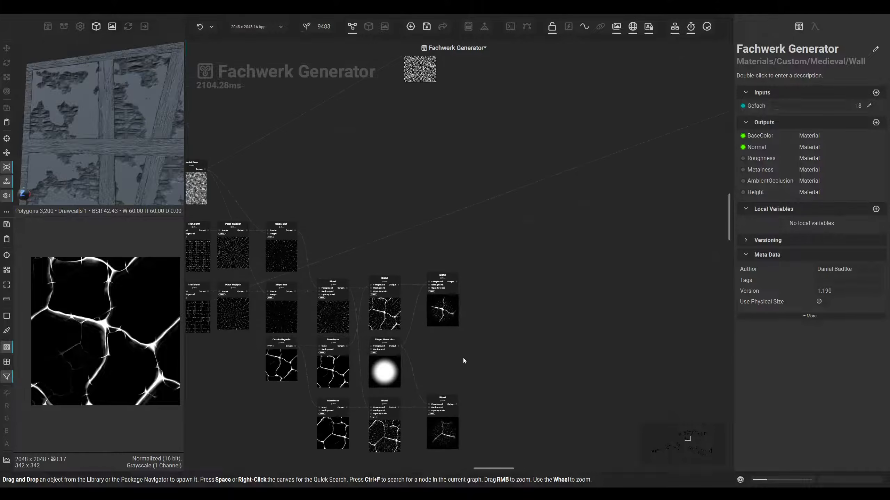
left_click_drag(457, 404, 516, 366)
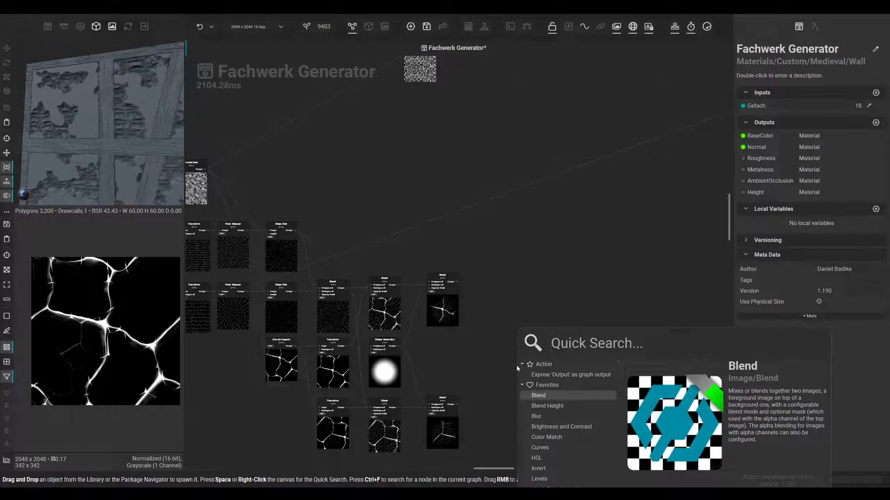
type("tile sc")
key("Return")
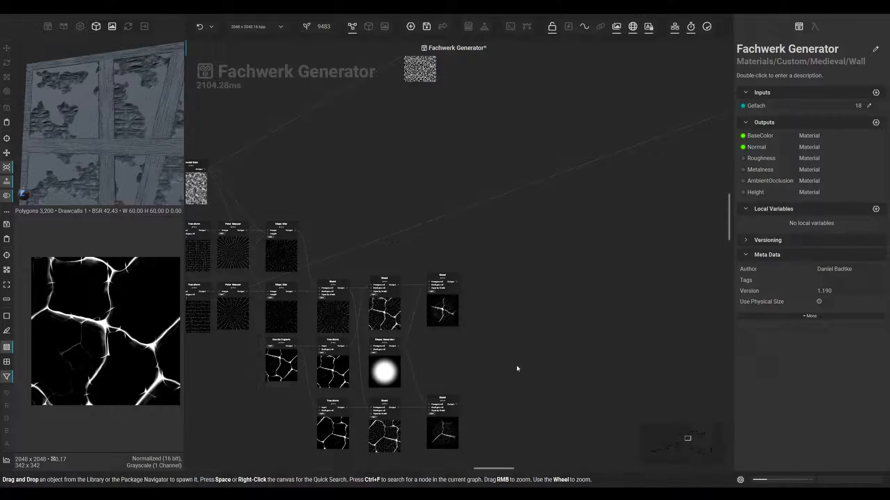
scroll(517, 366, "up", 2)
left_click_drag(543, 398, 512, 324)
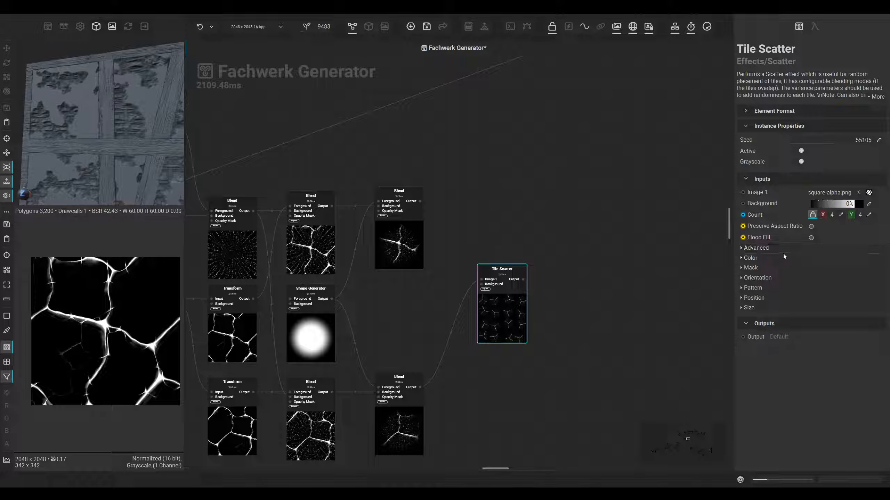
Set the Tile Scatter's color Blend Mode to Maximum
left_click(757, 258)
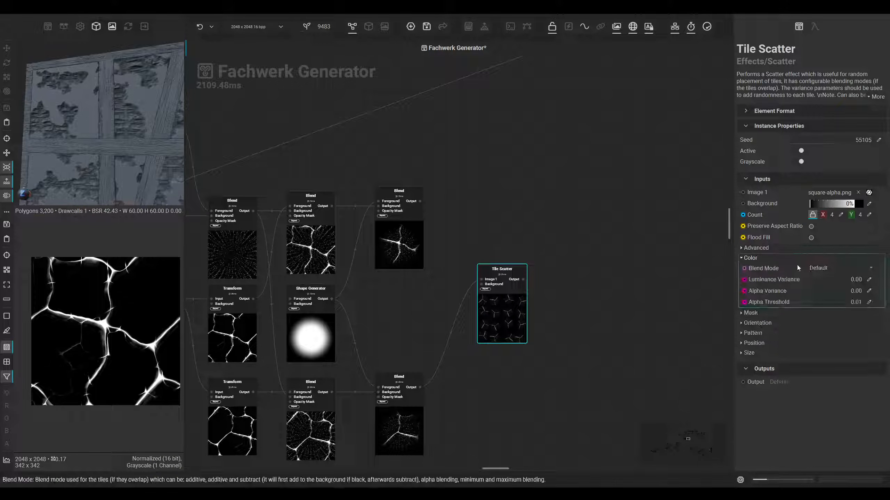
left_click(819, 270)
left_click(824, 310)
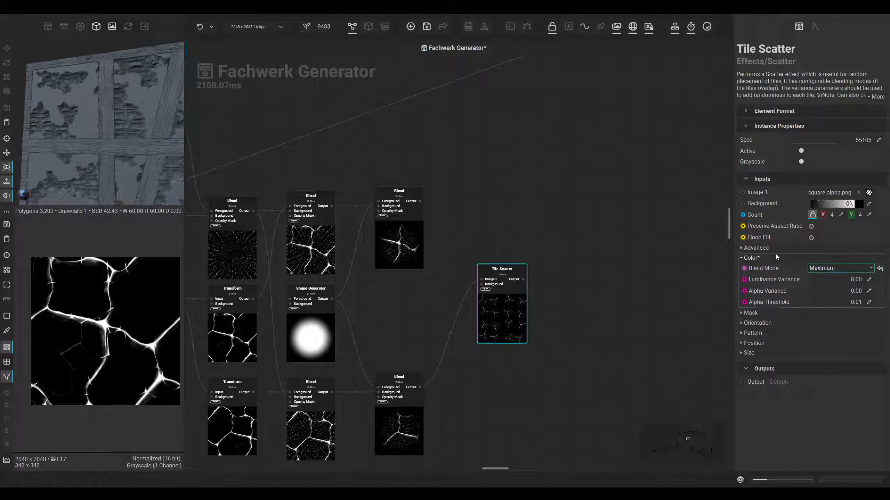
left_click(753, 258)
left_click(752, 258)
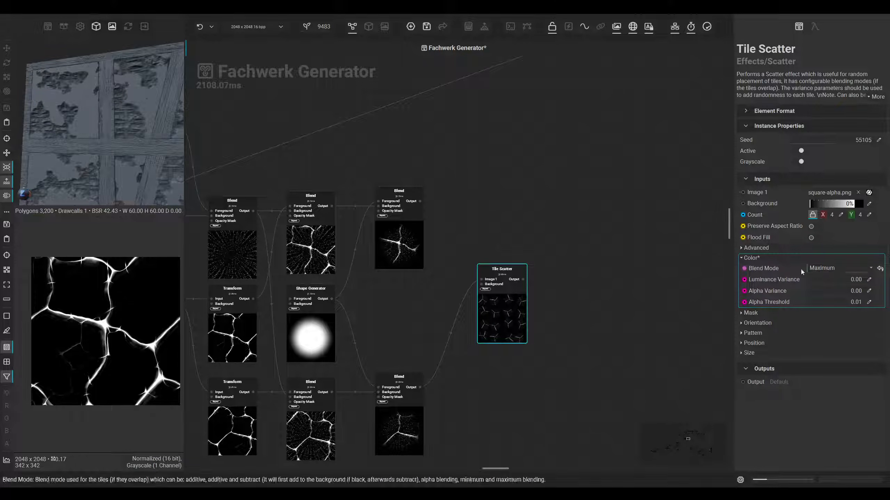
Set the Tile Scatter's Pattern Count to 2 to provide a second image input
left_click(758, 312)
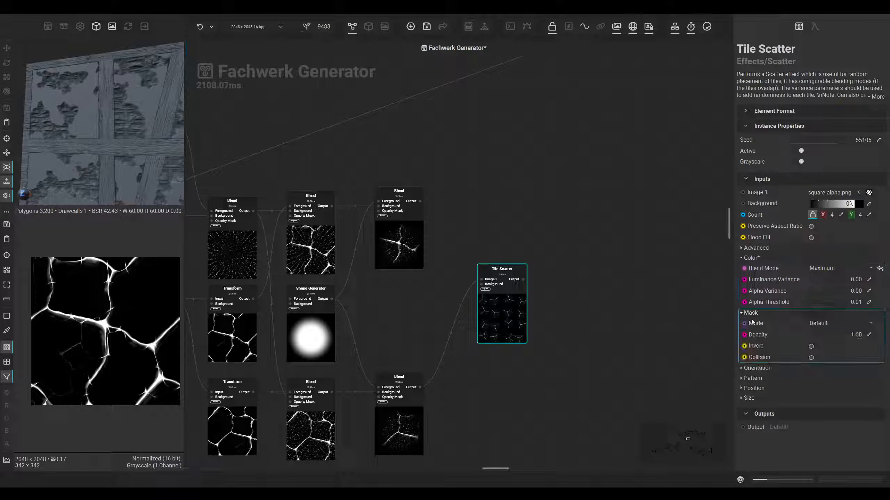
left_click(749, 378)
double_click(862, 401)
type("2")
key("Return")
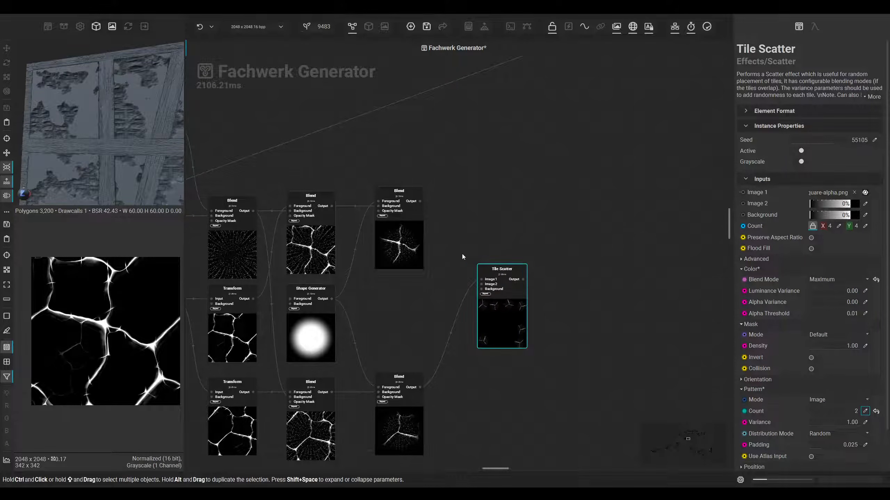
Connect the upper Multiply Blend's output to the Tile Scatter's Image 2 input
scroll(434, 232, "up", 3)
left_click_drag(415, 191, 466, 258)
left_click_drag(496, 301, 496, 301)
Preview the Tile Scatter output and inspect the scattered cracks up close against the two source Blends
left_click(522, 352)
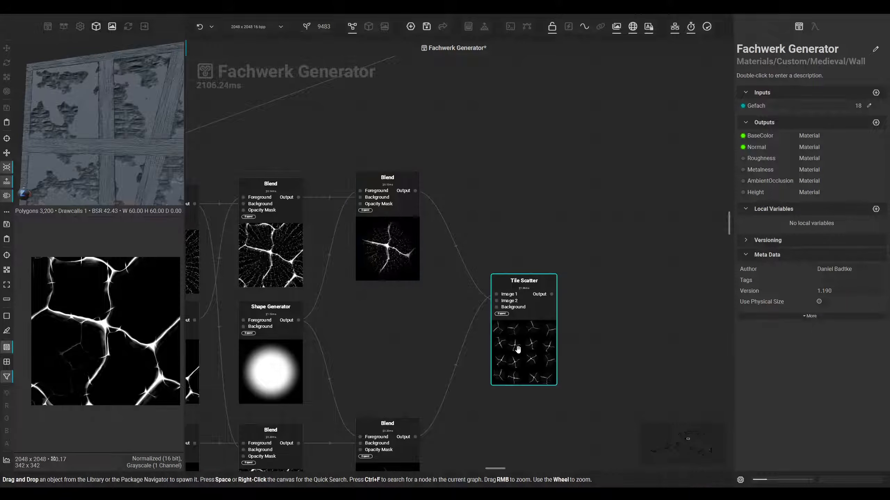
scroll(114, 332, "up", 5)
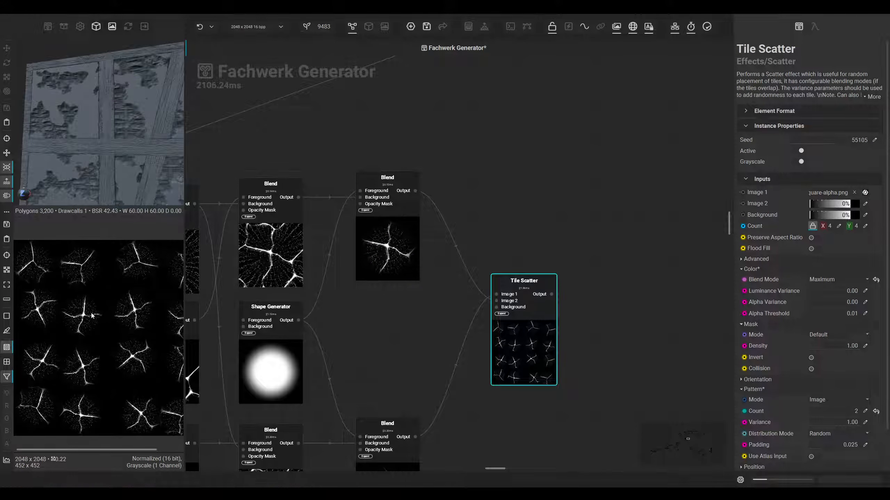
scroll(113, 331, "down", 5)
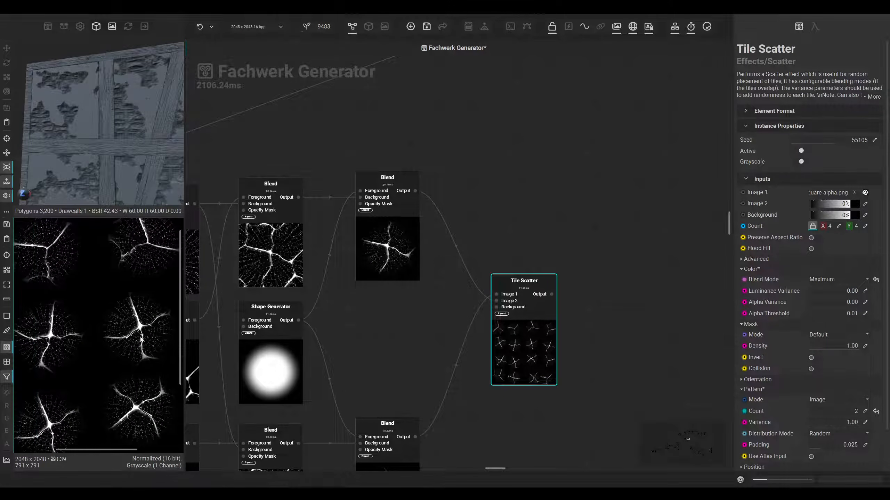
middle_click_drag(367, 342, 387, 267)
left_click(403, 419)
middle_click_drag(438, 301, 394, 270)
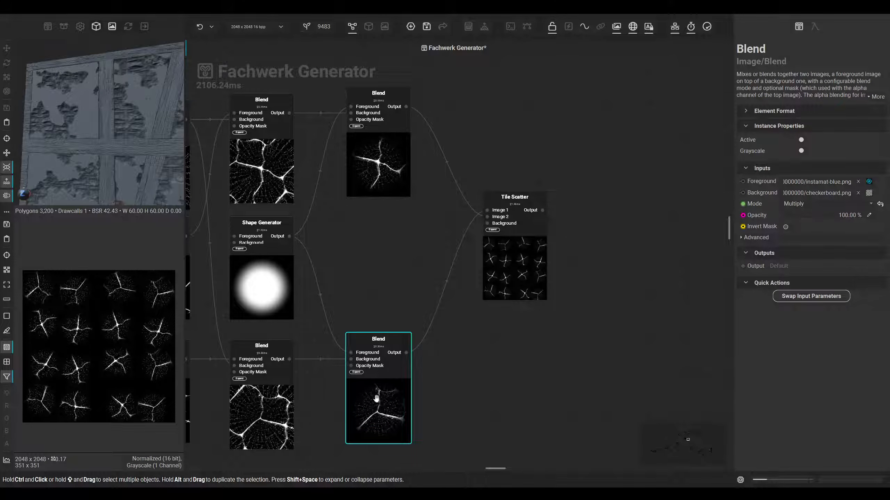
scroll(118, 326, "up", 7)
scroll(118, 325, "down", 3)
middle_click_drag(325, 262, 331, 309)
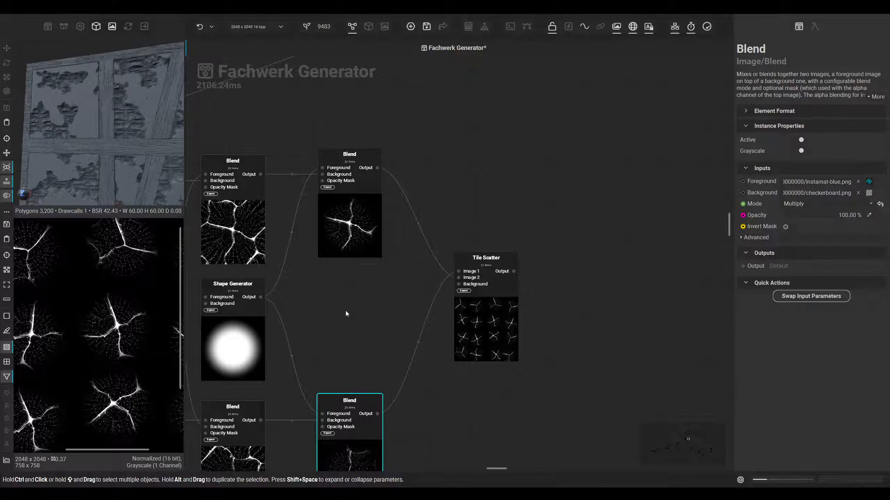
middle_click_drag(382, 288, 371, 302)
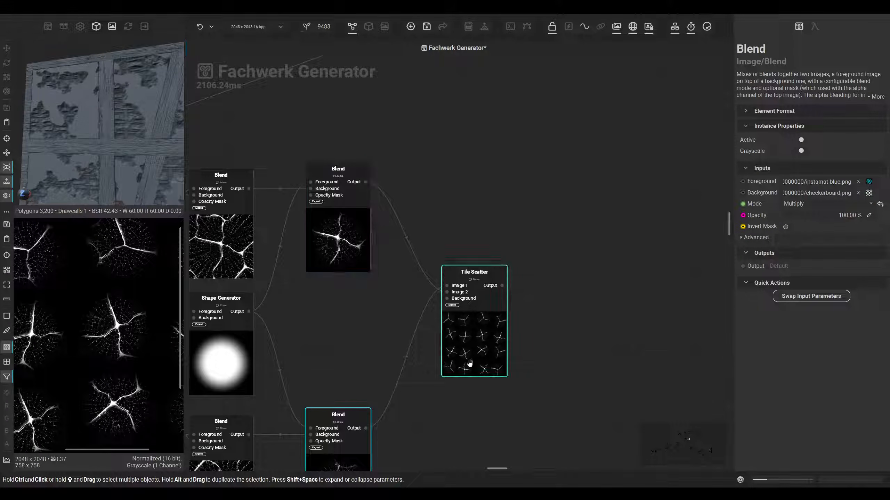
Move the Tile Scatter beside the upper Multiply Blend and set its tile Count to 12 in X and Y
left_click_drag(473, 343, 460, 240)
middle_click_drag(508, 249, 496, 292)
left_click_drag(475, 284, 476, 279)
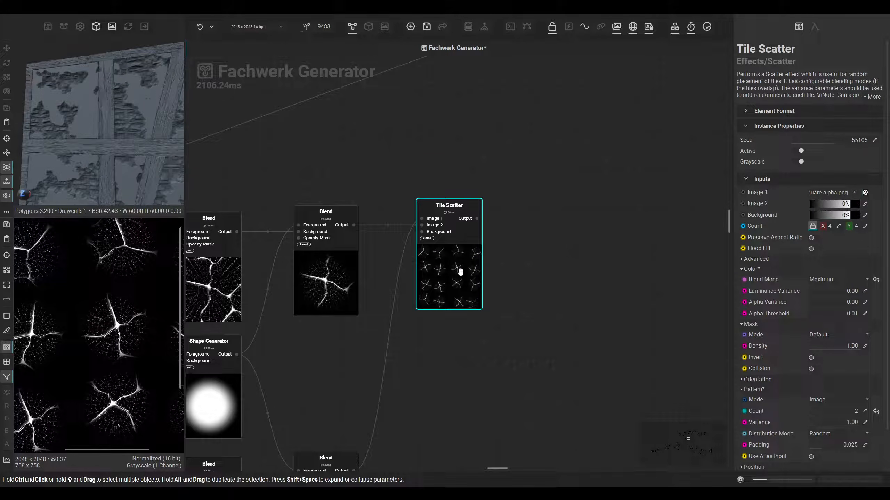
left_click(839, 227)
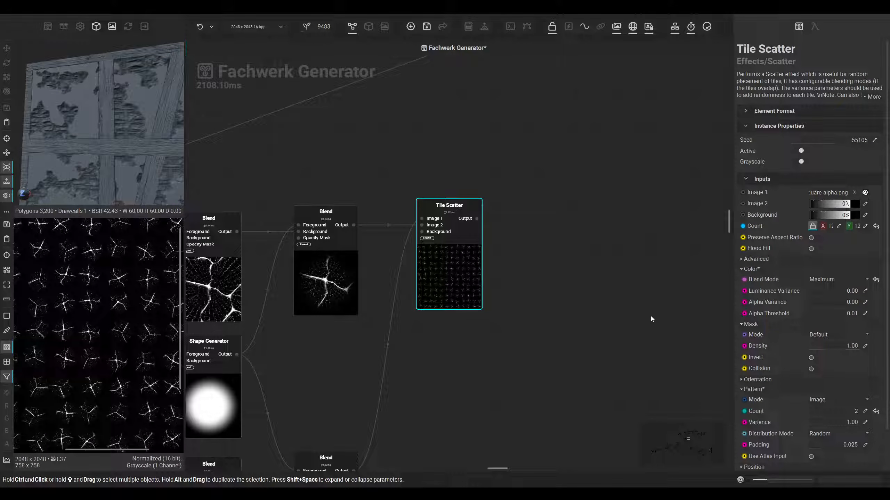
Examine the Tile Scatter's Size, Orientation and Position settings
scroll(764, 395, "down", 2)
left_click(749, 432)
scroll(765, 421, "down", 2)
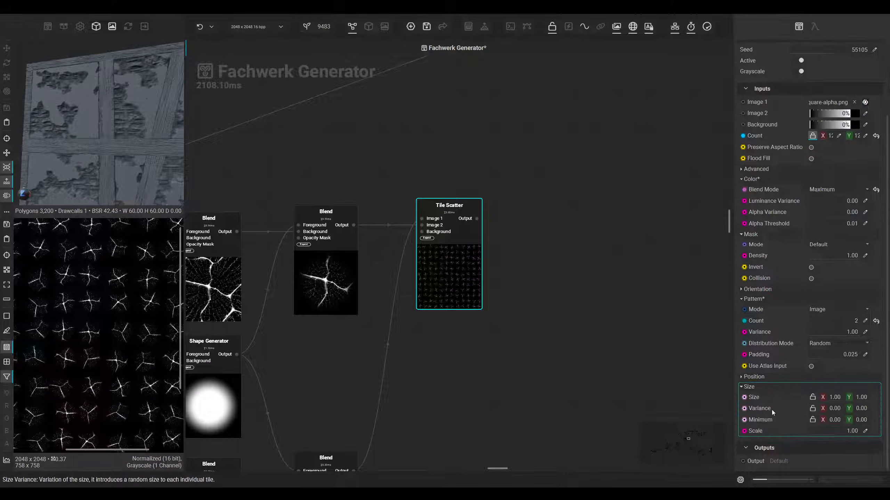
left_click(773, 291)
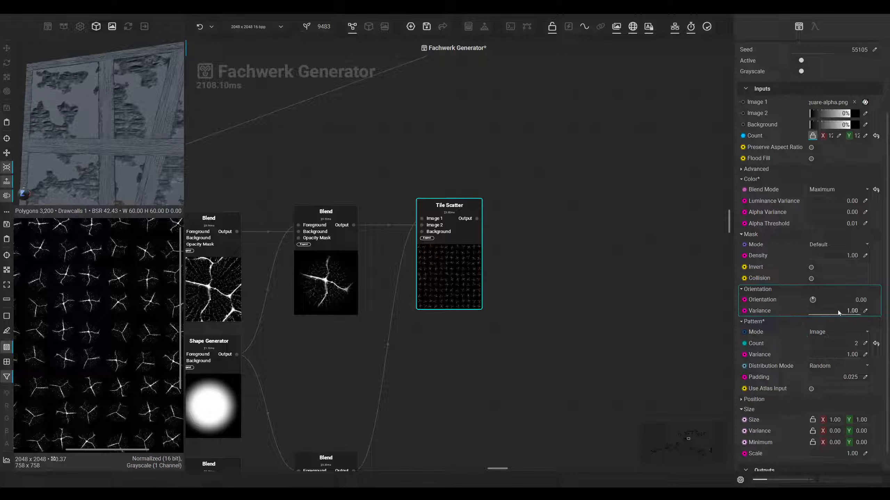
left_click(772, 290)
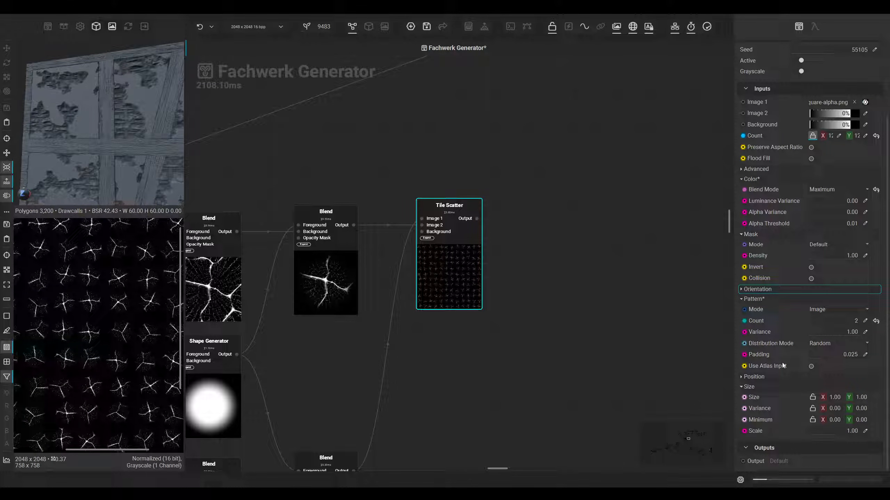
left_click(767, 378)
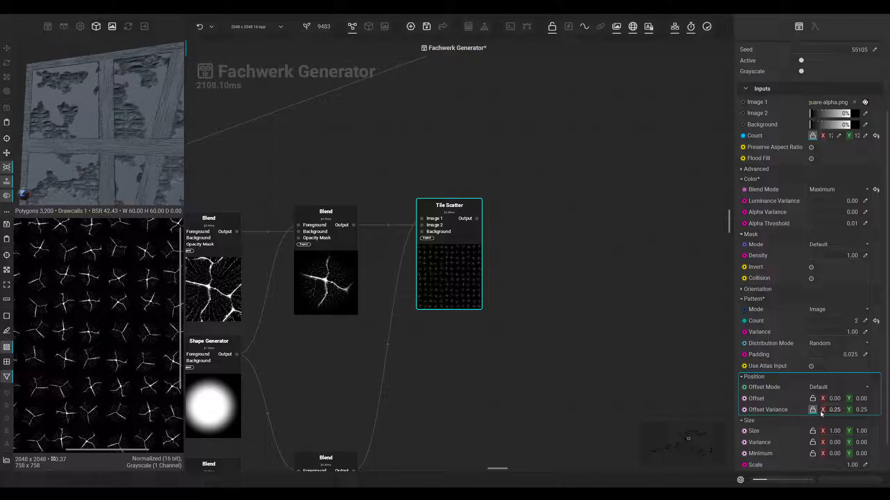
scroll(764, 427, "down", 2)
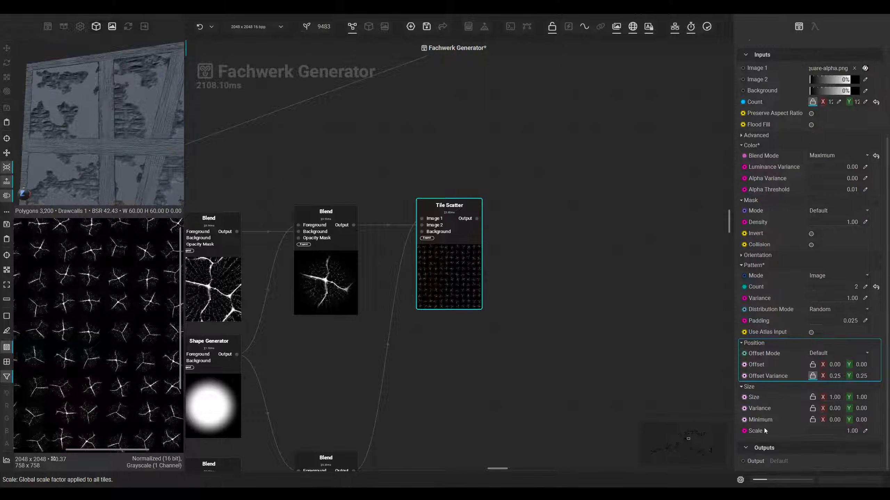
Set the Tile Scatter's Scale to 0.44 and its linked Size Variance to 0.15 in X and Y
left_click_drag(831, 412, 856, 411)
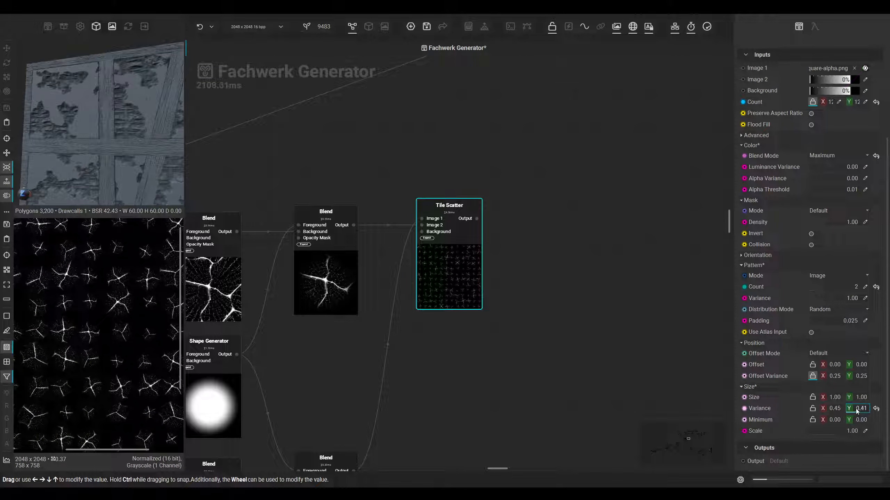
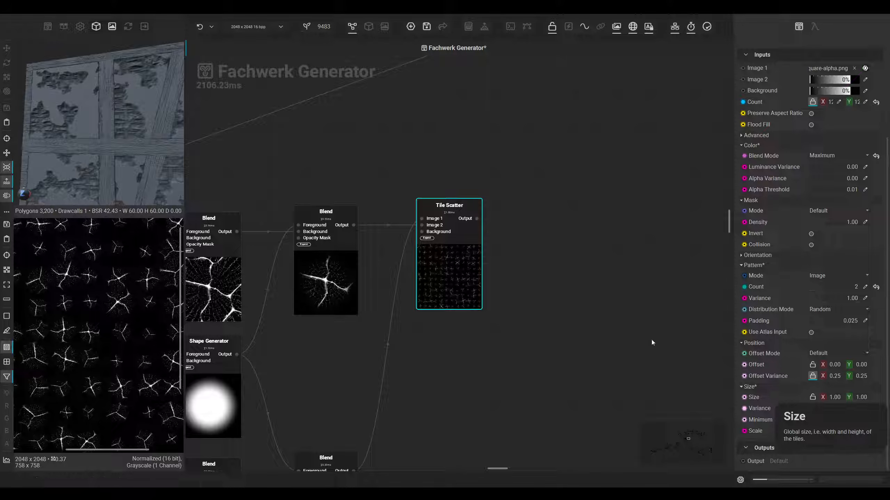
left_click_drag(832, 432, 825, 411)
scroll(825, 412, "down", 3)
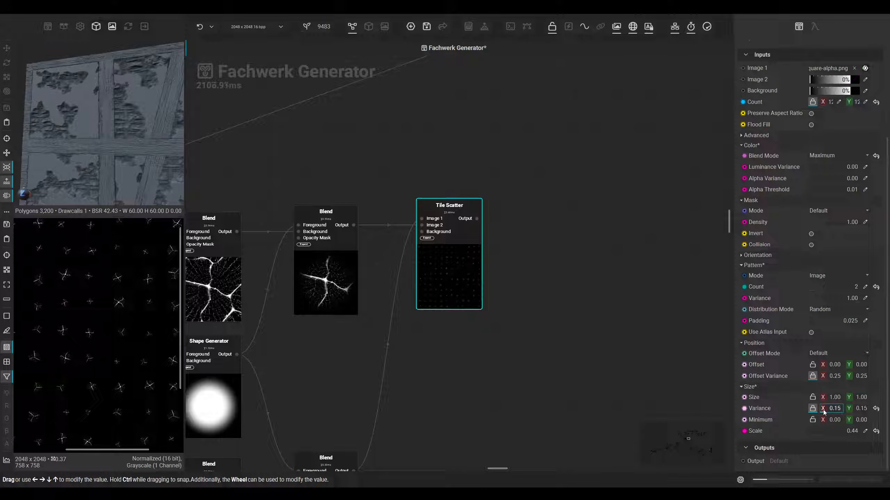
Set the Tile Scatter's Scale to 0.52, its linked Size Variance to 0.20, and its tile Count to 6 in X and Y
left_click_drag(822, 431, 821, 431)
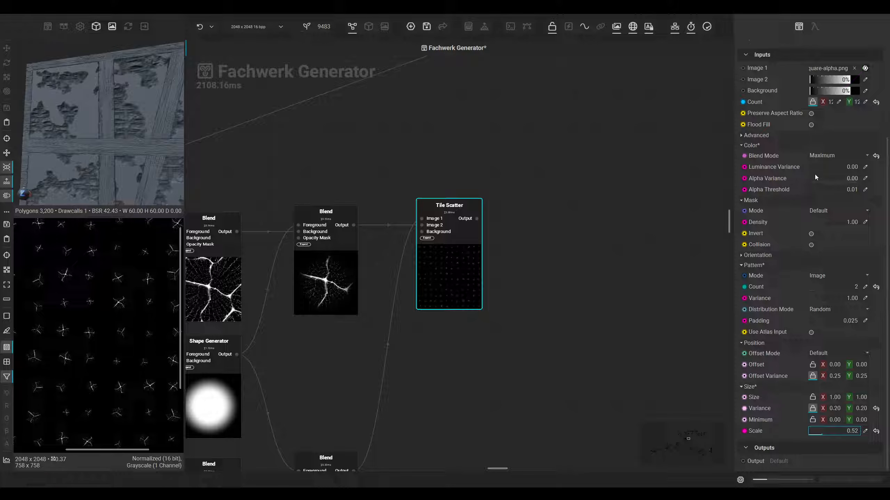
left_click(821, 104)
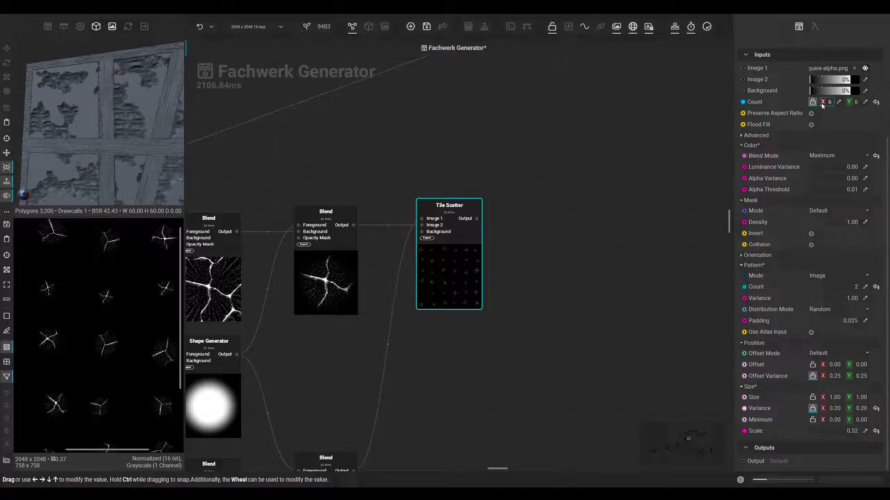
scroll(131, 297, "down", 5)
mouse_move(131, 298)
middle_mouse_down()
mouse_move(103, 292)
mouse_move(121, 297)
middle_mouse_up()
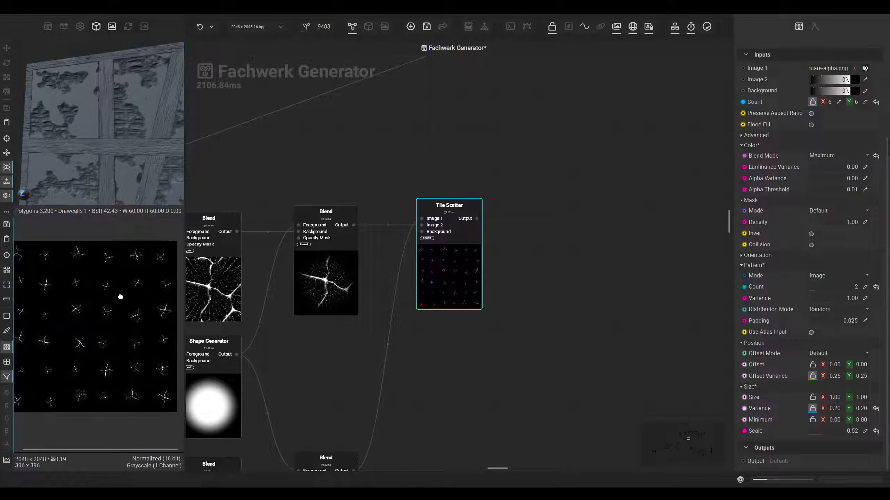
scroll(98, 299, "up", 1)
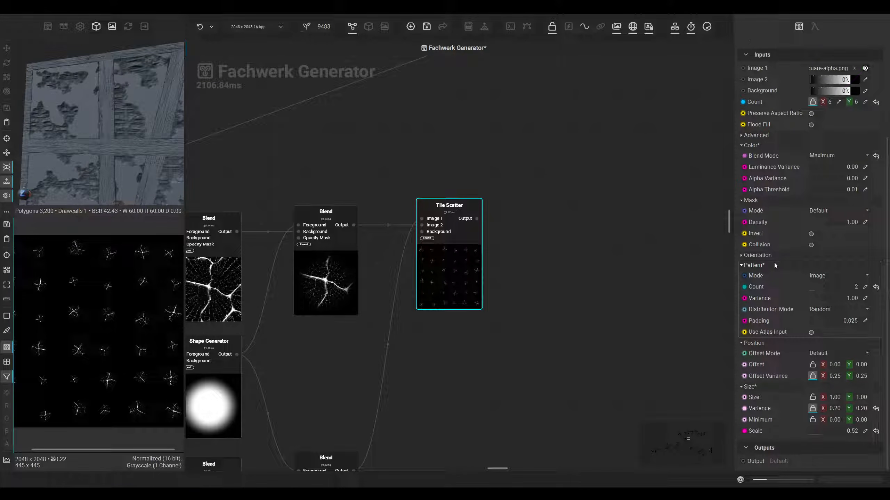
Set the Tile Scatter's mask Density to 0.57, Offset Variance to 0.87, Offset X to 0.24 and Disorder Variance to 0.31
left_click_drag(844, 224, 836, 224)
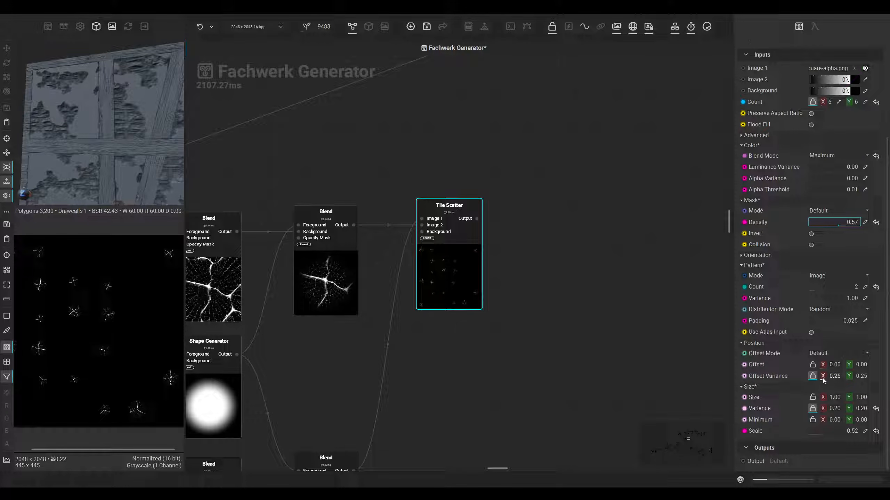
left_click_drag(823, 378, 831, 376)
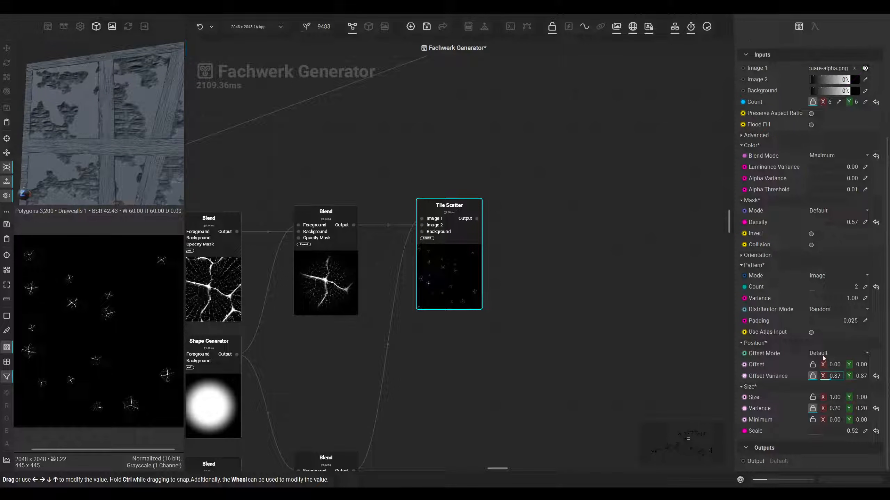
left_click(825, 366)
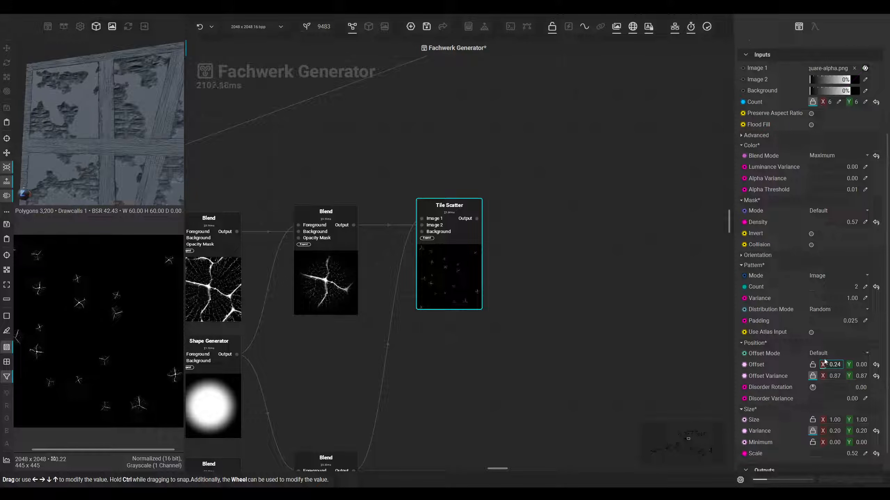
left_click(823, 352)
left_click_drag(818, 399, 824, 398)
left_click_drag(823, 396, 824, 395)
scroll(107, 303, "up", 5)
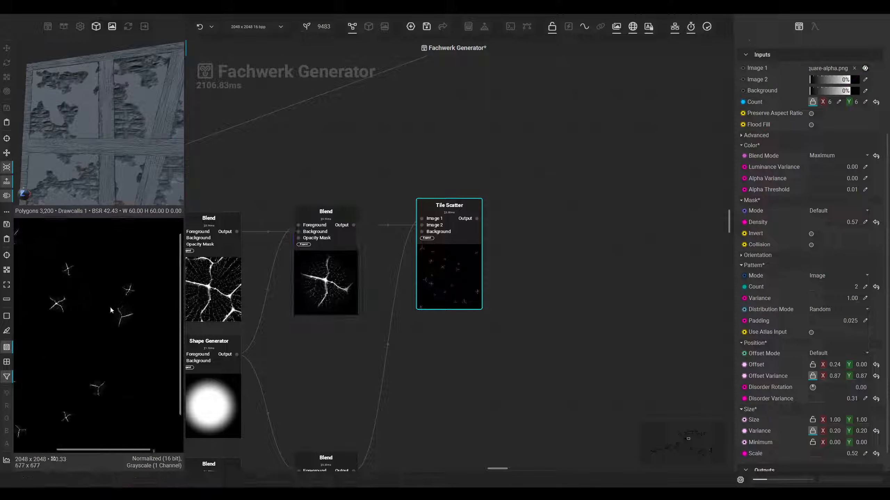
scroll(441, 364, "down", 1)
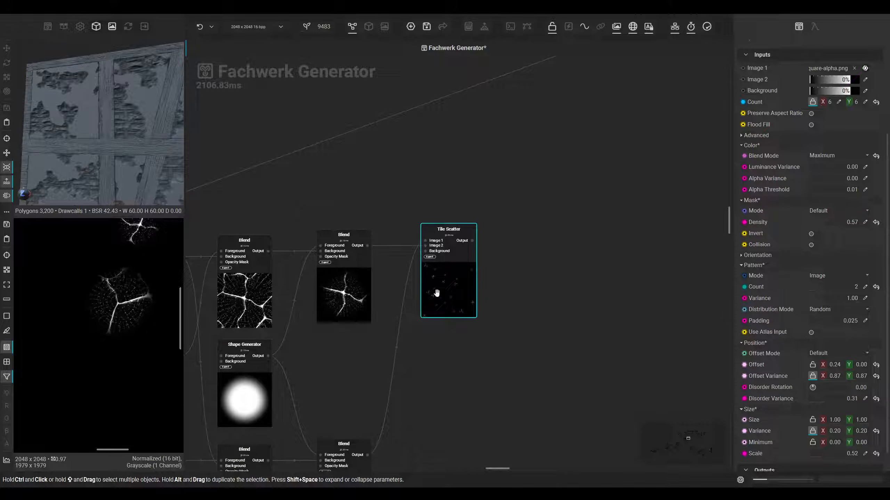
Move the Tile Scatter farther away from the two Multiply Blends to free up space between them
left_click_drag(437, 294, 514, 298)
middle_click_drag(420, 319, 415, 269)
left_click_drag(523, 263, 523, 253)
Examine the upper Multiply Blend's Opacity setting and the Tile Scatter's output up close
left_click(347, 242)
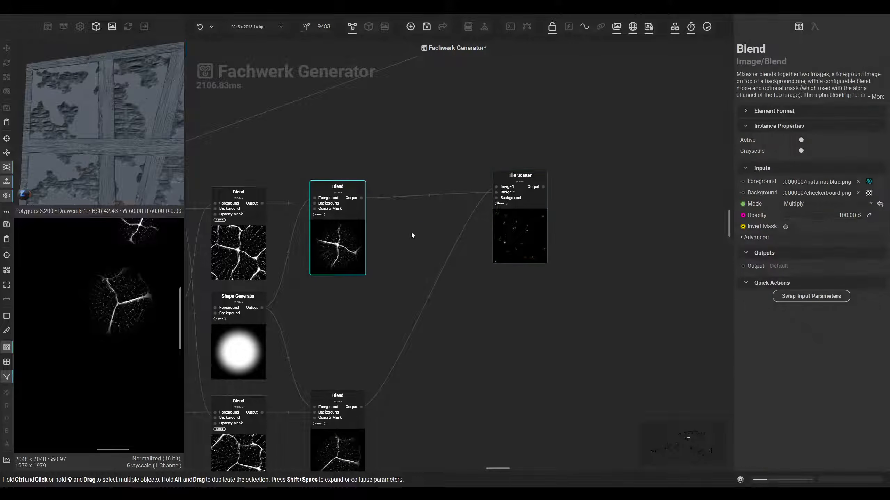
mouse_move(859, 214)
left_mouse_down()
mouse_move(832, 215)
mouse_move(866, 215)
left_mouse_up()
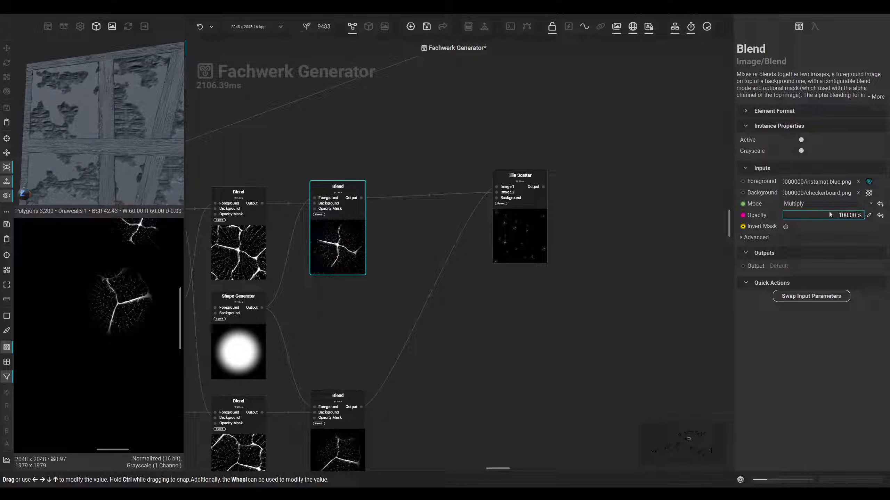
left_click(342, 218)
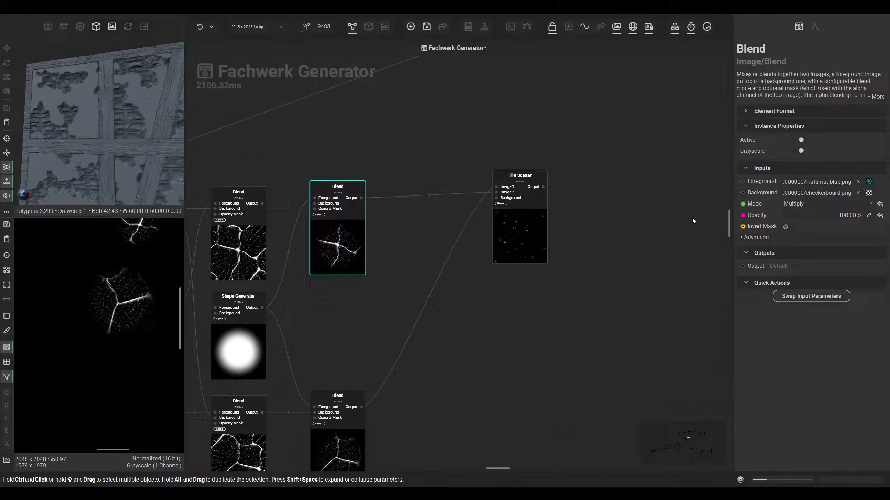
left_click(511, 238)
scroll(505, 281, "up", 2)
scroll(505, 282, "up", 1)
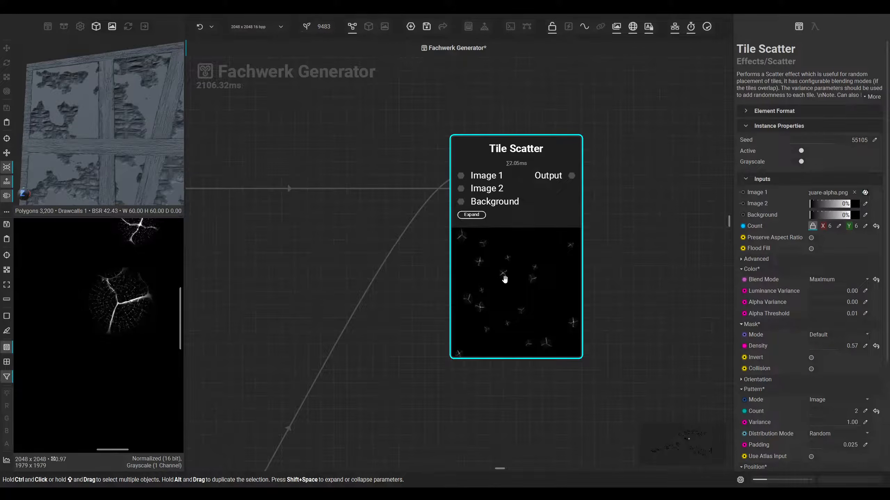
scroll(506, 276, "down", 3)
Add a Blur node fed by the Tile Scatter's output and preview its result
left_click(559, 216)
key("space")
type("gray")
key("BackSpace")
key("BackSpace")
key("BackSpace")
key("BackSpace")
type("blur")
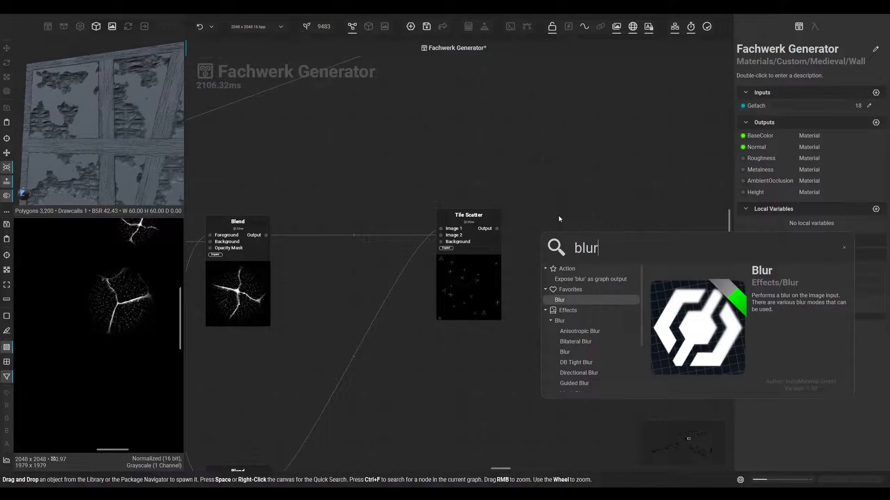
key("Return")
middle_click_drag(591, 312, 449, 338)
double_click(416, 281)
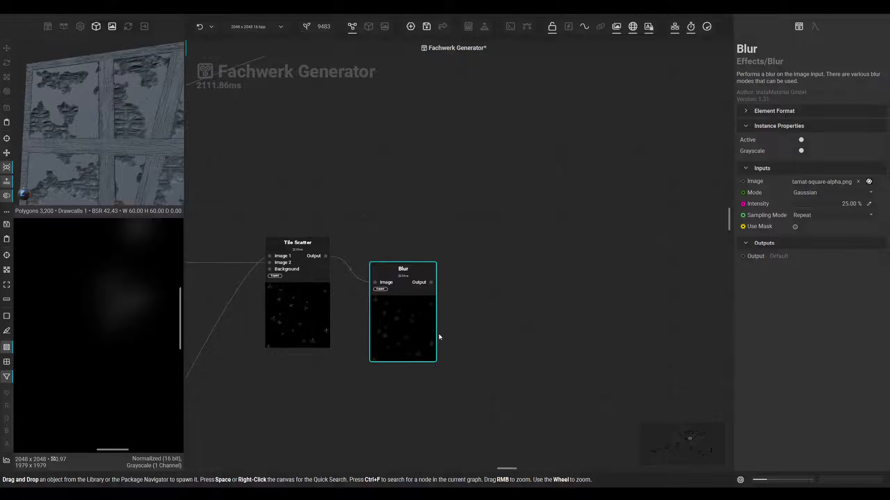
Inspect the wood beams up close in the 3D preview and align the Blur node with the Tile Scatter
scroll(106, 145, "up", 4)
middle_click_drag(106, 144, 102, 158)
left_click_drag(102, 158, 112, 162, "alt")
middle_click_drag(113, 164, 151, 163)
left_click_drag(410, 328, 416, 302)
scroll(115, 302, "down", 3)
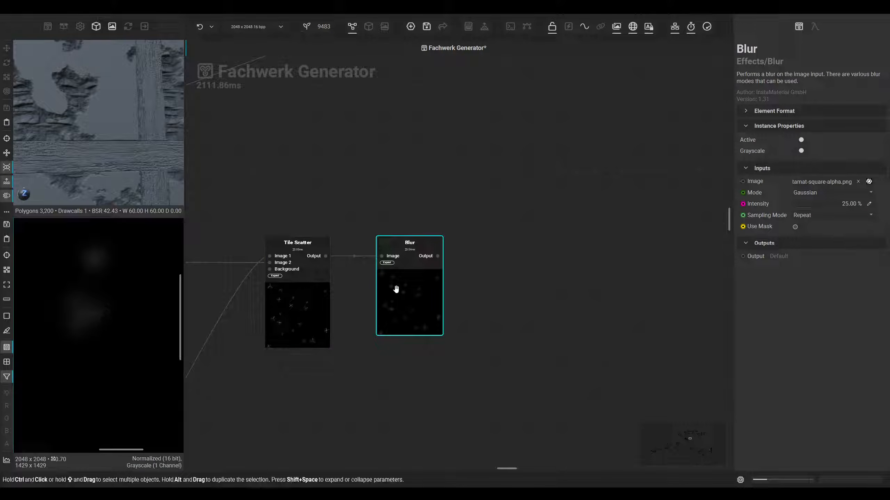
Add a Histogram Edit node fed by the Blur's output
left_click(491, 261)
right_click(538, 256)
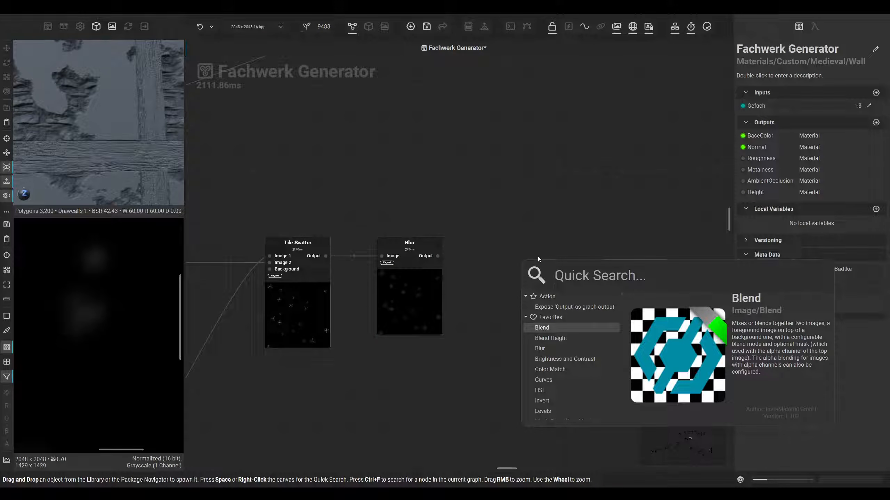
type("histo")
key("Return")
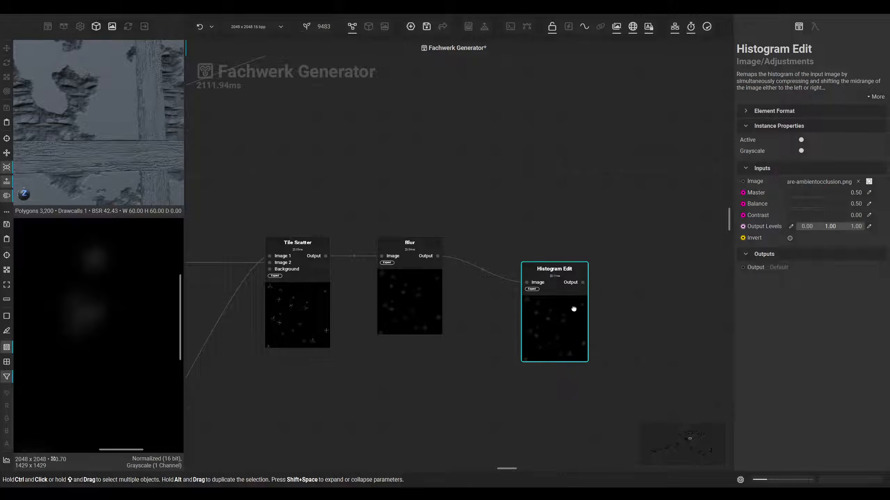
scroll(127, 302, "down", 3)
Reduce the Blur's Intensity and set the Histogram Edit's Master to 0.93 and Contrast to 0.29
left_click(434, 299)
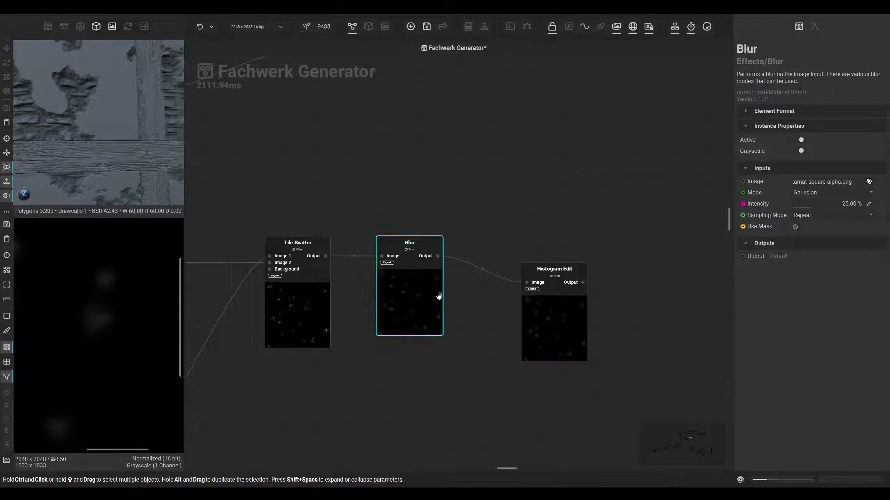
left_click_drag(805, 203, 804, 205)
left_click(574, 331)
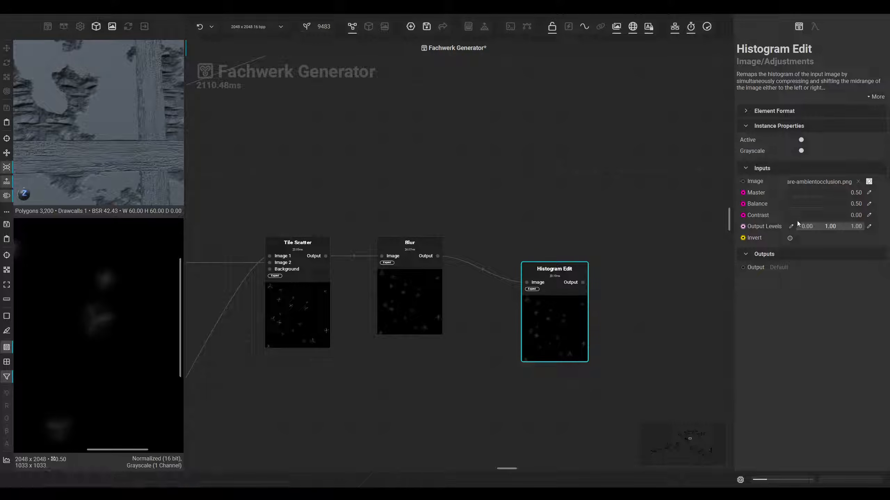
left_click_drag(820, 190, 860, 193)
Set the Blur's Intensity to 28.14 %, check the whole spot mask, and align the Histogram Edit with the Blur
left_click(427, 284)
left_click_drag(802, 207, 812, 207)
scroll(138, 306, "down", 5)
middle_click_drag(82, 306, 109, 321)
scroll(105, 307, "down", 1)
scroll(62, 278, "up", 3)
scroll(63, 279, "down", 2)
middle_click_drag(69, 279, 64, 279)
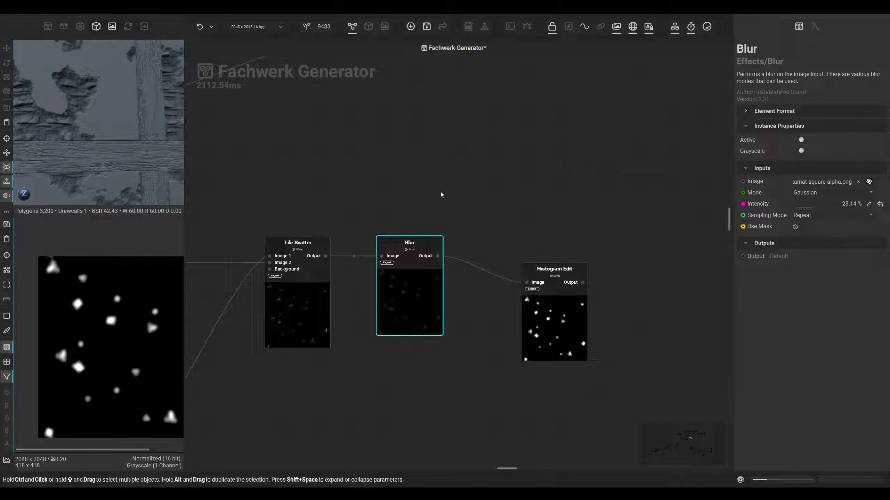
scroll(406, 302, "down", 3)
left_click(431, 331)
Examine the wood grain branch and its distance from the scattered crack nodes in the graph
scroll(430, 329, "down", 4)
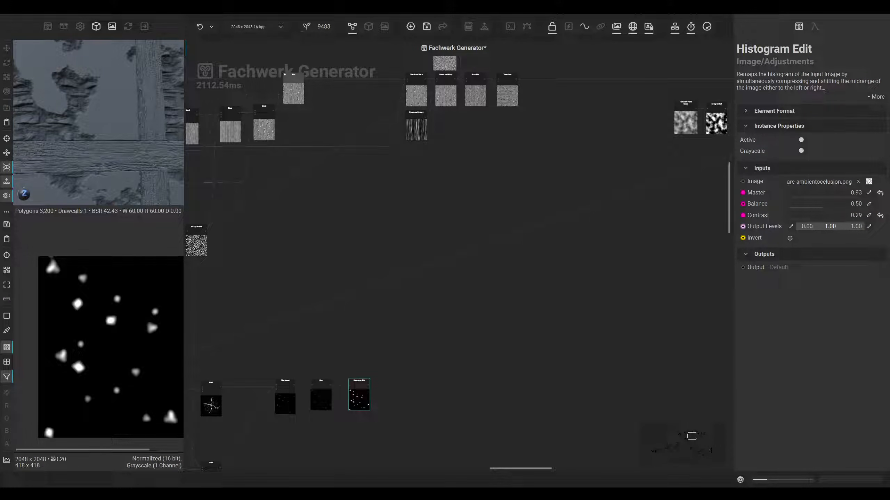
middle_click_drag(476, 284, 337, 321)
scroll(336, 320, "down", 3)
scroll(329, 308, "up", 5)
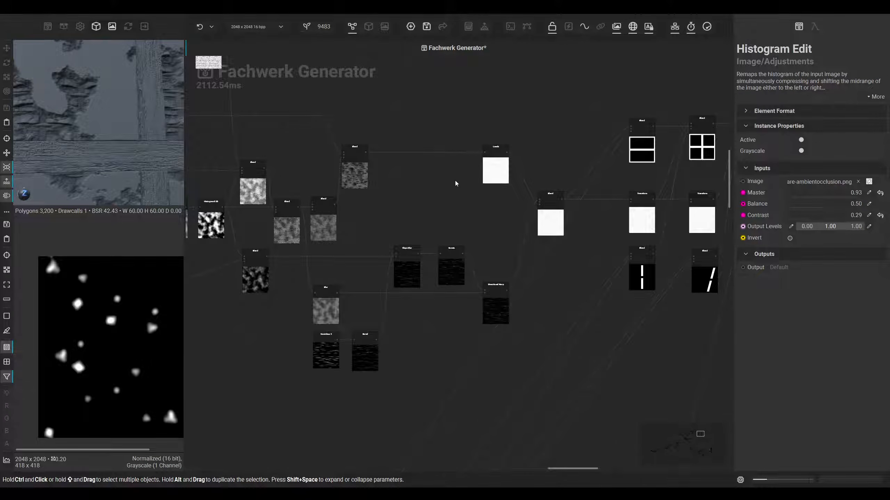
scroll(474, 180, "up", 2)
scroll(355, 210, "down", 3)
middle_click_drag(204, 352, 441, 278)
middle_click_drag(305, 321, 689, 161)
middle_click_drag(556, 247, 594, 225)
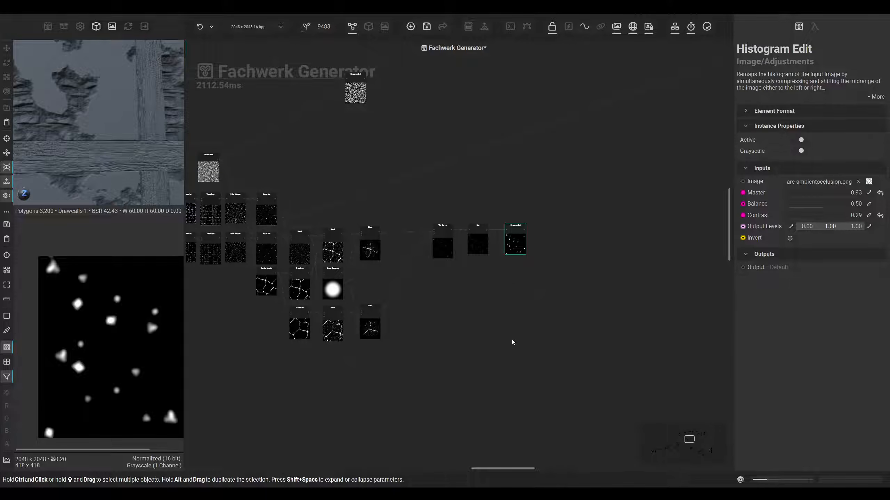
middle_click_drag(467, 323, 538, 321)
scroll(539, 321, "down", 2)
Select the whole crack node cluster, including the Tile Scatter chain, and move it closer beneath the wood grain branch
left_click(510, 318)
left_click_drag(571, 343, 288, 213)
middle_click_drag(589, 215, 483, 244)
left_click_drag(471, 297, 606, 291)
middle_click_drag(606, 291, 392, 353)
left_click_drag(448, 300, 569, 295)
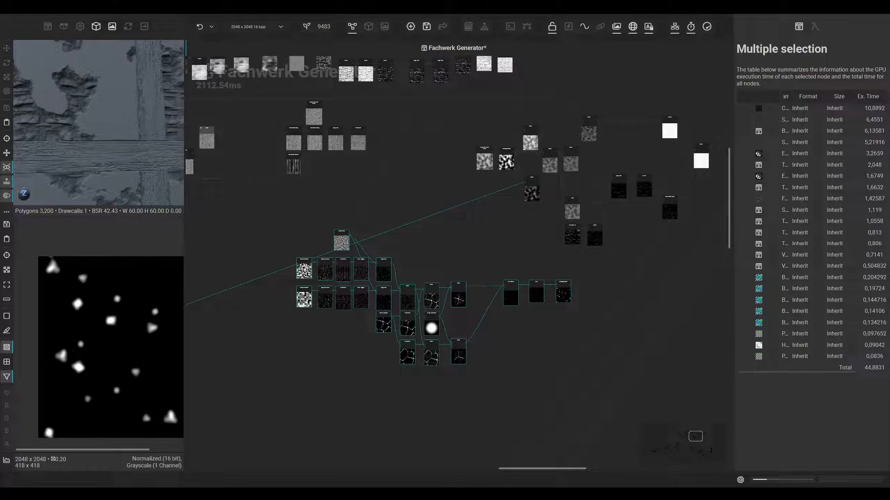
middle_click_drag(492, 249, 485, 253)
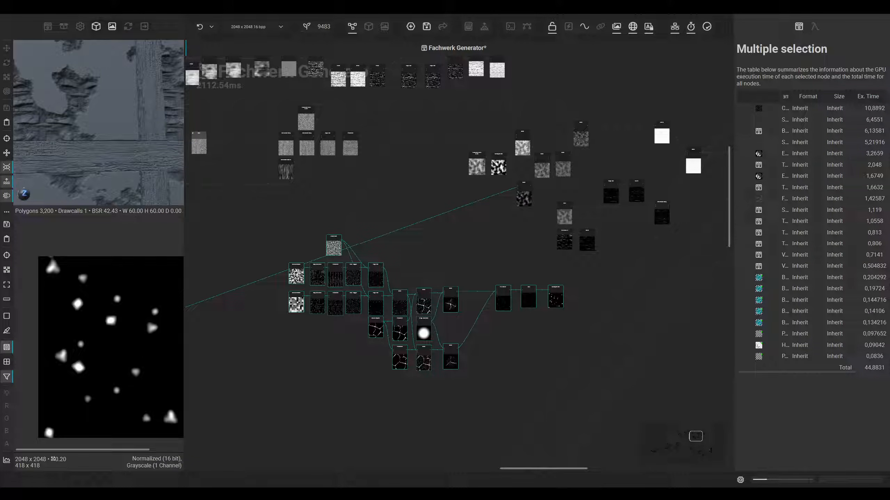
Add a Warp node fed by the output of the wood grain Blend that precedes the Levels
middle_click_drag(543, 297, 454, 341)
scroll(575, 208, "up", 3)
middle_click_drag(574, 209, 449, 229)
scroll(448, 228, "down", 1)
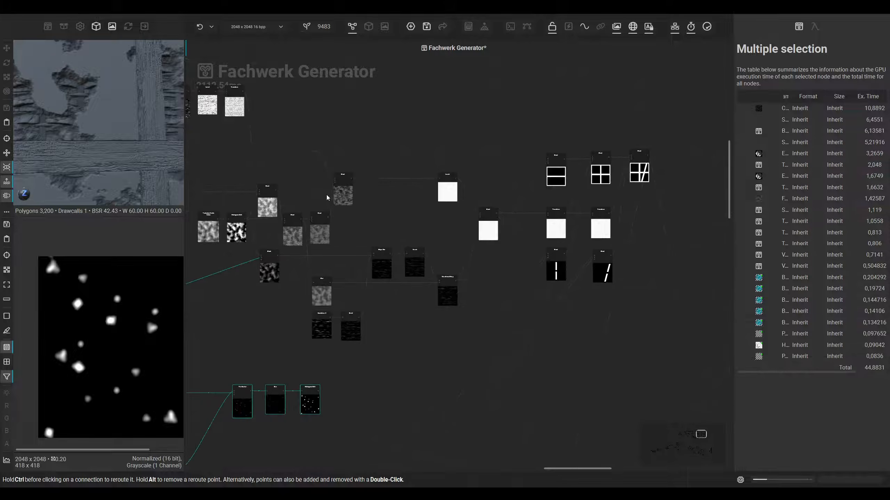
scroll(328, 198, "up", 2)
left_click(427, 163)
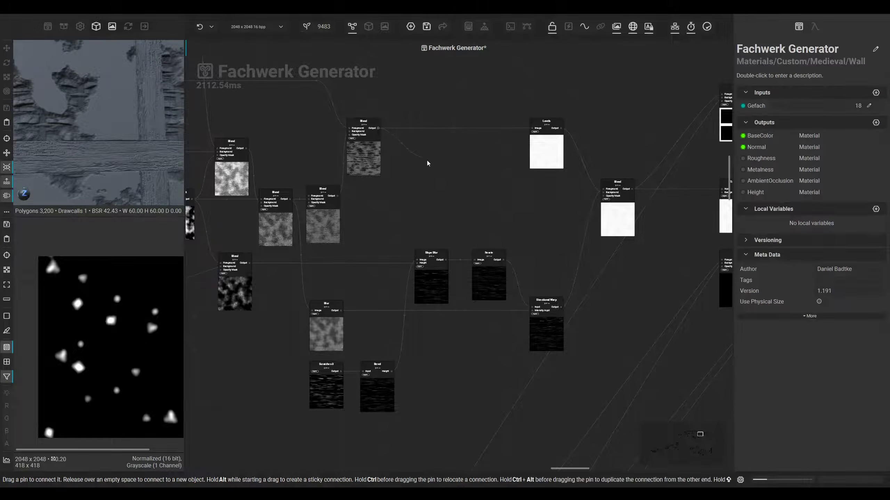
key("space")
type("war")
key("Return")
Connect the Histogram Edit's spot mask to the Warp's Gradient Input
scroll(440, 199, "up", 2)
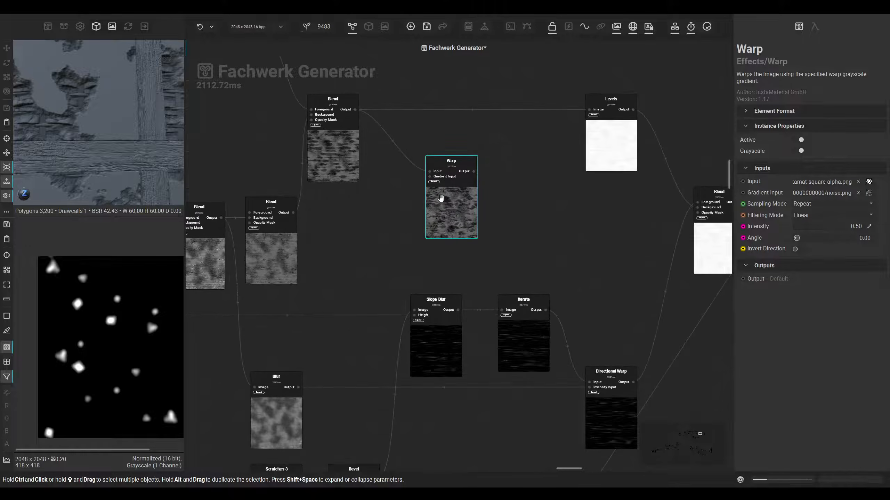
left_click_drag(429, 177, 270, 376)
right_click_drag(514, 181, 452, 459)
scroll(416, 226, "up", 2)
Preview the Warp's output up close and set its Intensity to 0.08
left_click(414, 226)
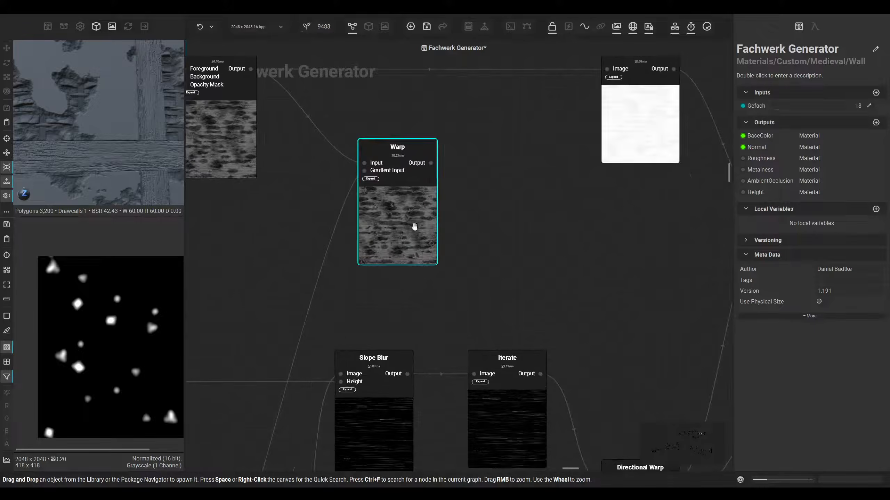
double_click(414, 226)
scroll(104, 310, "up", 5)
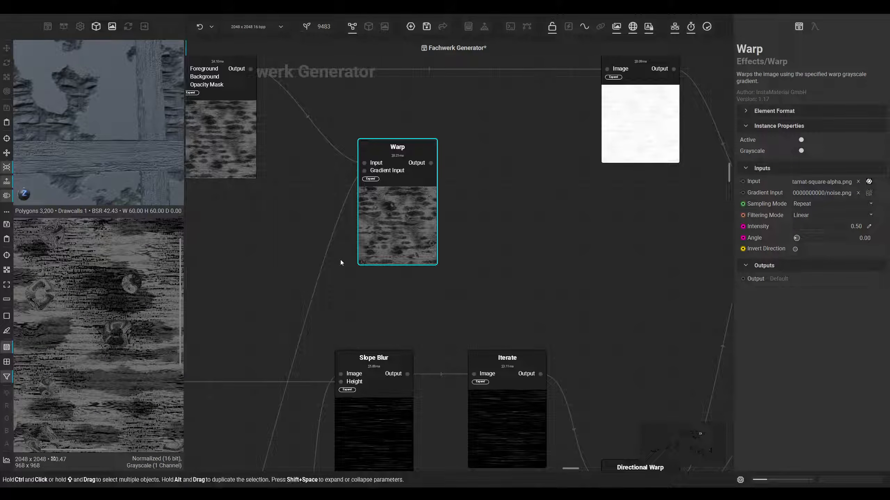
left_click_drag(824, 228, 796, 226)
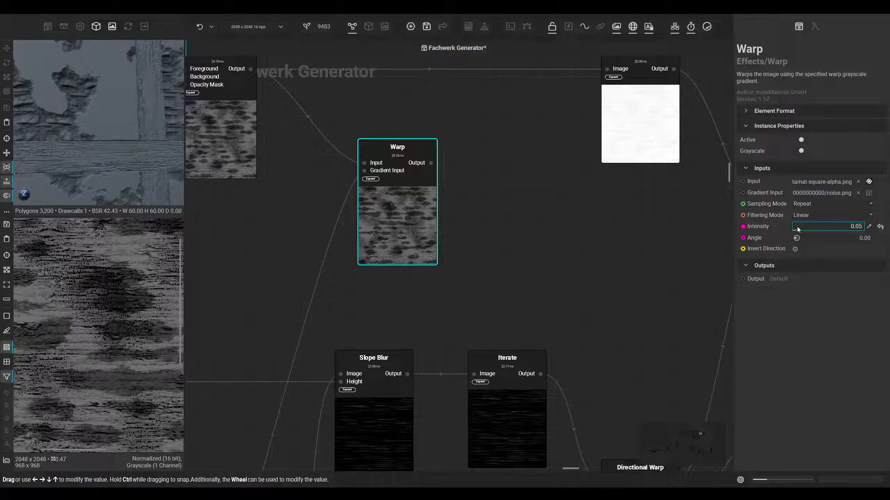
Insert a Blur node between the Histogram Edit and the Warp's Gradient Input and inspect the warped grain up close
middle_click_drag(333, 278, 385, 122)
middle_click_drag(328, 266, 383, 109)
middle_click_drag(393, 346, 409, 227)
middle_click_drag(358, 374, 459, 155)
middle_click_drag(380, 301, 335, 355)
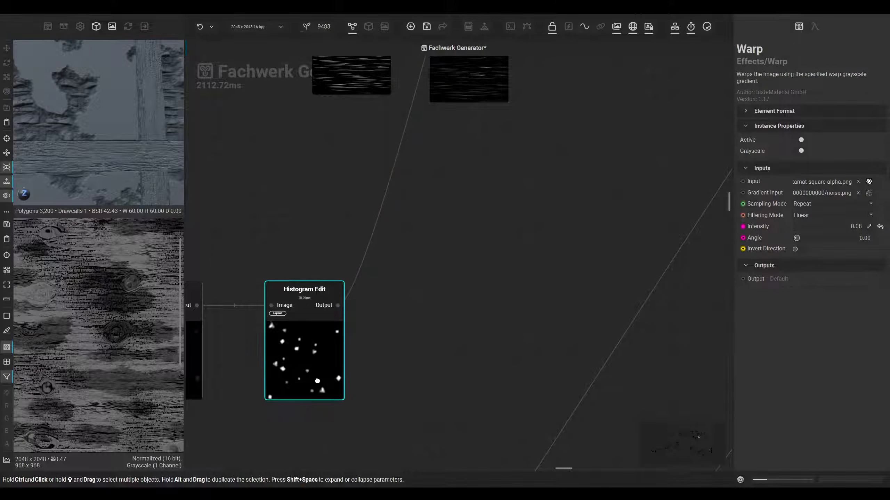
left_click_drag(317, 380, 284, 379)
middle_click_drag(285, 379, 292, 383)
left_click(337, 276)
key("space")
type("blur")
key("Return")
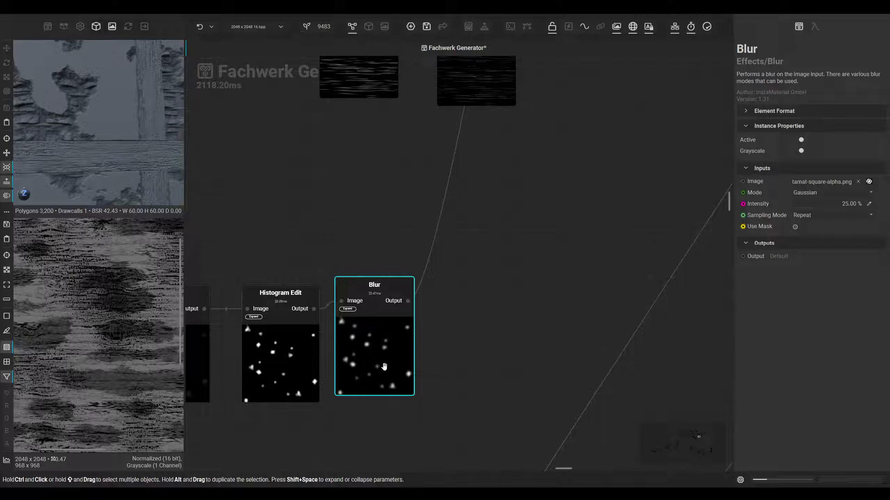
scroll(79, 313, "up", 2)
scroll(94, 319, "up", 3)
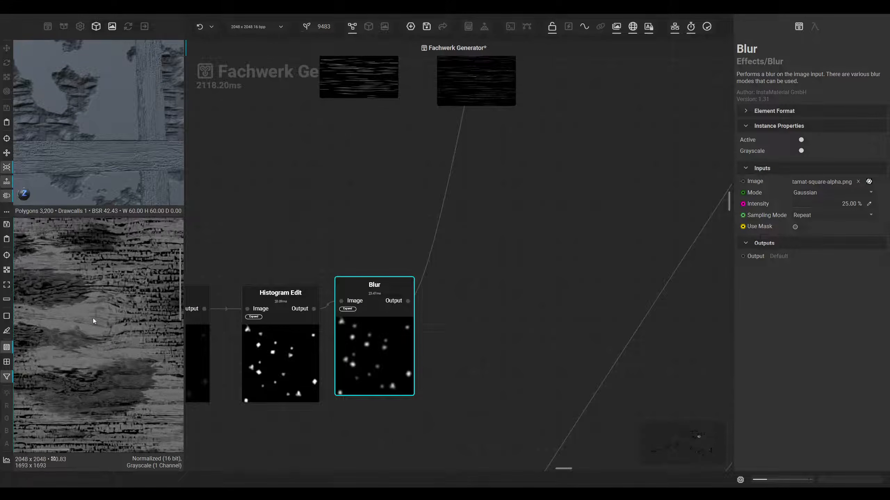
Set the Intensity of the Blur after the Histogram Edit to about 33.5%
left_click_drag(442, 321, 445, 321)
left_click(401, 314)
mouse_move(803, 204)
left_mouse_down()
mouse_move(823, 203)
mouse_move(817, 207)
left_mouse_up()
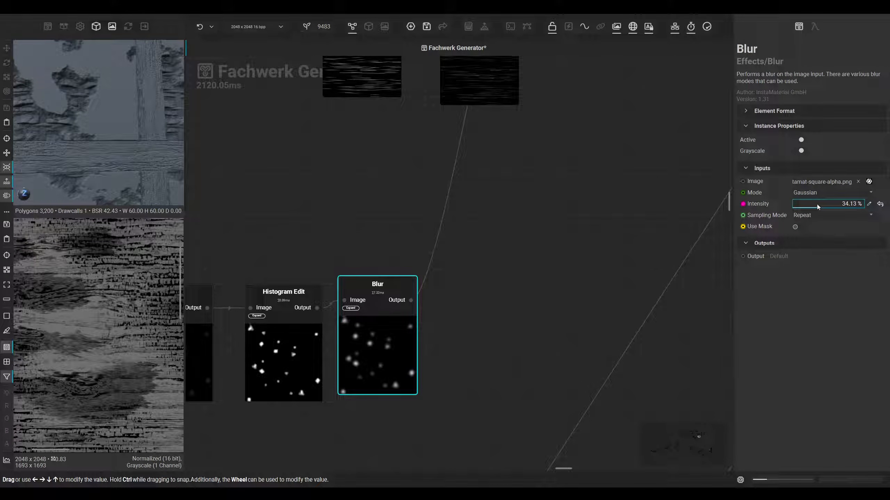
Set the Intensity of the Warp node that distorts the wood grain to 0.22
scroll(525, 199, "down", 5)
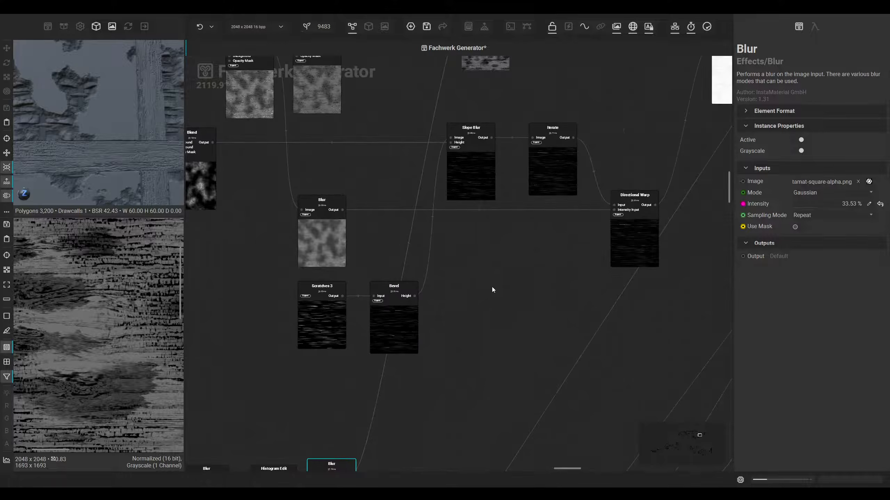
left_click(421, 206)
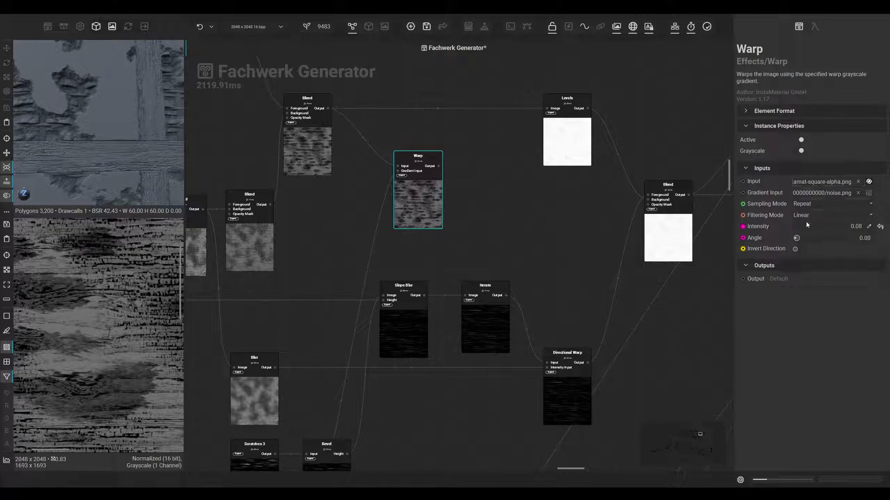
left_click_drag(800, 225, 810, 221)
Add a Blend node with the blurred spot mask as Foreground and the Warp's output as Background
scroll(506, 193, "down", 3)
middle_click_drag(488, 227, 566, 48)
scroll(425, 330, "up", 4)
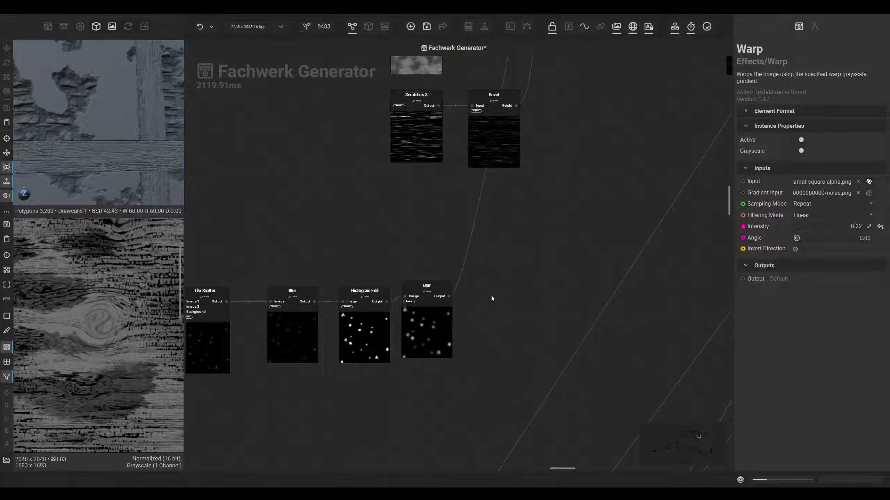
middle_click_drag(491, 296, 464, 324)
left_click_drag(423, 325, 346, 455)
left_click_drag(390, 135, 409, 161)
left_click(445, 213)
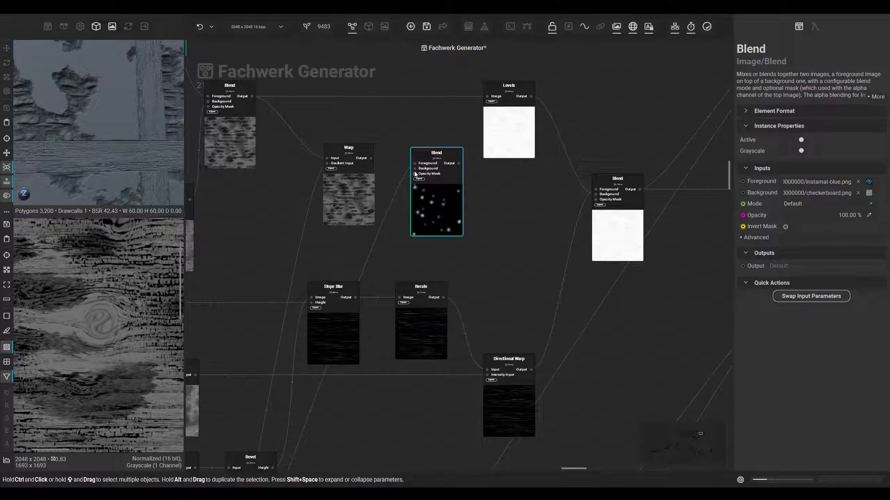
left_click(414, 170)
left_click_drag(418, 173, 373, 157)
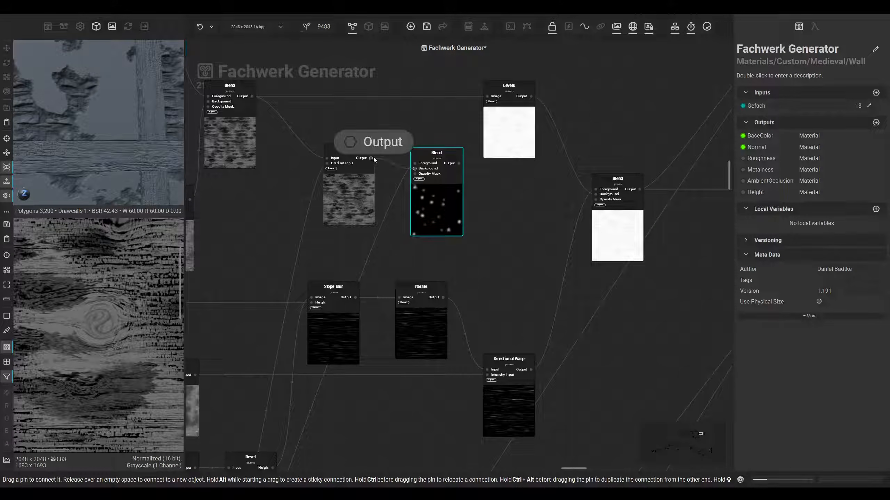
Set the new Blend's Mode to Add and its Opacity to about 41.8%
left_click(800, 205)
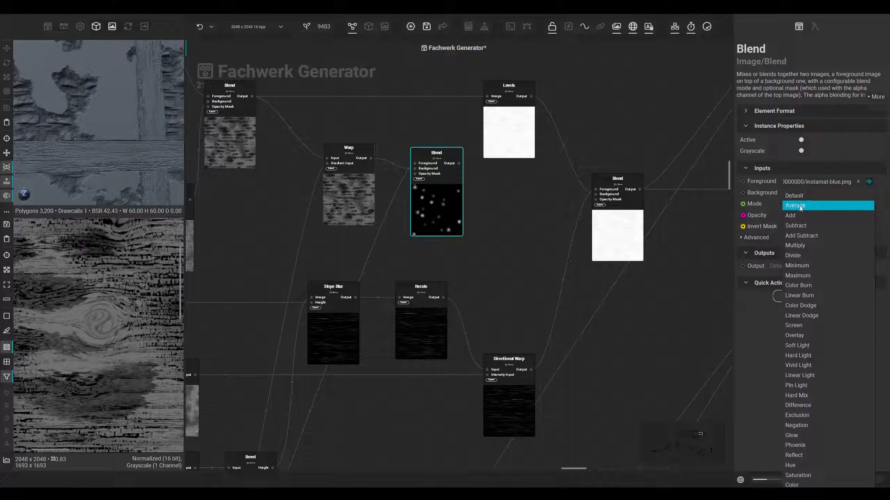
left_click(791, 216)
scroll(109, 322, "up", 1)
mouse_move(816, 215)
left_mouse_down()
mouse_move(801, 214)
mouse_move(817, 211)
left_mouse_up()
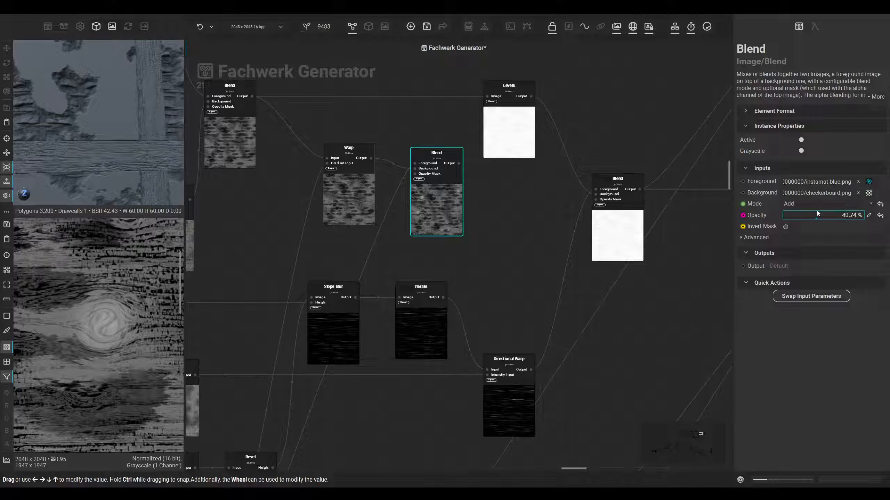
Add a Mask Blur node on the Warp's output and connect the blurred spot mask to its Intensity Mask
scroll(434, 190, "down", 1)
left_click_drag(381, 163, 411, 145)
type("mask")
key("Return")
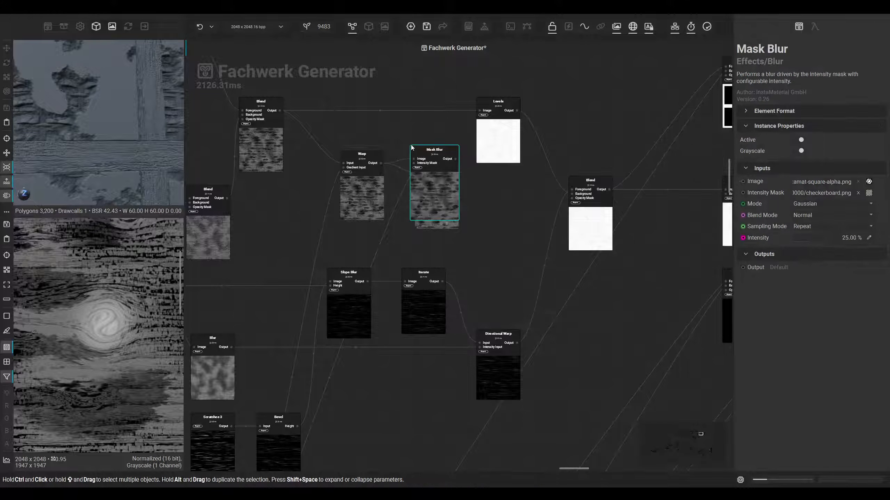
left_click_drag(420, 173, 271, 416)
left_click_drag(244, 367, 241, 368)
Set the Mask Blur's Intensity to 7.19%
middle_click_drag(422, 66, 385, 284)
left_click(404, 193)
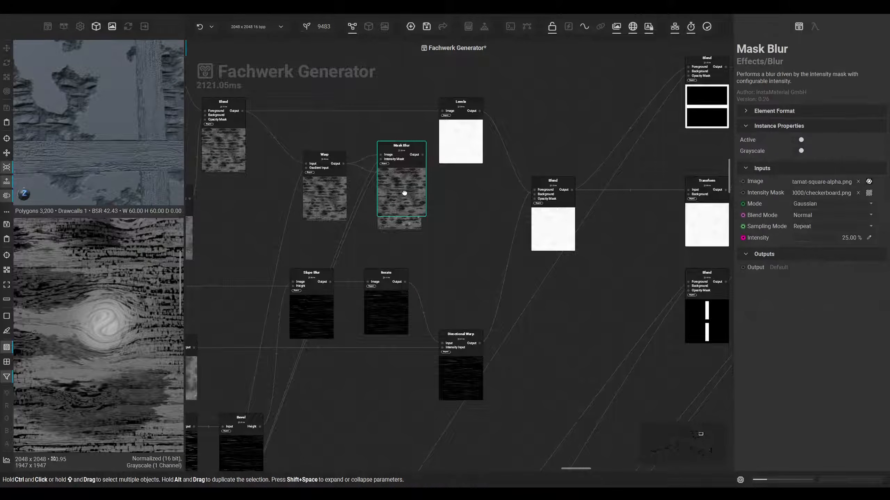
left_click_drag(804, 243, 797, 240)
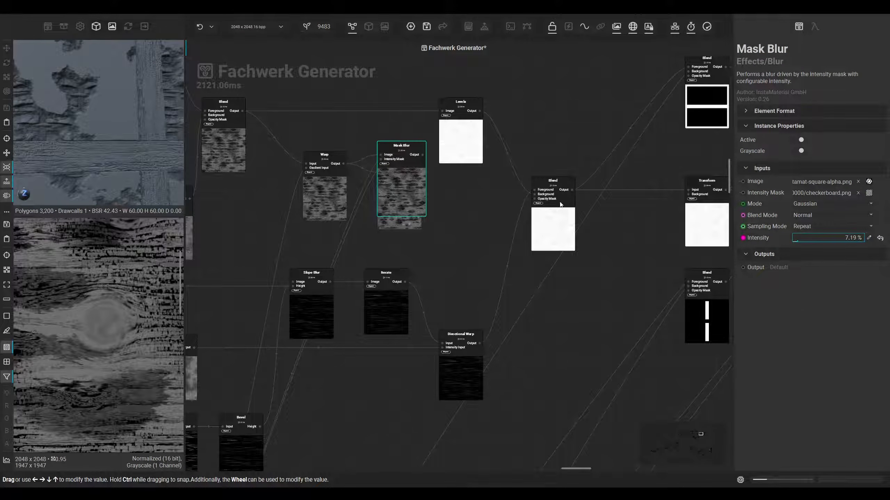
Shift the Levels, Directional Warp and all later nodes away to open space after the Mask Blur
scroll(382, 196, "down", 5)
left_click(358, 199)
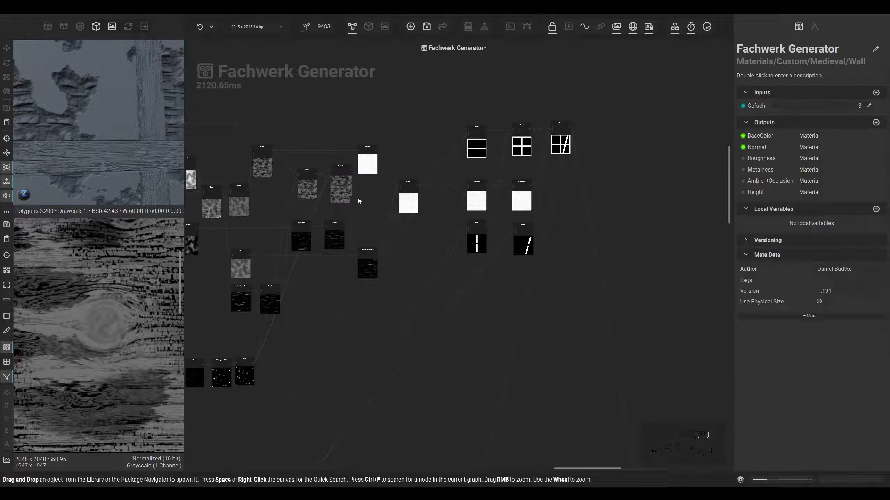
key("ctrl+Right")
key("ctrl+Right")
key("ctrl+Right")
key("ctrl+Right")
key("ctrl+Right")
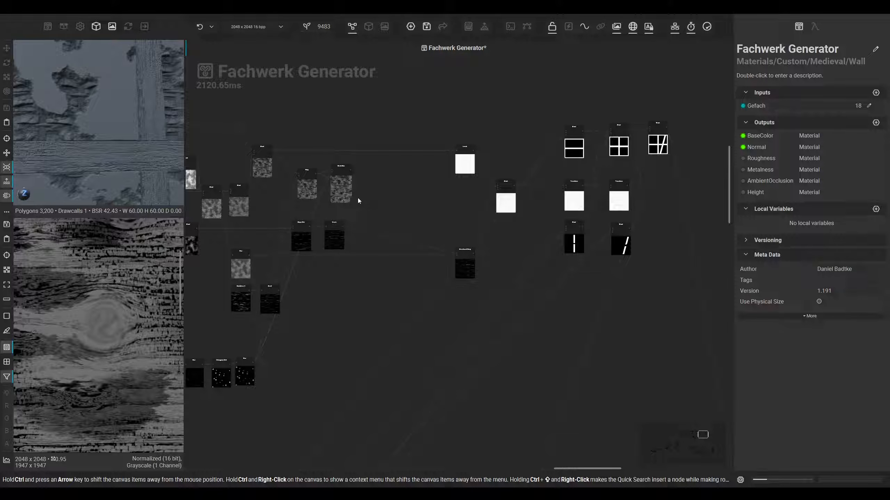
Separate the overlapping Mask Blur and Blend nodes, placing the Blend in the free space before the Levels
scroll(338, 187, "up", 3)
left_click_drag(345, 186, 486, 240)
scroll(345, 193, "up", 3)
scroll(401, 161, "up", 1)
left_click(403, 169)
left_click_drag(403, 178, 382, 178)
left_click(453, 247)
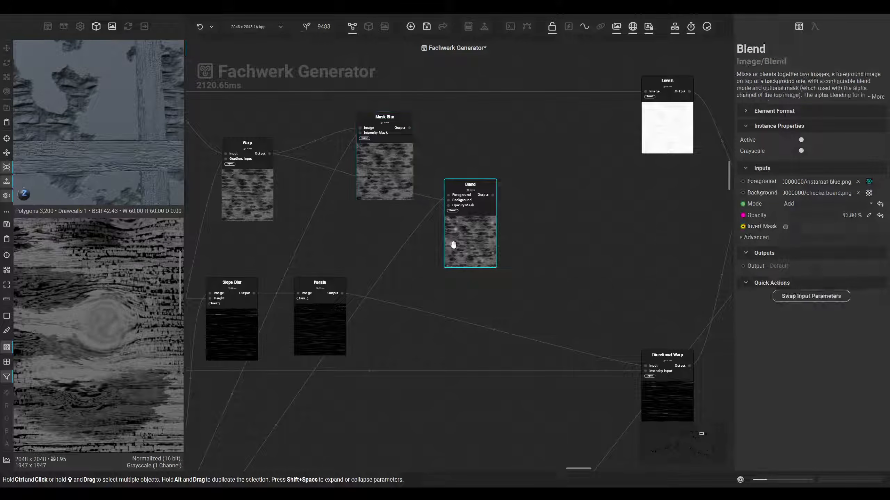
middle_click_drag(452, 245, 419, 278)
Connect the Mask Blur's output to the Blend's Background in place of the Warp
left_click(376, 178)
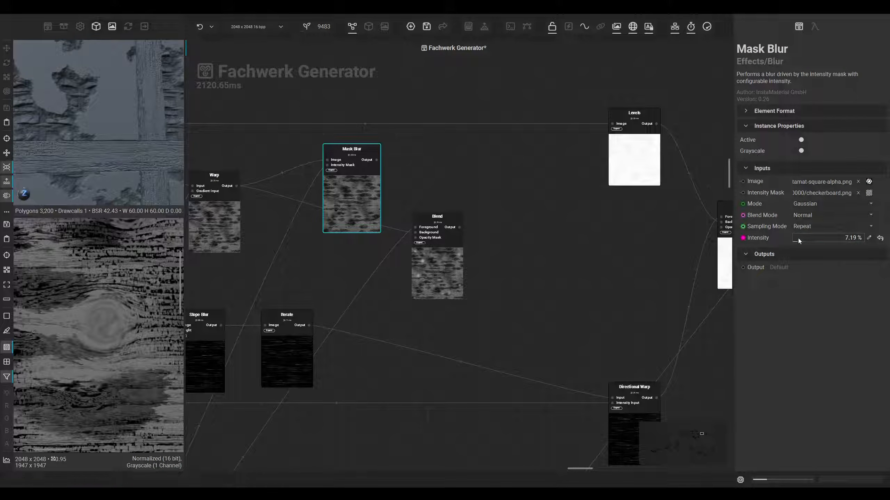
left_click_drag(446, 256, 450, 262)
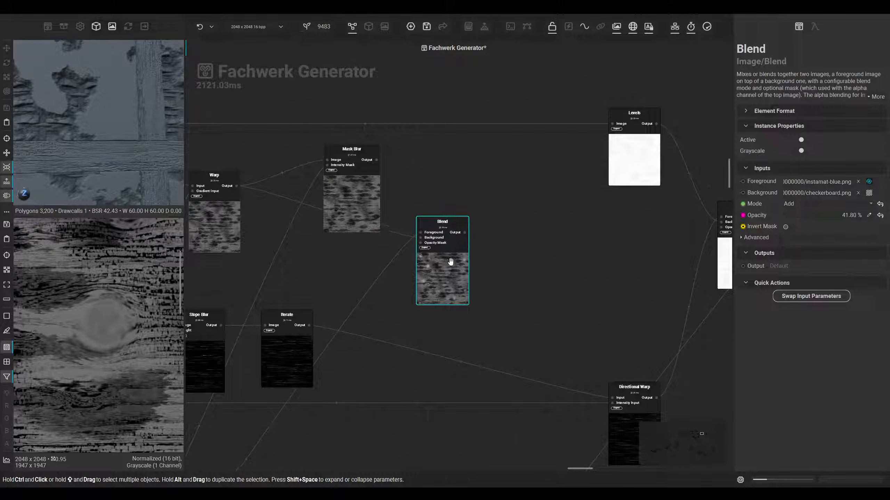
left_click_drag(377, 160, 420, 237)
Connect the Tile Scatter's crack output to the Foreground of the Blend after the Mask Blur
scroll(383, 308, "down", 3)
middle_click_drag(305, 421, 522, 179)
scroll(390, 290, "up", 3)
middle_click_drag(274, 295, 361, 295)
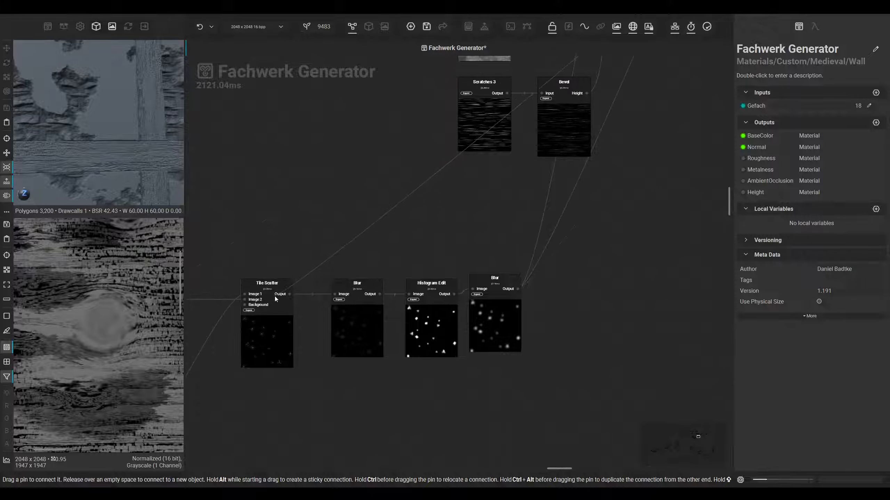
middle_click_drag(499, 280, 336, 497)
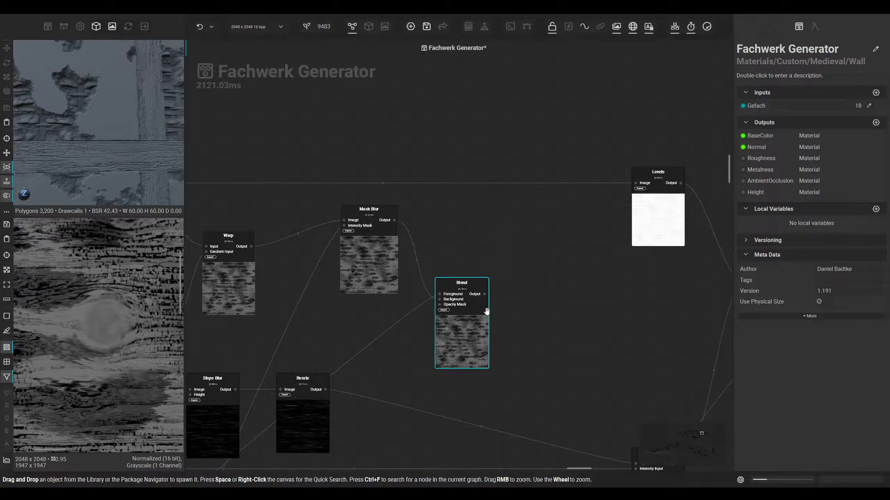
Set that Blend's Mode to Screen and its Opacity to 34.39%
left_click(475, 333)
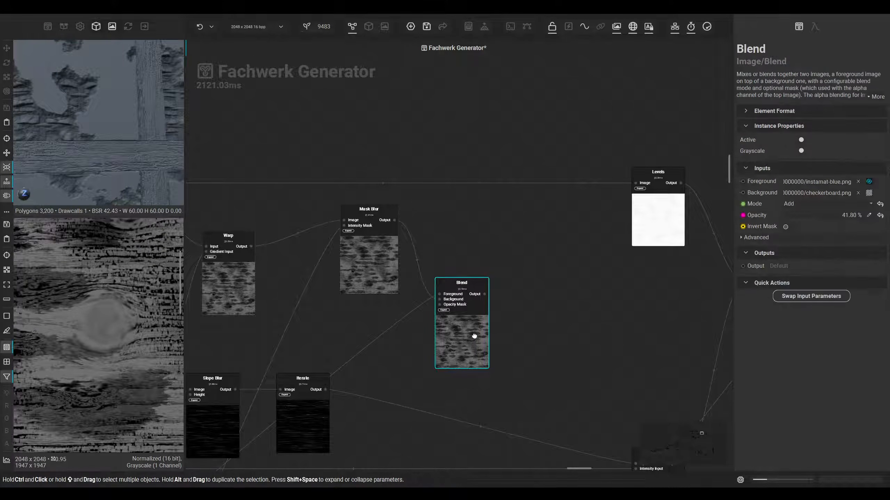
left_click(798, 206)
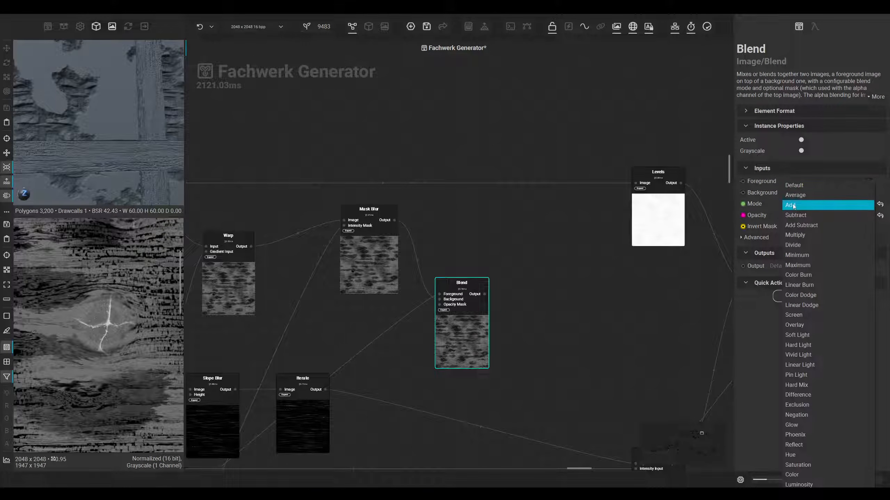
left_click(812, 315)
mouse_move(809, 217)
left_mouse_down()
mouse_move(794, 218)
mouse_move(811, 216)
left_mouse_up()
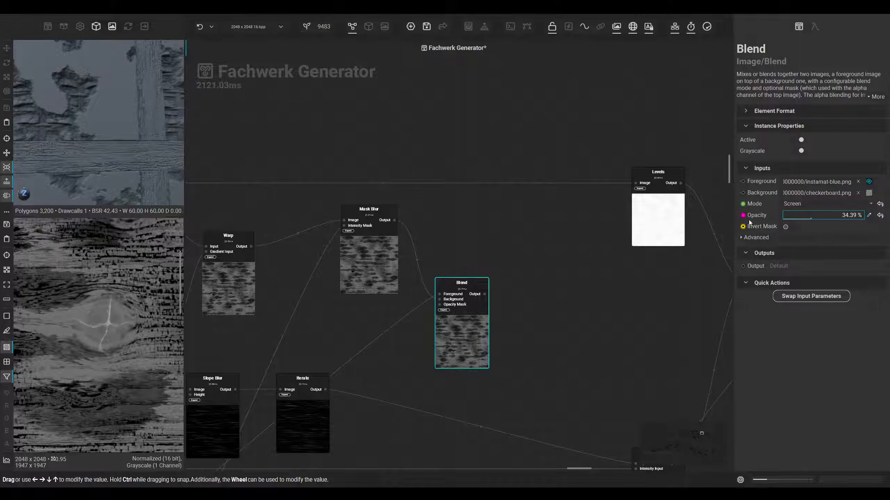
Connect the Blend's output to the Levels' Image input and inspect the beams in the enlarged 3D view
middle_click_drag(558, 249, 510, 267)
left_click_drag(436, 312, 586, 204)
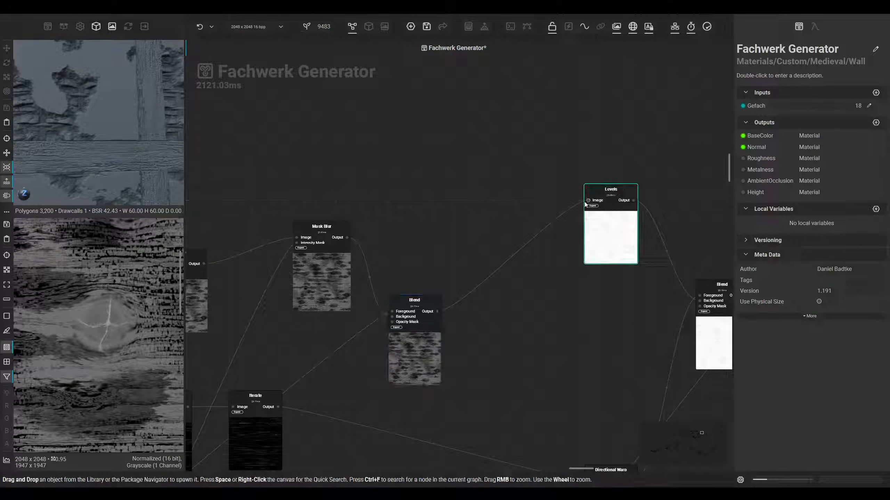
left_click(368, 27)
left_click_drag(290, 228, 345, 230, "alt")
scroll(103, 130, "down", 2)
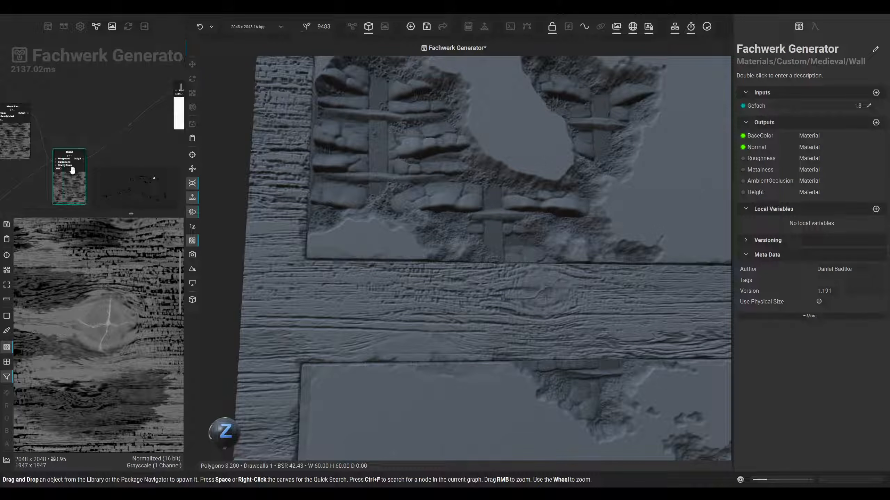
Change the crack Blend's Mode to Subtract and check the beams across the 3D wall
left_click(64, 180)
left_click(796, 205)
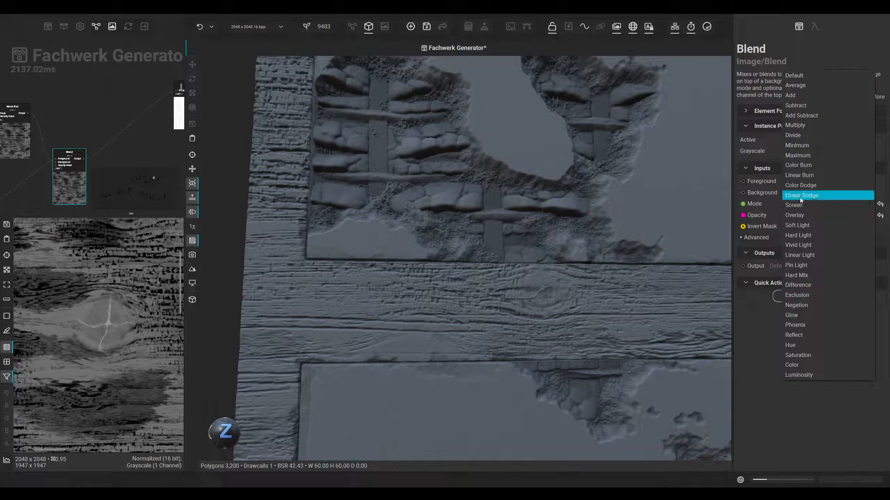
left_click(799, 106)
middle_click_drag(630, 292, 433, 348)
scroll(431, 353, "down", 3)
scroll(98, 139, "down", 3)
Set the Scale of the Tile Scatter that distributes the cracks to 0.31
middle_click_drag(98, 140, 101, 107)
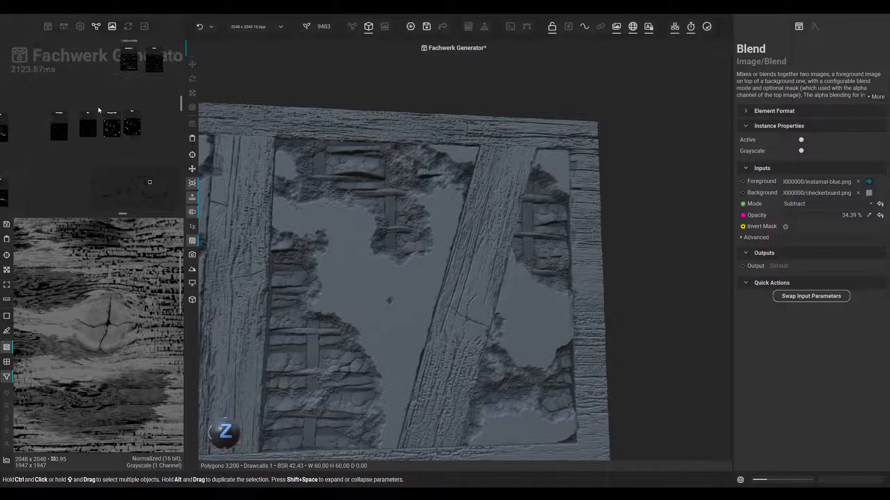
middle_click_drag(68, 161, 152, 134)
scroll(117, 127, "up", 5)
left_click(64, 133)
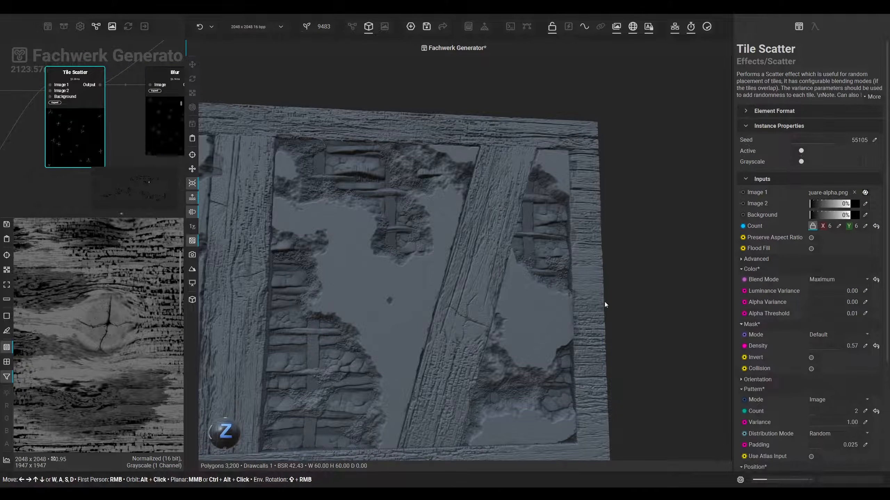
scroll(756, 375, "down", 5)
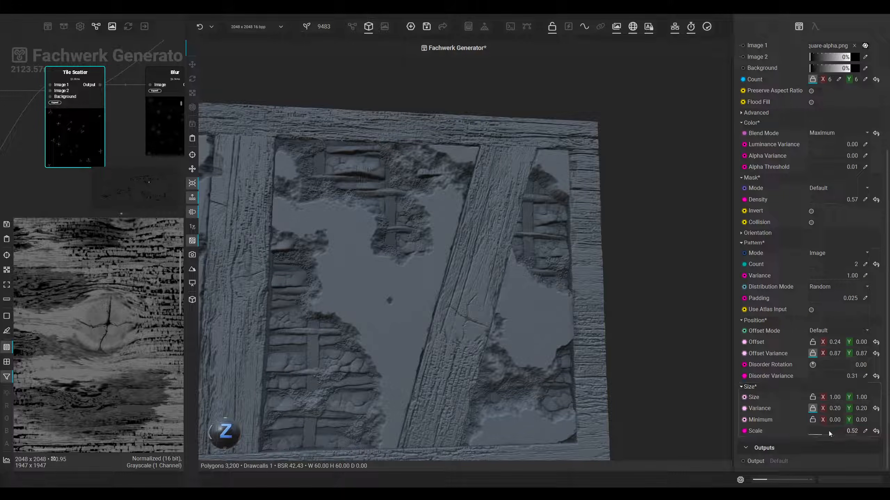
left_click_drag(815, 433, 816, 432)
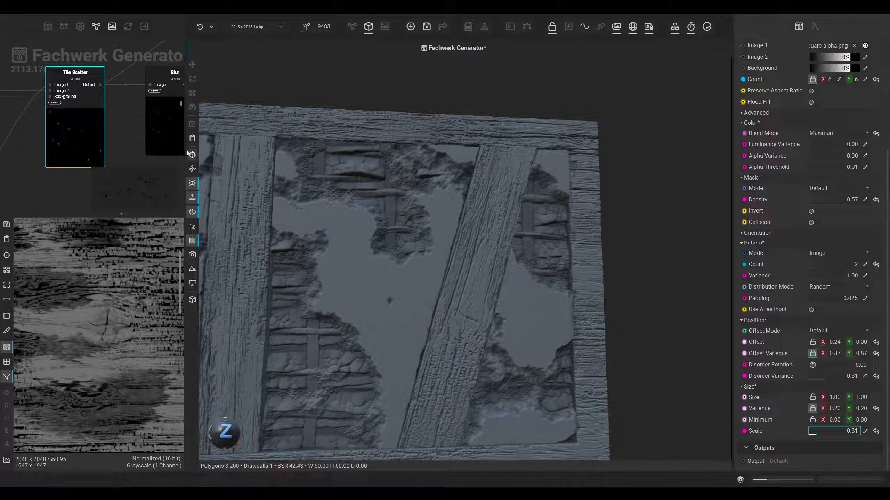
Try a different Opacity on the Multiply Blend that feeds cracks into the Tile Scatter
scroll(53, 128, "down", 2)
middle_click_drag(52, 128, 132, 130)
left_click(78, 133)
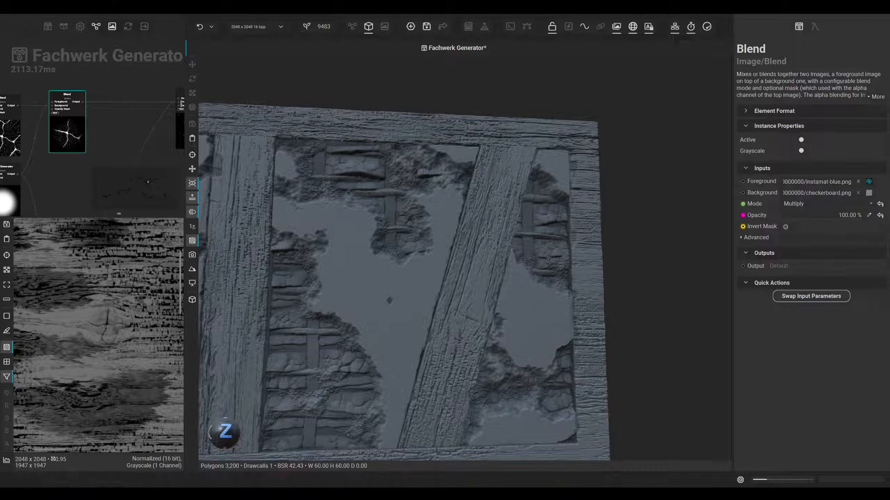
left_click_drag(837, 218, 828, 218)
Preview the output of the Blend that combines the radial cracks before the Tile Scatter
middle_click_drag(94, 138, 79, 115)
scroll(153, 119, "down", 3)
scroll(97, 113, "up", 3)
double_click(48, 139)
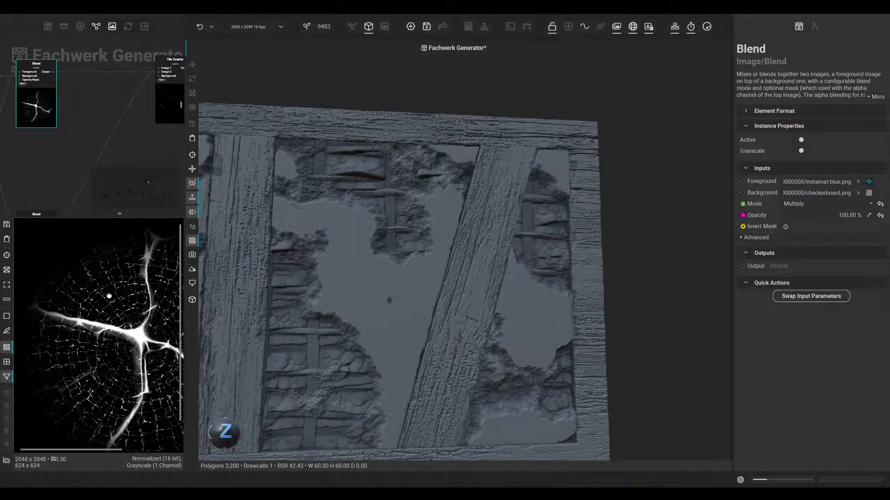
scroll(466, 327, "up", 3)
Add a Levels node after Cracks Organic and lower its white output level to under half
middle_click_drag(19, 151, 160, 125)
left_click_drag(80, 135, 32, 135)
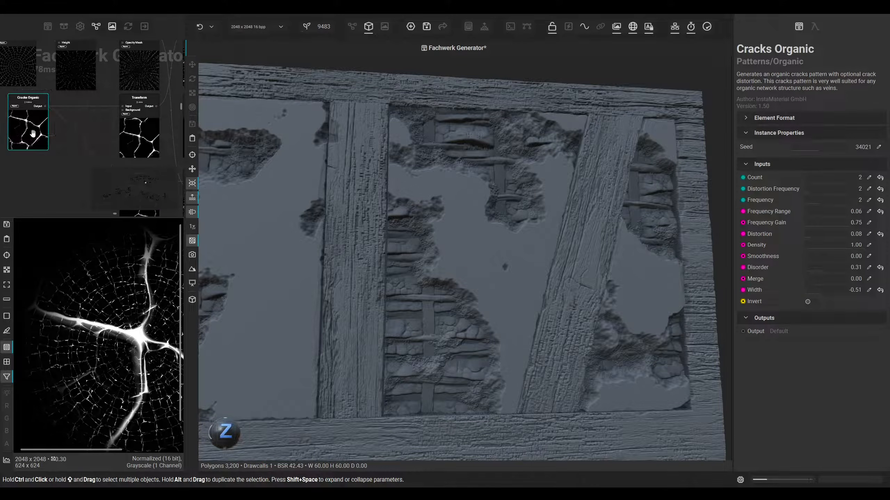
left_click_drag(41, 105, 82, 120)
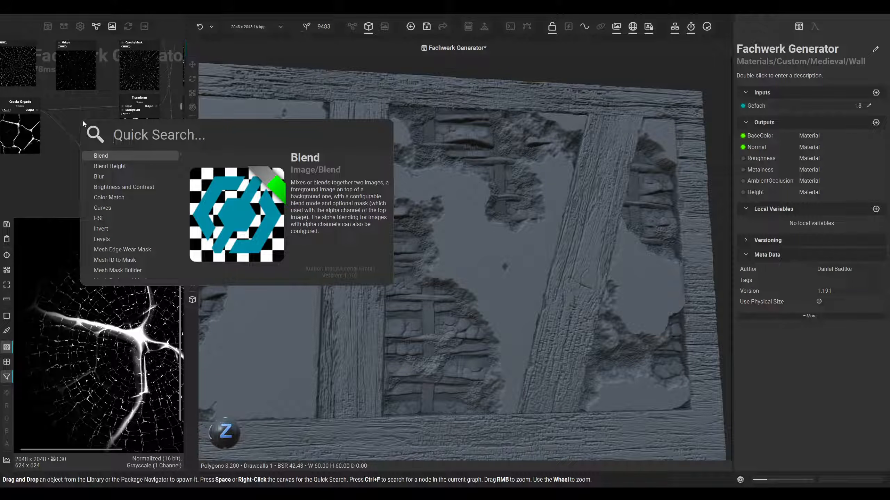
type("leve")
key("Return")
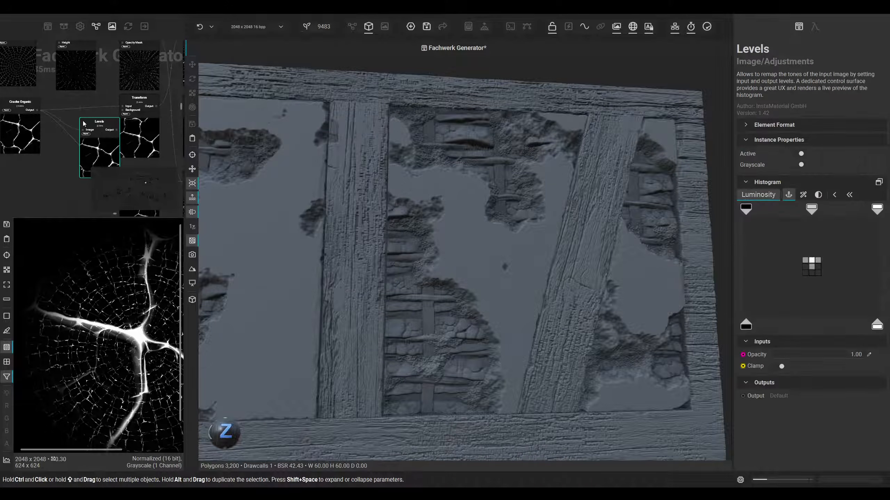
scroll(84, 124, "up", 3)
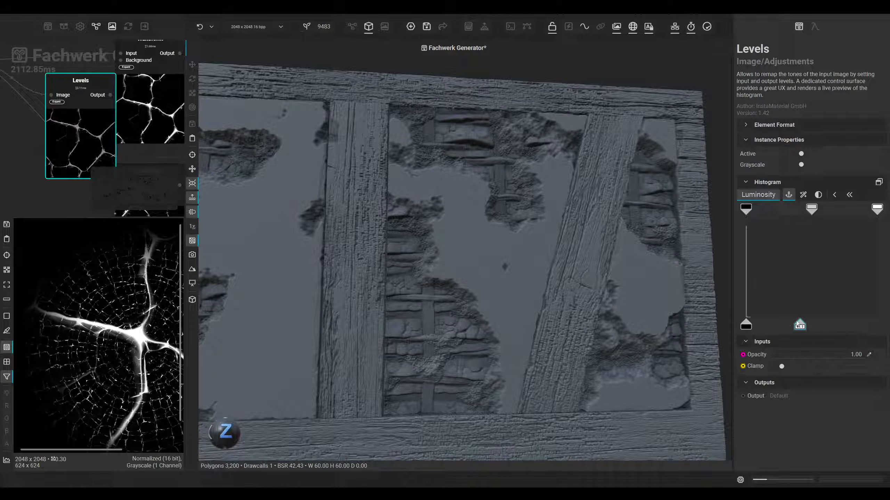
left_click_drag(797, 322, 796, 322)
Move the Cracks Organic's downstream connections to the new Levels' output and check the beams in 3D
scroll(143, 147, "down", 3)
left_click_drag(21, 99, 54, 112, "ctrl")
middle_click_drag(582, 297, 543, 291)
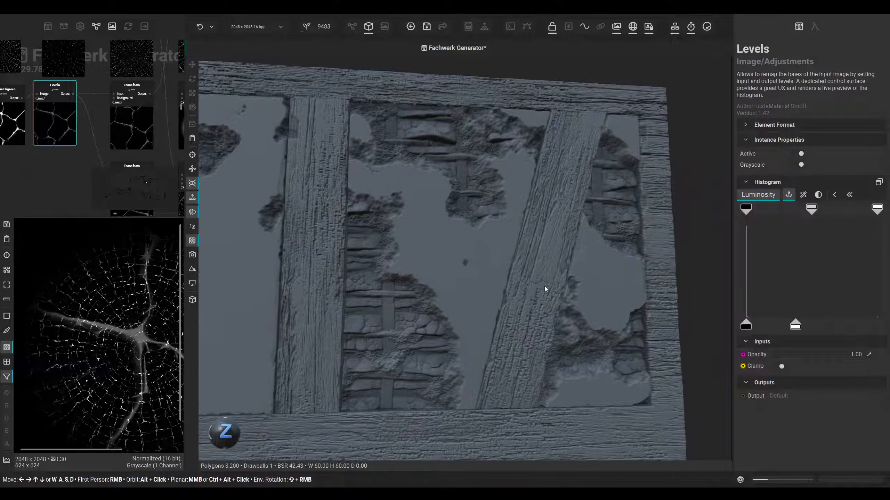
Set the Opacity of the Subtract Blend that applies the cracks to 78.31 % and check the beams in 3D
scroll(544, 292, "up", 2)
middle_click_drag(156, 121, 50, 124)
scroll(84, 112, "down", 3)
middle_click_drag(143, 81, 18, 160)
middle_click_drag(161, 94, 56, 151)
middle_click_drag(91, 128, 83, 131)
left_click(80, 136)
left_click_drag(817, 217, 847, 219)
middle_click_drag(521, 262, 400, 177)
scroll(427, 216, "down", 4)
middle_click_drag(450, 252, 445, 235)
scroll(87, 123, "down", 4)
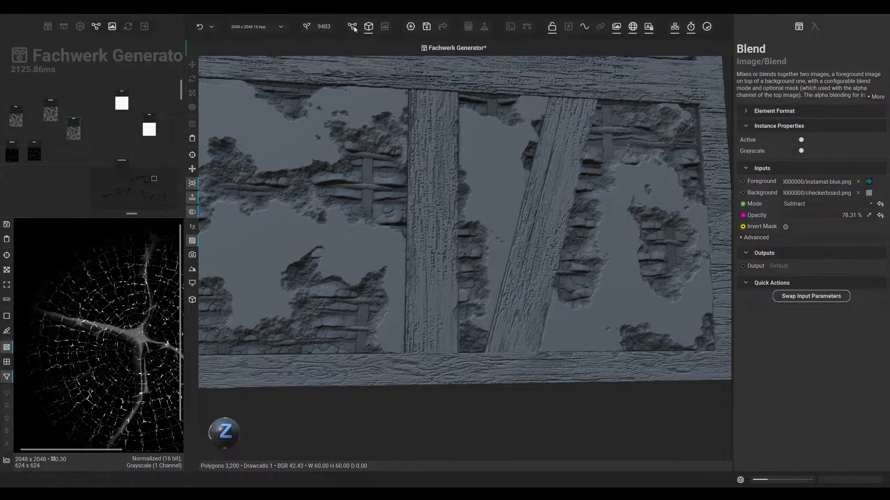
Show the node graph in the main view and examine the outputs of the Blur and Histogram Edit nodes after the Tile Scatter
left_click(354, 28)
middle_click_drag(410, 326, 388, 269)
scroll(388, 269, "up", 5)
middle_click_drag(369, 218, 360, 190)
scroll(345, 231, "down", 1)
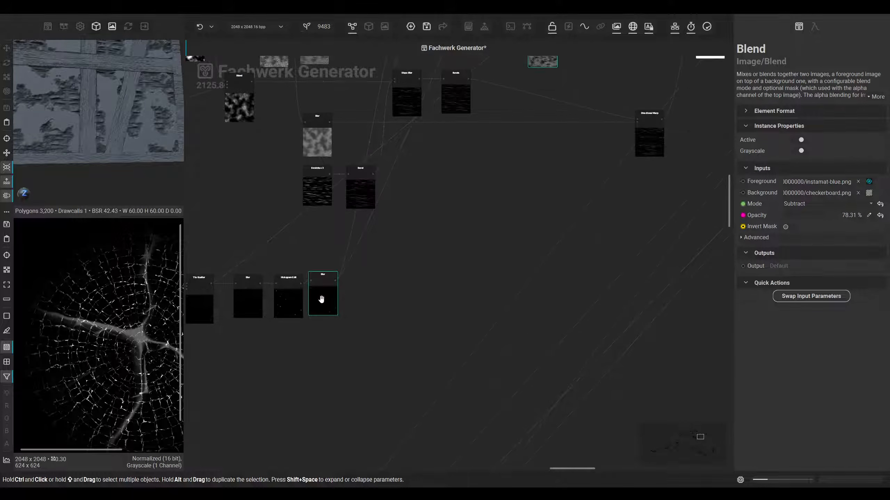
left_click(319, 303)
middle_click_drag(332, 327, 362, 361)
left_click_drag(350, 333, 353, 333)
left_click(317, 326)
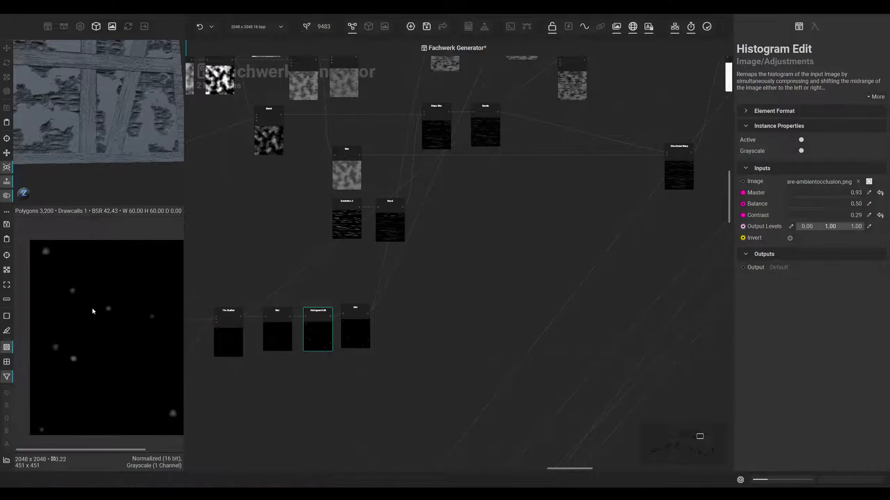
scroll(72, 264, "up", 4)
middle_click_drag(111, 356, 95, 335)
left_click(269, 343)
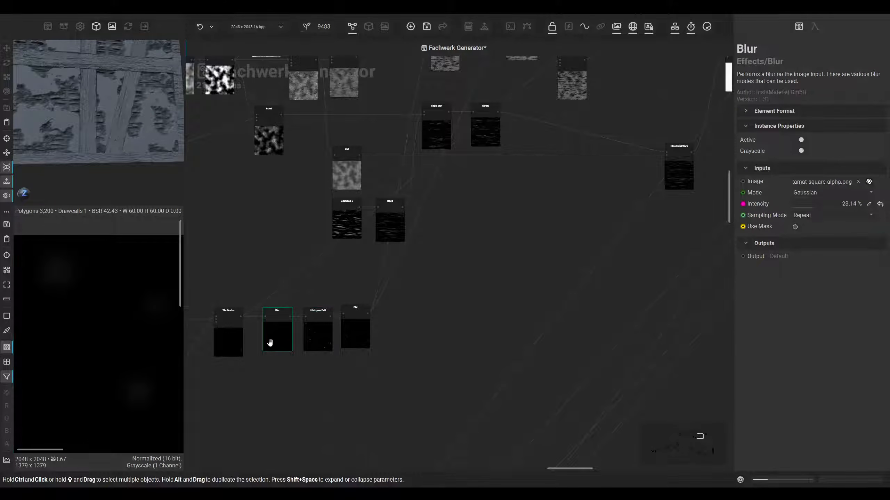
Preview the Tile Scatter output and examine the scattered radial cracks up close
middle_click_drag(251, 369, 279, 342)
left_click(264, 324)
scroll(61, 271, "up", 5)
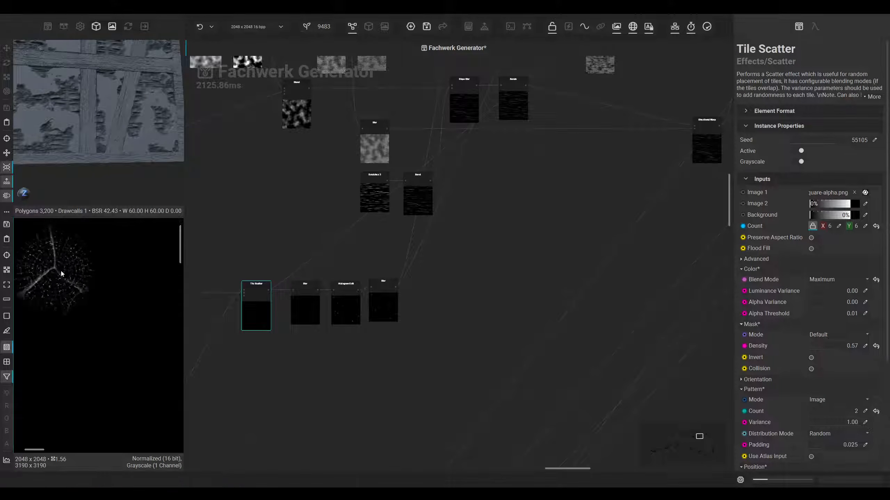
scroll(267, 340, "down", 3)
scroll(111, 321, "down", 5)
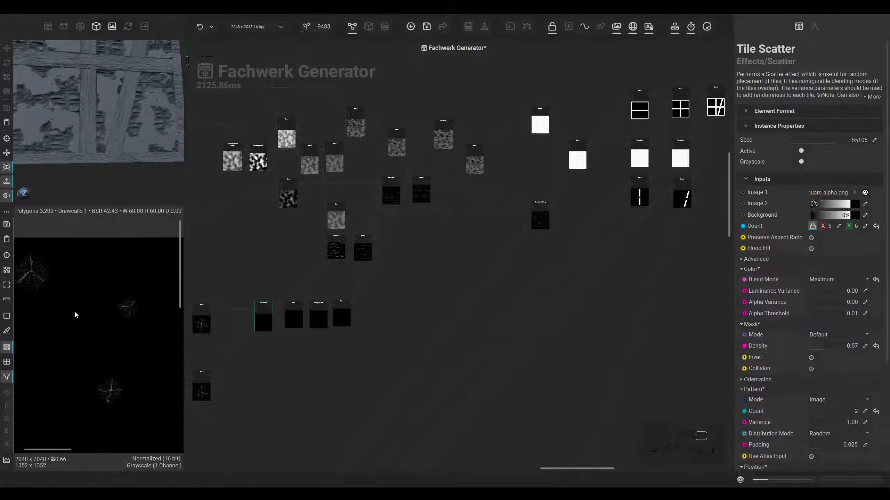
middle_click_drag(72, 307, 111, 350)
middle_click_drag(251, 400, 234, 399)
middle_click_drag(262, 351, 320, 361)
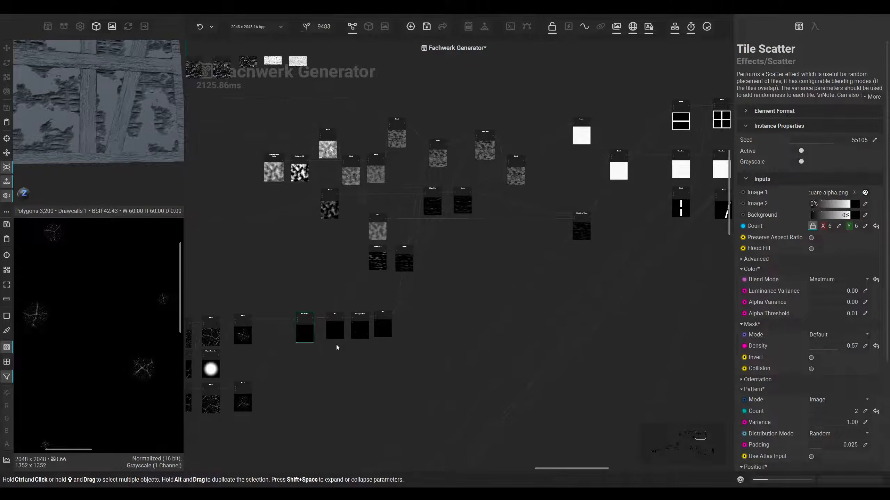
Move the Blur, Histogram Edit and second Blur nodes together farther away from the Tile Scatter to free up space
scroll(337, 346, "up", 2)
left_click_drag(415, 346, 333, 314)
left_click_drag(334, 321, 381, 321)
Set MSAA in the Tile Scatter's advanced options to 8 Samples while previewing a single crack up close
middle_click_drag(103, 329, 1, 258)
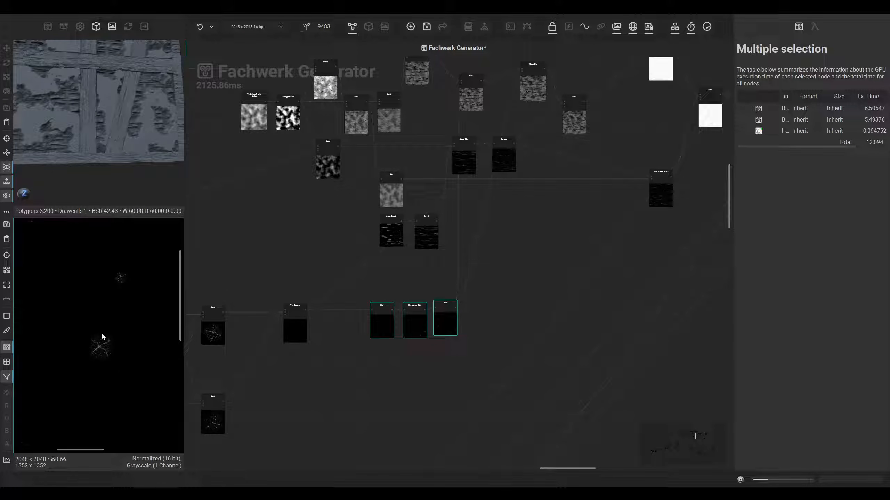
scroll(111, 370, "up", 5)
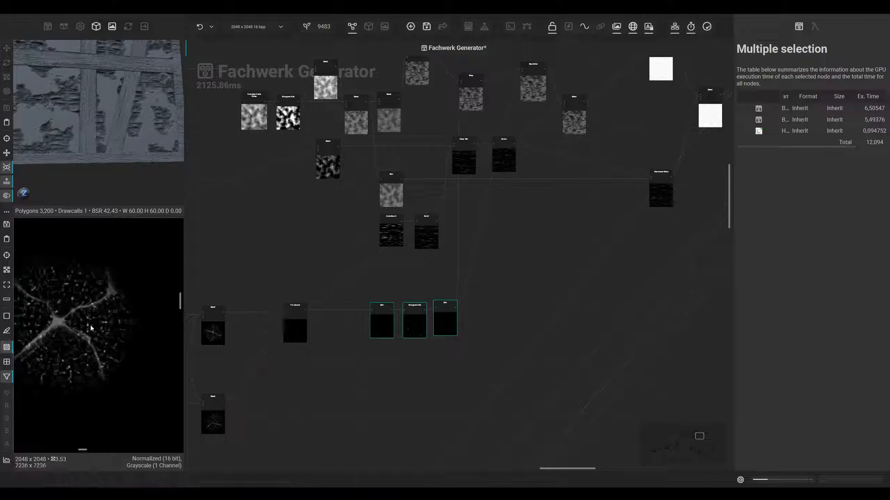
scroll(305, 355, "up", 3)
left_click(294, 338)
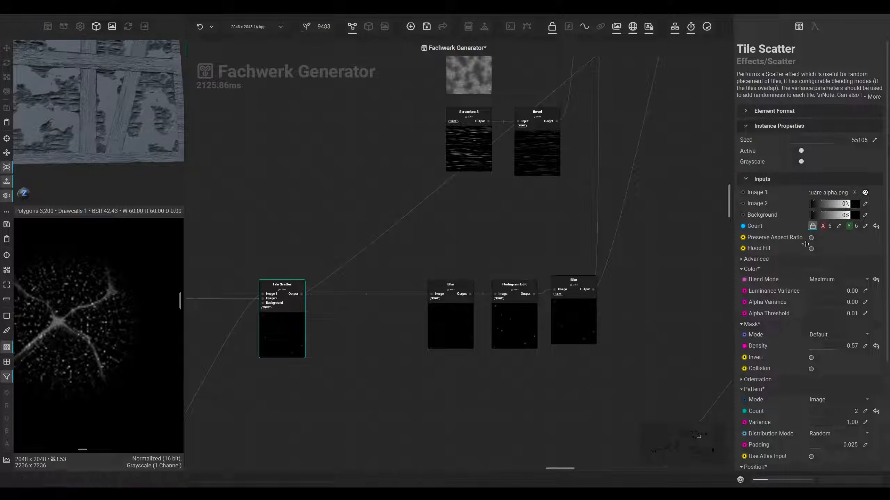
left_click(757, 259)
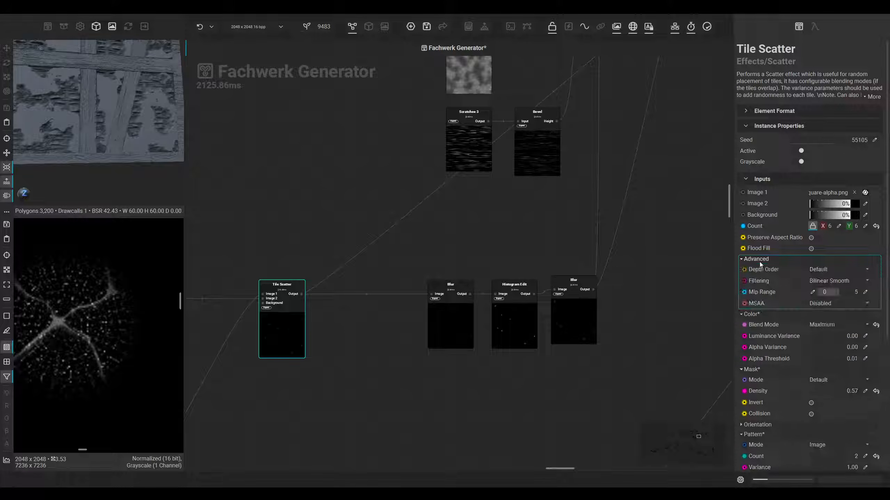
left_click(827, 304)
left_click(825, 325)
left_click(825, 305)
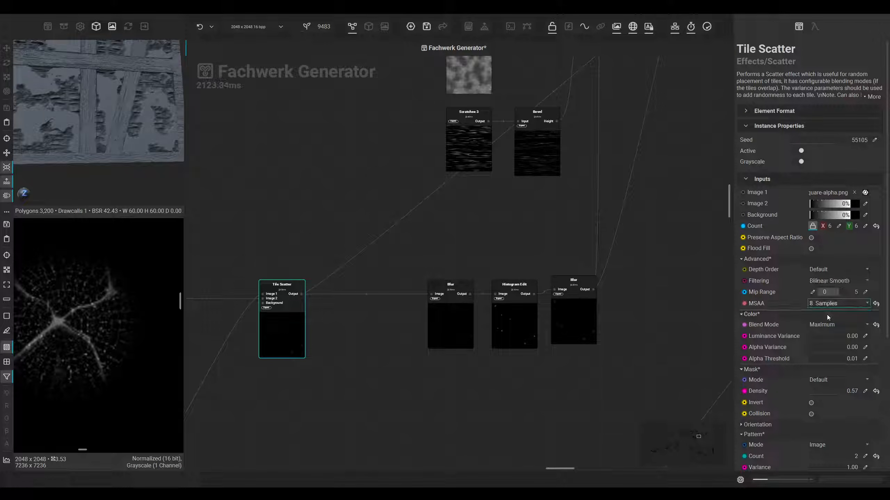
Try 4 Samples for the Tile Scatter's MSAA, return it to 8 Samples and examine the crack preview
left_click(829, 304)
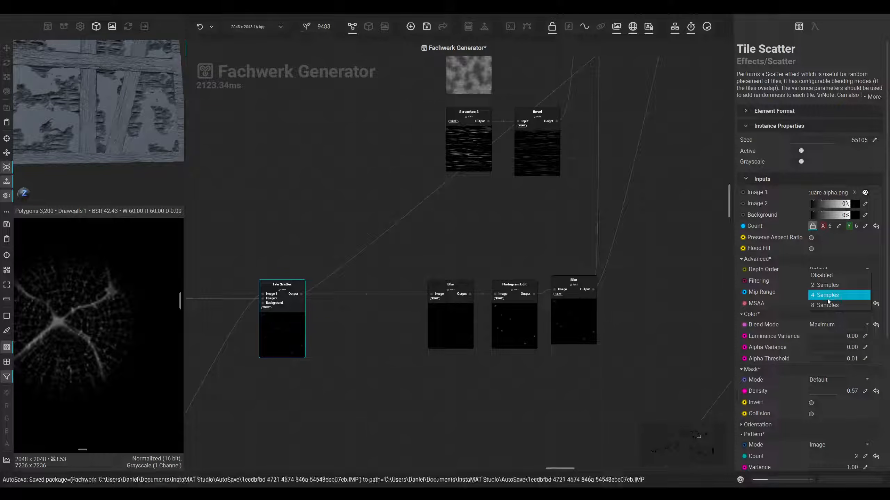
left_click(827, 299)
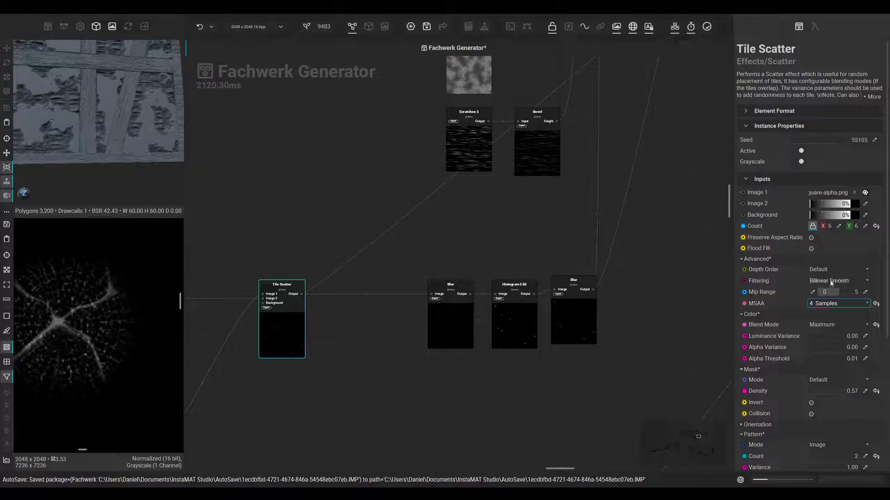
left_click(819, 304)
left_click(823, 315)
scroll(259, 310, "up", 3)
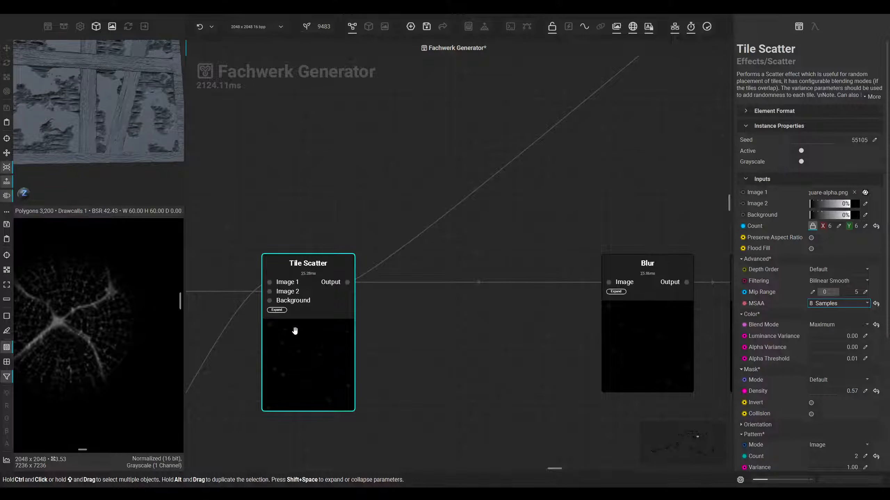
scroll(148, 326, "down", 2)
scroll(89, 318, "up", 3)
scroll(93, 319, "down", 4)
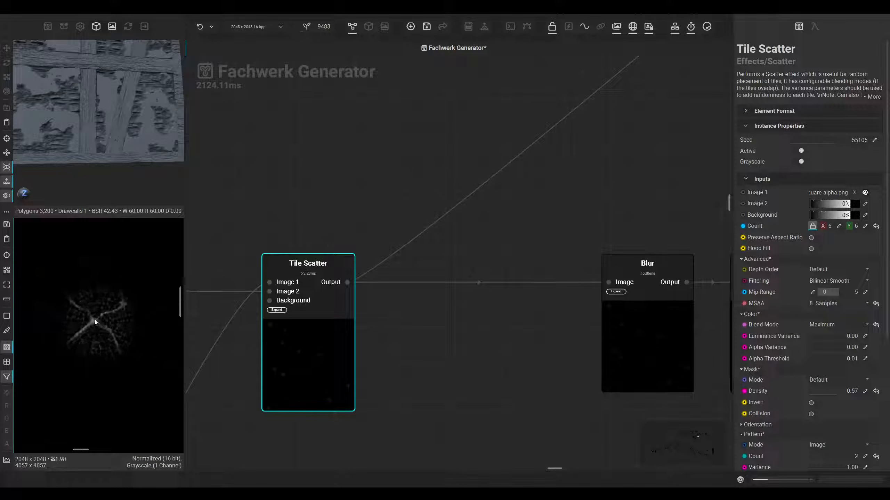
scroll(391, 347, "up", 1)
scroll(391, 347, "down", 1)
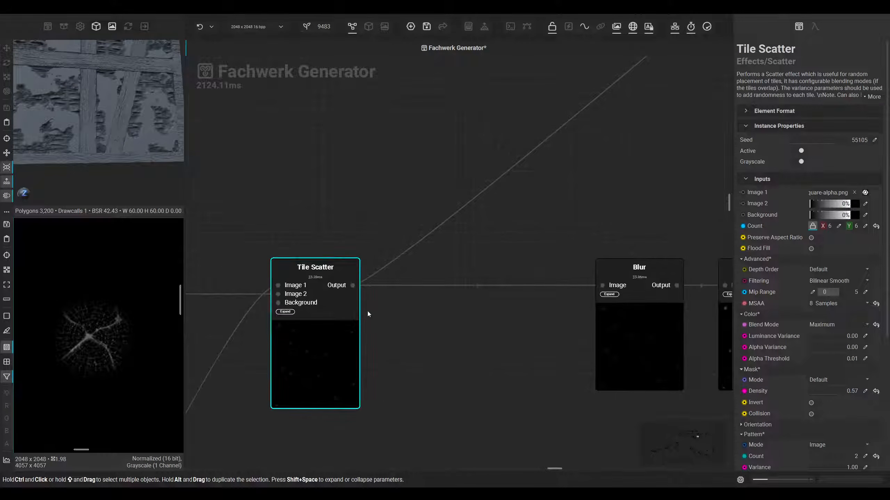
left_click_drag(352, 285, 435, 253)
type("level")
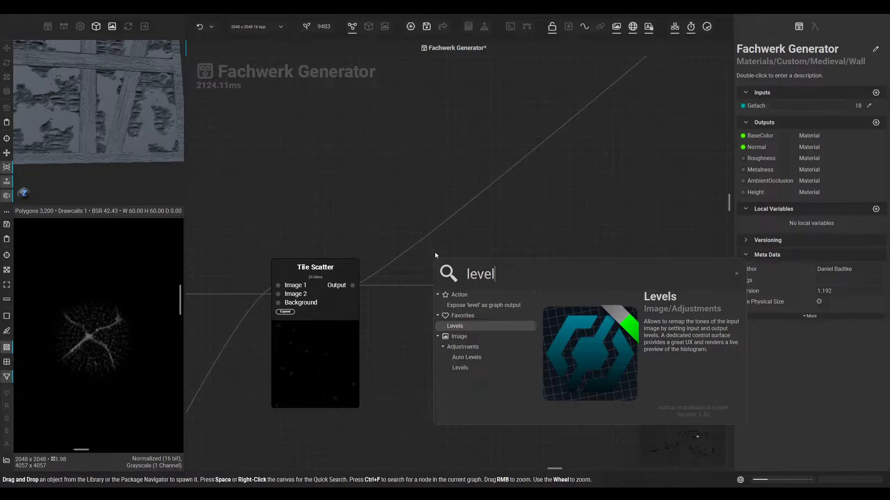
key("Return")
left_click_drag(491, 339, 456, 228)
left_click(803, 196)
key("Delete")
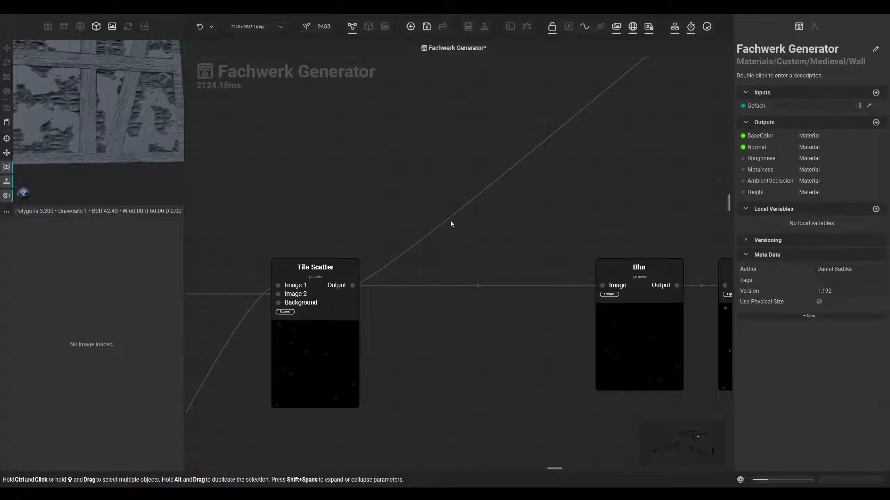
Add a Directional Warp node fed by the Tile Scatter's output
scroll(449, 301, "down", 2)
left_click(542, 324)
left_click_drag(326, 289, 371, 307)
type("dire")
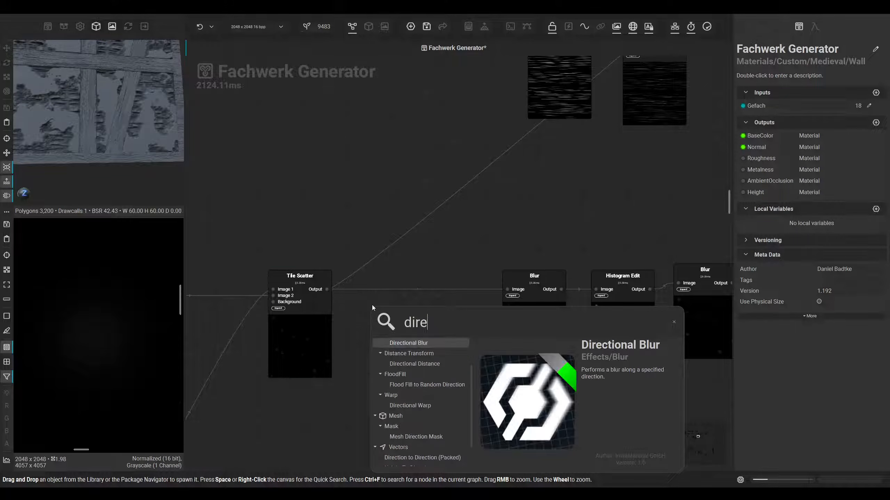
key("Down")
key("Down")
key("Down")
key("Down")
key("Down")
key("Down")
key("Return")
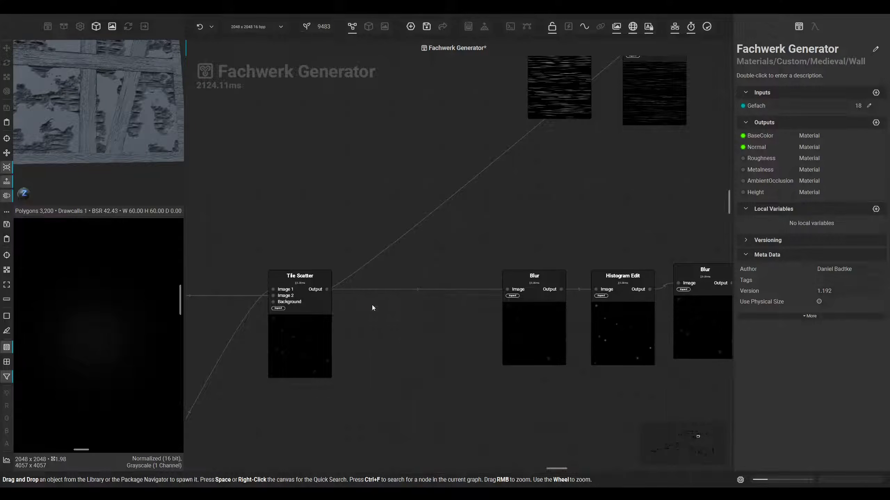
Connect the output of the Perlin Noise below the horizontal stripes' Levels node to the new Directional Warp's Intensity Input
scroll(379, 307, "down", 6)
middle_click_drag(331, 258, 490, 272)
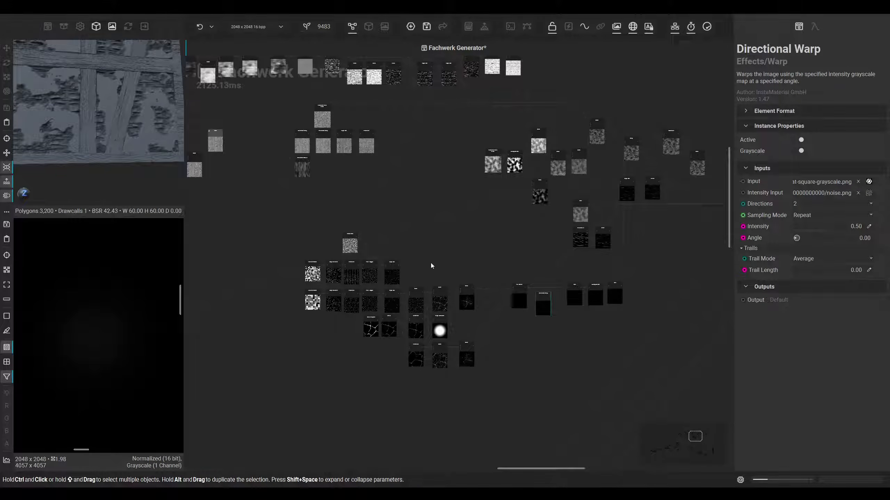
scroll(330, 239, "up", 6)
middle_click_drag(348, 249, 367, 288)
scroll(385, 333, "down", 2)
middle_click_drag(388, 334, 532, 445)
middle_click_drag(256, 345, 600, 365)
middle_click_drag(320, 305, 437, 349)
scroll(437, 349, "down", 3)
middle_click_drag(537, 293, 656, 246)
middle_click_drag(399, 320, 453, 299)
middle_click_drag(348, 377, 389, 270)
middle_click_drag(403, 360, 441, 267)
scroll(440, 267, "down", 3)
middle_click_drag(347, 345, 437, 237)
middle_click_drag(379, 331, 466, 262)
scroll(366, 294, "up", 6)
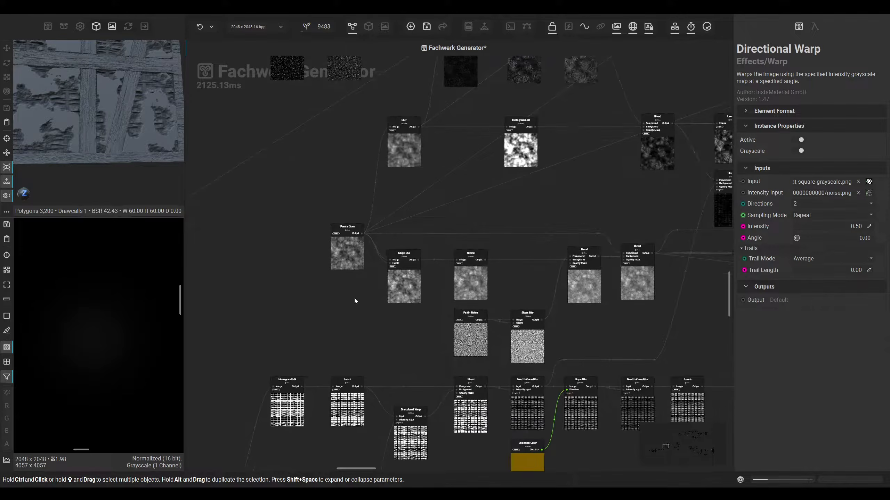
middle_click_drag(367, 246, 417, 179)
scroll(417, 179, "down", 3)
middle_click_drag(312, 290, 476, 265)
middle_click_drag(320, 368, 504, 354)
middle_click_drag(395, 389, 570, 307)
scroll(410, 293, "up", 12)
scroll(371, 330, "down", 1)
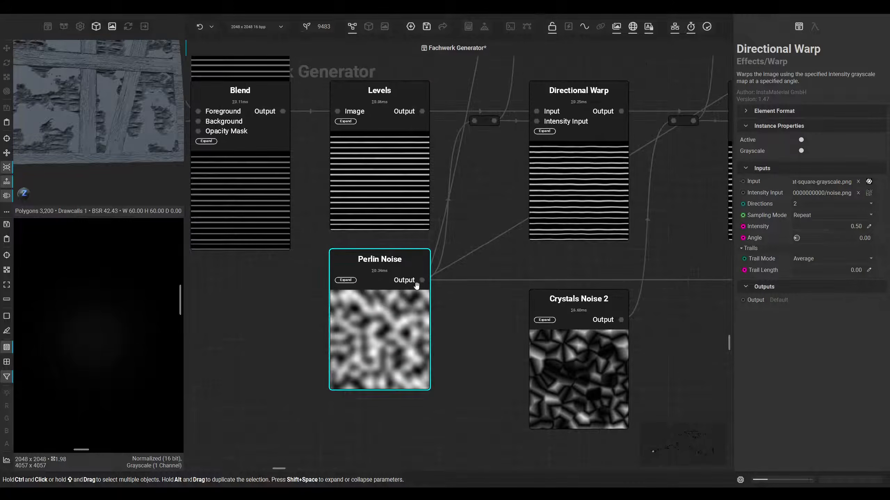
left_click(422, 280)
scroll(445, 281, "down", 6)
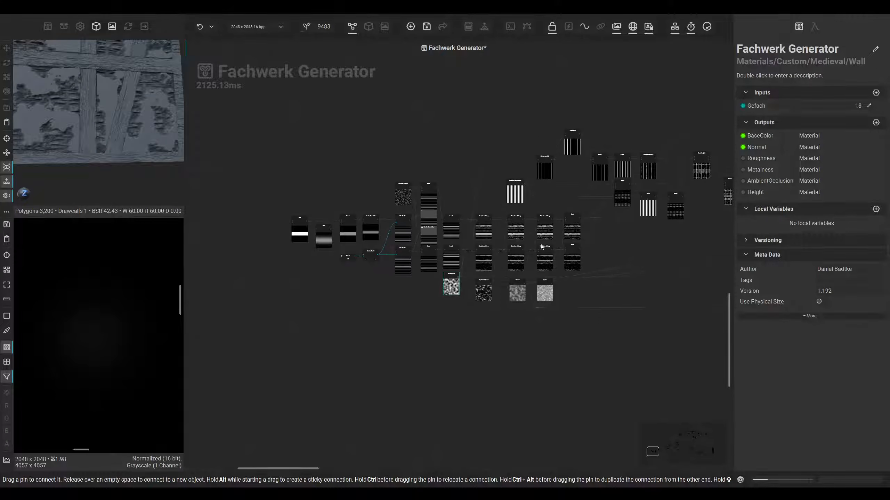
left_click_drag(795, 130, 574, 159)
scroll(717, 116, "down", 3)
middle_click_drag(574, 159, 528, 202)
scroll(367, 228, "up", 6)
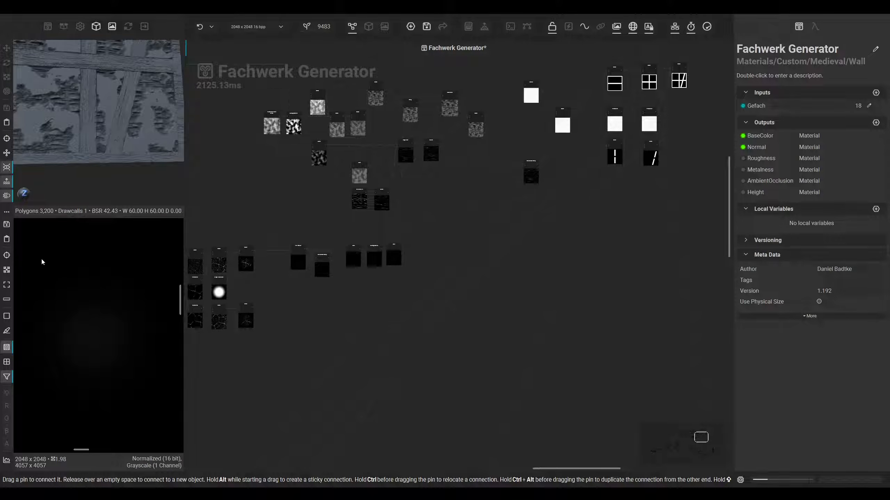
scroll(301, 292, "up", 5)
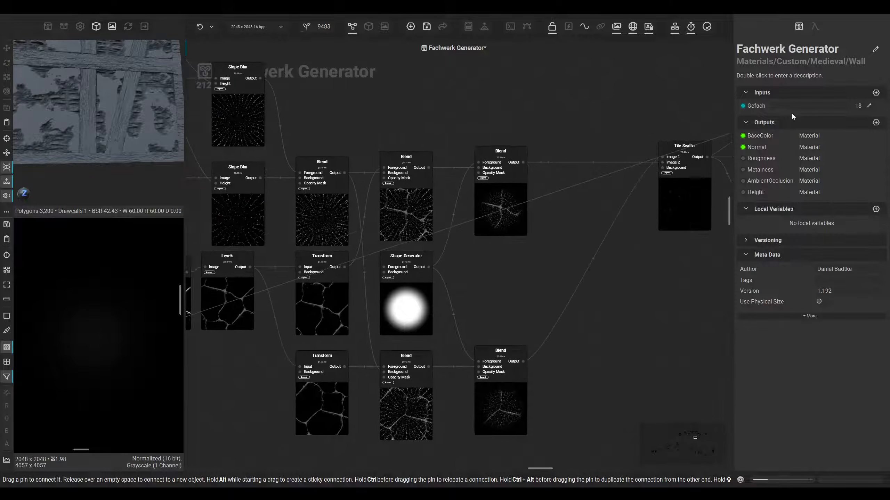
left_click_drag(784, 69, 437, 257)
scroll(575, 241, "up", 2)
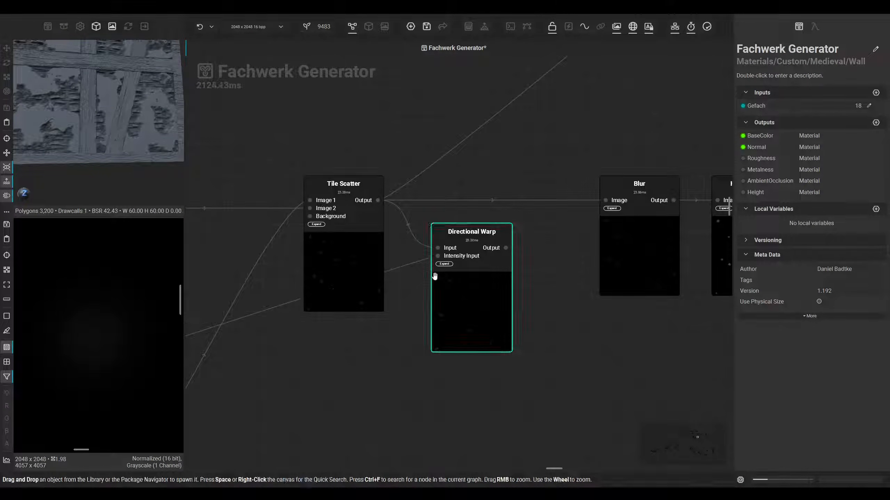
Preview the Directional Warp's output and set its Directions to 1 and its Intensity to 0.21
left_click(447, 300)
scroll(105, 322, "down", 3)
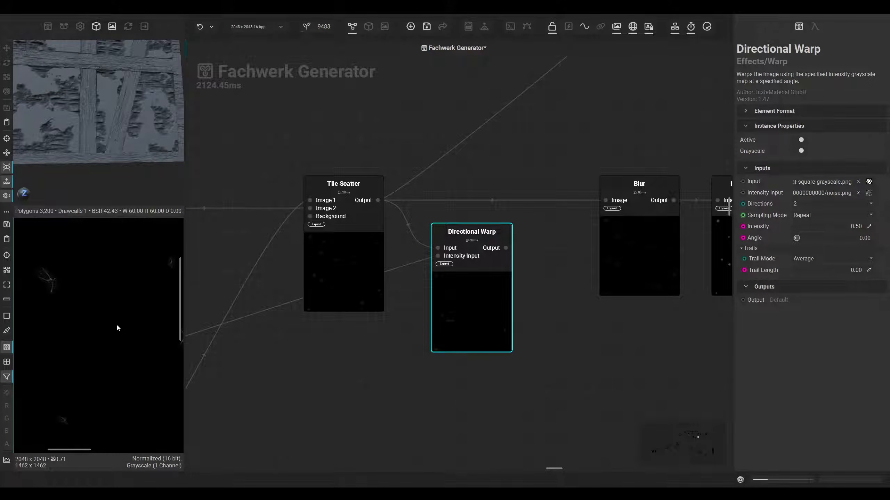
scroll(102, 308, "up", 1)
left_click(811, 206)
left_click(809, 195)
middle_click_drag(117, 300, 123, 300)
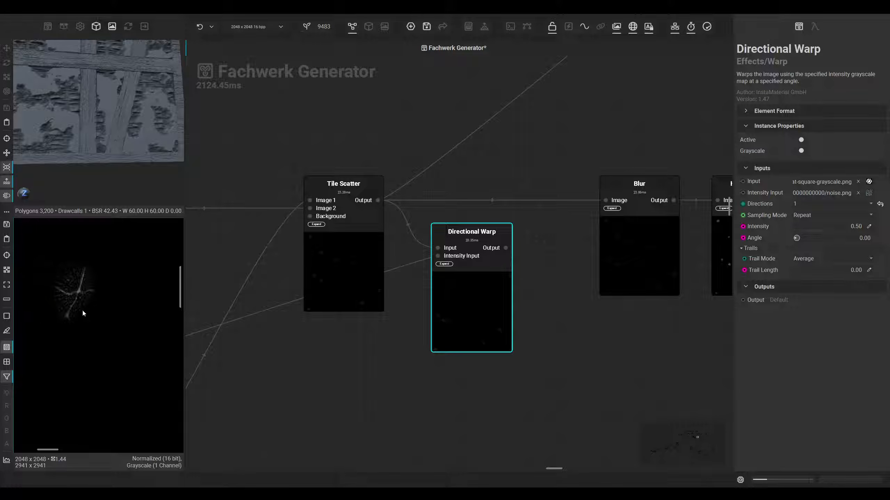
scroll(87, 312, "down", 2)
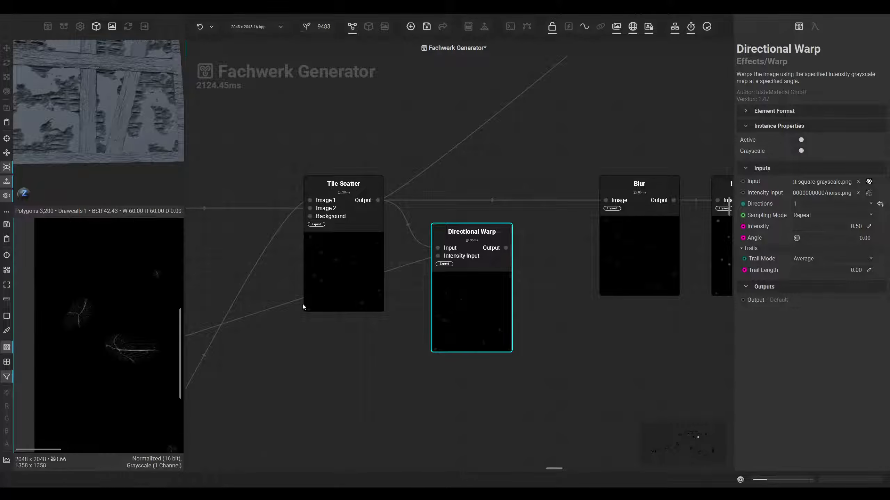
left_click_drag(814, 226, 806, 220)
Insert a Safe Transform node into the connection between the Perlin Noise and the Directional Warp
left_click(278, 306)
key("space")
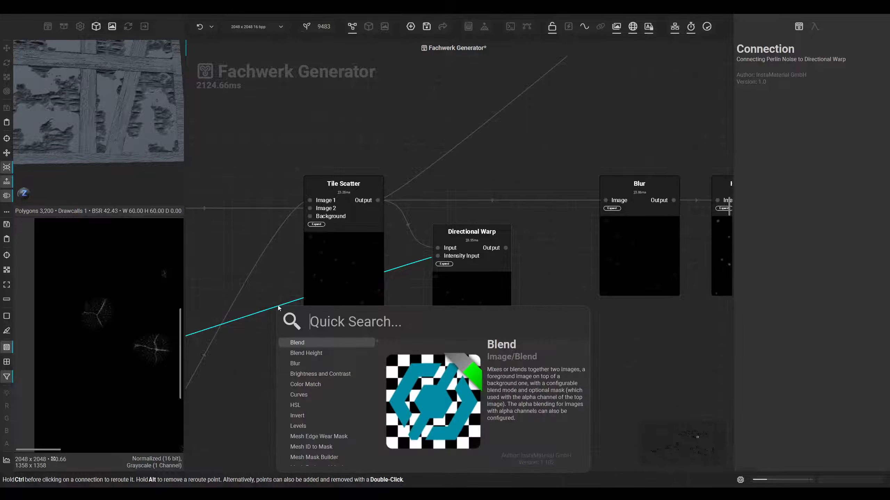
type("safe")
key("Return")
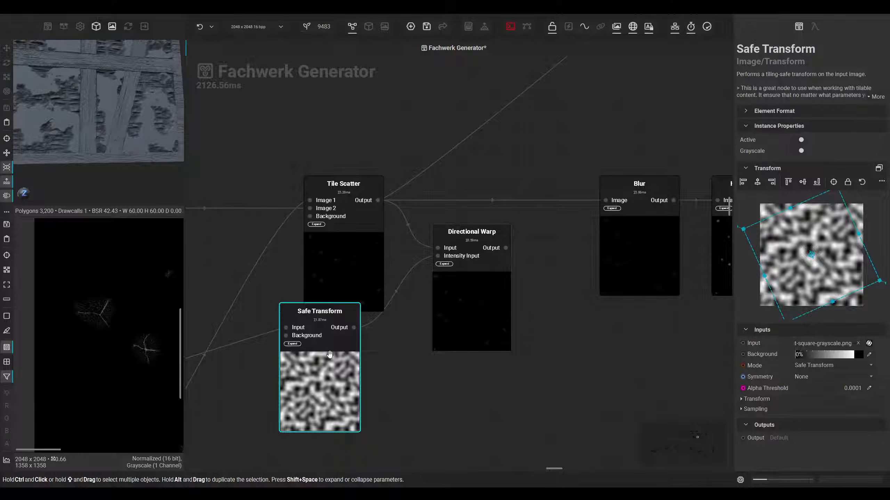
Lower the Directional Warp's Intensity to 0.18 and check the warped cracks in the image preview
left_click(495, 325)
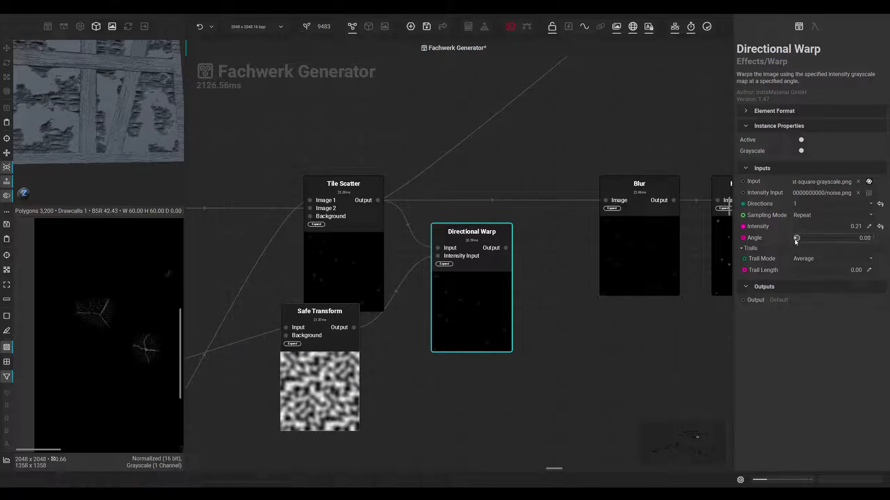
left_click_drag(801, 228, 802, 228)
scroll(99, 328, "down", 3)
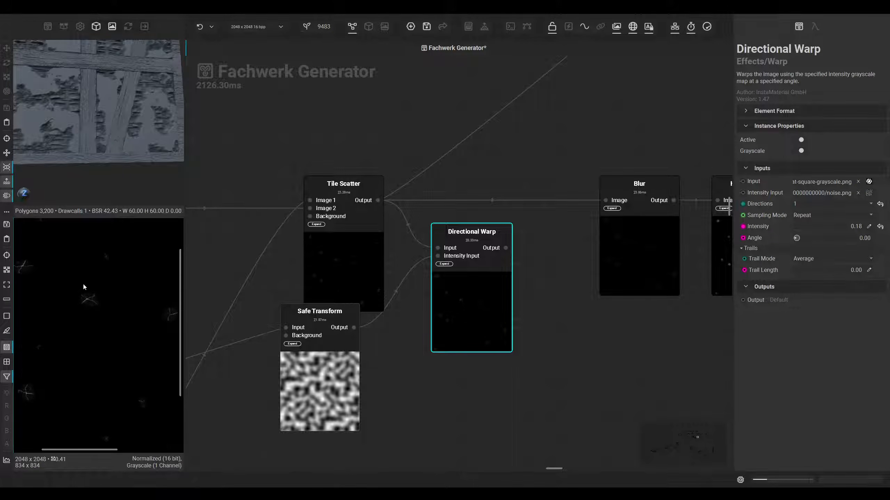
Move the Tile Scatter's connections to Blur and the distant node onto the Directional Warp's output and align the warp node between them
scroll(78, 298, "up", 6)
scroll(78, 328, "up", 1)
scroll(96, 328, "down", 3)
scroll(97, 328, "down", 1)
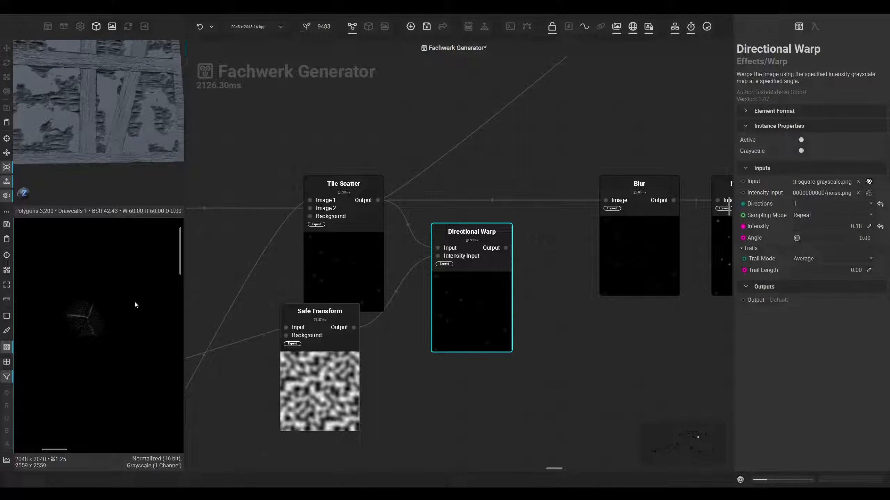
middle_click_drag(561, 213, 482, 263)
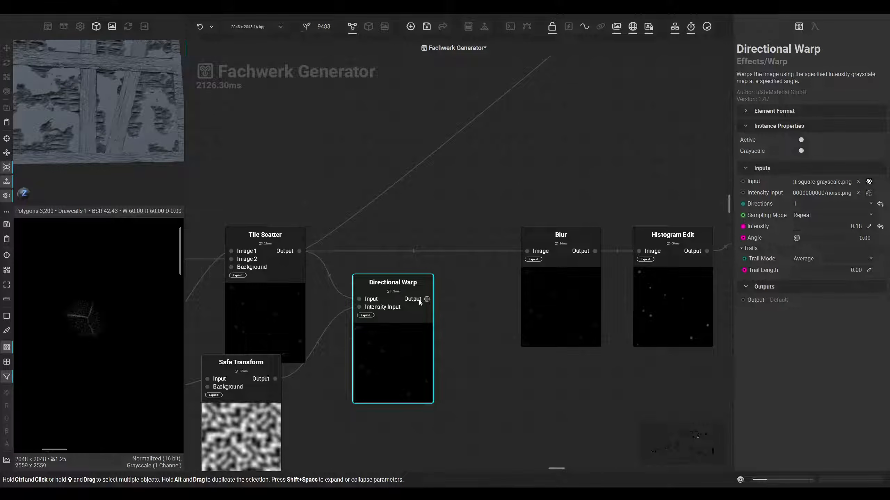
left_click_drag(298, 252, 427, 299, "ctrl")
left_click_drag(395, 342, 392, 296)
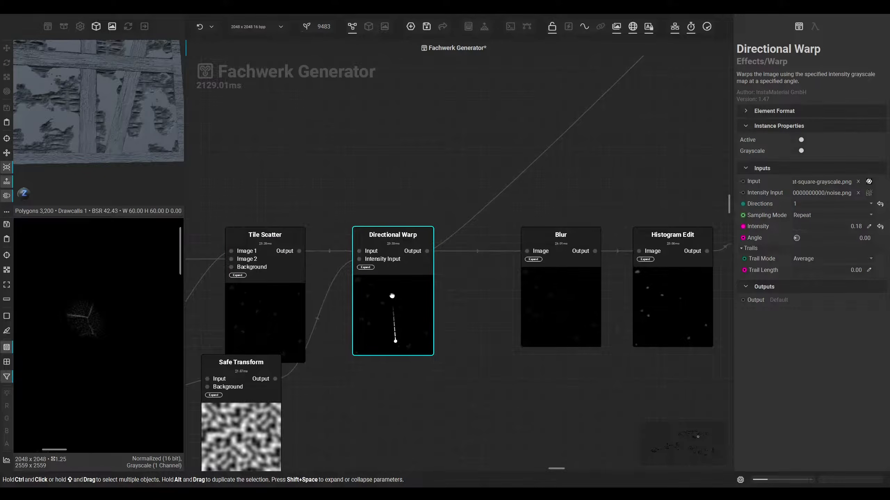
Examine the knots and cracks on the diagonal beam in the enlarged 3D view, and return to the node graph
left_click(368, 28)
middle_click_drag(381, 161, 353, 252)
middle_click_drag(503, 173, 485, 231)
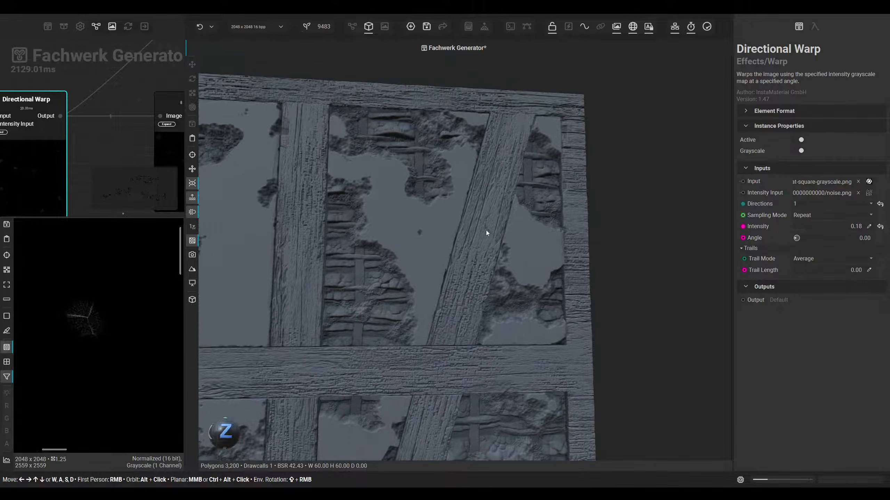
scroll(487, 231, "up", 3)
left_click_drag(486, 231, 504, 241, "alt")
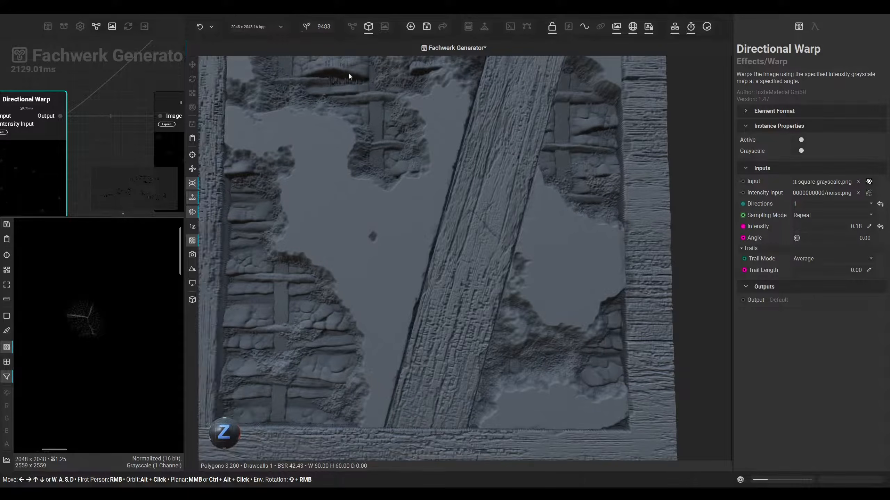
left_click(352, 26)
Preview the outputs of the wood grain's Blend and Mask Blur nodes
middle_click_drag(545, 198, 411, 349)
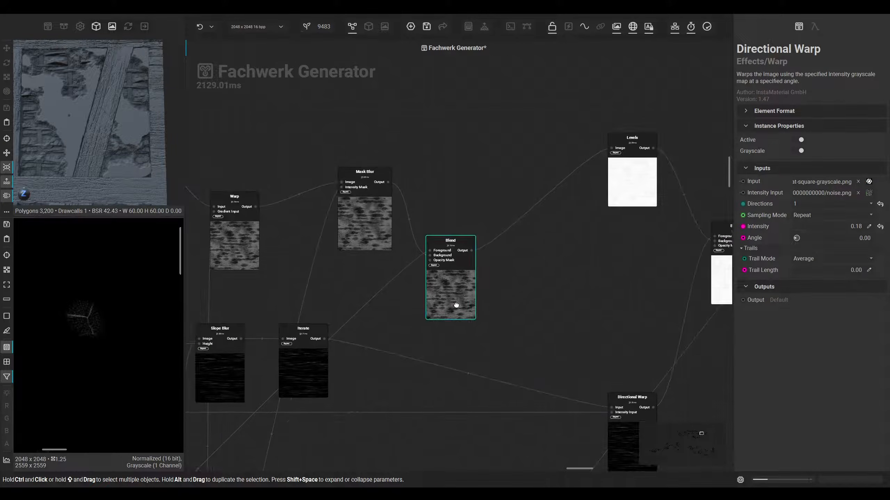
left_click(456, 305)
scroll(95, 345, "up", 2)
left_click(379, 230)
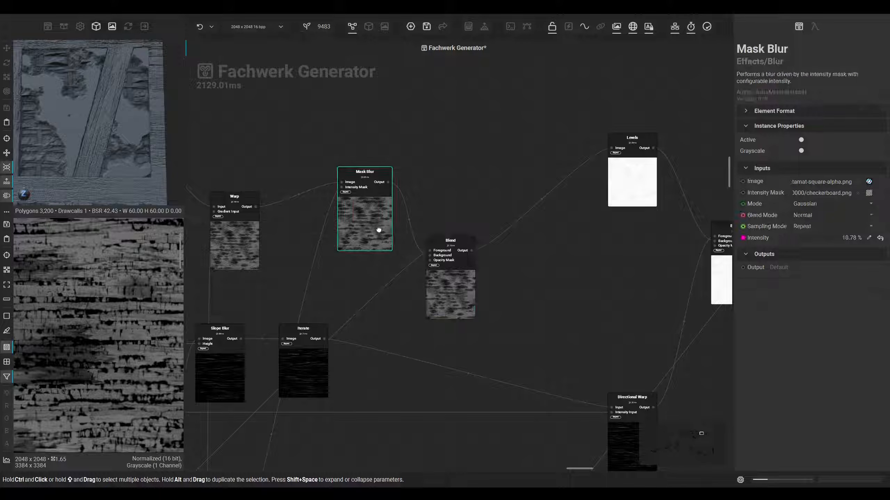
Compare the knot mask's final Blur with its Histogram Edit and move the Blur's outgoing connections onto the Histogram Edit's output
middle_click_drag(276, 421, 440, 82)
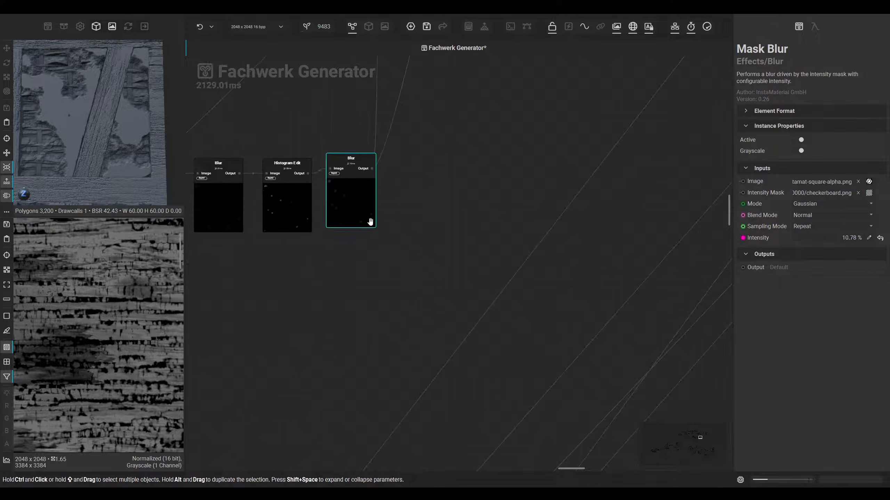
left_click(370, 220)
middle_click_drag(256, 271, 357, 283)
scroll(115, 323, "down", 5)
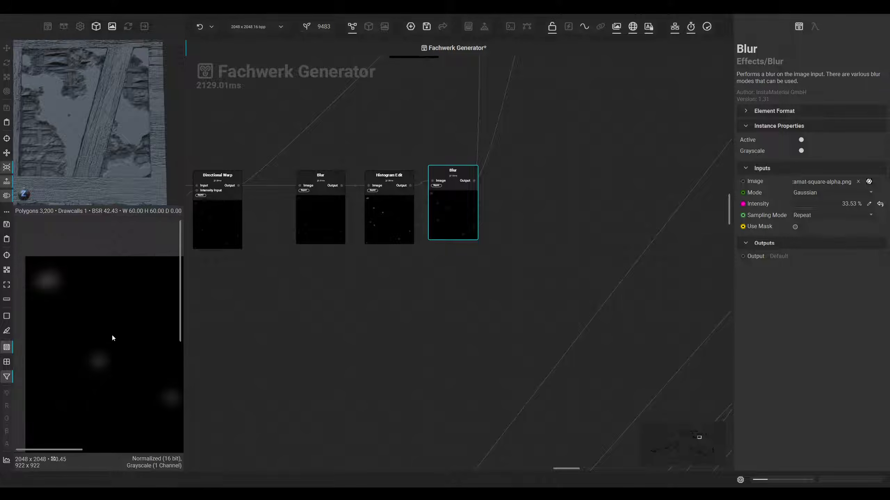
left_click(372, 235)
middle_click_drag(455, 196, 385, 317)
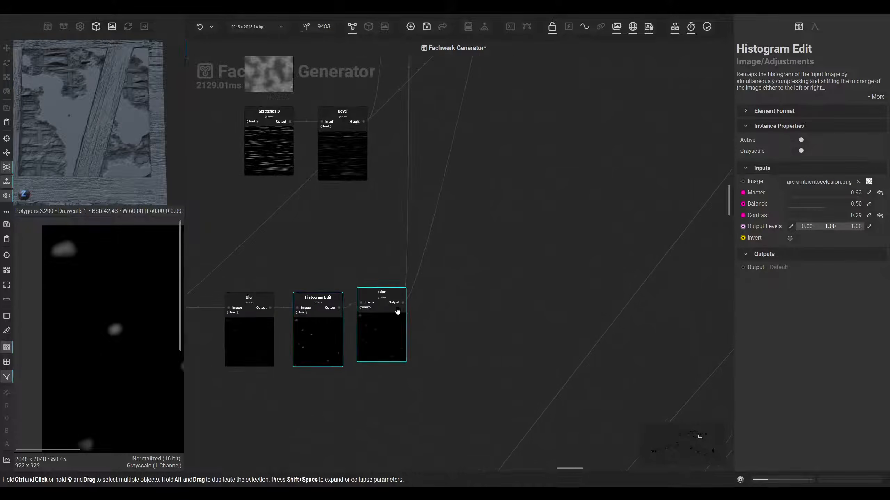
scroll(385, 315, "up", 1)
left_click_drag(407, 301, 335, 307, "ctrl")
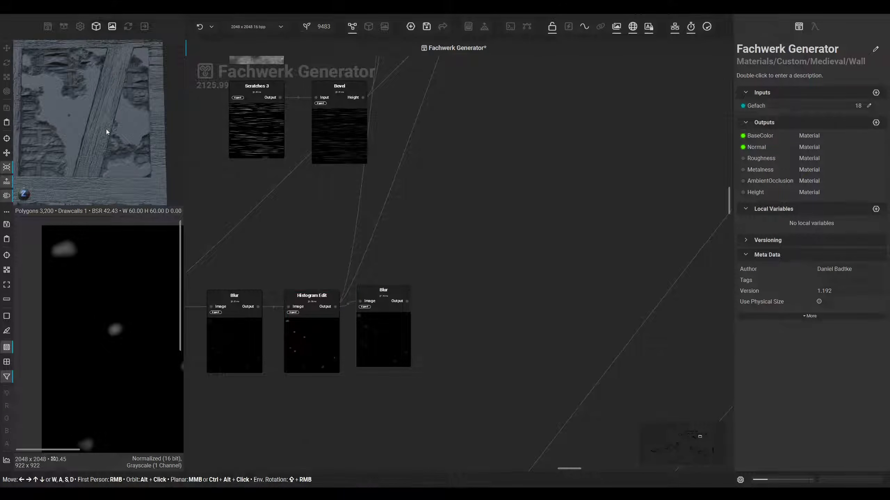
Set the Intensity of the wood grain's Warp node to 0.21 while checking the beam up close
scroll(108, 130, "up", 4)
scroll(362, 235, "down", 3)
middle_click_drag(462, 99, 381, 357)
left_click(345, 240)
scroll(111, 329, "up", 3)
left_click_drag(812, 227, 811, 227)
Set the Contrast of the knot mask's Histogram Edit to 0.06
middle_click_drag(358, 434, 449, 232)
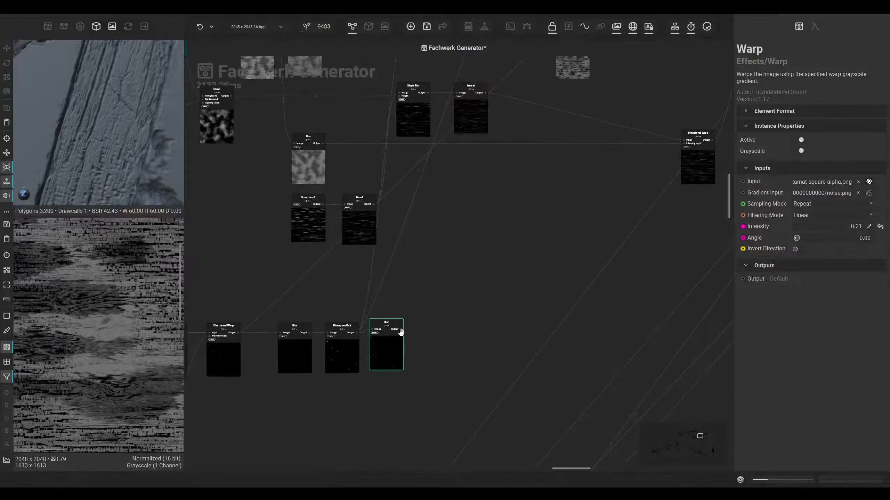
left_click(341, 352)
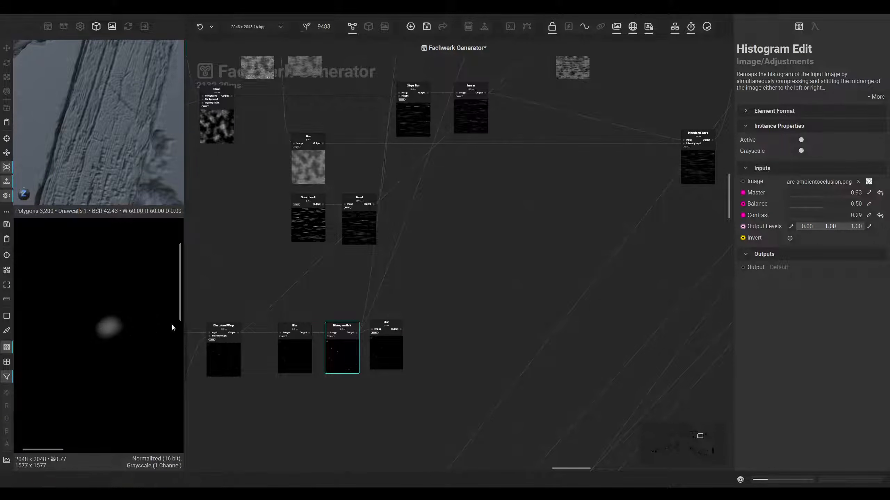
left_click_drag(813, 219, 793, 217)
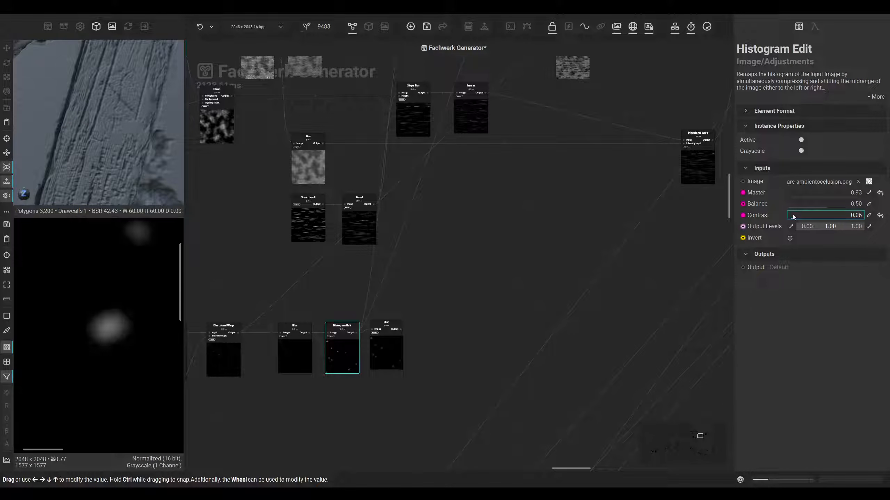
Set the Histogram Edit's Master to 0.93 and move its outgoing connections to the output of the Blur node that follows it
left_click_drag(857, 194, 858, 196)
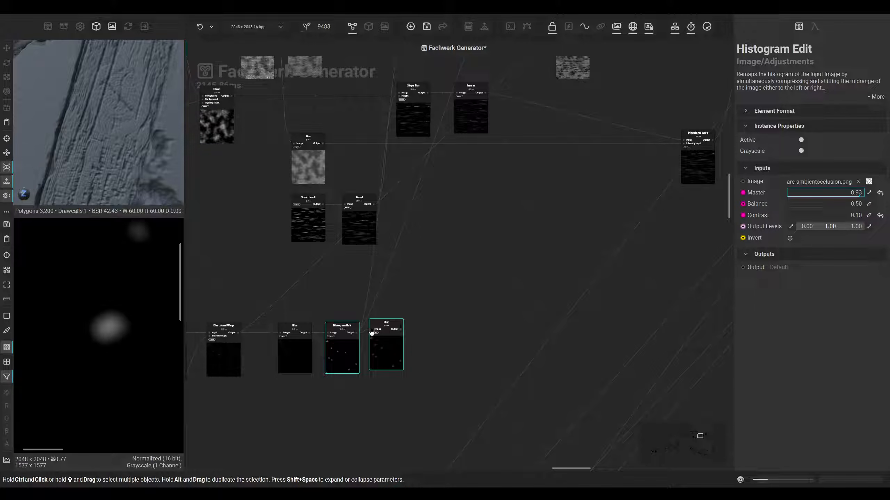
left_click_drag(355, 333, 401, 329, "shift")
left_click(378, 349)
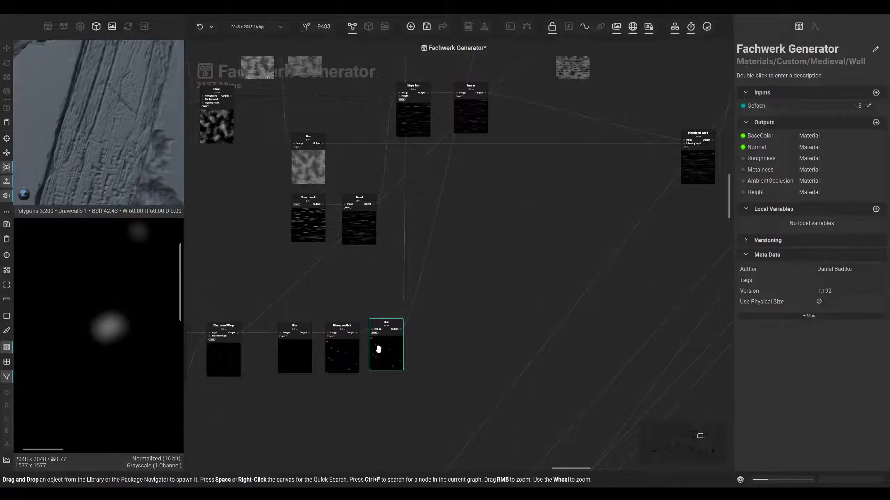
Inspect the wooden beams in the 3D preview and the blurred knot mask from the Blur after the Histogram Edit
middle_click_drag(459, 269, 455, 322)
scroll(102, 143, "down", 5)
scroll(71, 173, "up", 3)
middle_click_drag(71, 173, 158, 152)
scroll(78, 154, "up", 3)
scroll(112, 153, "down", 3)
scroll(314, 348, "up", 3)
middle_click_drag(430, 438, 369, 301)
left_click_drag(383, 300, 387, 306)
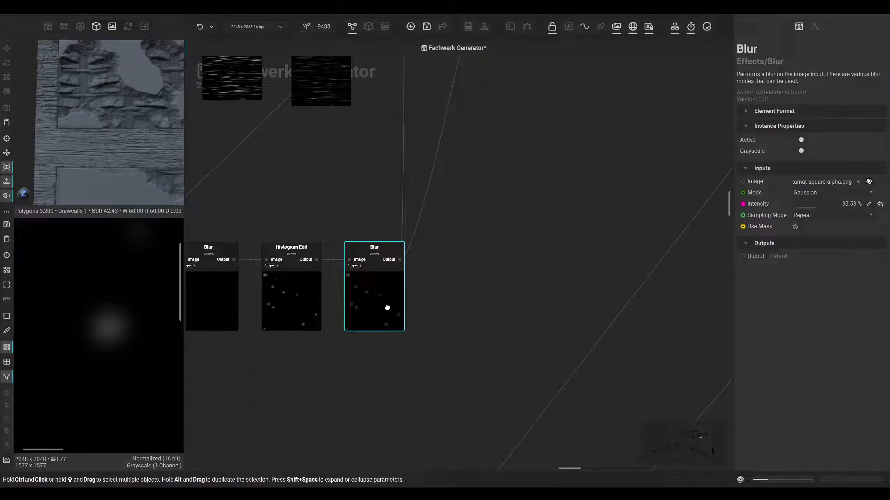
scroll(102, 317, "down", 5)
Compare the Warp and Blend node outputs around a wood knot in the image preview
middle_click_drag(108, 306, 72, 280)
middle_click_drag(512, 172, 413, 389)
middle_click_drag(485, 52, 399, 371)
left_click(275, 291)
scroll(109, 288, "up", 2)
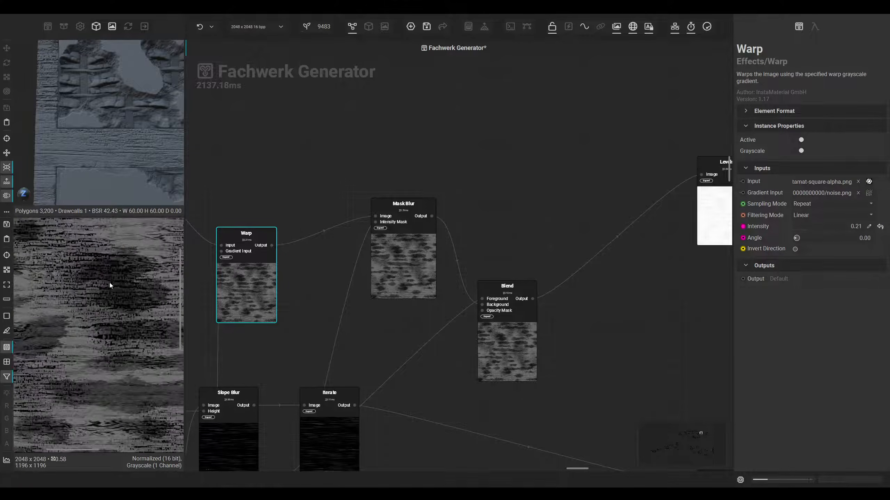
scroll(78, 331, "up", 1)
left_click(491, 353)
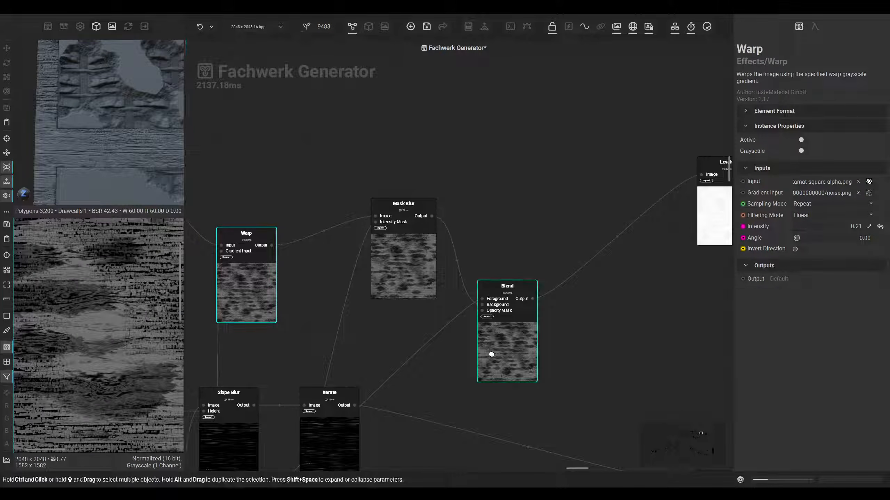
scroll(136, 340, "up", 2)
Raise the Mask Blur's intensity to 35.93 % and preview the Blend node it feeds
left_click(377, 284)
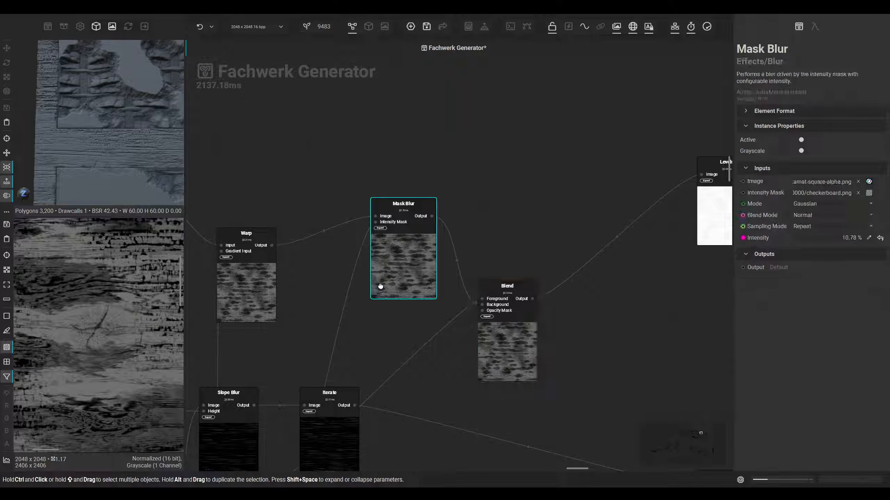
scroll(245, 317, "up", 1)
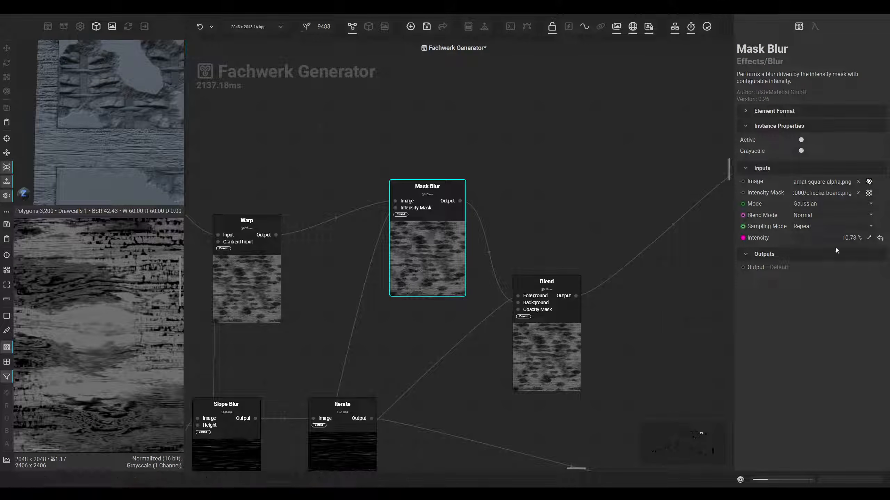
left_click_drag(804, 239, 817, 238)
left_click(575, 353)
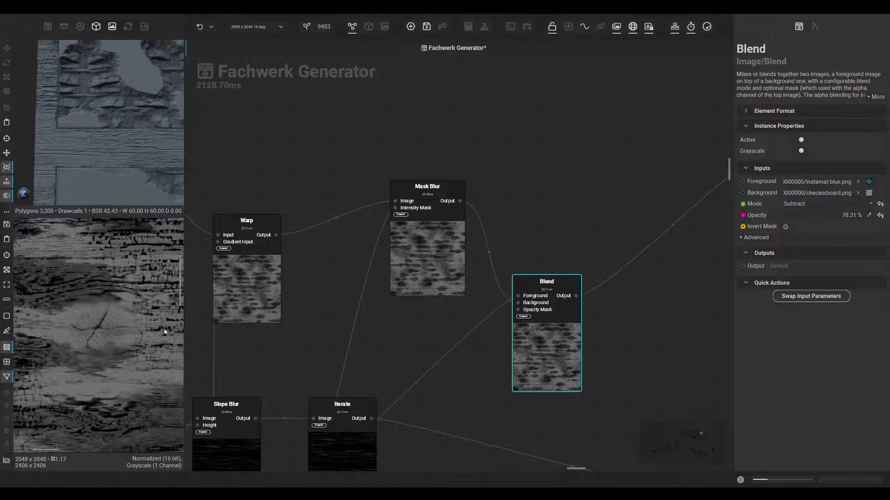
Examine the wood grain and knots on the timber beams across the wall in the enlarged 3D view
middle_click_drag(119, 148, 91, 138)
left_click(369, 26)
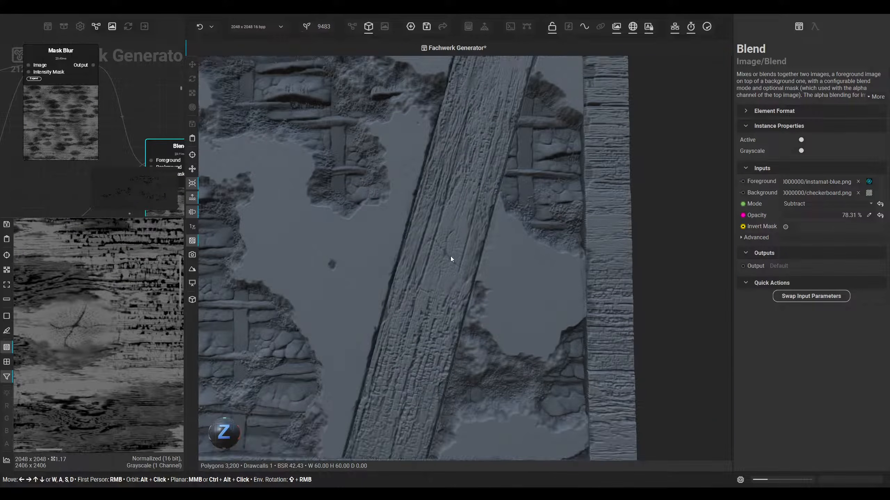
scroll(451, 257, "up", 3)
middle_click_drag(450, 256, 441, 194)
scroll(438, 272, "down", 3)
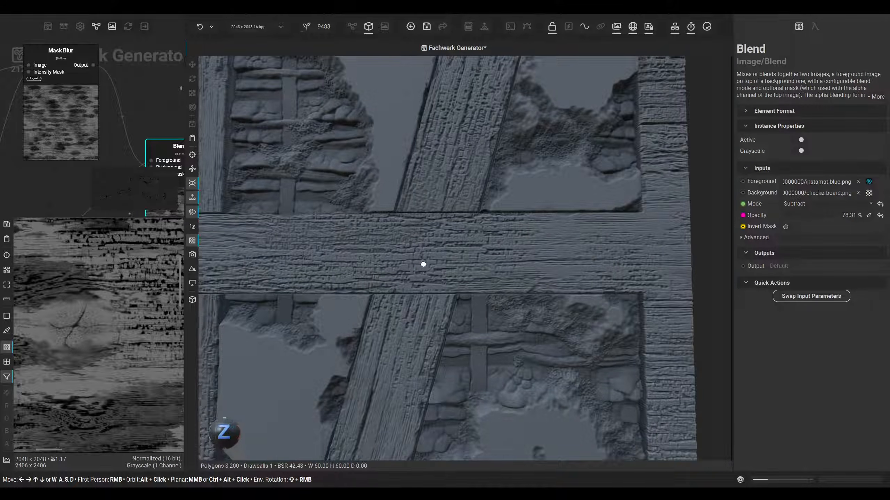
middle_click_drag(421, 265, 471, 267)
middle_click_drag(347, 288, 429, 291)
middle_click_drag(497, 319, 351, 226)
middle_click_drag(522, 302, 354, 235)
middle_click_drag(473, 347, 439, 272)
middle_click_drag(527, 334, 298, 442)
middle_click_drag(463, 179, 389, 393)
middle_click_drag(433, 127, 422, 275)
middle_click_drag(427, 199, 424, 285)
middle_click_drag(251, 313, 547, 276)
middle_click_drag(435, 368, 449, 213)
middle_click_drag(452, 311, 364, 214)
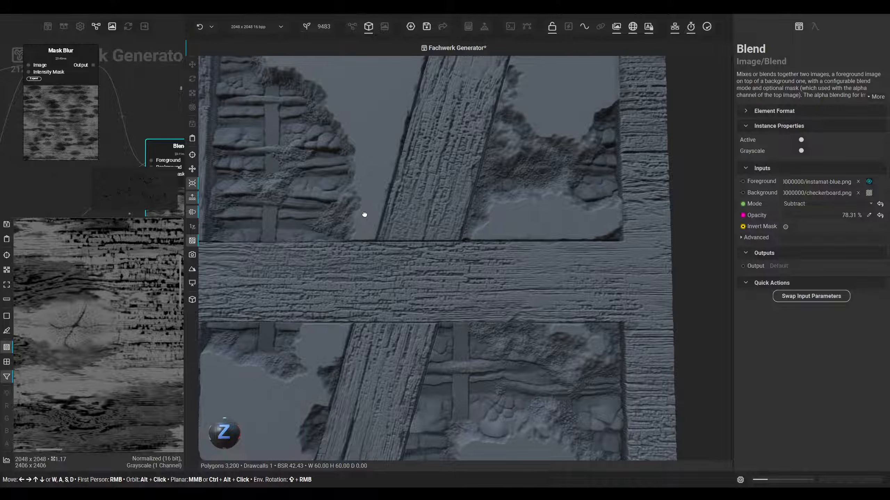
Set the Master to 0.94 on the Histogram Edit between the two Blur nodes of the knot mask
left_click(352, 27)
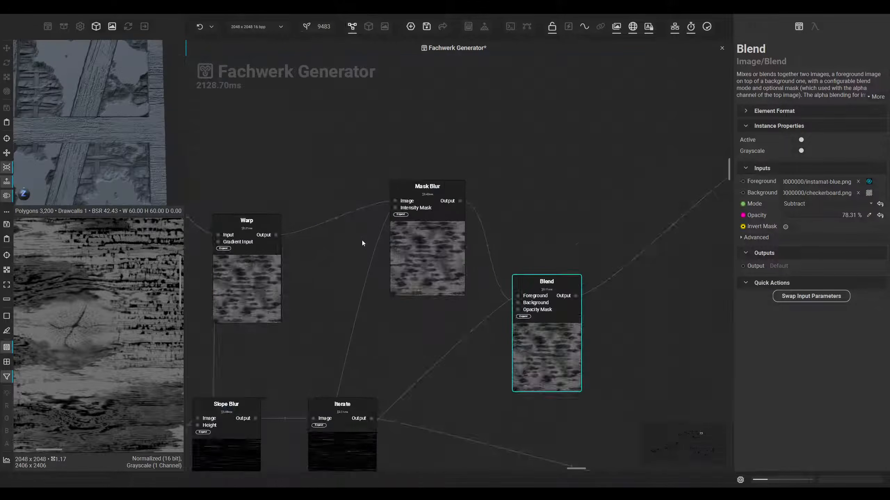
scroll(416, 301, "up", 3)
left_click(395, 273)
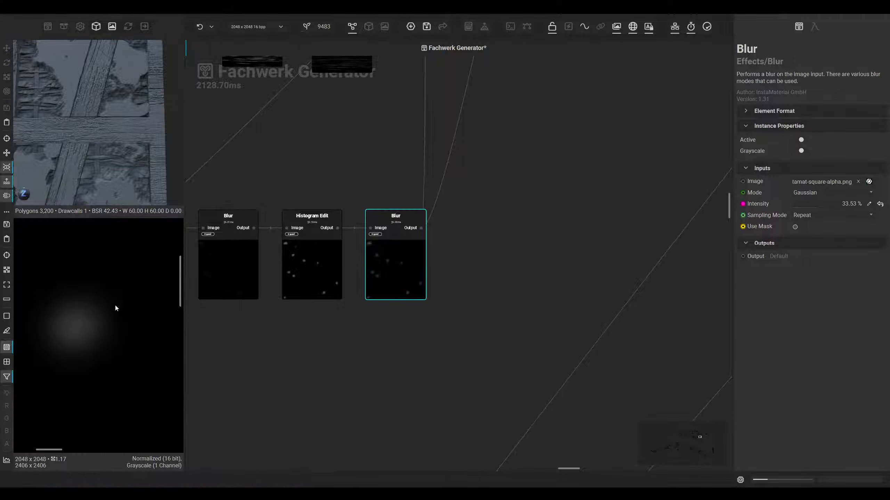
left_click(320, 262)
left_click(375, 271)
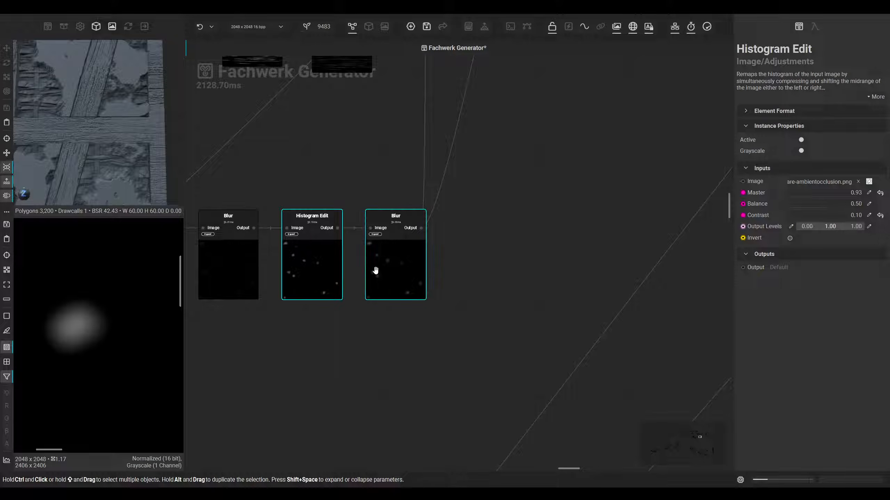
middle_click_drag(502, 94, 489, 308)
scroll(492, 228, "down", 1)
middle_click_drag(494, 164, 494, 60)
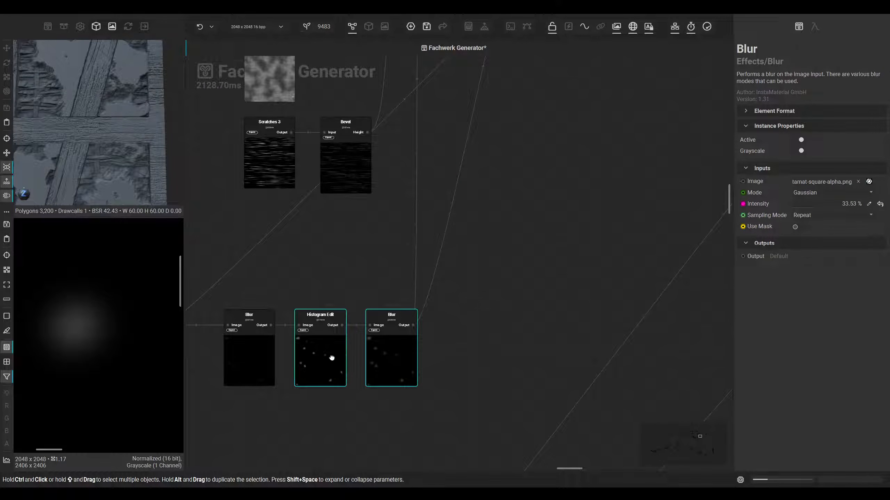
left_click(330, 356)
left_click_drag(860, 194, 860, 194)
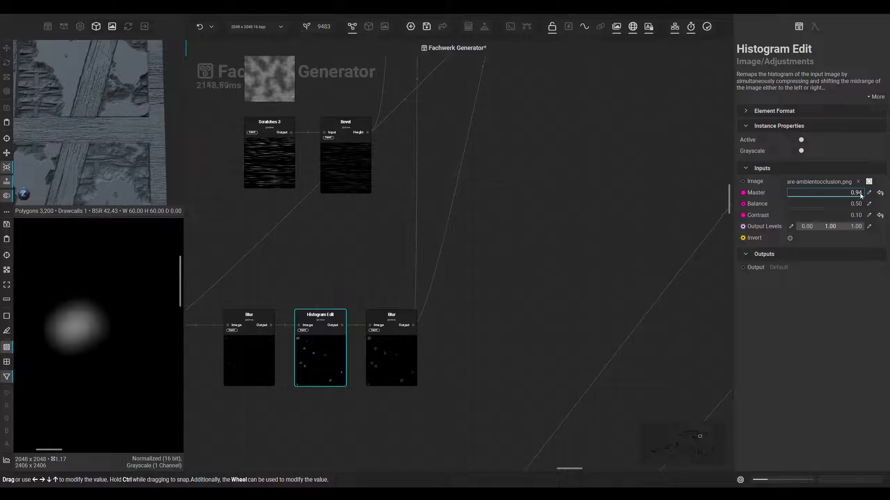
Check the knot in the Mask Blur and Blend outputs and on the diagonal beam in the enlarged 3D view
middle_click_drag(577, 259, 515, 386)
middle_click_drag(580, 108, 461, 317)
left_click(406, 208)
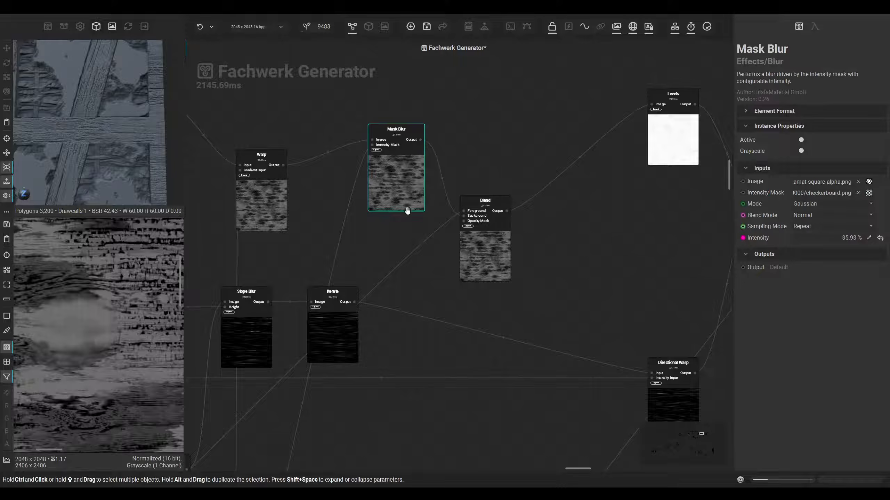
left_click(472, 274)
scroll(68, 324, "up", 4)
scroll(94, 329, "down", 2)
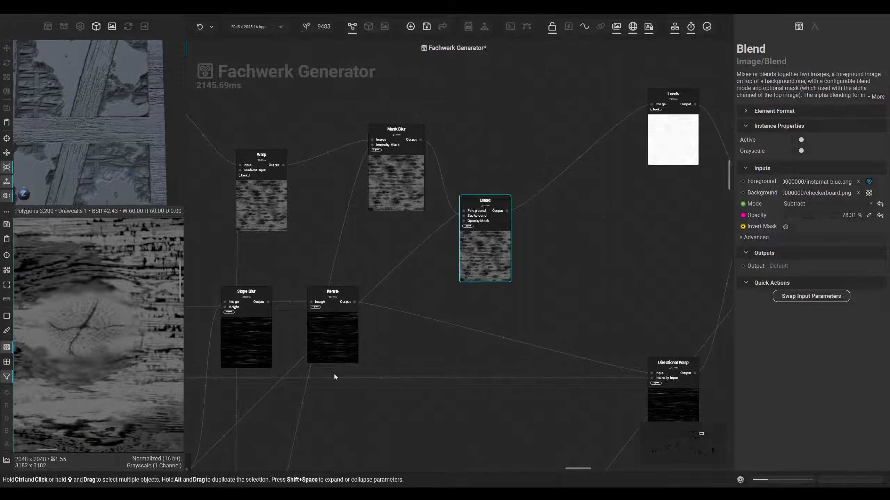
scroll(305, 370, "down", 2)
middle_click_drag(308, 372, 362, 196)
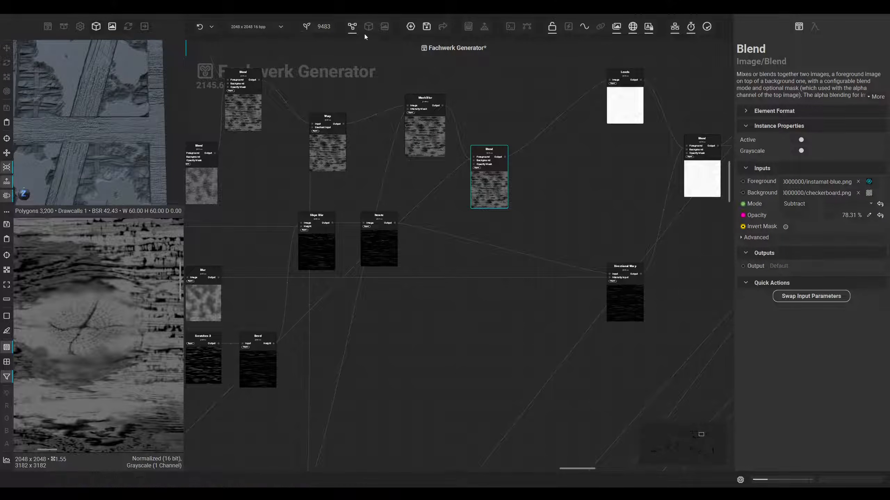
left_click(368, 27)
middle_click_drag(400, 275, 350, 340)
middle_click_drag(342, 281, 330, 297)
scroll(330, 299, "up", 3)
scroll(95, 101, "down", 3)
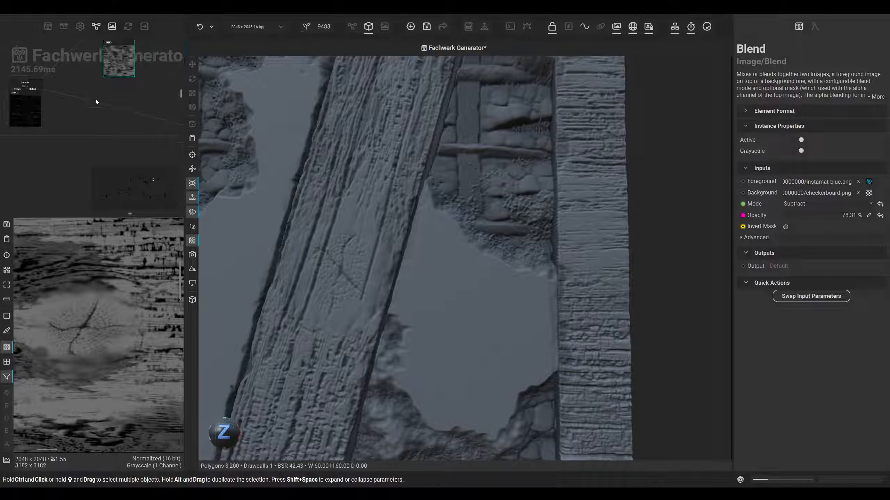
Deactivate and reactivate the Mask Blur node to compare its effect on the knot in the Blend output
middle_click_drag(99, 80, 103, 163)
left_click(73, 128)
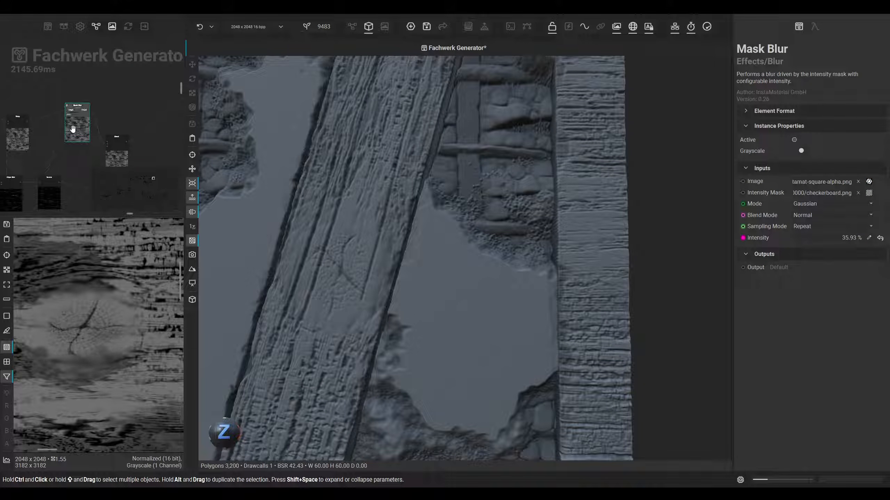
middle_click_drag(111, 155, 107, 141)
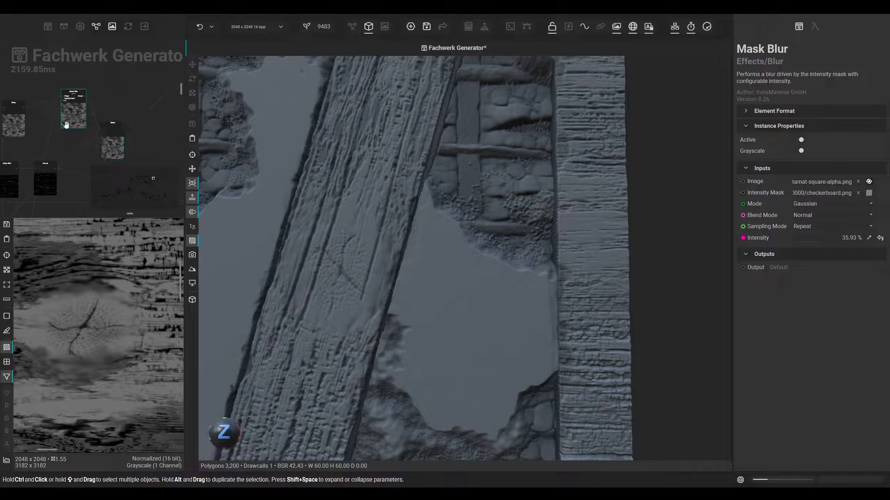
double_click(67, 125)
double_click(110, 150)
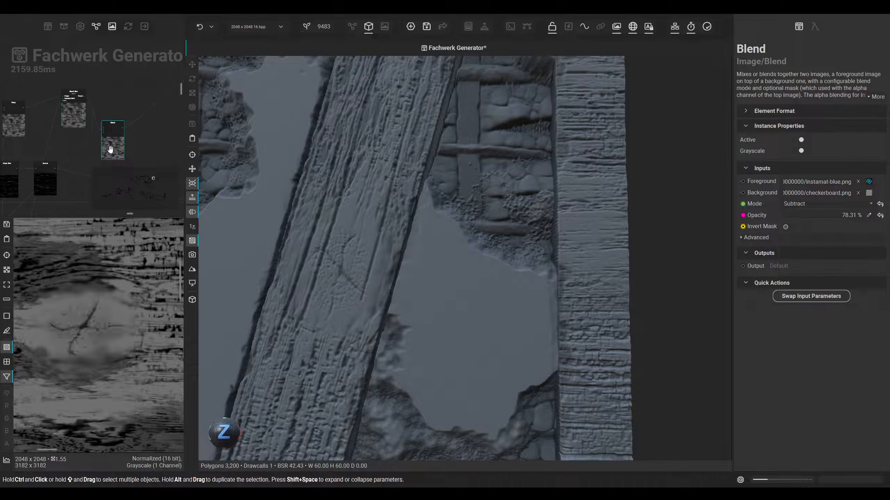
Preview the Mask Blur node and lower its intensity to 20.96 %
double_click(75, 120)
middle_click_drag(76, 138, 86, 131)
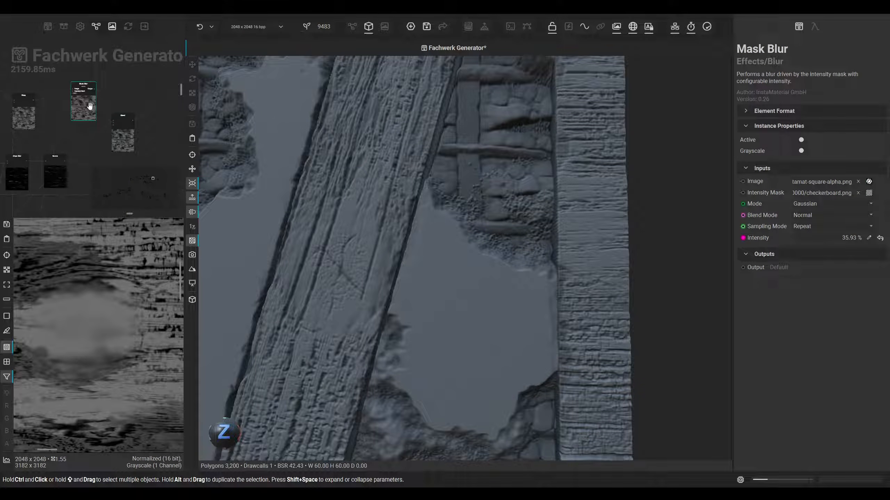
mouse_move(816, 238)
left_mouse_down()
mouse_move(799, 239)
mouse_move(806, 239)
left_mouse_up()
Add a Histogram Edit node between the Blur and the Mask Blur, connecting it to the Mask Blur's Intensity Mask
left_click(62, 123)
key("space")
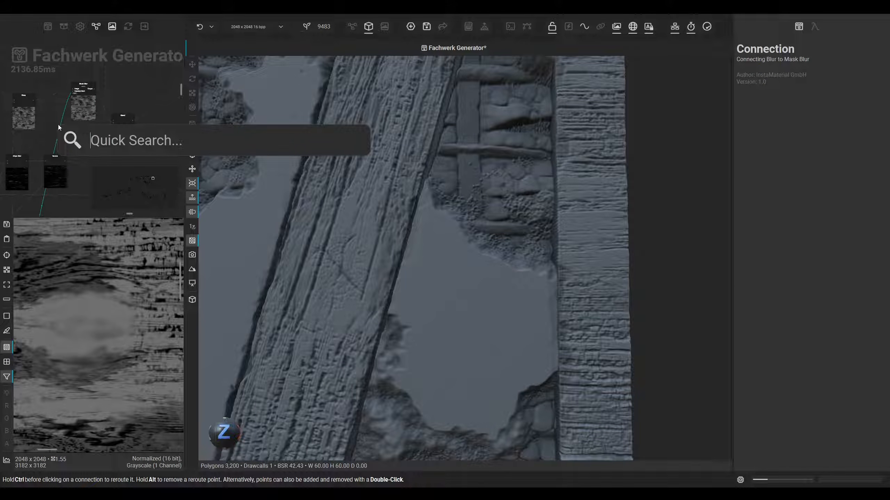
type("hist")
key("Return")
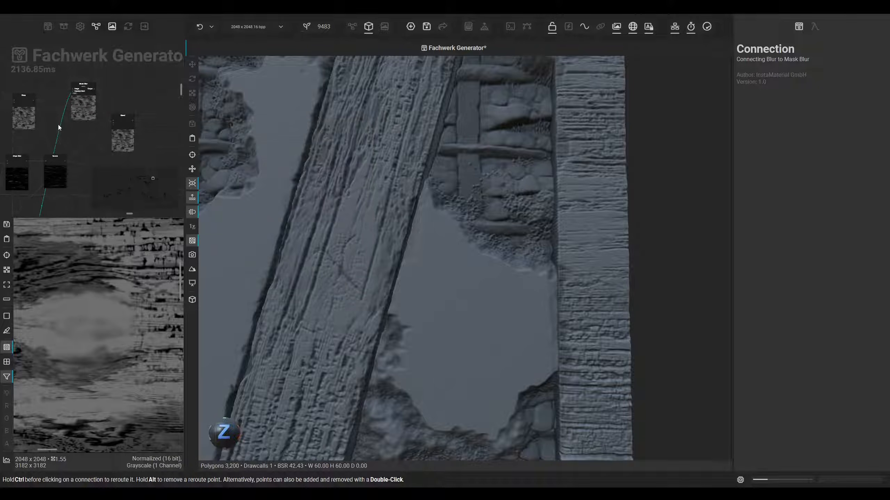
left_click_drag(74, 91, 59, 132, "ctrl")
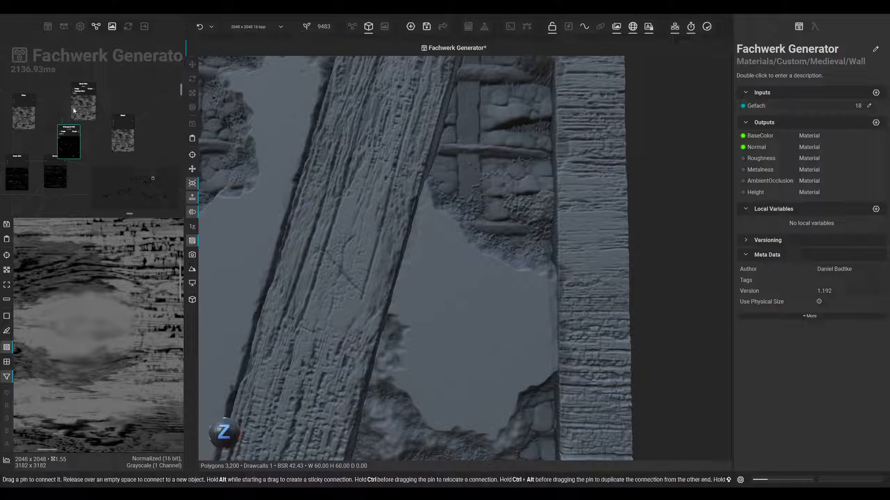
left_click_drag(73, 92, 73, 92)
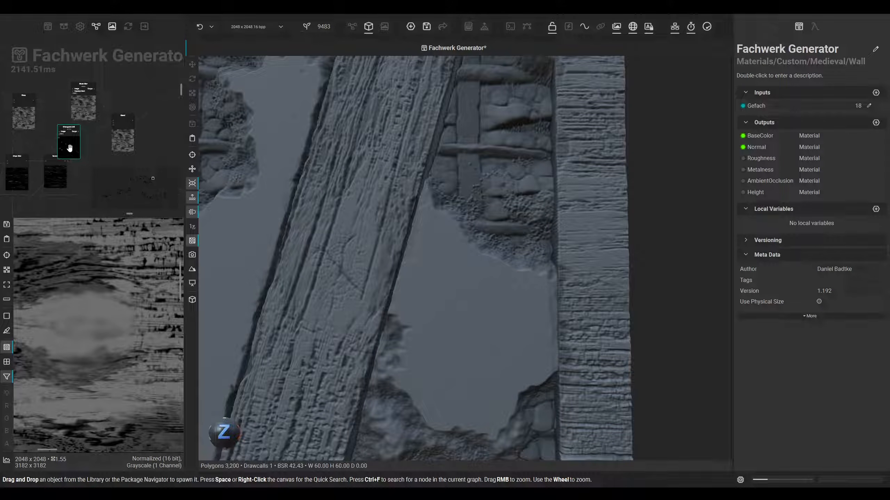
Set the new Histogram Edit's Master to 0.89 and Contrast to 1.00 for a hard-edged knot mask
scroll(93, 147, "up", 2)
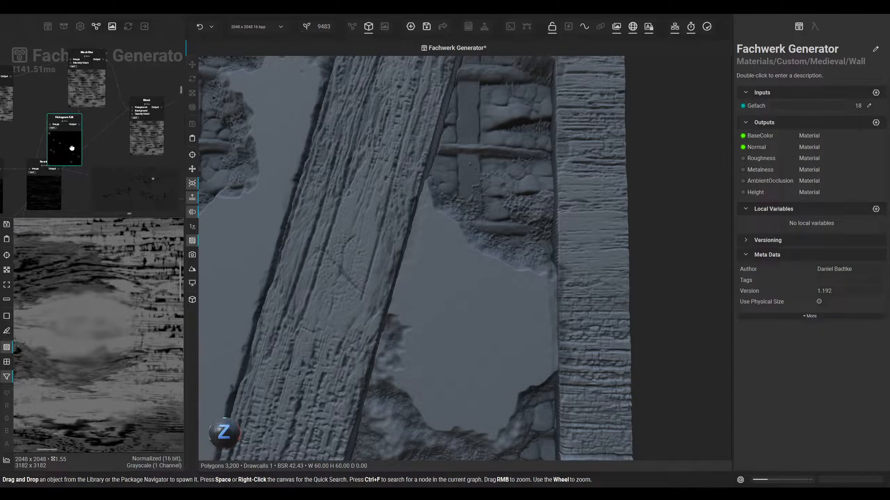
left_click(72, 147)
left_click(810, 215)
left_click_drag(811, 213, 857, 192)
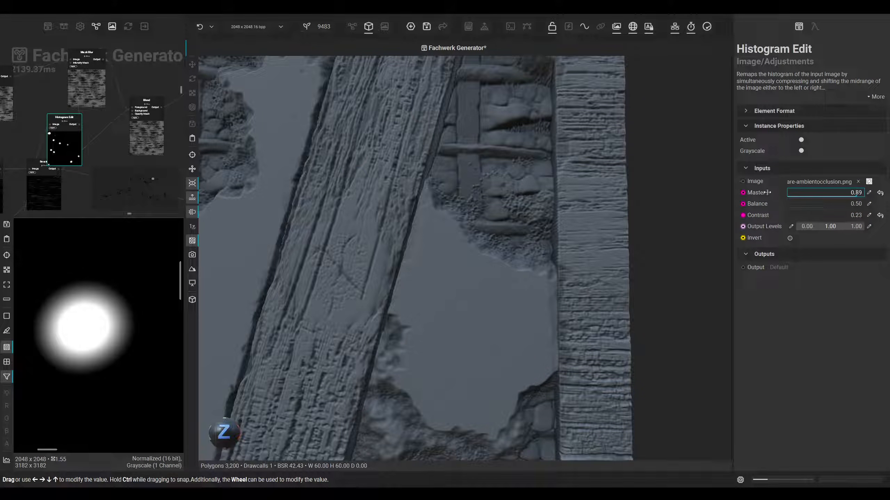
left_click_drag(808, 217, 857, 193)
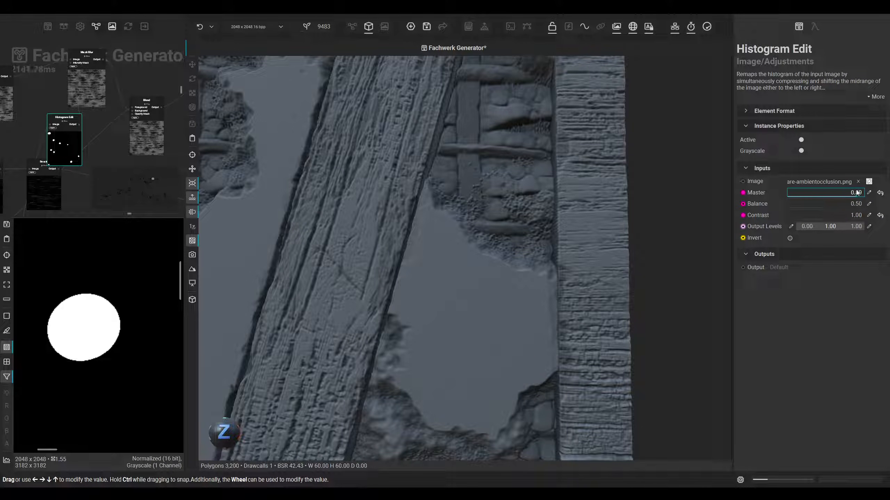
Preview the Mask Blur result and reduce the new Histogram Edit's Contrast to 0.74
left_click(87, 92)
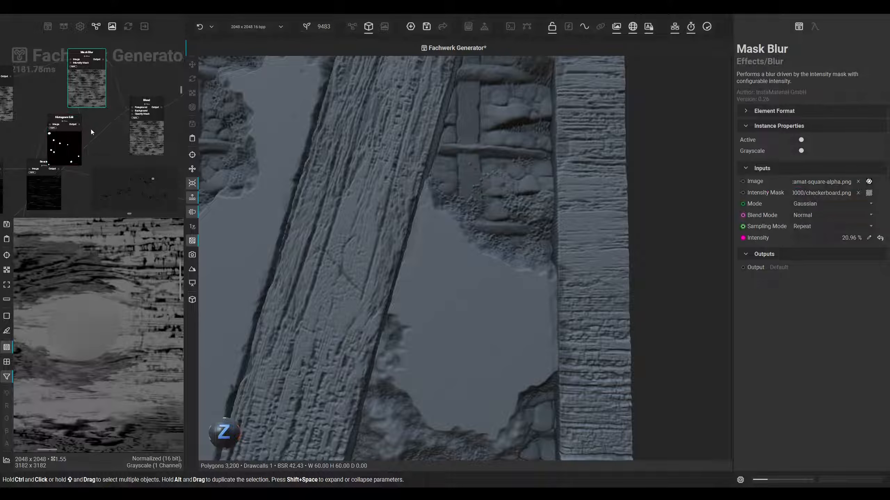
left_click(65, 140)
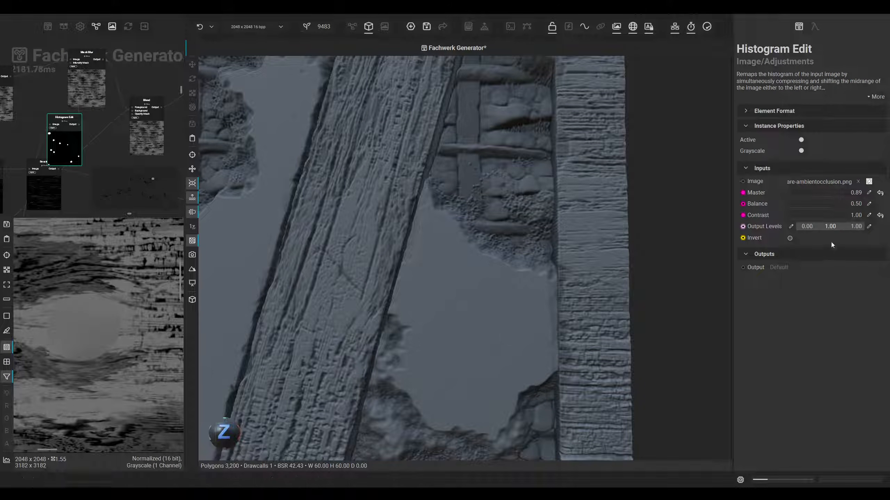
scroll(851, 219, "down", 2)
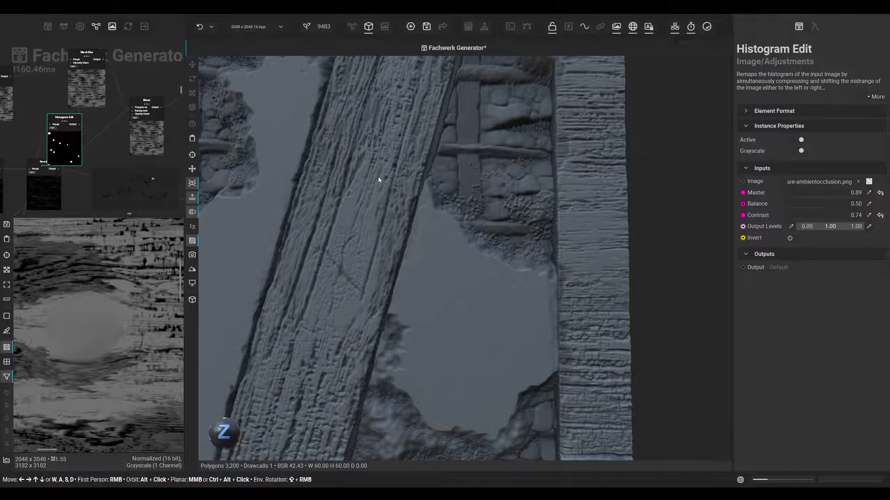
Check the Mask Blur's connections and preview the Subtract Blend node that follows it
middle_click_drag(388, 176, 411, 176)
scroll(105, 123, "down", 3)
middle_click_drag(105, 123, 131, 138)
left_click(112, 121)
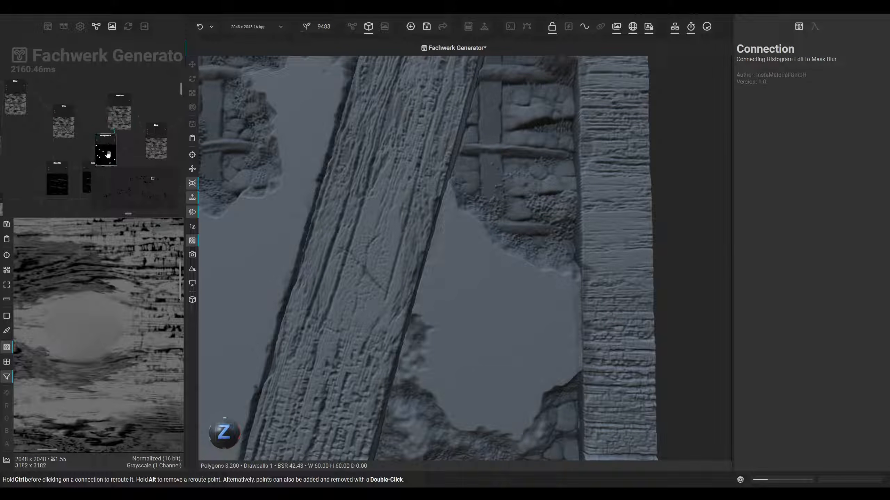
left_click(107, 154)
left_click(120, 112)
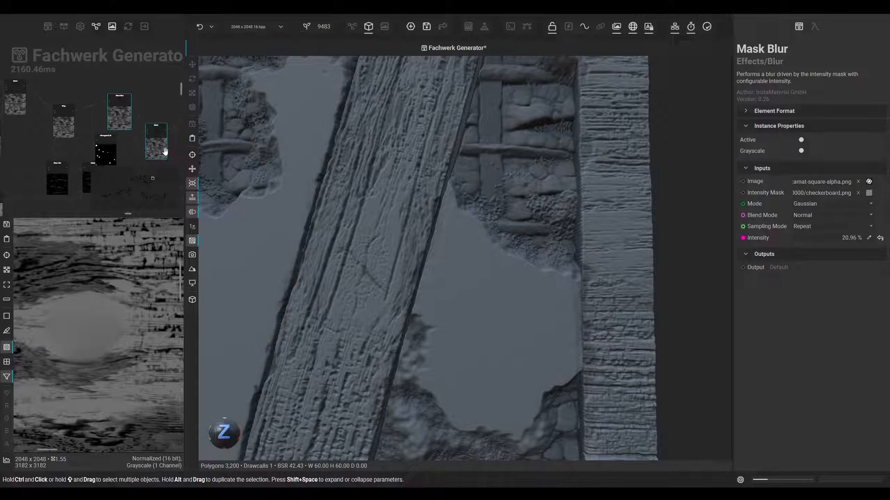
left_click(165, 151)
scroll(118, 144, "up", 1)
middle_click_drag(118, 144, 117, 118)
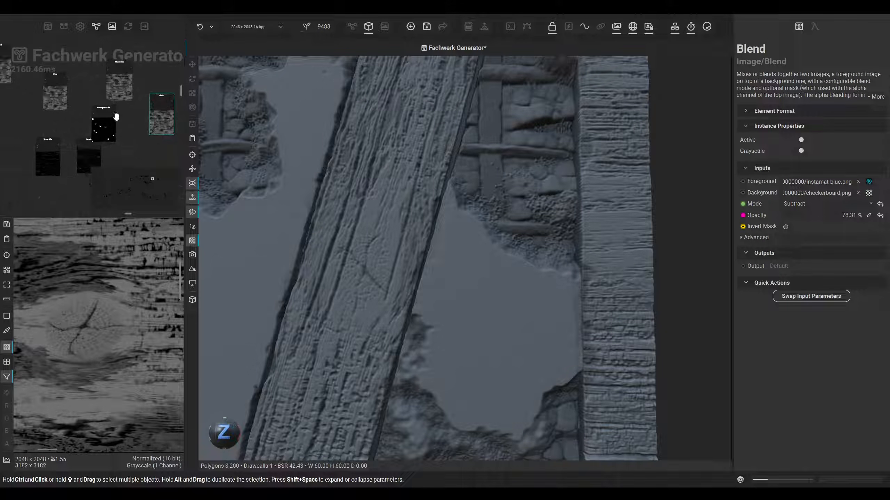
scroll(117, 120, "up", 2)
Add a new Blend node to the graph beside the Histogram Edit that makes the knot mask
left_click(353, 28)
middle_click_drag(414, 228, 321, 187)
scroll(377, 221, "up", 3)
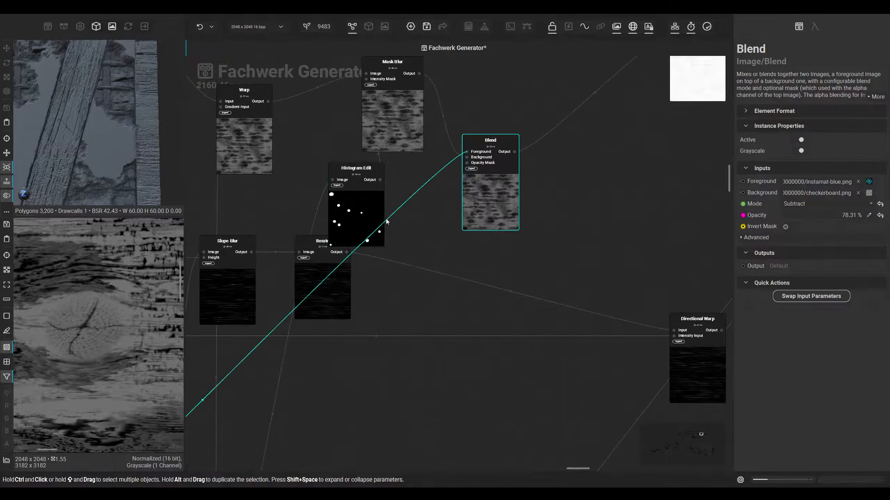
scroll(378, 219, "up", 2)
left_click(445, 239)
right_click(444, 239)
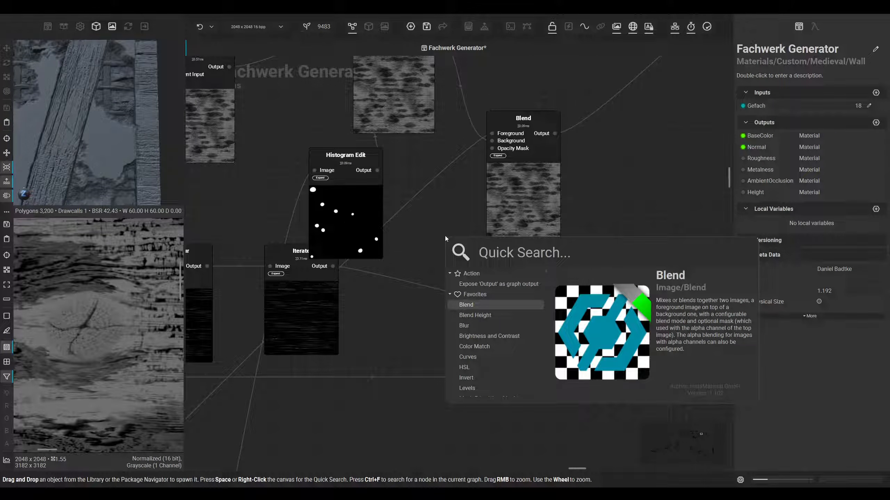
type("blend")
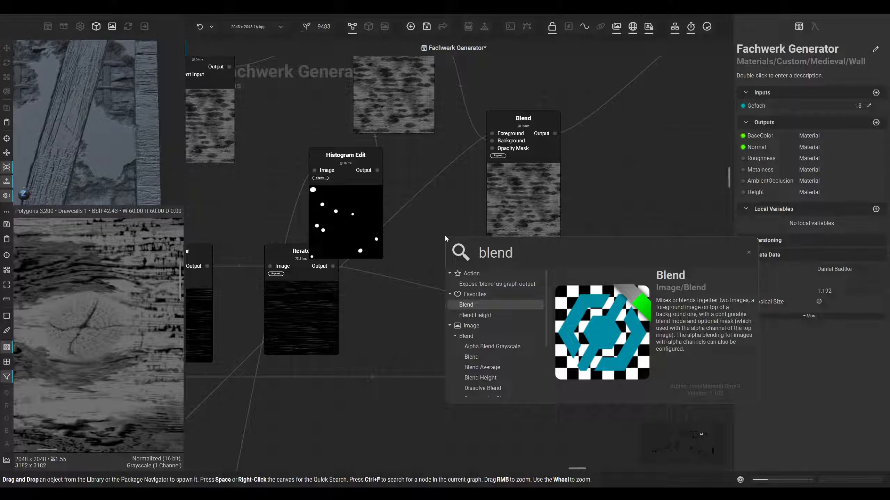
key("Return")
Duplicate the Histogram Edit below the original and feed the original into the new Blend's Foreground and the duplicate into its Background
scroll(473, 281, "down", 1)
middle_click_drag(468, 312, 389, 280)
left_click(287, 193)
left_click_drag(301, 225, 325, 315, "alt")
scroll(324, 315, "up", 3)
left_click_drag(405, 168, 356, 267)
Turn the masks into knot rings by setting the new Blend to Subtract, lowering the duplicated Histogram Edit's Master and swapping the Blend's inputs
left_click(806, 204)
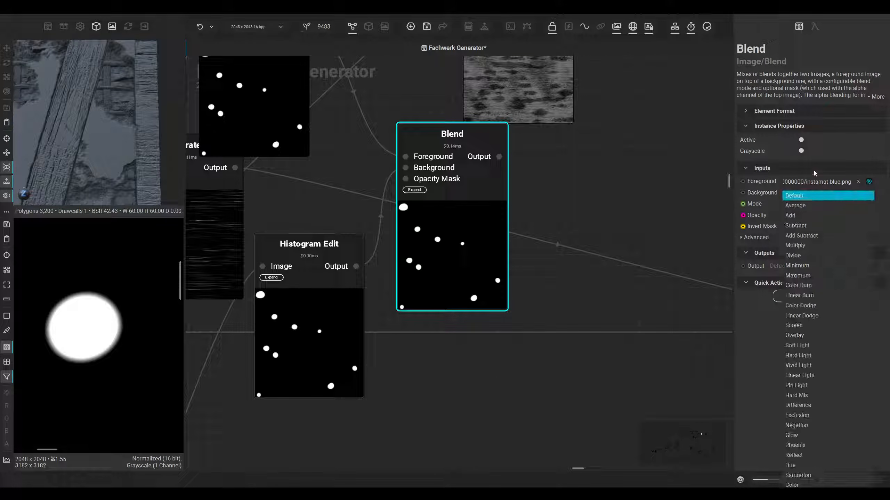
left_click(796, 225)
middle_click_drag(370, 319, 392, 366)
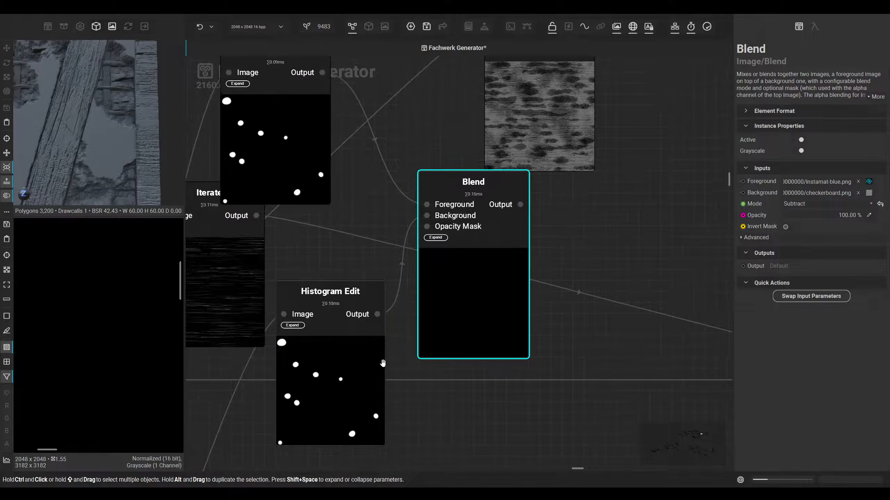
left_click(382, 364)
left_click_drag(850, 196, 848, 195)
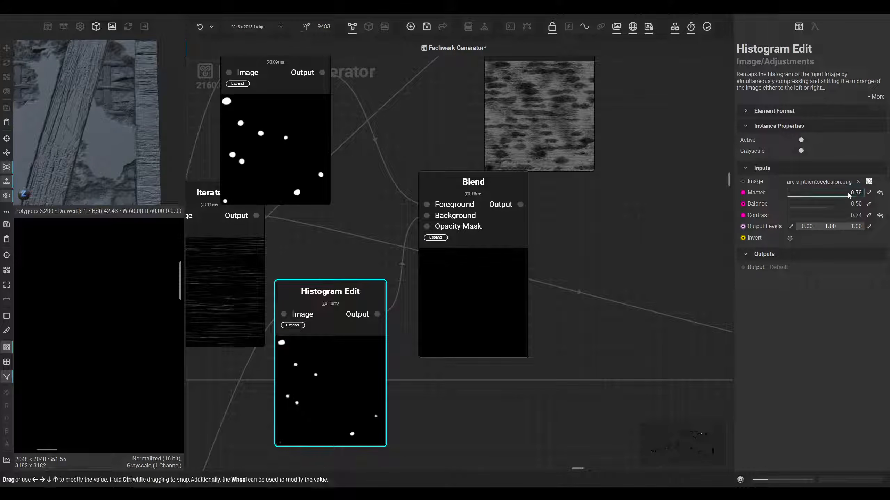
left_click(502, 277)
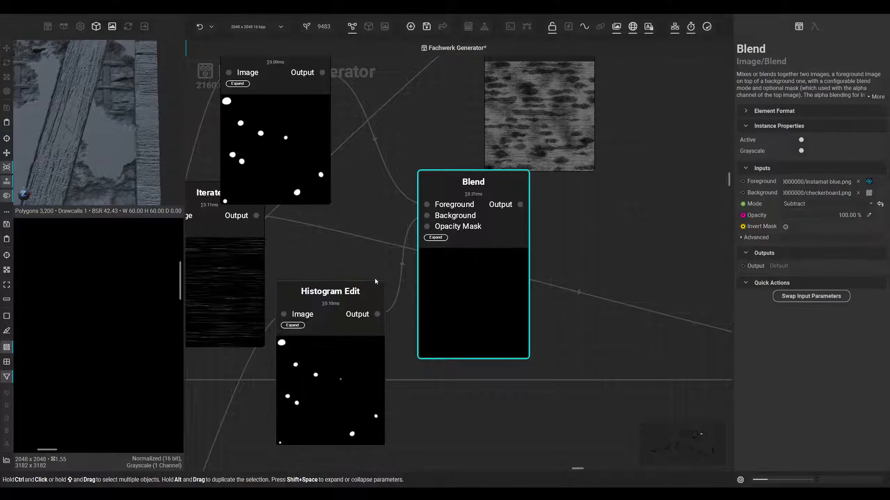
left_click(812, 296)
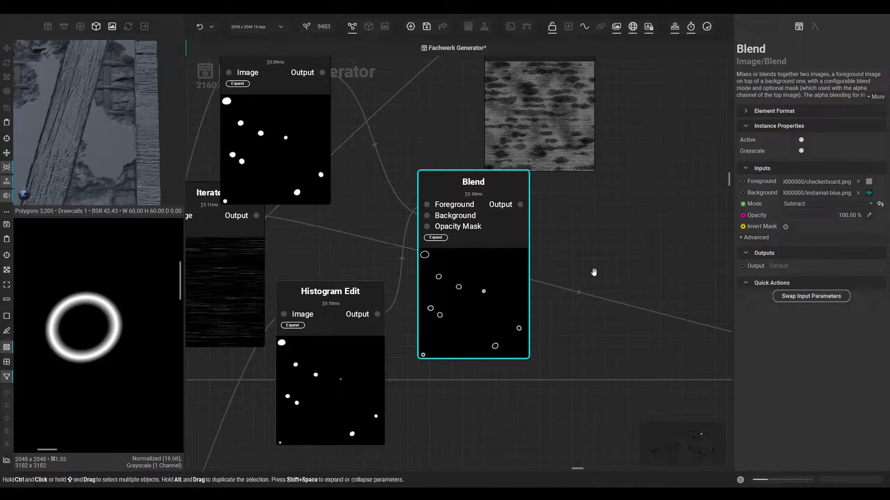
Thin the knot rings by setting the duplicated Histogram Edit's Master to about 0.89 and its Contrast to 0.97
left_click(344, 378)
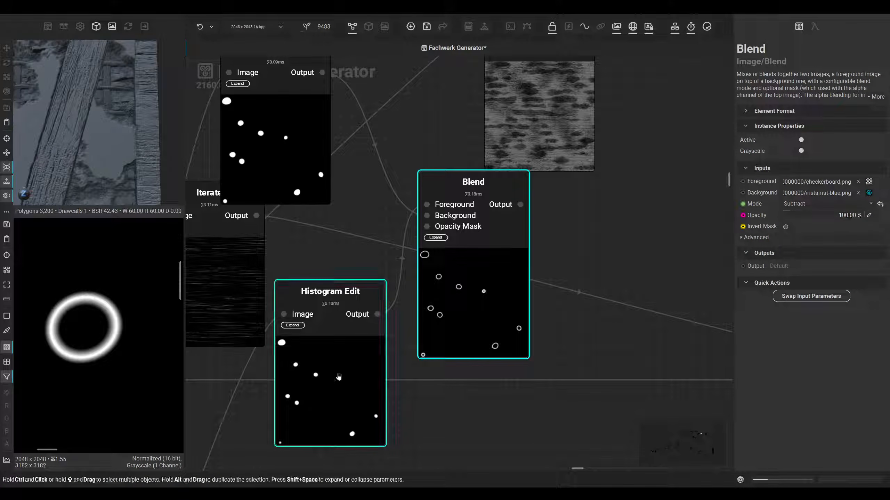
left_click_drag(854, 195, 855, 195)
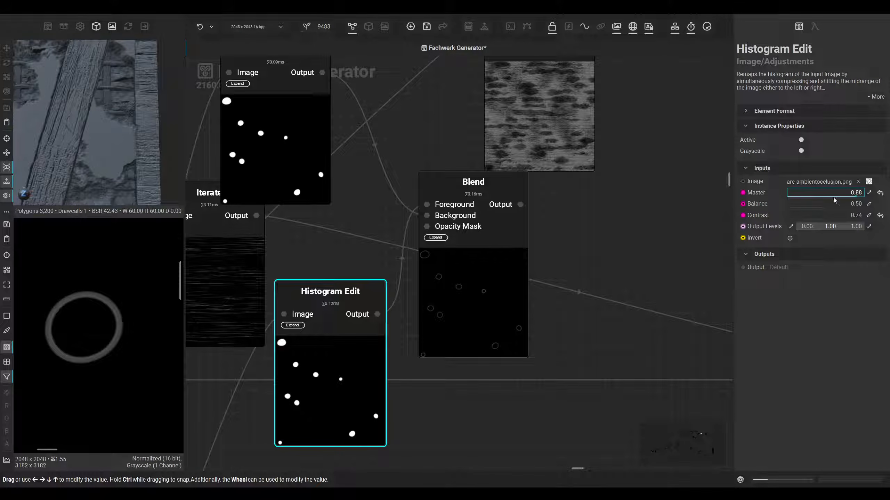
scroll(81, 303, "down", 6)
scroll(71, 284, "up", 1)
middle_click_drag(440, 298, 377, 338)
left_click_drag(854, 216, 862, 216)
scroll(47, 278, "up", 8)
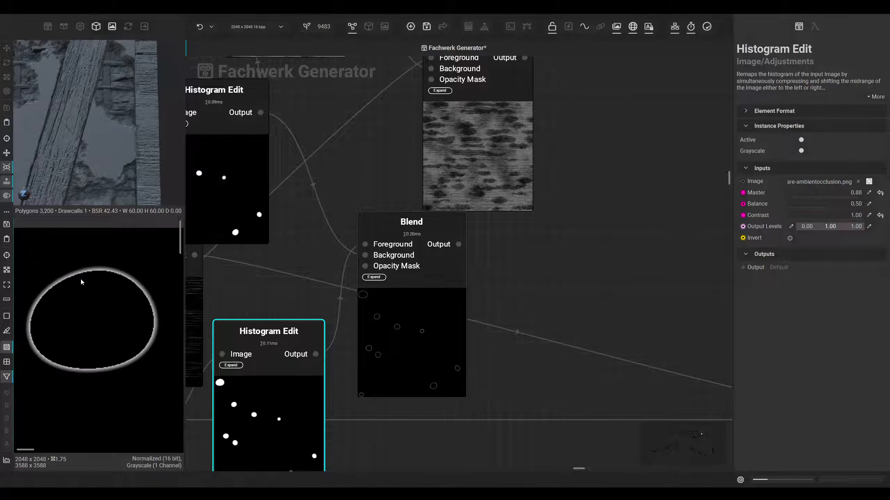
scroll(863, 219, "down", 3)
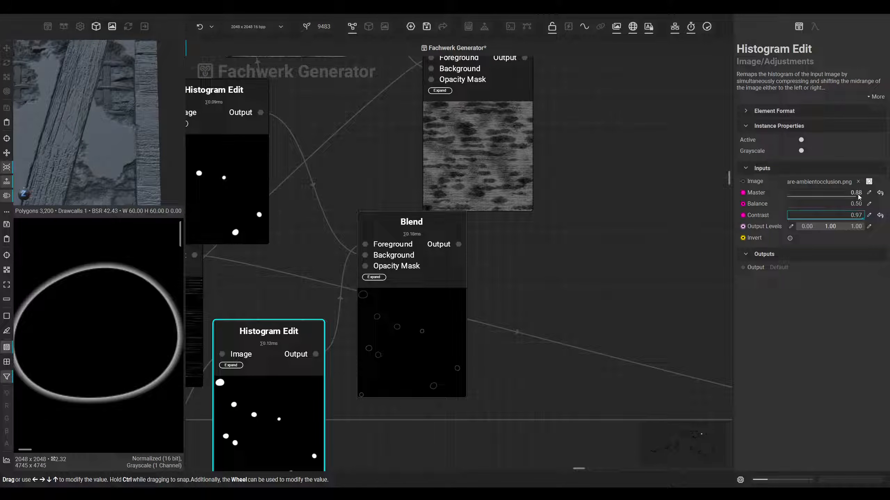
left_click_drag(854, 195, 857, 192)
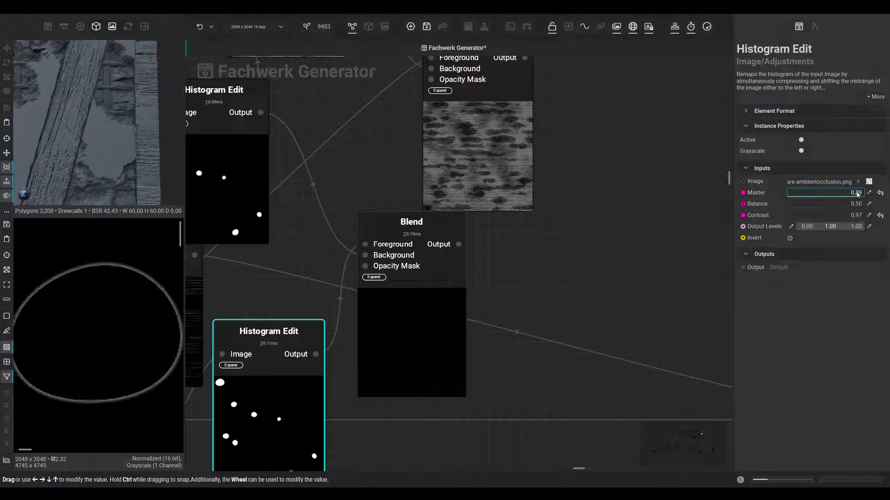
Add another Blend with the ring mask as Foreground and the wood Blend's output as Background, and set its mode to Subtract
middle_click_drag(517, 248, 448, 336)
scroll(449, 337, "down", 1)
left_click_drag(400, 334, 500, 196)
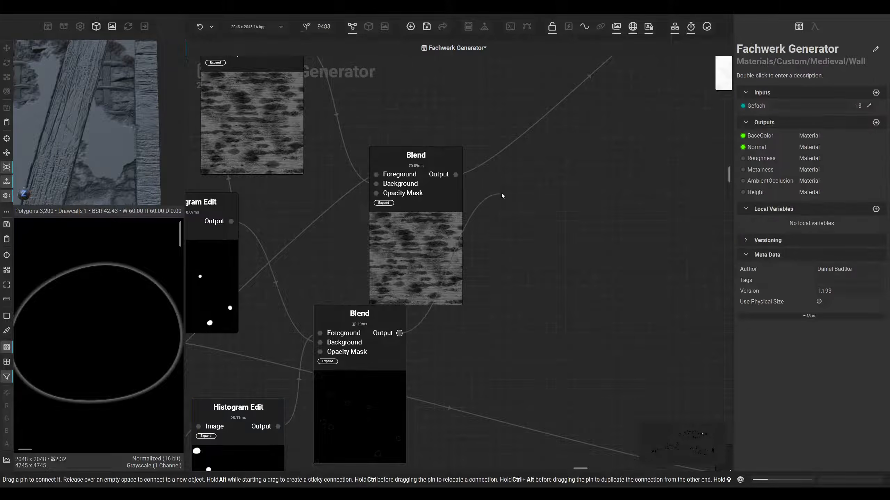
left_click(525, 267)
scroll(525, 233, "up", 2)
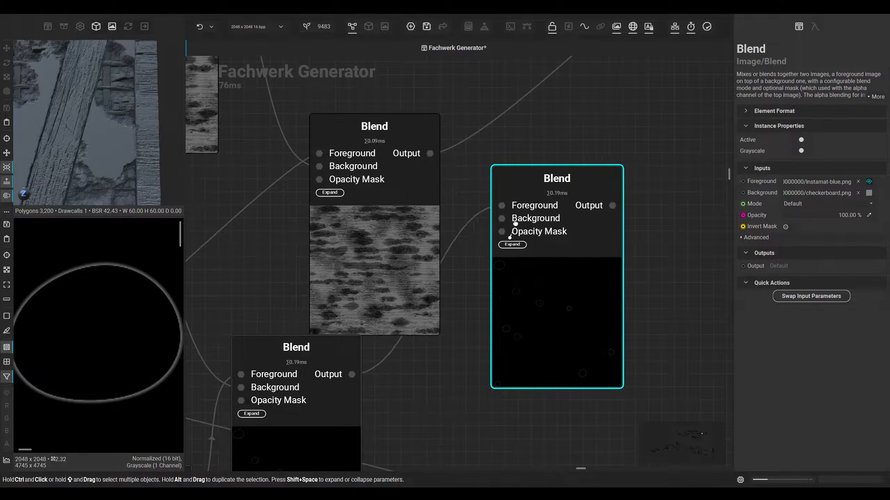
left_click_drag(453, 168, 430, 154)
left_click(540, 298)
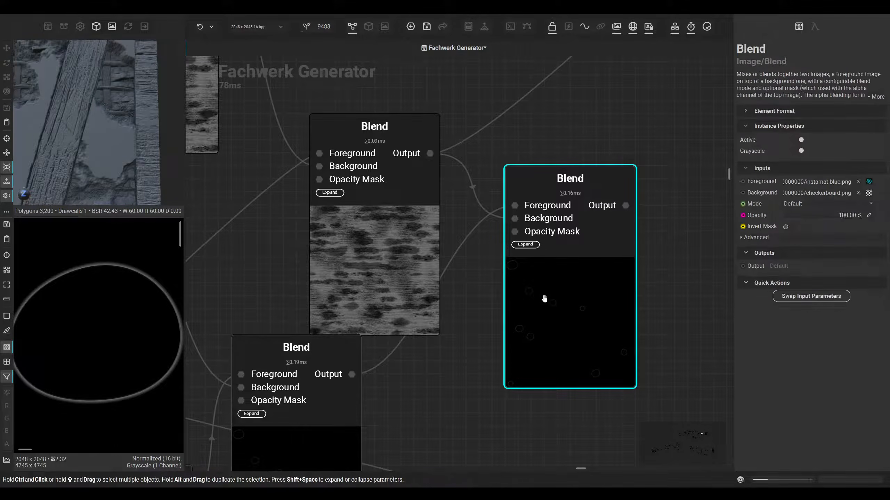
left_click(816, 204)
left_click(808, 225)
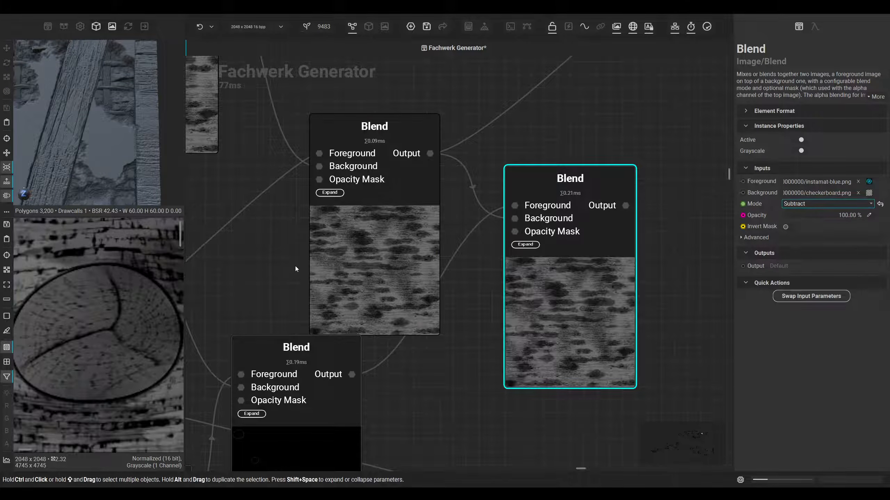
Connect the new Subtract Blend's output to the Levels node's Image input and check the knot rings on the 3D wall
scroll(154, 265, "down", 2)
scroll(461, 205, "down", 1)
middle_click_drag(508, 190, 393, 303)
scroll(392, 304, "down", 2)
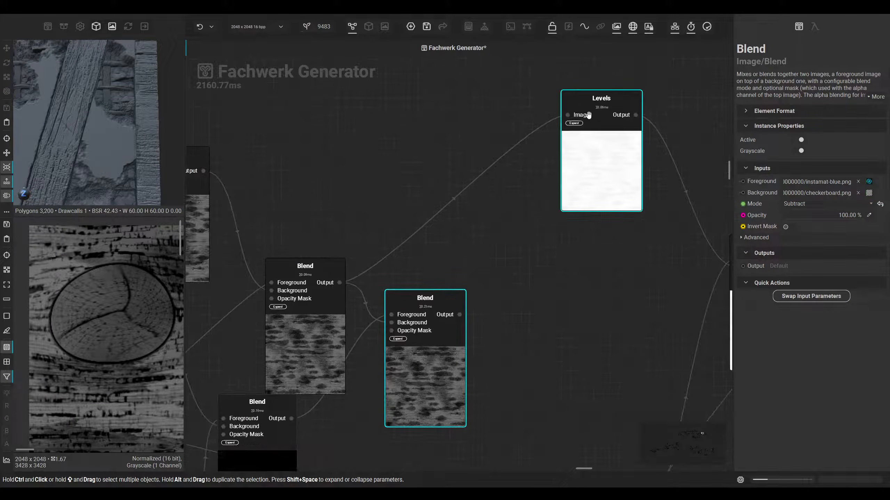
left_click_drag(571, 113, 567, 115)
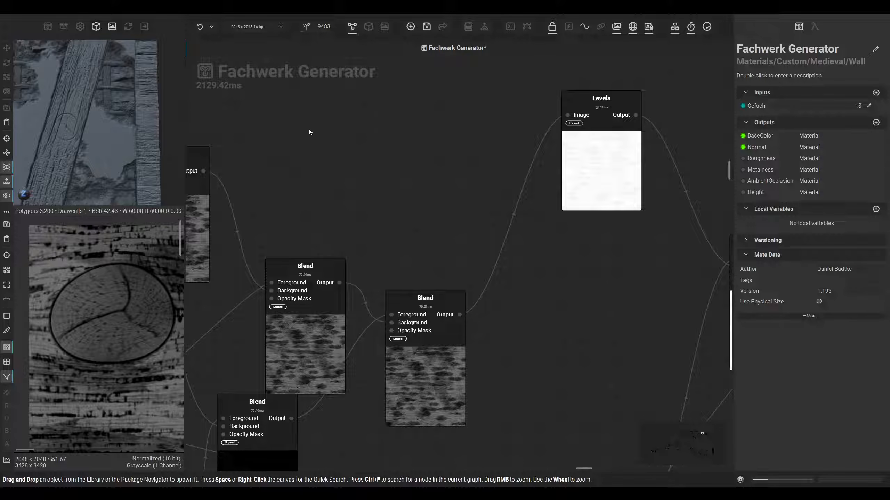
left_click(367, 28)
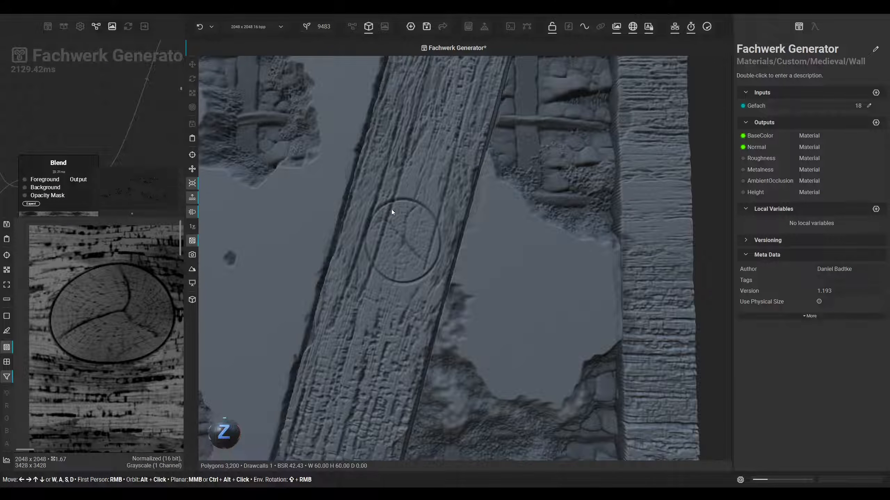
middle_click_drag(364, 236, 369, 228)
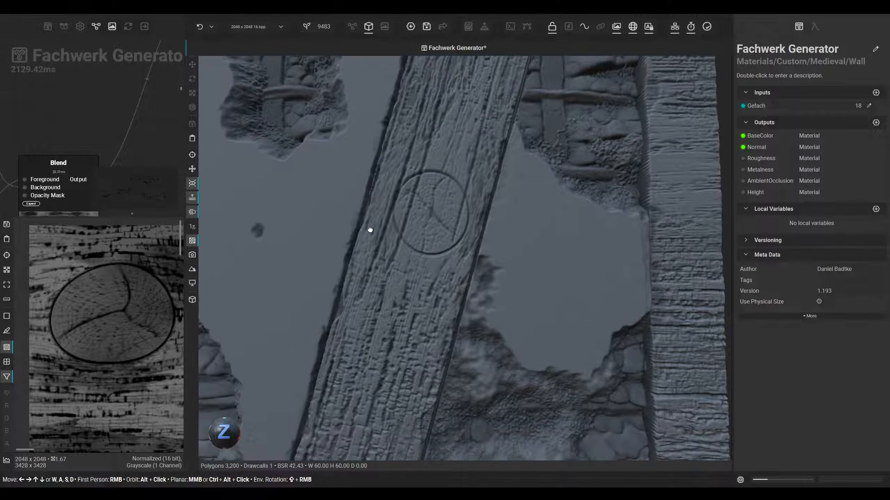
scroll(370, 228, "down", 3)
middle_click_drag(346, 274, 453, 306)
scroll(462, 181, "down", 3)
scroll(260, 199, "up", 6)
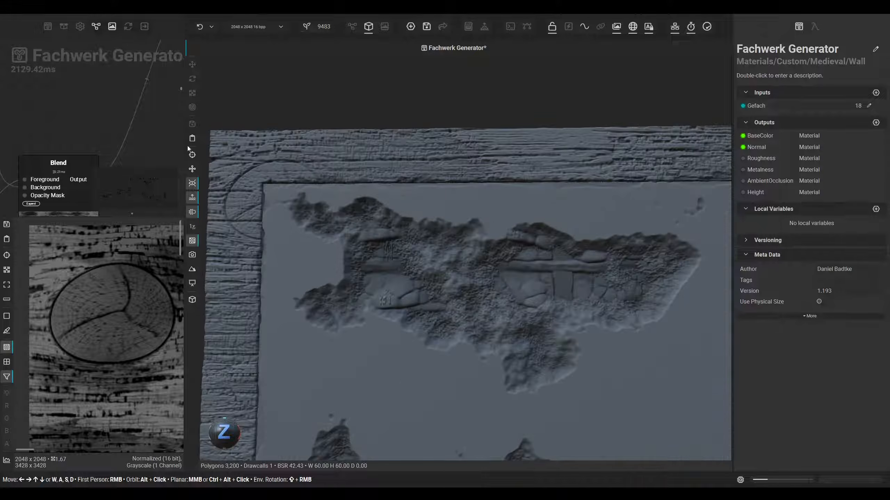
Find the Tile Scatter node that places the knots and set its size Variance to 0.15
scroll(113, 122, "down", 3)
scroll(152, 139, "down", 2)
scroll(153, 139, "down", 3)
middle_click_drag(101, 193, 131, 103)
middle_click_drag(13, 145, 97, 158)
middle_click_drag(71, 205, 109, 124)
middle_click_drag(7, 150, 77, 114)
scroll(63, 145, "up", 3)
middle_click_drag(63, 145, 71, 141)
left_click(71, 141)
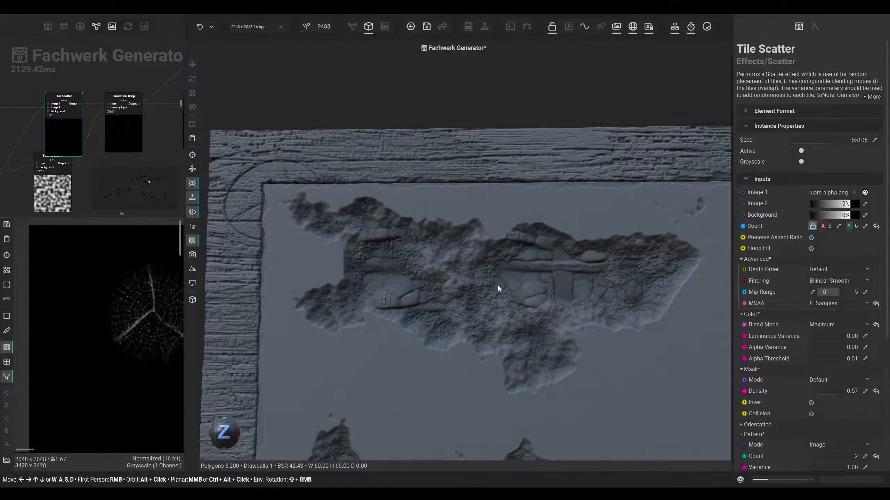
scroll(745, 401, "down", 10)
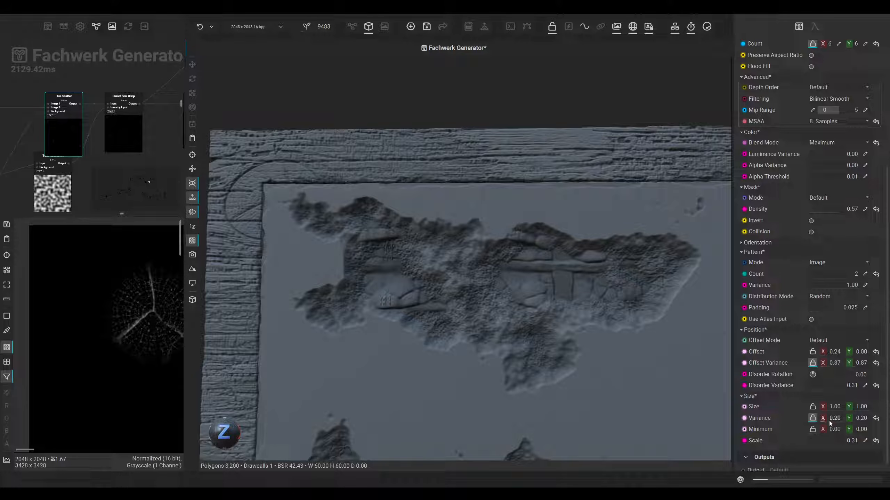
scroll(824, 422, "down", 2)
scroll(824, 422, "down", 3)
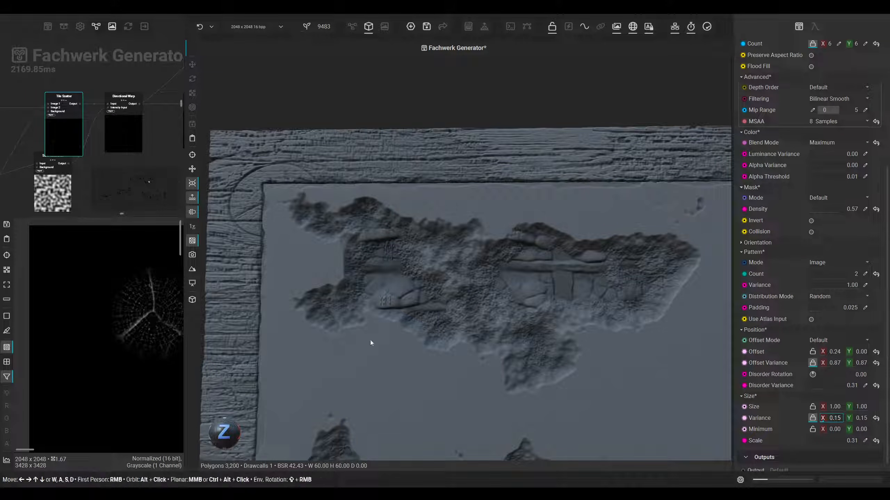
Set the Tile Scatter's Scale to 0.14 to shrink the knots
scroll(150, 340, "down", 4)
middle_click_drag(170, 344, 81, 318)
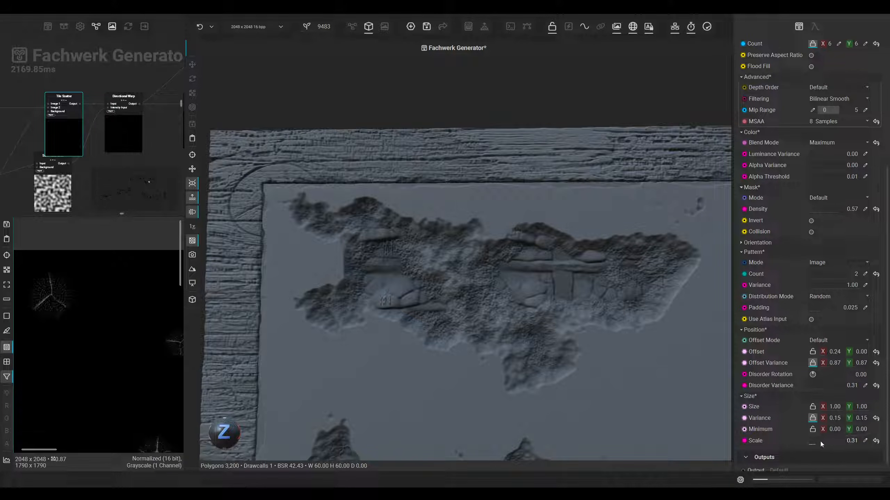
scroll(815, 441, "down", 7)
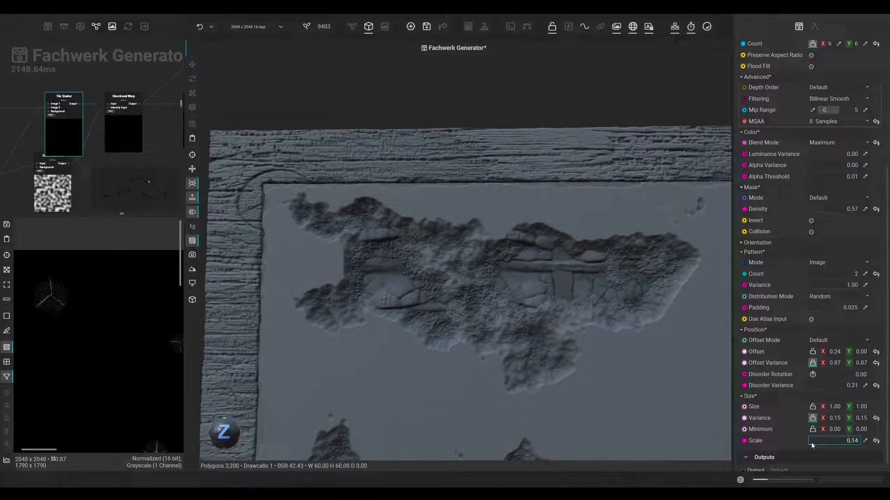
Inspect the rescaled knots across the 3D beams and in the Tile Scatter's preview
scroll(485, 353, "up", 6)
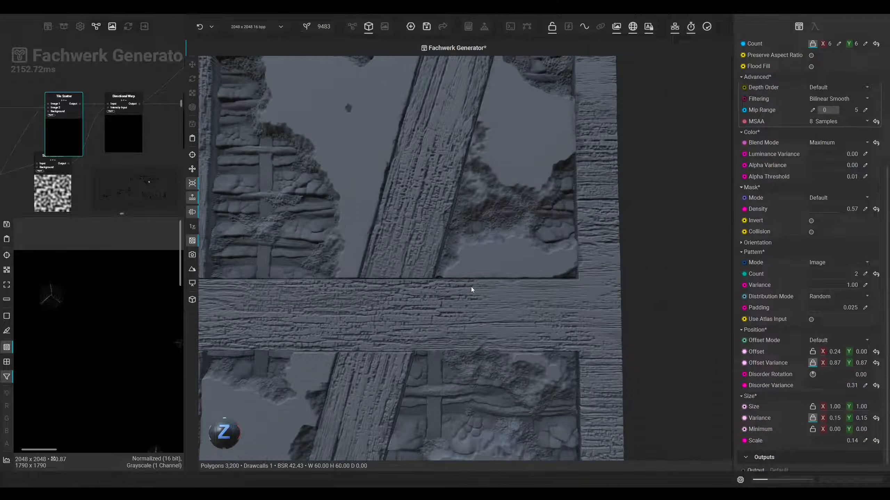
scroll(471, 289, "up", 6)
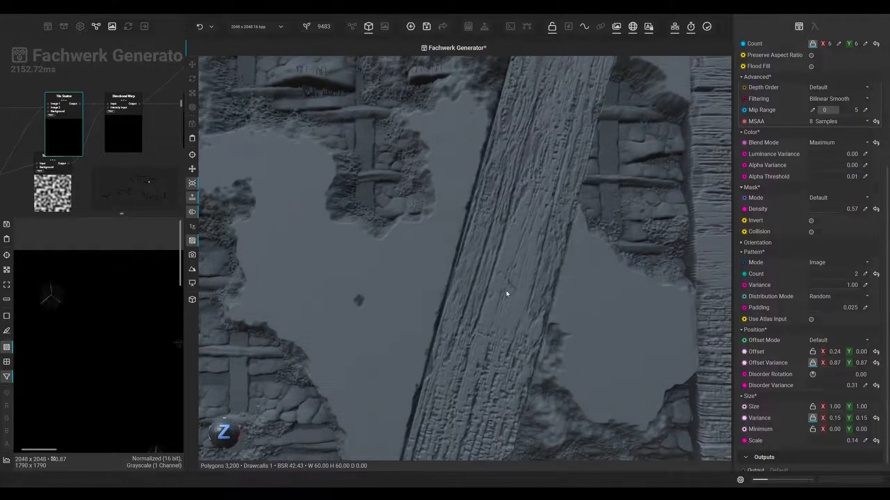
scroll(506, 298, "down", 8)
scroll(420, 338, "up", 8)
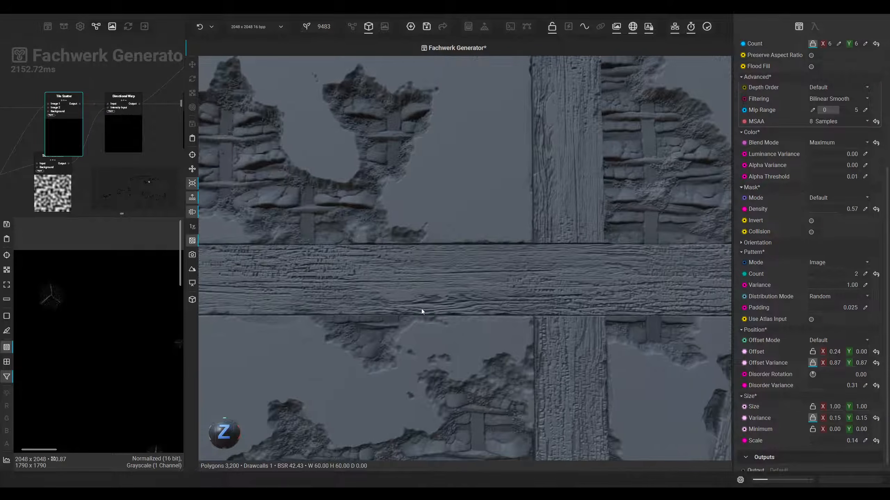
middle_click_drag(421, 309, 499, 316)
scroll(91, 310, "down", 2)
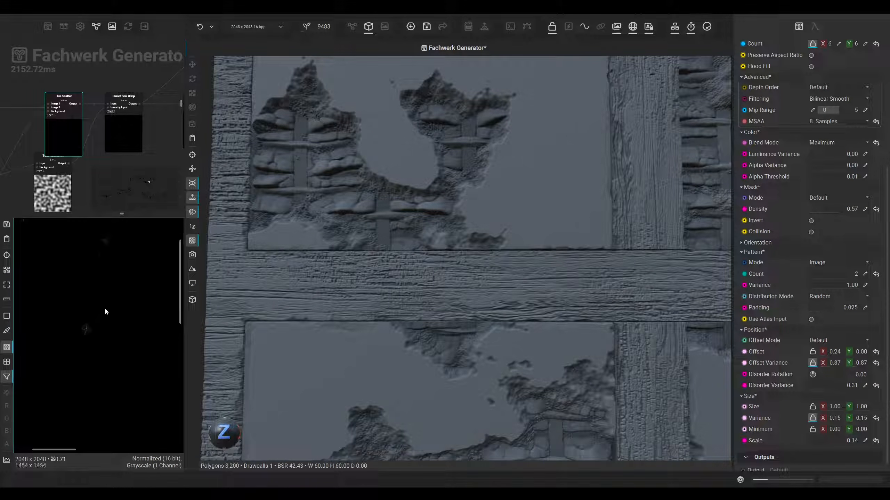
scroll(90, 308, "up", 5)
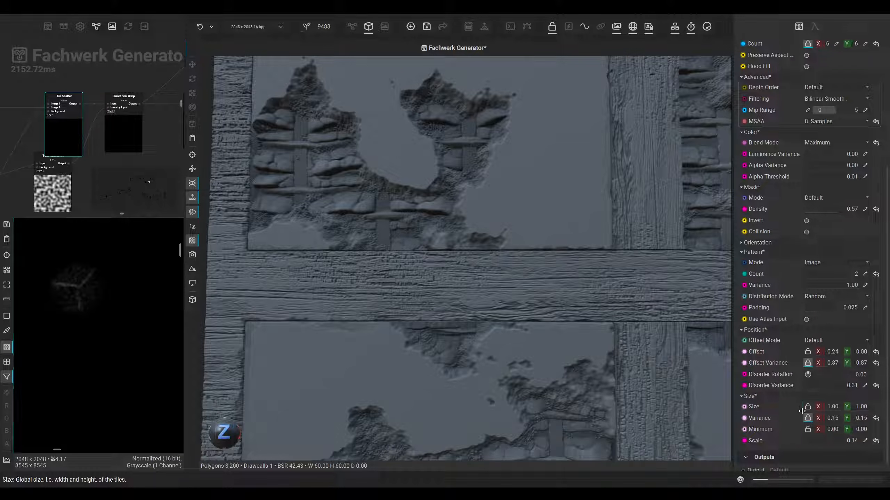
Set the Tile Scatter's size Variance to 0.05
left_click_drag(806, 412, 765, 413)
type("05")
key("Return")
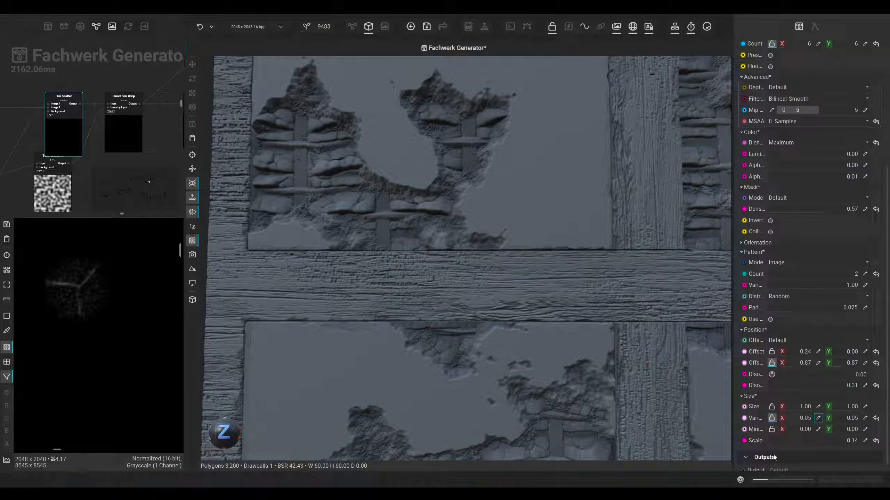
Reduce the Tile Scatter's Scale to 0.09 and check the knots in the preview and on the 3D wall
double_click(858, 441)
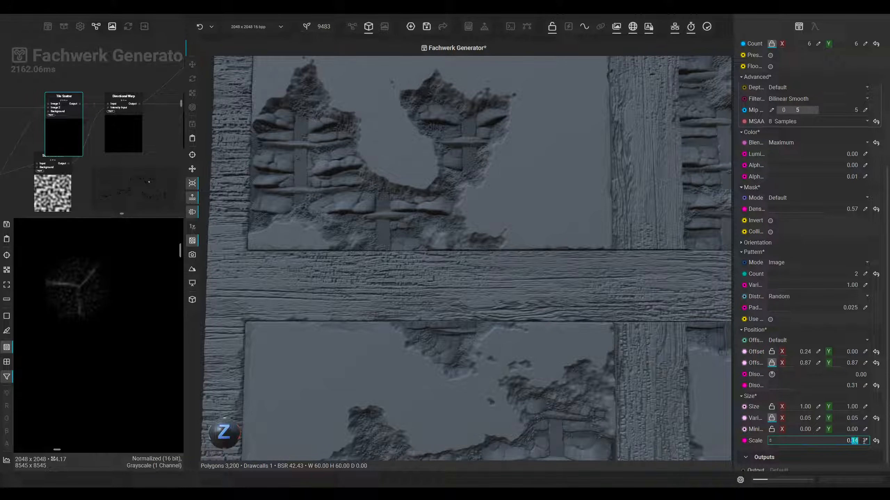
key("Return")
scroll(80, 293, "down", 10)
scroll(80, 302, "up", 5)
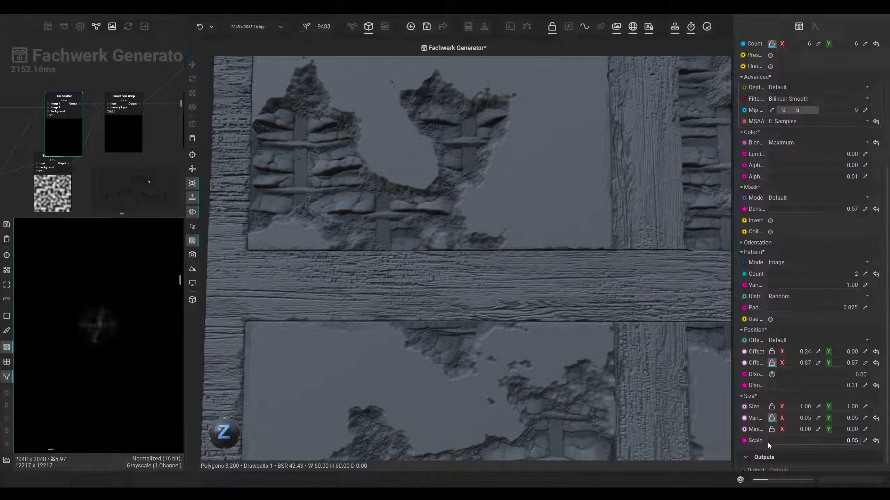
scroll(768, 444, "down", 1)
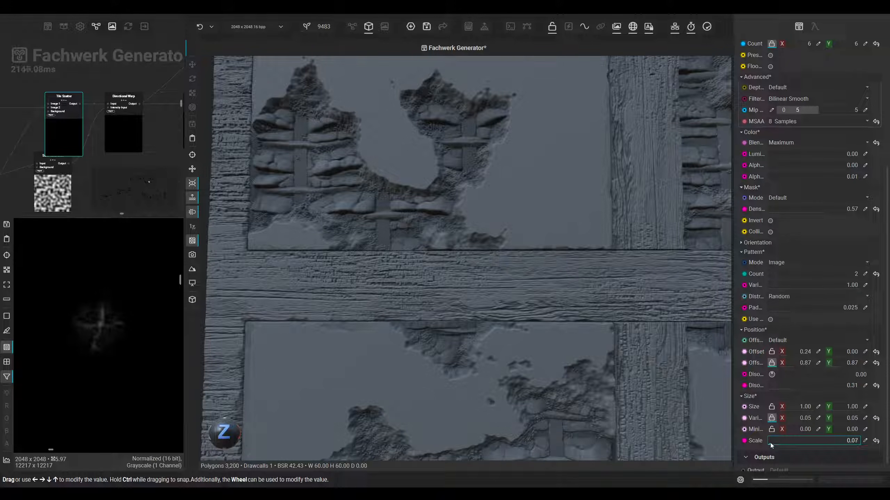
middle_click_drag(564, 323, 521, 232)
scroll(117, 307, "down", 5)
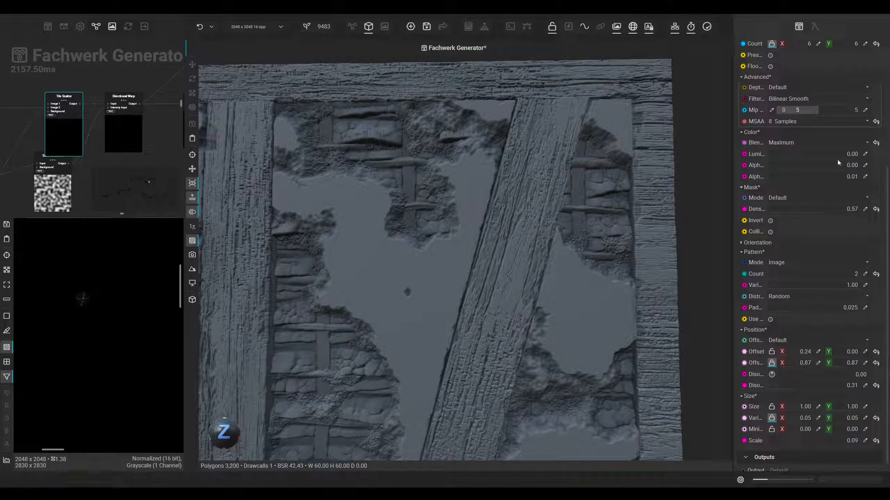
Reset the Tile Scatter's mask Density to 1.00 and check the knot distribution on the timber frame
scroll(750, 196, "up", 3)
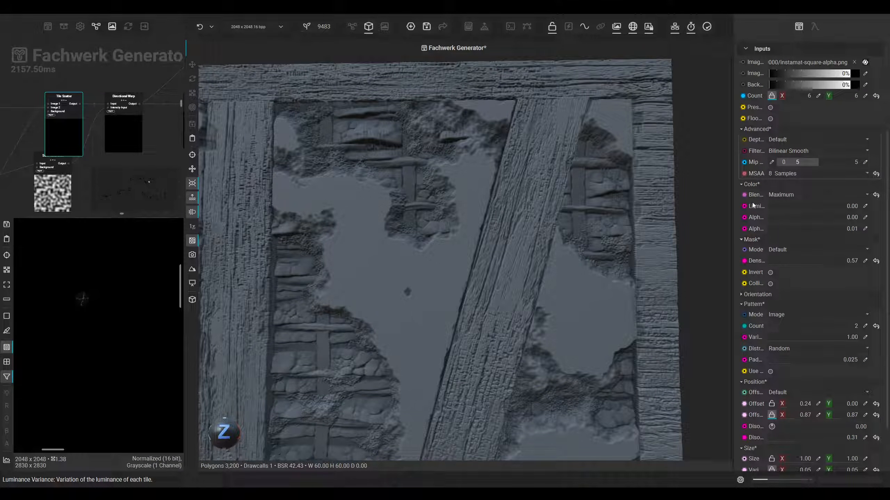
left_click_drag(766, 208, 794, 208)
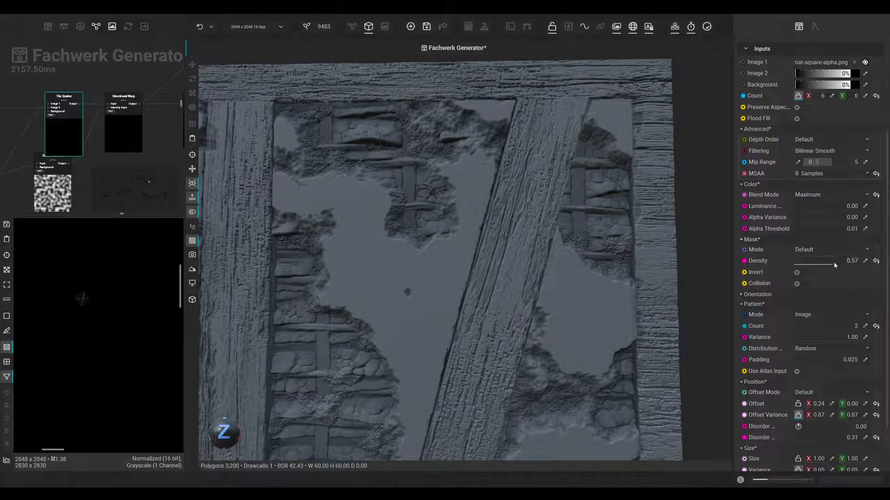
left_click(877, 261)
scroll(117, 309, "down", 3)
scroll(117, 309, "up", 5)
middle_click_drag(438, 261, 578, 179)
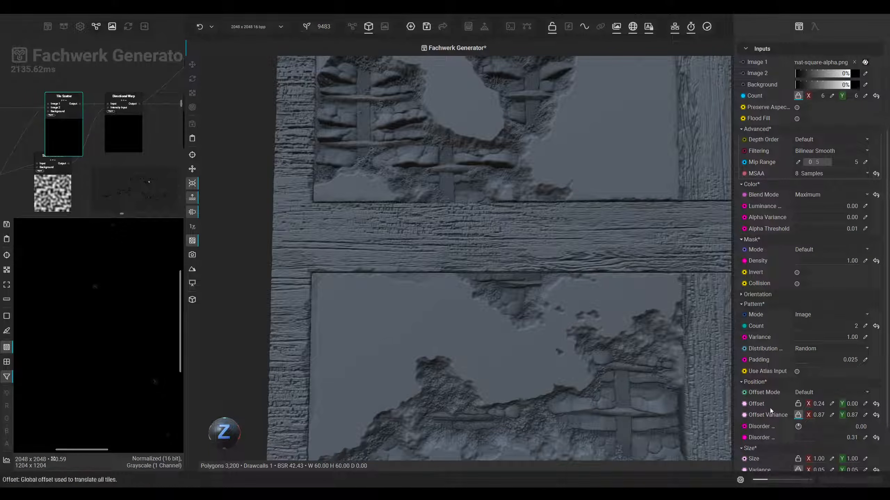
Set the Tile Scatter's Scale to 0.23, checking the knot size on the beams
scroll(784, 425, "down", 3)
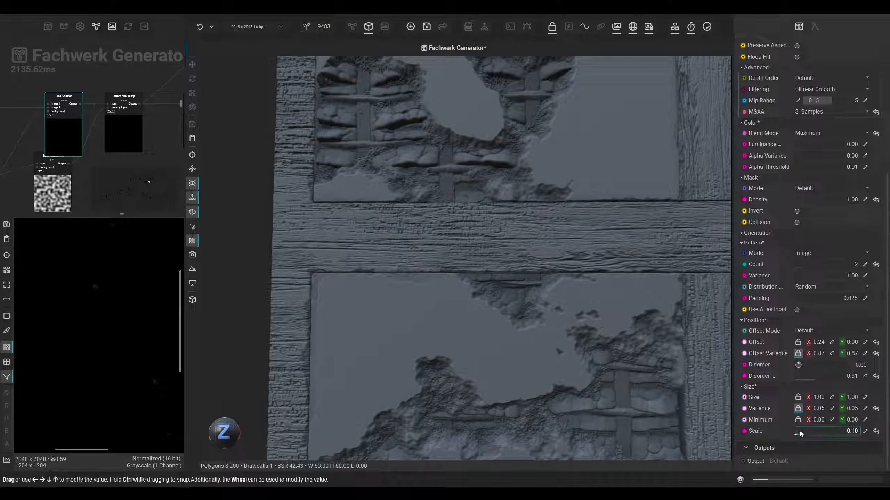
left_click_drag(807, 430, 805, 432)
middle_click_drag(612, 339, 409, 370)
scroll(524, 302, "up", 3)
middle_click_drag(604, 236, 405, 398)
scroll(531, 319, "down", 3)
left_click_drag(804, 433, 801, 433)
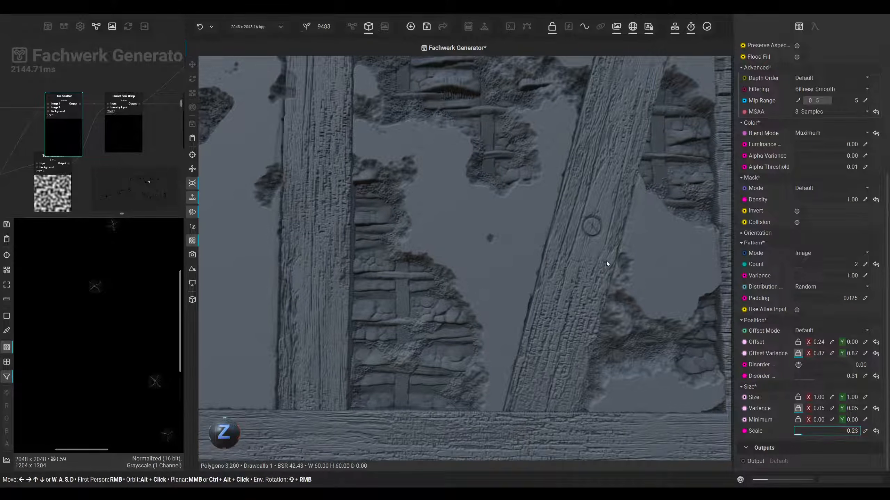
Examine the size and ring outlines of the knots across the diagonal, vertical and horizontal beams in 3D
middle_click_drag(605, 227, 558, 273)
scroll(558, 272, "up", 5)
scroll(529, 286, "down", 5)
middle_click_drag(395, 268, 498, 302)
scroll(492, 289, "down", 3)
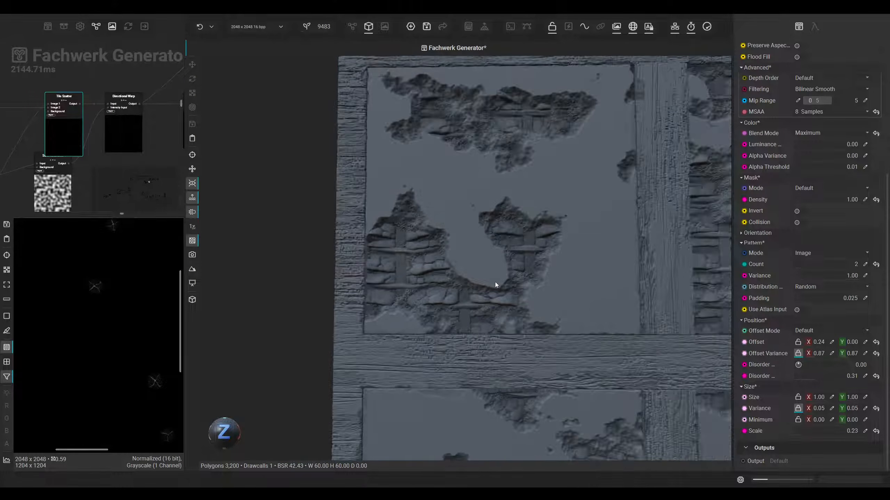
scroll(492, 289, "up", 2)
scroll(161, 302, "up", 4)
middle_click_drag(516, 334, 444, 281)
middle_click_drag(529, 155, 449, 314)
scroll(95, 116, "down", 5)
scroll(95, 133, "up", 5)
Follow the graph downstream from the Tile Scatter and inspect the ring in the Subtract Blend's preview
left_click(88, 133)
scroll(92, 275, "up", 5)
middle_click_drag(118, 142, 56, 133)
left_click(67, 134)
scroll(108, 290, "up", 5)
middle_click_drag(49, 183, 133, 127)
left_click(70, 151)
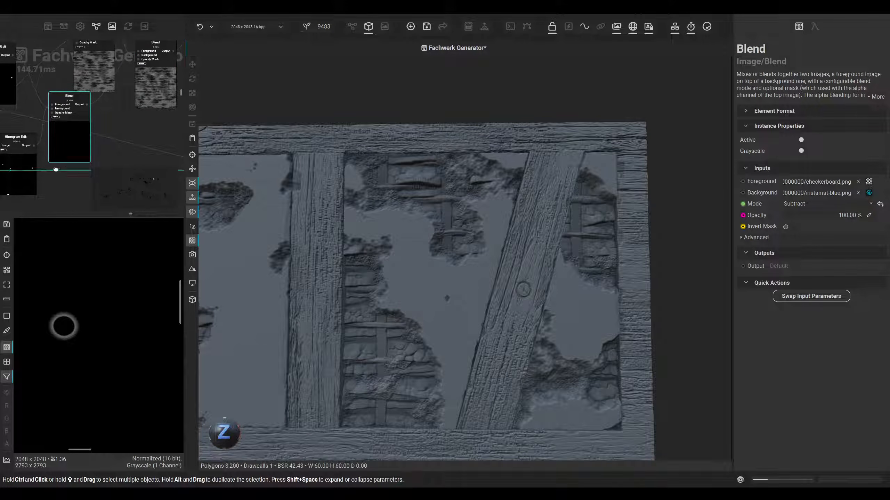
middle_click_drag(50, 170, 124, 167)
left_click(87, 156)
left_click(128, 140)
Set the upper ring Histogram Edit's Contrast to 1.00 and Master to 0.89, and check the thinner ring on the beam
left_click(78, 92)
left_click(851, 197)
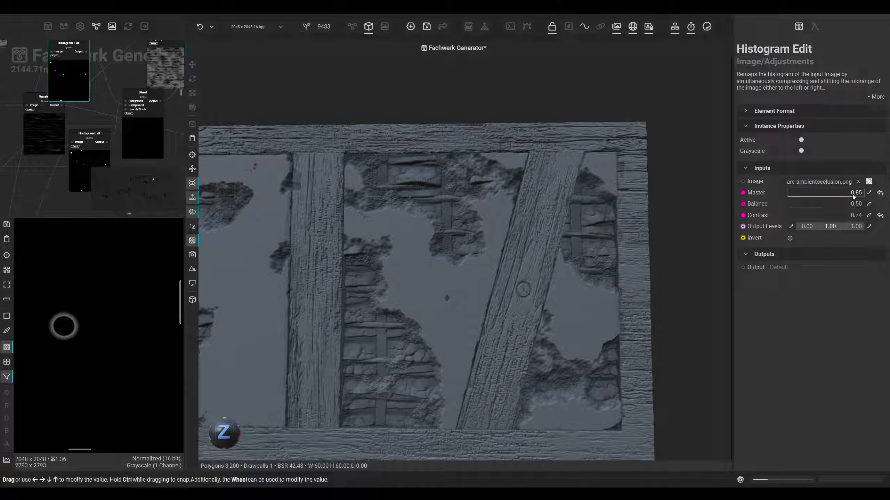
left_click_drag(855, 195, 856, 195)
left_click_drag(856, 195, 855, 195)
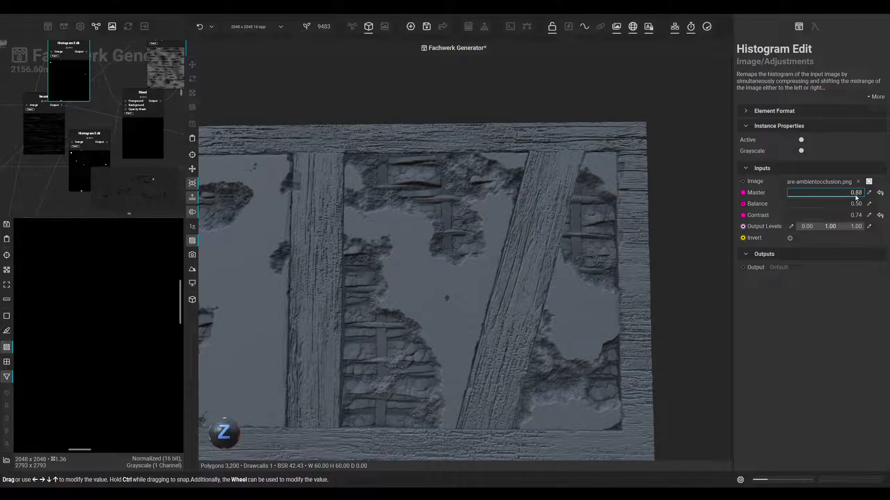
left_click(855, 216)
left_click_drag(852, 196, 856, 194)
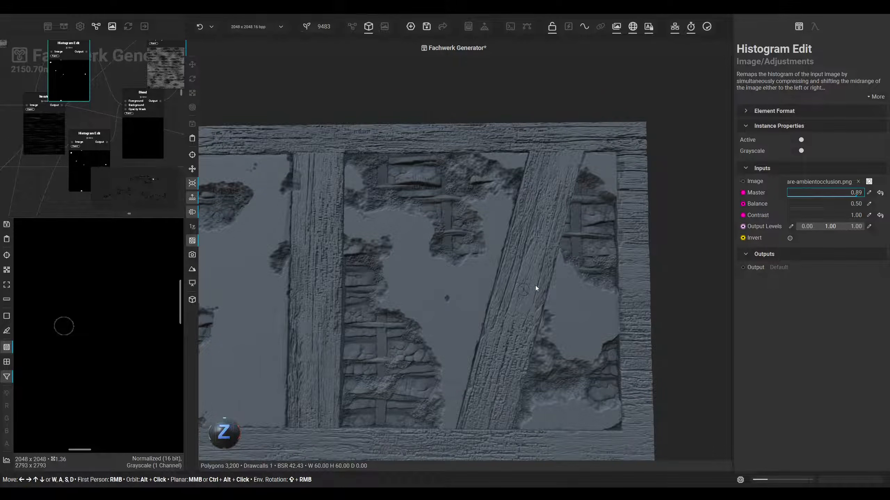
scroll(533, 287, "up", 5)
scroll(503, 308, "down", 4)
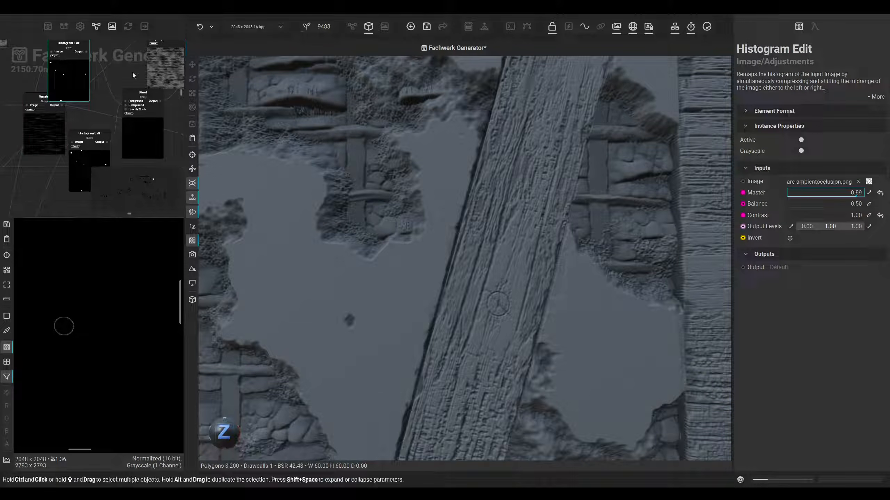
scroll(448, 219, "up", 2)
scroll(174, 136, "down", 2)
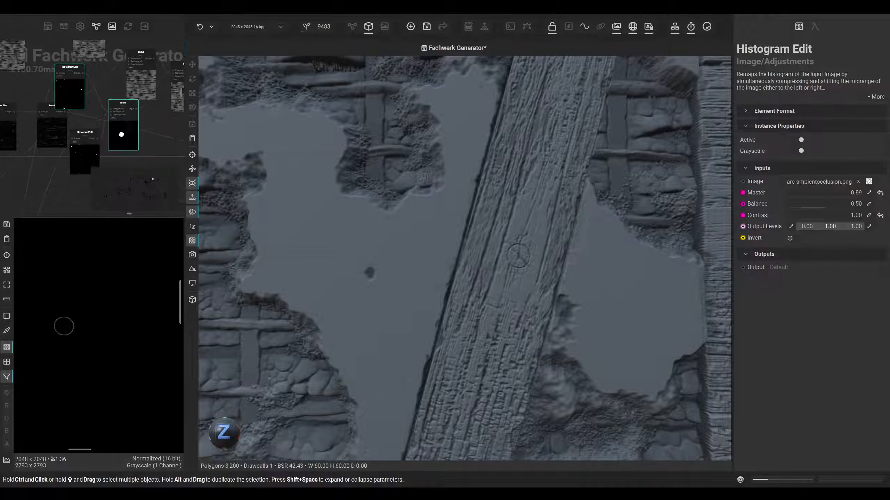
Connect the output of the upstream Histogram Edit with Master 0.94 to the Image input of the upper ring Histogram Edit
left_click(176, 112)
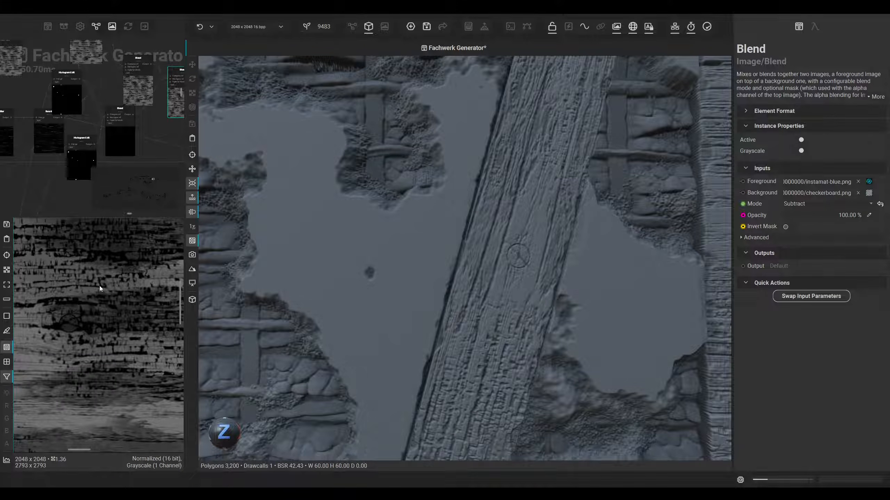
middle_click_drag(159, 128, 189, 21)
scroll(154, 70, "down", 1)
middle_click_drag(59, 208, 91, 161)
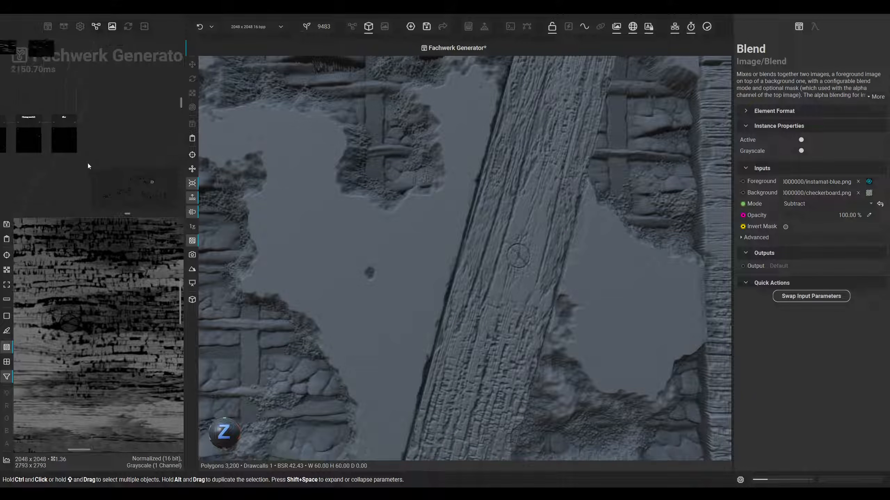
left_click(67, 140)
middle_click_drag(99, 119, 136, 139)
left_click(66, 168)
middle_click_drag(66, 169, 60, 179)
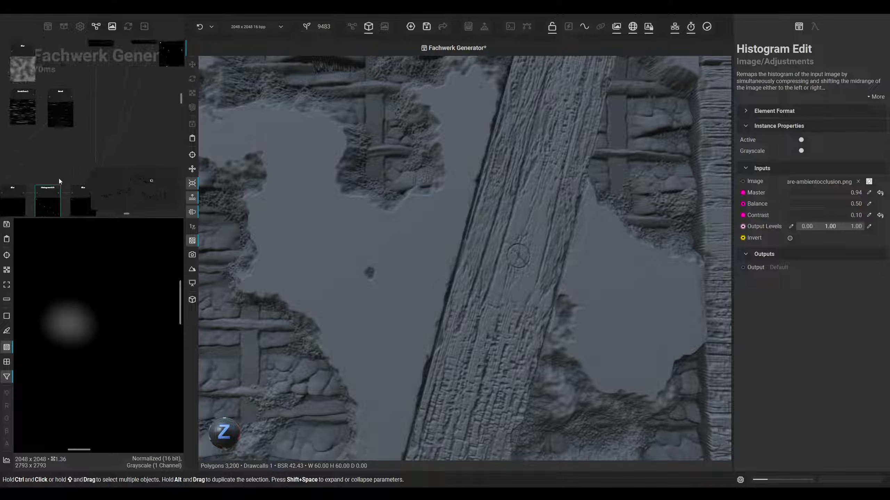
left_click_drag(59, 193, 136, 101)
scroll(64, 142, "up", 1)
scroll(120, 139, "up", 1)
Feed the lower ring Histogram Edit's Image input from the same upstream Histogram Edit
middle_click_drag(120, 138, 93, 76)
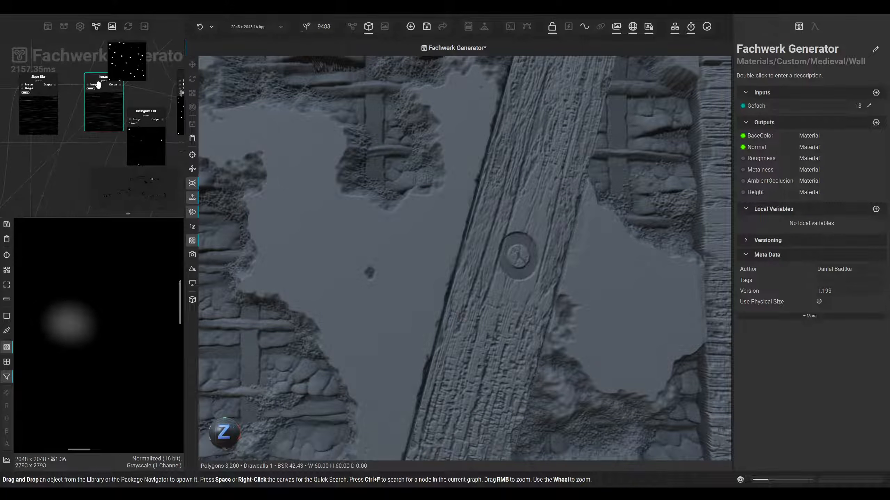
left_click_drag(130, 120, 29, 121)
scroll(118, 122, "down", 3)
middle_click_drag(123, 80, 84, 132)
scroll(86, 121, "up", 2)
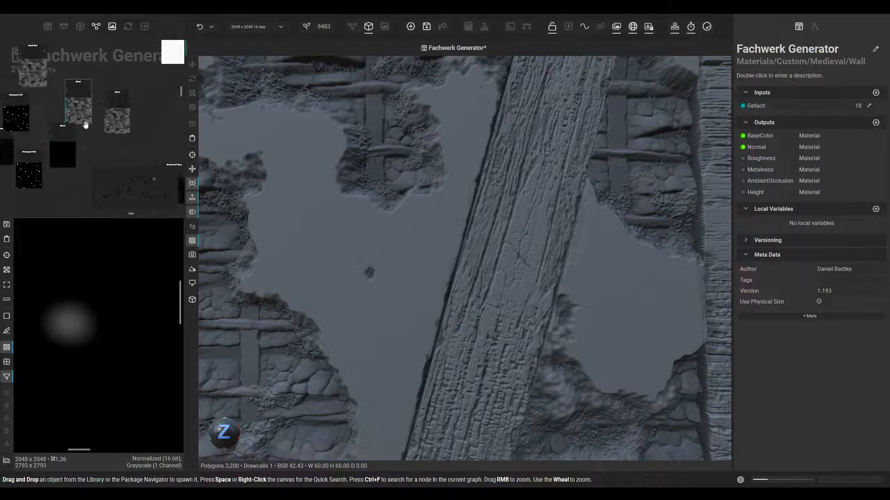
Set the upper ring Histogram Edit's Master to 0.90 and check the knot rings across the 3D beams
left_click(63, 147)
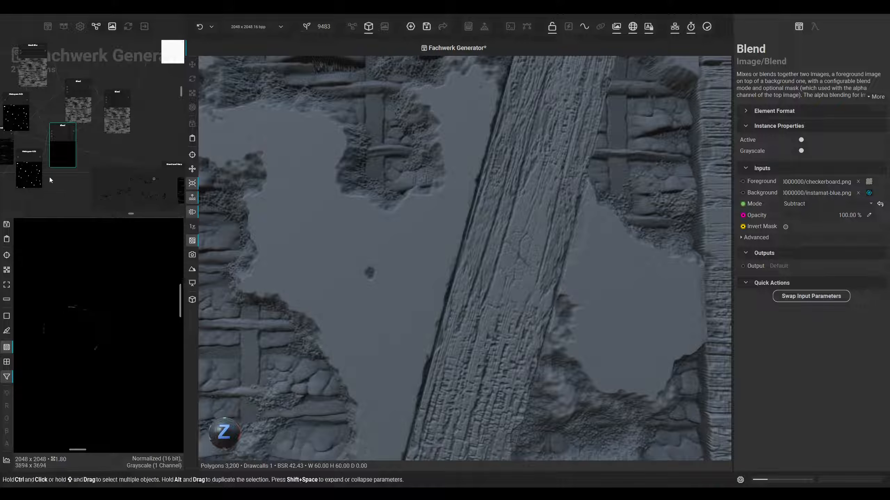
middle_click_drag(52, 183, 105, 177)
left_click(80, 119)
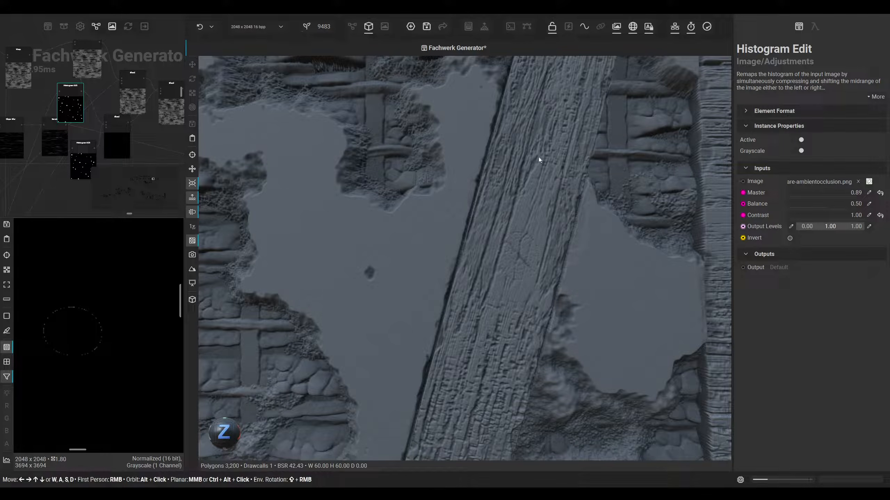
left_click(852, 195)
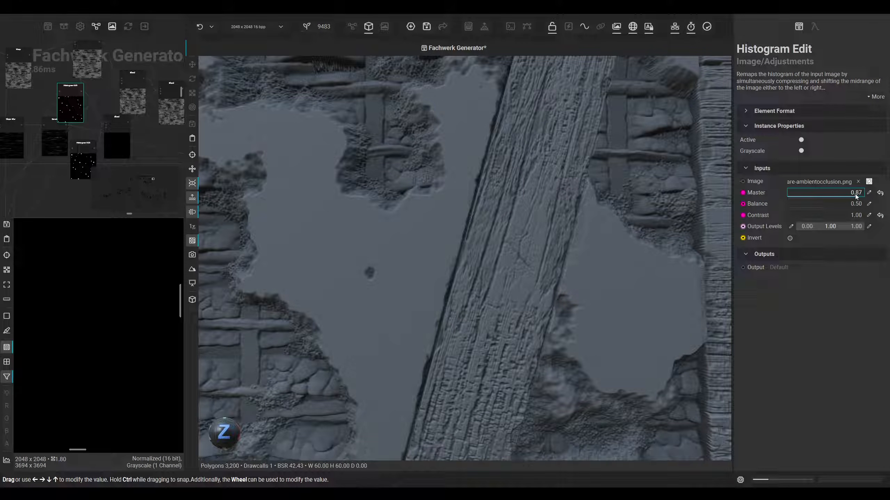
scroll(857, 194, "down", 2)
scroll(857, 194, "up", 1)
scroll(497, 222, "down", 3)
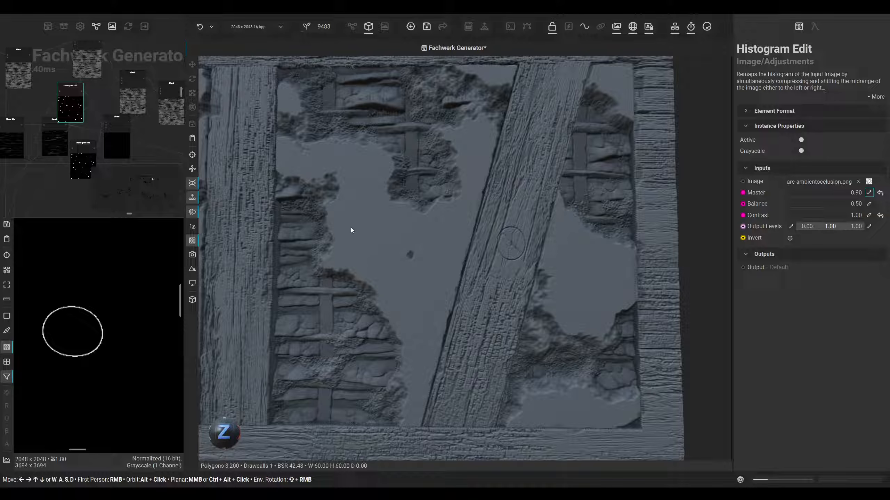
middle_click_drag(492, 246, 593, 175)
middle_click_drag(418, 245, 387, 153)
scroll(161, 146, "down", 4)
Show the Tile Scatter's output in the large 2D viewer and compare its knots with the Directional Warp's output
middle_click_drag(89, 153, 68, 127)
scroll(80, 144, "up", 5)
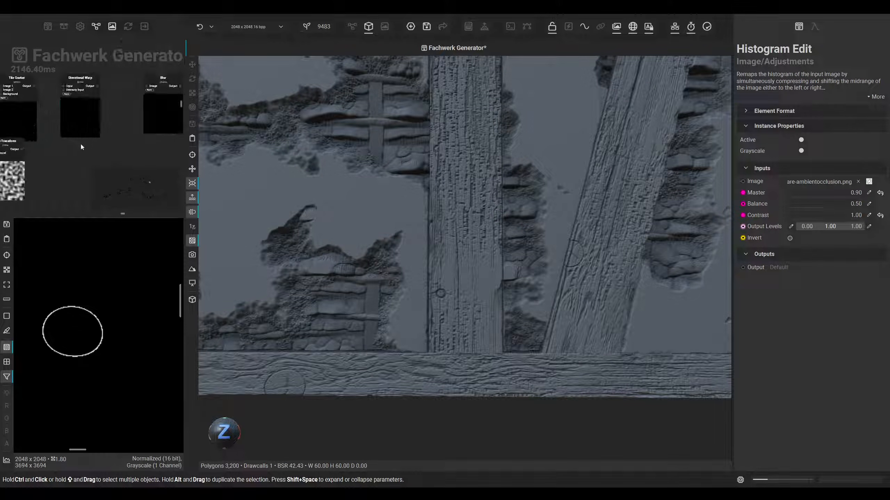
left_click(30, 117)
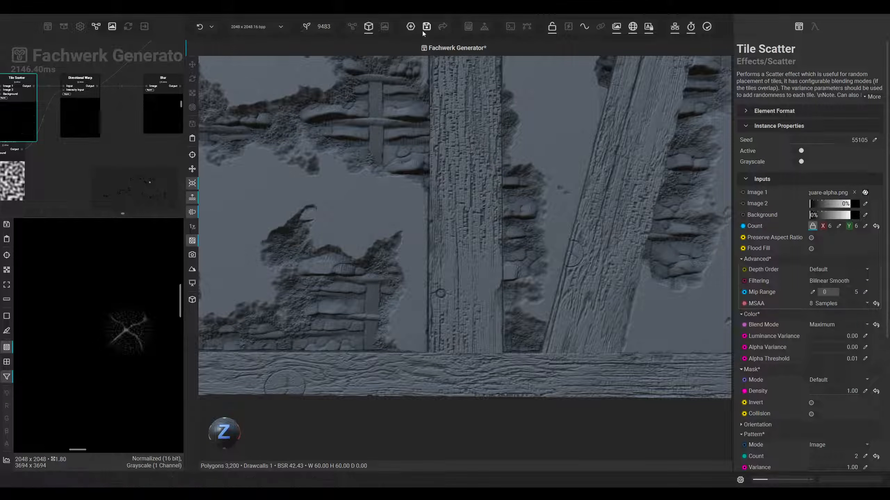
left_click(384, 28)
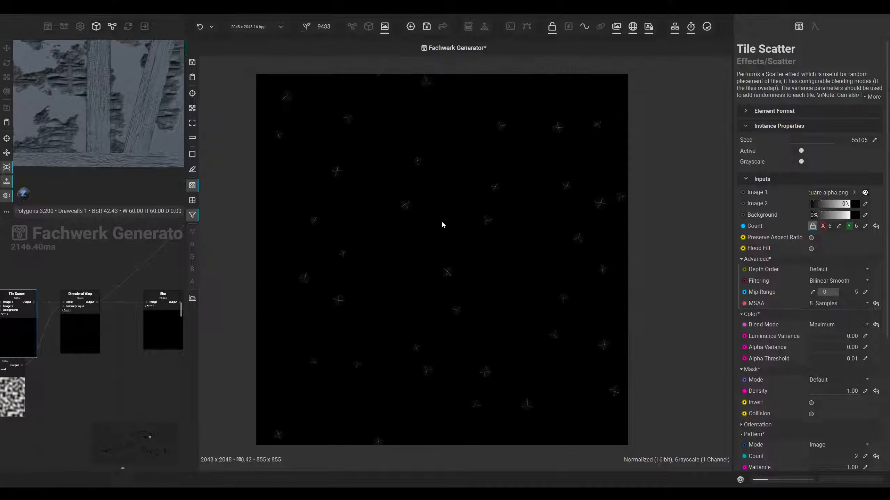
scroll(444, 255, "up", 2)
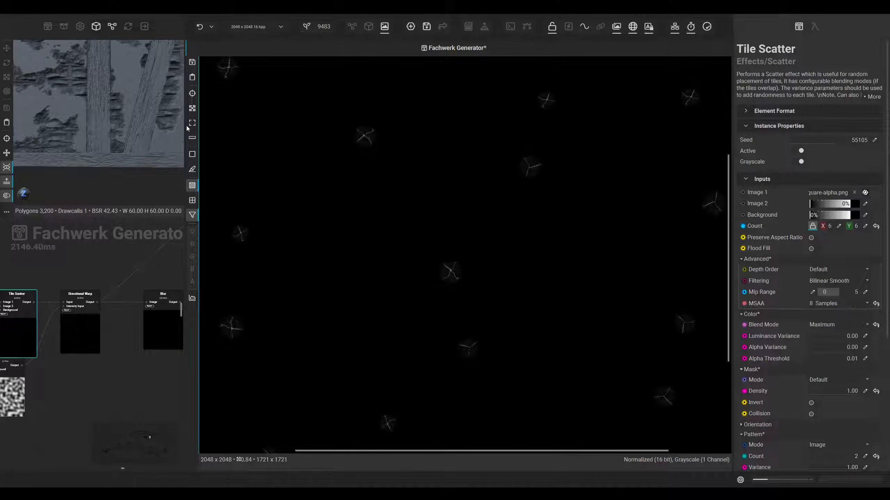
left_click(80, 317)
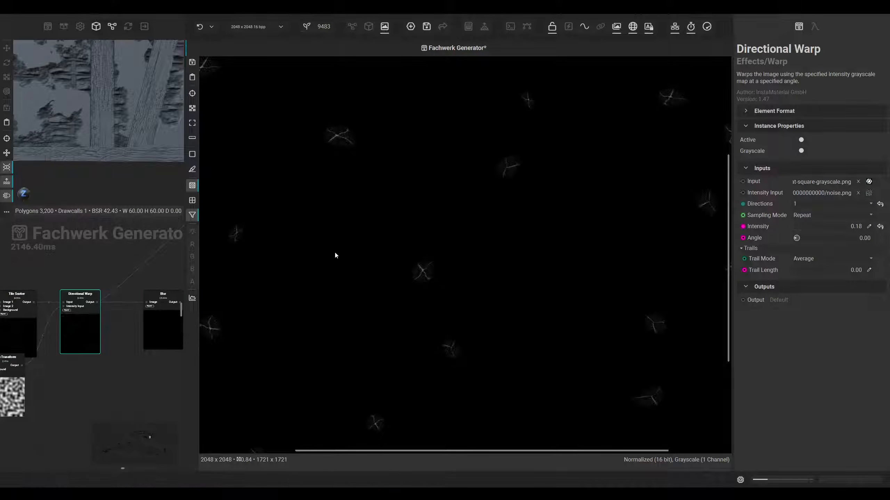
middle_click_drag(386, 209, 368, 259)
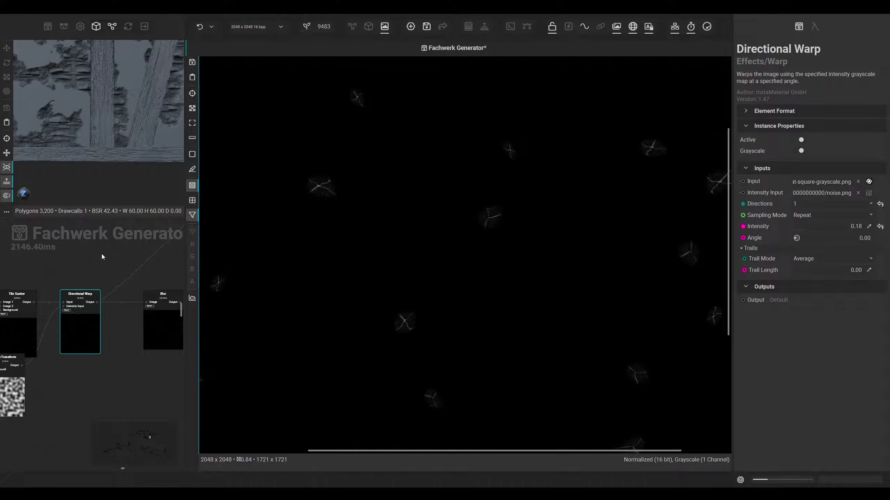
Set the Tile Scatter's size Variance to 0.02 and check the knots in the 2D viewer
left_click(27, 331)
scroll(750, 401, "down", 5)
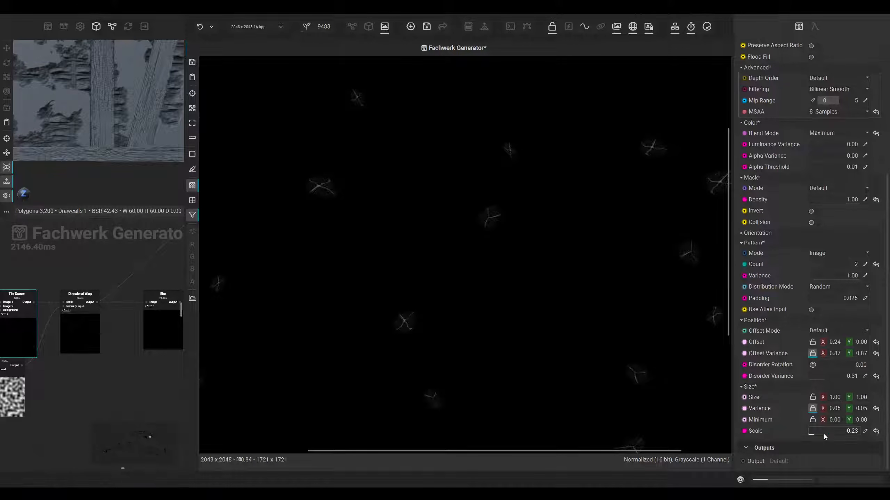
left_click(811, 409)
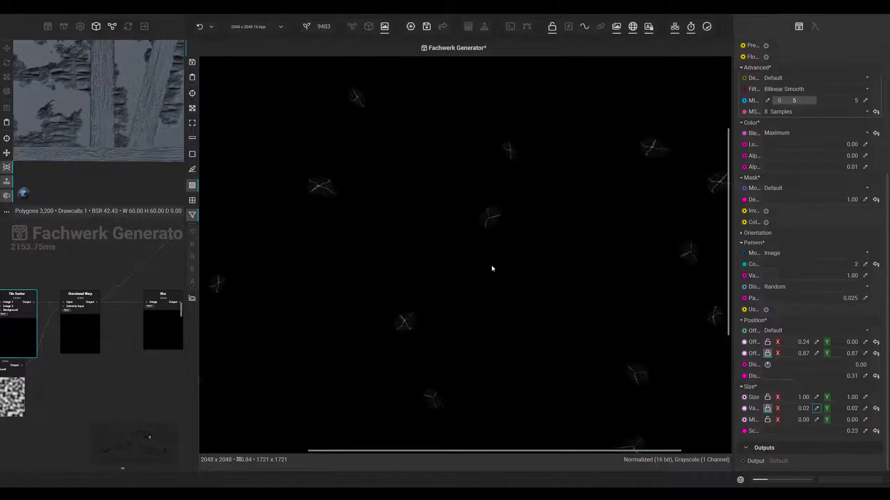
middle_click_drag(482, 258, 457, 284)
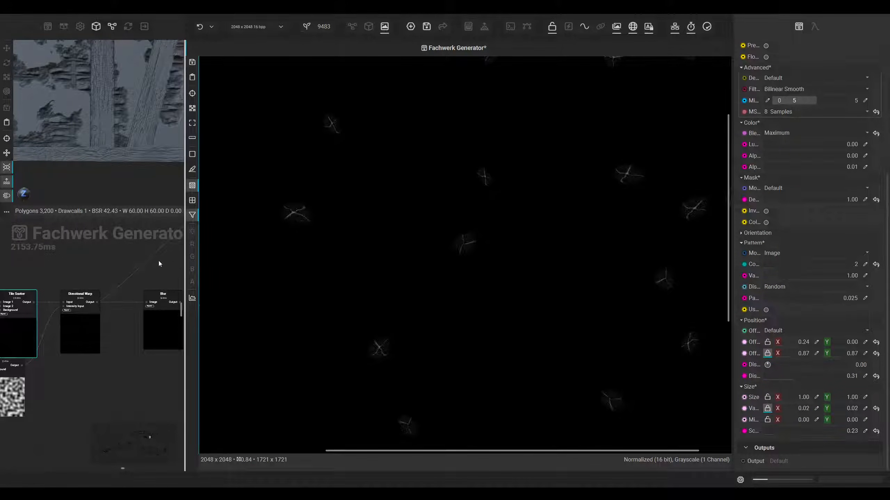
Set the Intensity of the Gaussian Blur after the Directional Warp to 11.98%
left_click(85, 327)
left_click(144, 335)
middle_click_drag(143, 335, 100, 342)
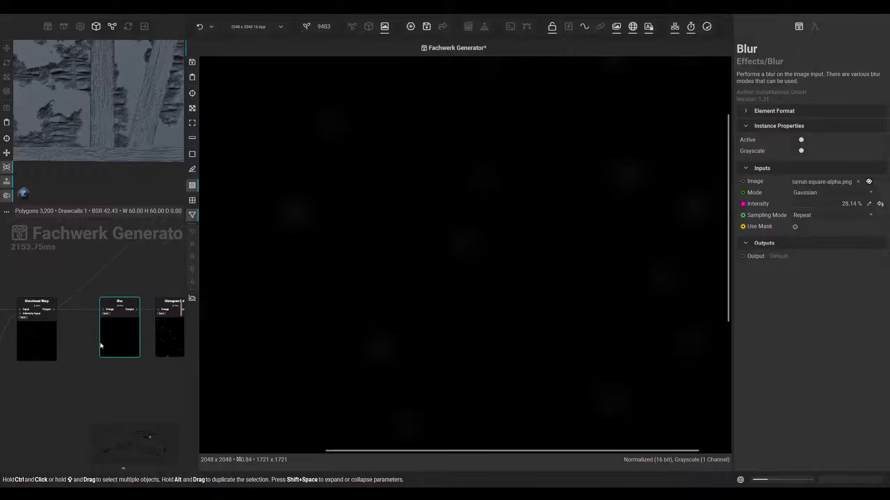
left_click(803, 207)
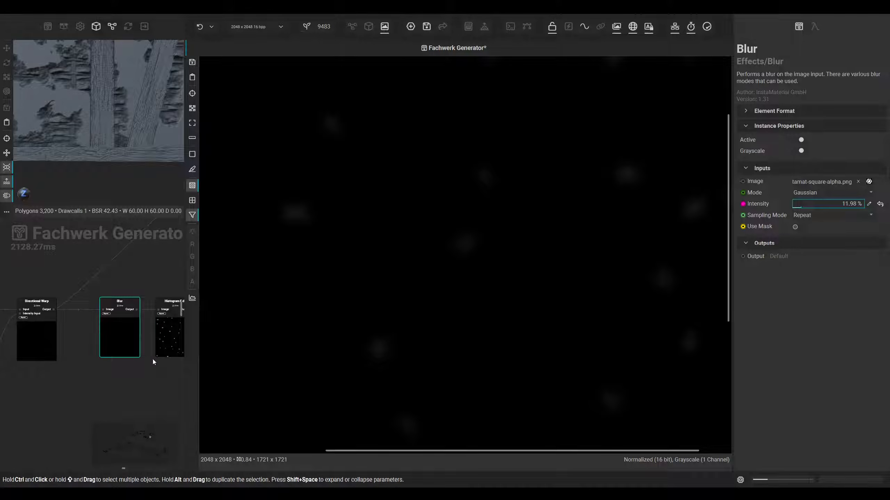
Compare the outputs of the Histogram Edit and the Blur after it, and examine the knots on the diagonal 3D beam
left_click(161, 342)
middle_click_drag(162, 341, 70, 368)
left_click(128, 353)
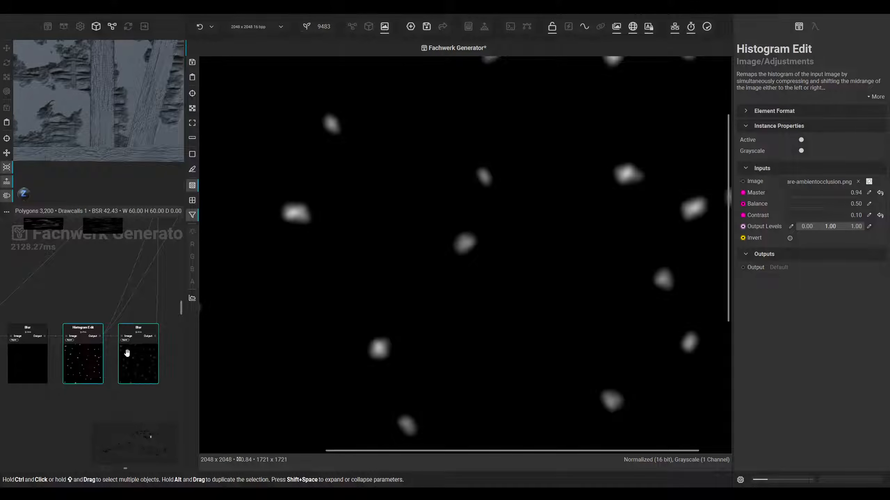
left_click(371, 26)
middle_click_drag(456, 155, 369, 313)
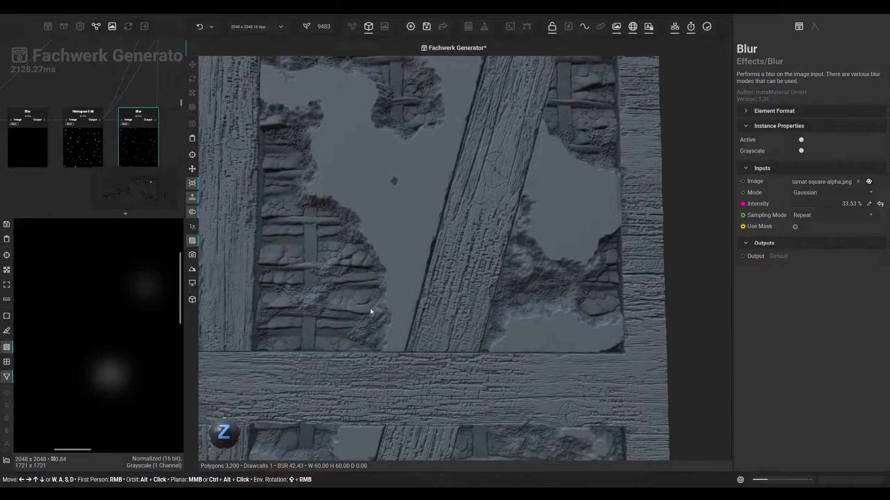
scroll(481, 190, "up", 3)
middle_click_drag(481, 190, 491, 221)
scroll(118, 82, "down", 3)
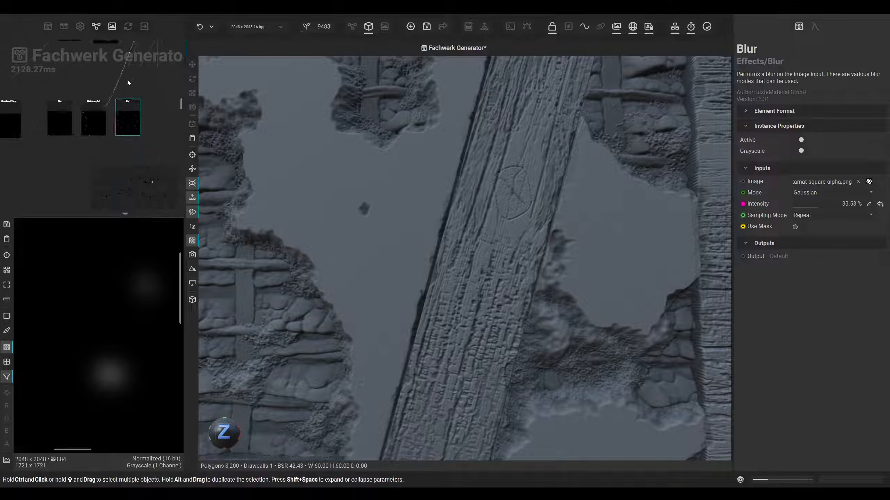
Insert a Blur node on the connection from the knot ring Blend to the following Blend's Foreground
left_click(352, 27)
scroll(447, 258, "up", 5)
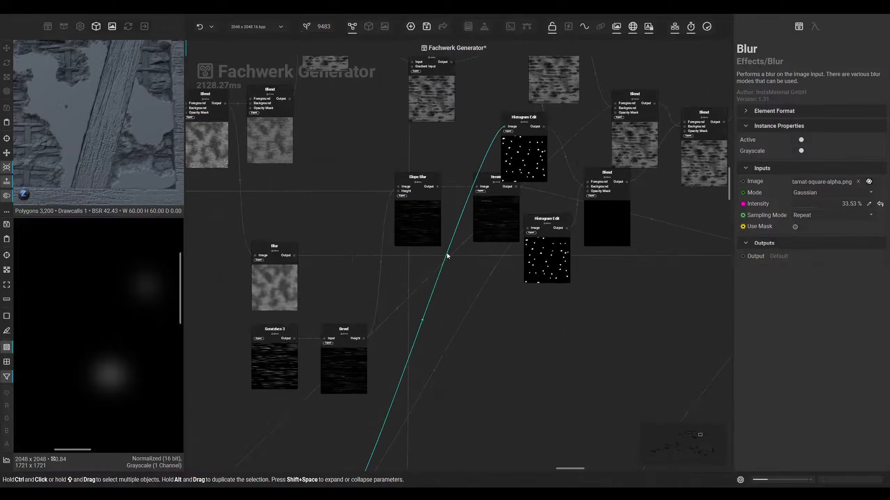
scroll(445, 242, "up", 6)
middle_click_drag(544, 80, 451, 206)
scroll(451, 206, "down", 1)
middle_click_drag(635, 310, 405, 291)
left_click(507, 220)
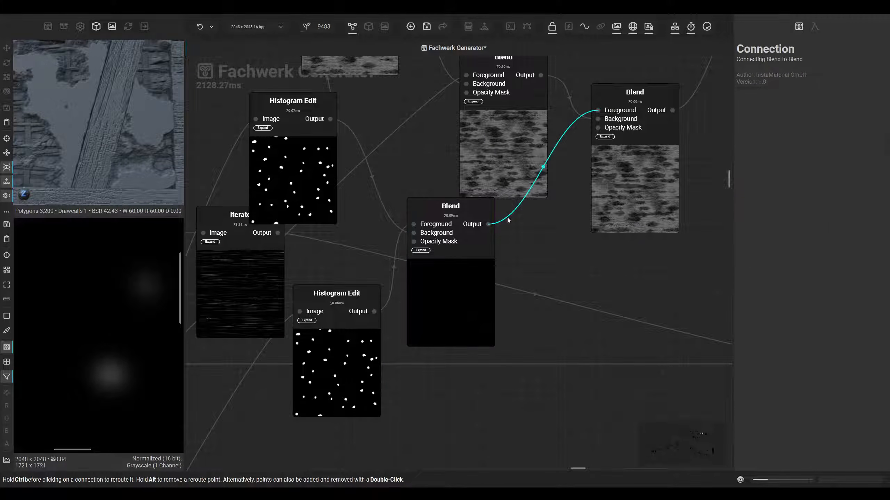
key("space")
type("blur")
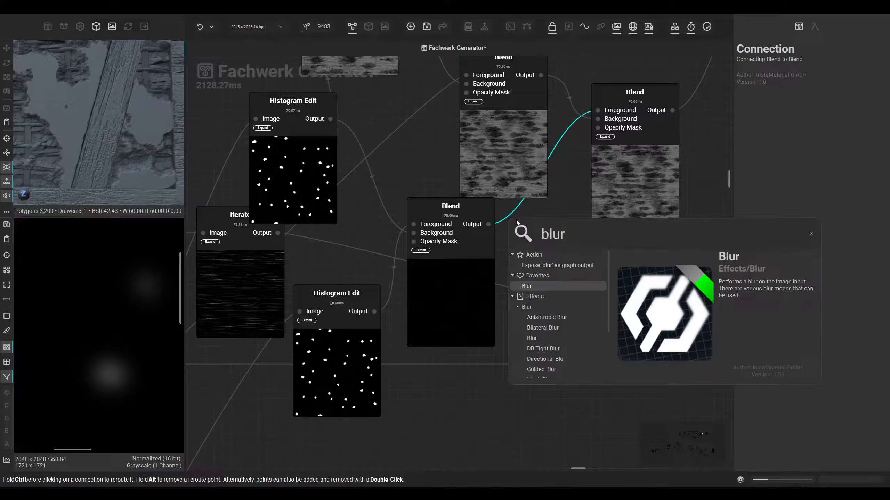
key("Return")
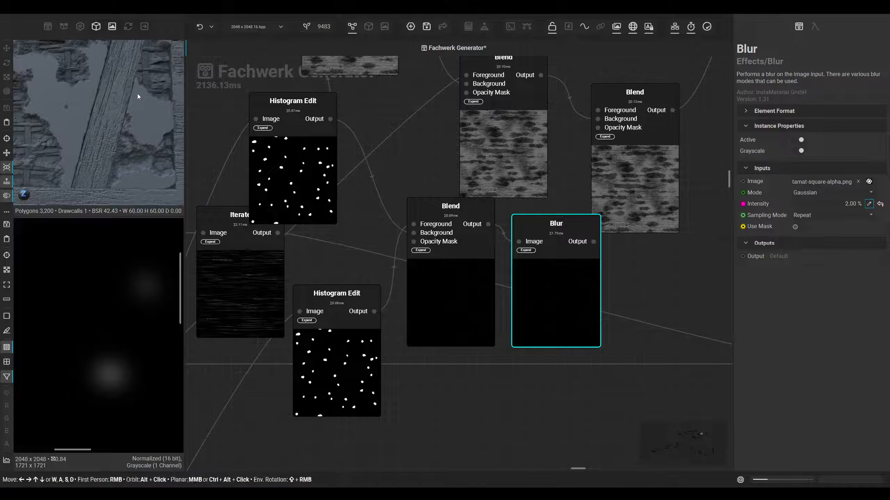
Move the following Blend clear of the new Blur and set the Blur's Intensity to 2.00%
left_click(870, 204)
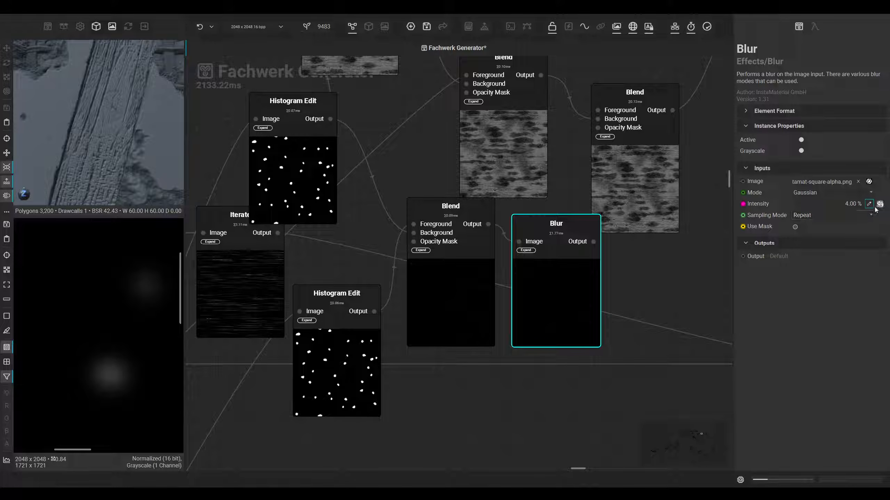
middle_click_drag(622, 186, 556, 206)
left_click_drag(556, 206, 595, 206)
mouse_move(806, 214)
left_mouse_down()
mouse_move(847, 214)
mouse_move(806, 214)
left_mouse_up()
left_click(519, 308)
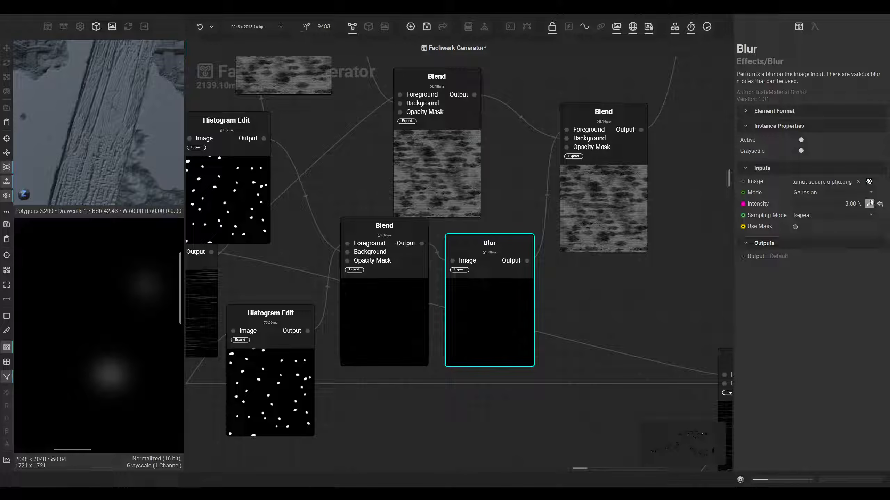
Set the Opacity of the Subtract Blend fed by the new Blur to 40.74%
left_click(633, 203)
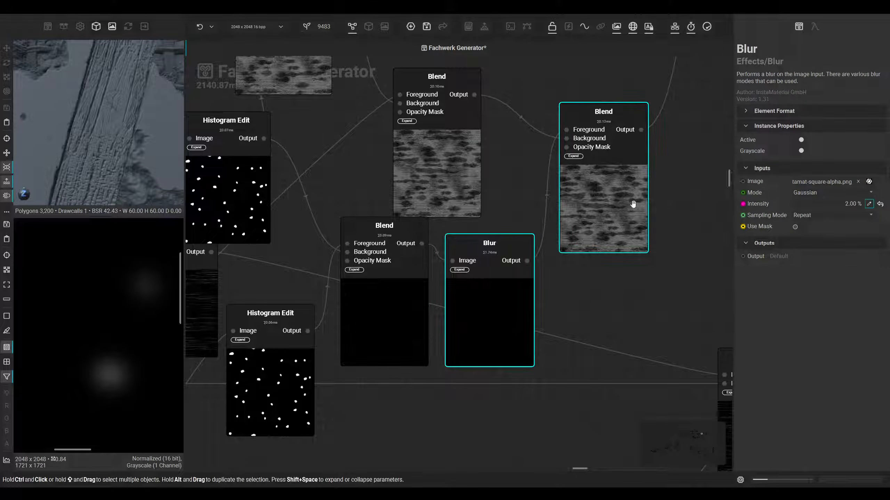
left_click_drag(800, 214, 816, 210)
left_click(385, 27)
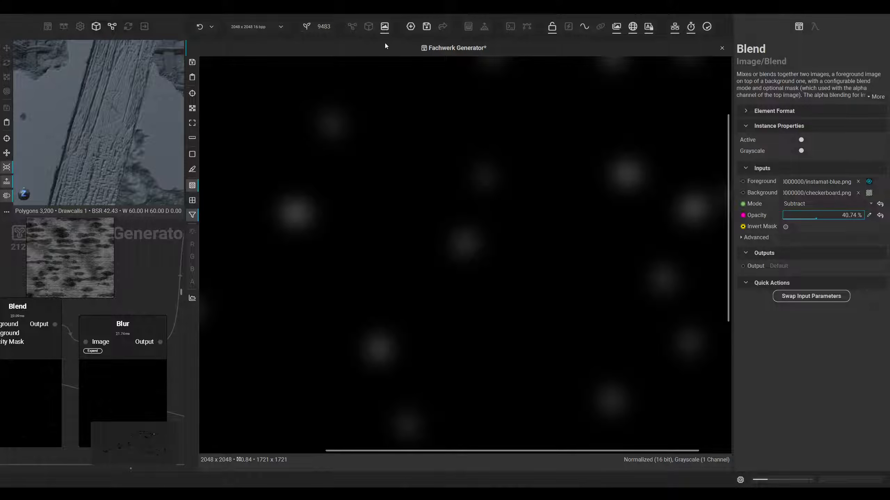
Examine the softened knot rings on the horizontal and vertical beams in the large 3D viewer
left_click(368, 27)
scroll(450, 185, "down", 3)
middle_click_drag(445, 207, 486, 245)
scroll(425, 228, "up", 2)
middle_click_drag(425, 228, 463, 233)
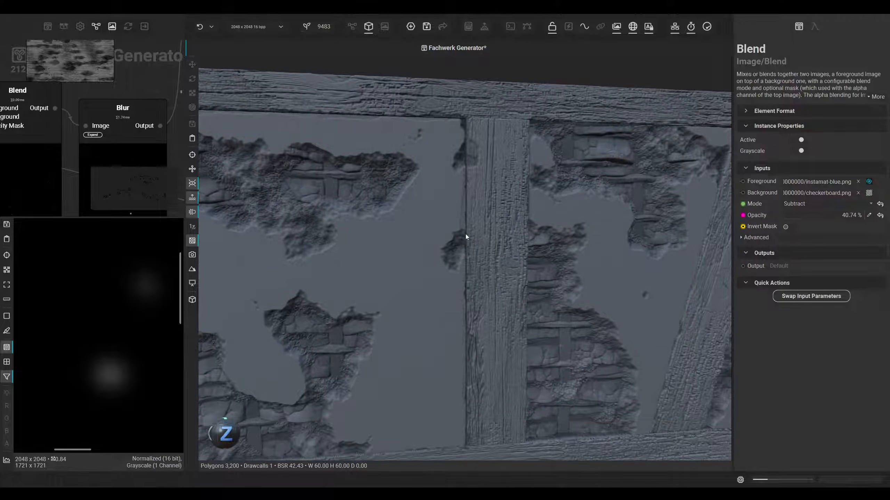
scroll(506, 255, "up", 3)
middle_click_drag(506, 256, 524, 277)
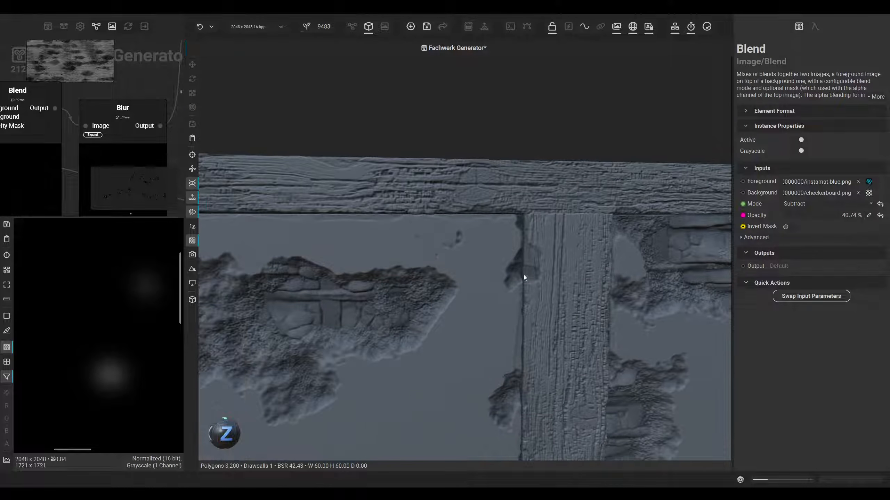
middle_click_drag(451, 198, 521, 196)
middle_click_drag(431, 226, 455, 153)
mouse_move(453, 257)
middle_mouse_down()
mouse_move(440, 193)
mouse_move(356, 150)
middle_mouse_up()
mouse_move(482, 186)
left_mouse_down()
mouse_move(458, 184)
mouse_move(471, 186)
left_mouse_up()
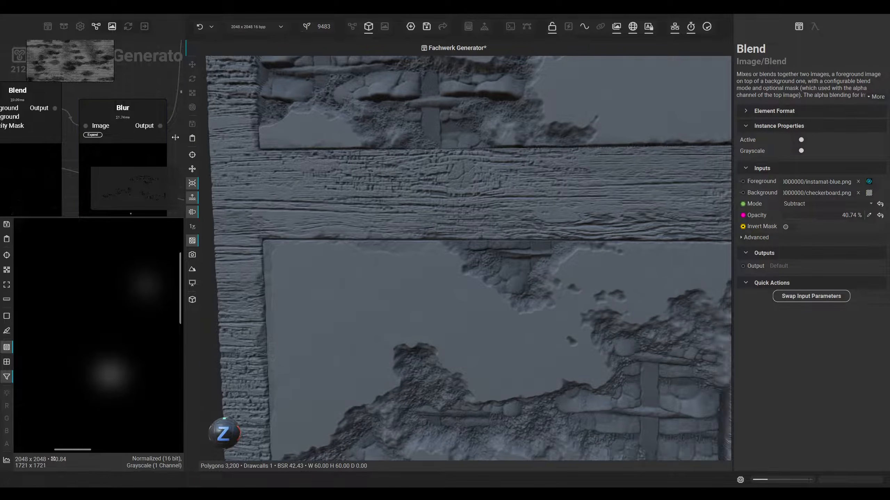
Set the wood grain Warp's Intensity to 0.38 and check the grain around the knots in 3D
scroll(125, 132, "down", 4)
middle_click_drag(118, 140, 53, 203)
middle_click_drag(15, 150, 107, 152)
middle_click_drag(65, 115, 102, 80)
scroll(112, 111, "down", 2)
middle_click_drag(27, 76, 60, 102)
scroll(59, 102, "up", 2)
left_click(63, 106)
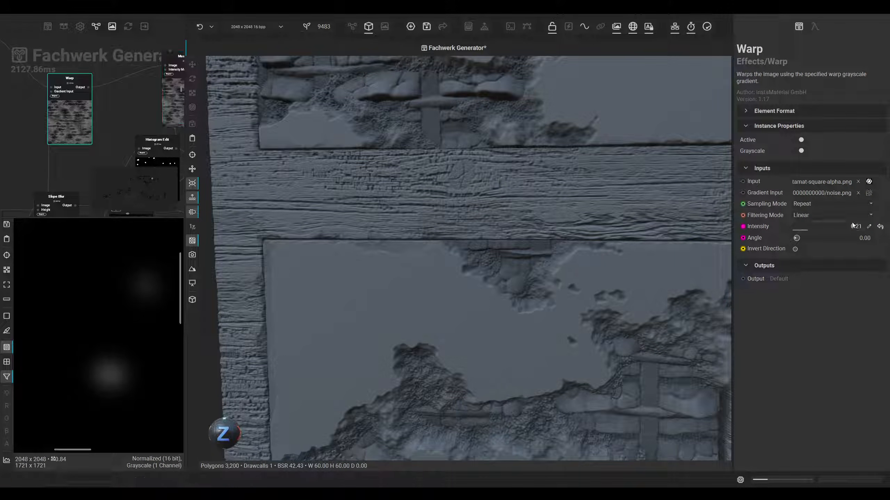
left_click_drag(812, 227, 821, 227)
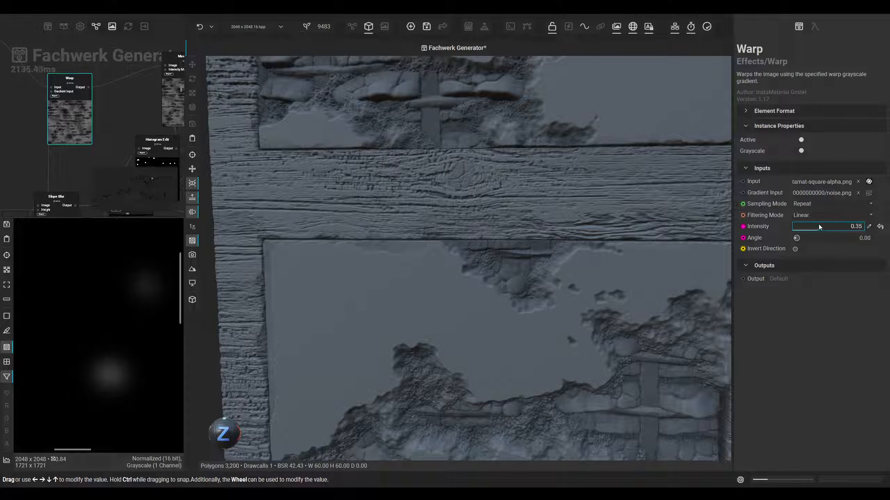
middle_click_drag(593, 218, 474, 221)
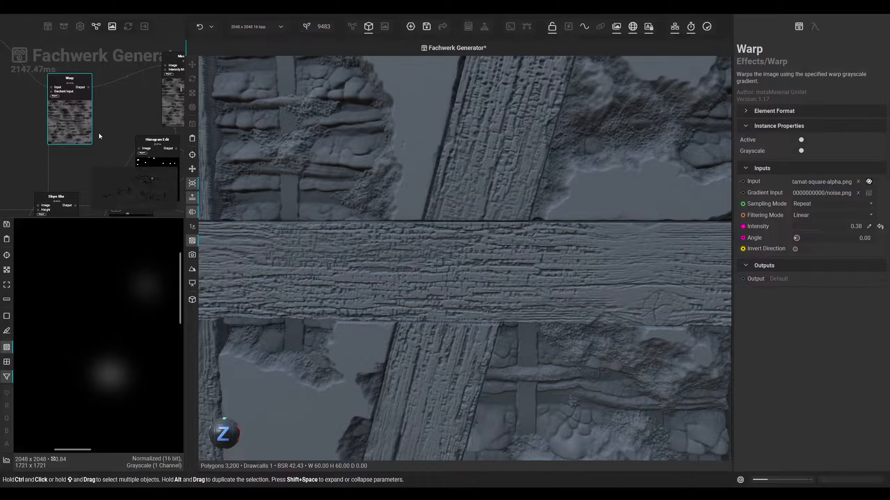
Try a Directional Warp node on the connection from the knot Blur to the grain Warp
scroll(104, 133, "down", 3)
middle_click_drag(84, 125, 112, 136)
scroll(92, 138, "up", 3)
left_click(92, 139)
scroll(125, 128, "down", 1)
left_click(112, 125)
key("space")
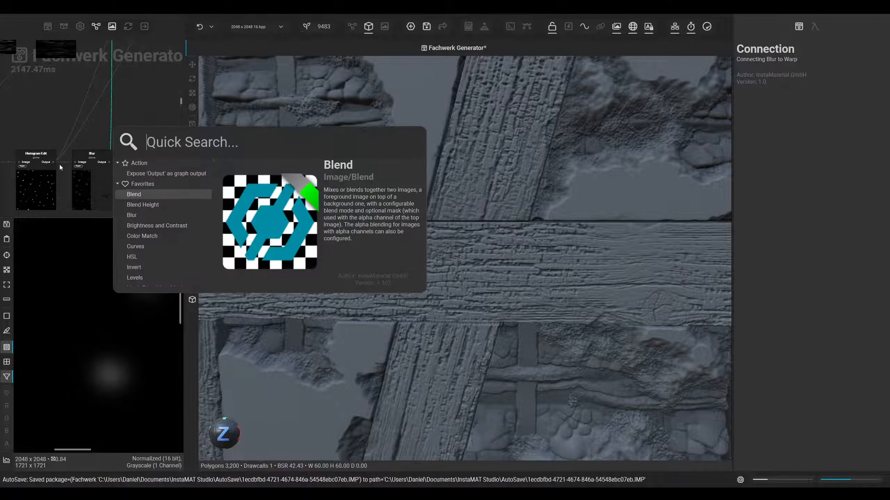
type("dire")
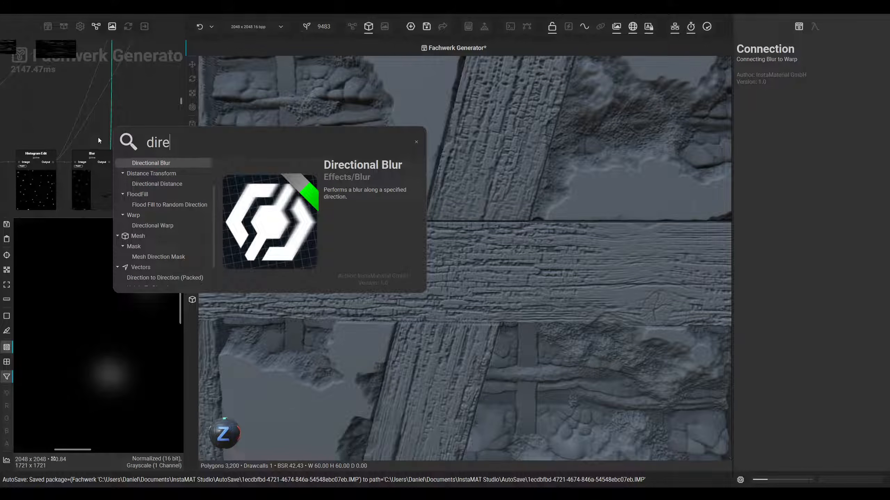
key("Down")
key("Down")
key("Down")
key("Down")
key("Down")
key("Down")
key("Return")
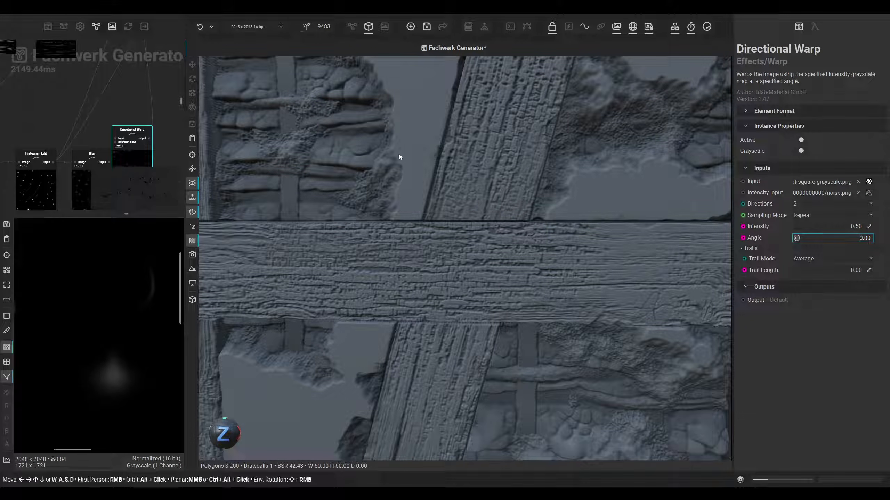
Move the Directional Warp away from the knot Blur and delete it
middle_click_drag(149, 131, 121, 95)
left_click_drag(113, 122, 145, 113)
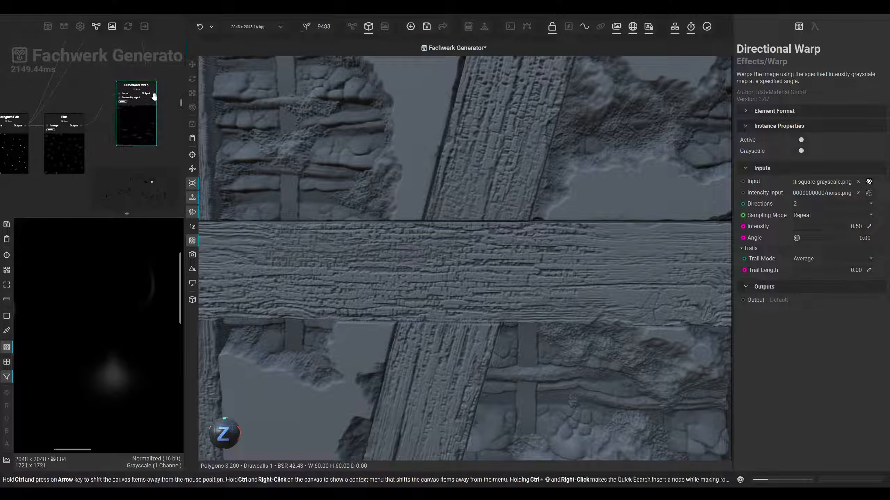
left_click(135, 122)
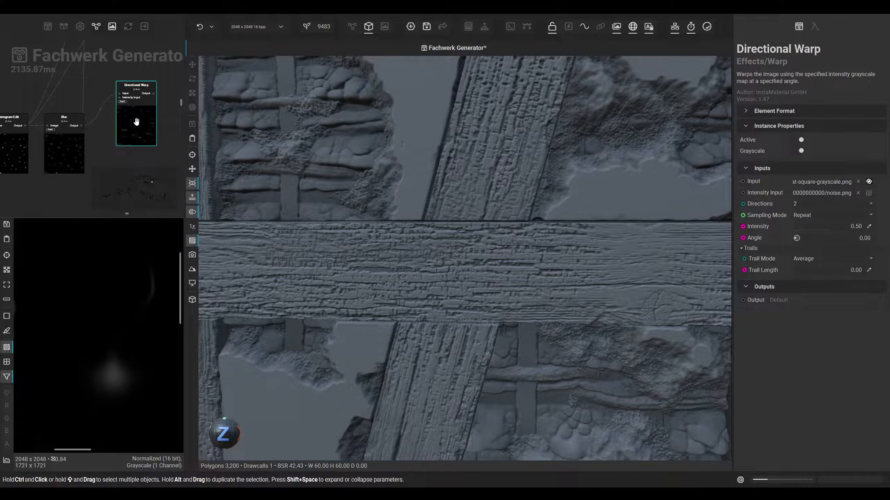
key("Delete")
Insert a Directional Blur node on the connection from the knot Blur to the grain Warp
left_click(83, 83)
key("space")
type("dire")
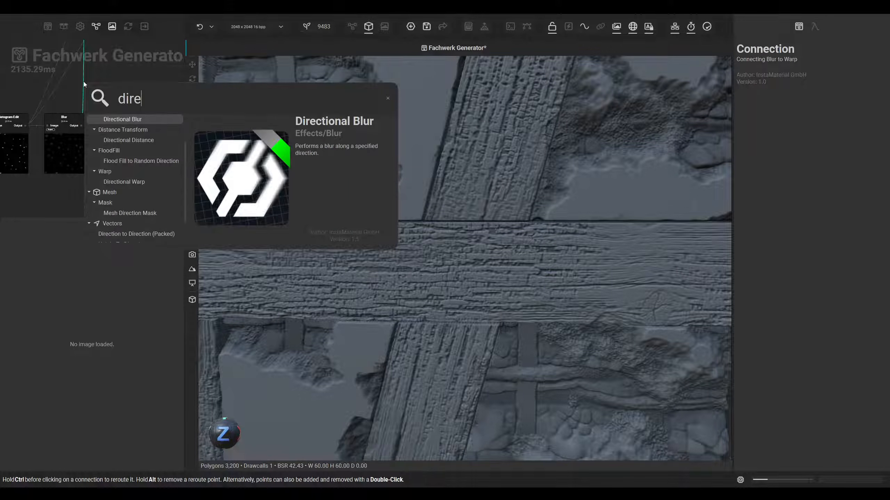
key("Return")
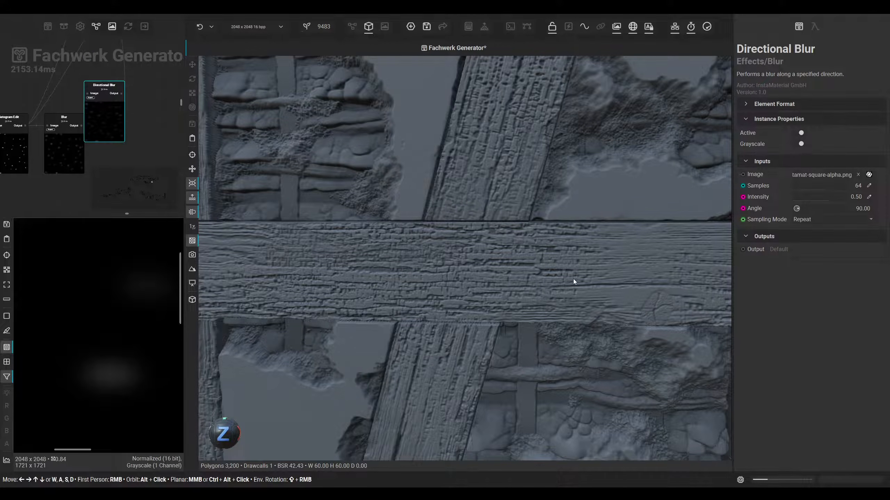
Set the Directional Blur's Intensity to 0.21 while watching the knot on the horizontal beam
middle_click_drag(662, 284, 555, 278)
mouse_move(818, 201)
left_mouse_down()
mouse_move(783, 204)
mouse_move(833, 201)
mouse_move(815, 201)
left_mouse_up()
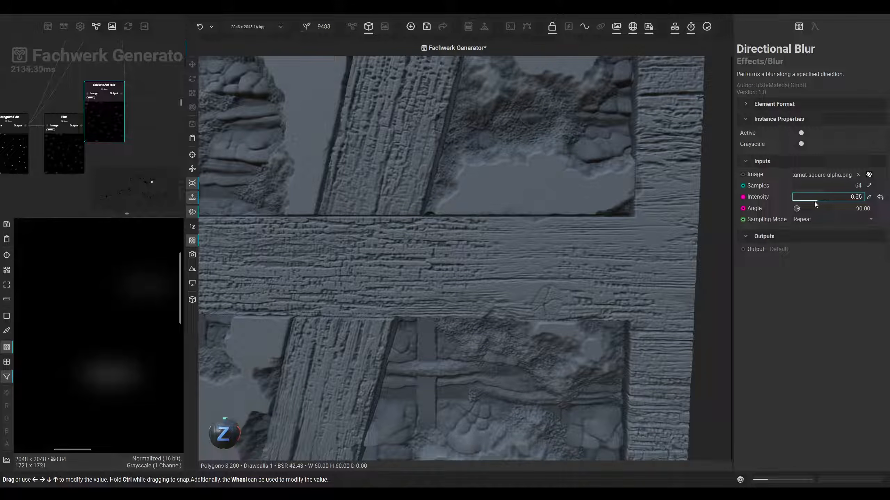
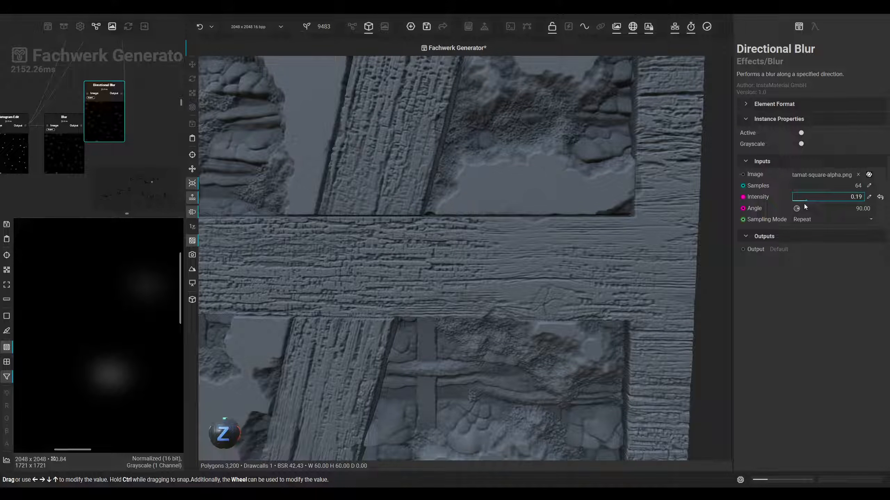
left_click_drag(805, 206, 808, 206)
Examine how the wood grain bends around the knots along the horizontal, vertical and lowest beams in 3D
middle_click_drag(368, 226, 430, 223)
scroll(360, 312, "down", 3)
scroll(395, 328, "up", 3)
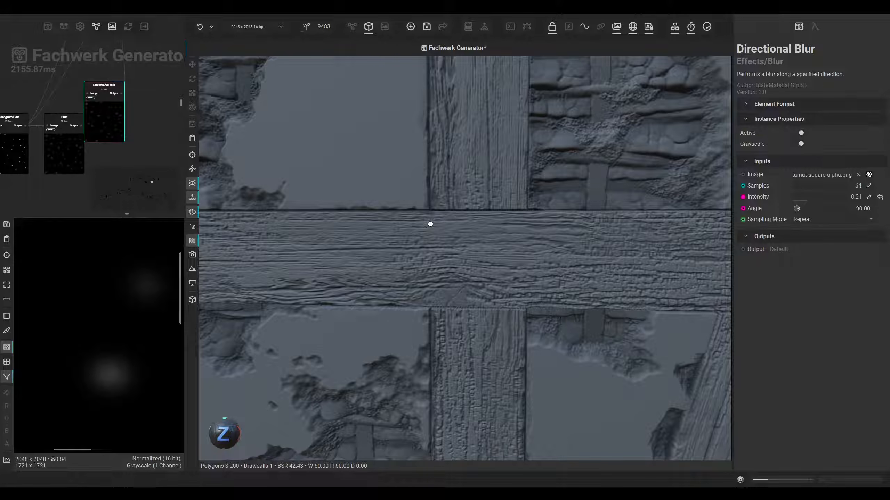
scroll(455, 286, "up", 3)
scroll(453, 286, "down", 3)
middle_click_drag(408, 269, 559, 275)
middle_click_drag(357, 262, 532, 280)
scroll(461, 273, "down", 3)
mouse_move(468, 345)
middle_mouse_down()
mouse_move(443, 218)
mouse_move(440, 98)
middle_mouse_up()
middle_click_drag(448, 253, 408, 170)
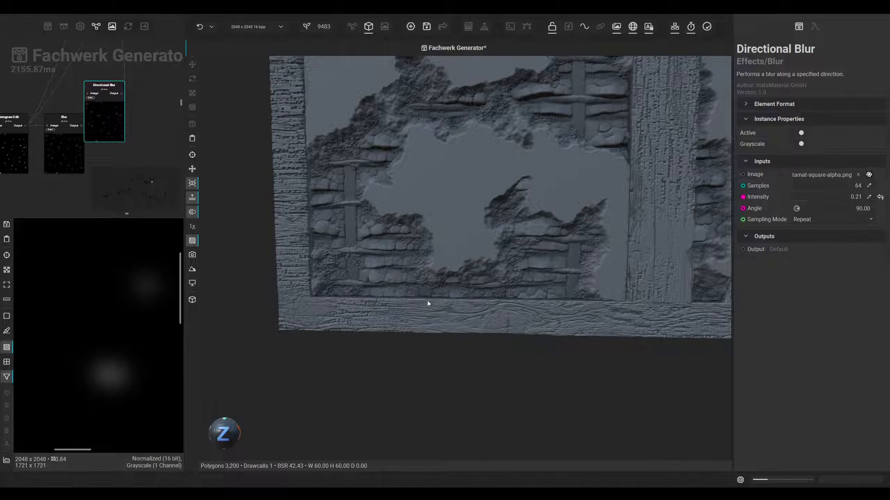
scroll(123, 153, "up", 1)
Set the Intensity of the Blur between the Directional Warp and the Histogram Edit to 13.77%, checking the knots in 3D
scroll(123, 153, "down", 4)
middle_click_drag(54, 165, 183, 123)
left_click(61, 109)
scroll(117, 292, "down", 5)
scroll(108, 377, "up", 3)
middle_click_drag(70, 364, 126, 363)
scroll(125, 363, "up", 2)
middle_click_drag(97, 120, 96, 161)
left_click(85, 137)
left_click(121, 136)
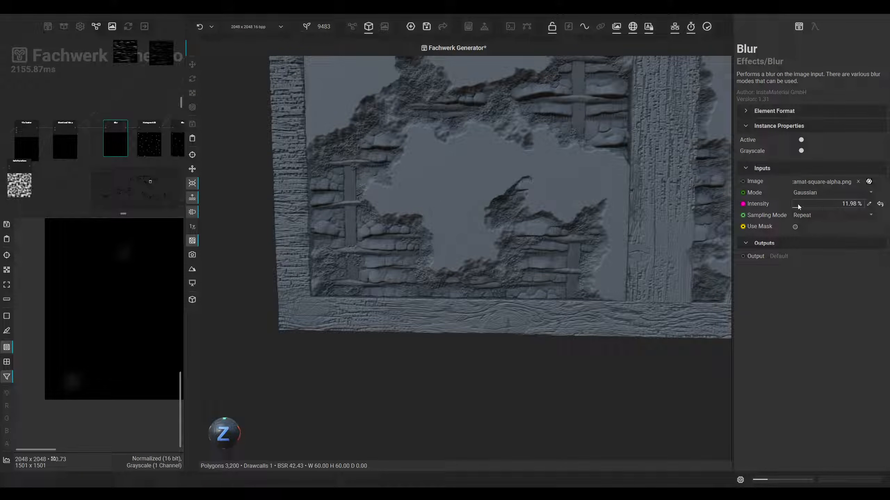
left_click_drag(799, 207, 797, 207)
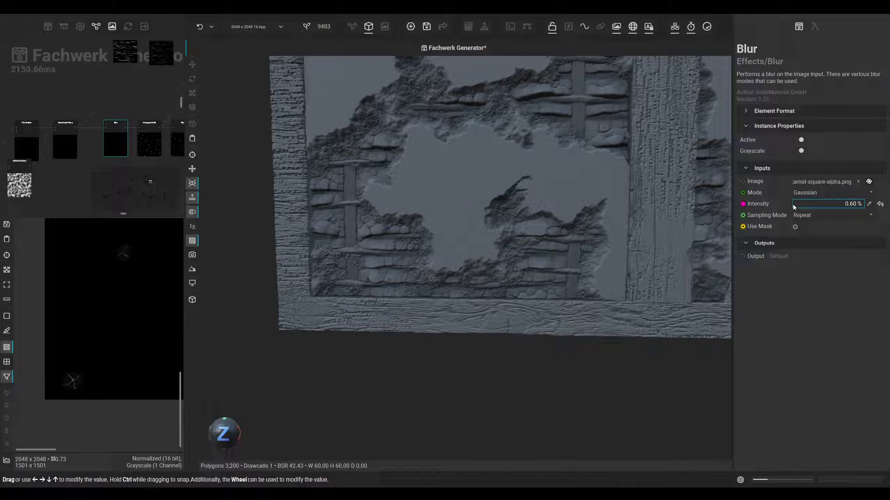
scroll(612, 228, "up", 10)
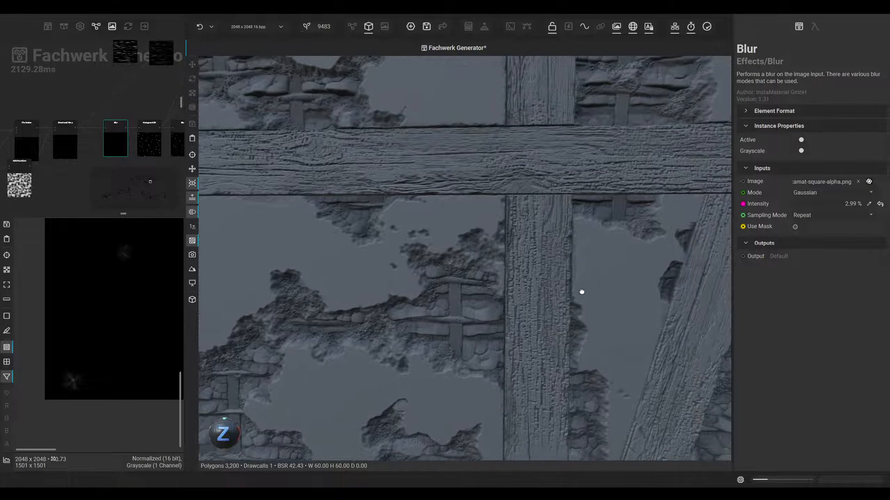
middle_click_drag(338, 181, 604, 223)
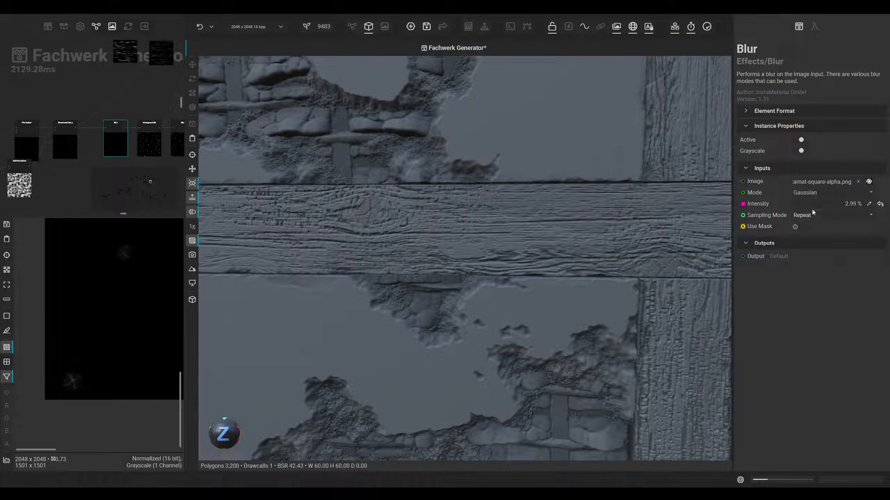
left_click_drag(793, 205, 804, 207)
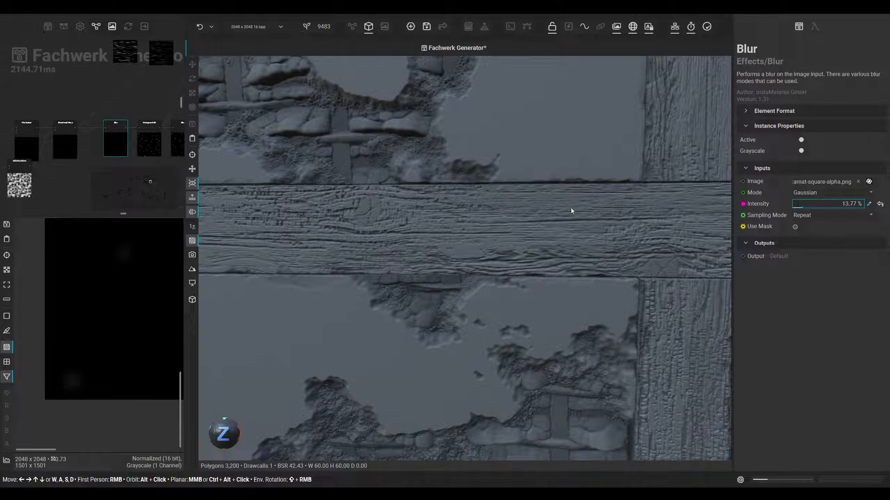
Set the Intensity of the knot Blur following the Histogram Edit to 22.75%, checking the knots in 3D
scroll(60, 114, "down", 1)
left_click_drag(81, 116, 118, 102)
mouse_move(66, 158)
left_mouse_down()
mouse_move(71, 165)
mouse_move(84, 152)
mouse_move(70, 151)
left_mouse_up()
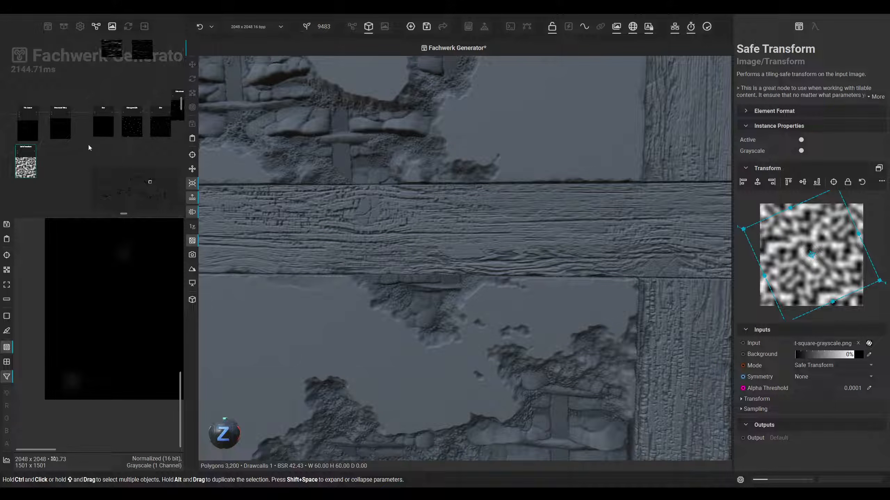
left_click(161, 126)
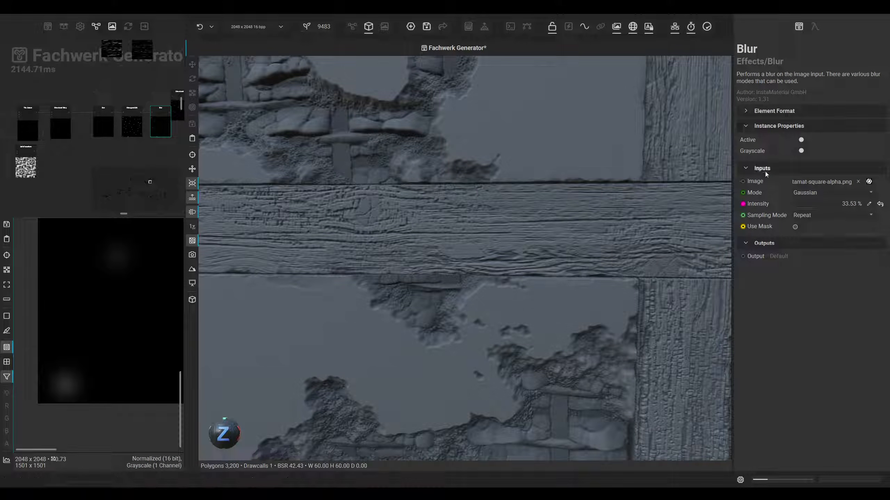
left_click_drag(812, 205, 809, 205)
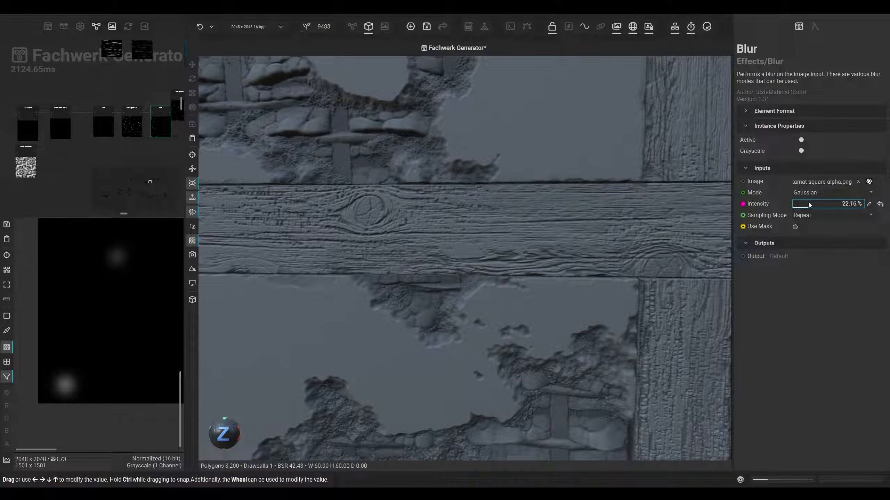
middle_click_drag(494, 225, 421, 283)
middle_click_drag(424, 128, 424, 211)
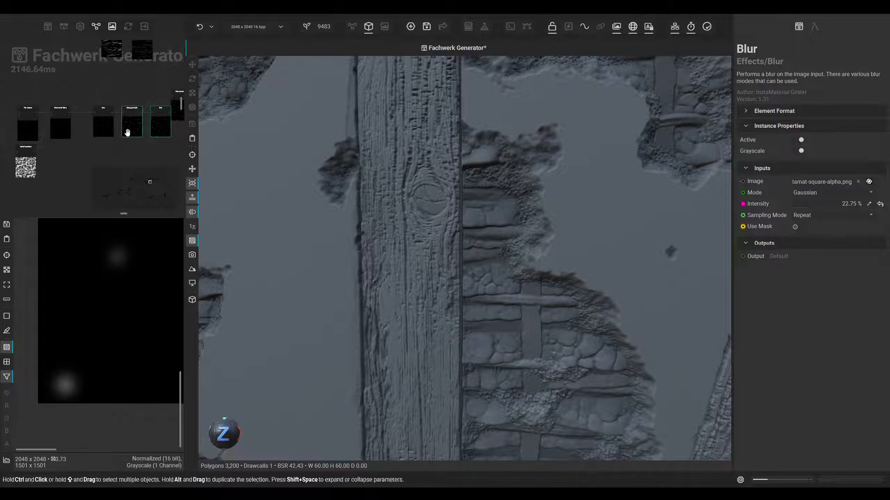
Raise the Directional Blur's Intensity to 0.35 and check the grain around the knots on the vertical and upper beams
middle_click_drag(149, 151, 80, 156)
left_click_drag(110, 113, 120, 118)
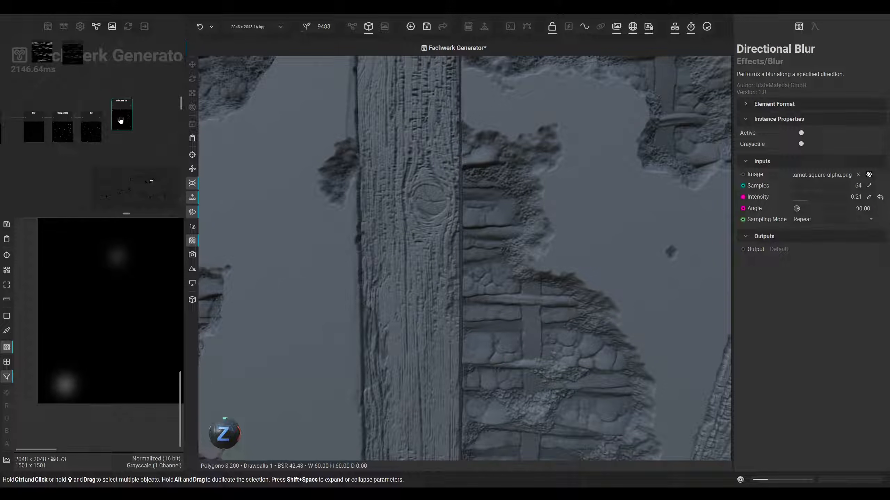
scroll(121, 116, "up", 3)
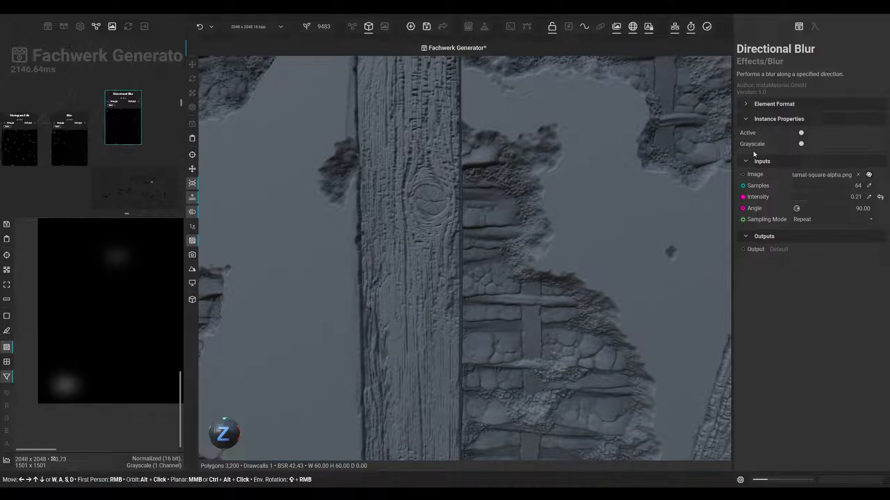
left_click_drag(806, 197, 818, 197)
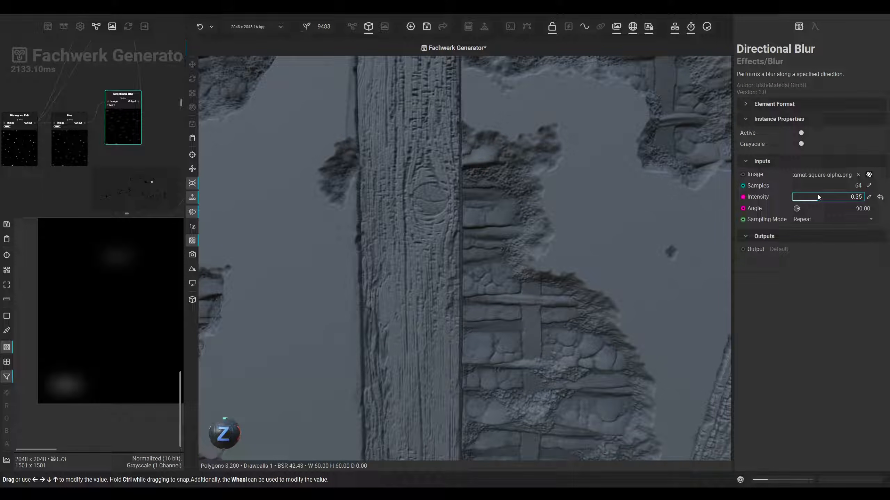
scroll(487, 193, "down", 5)
middle_click_drag(454, 176, 466, 239)
scroll(398, 177, "up", 3)
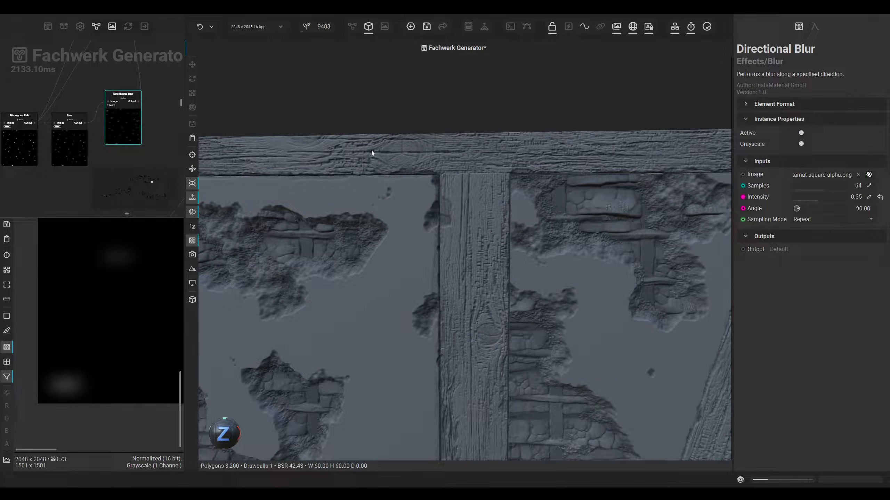
Reduce the knot Tile Scatter's Scale to 0.17 and compare the knots across the horizontal, vertical, diagonal and lowest beams
middle_click_drag(13, 164, 108, 153)
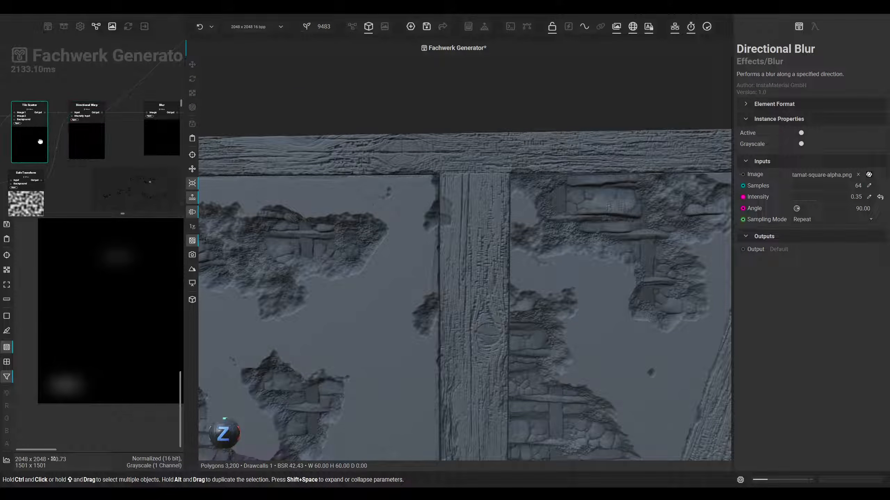
left_click(39, 140)
scroll(779, 414, "down", 5)
scroll(554, 362, "down", 2)
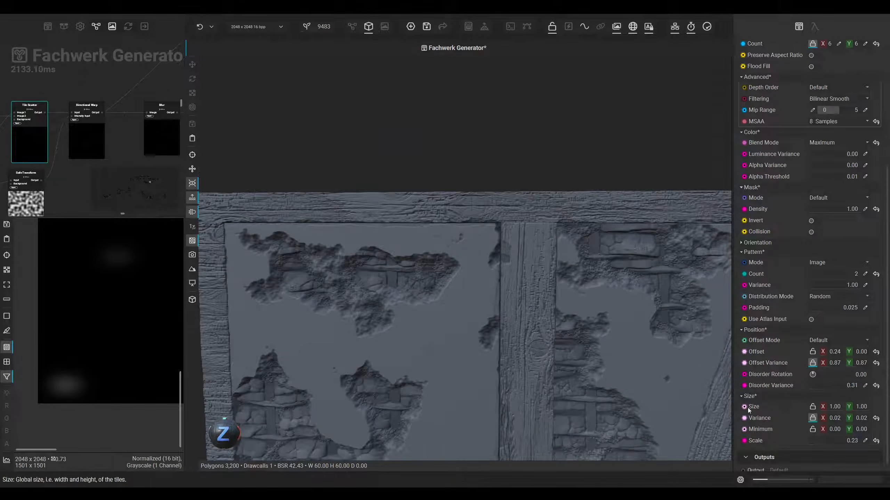
middle_click_drag(555, 362, 547, 355)
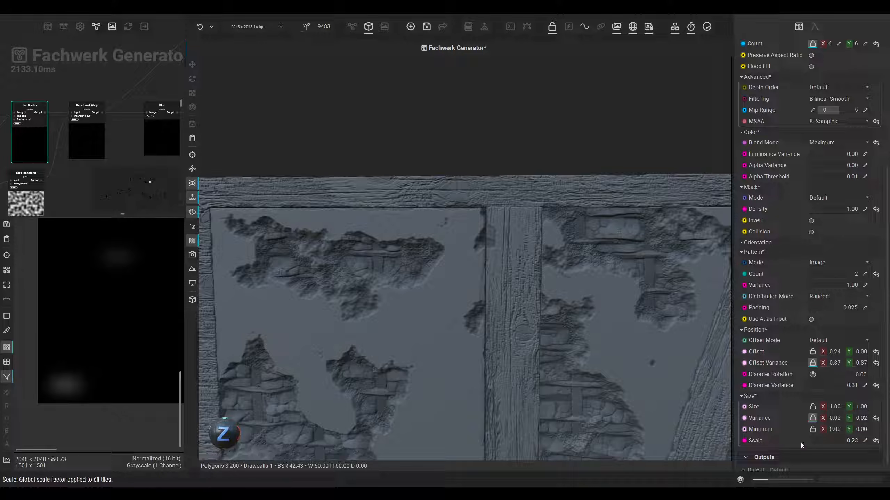
middle_click_drag(566, 338, 558, 334)
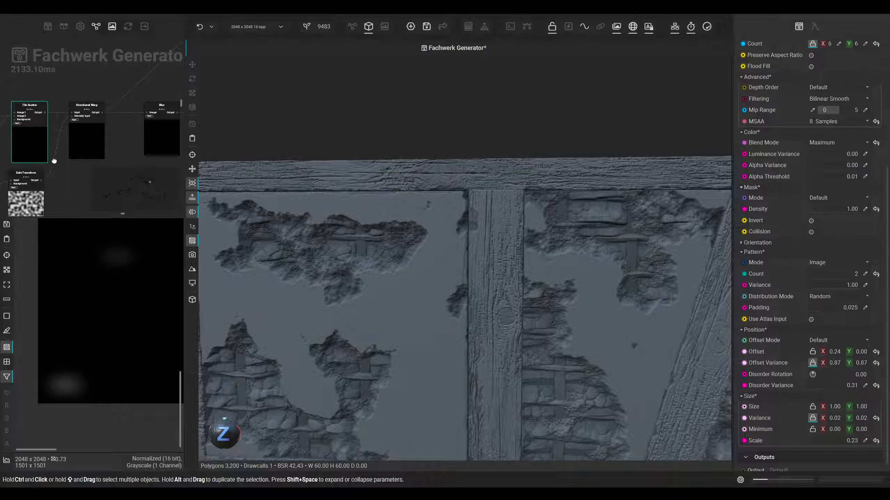
middle_click_drag(539, 303, 544, 198)
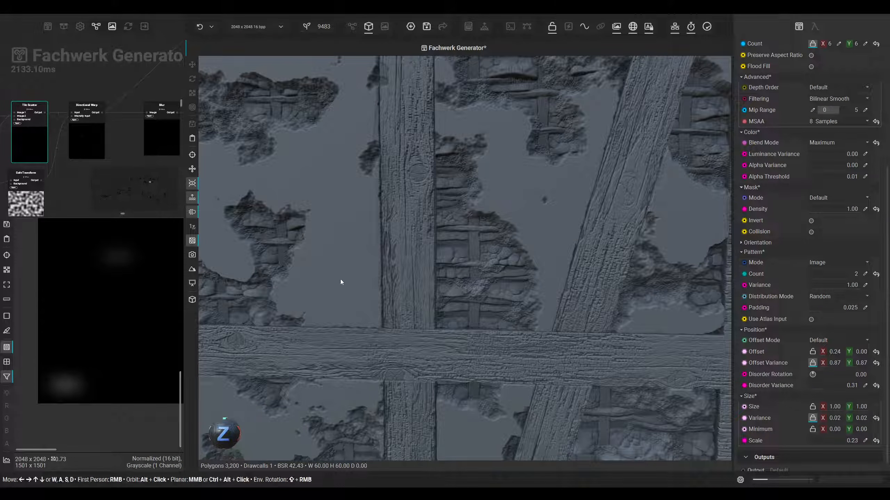
middle_click_drag(392, 327, 421, 303)
scroll(281, 315, "up", 2)
middle_click_drag(281, 314, 339, 309)
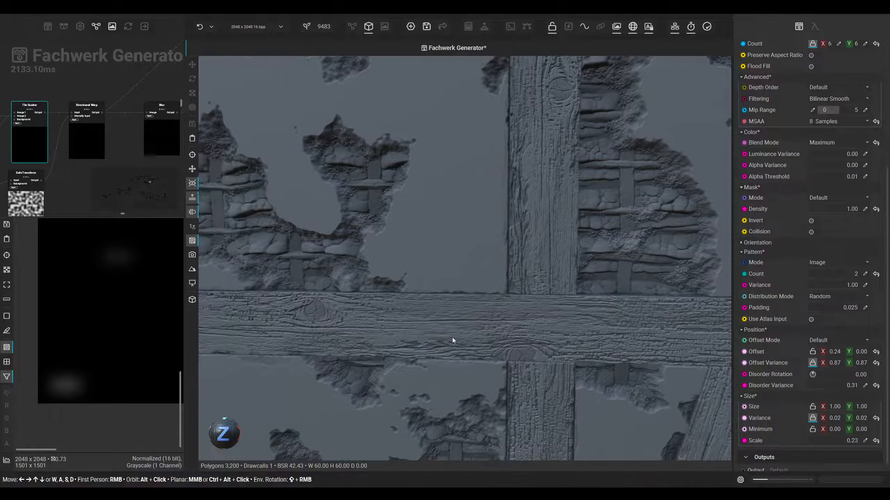
scroll(813, 443, "up", 1)
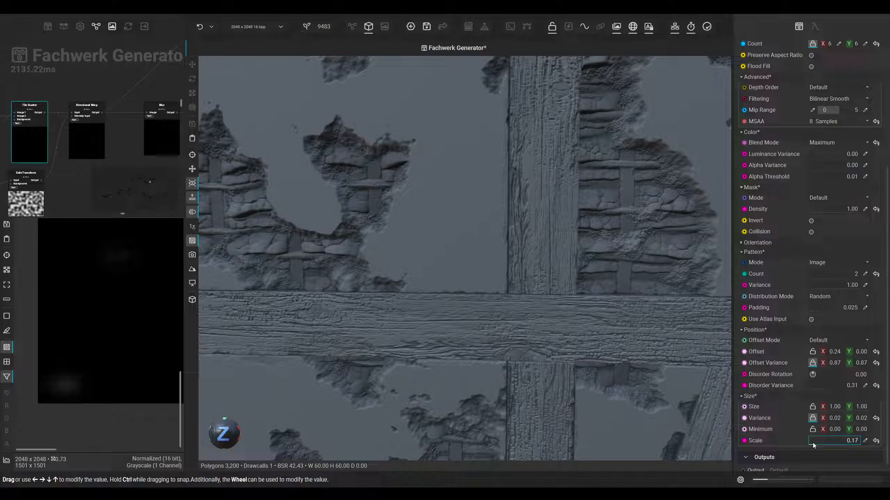
scroll(813, 442, "down", 7)
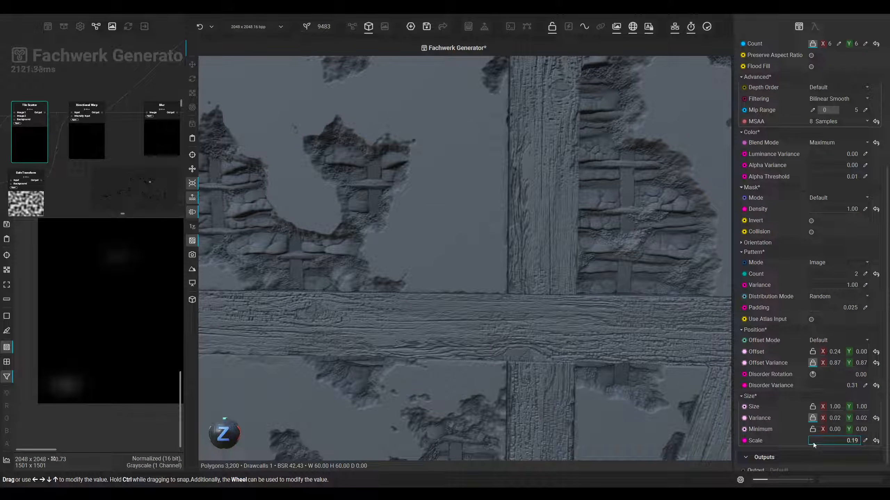
middle_click_drag(590, 275, 574, 320)
middle_click_drag(513, 229, 466, 274)
middle_click_drag(617, 351, 534, 300)
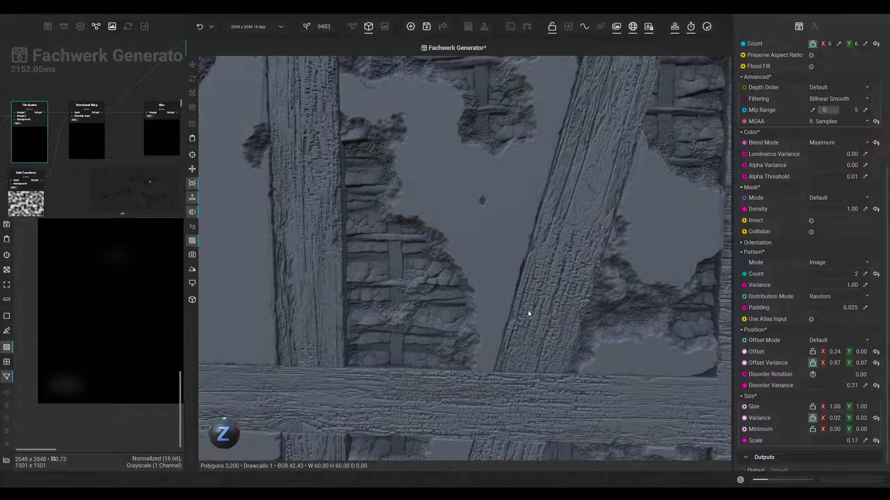
middle_click_drag(380, 343, 466, 240)
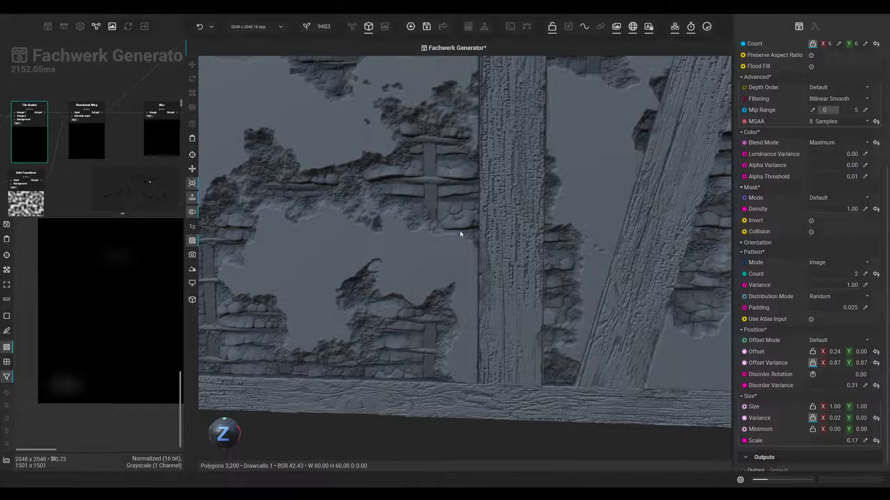
Show a wide overview of the node graph in the main view in place of the 3D preview
left_click(121, 153)
scroll(120, 153, "down", 5)
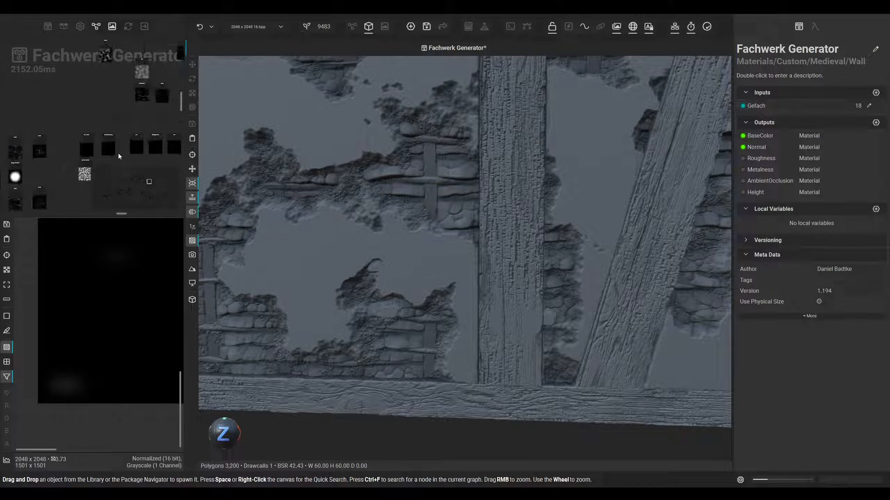
middle_click_drag(70, 145, 71, 100)
middle_click_drag(57, 137, 14, 165)
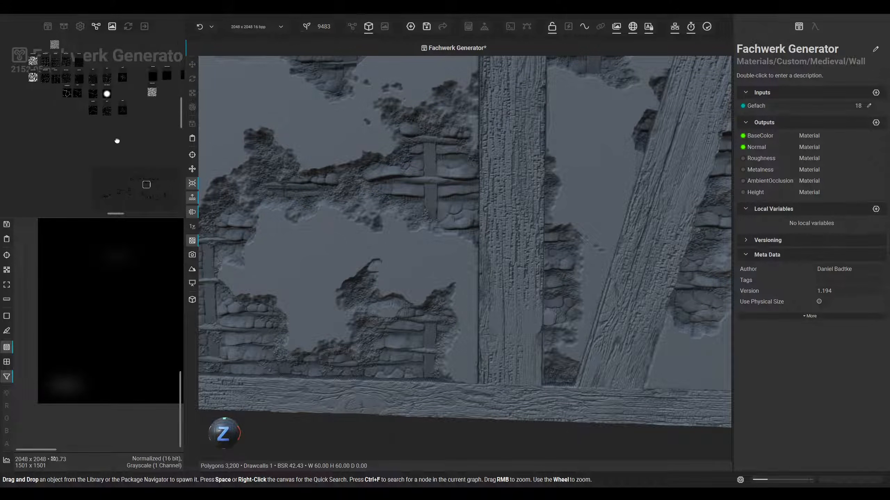
middle_click_drag(125, 137, 44, 154)
left_click(352, 26)
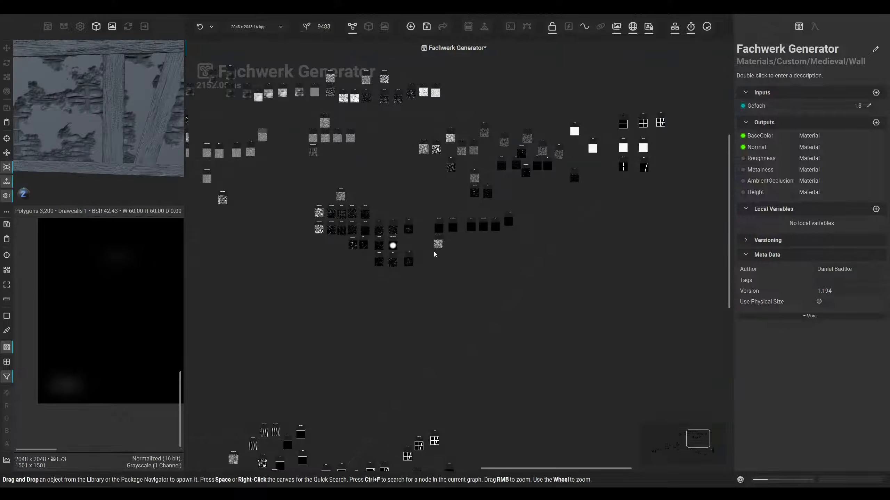
Set the Master of the plaster's lower Histogram Edit, fed by the inactive Blend, to 0.72 to clear the plaster damage
scroll(404, 341, "up", 4)
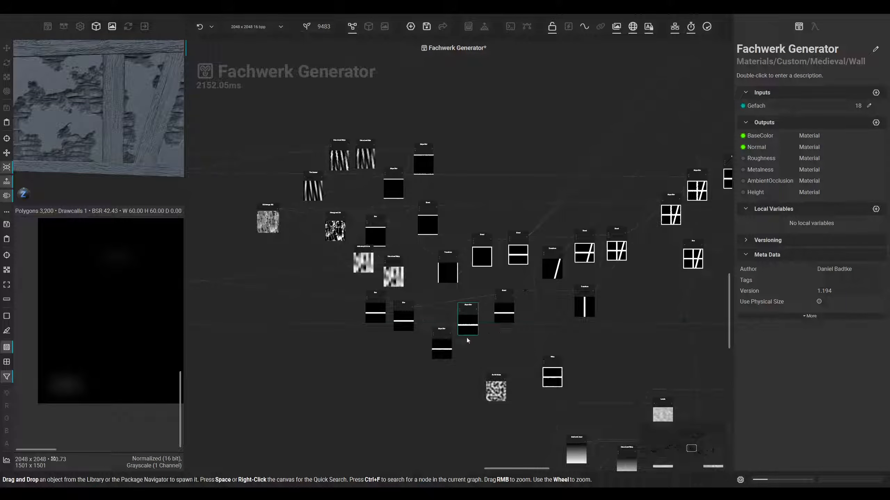
scroll(332, 227, "up", 3)
middle_click_drag(332, 227, 595, 291)
scroll(595, 291, "down", 4)
middle_click_drag(313, 276, 457, 315)
middle_click_drag(295, 324, 496, 323)
scroll(496, 324, "down", 4)
middle_click_drag(429, 280, 587, 264)
middle_click_drag(405, 275, 224, 277)
middle_click_drag(588, 273, 238, 267)
middle_click_drag(517, 266, 352, 223)
scroll(403, 374, "up", 1)
scroll(403, 373, "up", 6)
left_click(422, 364)
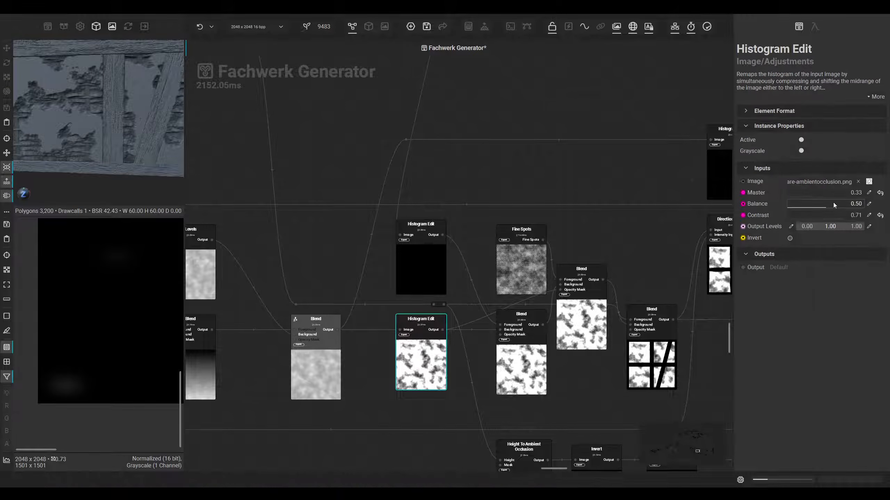
left_click_drag(832, 197, 843, 192)
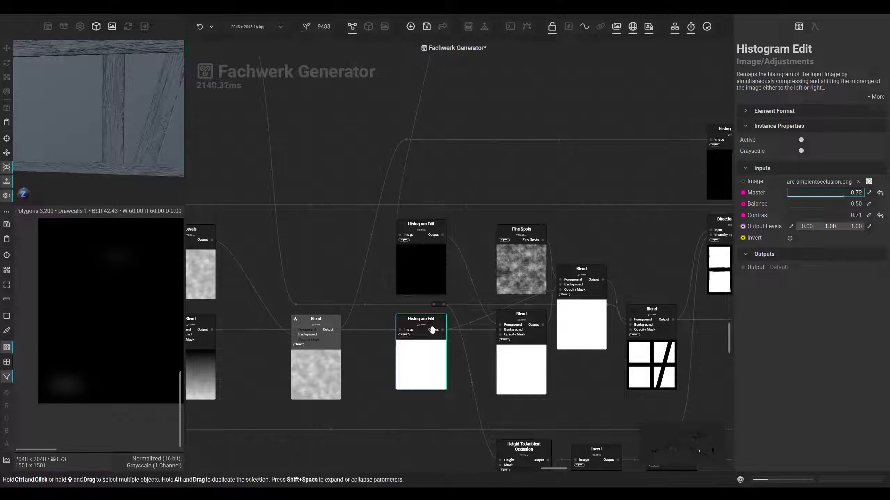
Expose the Histogram Edit's Master as the local variable Plaster and place its node directly below the Blend
left_click(403, 335)
scroll(394, 356, "up", 2)
right_click(354, 391)
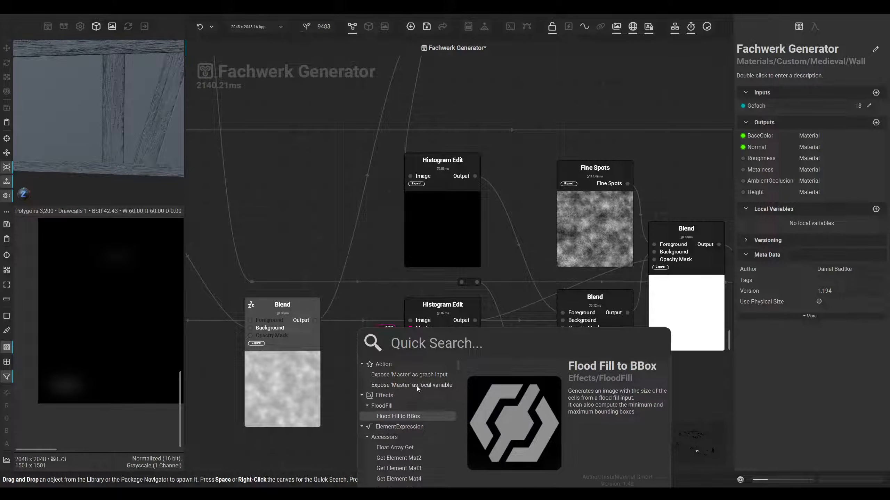
left_click(418, 385)
scroll(399, 351, "down", 2)
left_click_drag(380, 316, 353, 365)
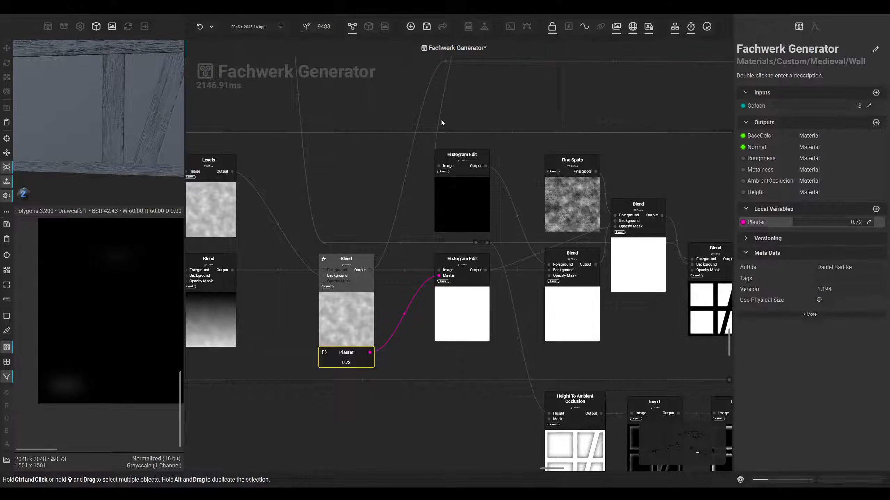
Return to the wood grain nodes in the graph and restore the 3D preview to the main view
scroll(448, 119, "down", 5)
middle_click_drag(427, 258, 491, 368)
middle_click_drag(473, 121, 476, 330)
middle_click_drag(416, 150, 431, 296)
scroll(431, 294, "down", 3)
middle_click_drag(420, 255, 428, 304)
scroll(477, 74, "up", 2)
middle_click_drag(671, 106, 433, 301)
scroll(458, 121, "up", 1)
left_click(368, 27)
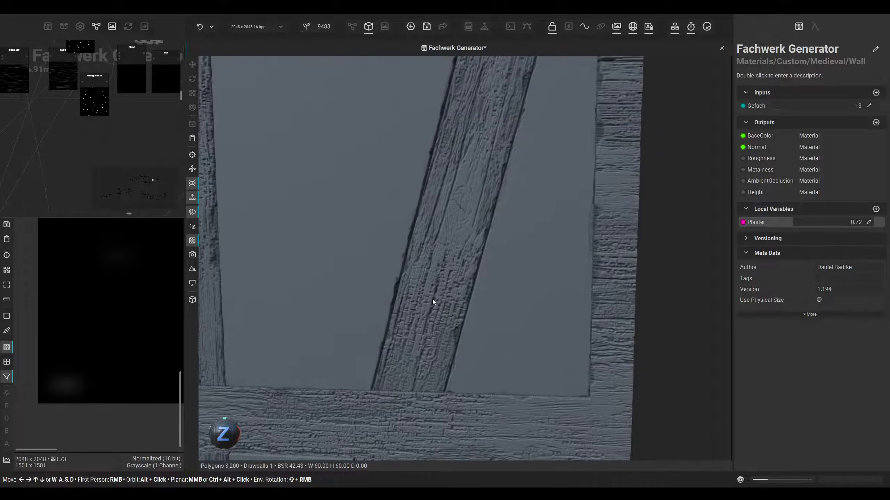
Examine the knots and surrounding grain on the diagonal beam and the lowest beam in 3D
scroll(453, 209, "up", 3)
middle_click_drag(439, 242, 412, 239)
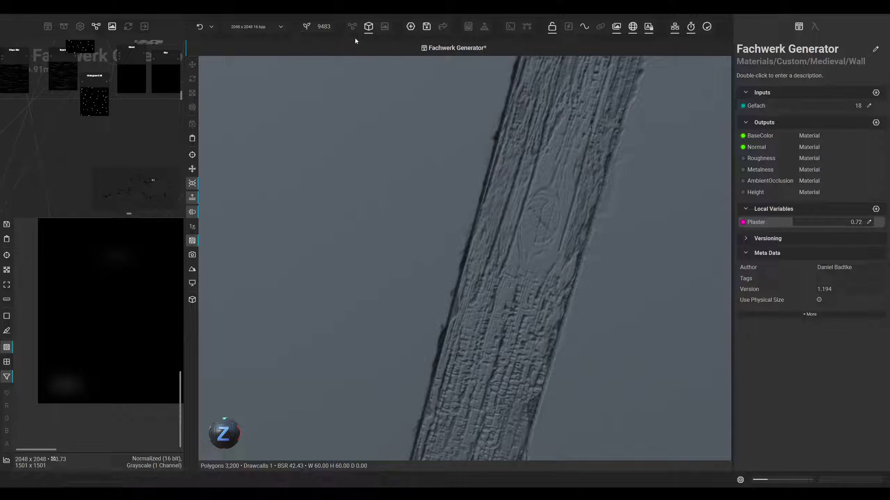
scroll(386, 168, "down", 5)
middle_click_drag(403, 183, 427, 171)
middle_click_drag(383, 238, 409, 183)
scroll(333, 339, "up", 3)
scroll(322, 336, "up", 2)
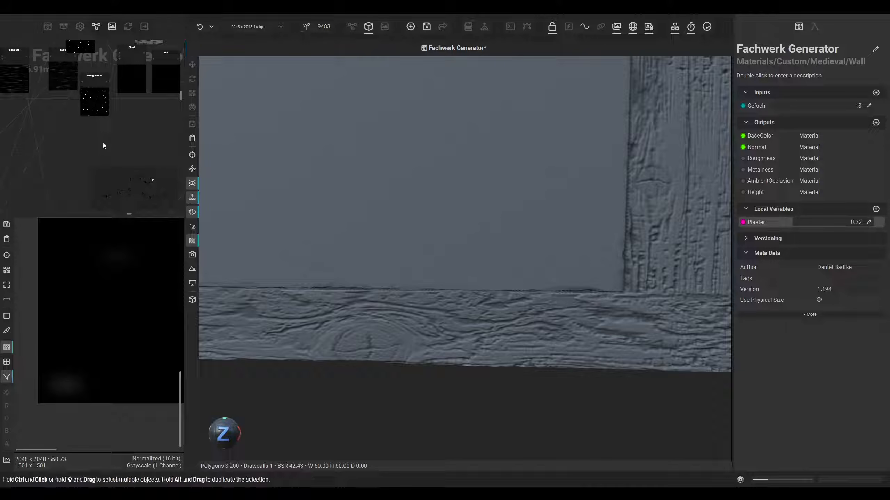
Set the knot Tile Scatter's Size Variance to 0.01 and its Scale to 0.11
scroll(103, 133, "down", 1)
middle_click_drag(104, 123, 64, 172)
scroll(427, 255, "down", 2)
scroll(131, 97, "down", 2)
scroll(98, 136, "up", 4)
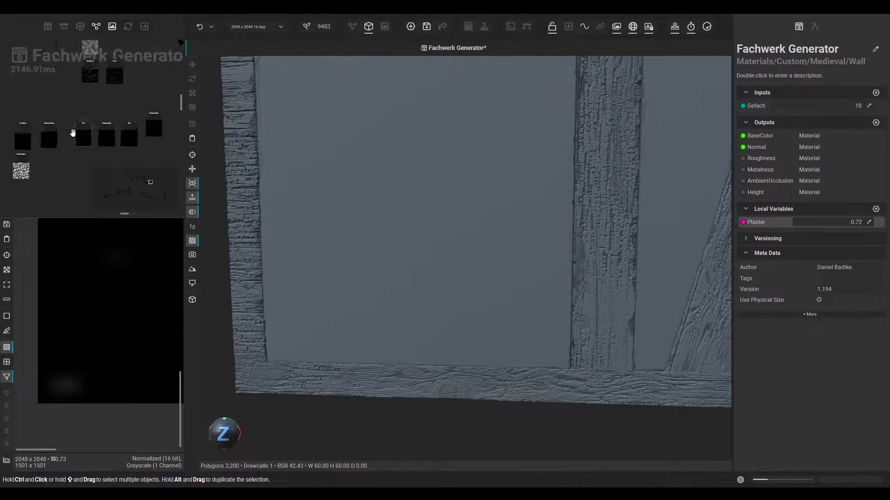
left_click(80, 123)
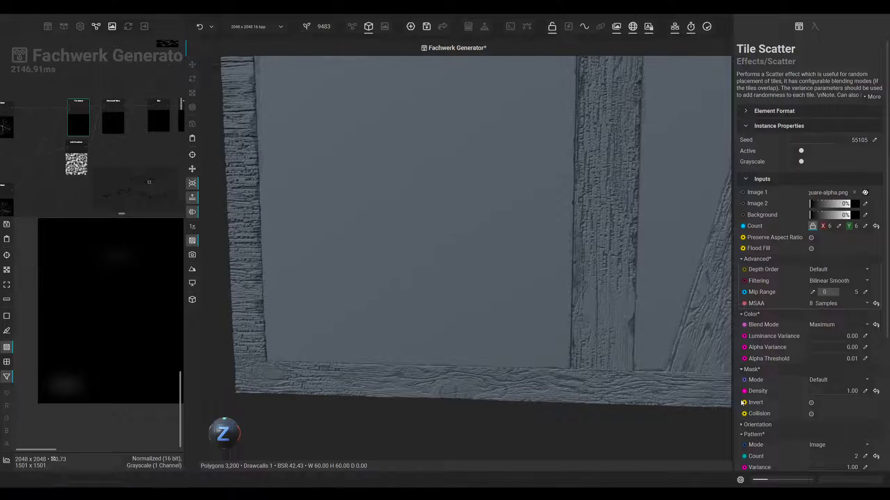
scroll(746, 428, "down", 5)
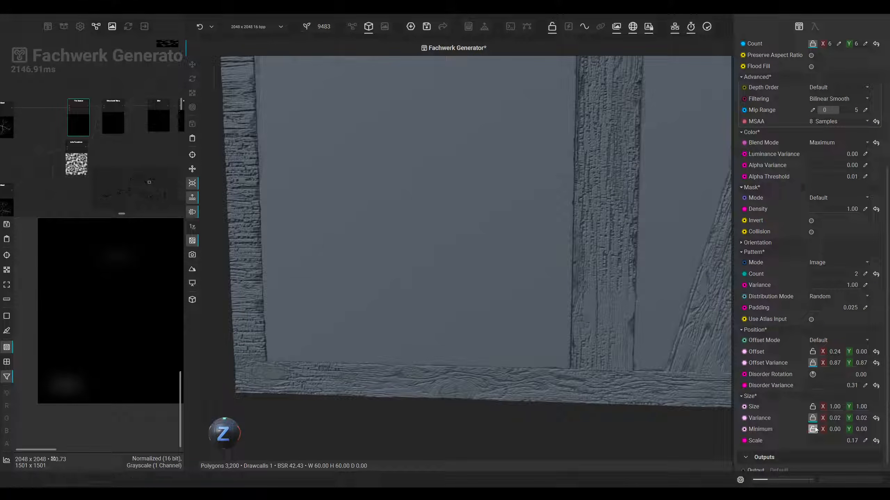
left_click_drag(807, 419, 778, 421)
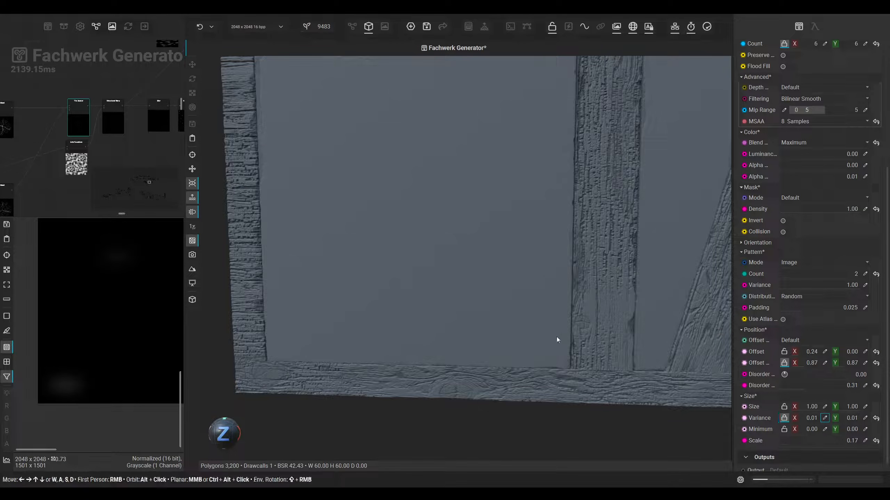
left_click_drag(781, 443, 778, 441)
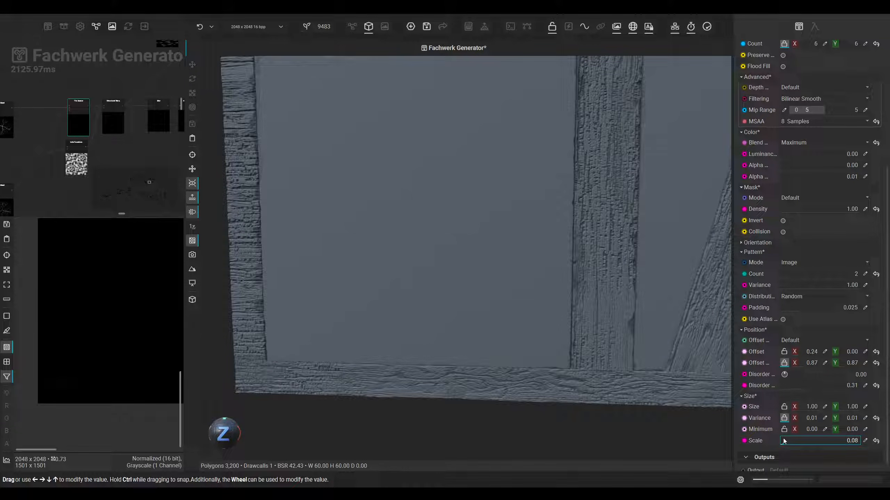
scroll(784, 441, "up", 2)
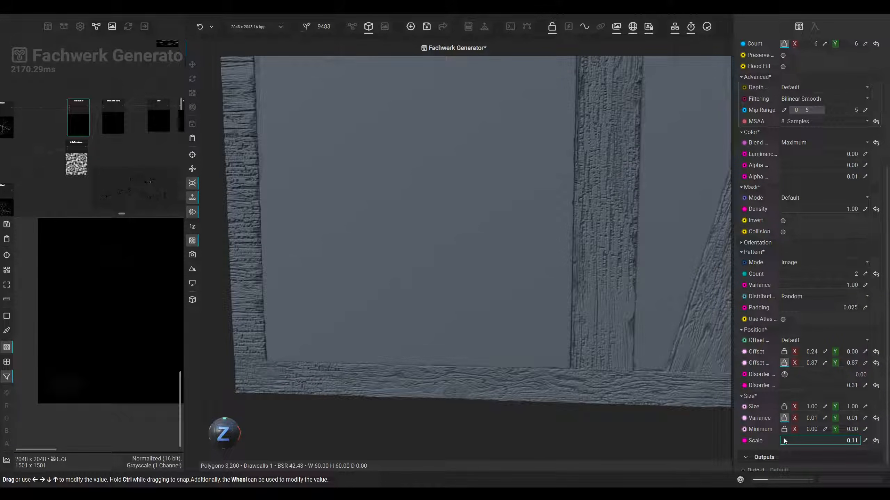
Examine the knots and grain in 3D on the lowest beam, the vertical posts, the diagonals and the middle crossbeam
middle_click_drag(615, 309, 533, 407)
middle_click_drag(571, 289, 539, 348)
scroll(578, 320, "up", 2)
scroll(597, 284, "down", 2)
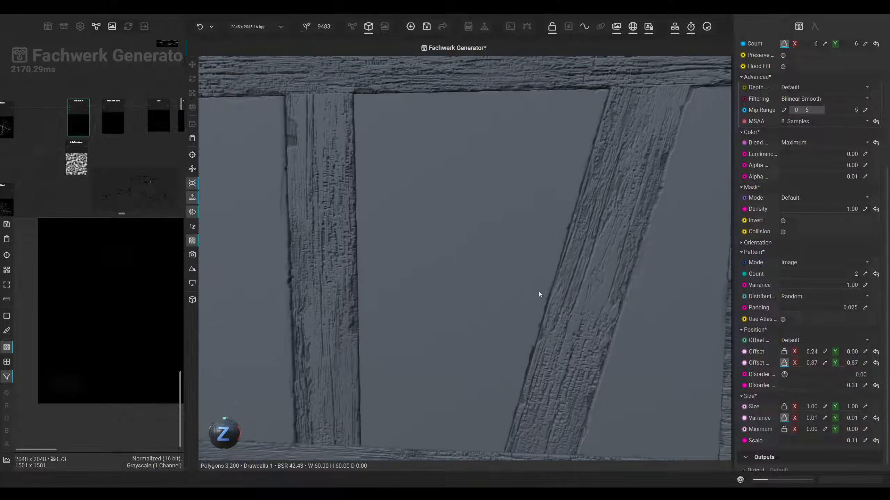
middle_click_drag(410, 240, 483, 308)
scroll(392, 229, "up", 2)
middle_click_drag(401, 274, 410, 101)
middle_click_drag(417, 417, 429, 224)
middle_click_drag(392, 258, 546, 224)
middle_click_drag(447, 275, 595, 266)
middle_click_drag(455, 284, 276, 331)
scroll(504, 282, "down", 2)
middle_click_drag(493, 304, 284, 298)
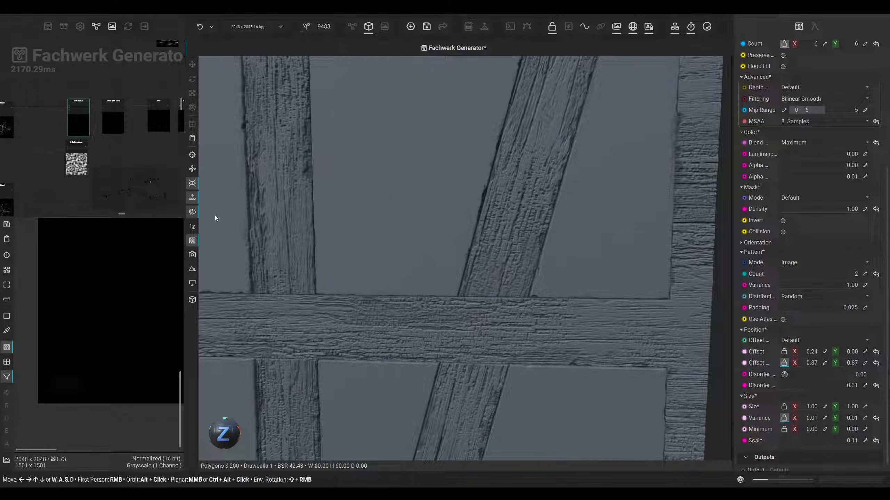
Make the node graph the main view and go to the knot Blend and Blur nodes
scroll(114, 145, "down", 2)
middle_click_drag(112, 153, 89, 161)
scroll(128, 136, "down", 2)
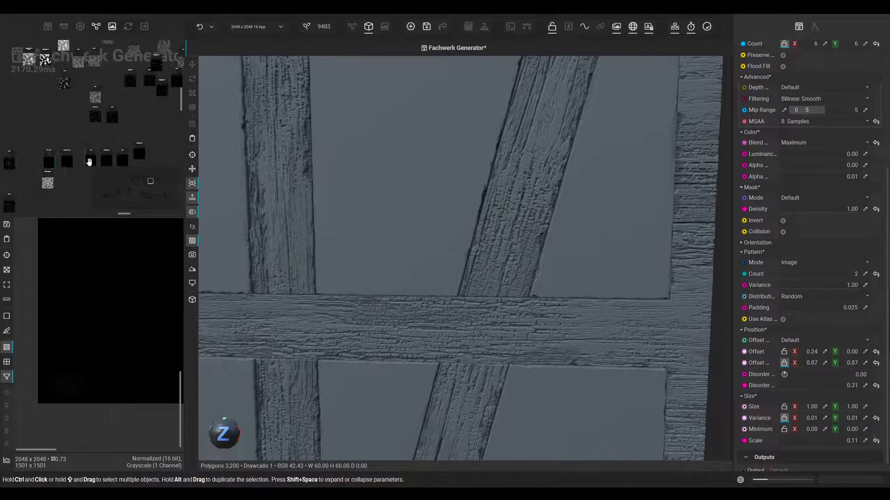
left_click(352, 27)
scroll(531, 253, "up", 5)
scroll(498, 161, "up", 4)
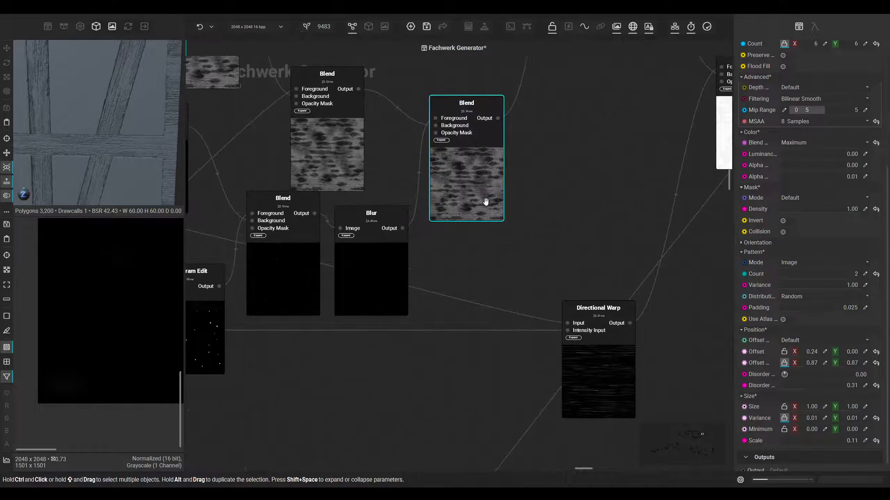
Examine a single knot in the 2D outputs of the Blur, its Subtract Blend and the upper Histogram Edit
left_click(352, 253)
scroll(61, 404, "up", 5)
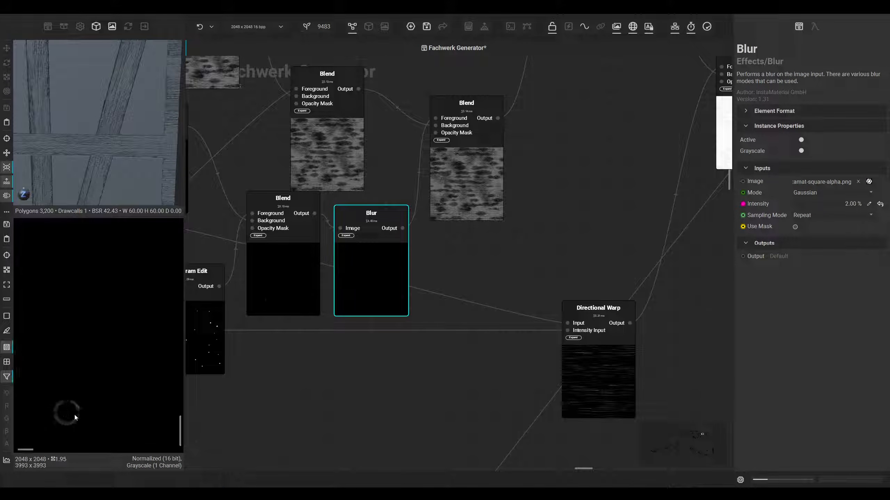
left_click(269, 310)
middle_click_drag(96, 324, 118, 370)
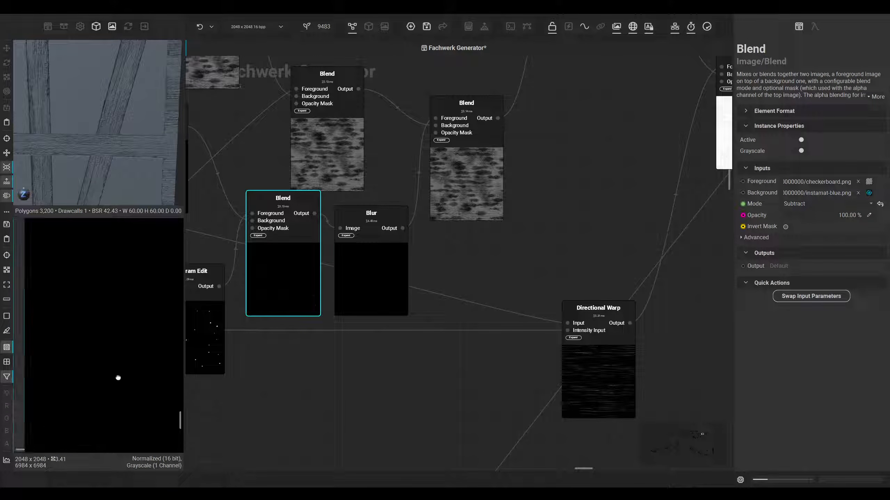
scroll(115, 320, "down", 4)
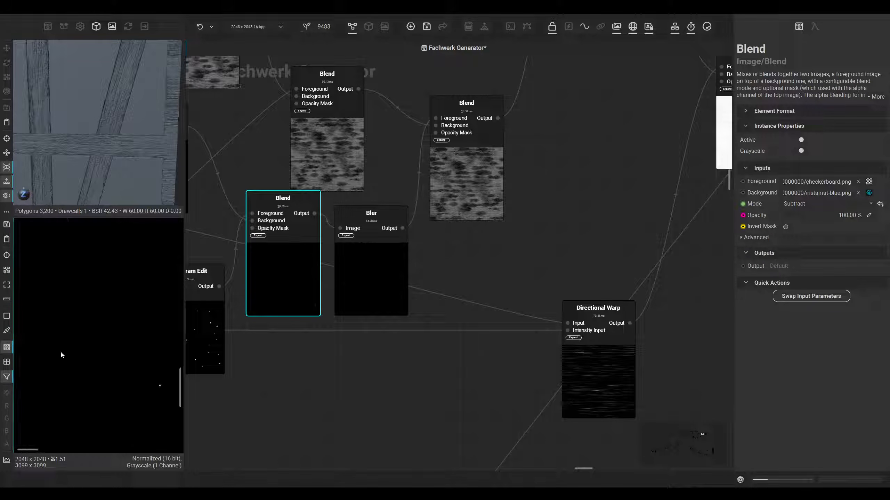
scroll(153, 377, "up", 1)
middle_click_drag(316, 323, 434, 337)
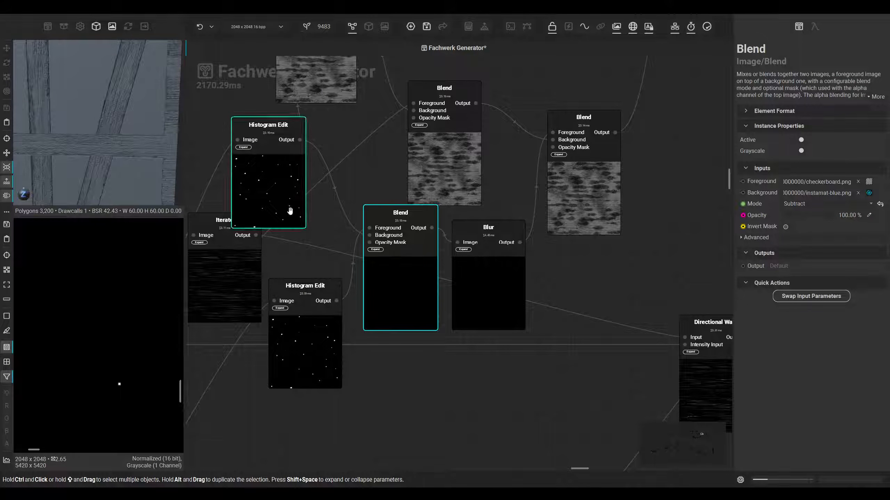
left_click(285, 208)
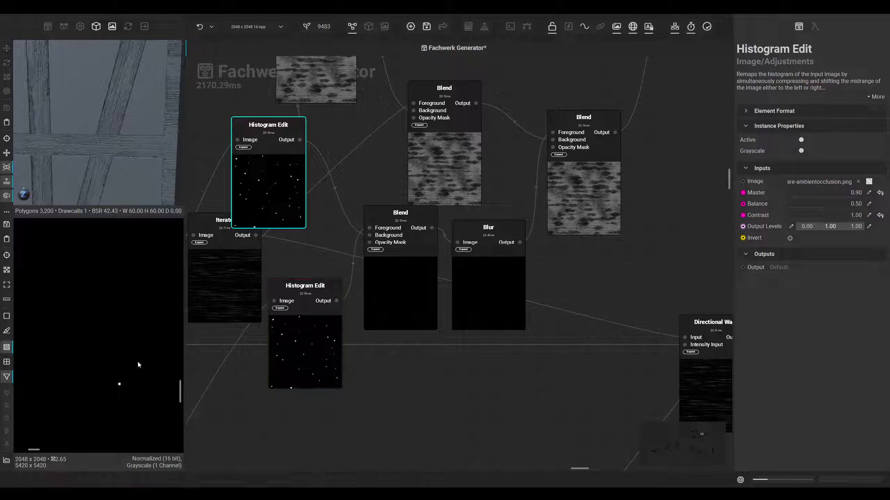
scroll(128, 392, "up", 3)
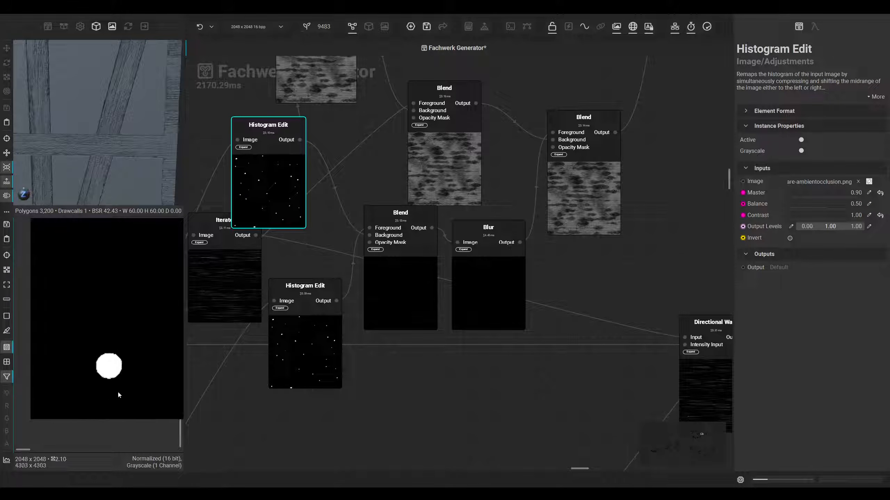
Set the upper Histogram Edit's Master to 0.92 to widen the knot ring
left_click_drag(852, 195, 856, 194)
left_click(500, 279)
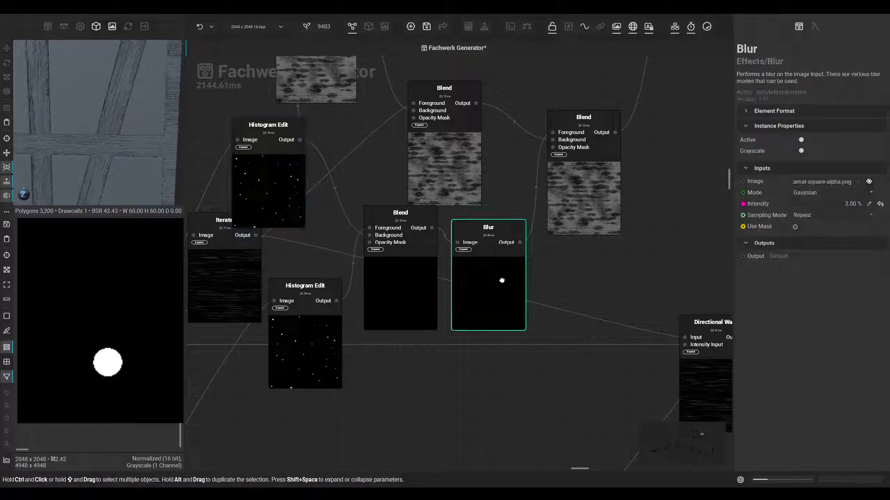
left_click(295, 193)
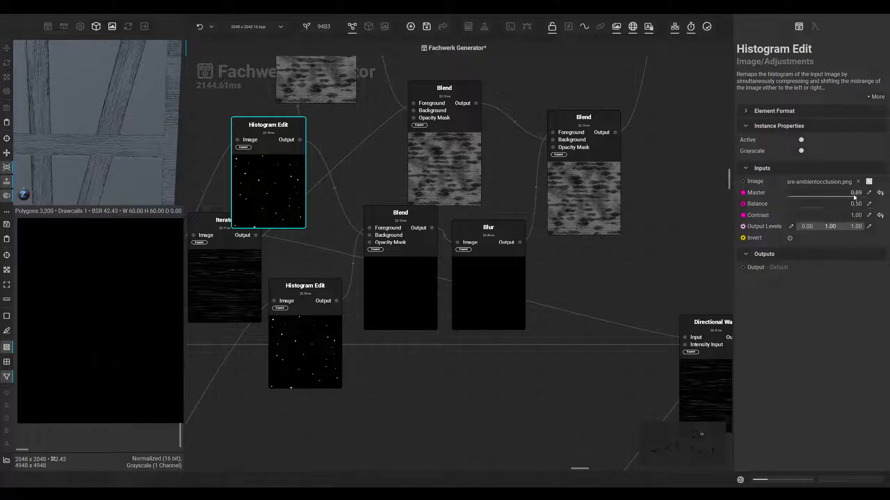
left_click_drag(854, 197, 852, 197)
scroll(861, 197, "up", 3)
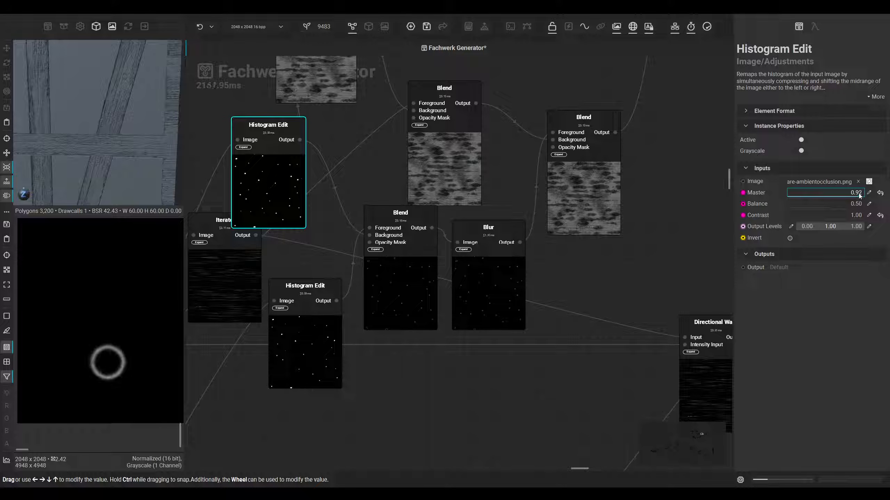
Make the 3D preview the main view and set the upper Histogram Edit's Master to 0.90
left_click(370, 27)
middle_click_drag(505, 212, 502, 276)
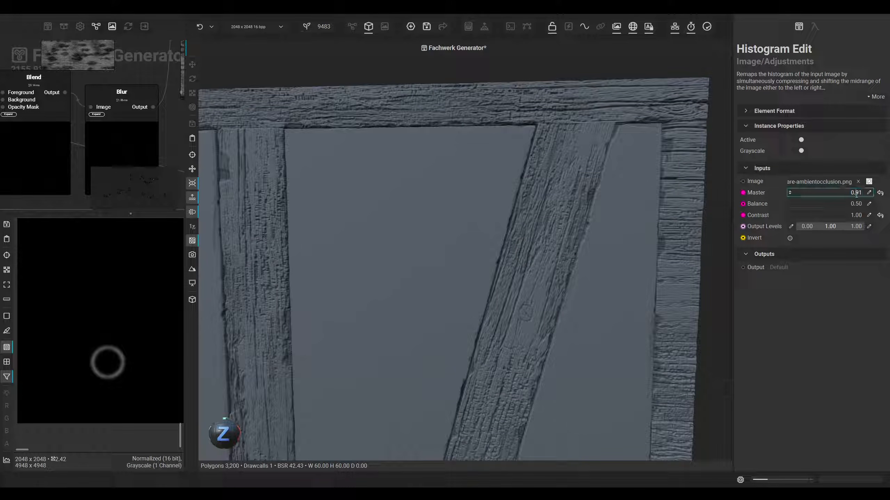
key("Return")
middle_click_drag(458, 254, 510, 230)
Set the knot ring's Blur Intensity to 1.00 % and lower the following Subtract Blend's Opacity to about 32 %
scroll(169, 132, "down", 3)
middle_click_drag(154, 127, 99, 143)
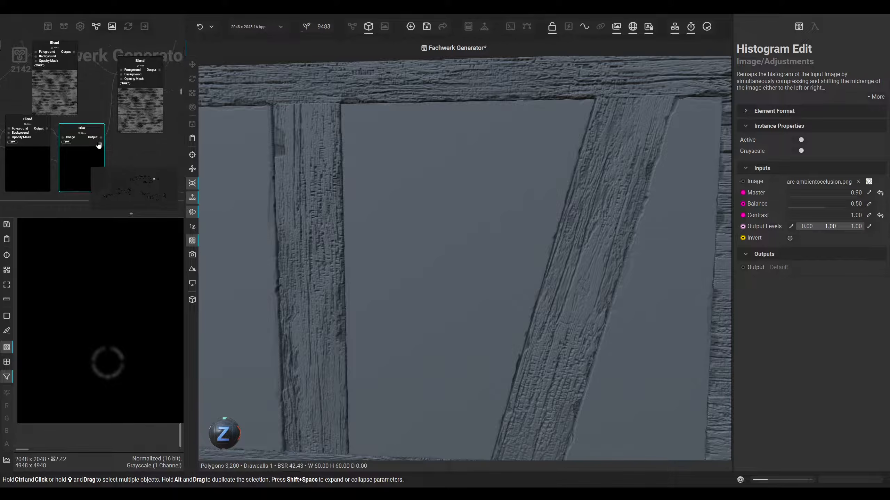
left_click(99, 143)
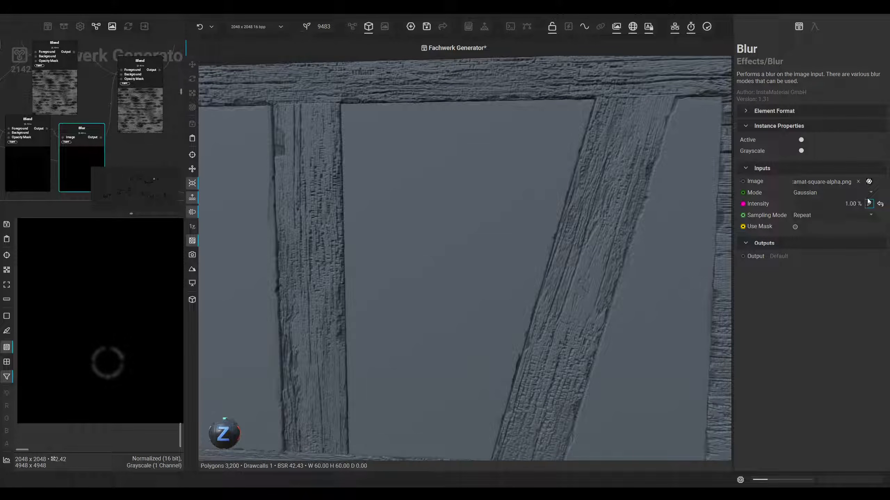
scroll(549, 256, "up", 5)
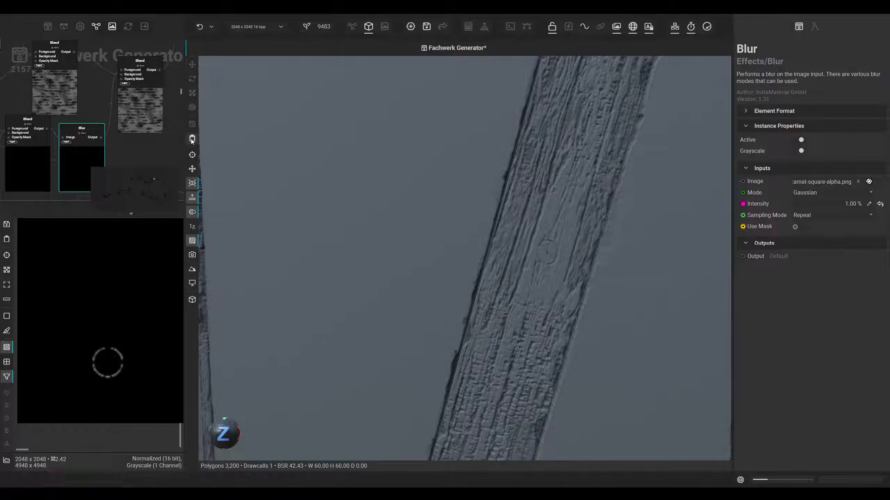
left_click(148, 114)
left_click_drag(809, 219, 796, 217)
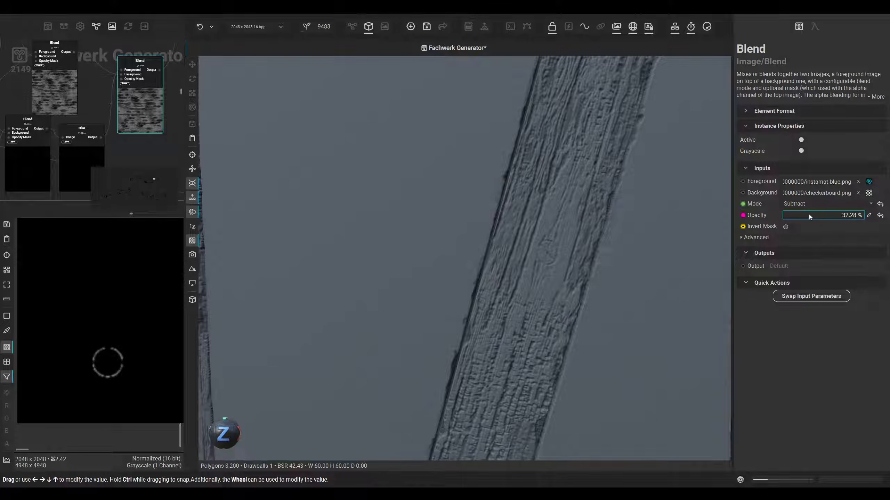
scroll(514, 292, "down", 3)
middle_click_drag(514, 292, 419, 283)
Compare the 2D outputs of the Mask Blur and the Histogram Edit around one knot
middle_click_drag(121, 124, 182, 175)
left_click(67, 121)
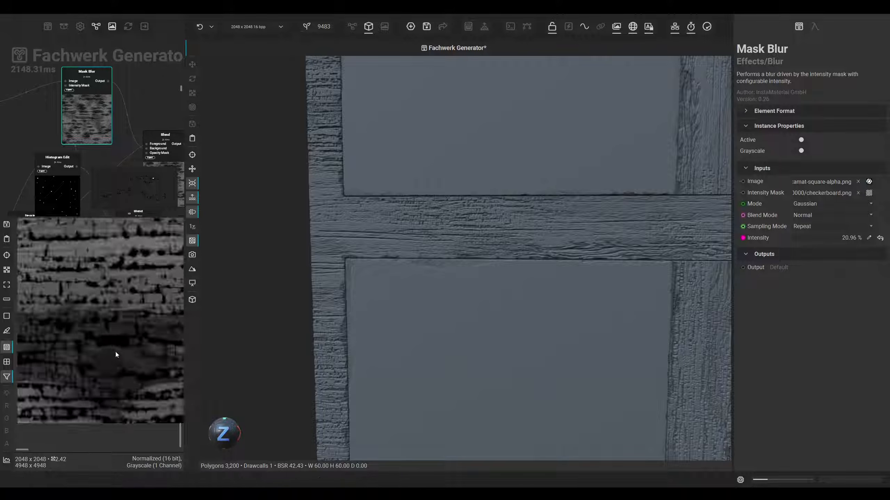
middle_click_drag(96, 143, 103, 90)
scroll(103, 123, "down", 2)
left_click(88, 86)
left_click(87, 112)
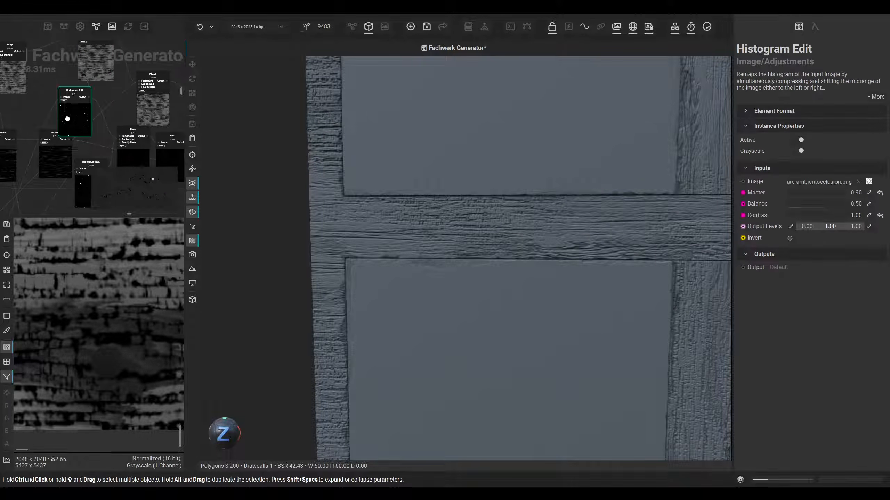
middle_click_drag(98, 102, 102, 173)
left_click(93, 120)
Soften the knot mask by setting the Contrast of the Histogram Edit below the Mask Blur to 0.37
left_click(66, 186)
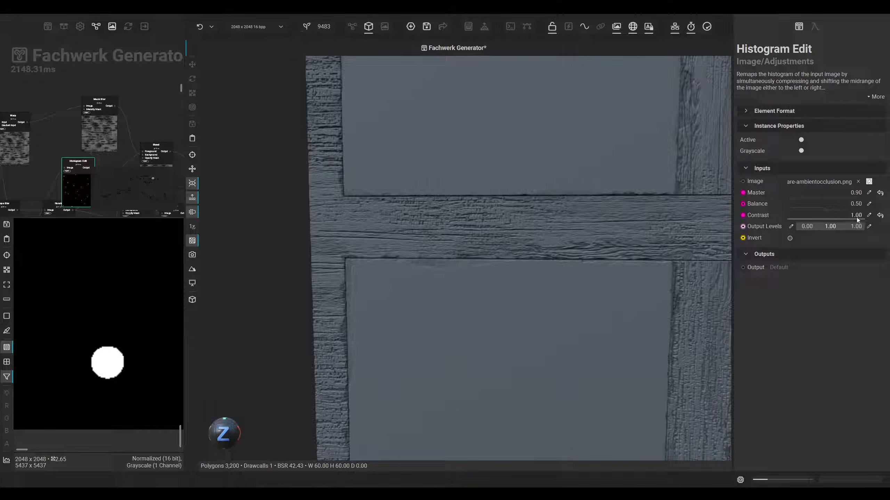
left_click_drag(857, 219, 846, 219)
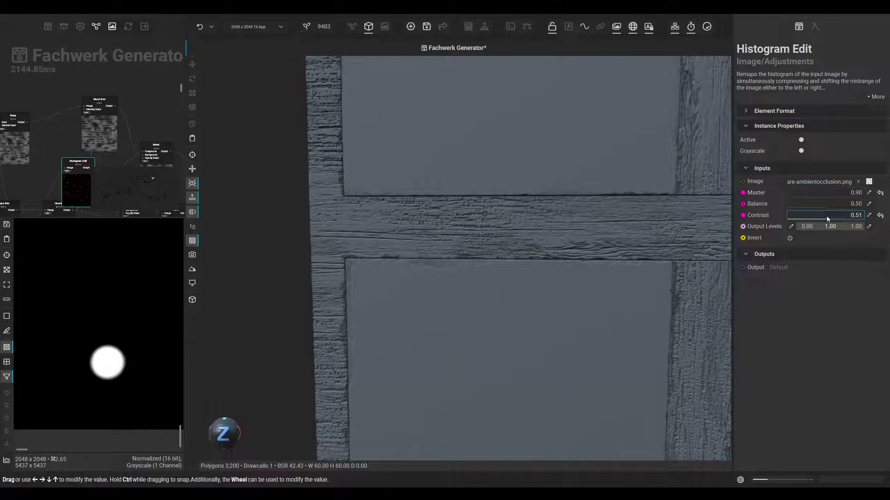
left_click(110, 127)
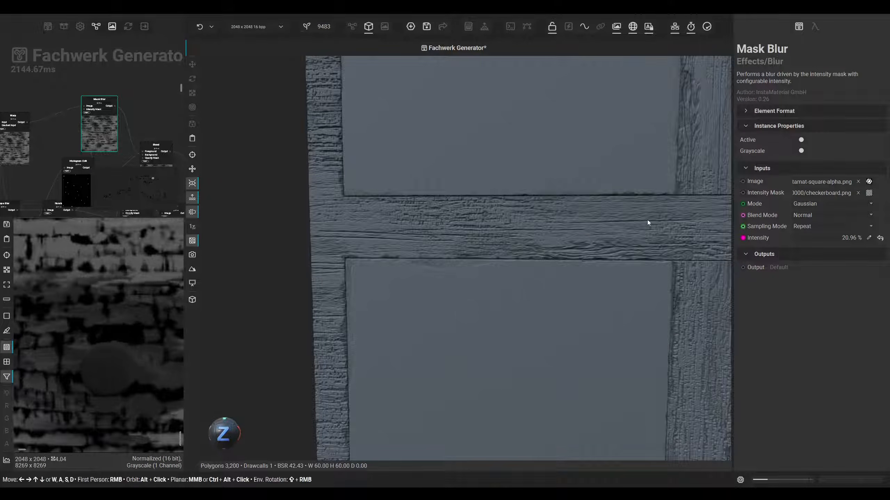
left_click(78, 182)
left_click_drag(822, 219, 817, 219)
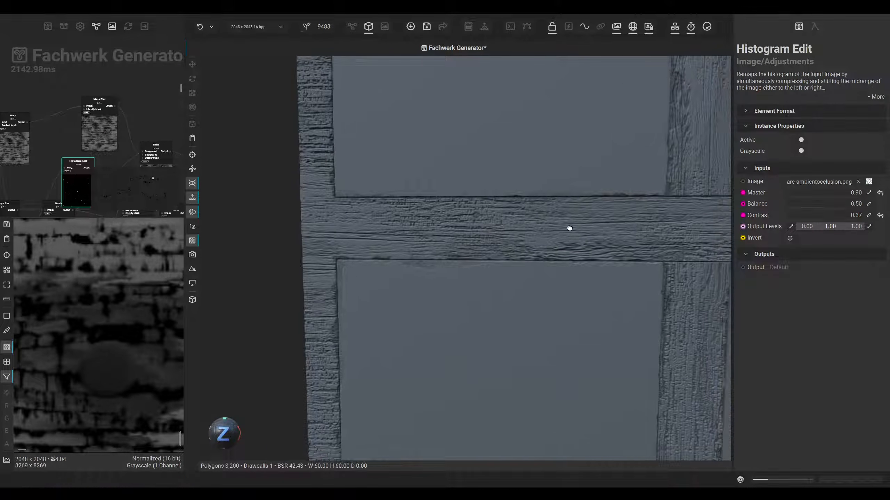
scroll(543, 235, "up", 5)
scroll(500, 250, "up", 3)
scroll(482, 235, "down", 6)
middle_click_drag(515, 203, 468, 238)
scroll(469, 239, "up", 2)
Save the package and set the render resolution to 4096 x 4096
left_click(80, 26)
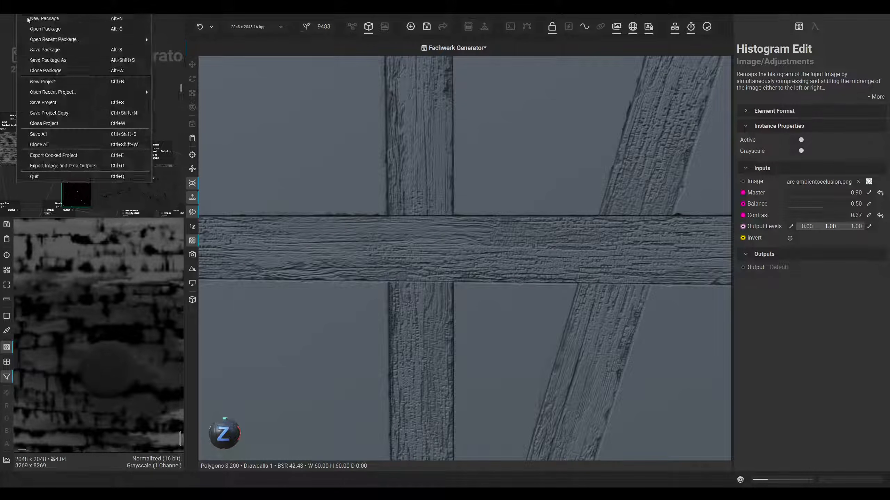
left_click(88, 48)
left_click(260, 32)
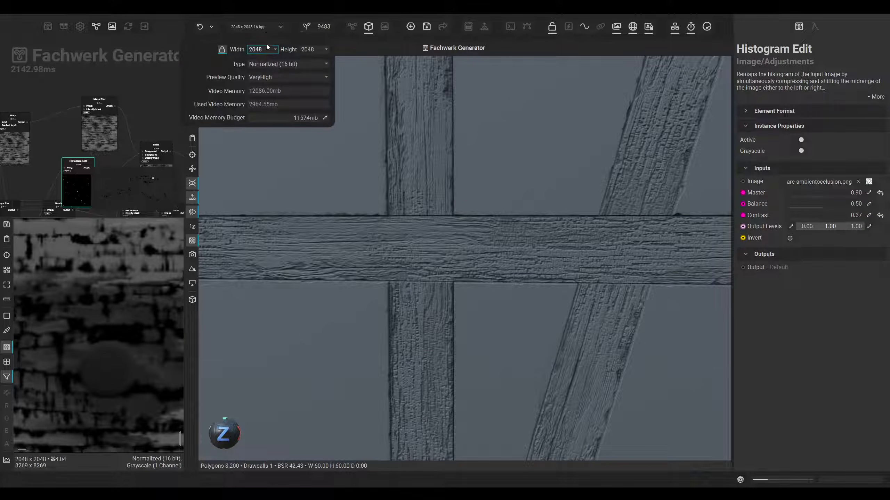
left_click(275, 49)
left_click(259, 64)
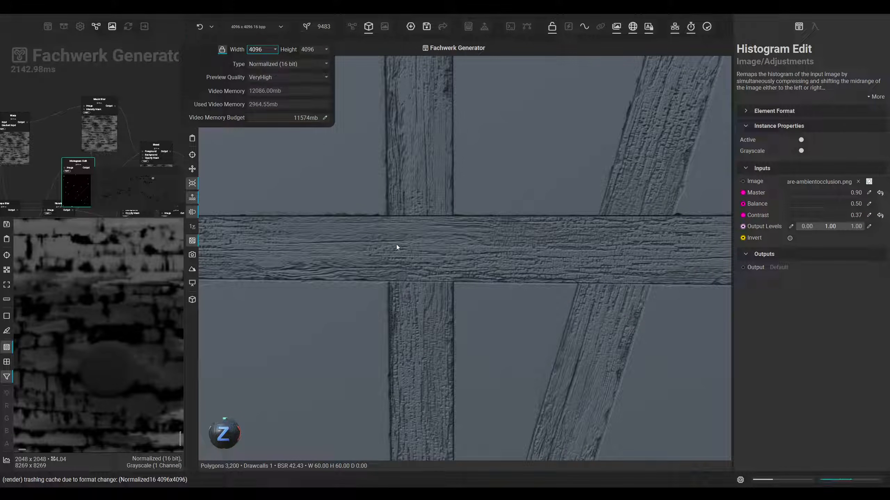
left_click(396, 245)
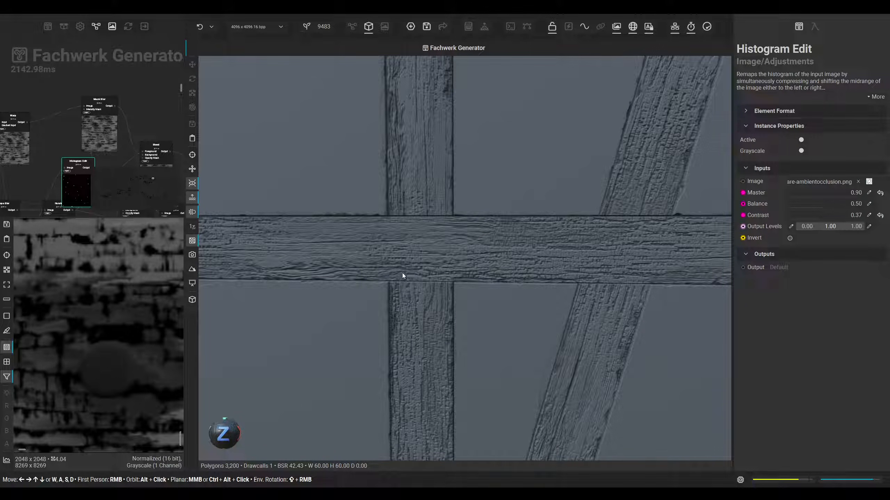
Examine the knots and grain at the higher resolution on the crossbeam, the diagonals and the lowest beam in 3D
middle_click_drag(402, 273, 411, 271)
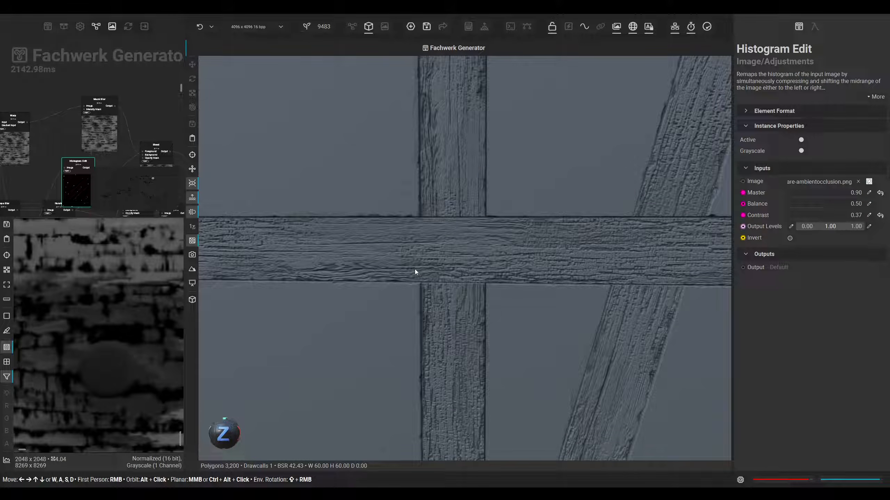
middle_click_drag(426, 252, 361, 291)
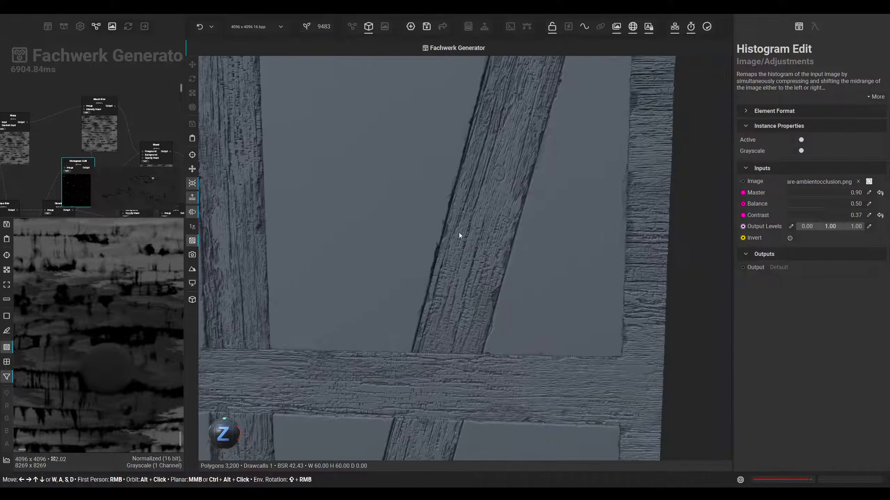
scroll(502, 175, "up", 3)
middle_click_drag(502, 175, 459, 206)
middle_click_drag(445, 243, 492, 155)
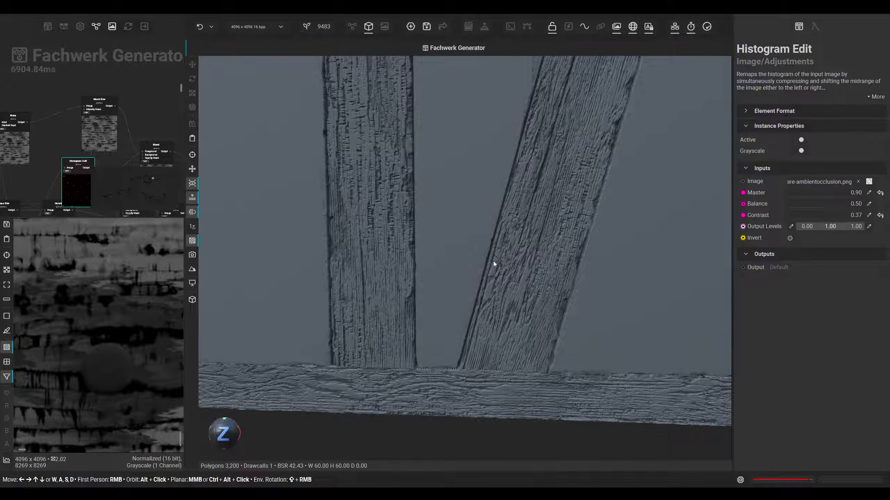
middle_click_drag(502, 266, 471, 303)
middle_click_drag(397, 308, 498, 197)
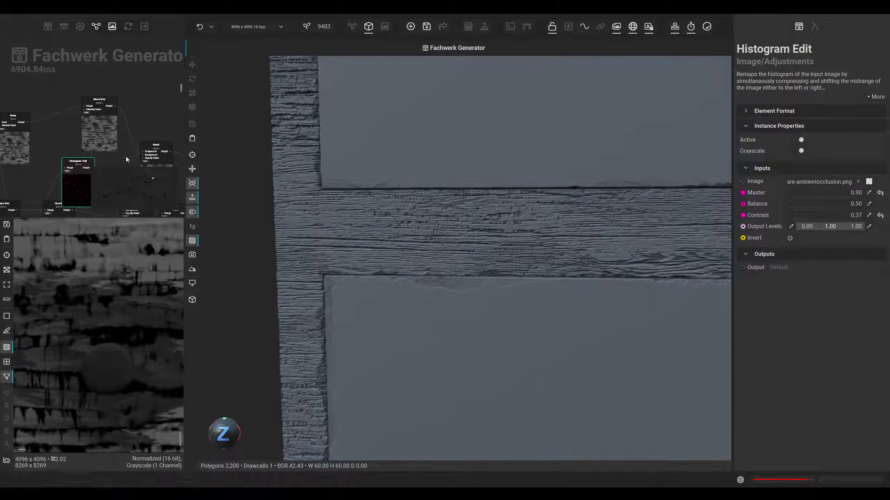
Show the knot Histogram Edit's output in 2D and set its Contrast to 0.25
double_click(72, 180)
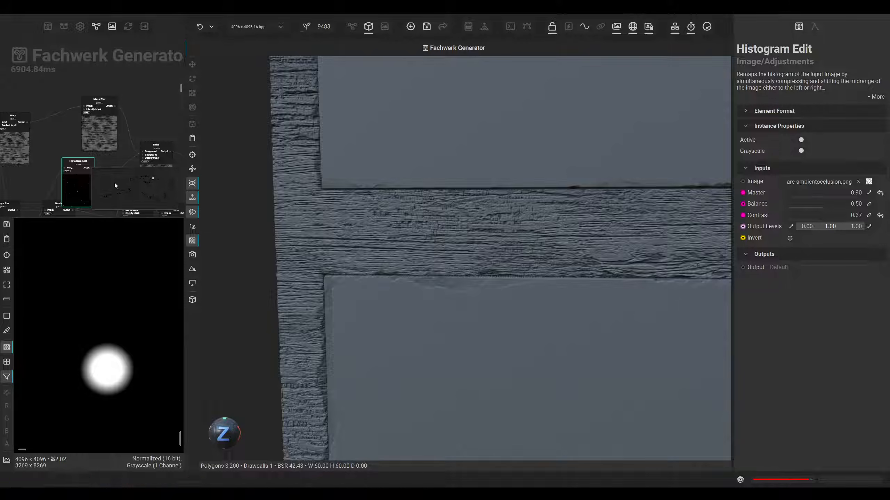
left_click(869, 216)
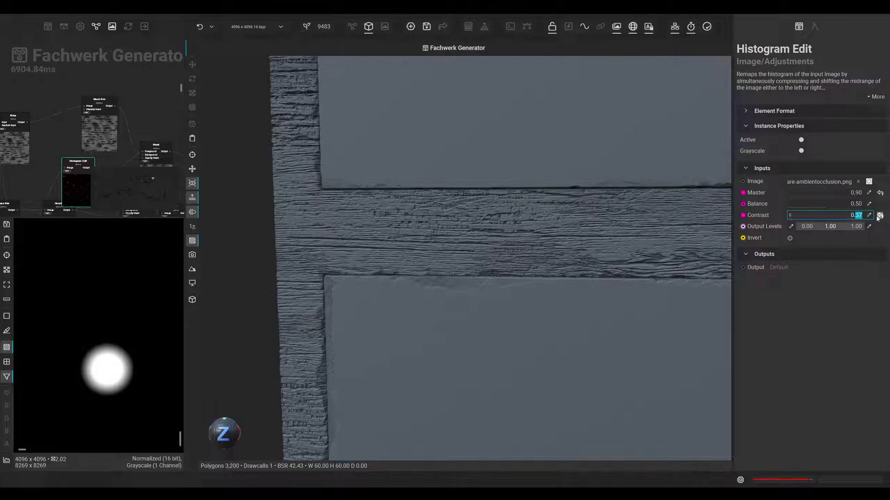
key("Return")
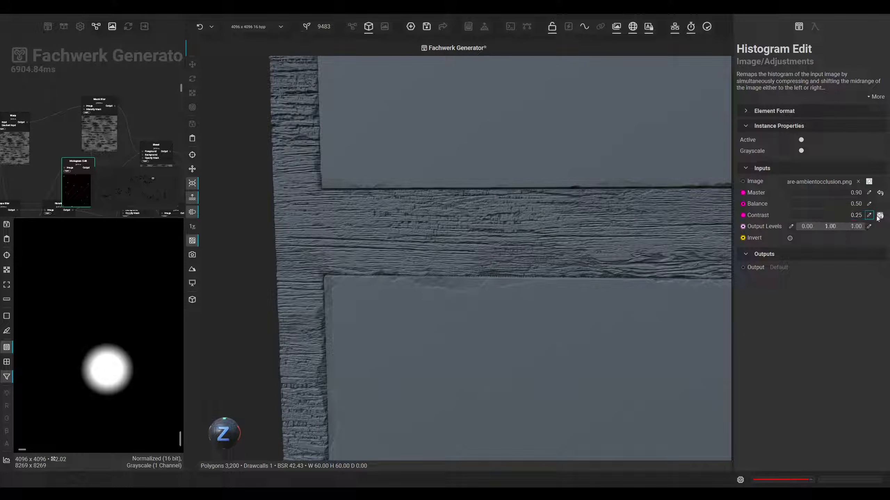
Set the Contrast of the knot Histogram Edit to 0.35
middle_click_drag(647, 226, 527, 227)
left_click(869, 215)
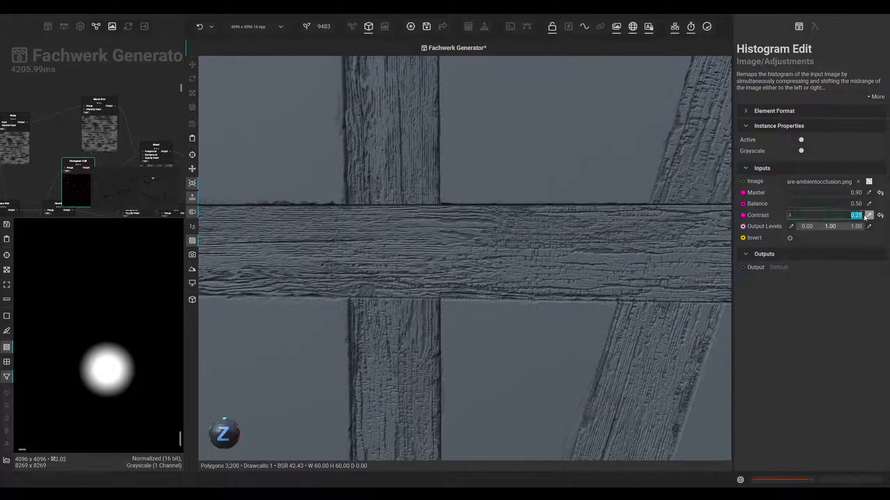
type("0.35")
key("Return")
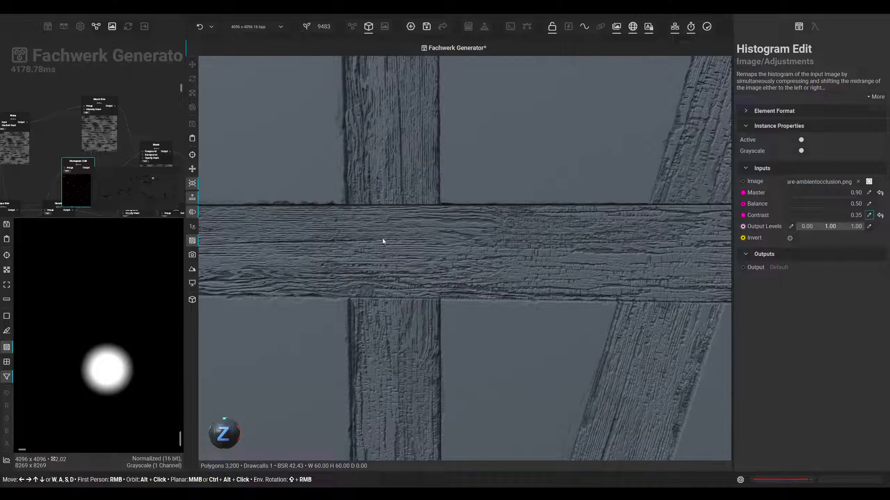
Check the knots on the crossbeam and diagonal in 3D and set the knot Histogram Edit's Contrast to 0.38
mouse_move(383, 240)
middle_mouse_down()
mouse_move(390, 246)
mouse_move(397, 233)
middle_mouse_up()
middle_click_drag(451, 241, 356, 306)
left_click(869, 215)
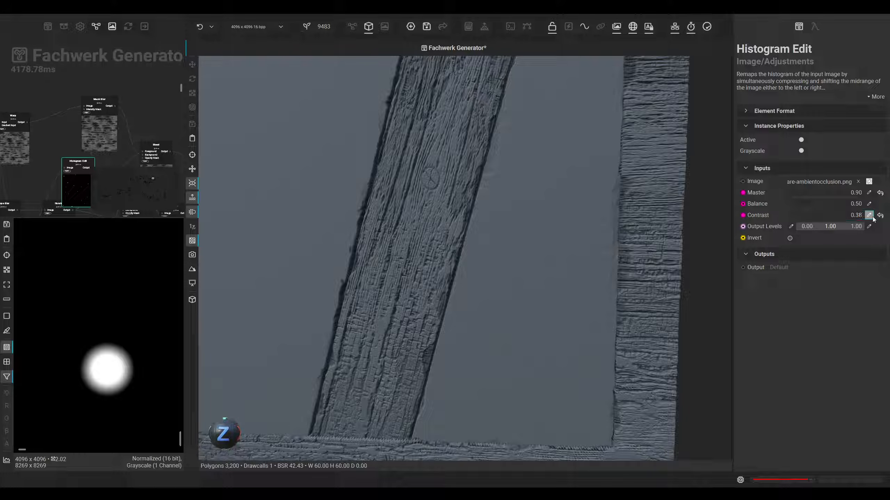
middle_click_drag(502, 176, 517, 182)
Show the Mask Blur's output in 2D and inspect the grain around the blurred knot
left_click(112, 136)
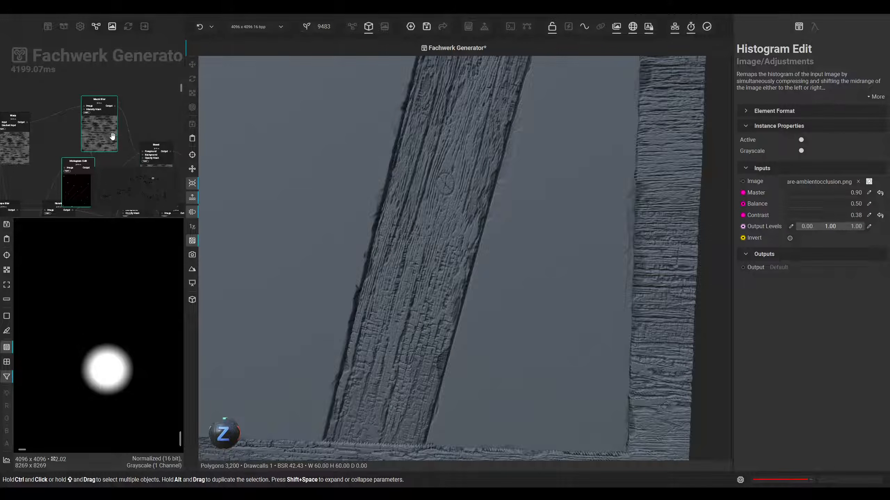
middle_click_drag(107, 368, 100, 366)
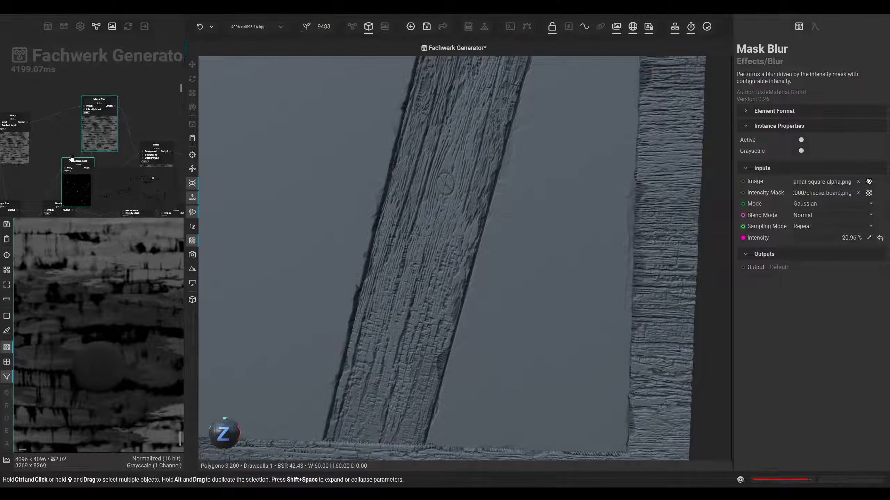
middle_click_drag(94, 161, 87, 86)
middle_click_drag(99, 125, 63, 100)
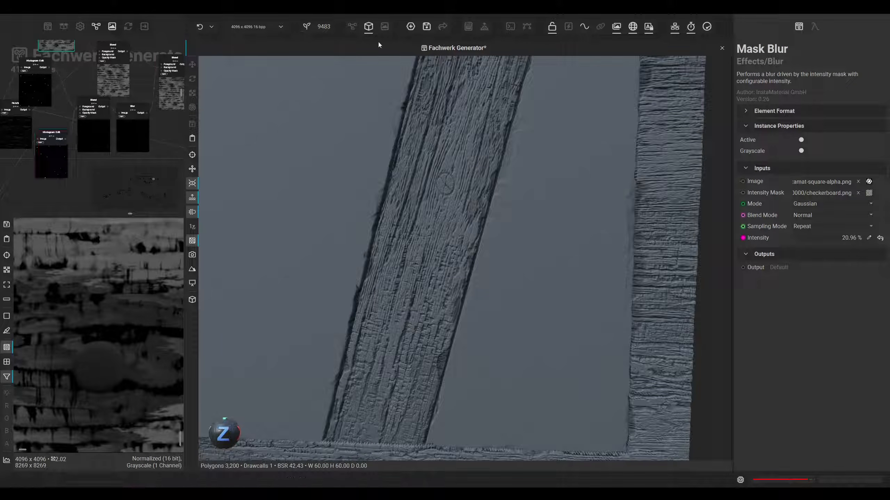
Open the node graph in the main view and widen the gap between the Levels node and the beam mask nodes
left_click(350, 25)
scroll(541, 175, "down", 3)
middle_click_drag(546, 177, 421, 224)
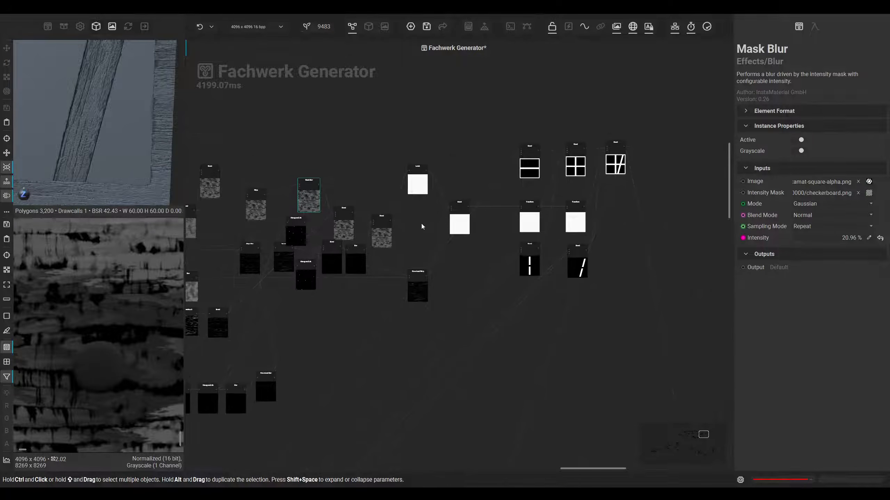
left_click(422, 224)
key("ctrl+Right")
key("ctrl+Right")
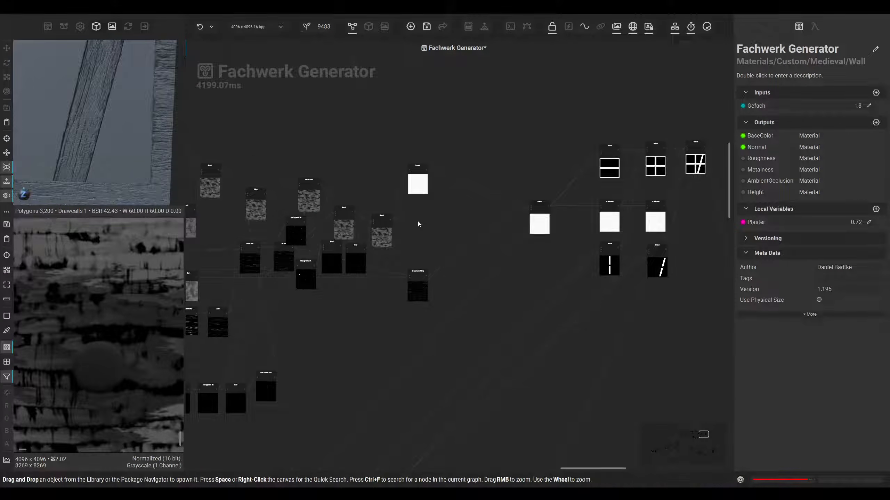
Move the Levels node, the two Blends before it and the Warp to spread out the wood grain chain
left_click_drag(415, 179, 470, 202)
left_click_drag(376, 237, 446, 198)
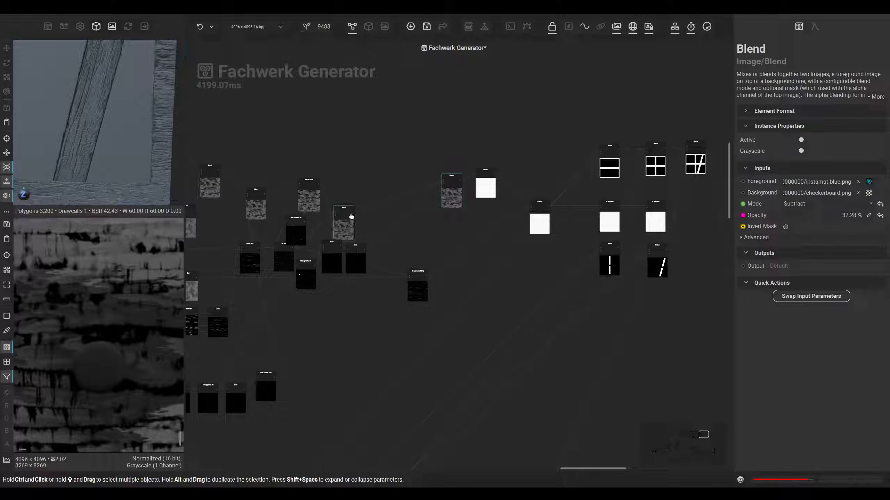
left_click_drag(352, 217, 385, 183)
middle_click_drag(341, 201, 515, 213)
scroll(424, 212, "up", 1)
middle_click_drag(416, 212, 423, 243)
left_click_drag(430, 258, 443, 228)
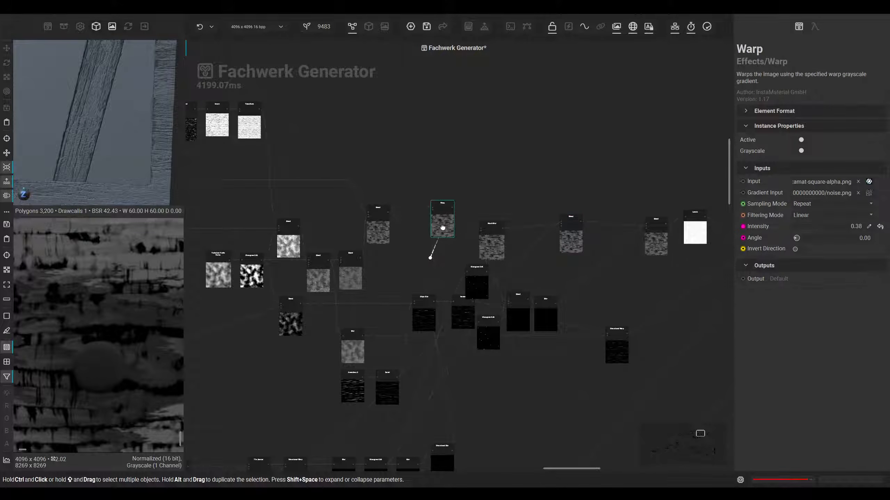
Place the Directional Blur beside the last Blur of the knot chain and shift the whole knot tiling chain closer to the crack nodes
scroll(462, 315, "down", 5)
left_click(428, 326)
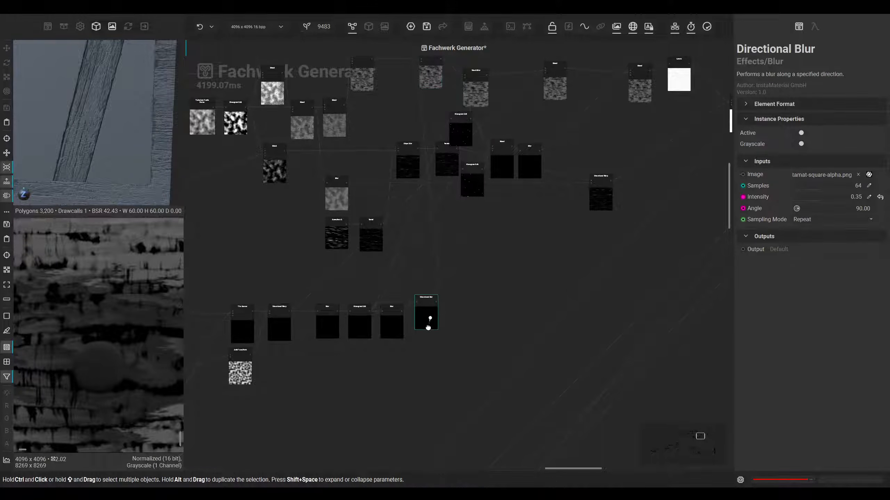
middle_click_drag(422, 335, 458, 307)
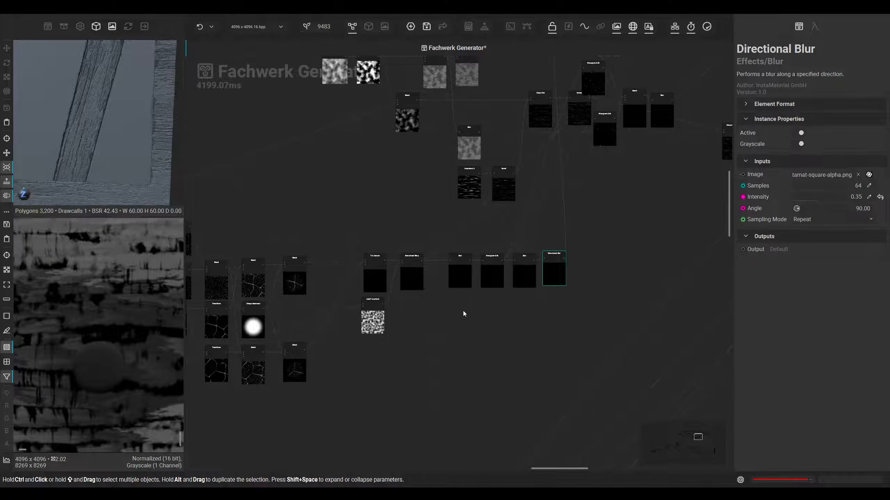
left_click_drag(549, 327, 366, 251)
left_click_drag(379, 279, 341, 279)
middle_click_drag(208, 417, 377, 347)
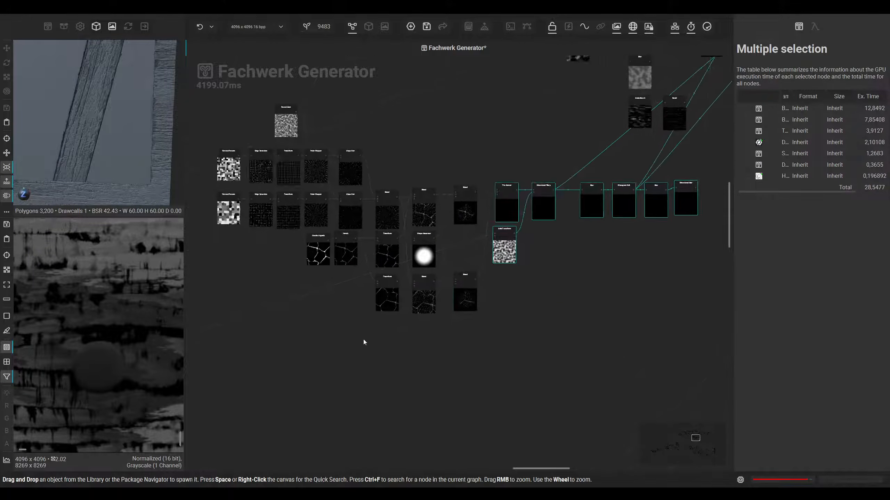
Add a reroute point to the connection running past the knot crack nodes and place it beneath them
left_click(312, 302)
scroll(312, 301, "down", 1)
double_click(312, 295)
left_click_drag(312, 296, 443, 332)
Move the Levels node and the Subtract Blend before it closer to the Blend that feeds the beam masks
middle_click_drag(578, 258, 409, 413)
scroll(408, 403, "down", 4)
scroll(407, 362, "up", 5)
left_click(468, 353)
middle_click_drag(559, 333, 437, 374)
middle_click_drag(538, 253, 501, 258)
scroll(503, 259, "up", 1)
middle_click_drag(574, 232, 508, 258)
left_click_drag(524, 229, 550, 232)
middle_click_drag(548, 251, 505, 255)
left_click_drag(436, 242, 464, 242)
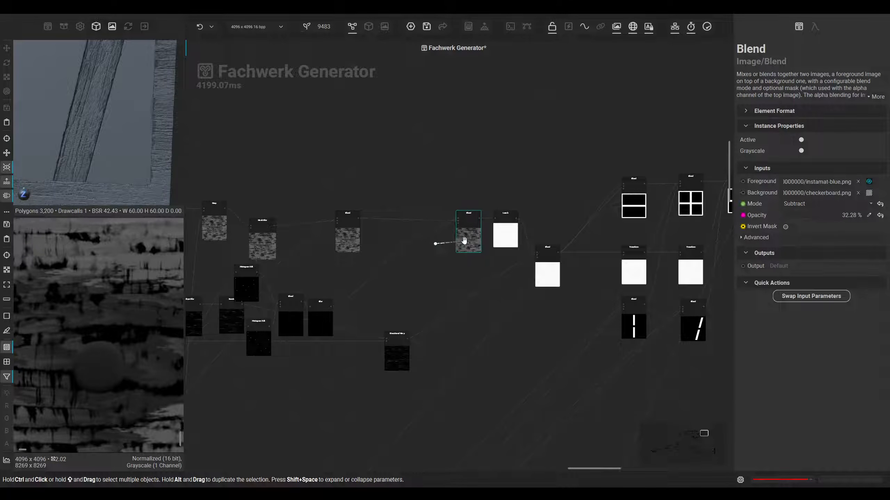
Line up the preceding Blend and the Mask Blur directly in front of the Subtract Blend
middle_click_drag(385, 238, 438, 238)
left_click_drag(393, 238, 478, 244)
left_click_drag(325, 241, 440, 235)
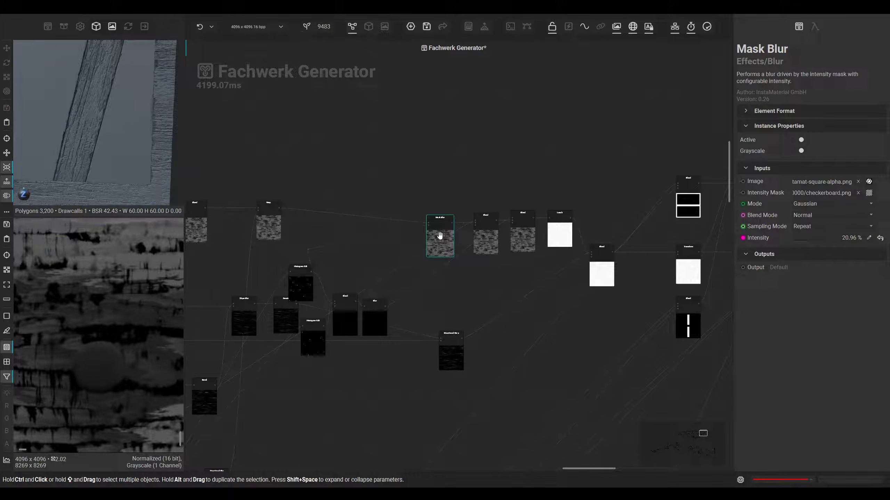
Tidy the reroute point on the connection between the knot Histogram Edit and the Mask Blur
left_click(309, 251)
double_click(307, 250)
mouse_move(353, 238)
left_mouse_down()
mouse_move(421, 240)
mouse_move(355, 243)
left_mouse_up()
left_click_drag(389, 206, 564, 220, "shift")
left_click(526, 264)
scroll(477, 255, "down", 1)
Move the Directional Warp towards the beam masks and arrange the knot ring's Blend and Blur below the Mask Blur row
left_click_drag(448, 347, 557, 346)
left_click_drag(380, 314, 494, 260)
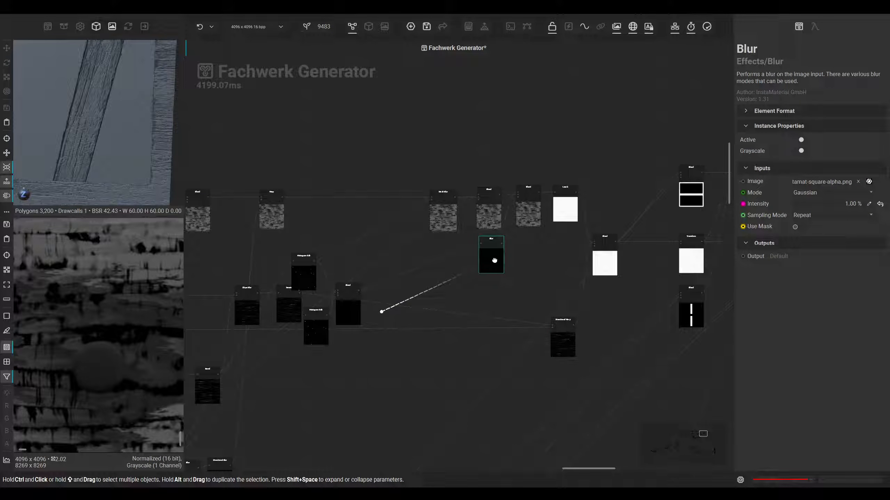
left_click_drag(350, 305, 444, 265)
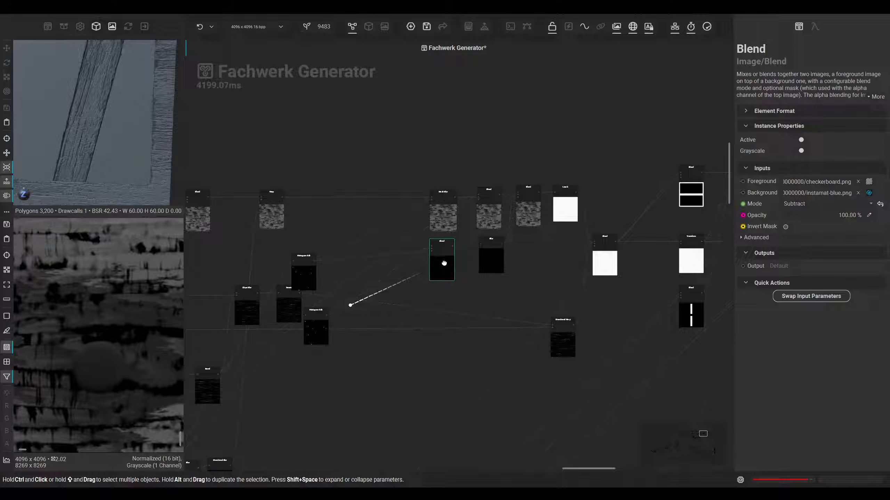
left_click(498, 263)
Stack the two knot Histogram Edit nodes directly in front of the knot ring's Blend
left_click_drag(353, 275, 407, 265)
left_click_drag(354, 330, 433, 310)
left_click_drag(416, 274, 437, 276)
left_click_drag(434, 313, 430, 309)
left_click(413, 275)
Reroute the Directional Warp to Blend connection through two points so it runs horizontally below the grain nodes
middle_click_drag(395, 376, 487, 304)
left_click_drag(507, 206, 597, 326, "ctrl")
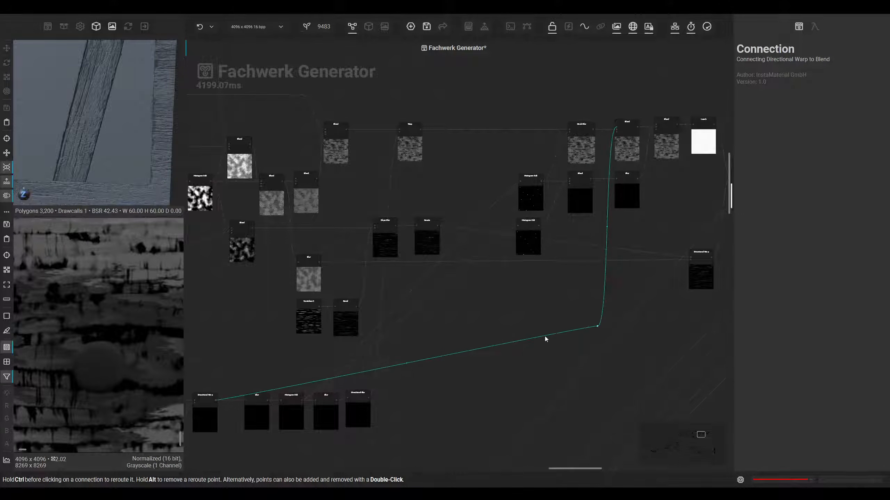
left_click_drag(536, 337, 244, 362, "ctrl")
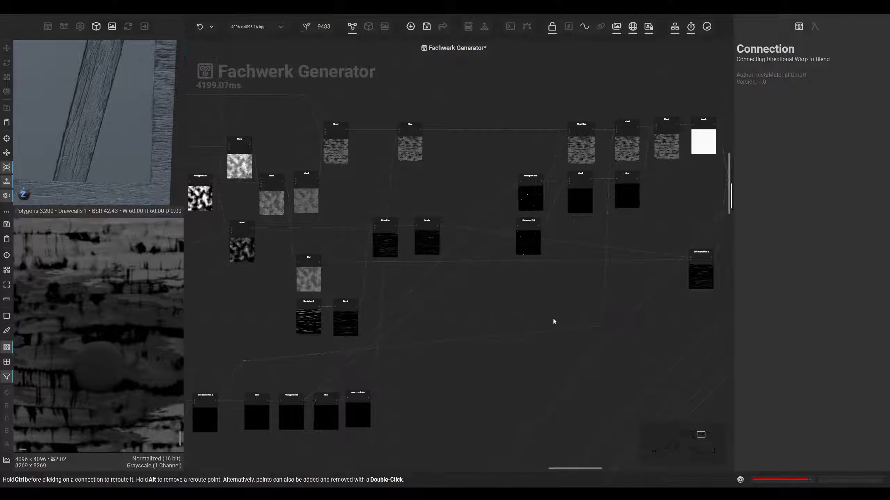
left_click_drag(596, 327, 587, 365, "ctrl")
middle_click_drag(519, 327, 391, 360)
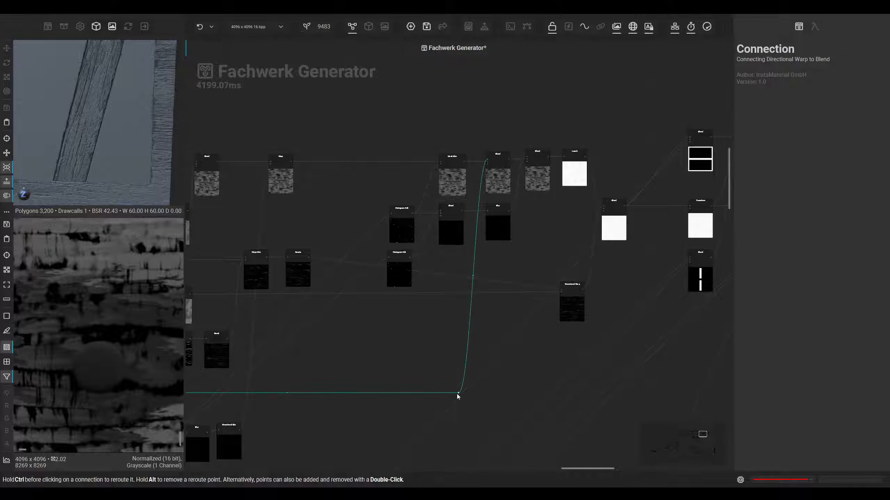
Examine the 2D outputs of the knot ring's Blur, its Subtract Blend and the two Histogram Edits feeding it
scroll(423, 276, "up", 5)
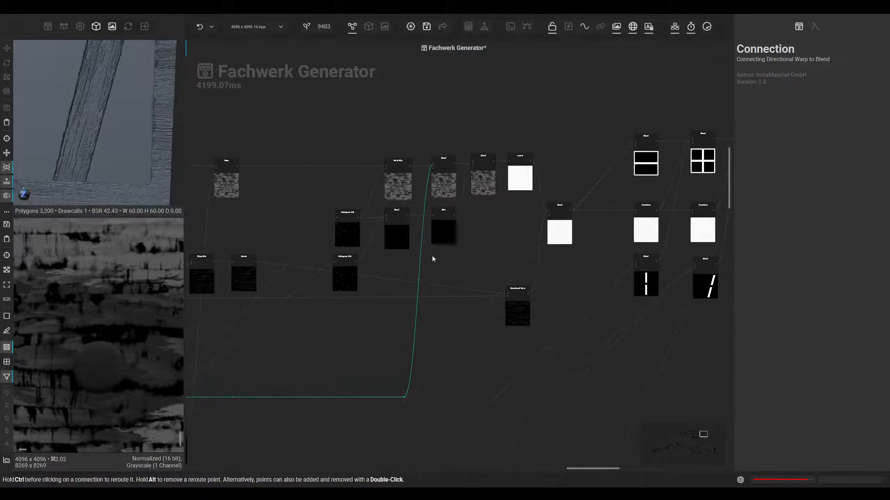
left_click(436, 245)
left_click(495, 255)
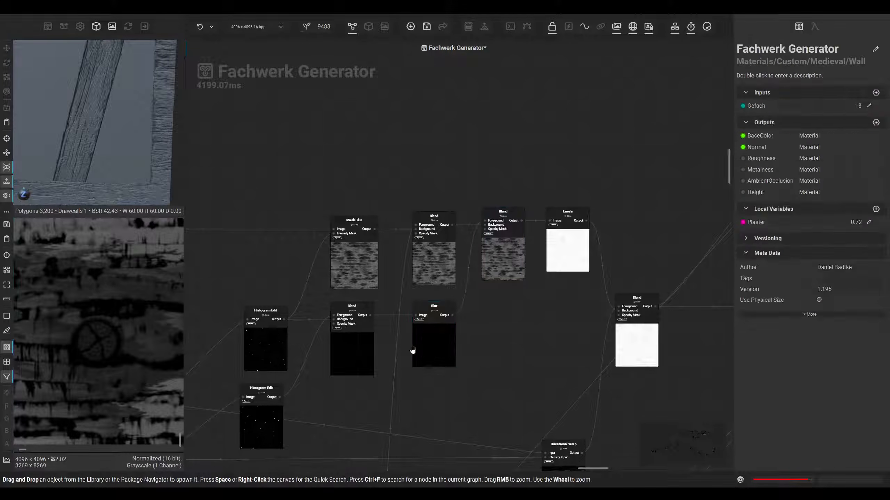
left_click(430, 351)
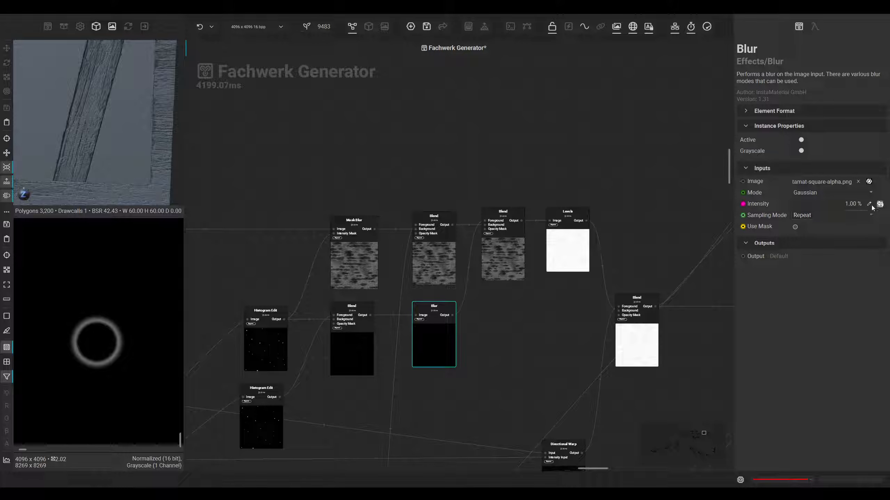
left_click(364, 348)
left_click(276, 350)
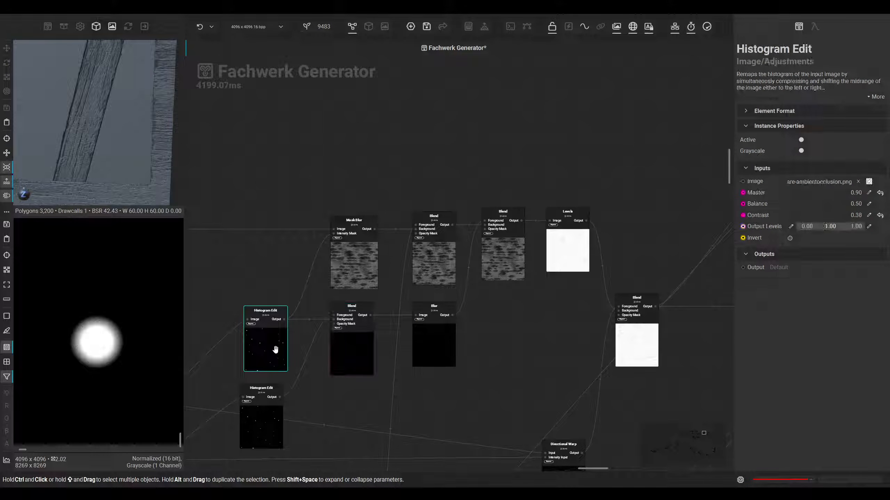
left_click(351, 364)
left_click(262, 422)
left_click(262, 351)
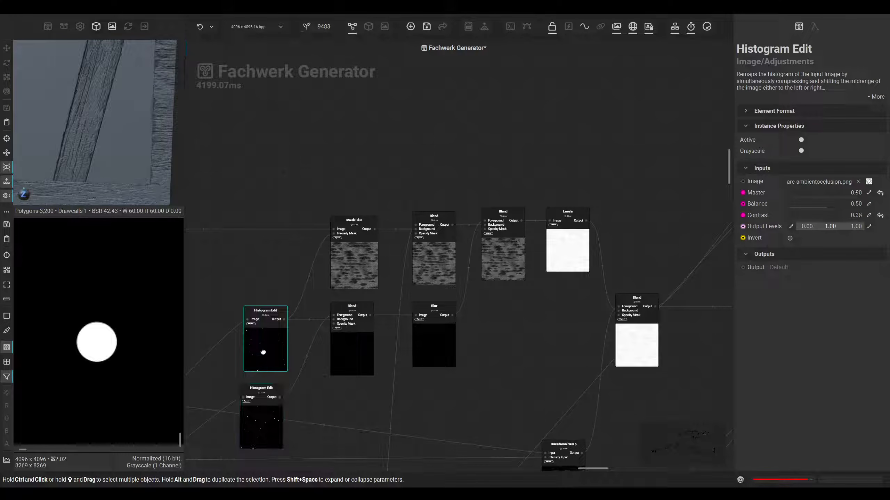
Duplicate the upper Histogram Edit so the Mask Blur has its own, and set the ring branch Histogram Edit's Contrast to 1.00
left_click_drag(267, 340, 334, 234)
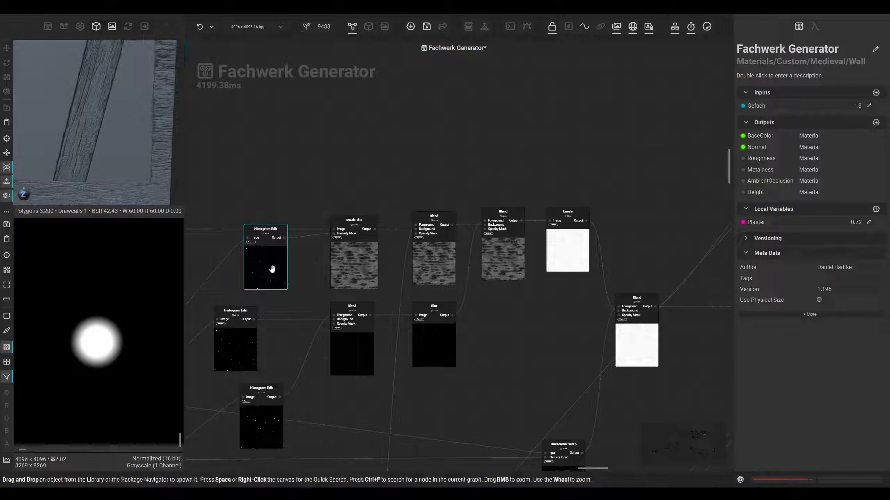
left_click_drag(272, 270, 251, 270)
left_click(237, 318)
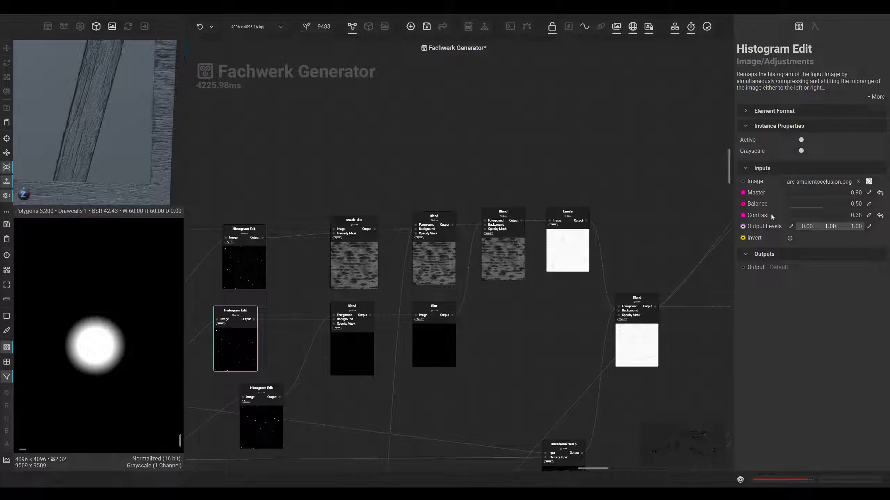
left_click_drag(824, 218, 880, 215)
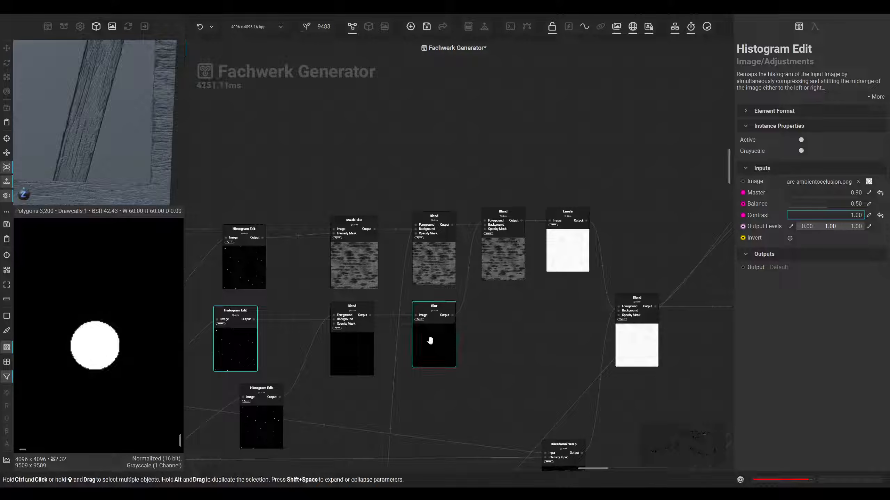
Set the render resolution to 2048 x 2048
left_click(281, 27)
left_click(275, 50)
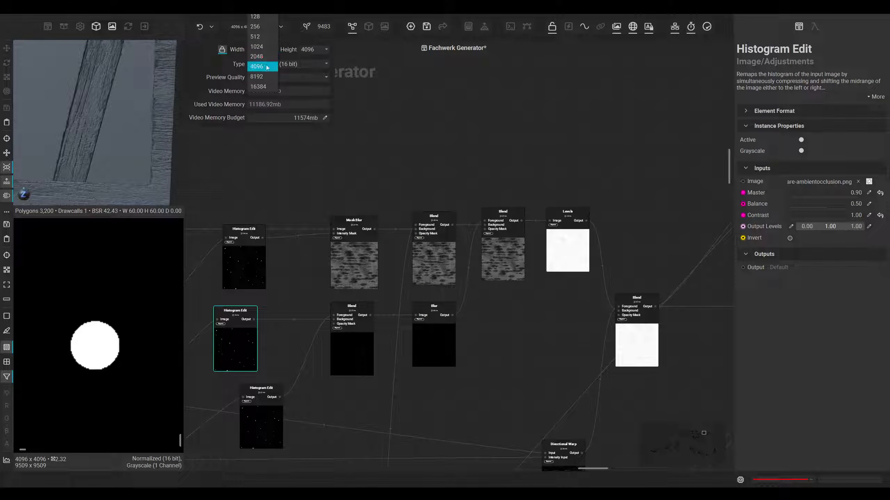
left_click(261, 68)
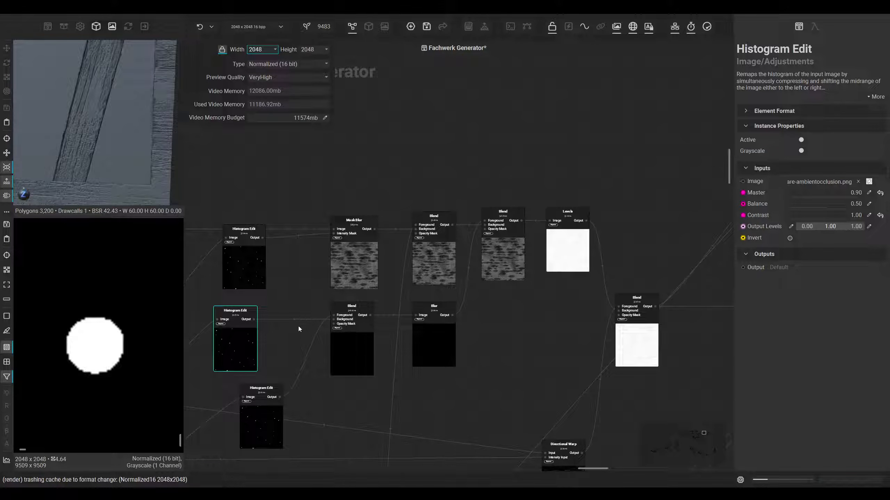
Align the Mask Blur's Histogram Edit and the ring branch's Histogram Edit in one column above the third one
middle_click_drag(298, 332, 314, 311)
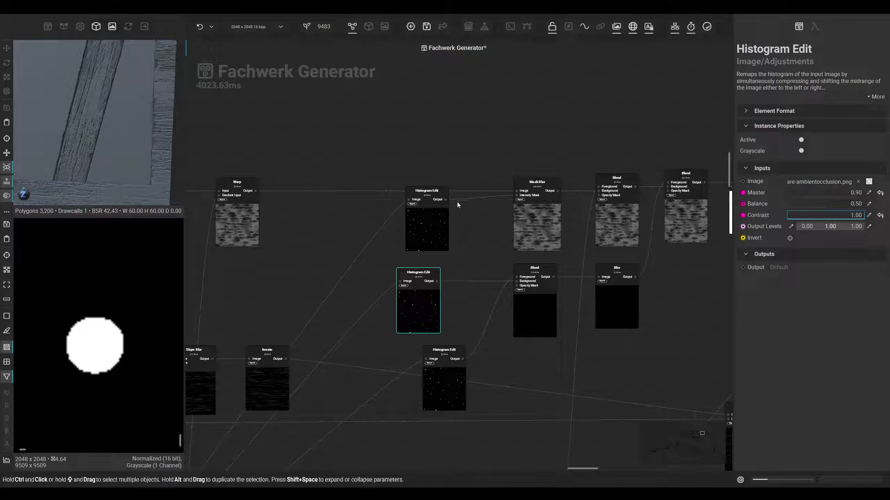
left_click_drag(421, 307, 433, 307)
left_click_drag(436, 229, 450, 232)
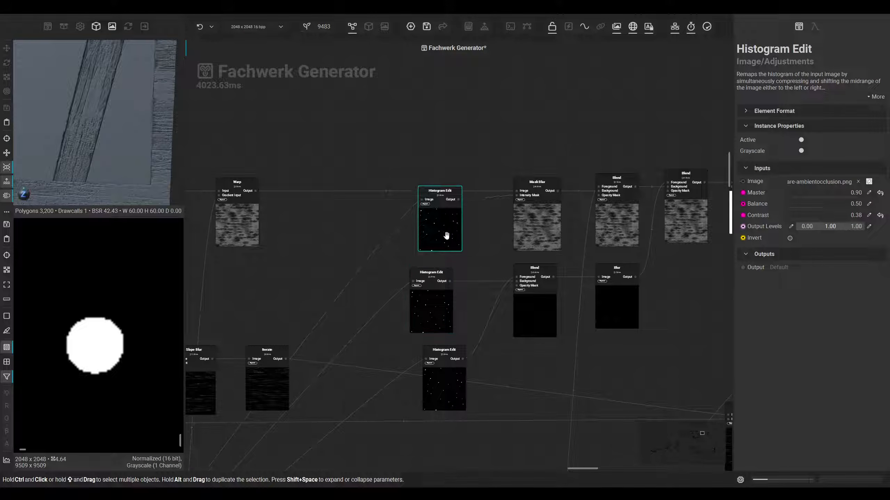
left_click_drag(433, 296, 442, 296)
left_click(449, 368)
left_click(554, 304)
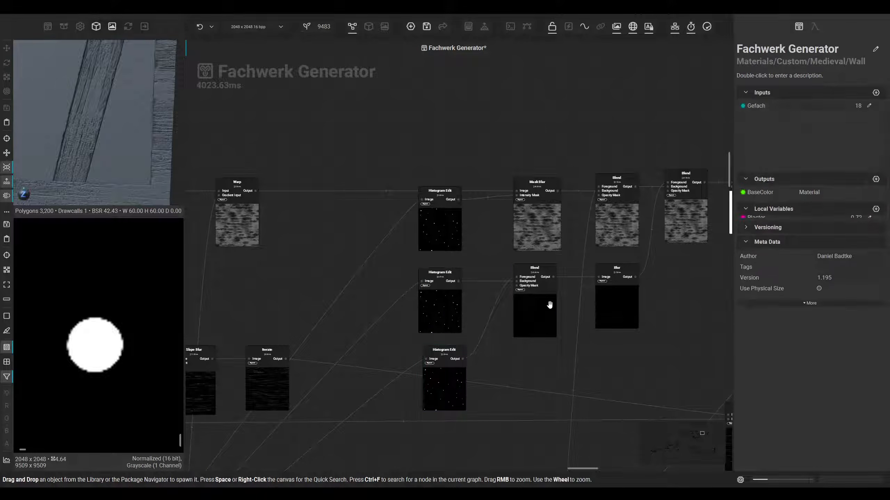
Show the knot ring Blur's output in 2D and bring the 3D preview into the main view
middle_click_drag(533, 302, 431, 319)
left_click(506, 324)
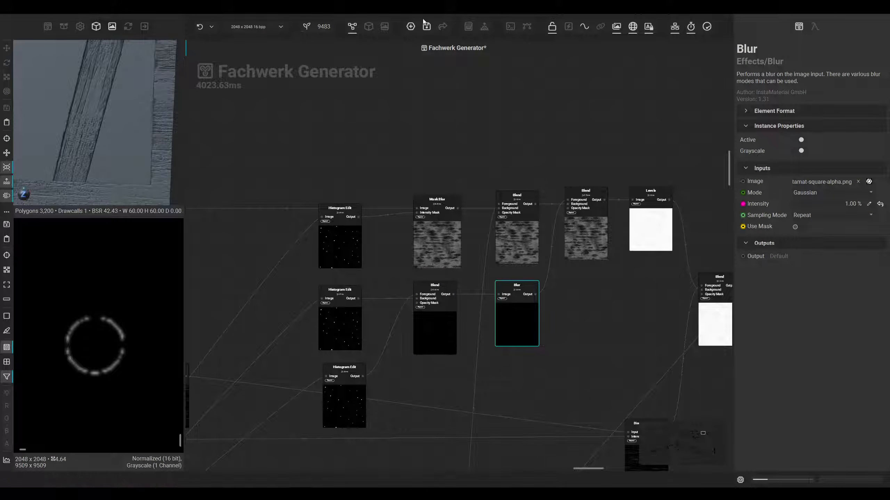
left_click(368, 27)
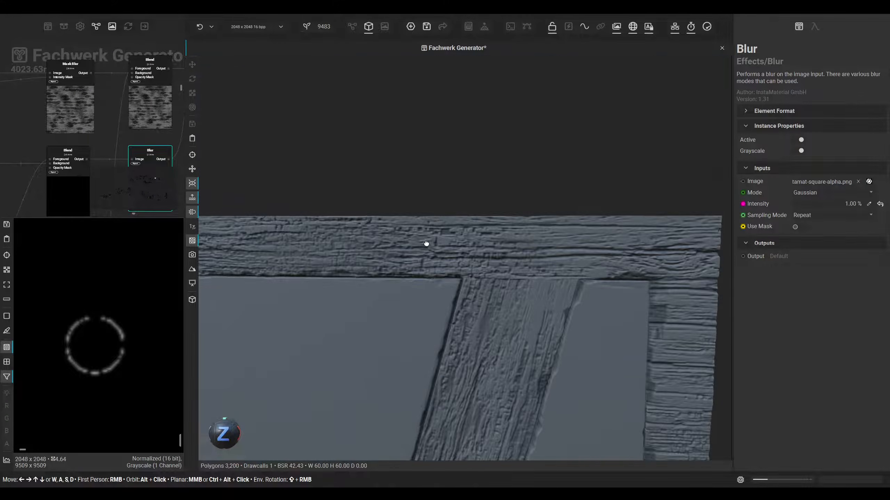
Try the knot ring Blur at 2.00 % Intensity on the beams and return it to 1.00 %
middle_click_drag(455, 202, 494, 182)
middle_click_drag(398, 244, 379, 245)
middle_click_drag(132, 117, 106, 85)
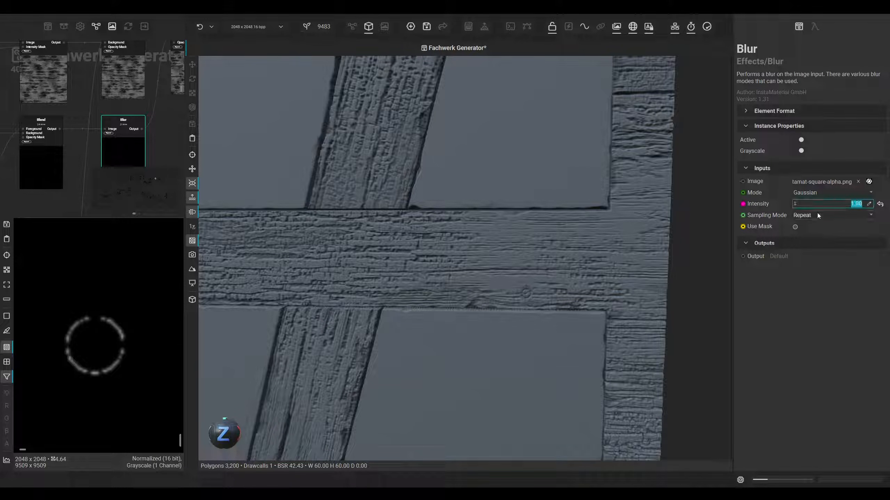
type("2")
key("Return")
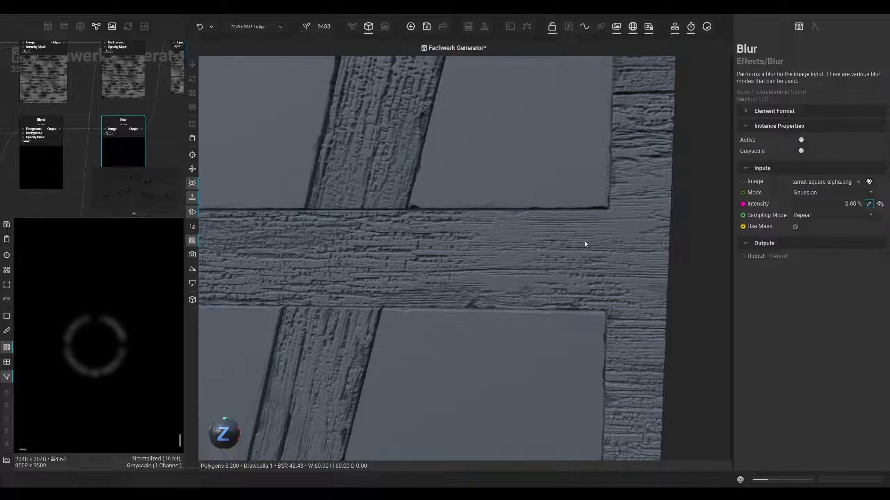
left_click(869, 203)
type("1")
key("Return")
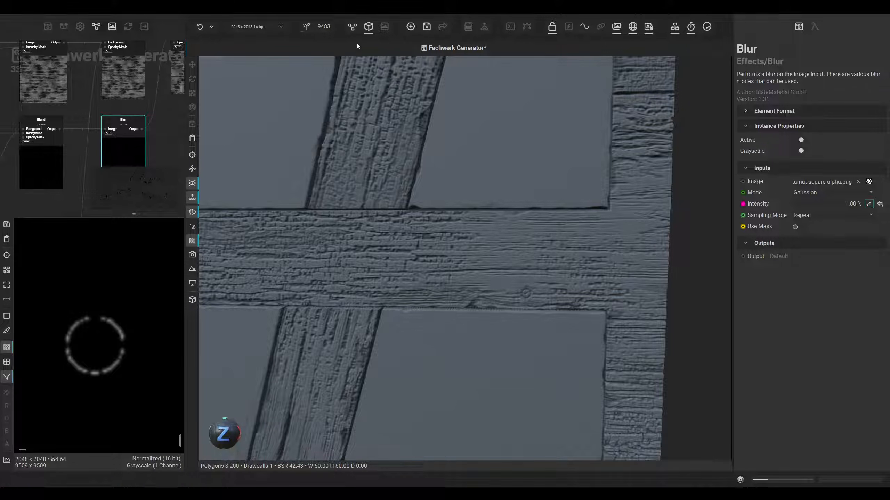
Bring the node graph into the main view and align the three Histogram Edit nodes in one column
left_click(352, 27)
left_click_drag(337, 224, 349, 225)
left_click_drag(340, 294, 353, 294)
left_click(350, 366)
left_click_drag(351, 365, 356, 367)
middle_click_drag(335, 367, 391, 307)
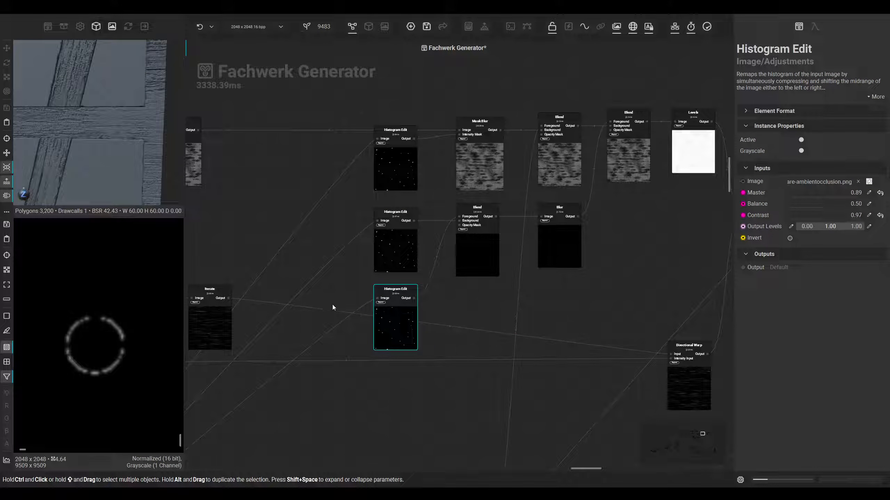
Show the output of the Subtract Blend before the Levels in 2D, followed by the ring branch Blend's output
middle_click_drag(399, 269, 343, 302)
middle_click_drag(504, 277, 396, 317)
left_click(465, 232)
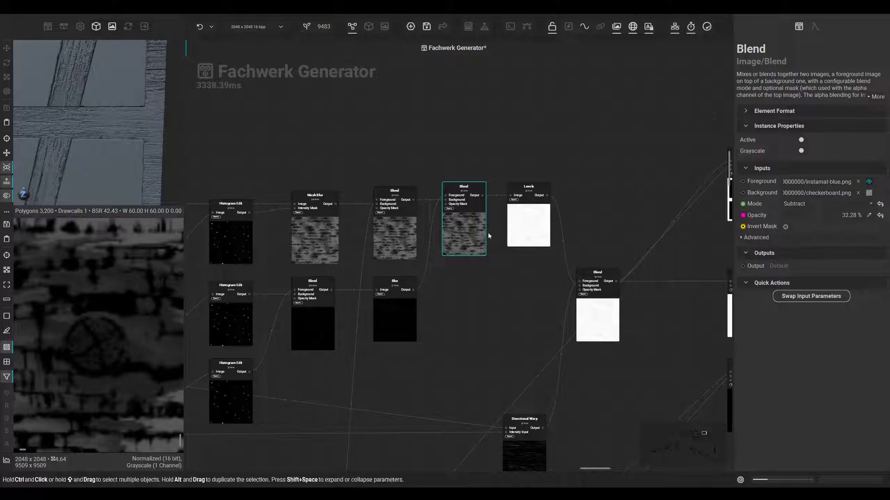
scroll(121, 342, "down", 5)
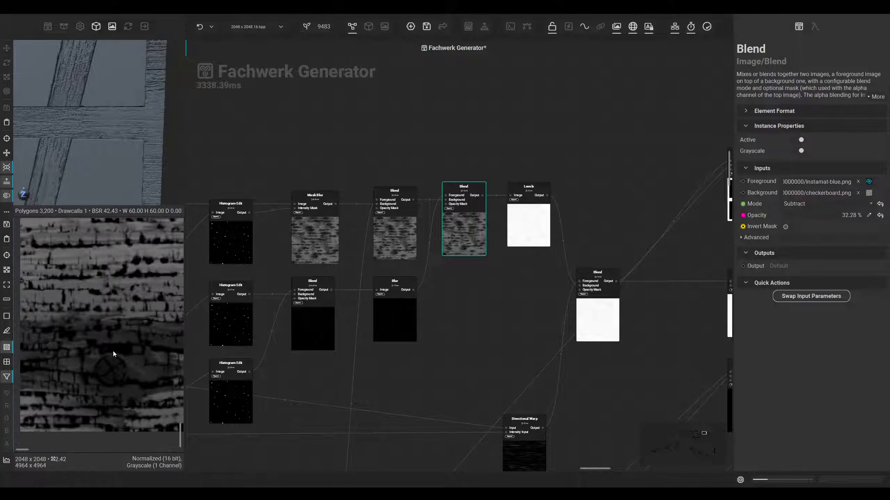
left_click(322, 316)
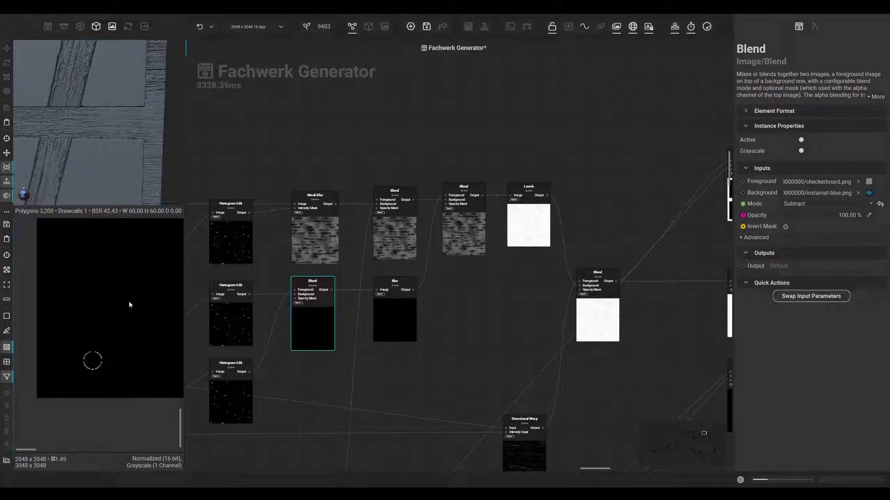
Space the three stacked Histogram Edit nodes evenly by moving the uppermost and lowest ones
middle_click_drag(274, 298, 327, 265)
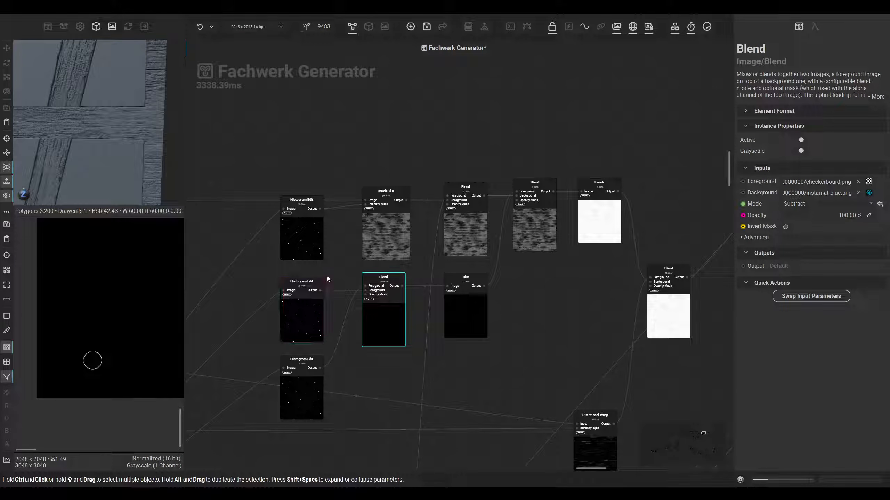
middle_click_drag(373, 249, 439, 251)
left_click_drag(373, 247, 374, 254)
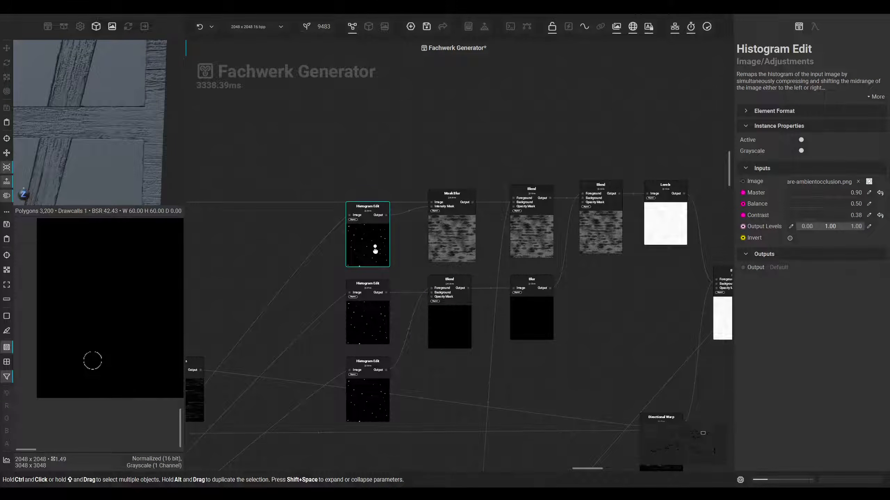
middle_click_drag(401, 262, 446, 241)
left_click_drag(411, 230, 411, 236)
left_click_drag(423, 368, 426, 364)
Bundle the connections to the three Histogram Edits through one Reroute node placed just before the lowest of them
scroll(423, 359, "down", 1)
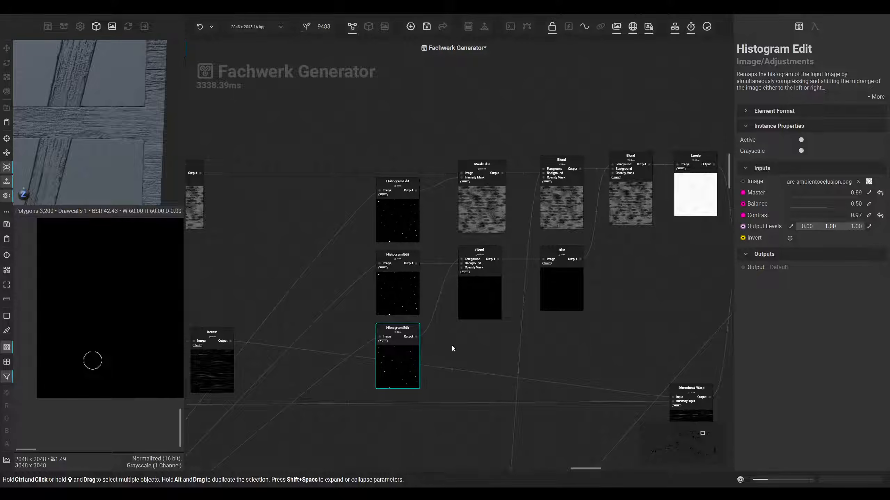
scroll(387, 388, "down", 3)
scroll(390, 313, "up", 5)
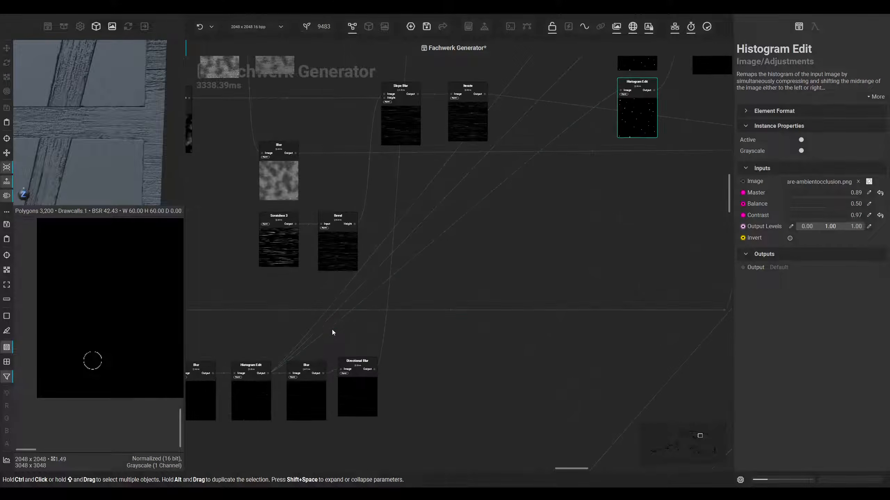
left_click(312, 330)
double_click(311, 330)
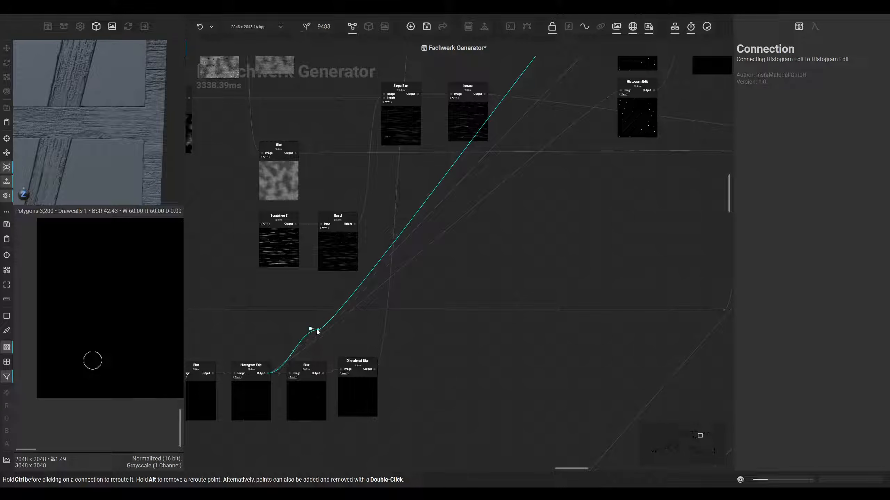
left_click_drag(319, 330, 550, 137)
middle_click_drag(525, 149, 383, 268)
left_click_drag(406, 254, 434, 205)
scroll(447, 202, "down", 1)
middle_click_drag(419, 292, 345, 304)
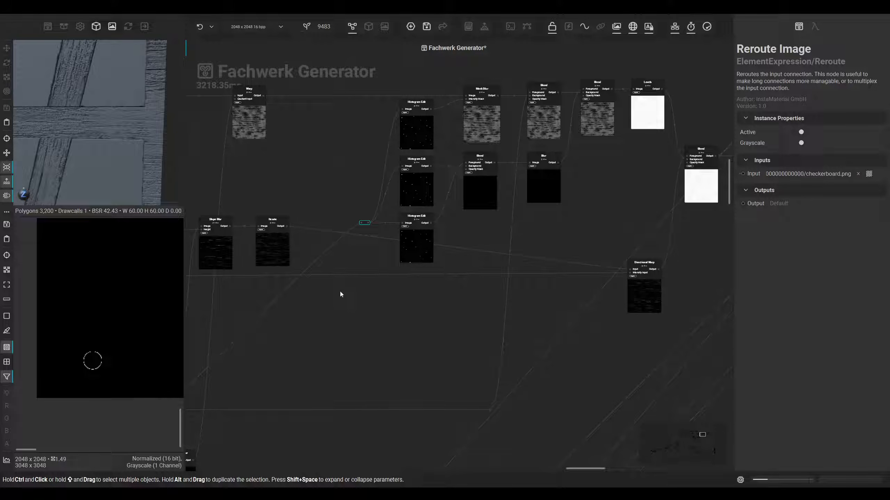
Add a reroute point to the Iterate-to-Directional Warp connection so it runs below the Histogram Edit nodes
scroll(364, 234, "up", 1)
left_click(360, 234)
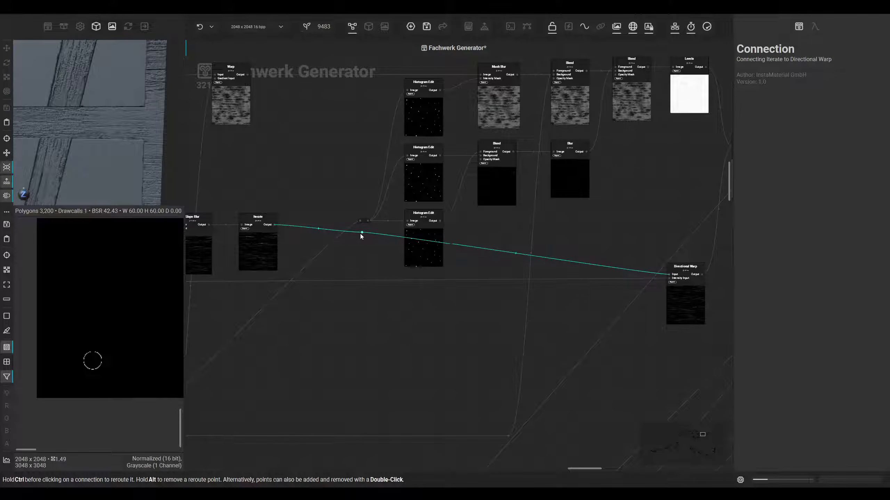
left_click_drag(360, 233, 323, 270, "ctrl")
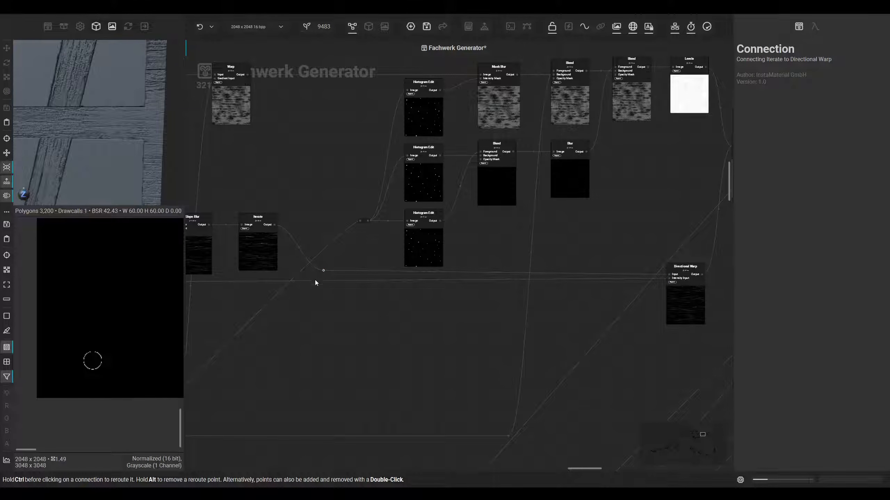
left_click(286, 288)
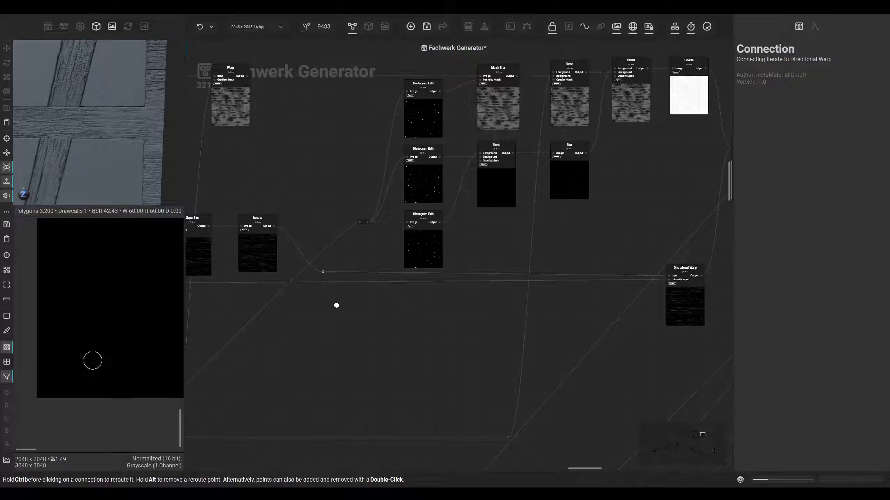
middle_click_drag(337, 304, 316, 313)
left_click_drag(303, 280, 295, 284)
Add reroute points so the Histogram Edit-to-Reroute connection runs horizontally above the lower Blur and Directional Blur before rising
middle_click_drag(262, 347, 372, 259)
middle_click_drag(279, 347, 338, 297)
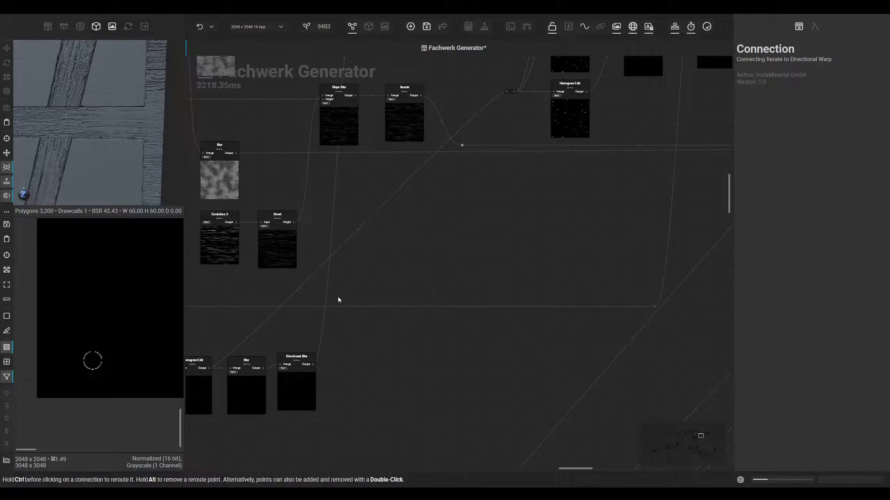
middle_click_drag(273, 302, 329, 274)
left_click(343, 356)
left_click_drag(344, 356, 344, 360)
double_click(312, 305)
mouse_move(312, 304)
left_mouse_down()
mouse_move(284, 309)
mouse_move(298, 297)
left_mouse_up()
double_click(298, 301)
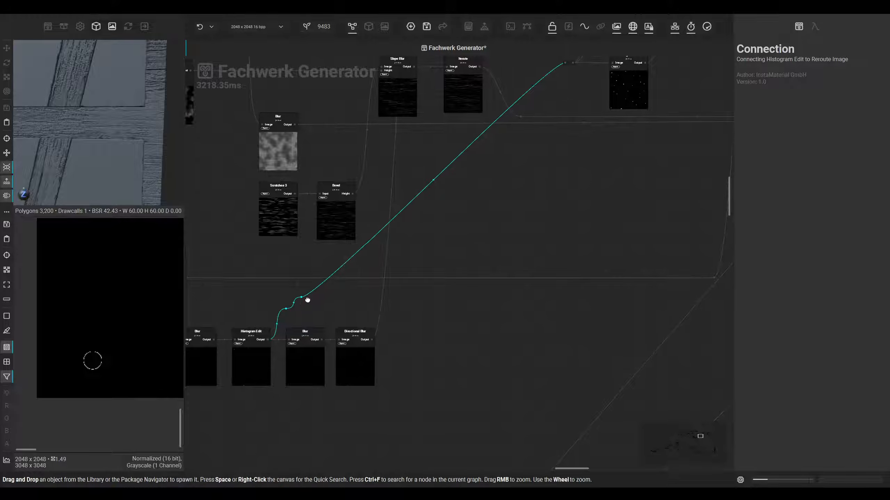
middle_click_drag(299, 298, 335, 299)
left_click_drag(335, 298, 524, 310)
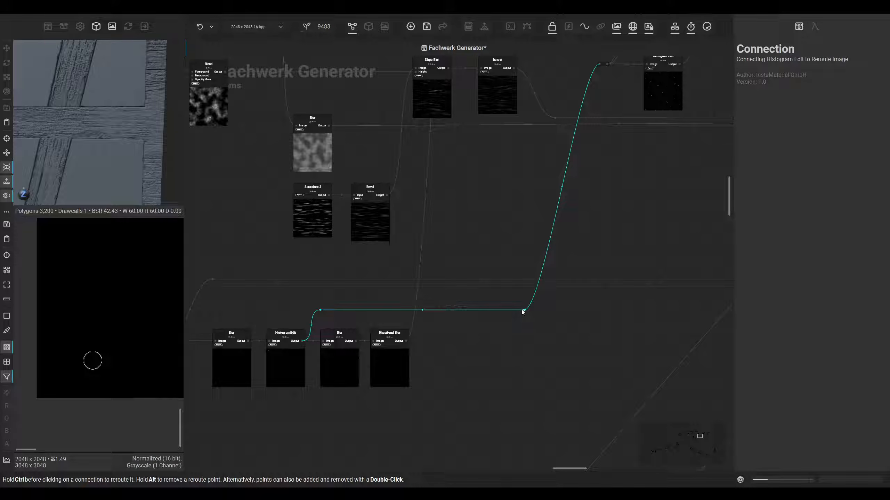
Nudge the ring branch's Blend node so that it lines up beneath the Mask Blur
middle_click_drag(524, 317, 423, 353)
middle_click_drag(463, 312, 321, 473)
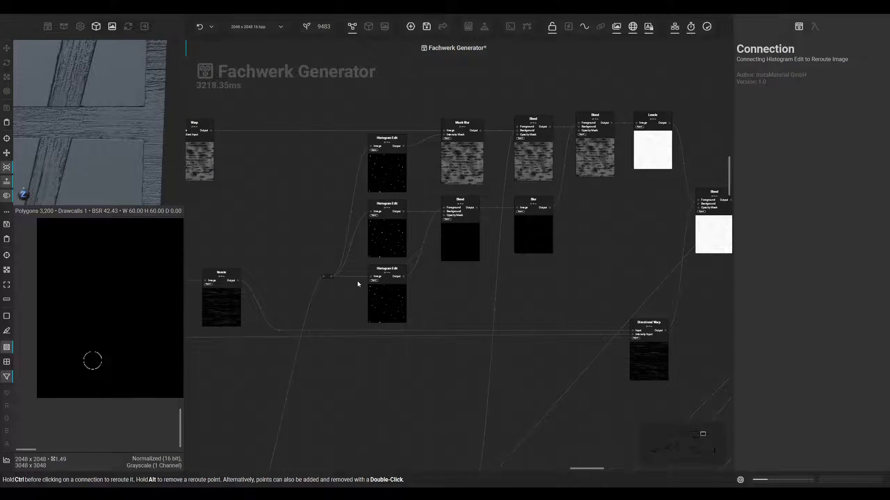
scroll(360, 282, "up", 3)
middle_click_drag(464, 318, 420, 334)
middle_click_drag(567, 284, 421, 310)
middle_click_drag(389, 213, 413, 279)
left_click(382, 227)
left_click_drag(366, 325, 372, 325)
Show the ring Blur's output in 2D, followed by the output of the Subtract Blend it feeds
middle_click_drag(524, 353, 437, 358)
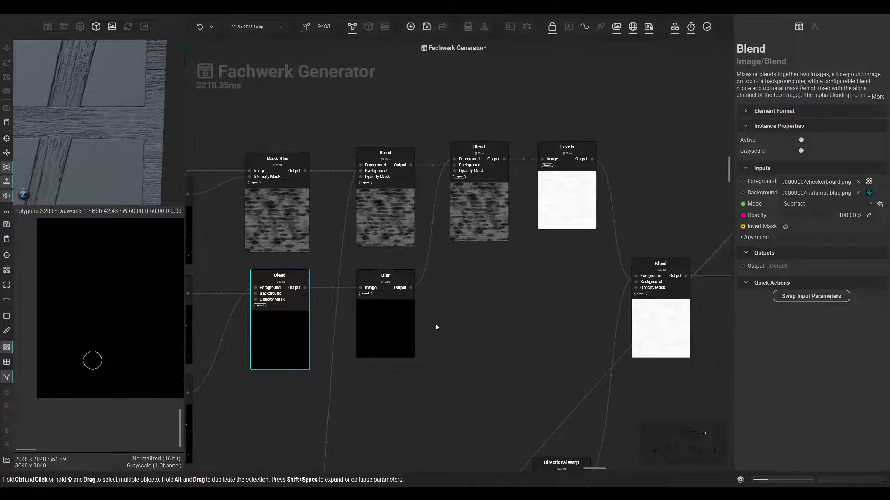
left_click(403, 345)
left_click(452, 224)
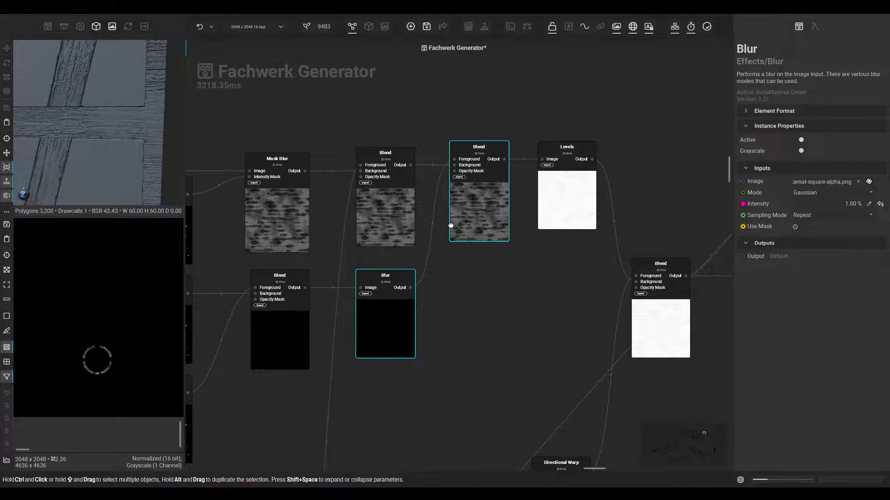
scroll(113, 317, "down", 2)
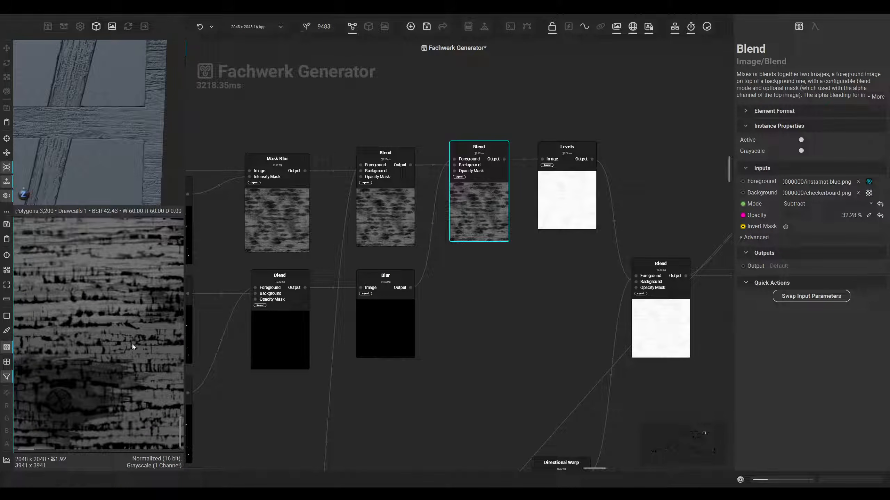
Examine the 2D outputs of the lower chain's Directional Blur, the Blur before it and its Histogram Edit
scroll(395, 226, "up", 5)
mouse_move(293, 403)
middle_mouse_down()
mouse_move(348, 253)
mouse_move(363, 274)
mouse_move(442, 286)
middle_mouse_up()
middle_click_drag(388, 309, 458, 313)
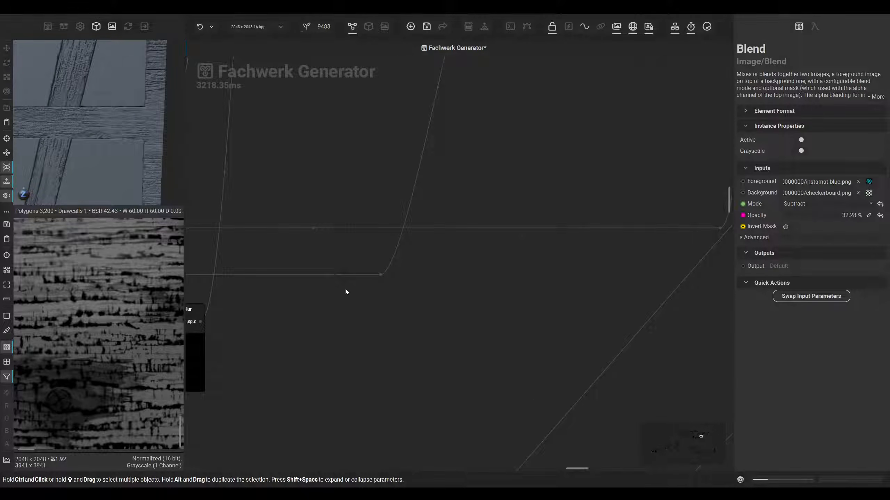
middle_click_drag(290, 333, 471, 272)
left_click(375, 315)
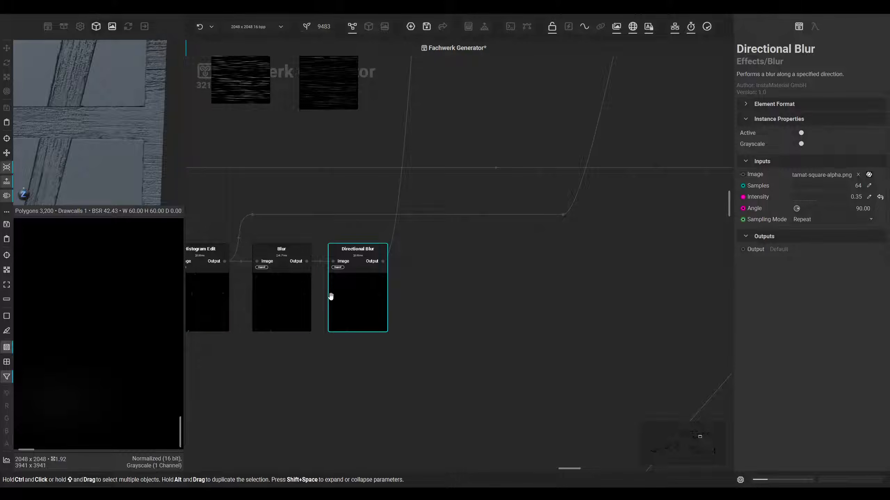
scroll(329, 294, "down", 1)
scroll(138, 350, "down", 5)
scroll(111, 342, "up", 2)
left_click(280, 302)
scroll(103, 358, "up", 2)
left_click(234, 302)
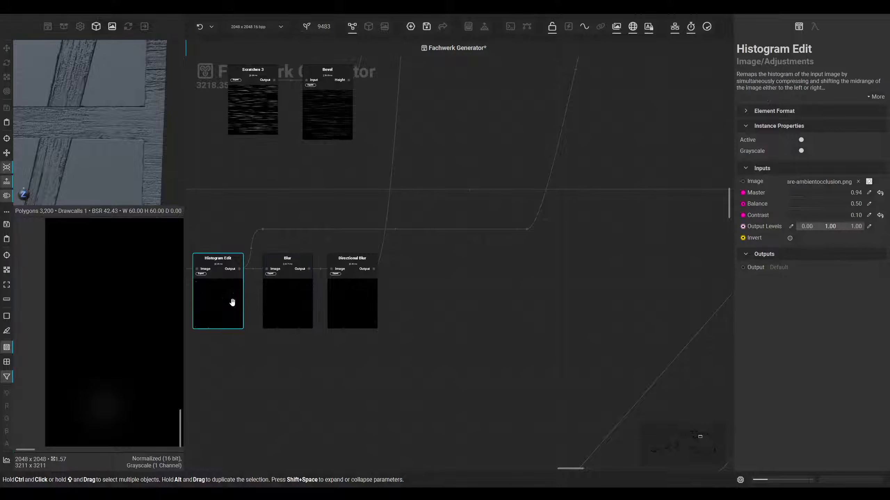
scroll(114, 402, "up", 1)
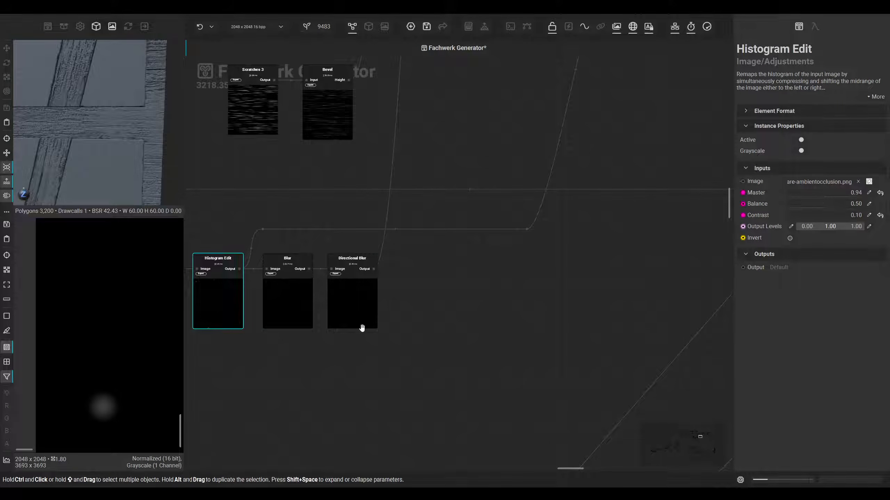
Duplicate the lower chain's Histogram Edit, wire the copy between the two Blurs and set its Master to 0.98
middle_click_drag(252, 357, 415, 311)
left_click_drag(385, 256, 389, 347, "alt")
left_click_drag(369, 312, 332, 223)
left_click_drag(429, 223, 388, 326)
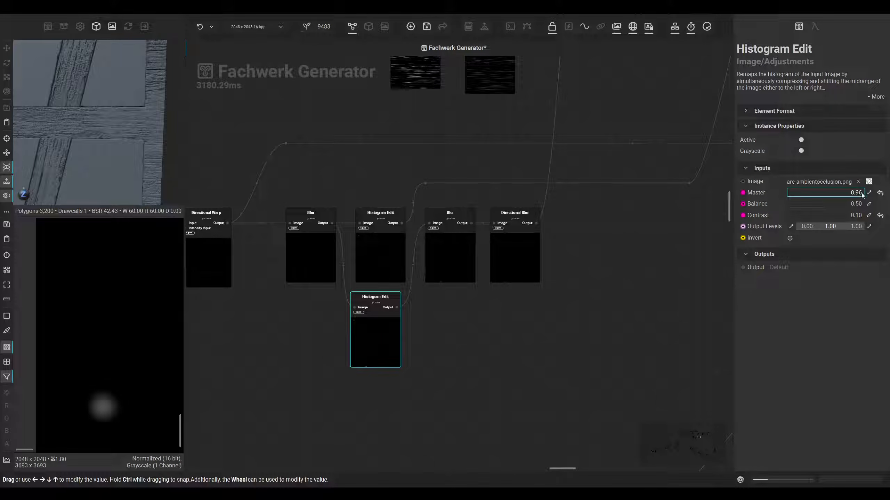
Check the second Blur's output and the knot in 3D, and set the Directional Blur's Intensity to 0.23
left_click(446, 246)
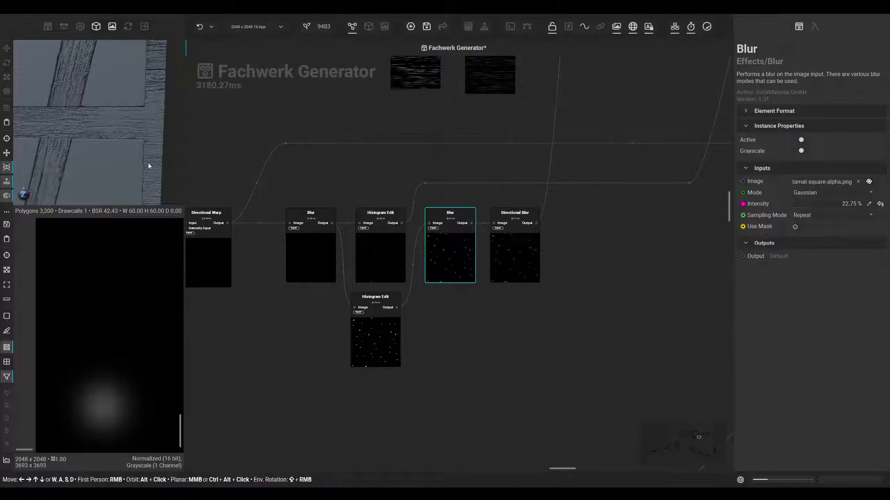
scroll(119, 137, "up", 3)
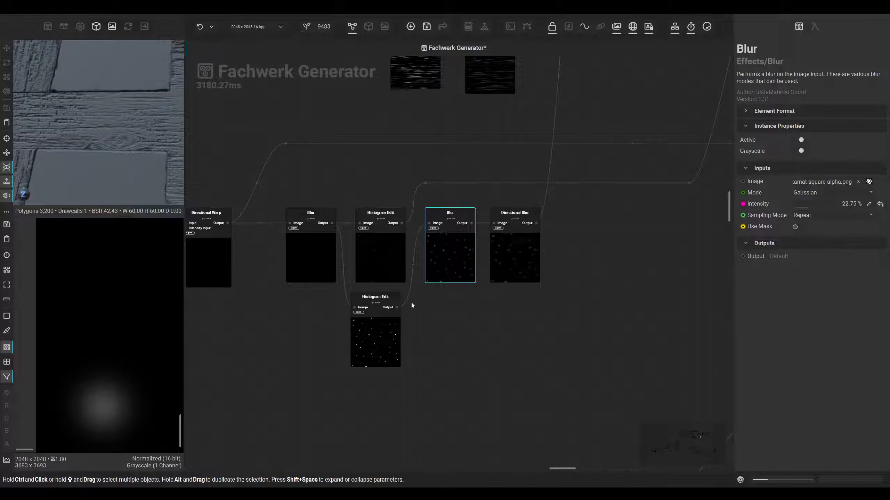
left_click(517, 264)
left_click(810, 198)
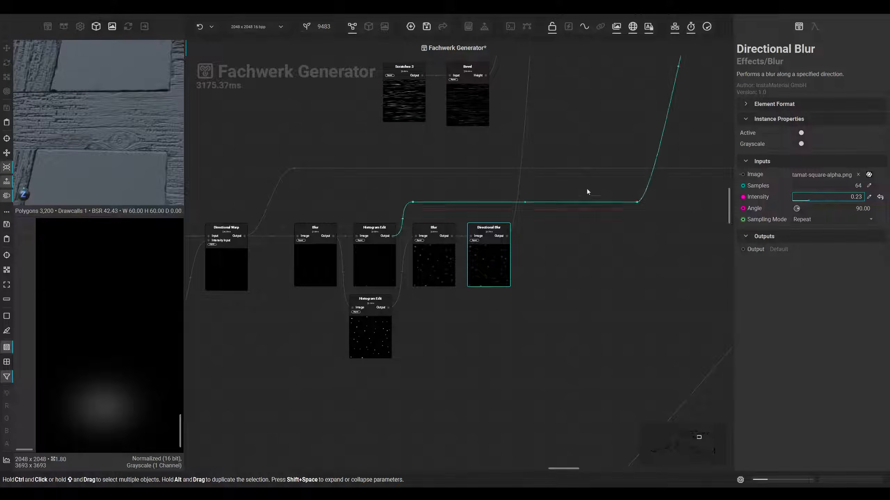
Bring the 3D preview into the main view and examine the knot on the horizontal beam
left_click(368, 27)
scroll(403, 190, "down", 10)
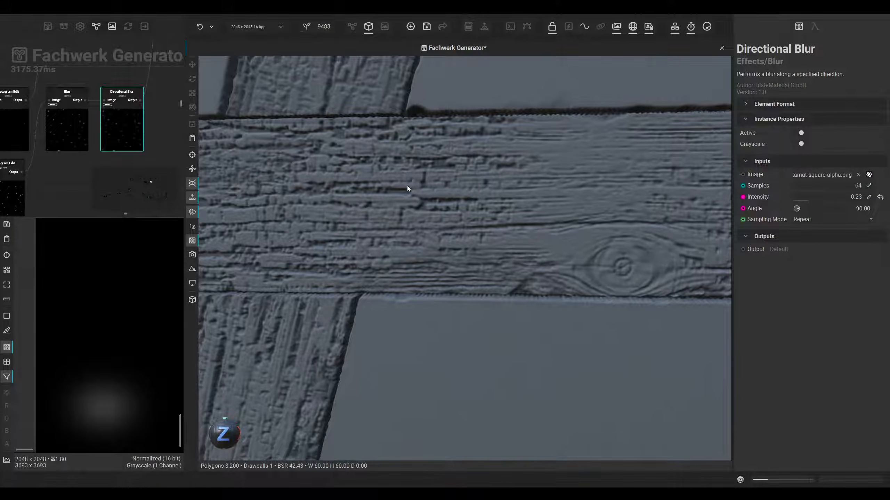
scroll(91, 153, "down", 3)
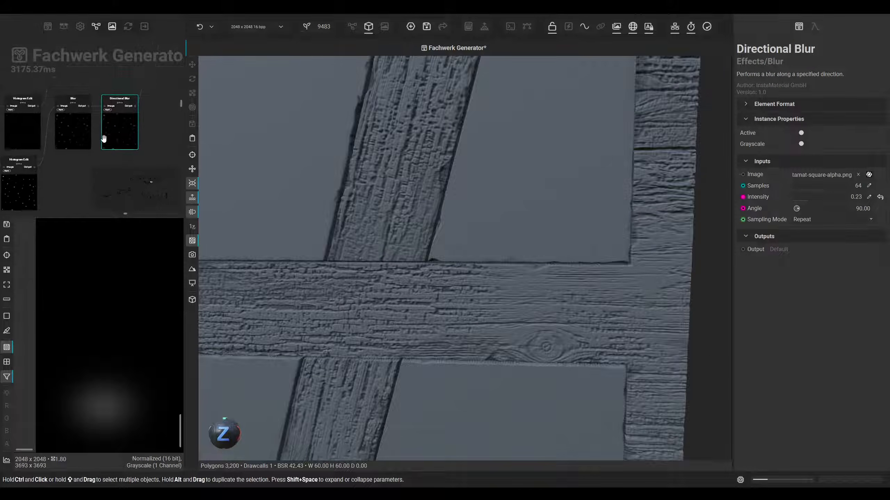
Set the Master of the duplicated Histogram Edit below the two Blurs to 0.97 and check the knot on the slanted beam in 3D
left_click(48, 161)
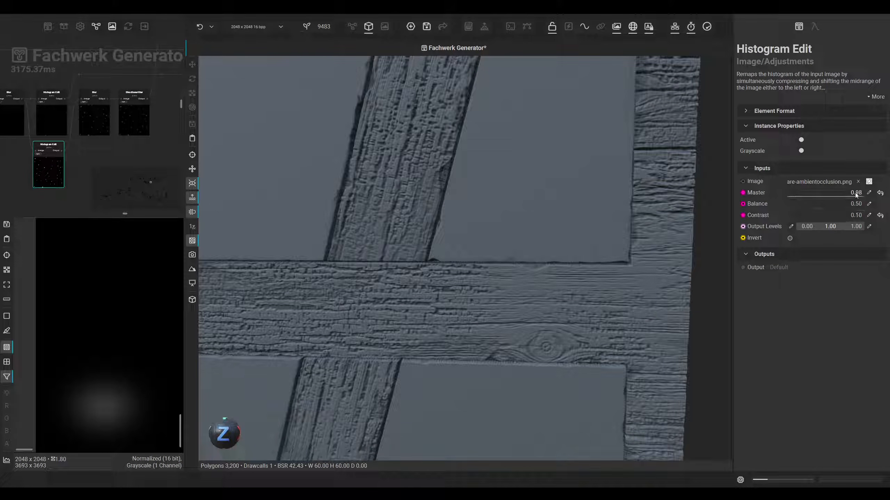
left_click(854, 193)
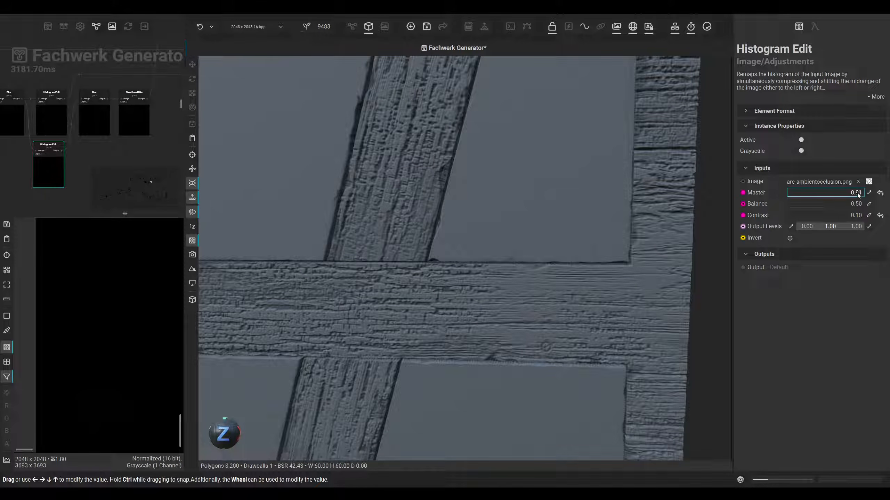
left_click_drag(859, 193, 862, 193)
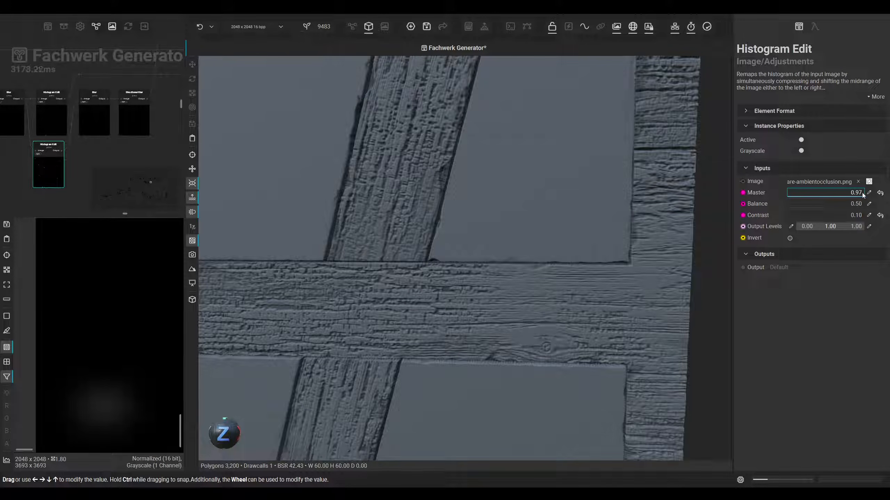
scroll(862, 193, "up", 1)
middle_click_drag(634, 170, 444, 238)
scroll(172, 118, "down", 2)
scroll(94, 119, "up", 1)
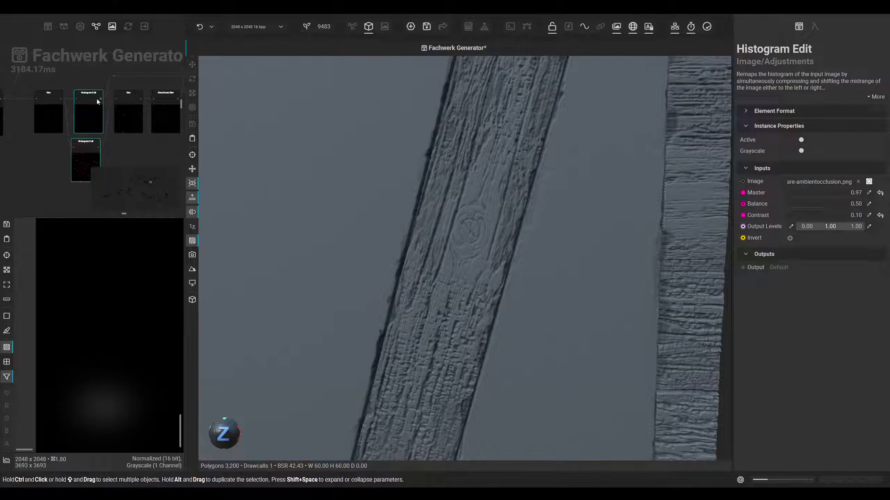
Connect the upper Histogram Edit's output to the second Blur in place of the duplicate below it
left_click(97, 99)
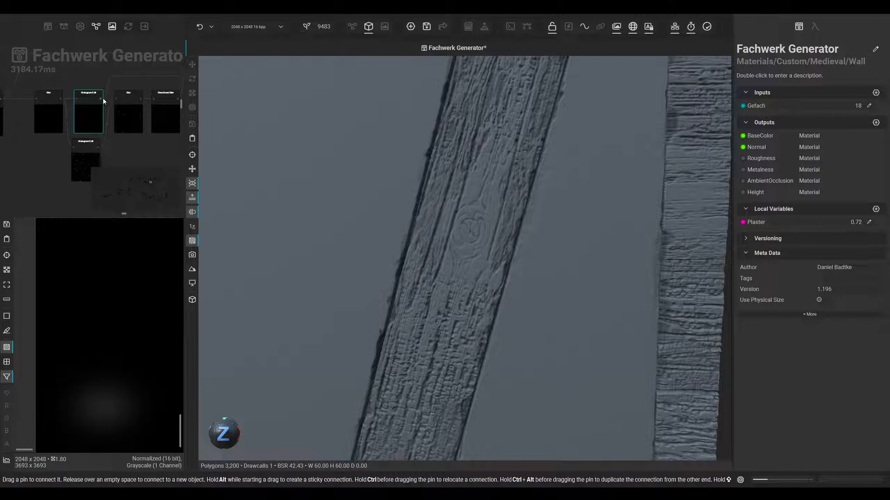
left_click(128, 144)
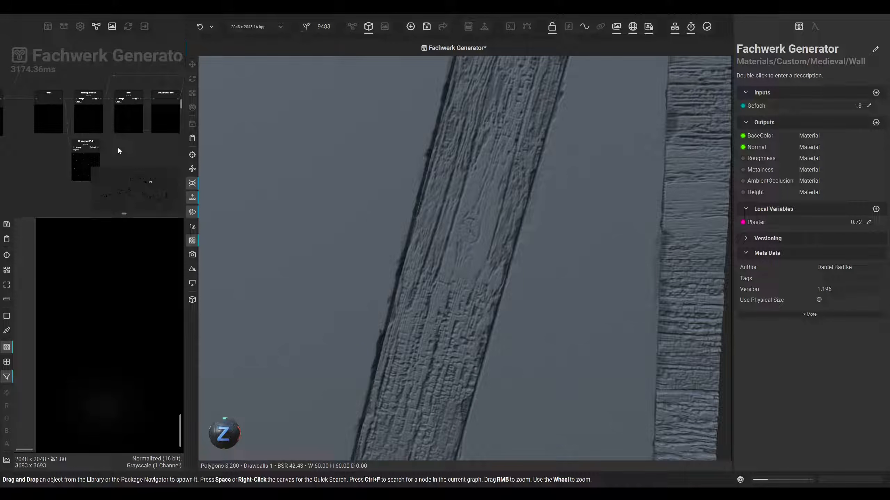
left_click(121, 131)
Move the wood grain's Warp node further away from the Blend that feeds it
middle_click_drag(120, 130, 81, 157)
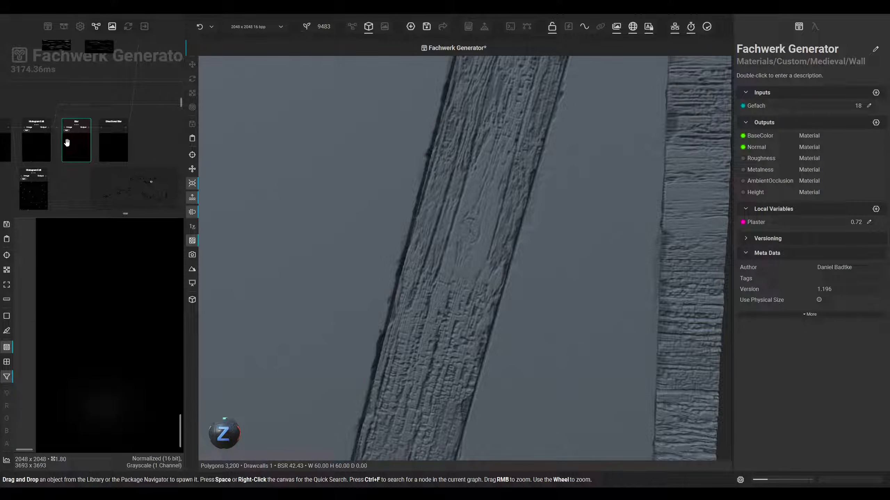
middle_click_drag(139, 132, 63, 185)
middle_click_drag(103, 93, 111, 154)
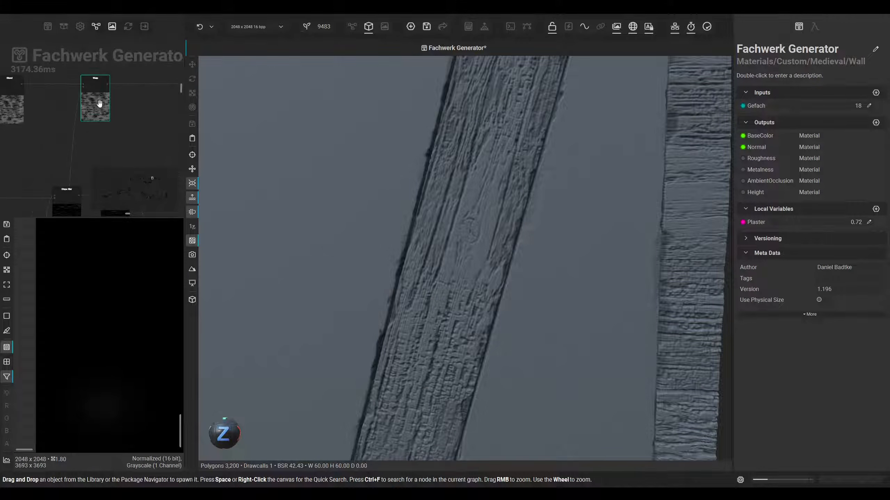
left_click_drag(98, 100, 123, 101)
Examine the knots and grain on the vertical and lower beams in 3D, along with the Warp and Blend nodes shaping them
middle_click_drag(113, 157, 128, 113)
middle_click_drag(117, 190, 135, 96)
middle_click_drag(472, 197, 540, 195)
middle_click_drag(434, 233, 444, 126)
scroll(101, 111, "down", 1)
middle_click_drag(101, 111, 139, 132)
middle_click_drag(95, 153, 138, 191)
scroll(102, 96, "down", 2)
middle_click_drag(94, 132, 58, 99)
mouse_move(135, 141)
middle_mouse_down()
mouse_move(72, 119)
mouse_move(24, 130)
middle_mouse_up()
middle_click_drag(136, 118, 73, 122)
scroll(76, 124, "up", 2)
left_click(80, 149)
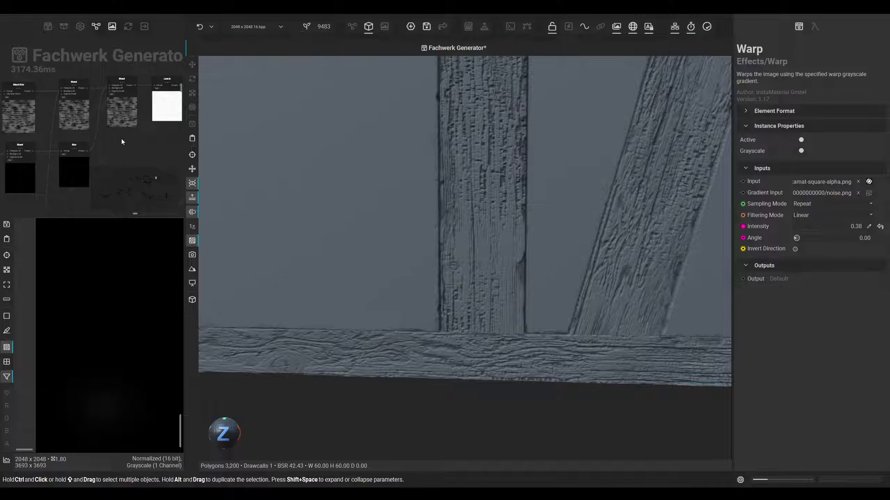
Bring the graph into the main view and shift the reroute point feeding the three stacked Histogram Edits away from them
left_click(352, 26)
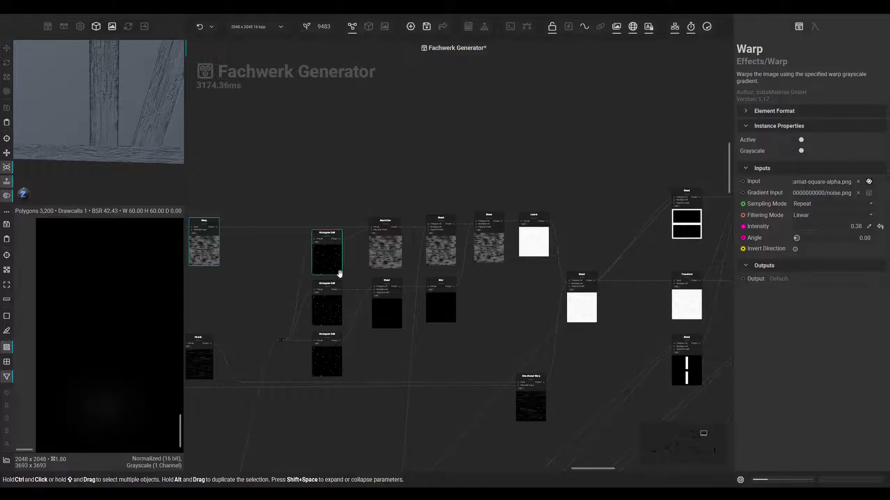
mouse_move(116, 171)
middle_mouse_down()
mouse_move(133, 179)
mouse_move(109, 174)
middle_mouse_up()
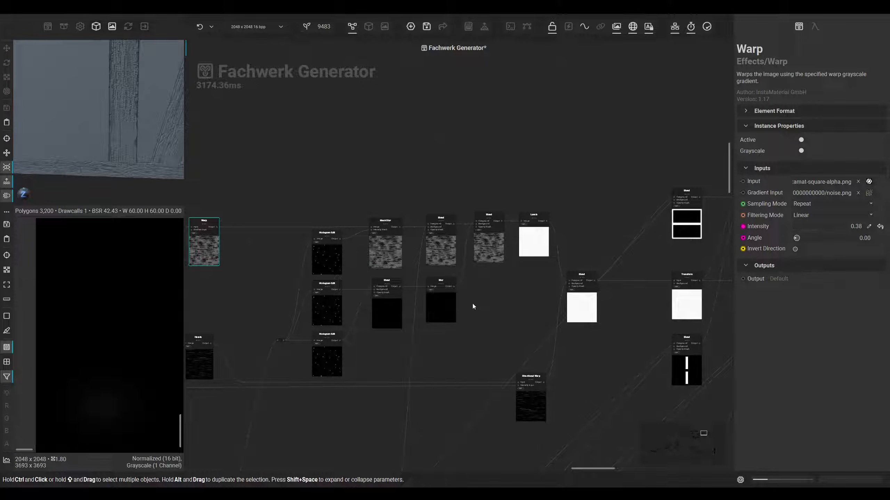
middle_click_drag(455, 312, 469, 299)
middle_click_drag(433, 323, 475, 317)
left_click(337, 322)
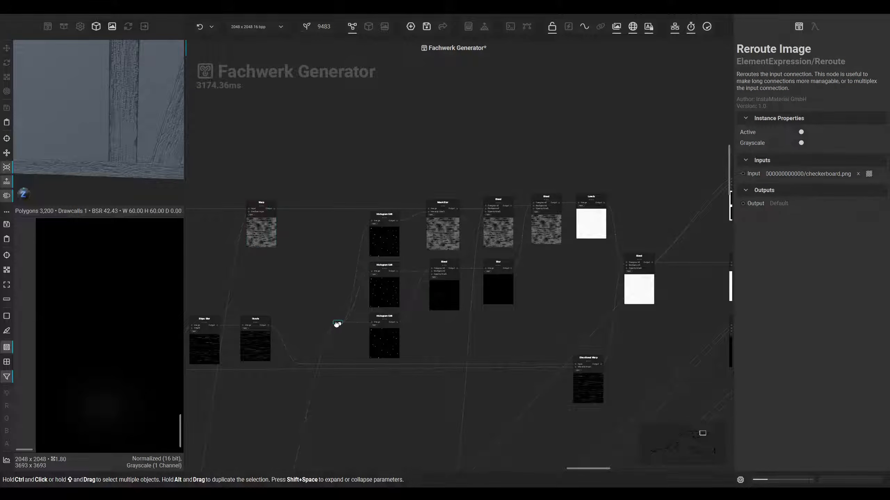
middle_click_drag(426, 323, 425, 332)
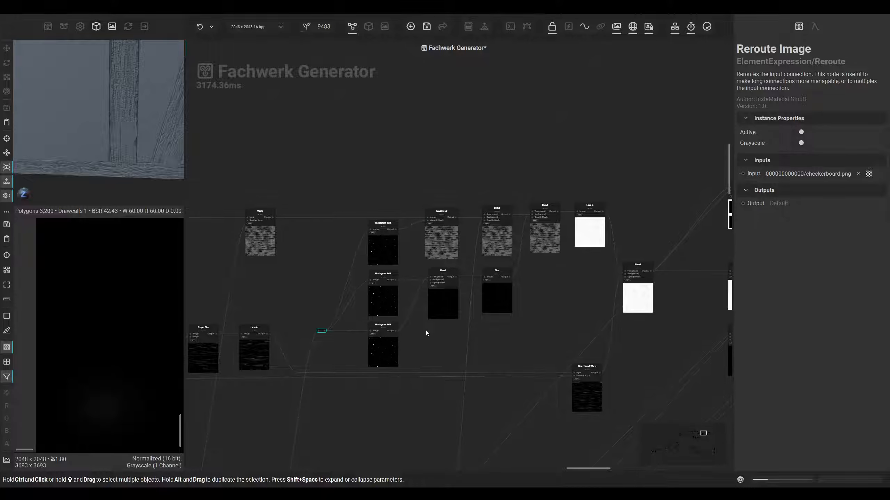
Look over the Blur and Warp chains of the wood grain, and examine the slanted beam's knot in the enlarged 3D preview
middle_click_drag(418, 246, 406, 246)
middle_click_drag(410, 305, 432, 263)
middle_click_drag(445, 322, 525, 299)
middle_click_drag(379, 319, 502, 303)
left_click_drag(269, 289, 269, 286)
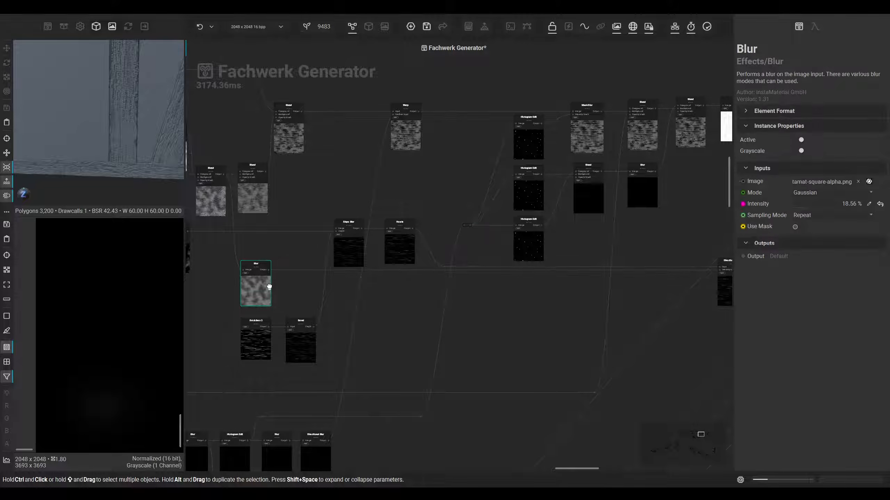
middle_click_drag(528, 316, 338, 329)
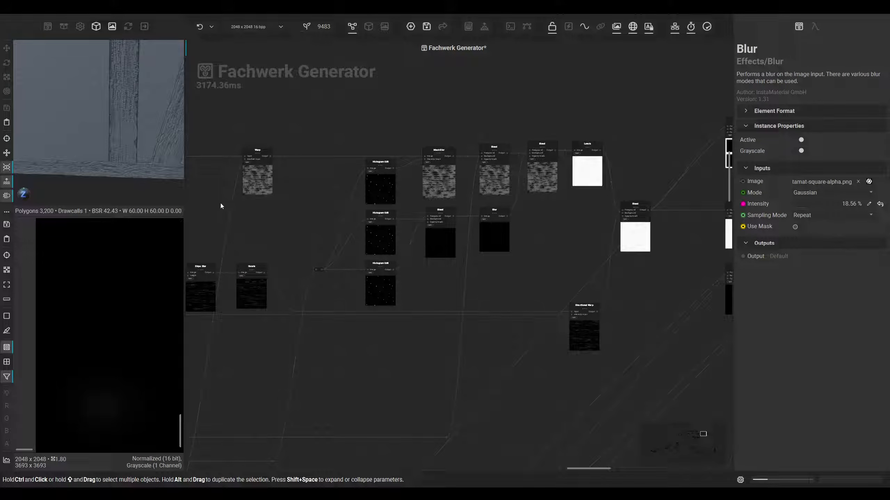
left_click(368, 27)
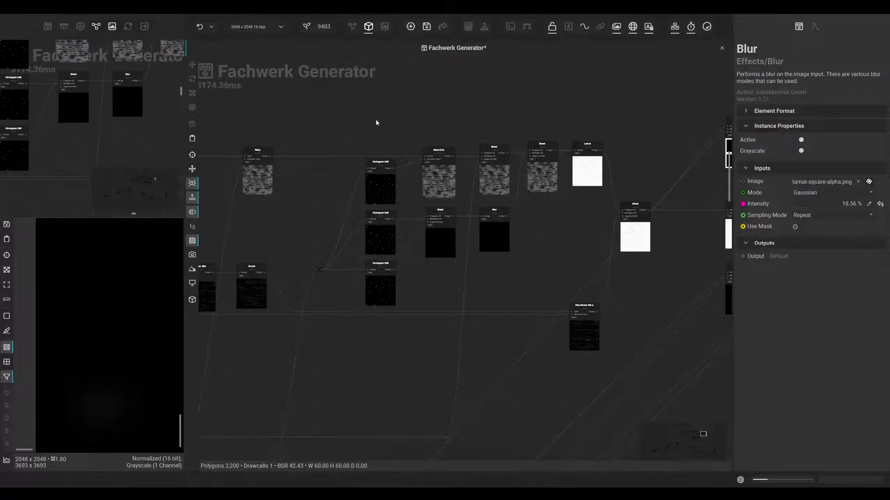
mouse_move(420, 174)
middle_mouse_down()
mouse_move(405, 210)
mouse_move(371, 208)
middle_mouse_up()
mouse_move(433, 196)
middle_mouse_down()
mouse_move(419, 202)
mouse_move(384, 261)
middle_mouse_up()
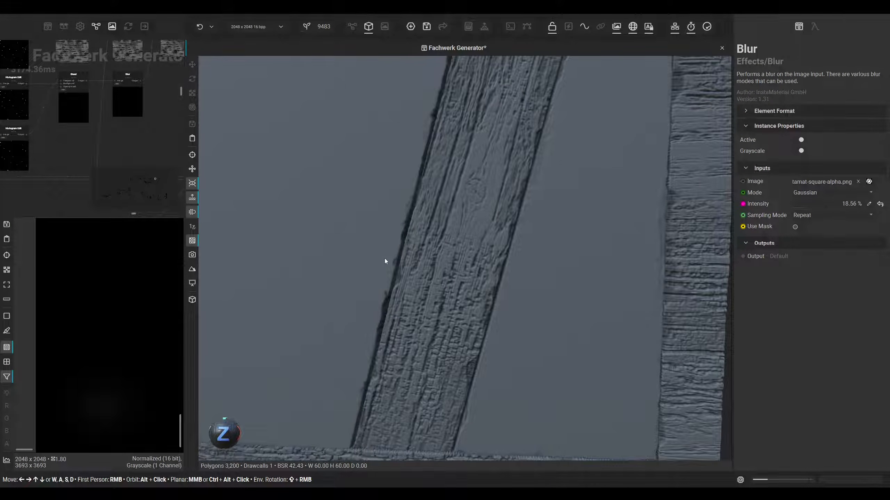
Return the graph to the main view and inspect the 2D output of the Subtract Blend before Levels around the knot
left_click(352, 31)
left_click(536, 182)
scroll(113, 340, "down", 3)
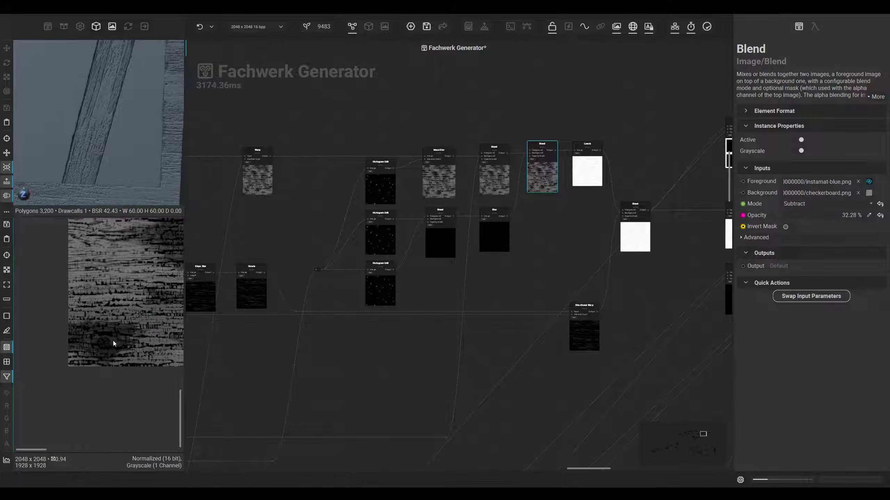
scroll(105, 339, "up", 4)
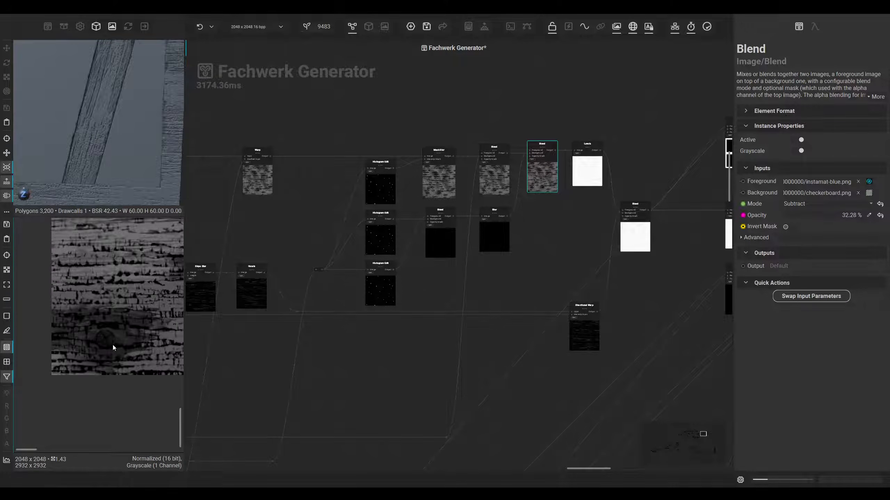
Set the Warp node's Intensity to 0.62 while checking the distortion around the knot in 3D
left_click(255, 179)
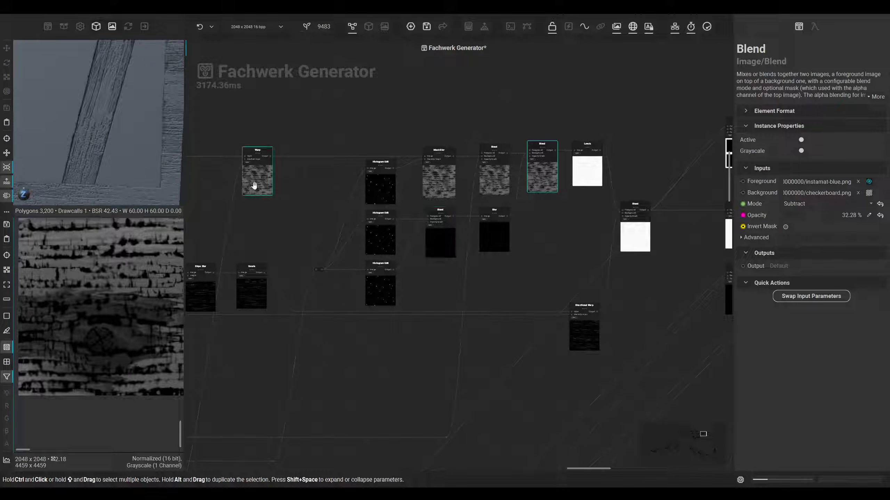
left_click_drag(816, 227, 837, 226)
scroll(129, 106, "up", 4)
middle_click_drag(84, 109, 101, 107)
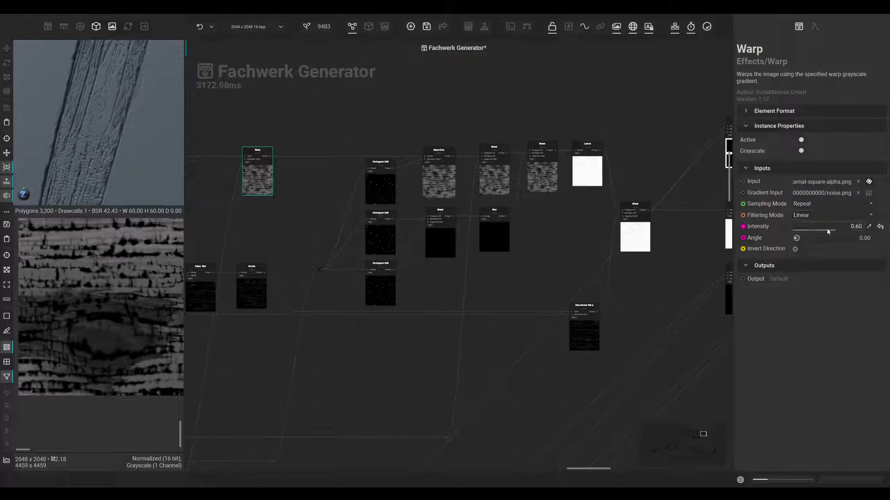
left_click_drag(825, 228, 839, 227)
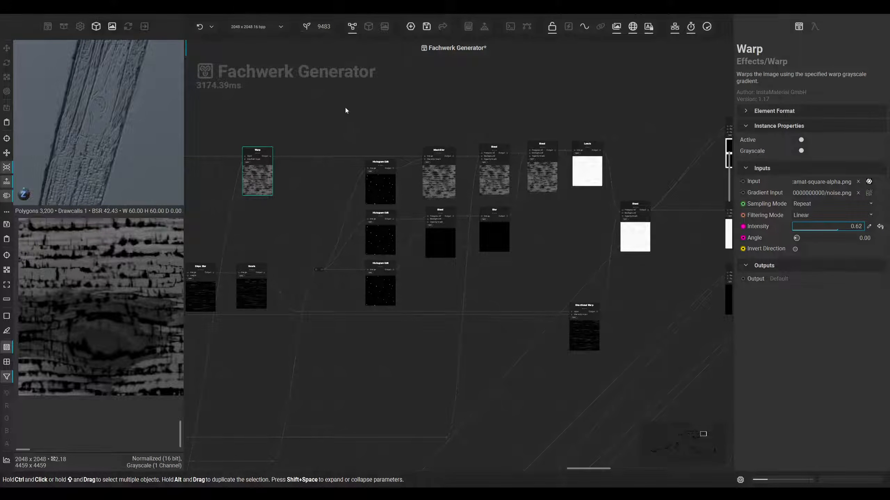
Survey the whole Fachwerk Generator graph, from the beam masks back to the noise and crack node groups
middle_click_drag(371, 116, 291, 153)
middle_click_drag(480, 138, 294, 143)
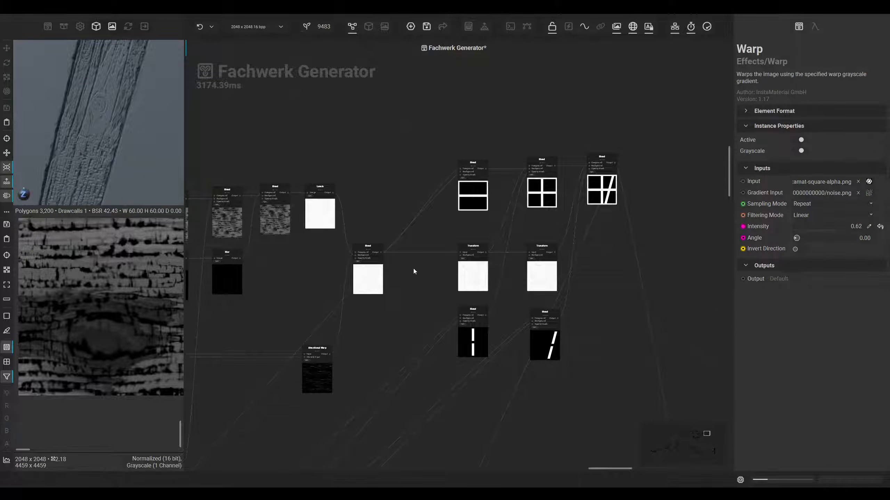
scroll(413, 271, "down", 8)
mouse_move(378, 324)
middle_mouse_down()
mouse_move(557, 251)
mouse_move(559, 262)
middle_mouse_up()
middle_click_drag(392, 289, 623, 255)
middle_click_drag(373, 209, 547, 223)
middle_click_drag(507, 182, 699, 165)
middle_click_drag(476, 246, 400, 349)
middle_click_drag(438, 274, 220, 381)
middle_click_drag(486, 264, 240, 311)
middle_click_drag(503, 292, 342, 314)
middle_click_drag(529, 282, 455, 292)
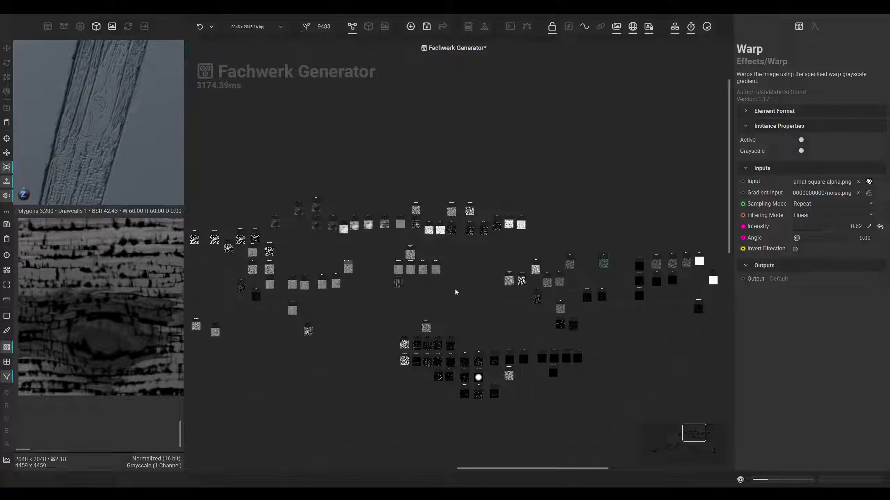
scroll(454, 291, "up", 2)
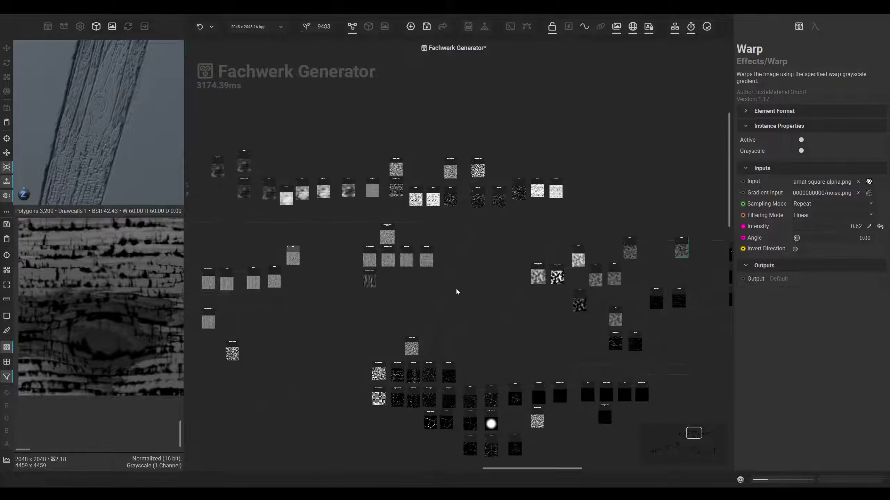
middle_click_drag(462, 288, 458, 288)
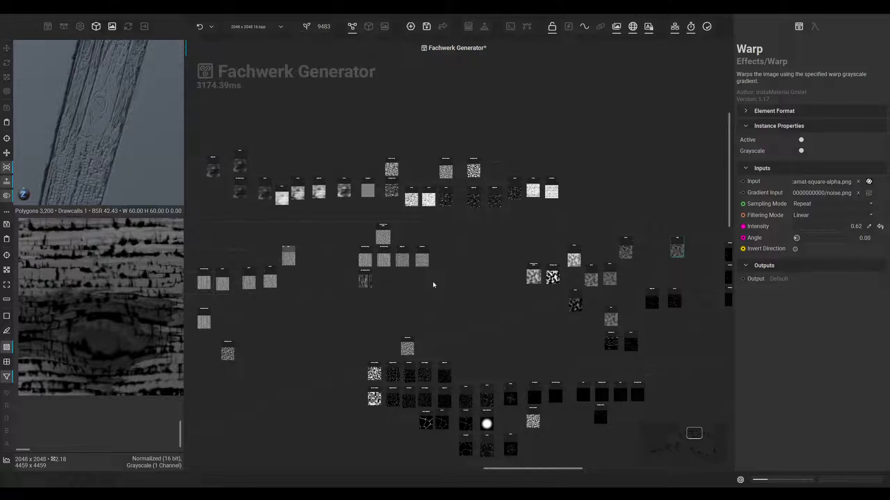
middle_click_drag(471, 277, 402, 255)
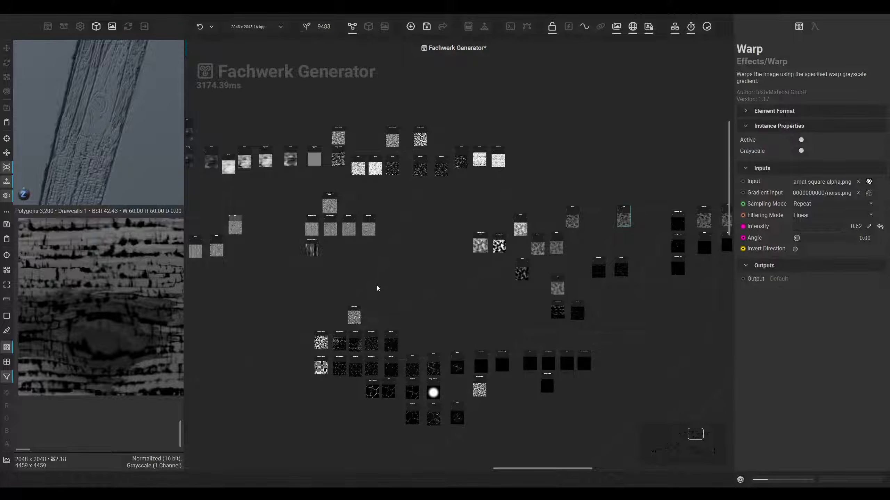
scroll(377, 285, "up", 4)
Reposition the Fractal Sum noise node above the crack node rows
left_click_drag(327, 320, 356, 317)
middle_click_drag(411, 315, 491, 308)
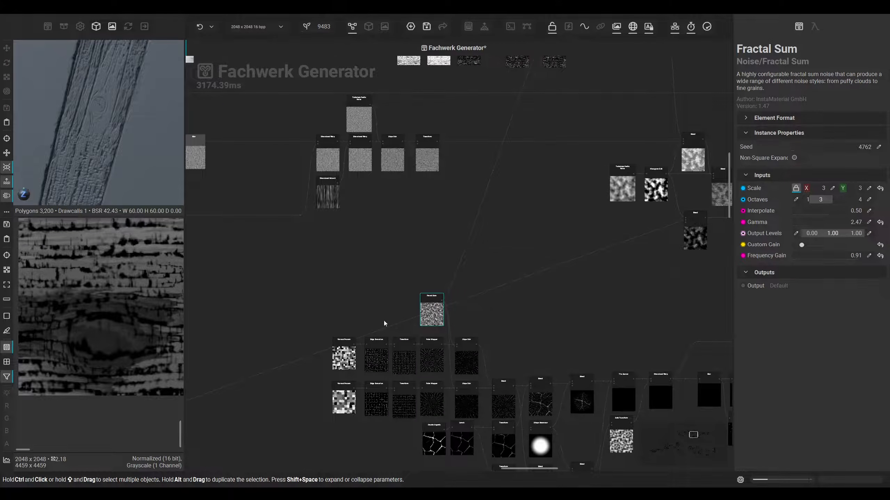
middle_click_drag(351, 319, 412, 296)
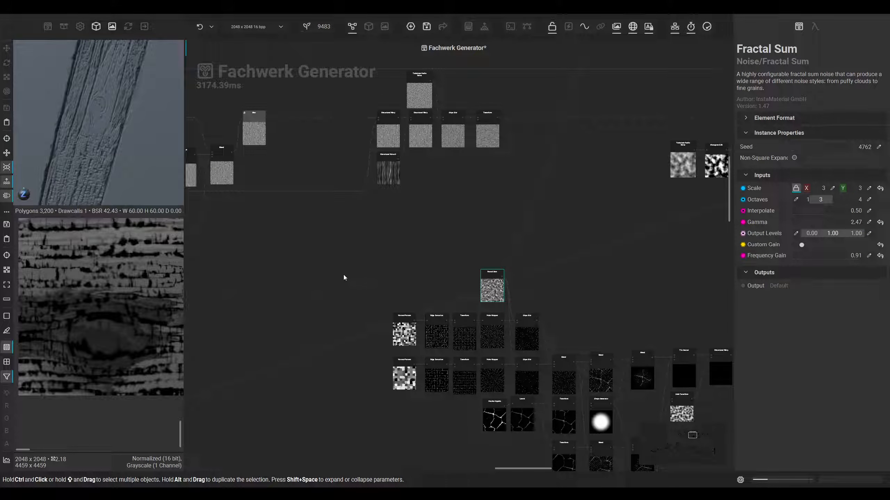
middle_click_drag(325, 283, 335, 283)
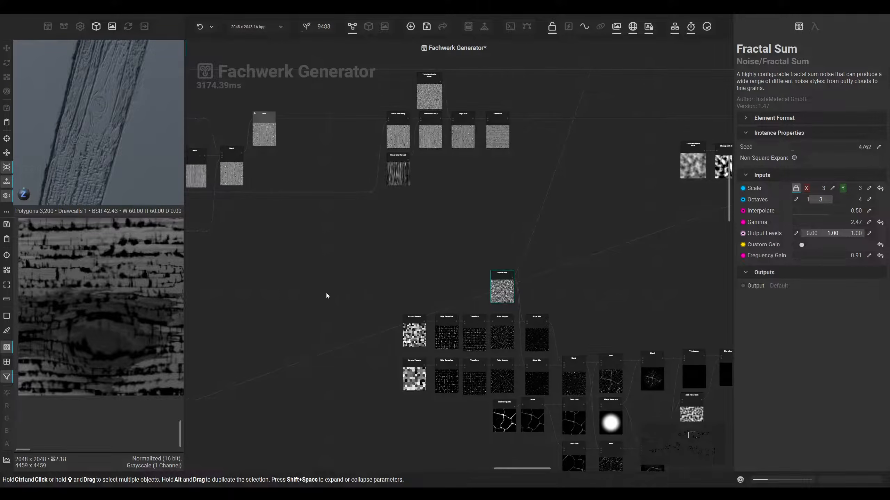
Add reroute points to the long connection from Fractal Sum to Blend and place them clear of the surrounding nodes
double_click(349, 344)
left_click_drag(350, 344, 292, 230)
middle_click_drag(348, 242, 245, 280)
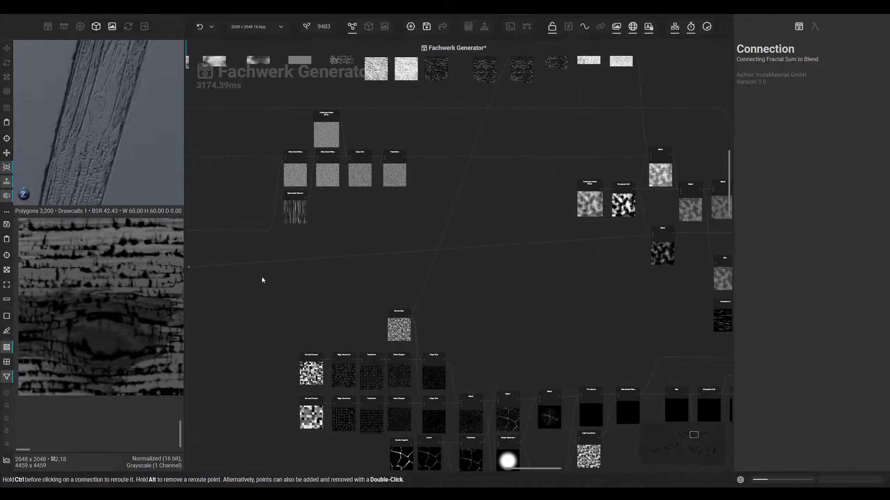
middle_click_drag(474, 260, 277, 287)
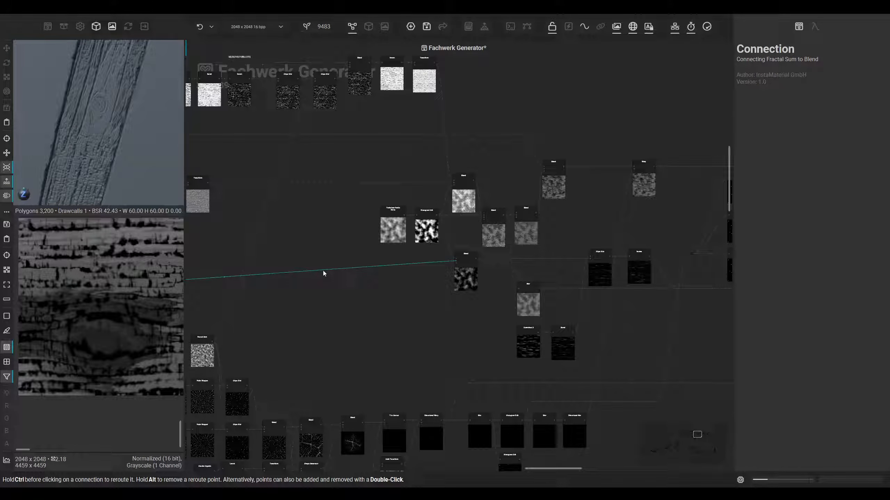
left_click_drag(323, 270, 429, 293, "ctrl")
middle_click_drag(379, 354, 335, 419)
middle_click_drag(355, 339, 307, 344)
Examine the beam's grain in 3D and the settings of the Subtract and Minimum Blends in the noise chain
middle_click_drag(98, 162, 84, 196)
middle_click_drag(250, 237, 276, 272)
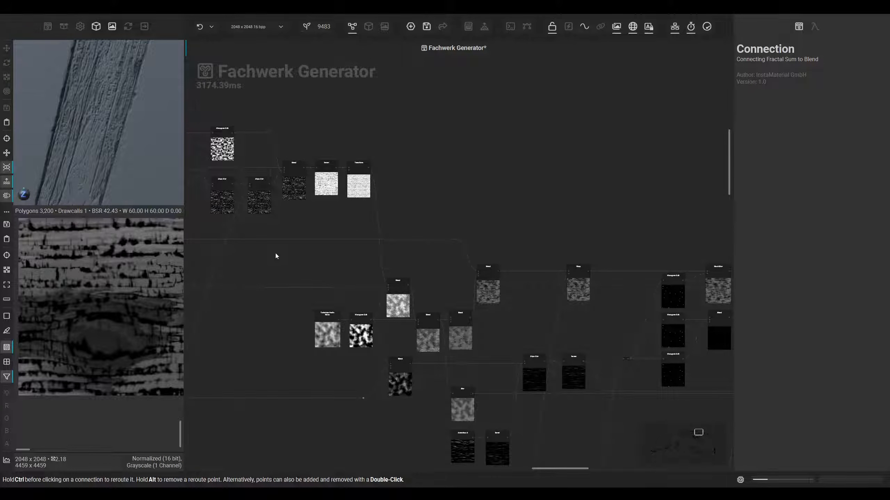
mouse_move(339, 228)
middle_mouse_down()
mouse_move(397, 239)
mouse_move(374, 230)
middle_mouse_up()
scroll(519, 319, "down", 1)
middle_click_drag(529, 325, 419, 258)
scroll(420, 261, "up", 2)
left_click(421, 262)
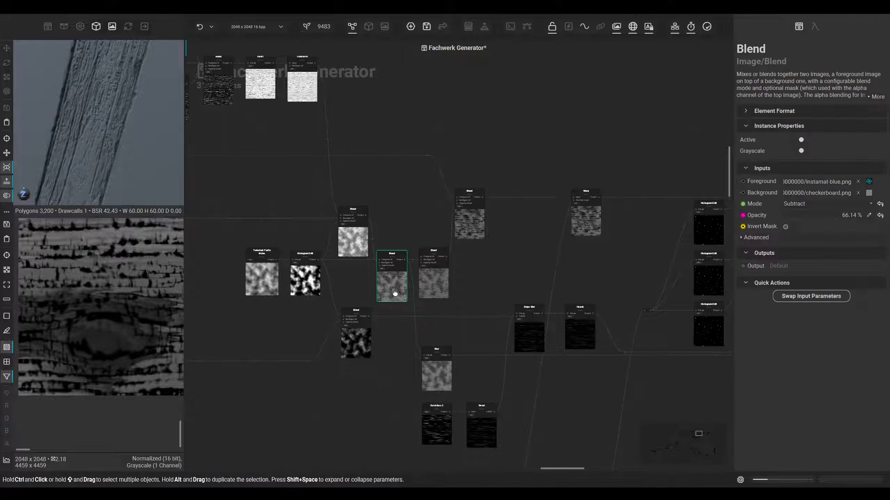
middle_click_drag(454, 375, 426, 335)
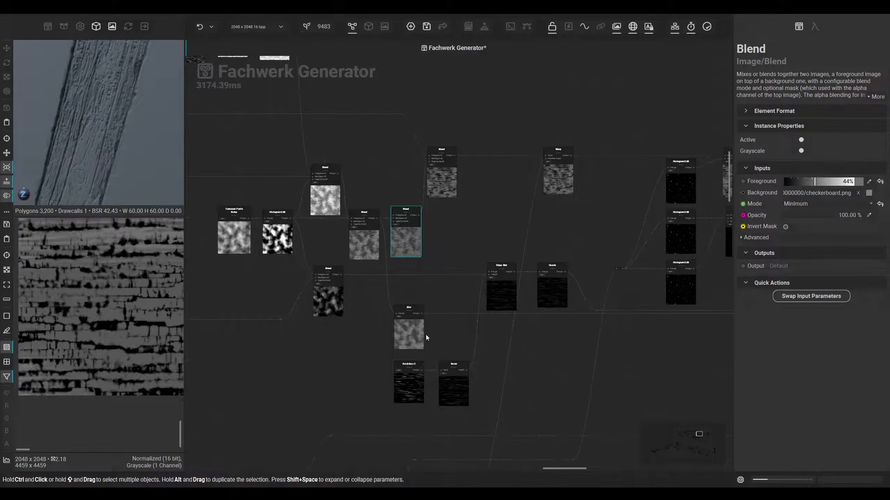
Inspect the Blur and Multiply Blend in the noise chain and the Subtract Blend before Levels, checking the knots on the beam
left_click(422, 333)
middle_click_drag(327, 331, 328, 326)
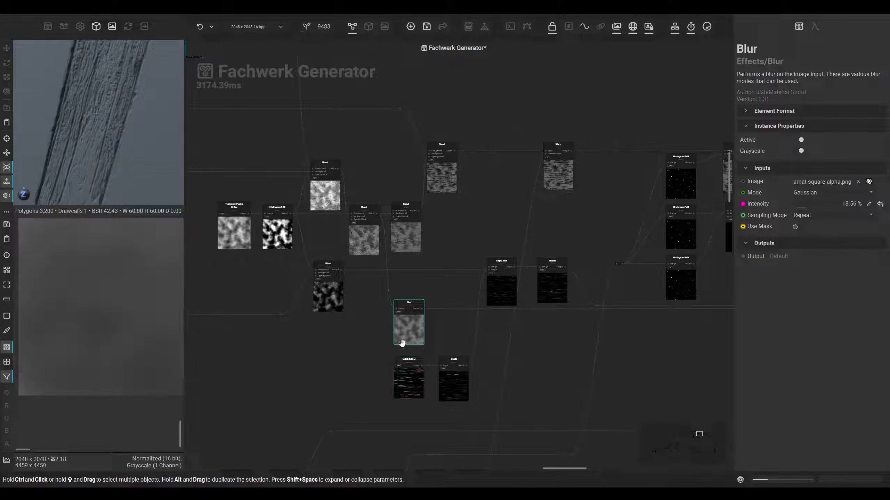
left_click(341, 305)
middle_click_drag(270, 294, 361, 413)
middle_click_drag(316, 268, 580, 326)
scroll(402, 329, "down", 6)
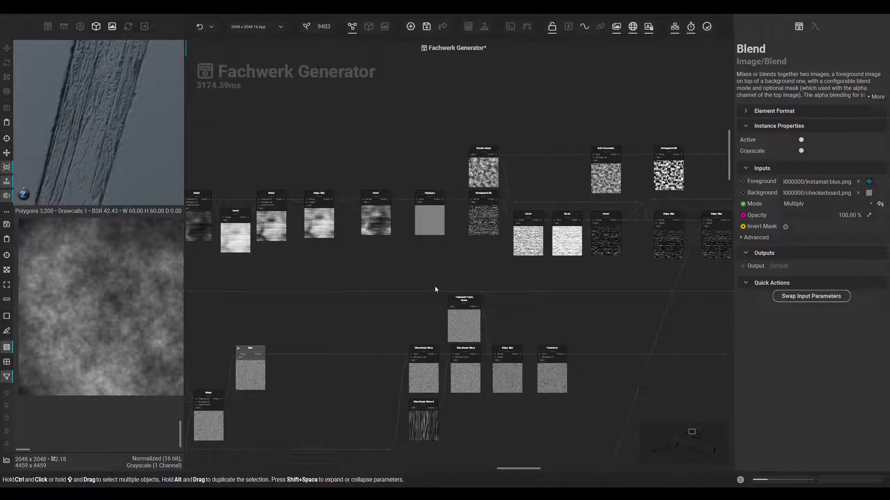
scroll(420, 328, "up", 8)
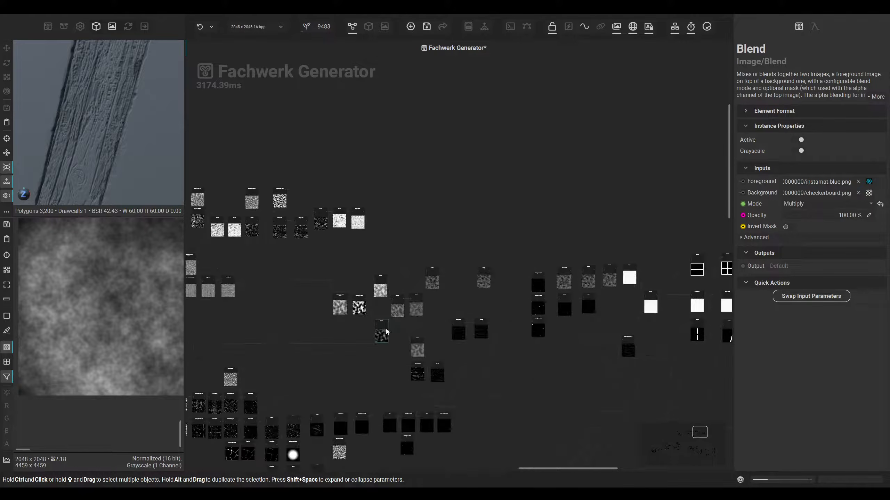
left_click(450, 273)
middle_click_drag(138, 315, 129, 311)
middle_click_drag(92, 177, 126, 152)
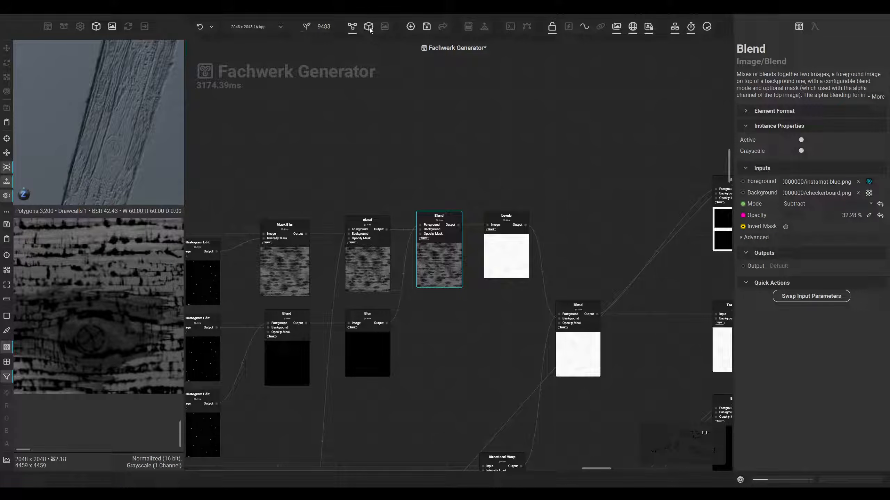
Examine the wood grain on the horizontal and vertical beams in an enlarged 3D view
left_click(368, 26)
middle_click_drag(426, 194, 460, 173)
scroll(455, 186, "down", 2)
middle_click_drag(447, 207, 476, 291)
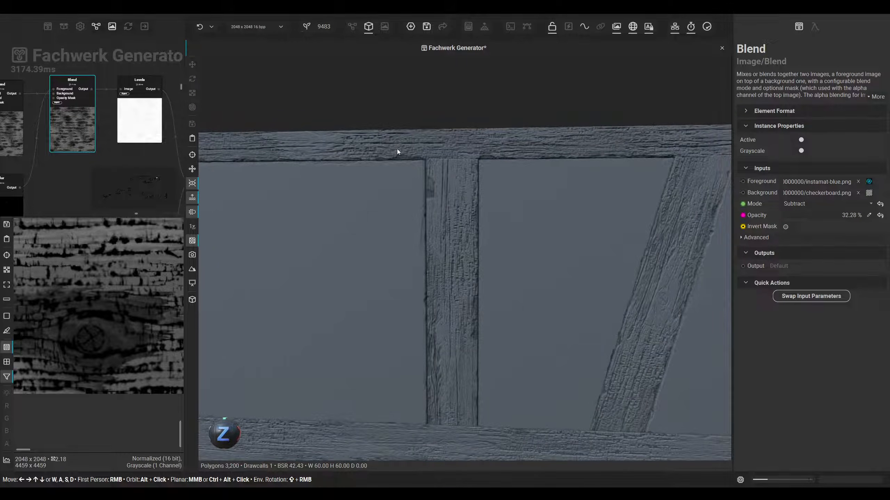
scroll(399, 150, "up", 3)
scroll(81, 130, "down", 3)
mouse_move(81, 144)
middle_mouse_down()
mouse_move(92, 147)
mouse_move(94, 136)
middle_mouse_up()
Set the Mask Blur's Intensity to 53.89 %
left_click(63, 134)
middle_click_drag(152, 224, 111, 309)
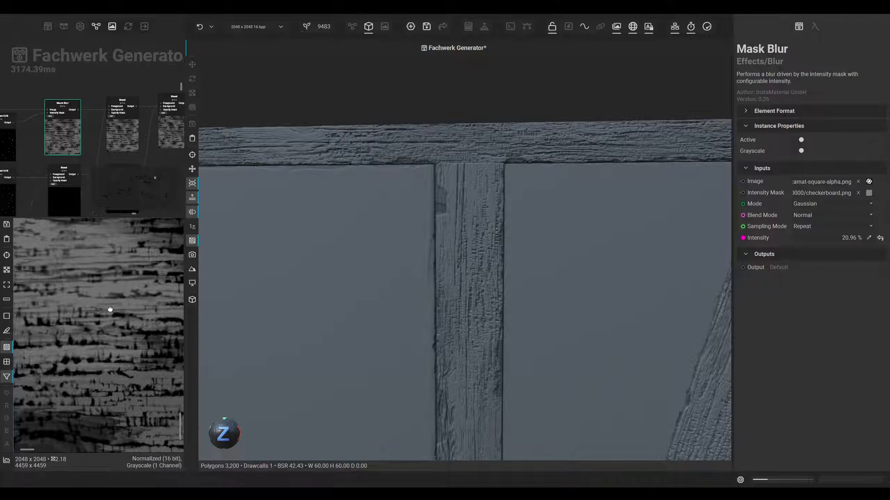
middle_click_drag(110, 310, 110, 314)
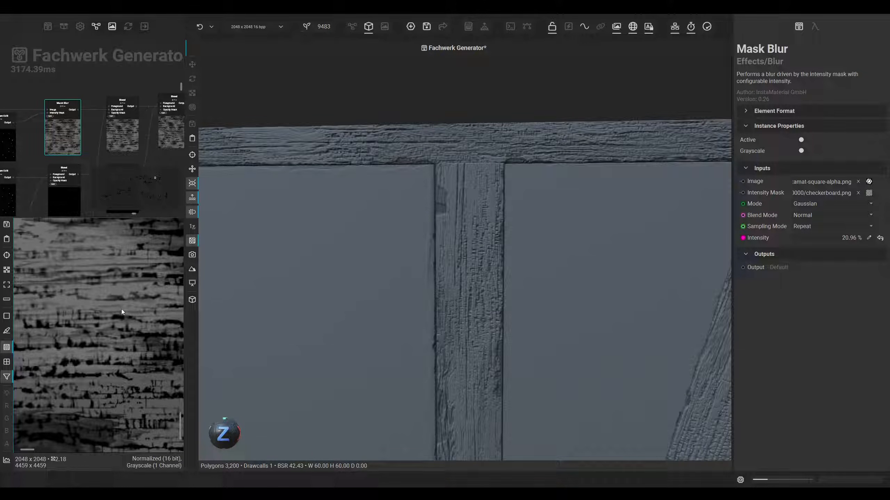
mouse_move(133, 305)
middle_mouse_down()
mouse_move(137, 256)
mouse_move(126, 290)
middle_mouse_up()
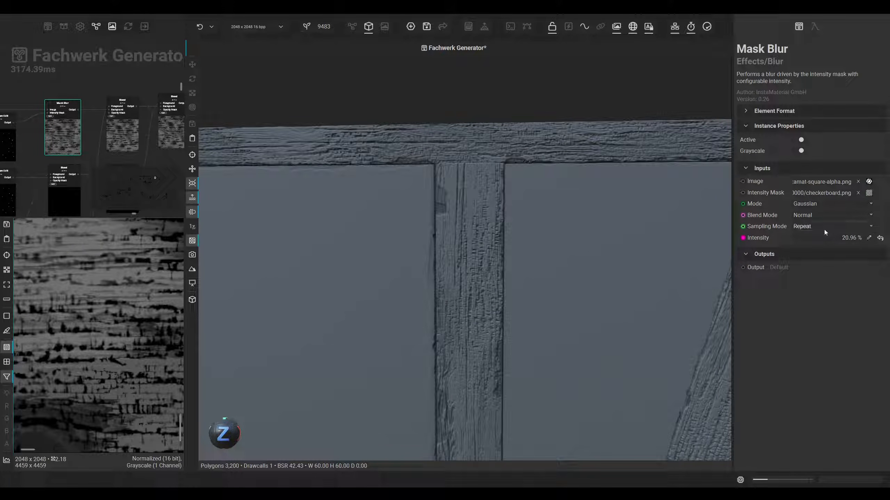
left_click_drag(812, 242, 843, 242)
Compare the Histogram Edit knot mask with the Mask Blur output, and check the blurred grain around the knots in 2D and 3D
middle_click_drag(62, 136, 165, 138)
left_click(99, 140)
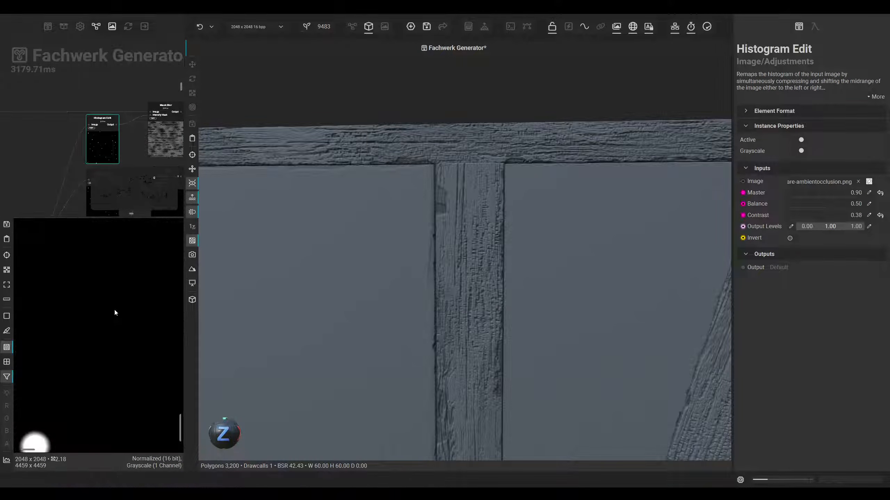
scroll(107, 359, "up", 5)
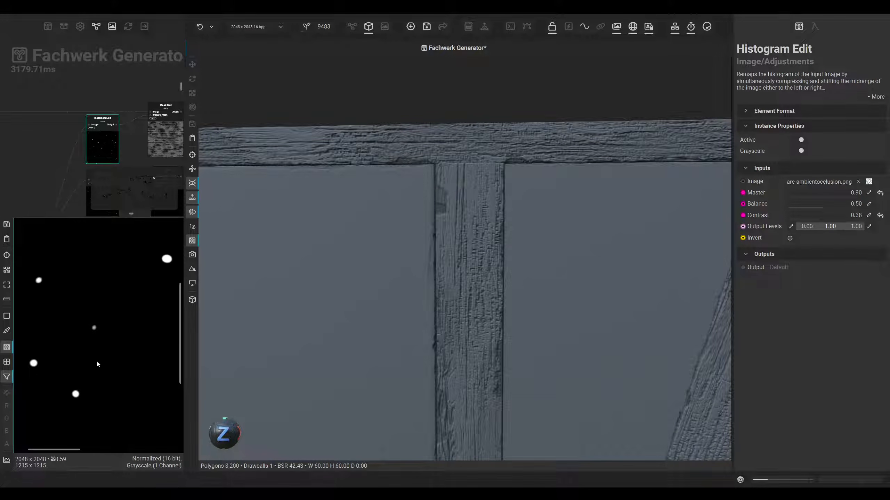
left_click(164, 140)
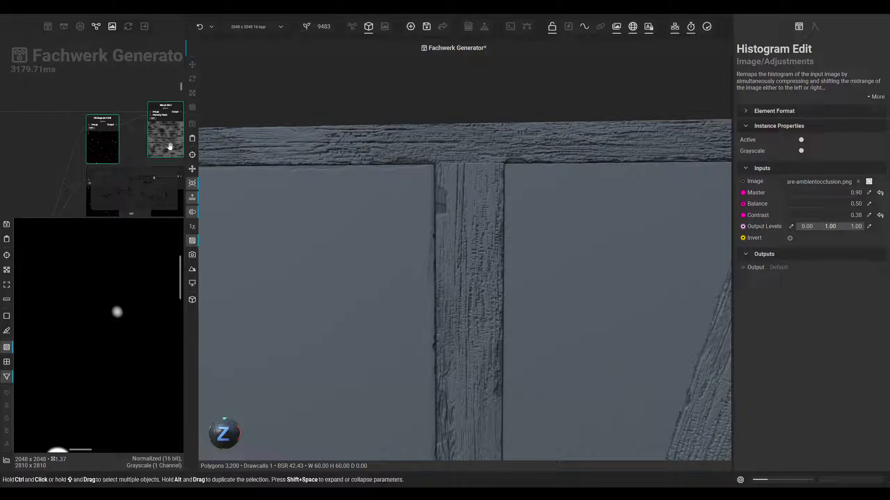
scroll(387, 151, "up", 3)
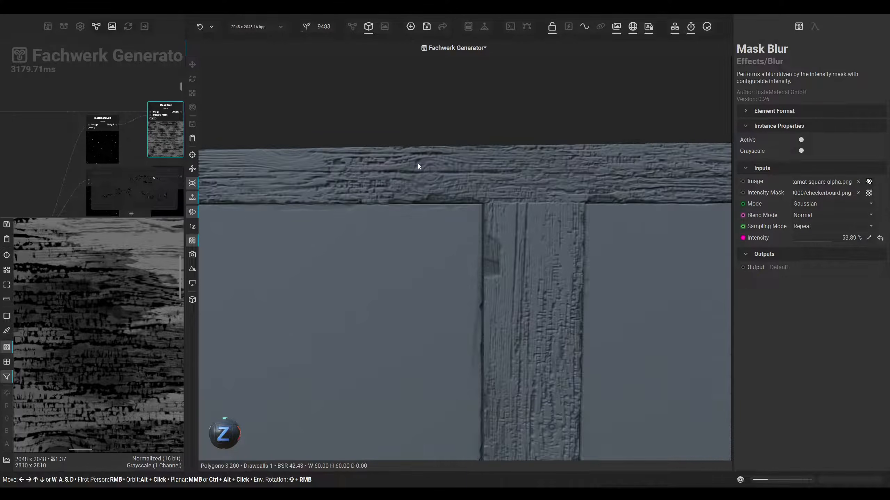
scroll(126, 301, "down", 5)
scroll(125, 336, "up", 5)
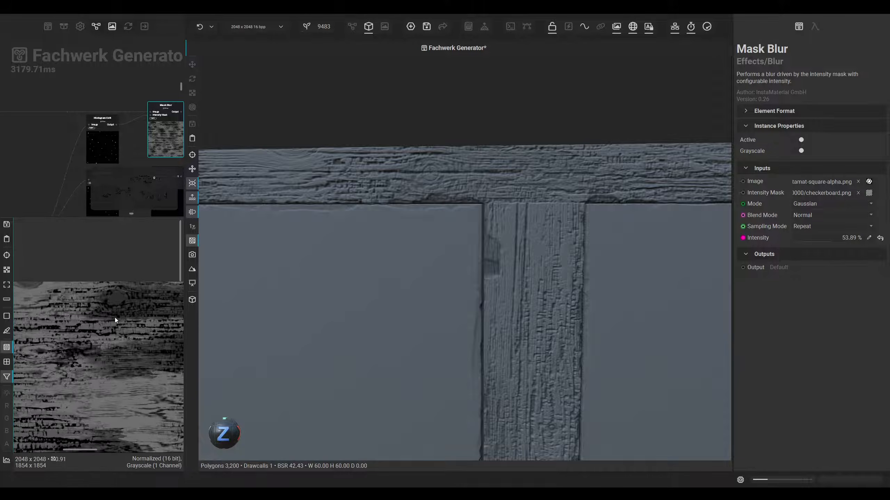
mouse_move(86, 342)
middle_mouse_down()
mouse_move(135, 337)
mouse_move(95, 338)
middle_mouse_up()
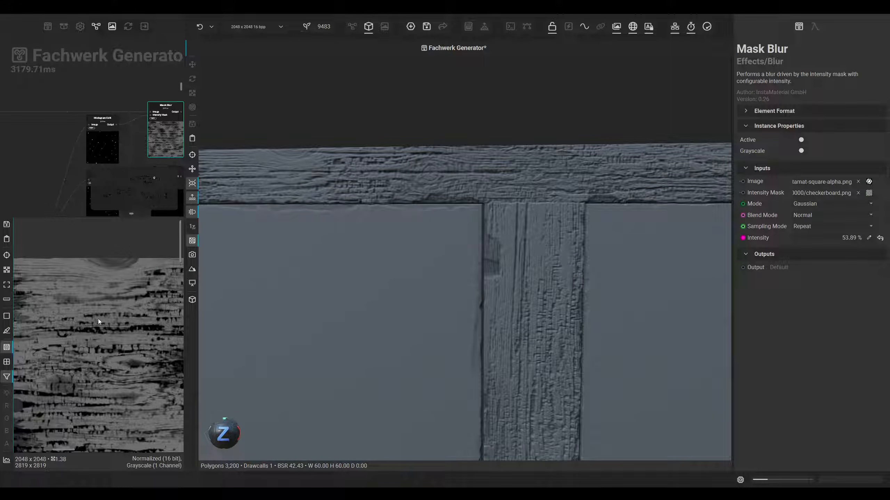
middle_click_drag(140, 163, 109, 160)
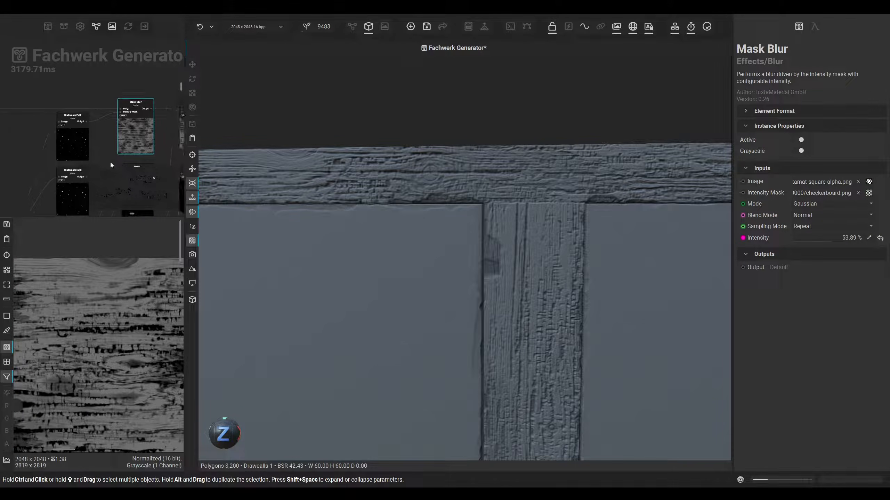
scroll(112, 298, "up", 5)
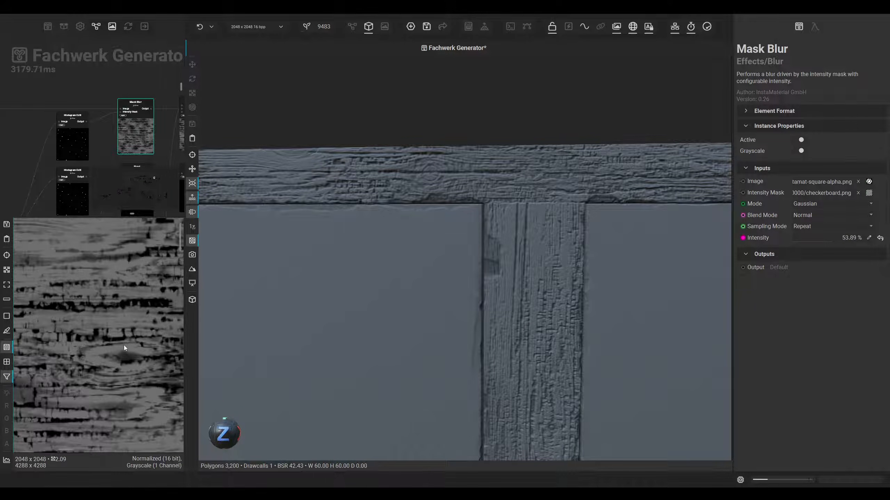
scroll(90, 310, "down", 6)
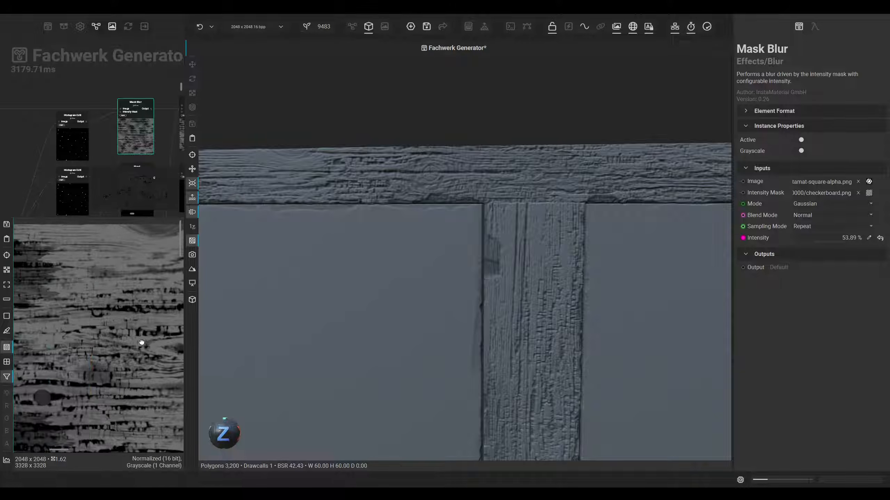
middle_click_drag(148, 322, 153, 314)
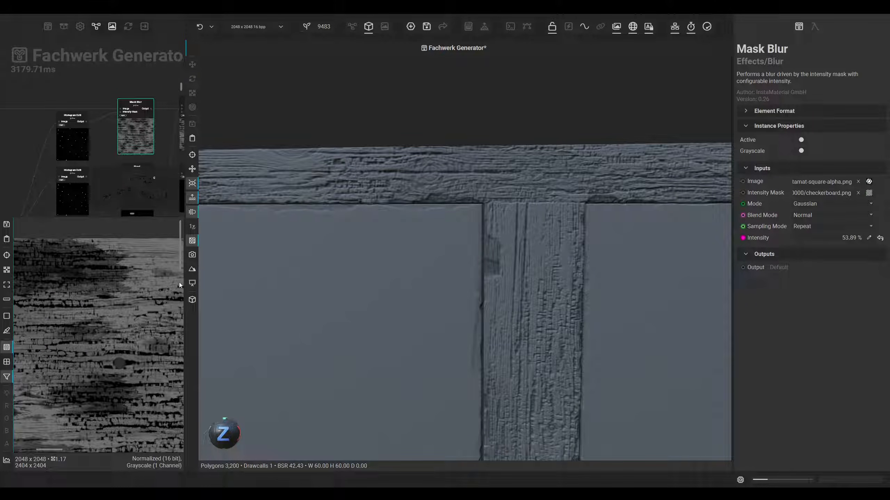
scroll(144, 277, "up", 6)
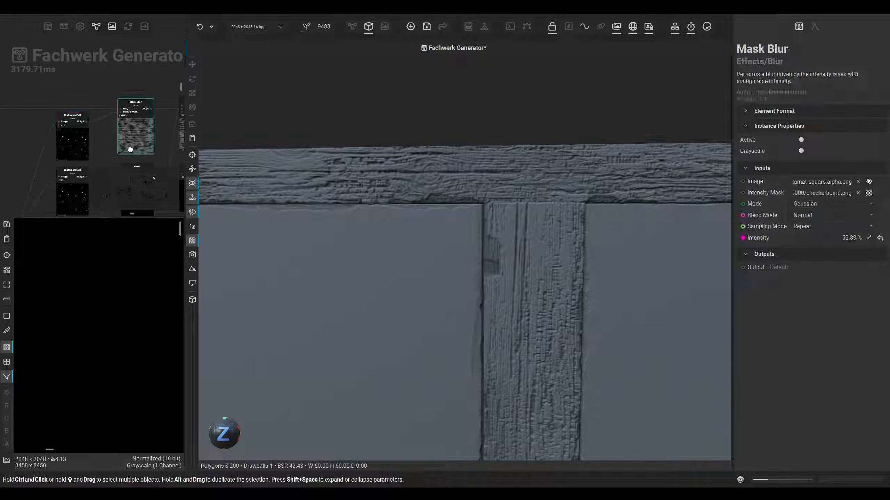
scroll(348, 218, "down", 4)
middle_click_drag(319, 216, 372, 211)
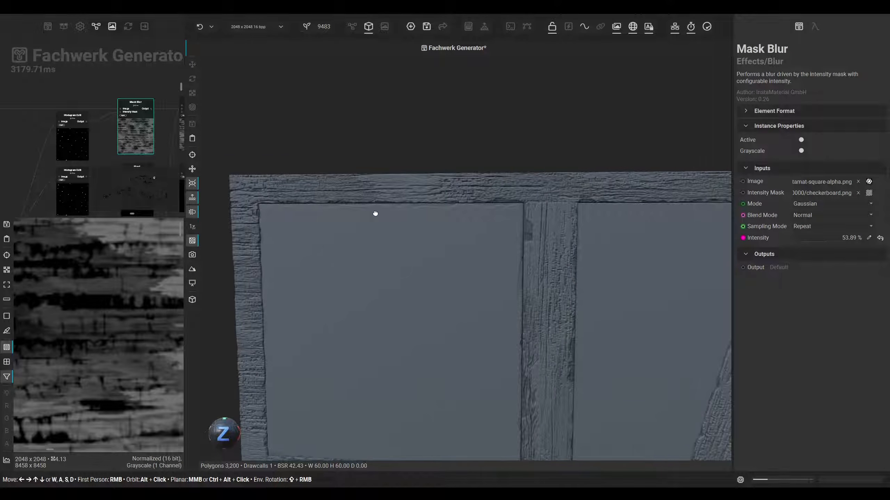
scroll(104, 137, "down", 3)
Survey the crack and noise node groups and the chain leading through Warp to the Mask Blur
middle_click_drag(85, 172, 104, 57)
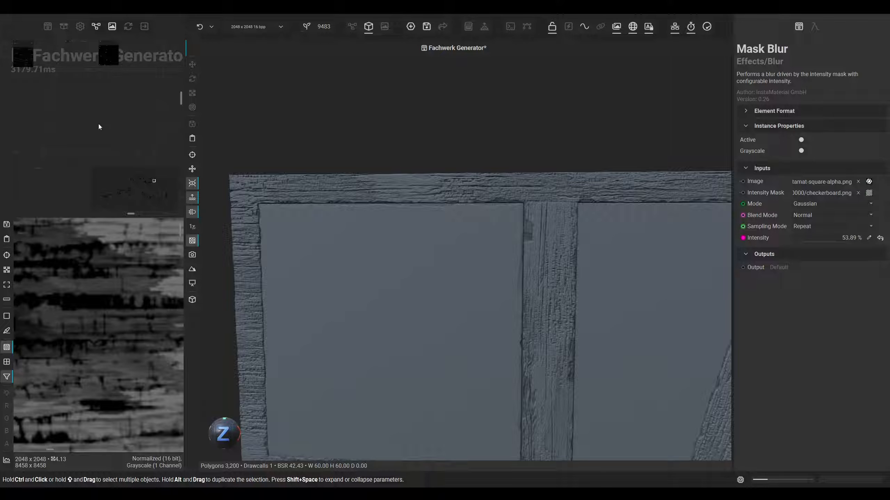
middle_click_drag(95, 123, 103, 85)
scroll(50, 161, "down", 3)
middle_click_drag(63, 164, 76, 169)
scroll(7, 168, "up", 2)
middle_click_drag(6, 170, 70, 135)
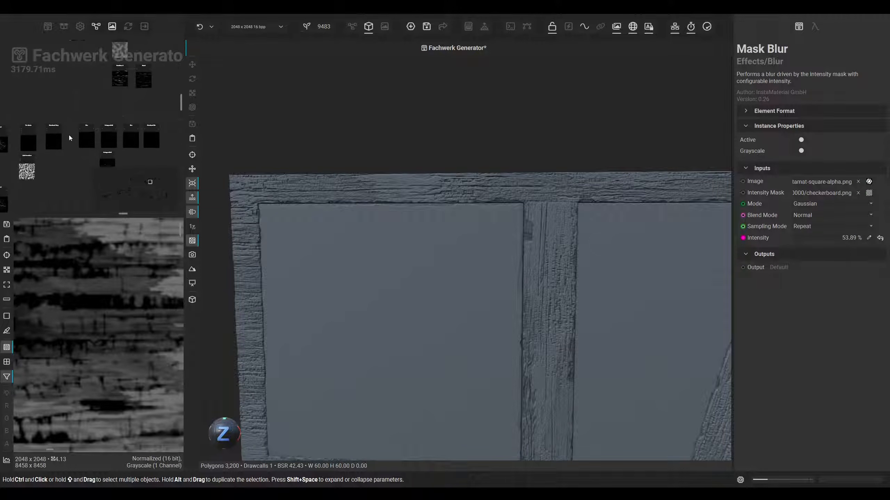
scroll(74, 140, "up", 2)
scroll(469, 182, "down", 1)
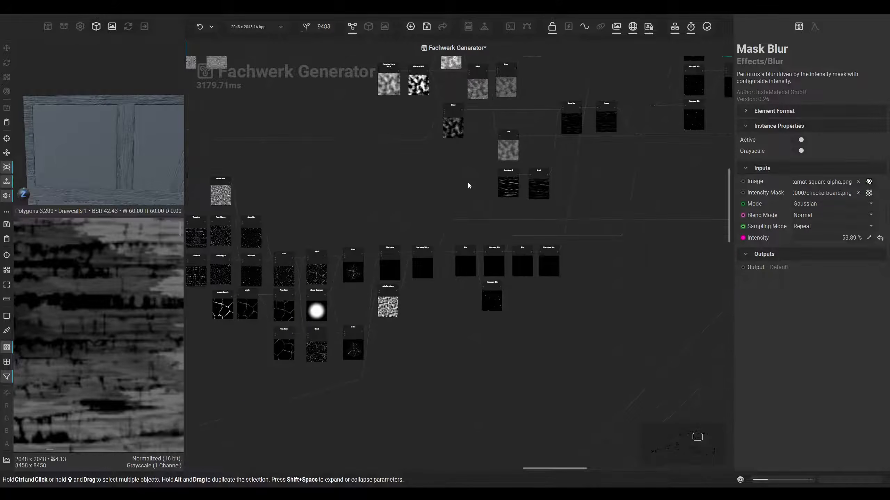
middle_click_drag(468, 182, 540, 181)
scroll(490, 210, "down", 1)
middle_click_drag(471, 200, 336, 227)
middle_click_drag(452, 210, 327, 265)
scroll(276, 182, "up", 2)
middle_click_drag(276, 185, 452, 180)
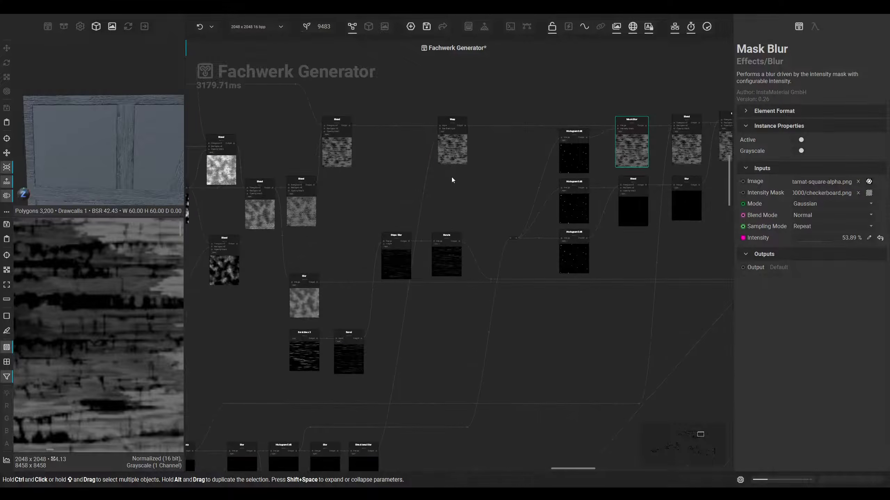
middle_click_drag(347, 226, 350, 249)
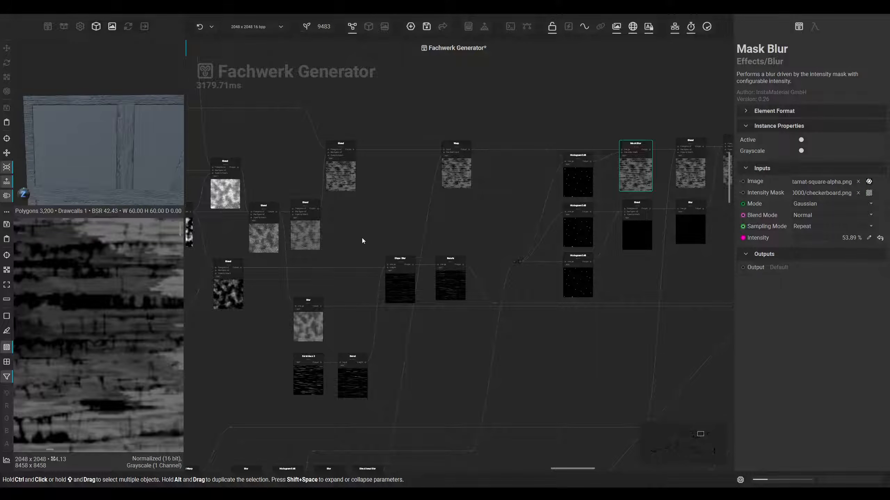
middle_click_drag(447, 214, 269, 238)
Set the Contrast of the Histogram Edit feeding the Mask Blur to 0.07
left_click(408, 205)
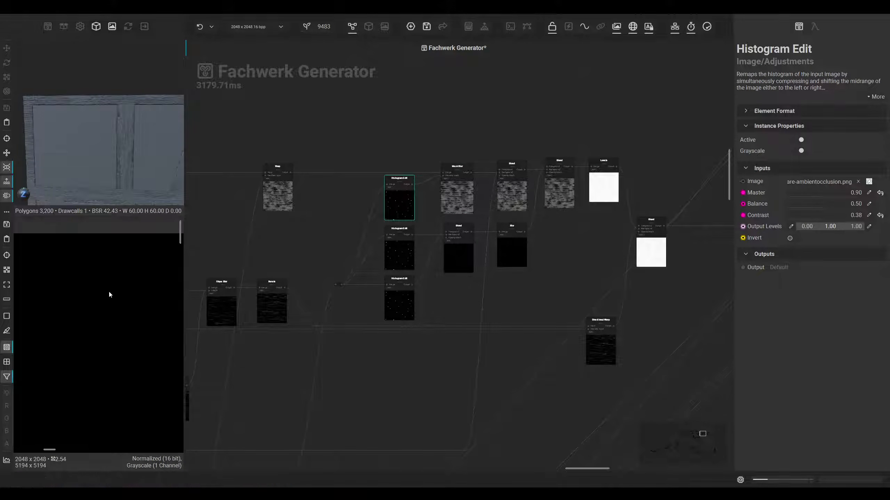
middle_click_drag(130, 326, 112, 297)
left_click(444, 210)
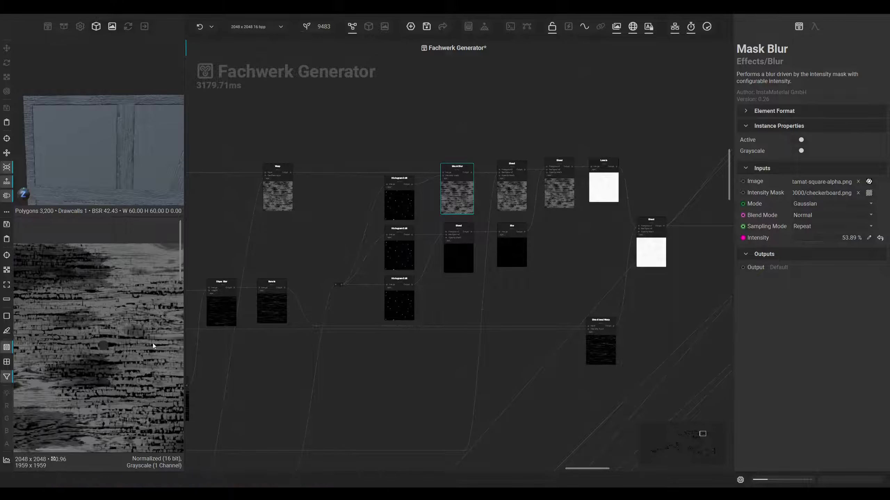
scroll(103, 343, "up", 5)
left_click(399, 203)
left_click(804, 218)
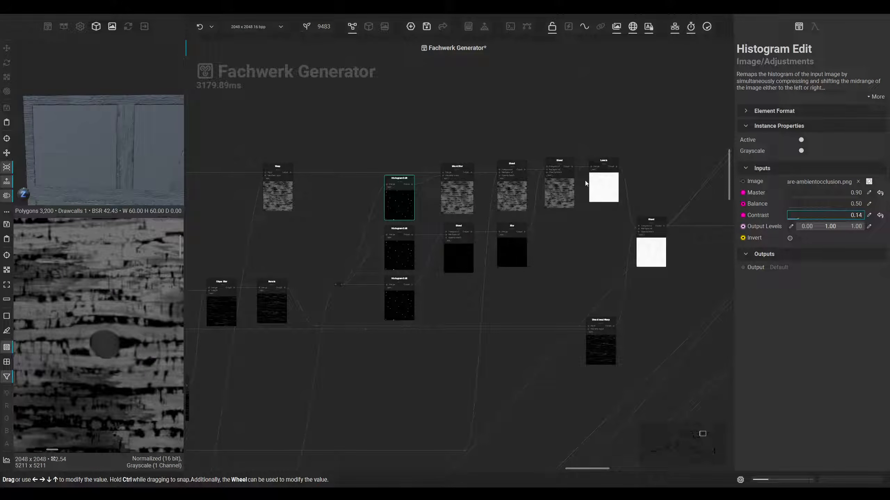
scroll(110, 95, "up", 5)
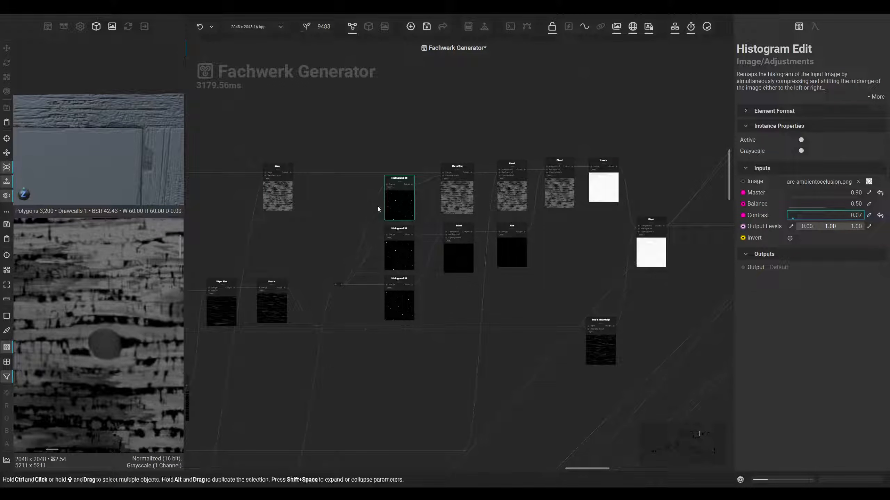
Examine the softened Histogram Edit knot mask and the resulting grain in the Mask Blur output
double_click(398, 202)
left_click(425, 210)
scroll(103, 257, "down", 5)
middle_click_drag(103, 257, 109, 335)
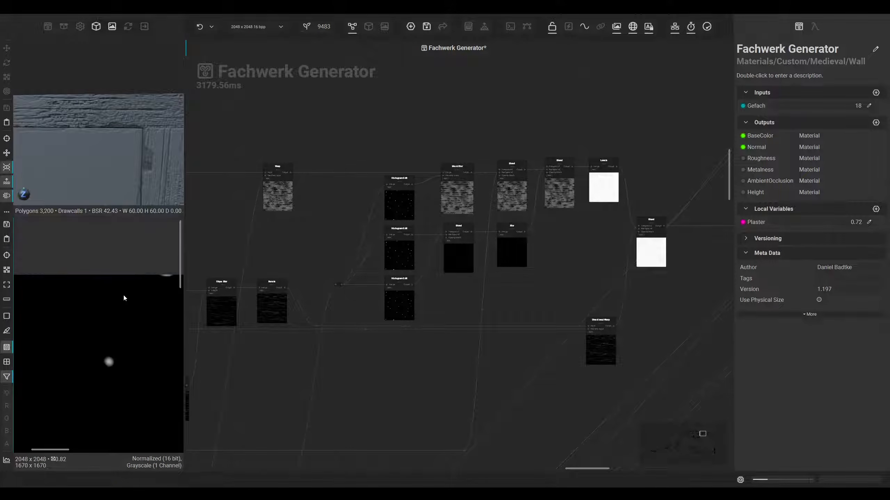
scroll(123, 297, "down", 1)
middle_click_drag(142, 295, 119, 301)
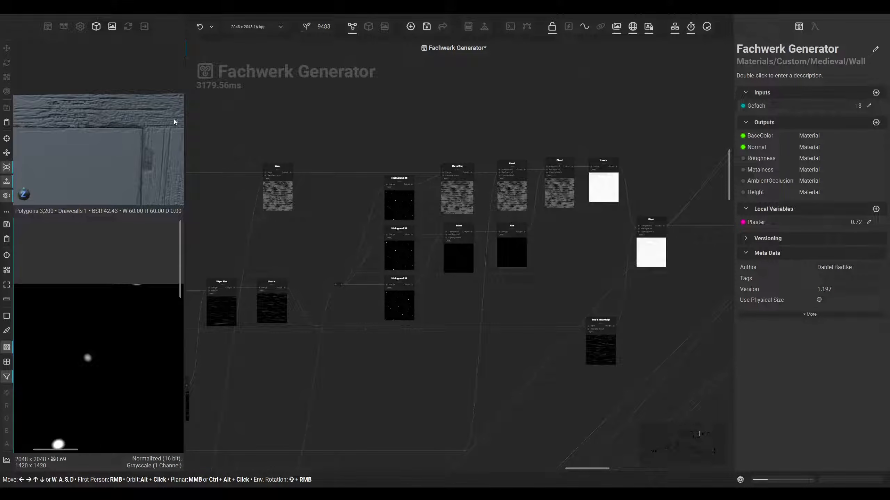
double_click(455, 201)
scroll(105, 319, "up", 2)
scroll(93, 317, "up", 1)
middle_click_drag(109, 312, 79, 327)
Compare the outputs of the two Subtract Blend nodes and the Blur around a knot in the 2D view
left_click(513, 198)
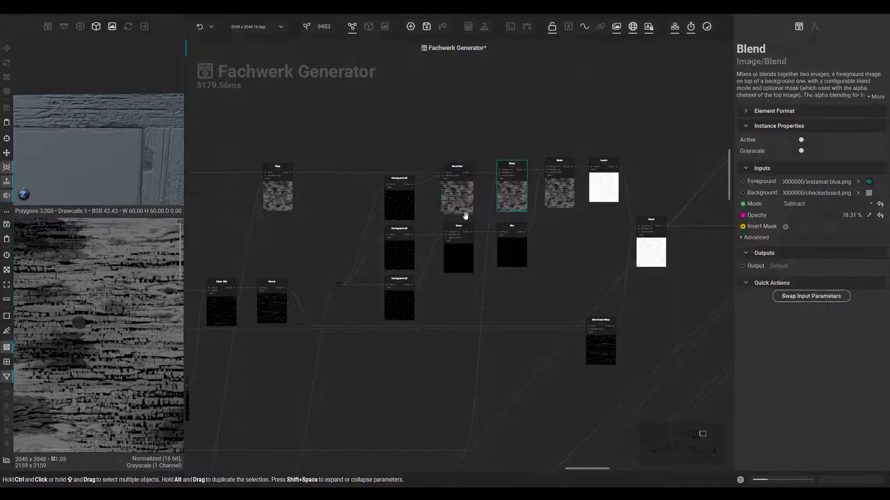
scroll(95, 301, "up", 8)
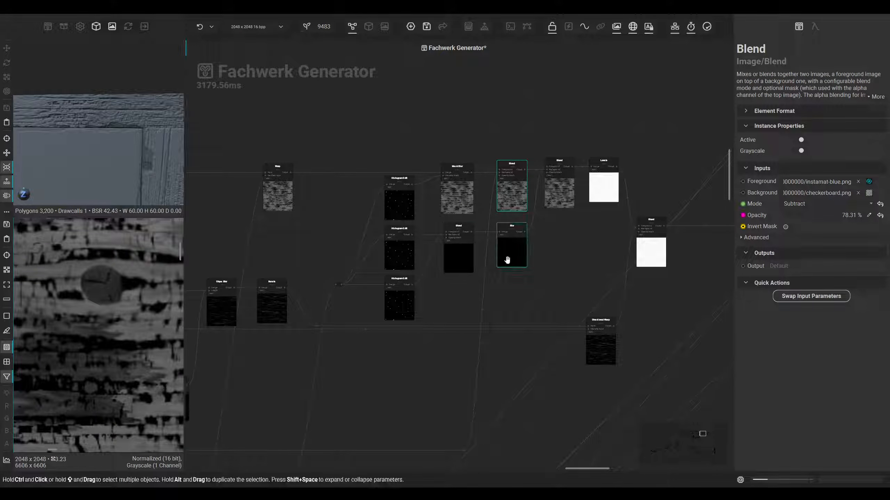
left_click(507, 259)
left_click(563, 195)
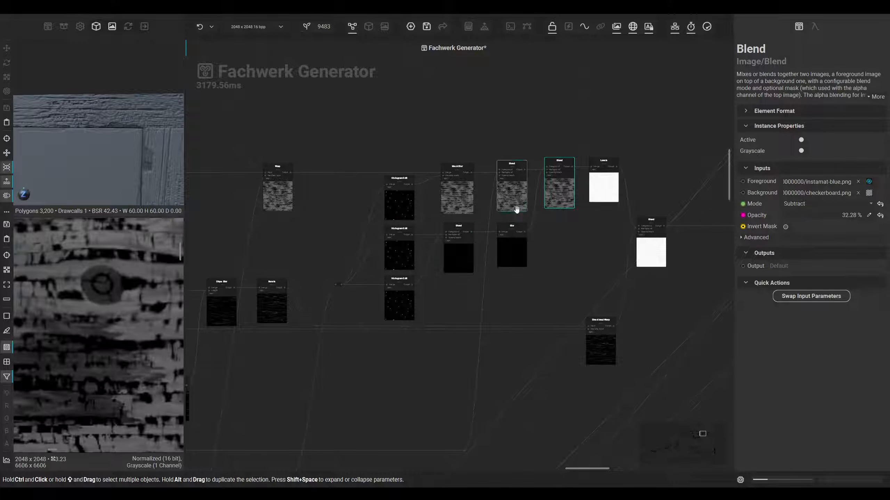
Set the Master of the lowest Histogram Edit knot mask to 0.96 and check the beams in 3D
left_click(407, 306)
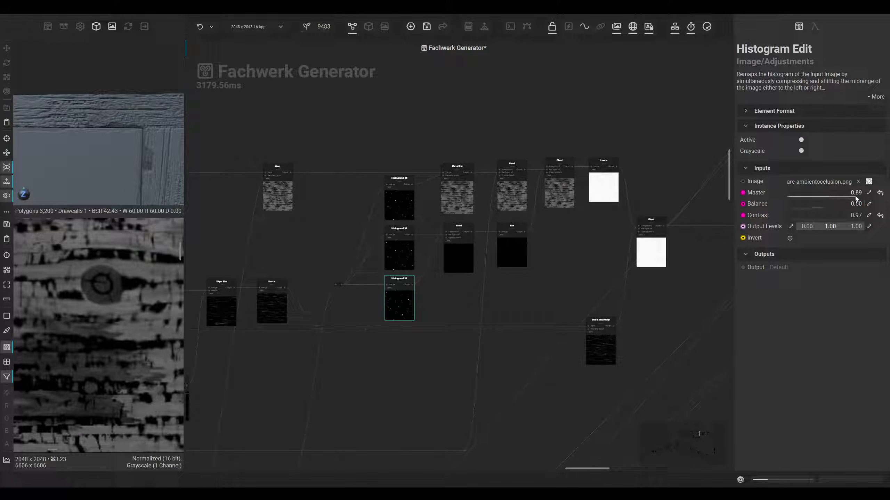
left_click(402, 247)
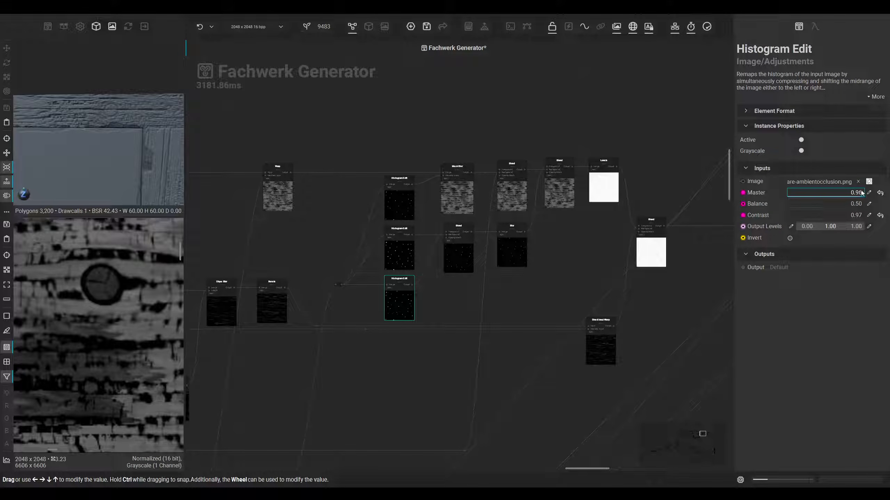
middle_click_drag(123, 164, 89, 112)
scroll(109, 114, "up", 5)
scroll(109, 115, "down", 5)
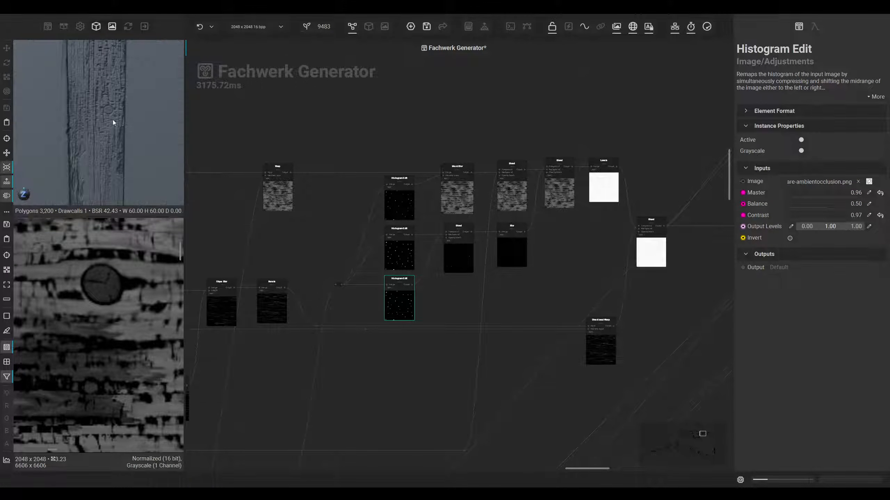
Set the Intensity of the Gaussian Blur on the knot outlines to 2.00 % and check the beams in an enlarged 3D view
left_click(512, 249)
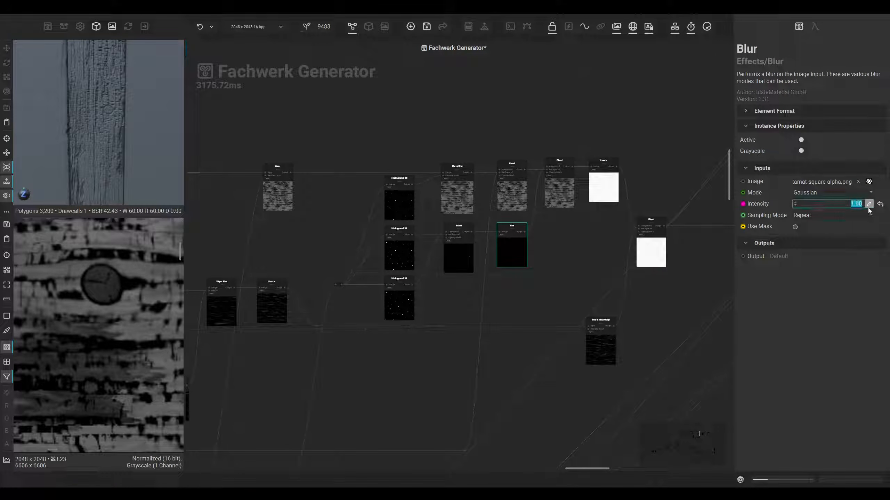
scroll(118, 112, "up", 5)
scroll(114, 114, "down", 5)
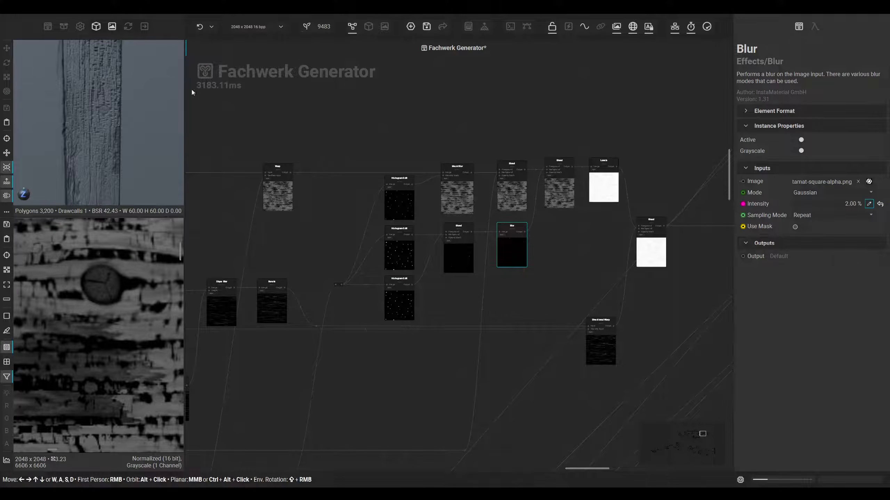
left_click(368, 28)
middle_click_drag(498, 238, 372, 170)
scroll(372, 169, "down", 5)
middle_click_drag(421, 227, 421, 262)
scroll(486, 267, "up", 2)
middle_click_drag(486, 267, 479, 185)
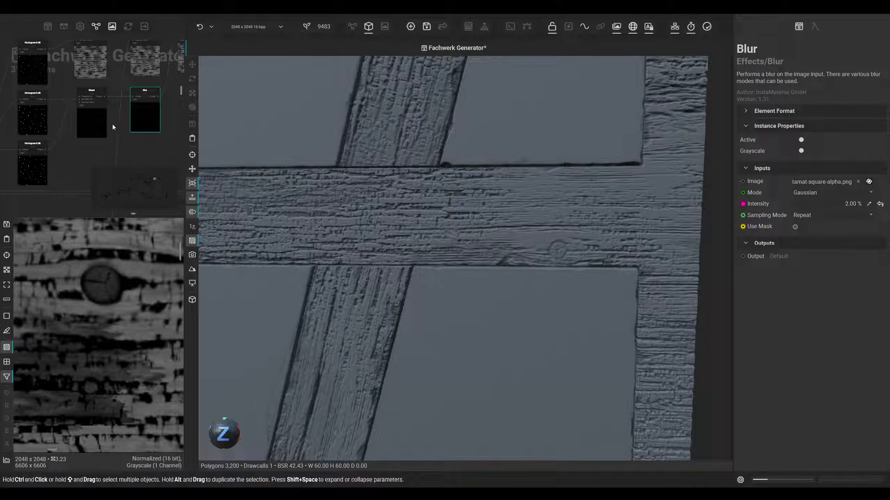
Set the Opacity of the second Subtract Blend before the Levels to 22.22 % and check the knots on the beams
left_click(96, 120)
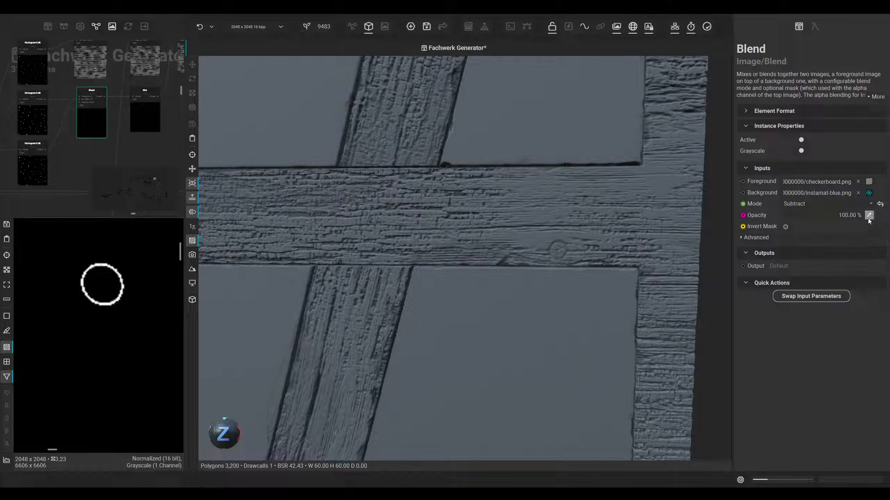
middle_click_drag(124, 115, 80, 149)
left_click(147, 90)
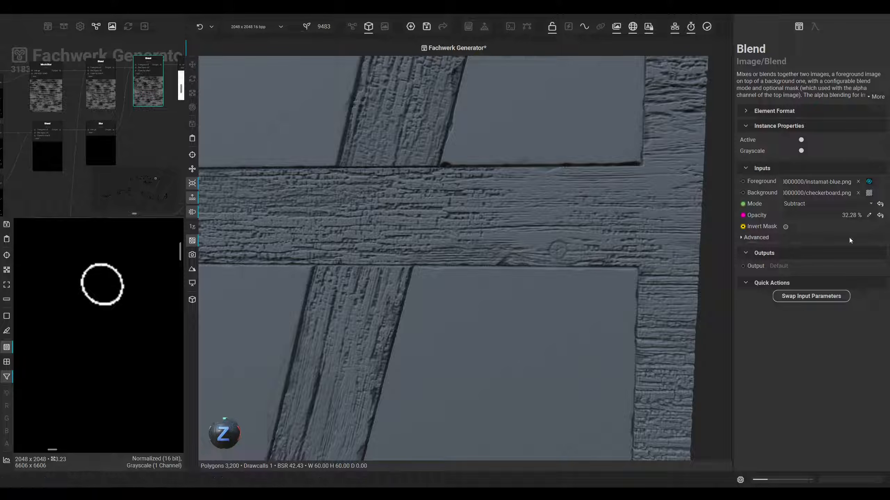
left_click_drag(809, 216, 799, 216)
middle_click_drag(402, 257, 496, 147)
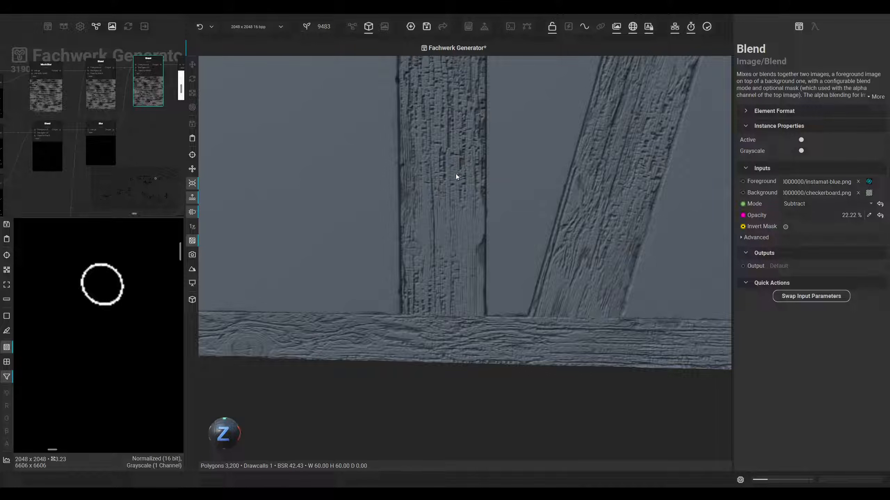
Bring back the large node graph, review the whole wall in 3D and go to the nodes that generate the knot pattern
left_click(351, 30)
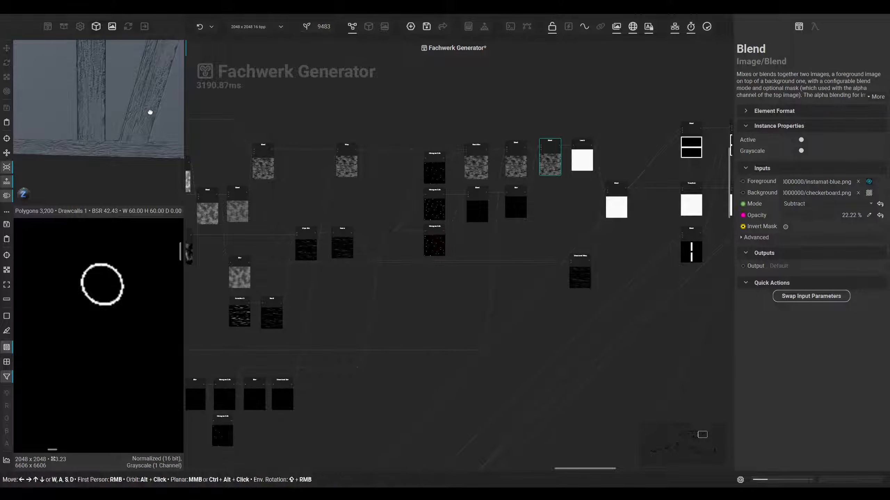
middle_click_drag(367, 342, 513, 231)
middle_click_drag(160, 117, 143, 181)
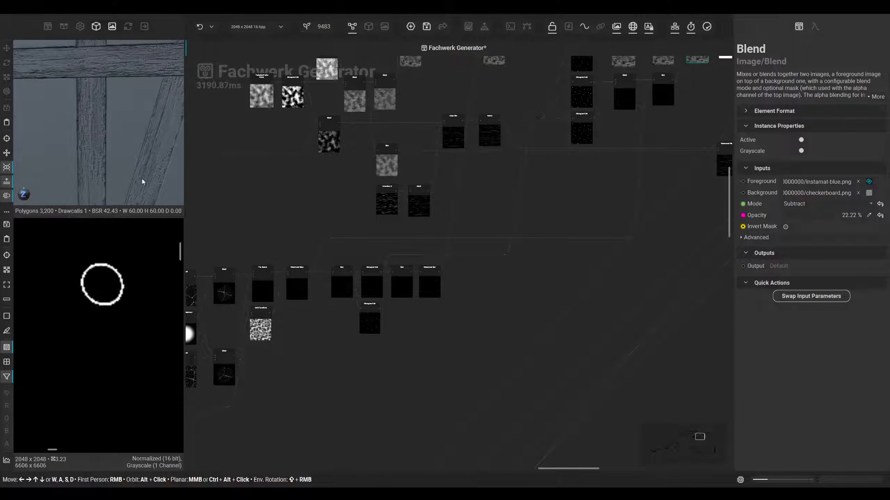
scroll(143, 181, "down", 5)
middle_click_drag(112, 96, 103, 113)
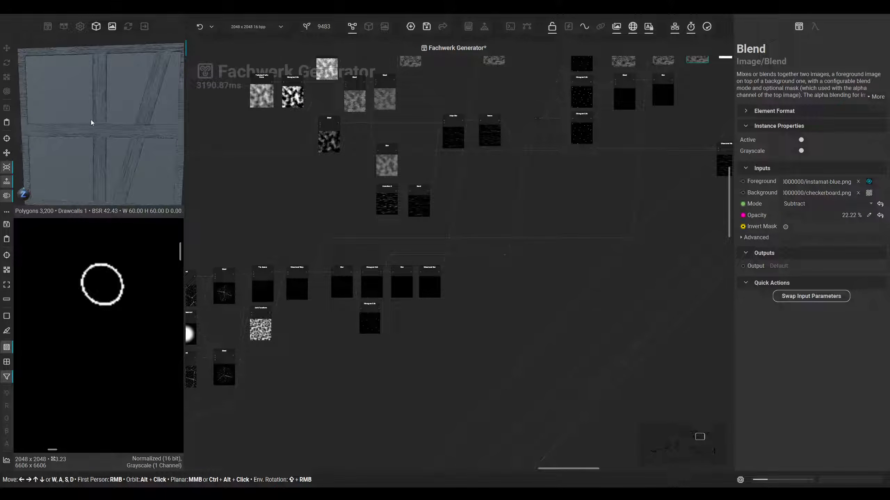
middle_click_drag(308, 197, 503, 123)
middle_click_drag(373, 181, 519, 179)
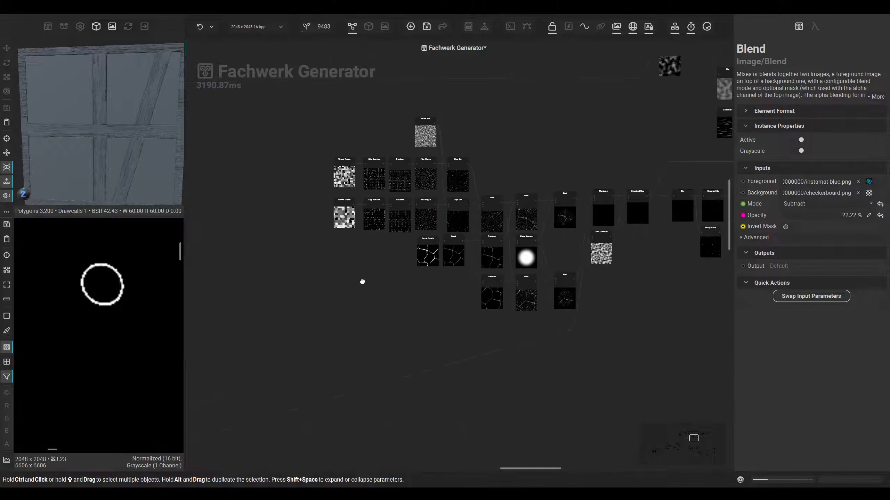
Examine the lower Voronoi Pattern with Count 9 and its Edge Detection output in the 2D view
scroll(362, 280, "up", 5)
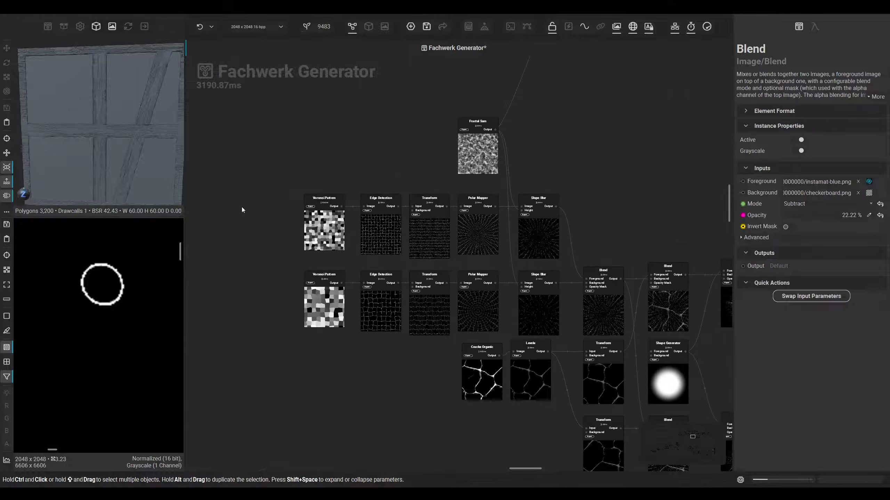
scroll(265, 227, "up", 4)
left_click(298, 226)
left_click(316, 354)
middle_click_drag(317, 369, 301, 344)
scroll(119, 323, "up", 3)
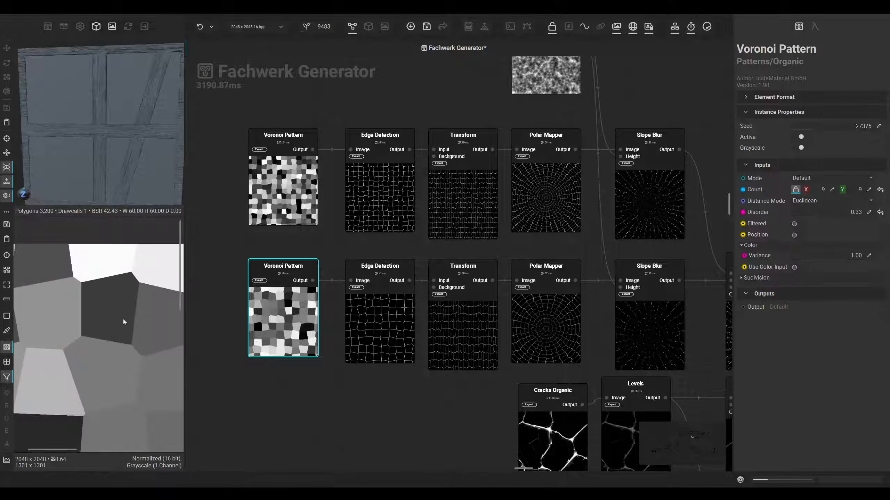
scroll(119, 324, "down", 3)
middle_click_drag(337, 385, 249, 383)
left_click(297, 332)
left_click_drag(110, 328, 97, 324)
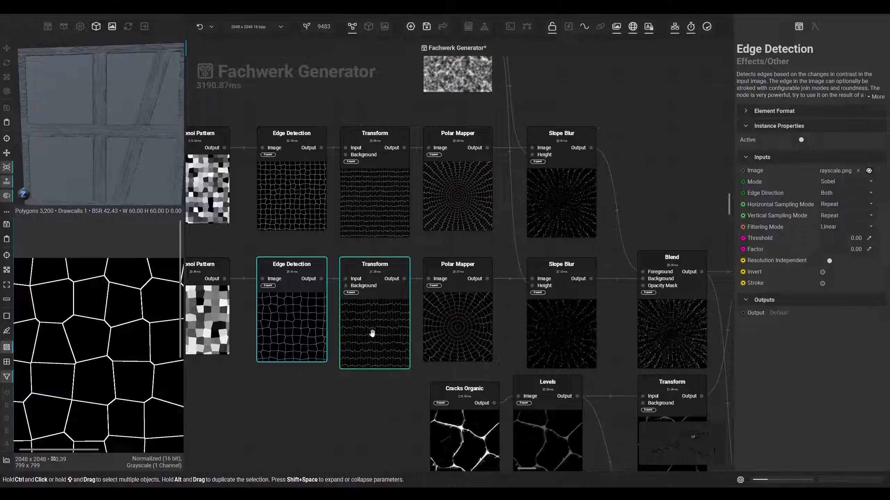
Examine the ring pattern that the lower Polar Mapper makes from the Transform output
middle_click_drag(408, 338, 389, 336)
left_click(424, 319)
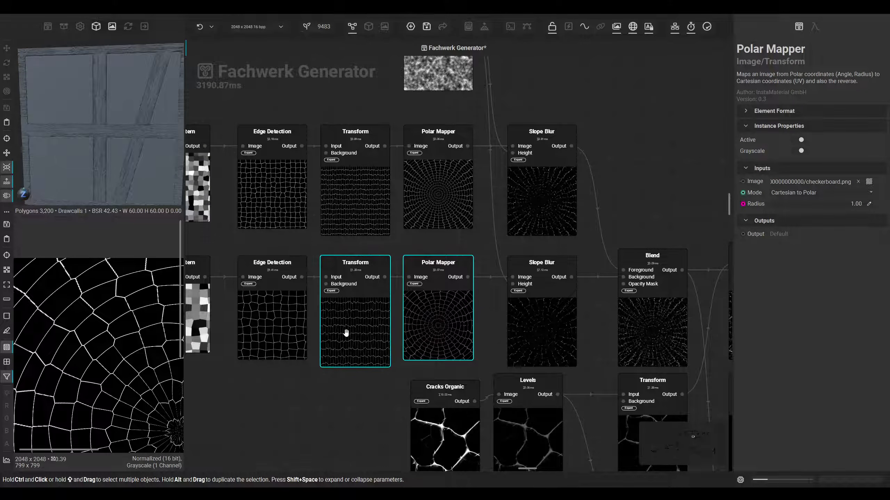
scroll(346, 333, "down", 1)
middle_click_drag(346, 333, 332, 304)
scroll(123, 360, "down", 3)
middle_click_drag(134, 370, 106, 321)
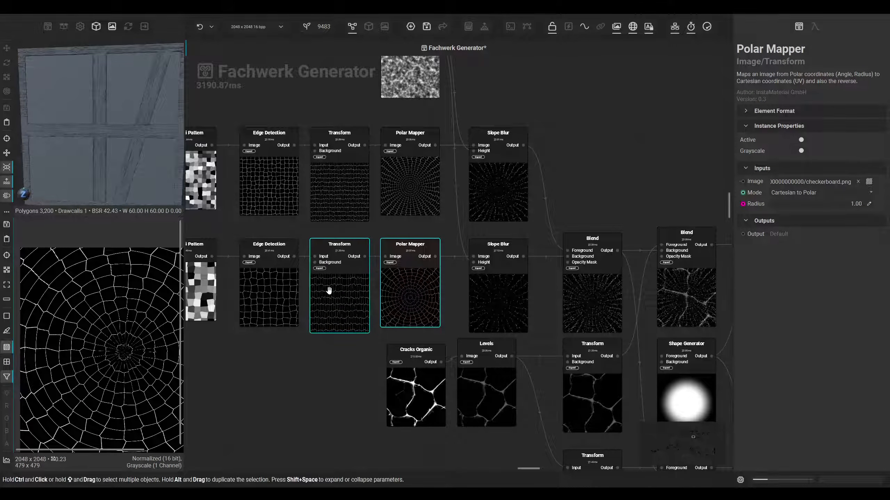
Deactivate the lower Transform and activate it again to compare its effect on the Polar Mapper output
left_click(334, 300)
left_click(414, 304)
left_click(354, 303)
key("d")
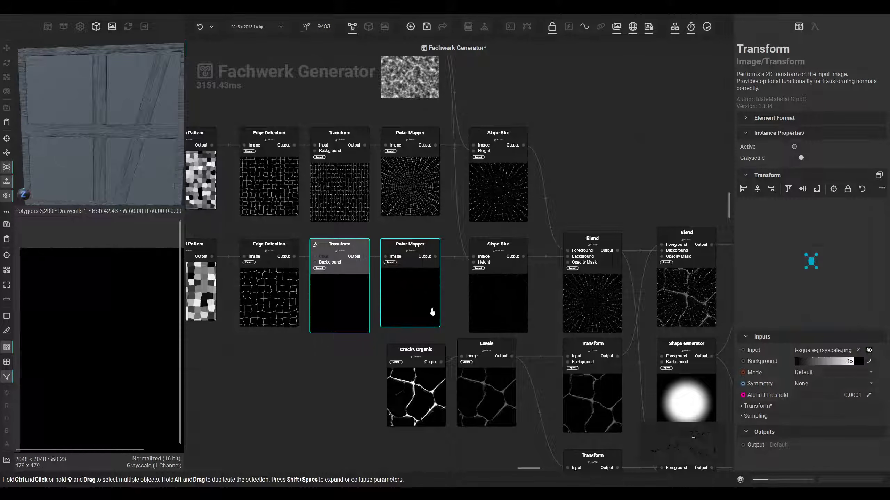
key("d")
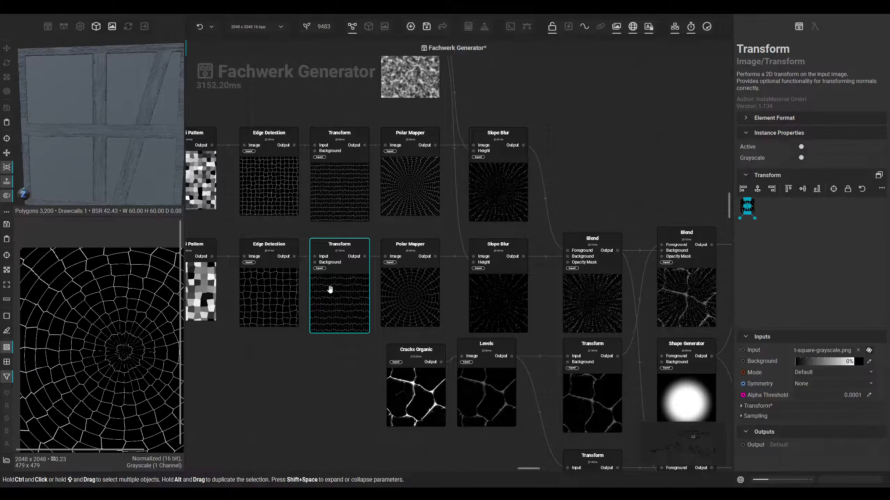
Take the lower Transform out of the chain, feed Edge Detection directly into the Polar Mapper and preview the rings
left_click_drag(332, 295, 339, 329)
scroll(339, 329, "up", 2)
left_click_drag(361, 357, 346, 358)
mouse_move(283, 249)
left_mouse_down()
mouse_move(405, 250)
mouse_move(283, 249)
left_mouse_up()
left_click(396, 244)
left_click(443, 305)
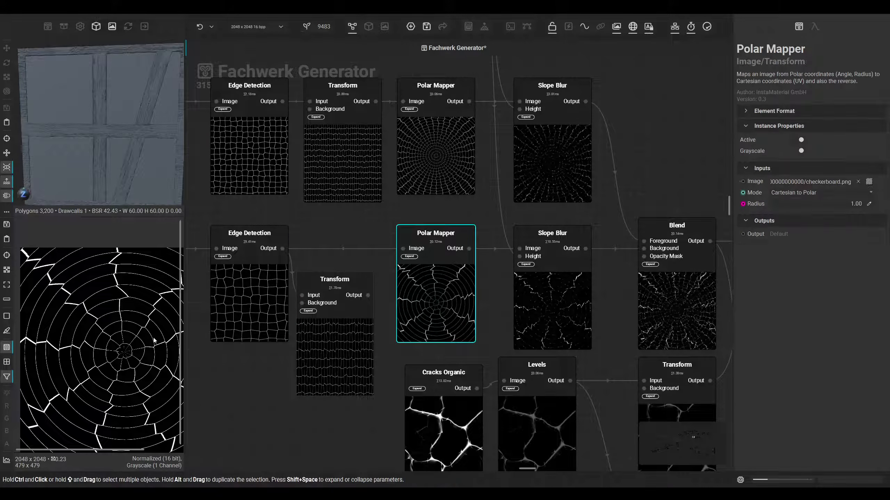
scroll(112, 336, "down", 2)
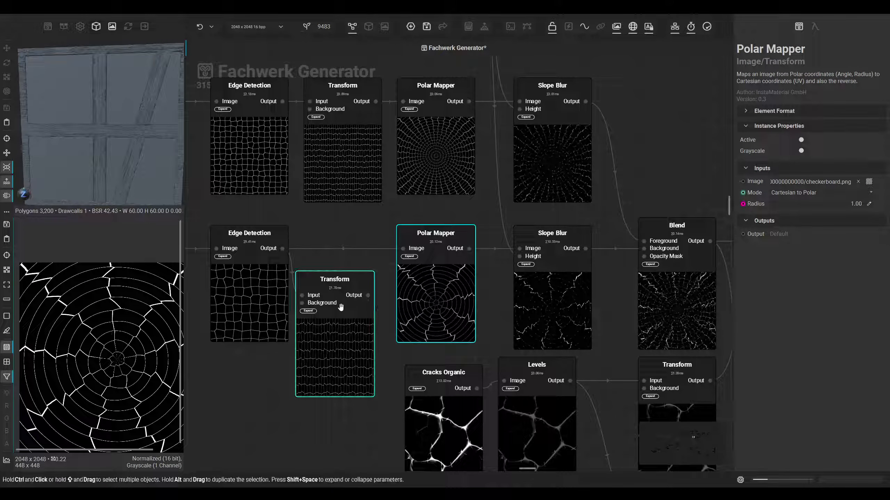
Reconnect the Transform output to the Polar Mapper and place the node back between Edge Detection and Polar Mapper
left_click_drag(368, 295, 402, 248)
left_click_drag(332, 354, 340, 307)
left_click(410, 325, "ctrl")
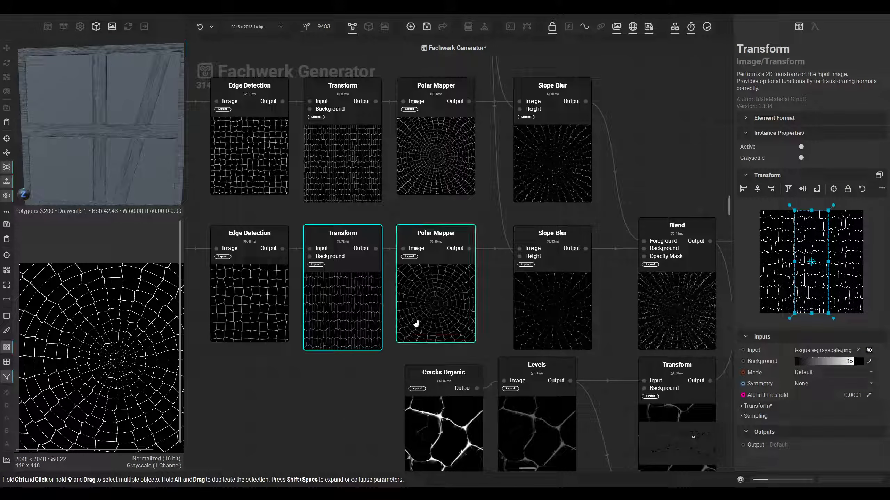
left_click(399, 302, "ctrl")
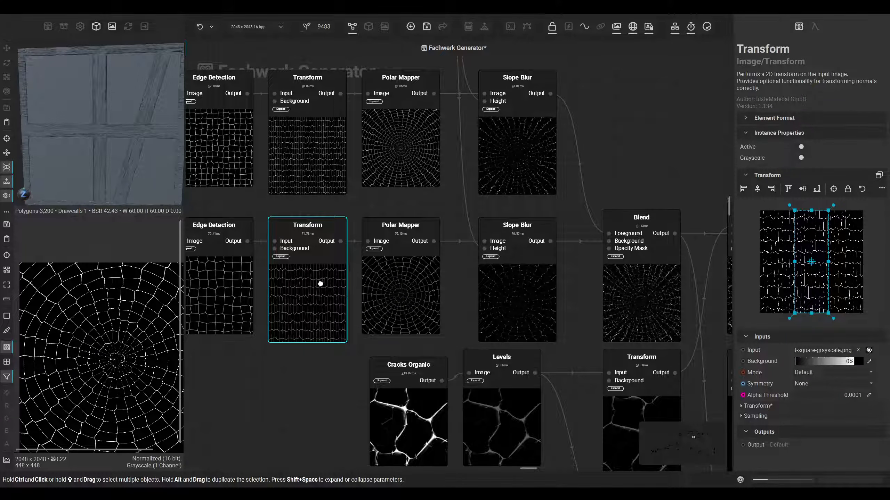
Examine how the Fractal Sum noise distorts the lower Polar Mapper rings through the Slope Blur, and review both nodes' settings
left_click(347, 314)
scroll(124, 358, "down", 4)
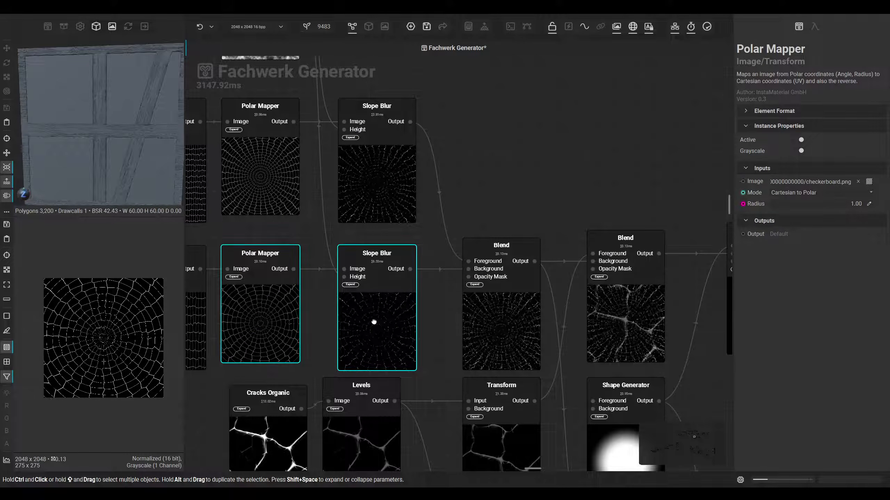
left_click(372, 318)
middle_click_drag(348, 268, 371, 384)
left_click_drag(311, 172, 311, 190)
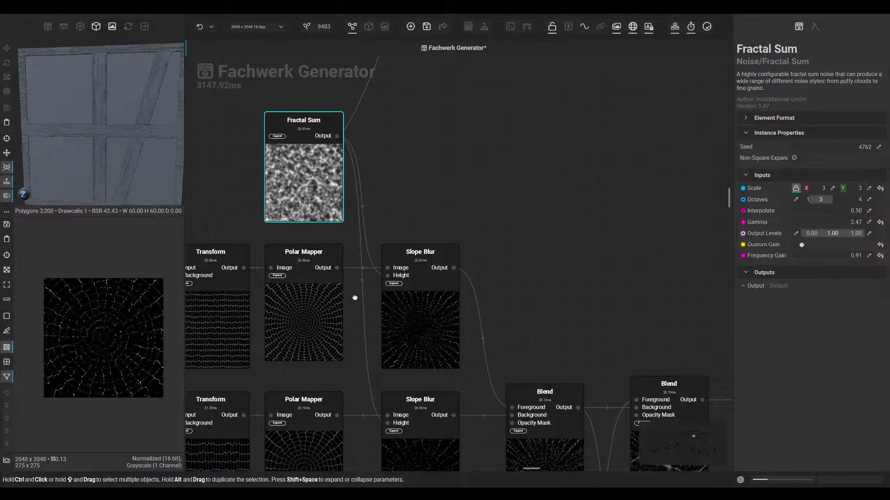
left_click(424, 363)
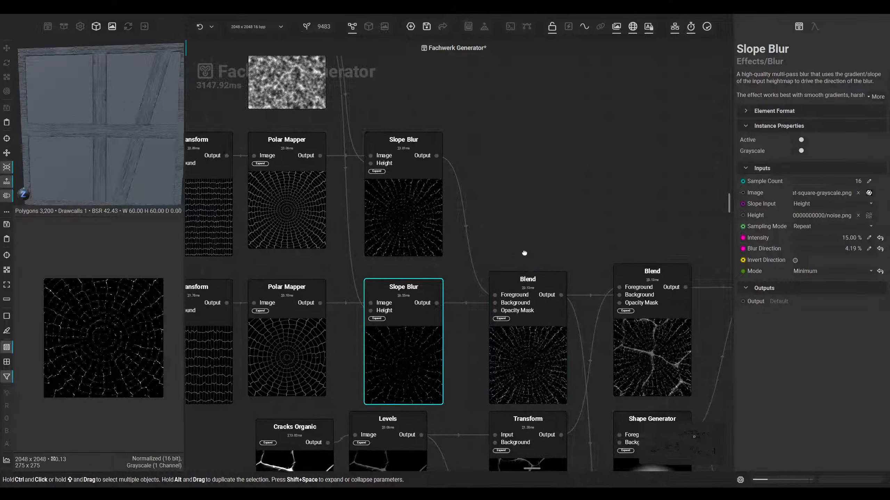
Survey the two parallel ring chains from the Voronoi Patterns to the Slope Blurs
middle_click_drag(525, 254, 521, 236)
middle_click_drag(401, 228, 451, 256)
middle_click_drag(207, 244, 425, 269)
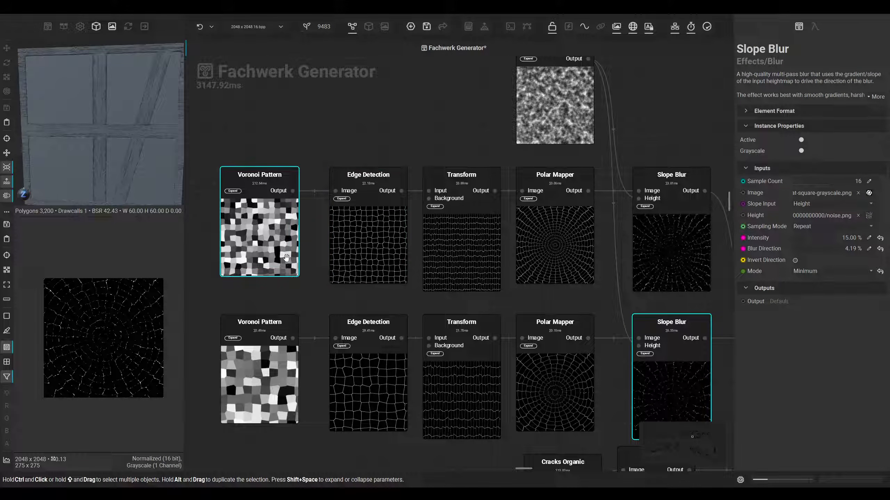
middle_click_drag(524, 247, 422, 248)
middle_click_drag(265, 253, 357, 255)
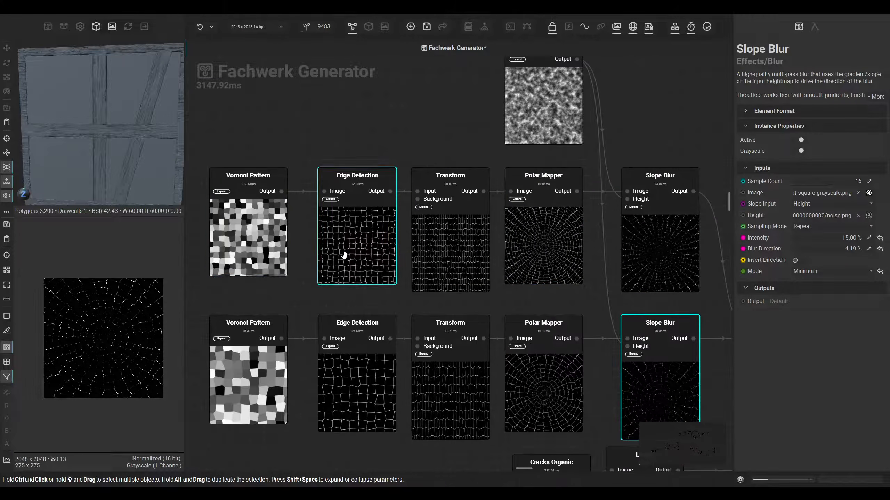
left_click(251, 242)
left_click(555, 266)
middle_click_drag(555, 265, 284, 182)
Examine the Maximum Blend of both ring patterns, and the Cracks Organic pattern feeding the Levels
left_click(521, 328)
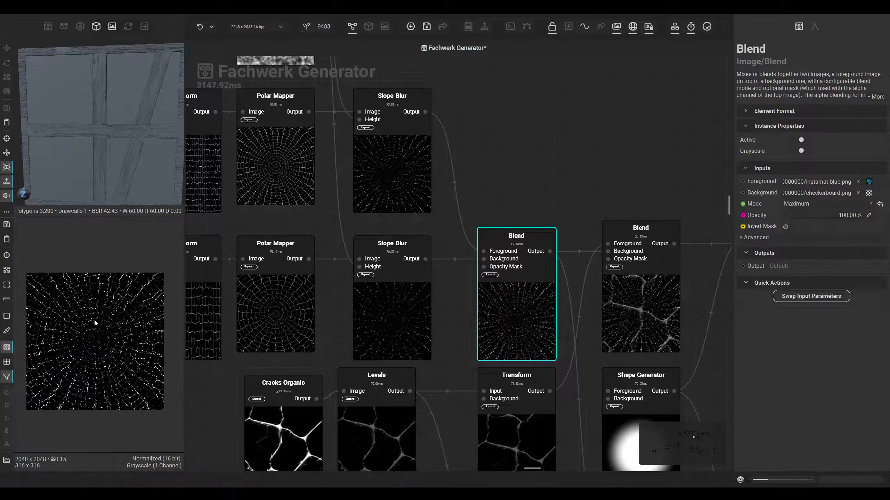
scroll(103, 358, "up", 6)
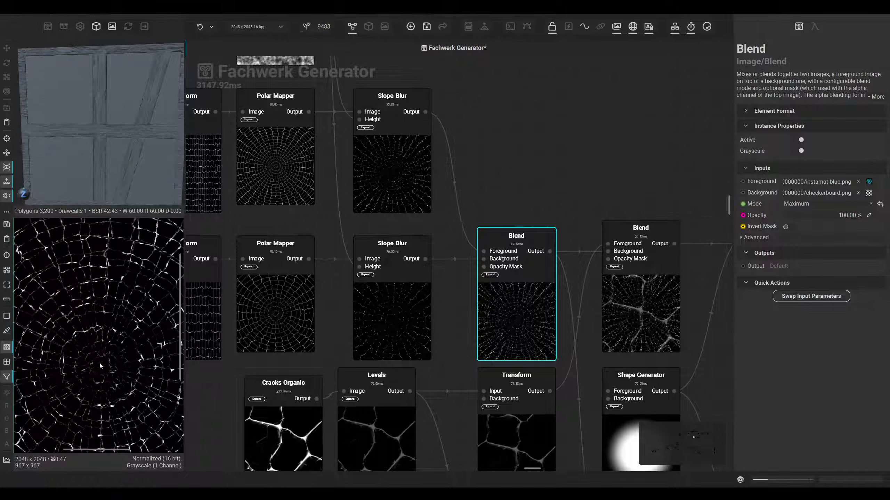
scroll(532, 291, "down", 4)
left_click_drag(270, 299, 265, 294)
double_click(272, 306)
scroll(138, 317, "down", 2)
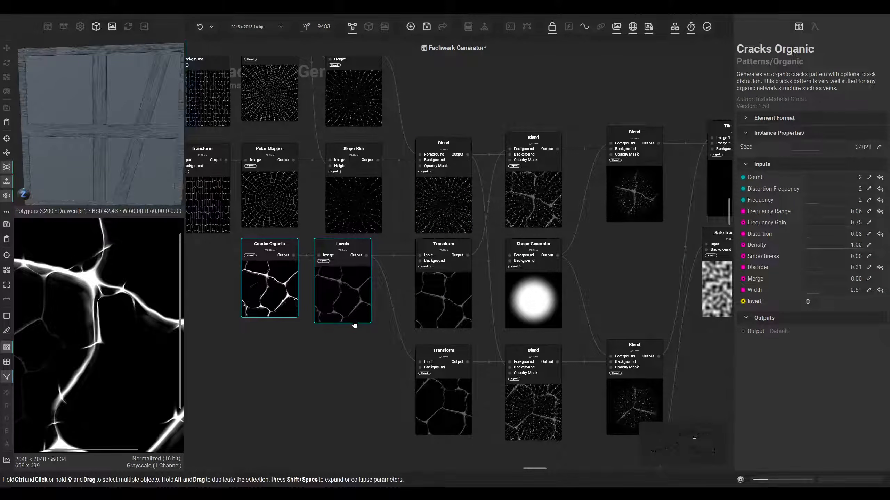
Examine how the two Transformed crack patterns are combined with the ring pattern through the Add Blends
middle_click_drag(416, 383, 354, 376)
middle_click_drag(479, 286, 443, 277)
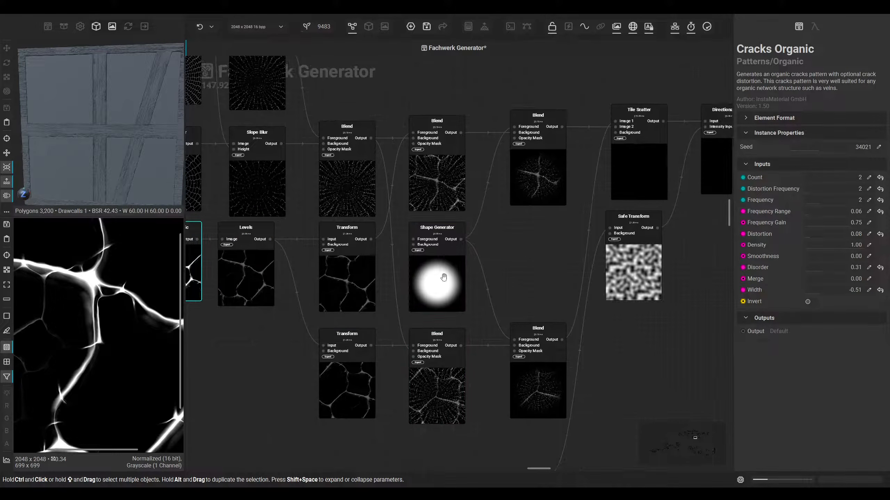
double_click(444, 172)
scroll(121, 357, "down", 2)
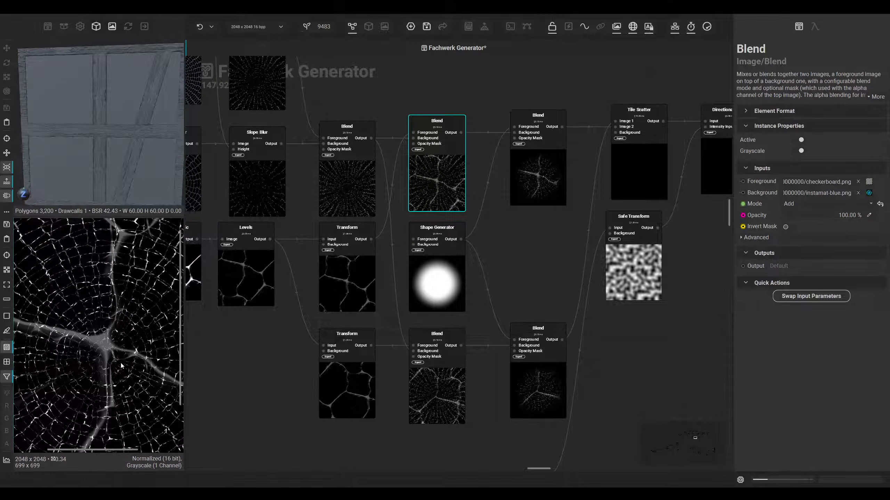
scroll(118, 350, "down", 1)
middle_click_drag(280, 405, 271, 363)
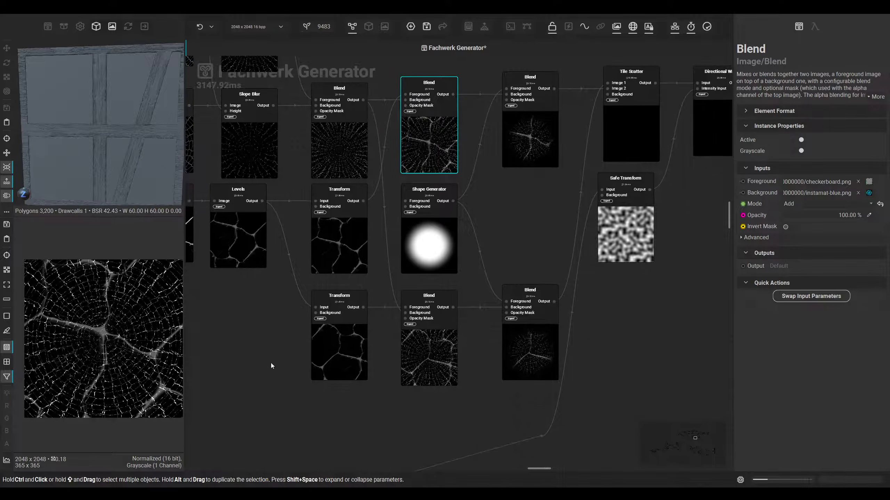
middle_click_drag(399, 397, 430, 409)
left_click(392, 247)
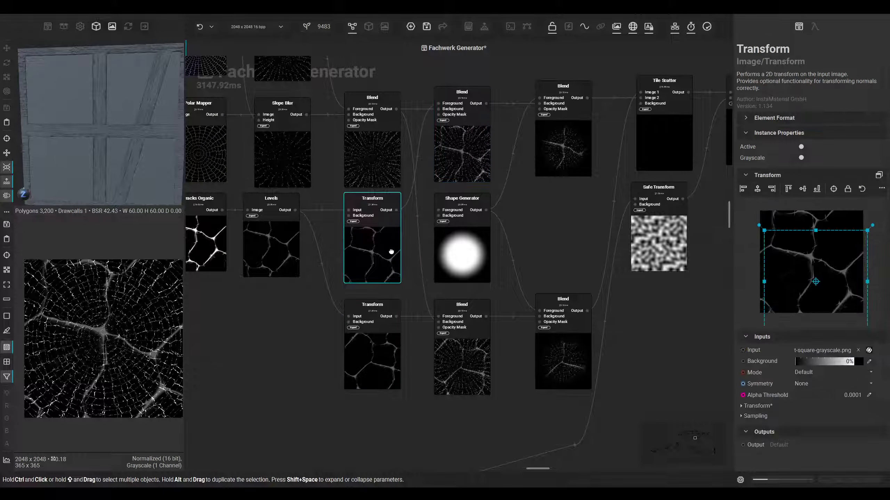
left_click(463, 359)
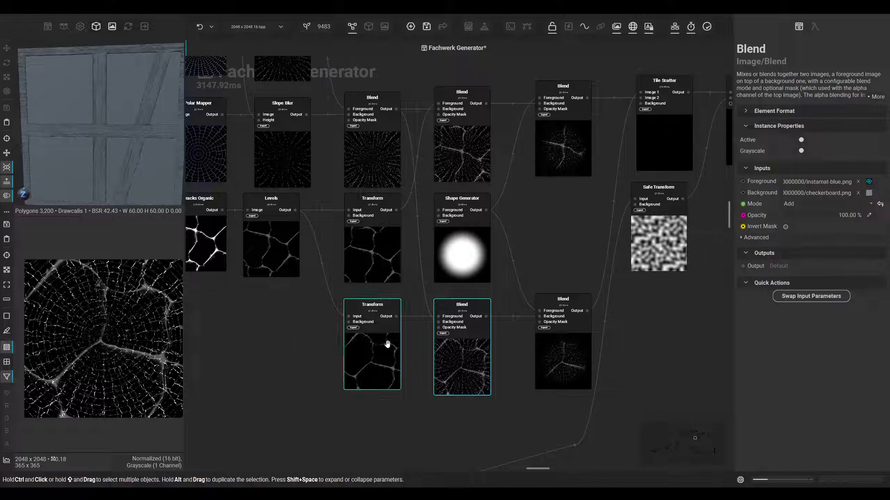
left_click(368, 352)
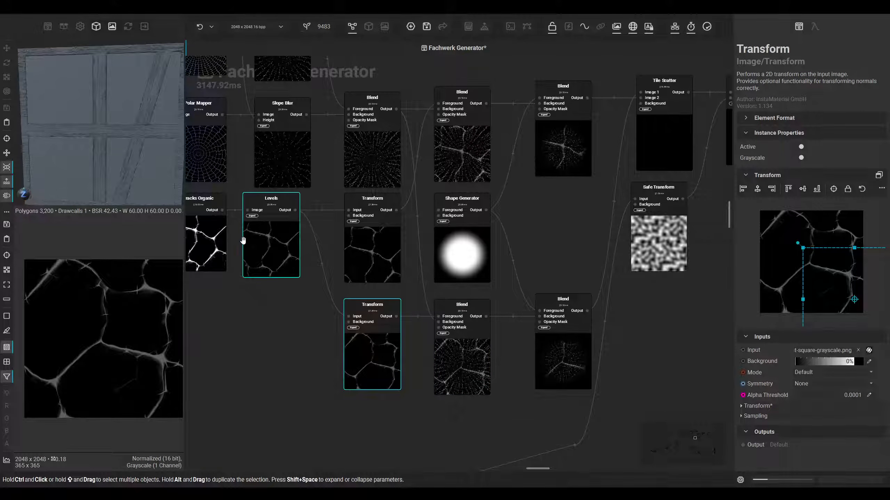
left_click(456, 361)
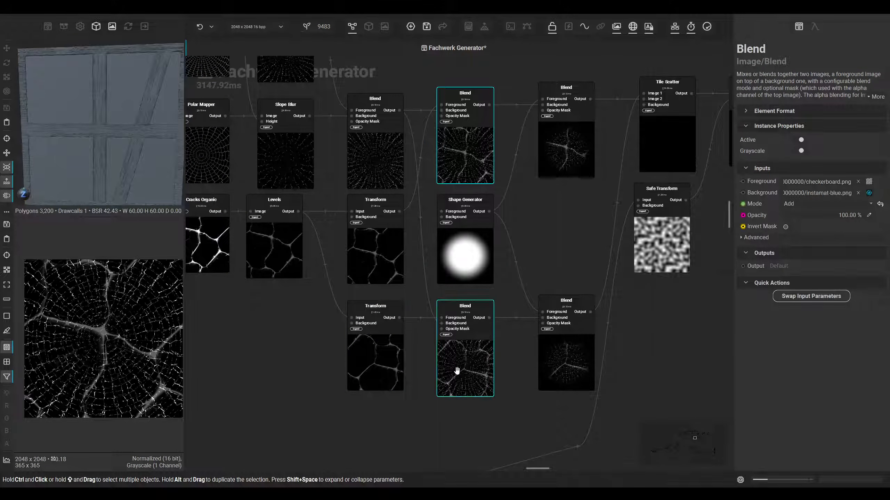
Compare both Multiply Blends that mask the knot patterns with the round Shape Generator gradient
middle_click_drag(497, 376, 347, 382)
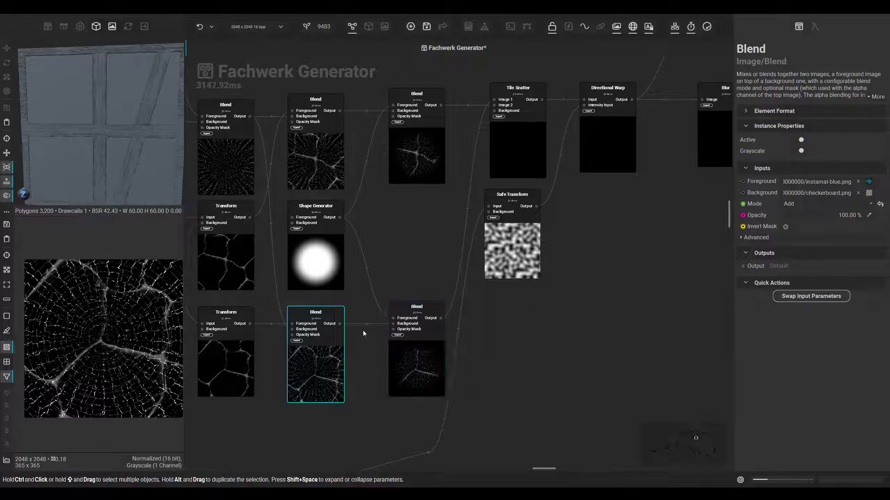
left_click(409, 344)
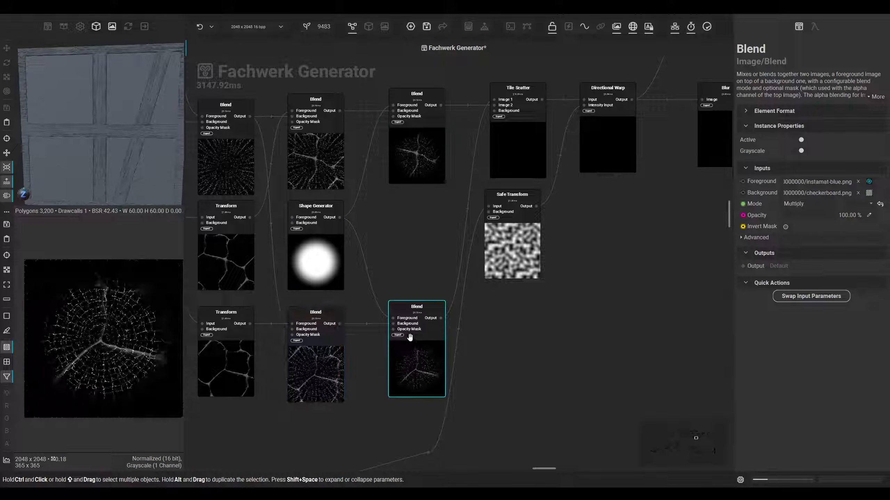
left_click(421, 159)
middle_click_drag(546, 333, 508, 363)
middle_click_drag(514, 317, 495, 353)
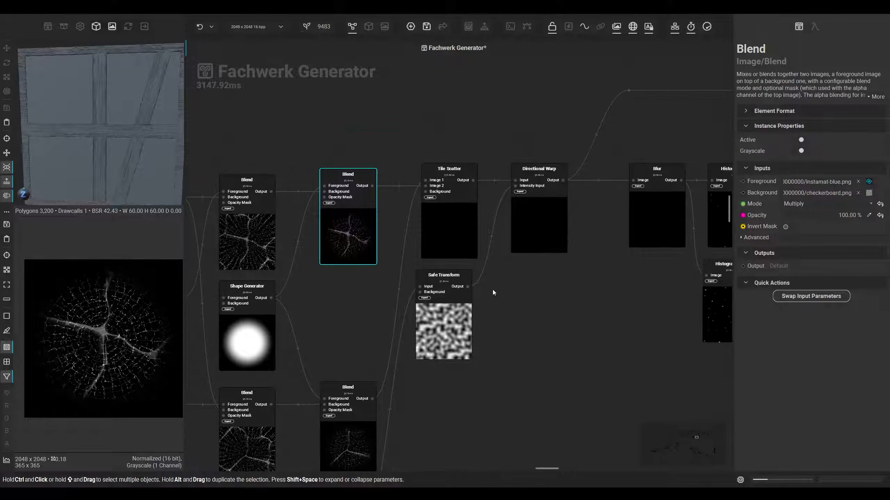
Examine the scattered knots from the Tile Scatter and their distortion by the Directional Warp and Safe Transform noise
left_click(454, 234)
scroll(96, 292, "up", 8)
scroll(75, 321, "up", 3)
scroll(123, 310, "down", 5)
middle_click_drag(523, 338, 405, 359)
left_click(406, 269)
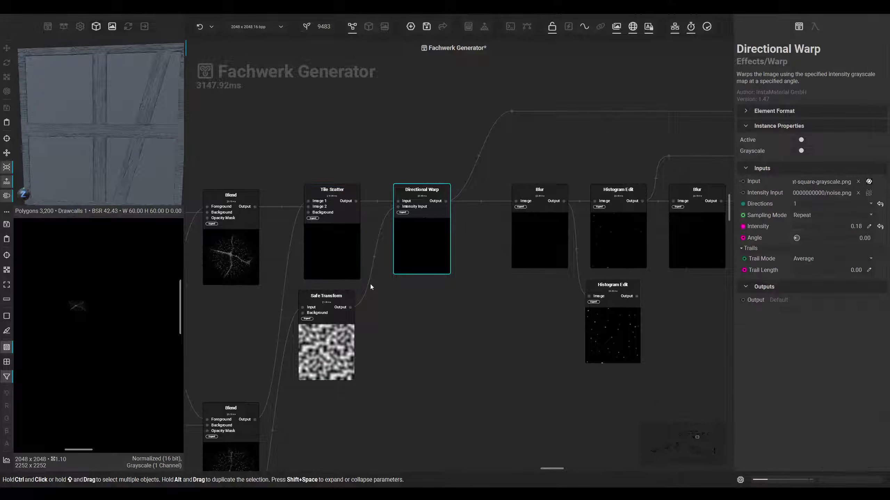
scroll(84, 308, "up", 2)
middle_click_drag(380, 332, 434, 318)
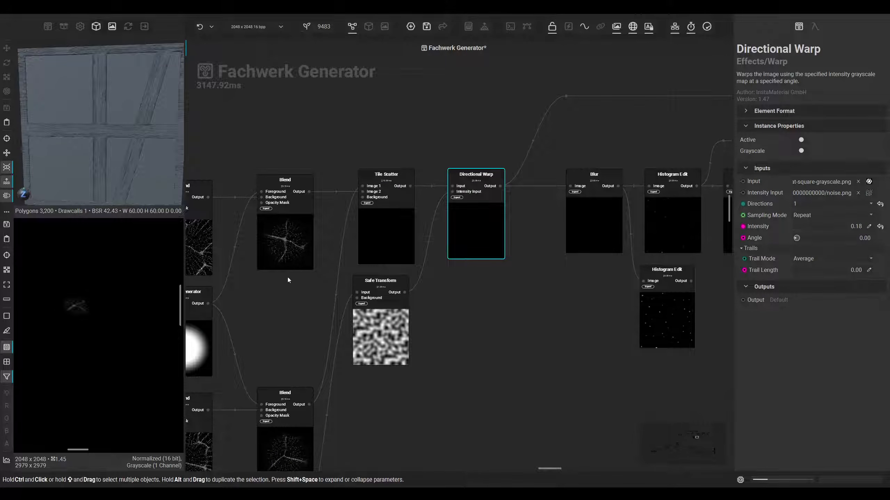
left_click_drag(390, 326, 395, 325)
scroll(101, 328, "down", 1)
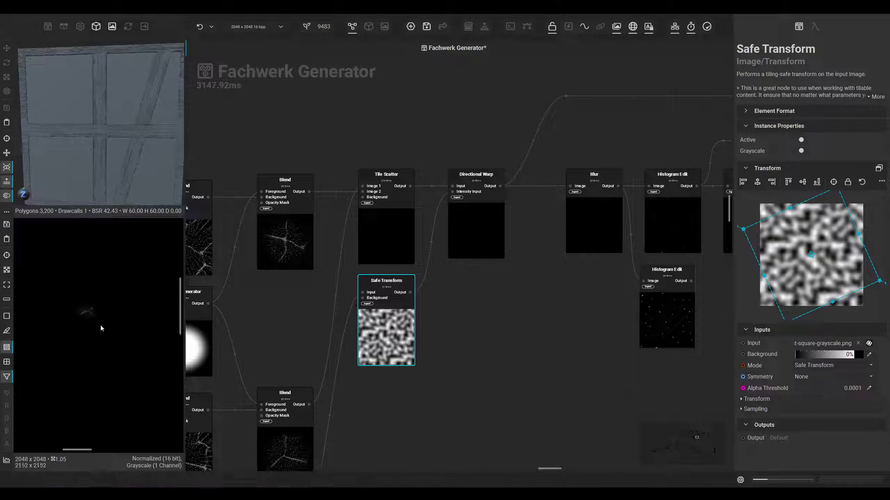
Review the Blur, Histogram Edit and Directional Blur nodes that turn the warped knots into soft masks
middle_click_drag(539, 293, 348, 335)
left_click_drag(399, 270, 382, 272)
middle_click_drag(350, 353, 251, 352)
middle_click_drag(510, 322, 463, 377)
scroll(463, 377, "down", 3)
scroll(308, 358, "up", 6)
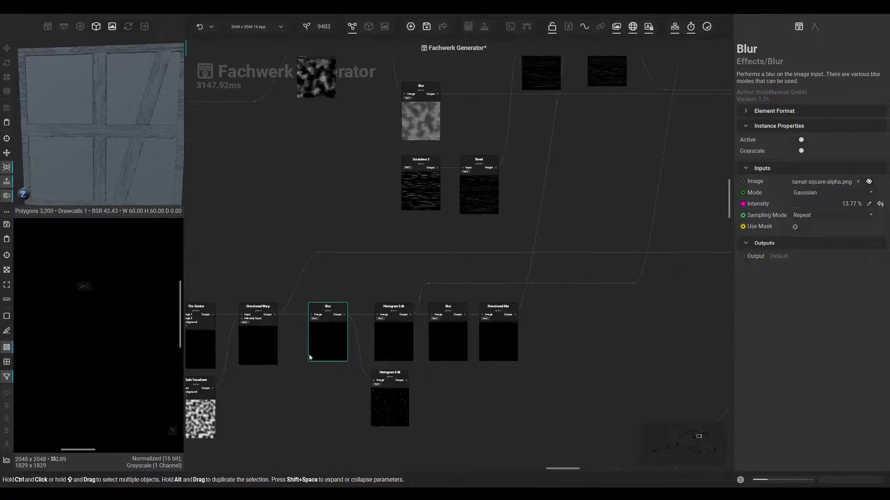
middle_click_drag(384, 329, 379, 333)
middle_click_drag(424, 216, 419, 284)
scroll(420, 284, "down", 4)
middle_click_drag(420, 284, 447, 254)
scroll(368, 312, "up", 2)
scroll(95, 291, "up", 3)
left_click(443, 320)
scroll(107, 294, "down", 3)
scroll(400, 217, "down", 3)
middle_click_drag(400, 217, 349, 316)
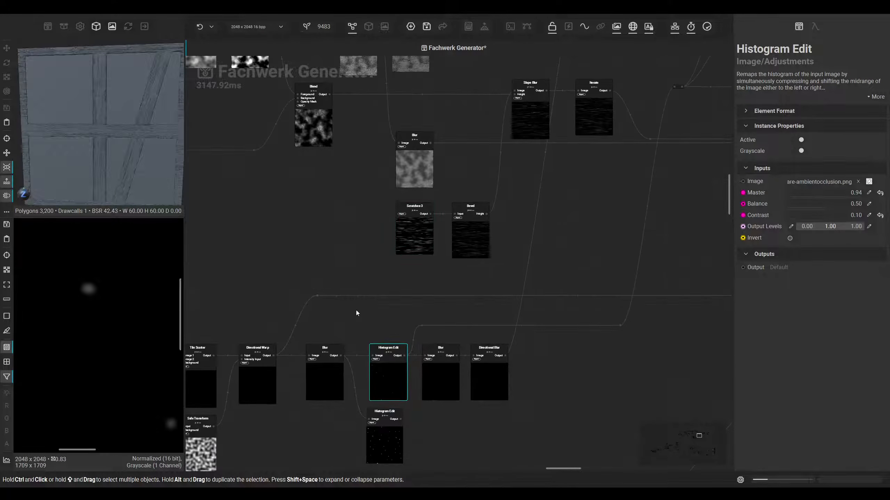
Set the Intensity of the Warp node that bends the wood grain around the knots to 0.65
middle_click_drag(441, 239, 385, 351)
middle_click_drag(448, 176, 420, 254)
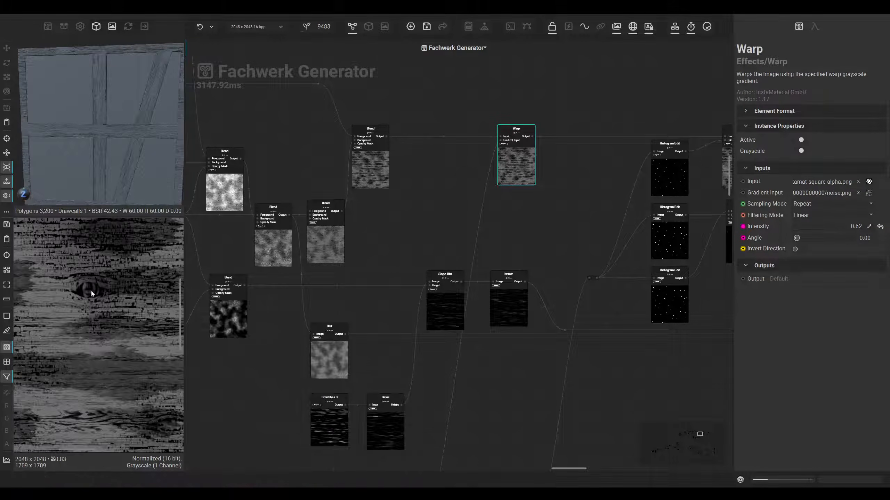
left_click_drag(818, 228, 777, 227)
mouse_move(834, 231)
left_mouse_down()
mouse_move(865, 236)
mouse_move(800, 236)
mouse_move(859, 238)
mouse_move(819, 239)
mouse_move(850, 237)
mouse_move(839, 237)
left_mouse_up()
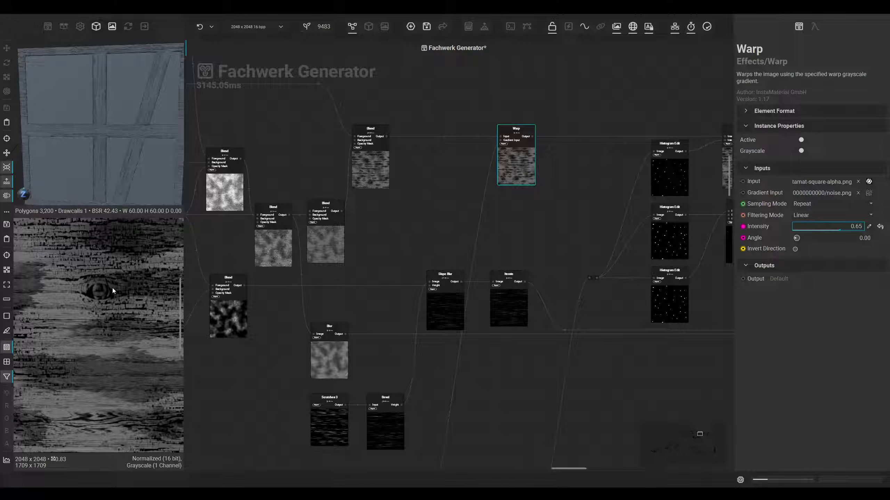
Examine the Histogram Edit mask feeding the Mask Blur and trace it back to the Histogram Edit in the knot chain
middle_click_drag(435, 208, 228, 207)
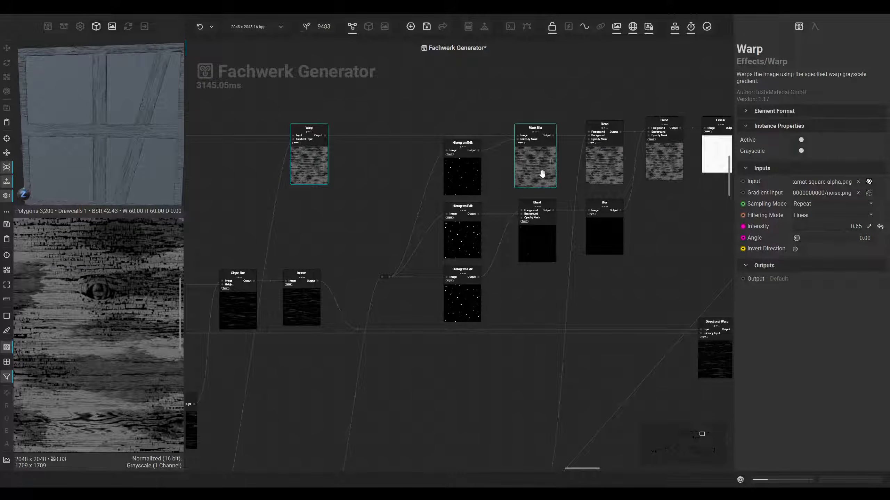
middle_click_drag(486, 175, 407, 175)
left_click(385, 174)
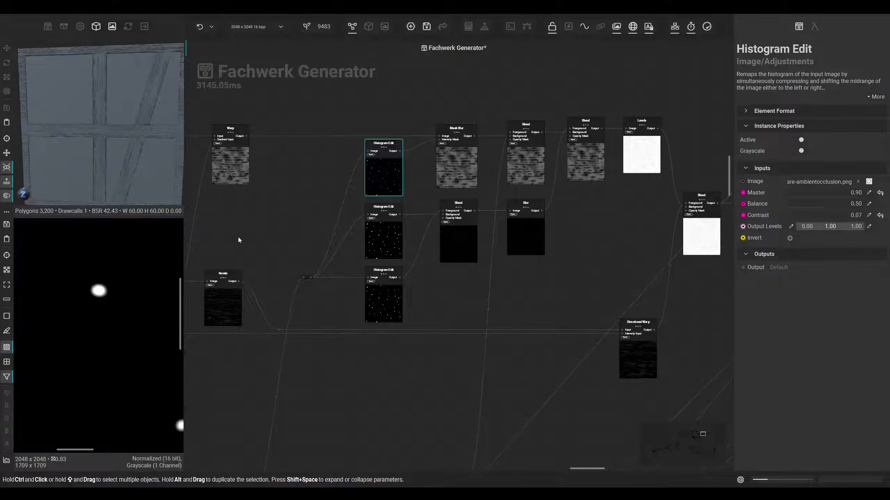
scroll(320, 241, "down", 10)
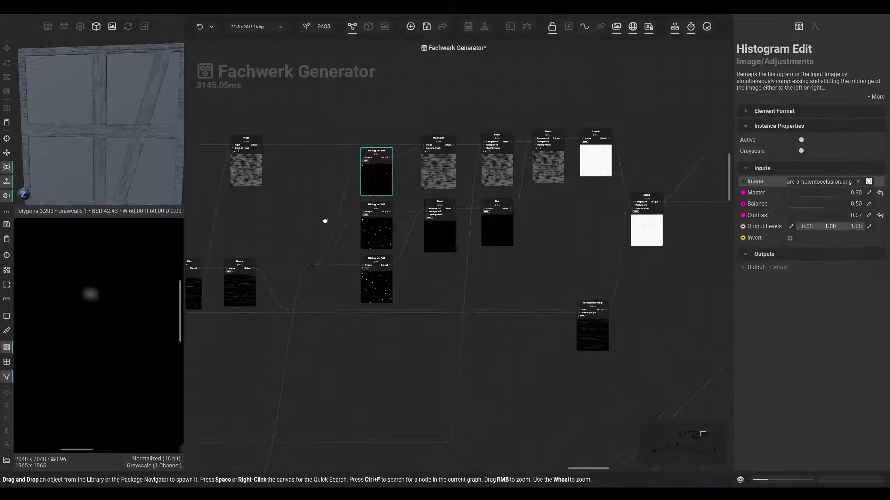
left_click(352, 319)
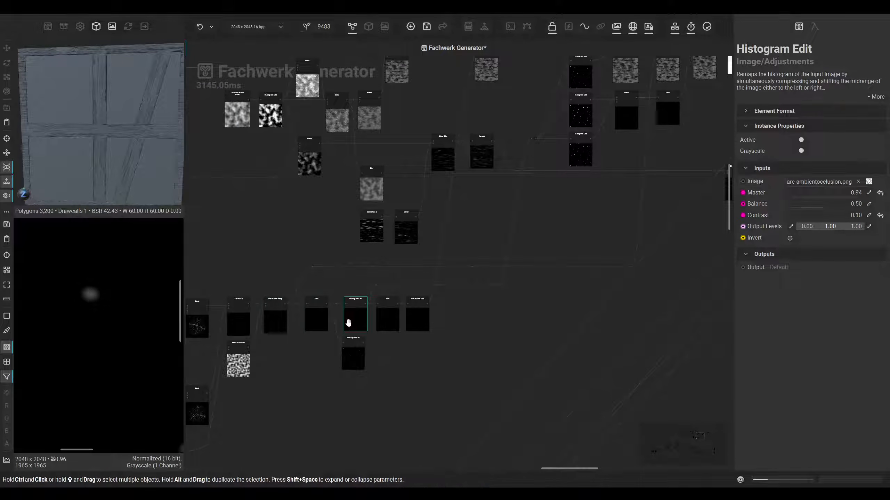
Examine the Mask Blur node's output up close around the wood knot
scroll(353, 319, "up", 5)
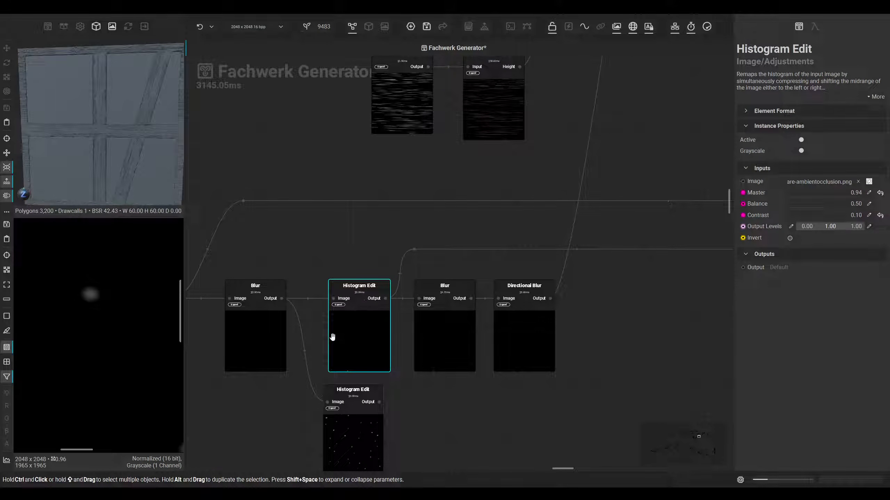
middle_click_drag(328, 348, 356, 341)
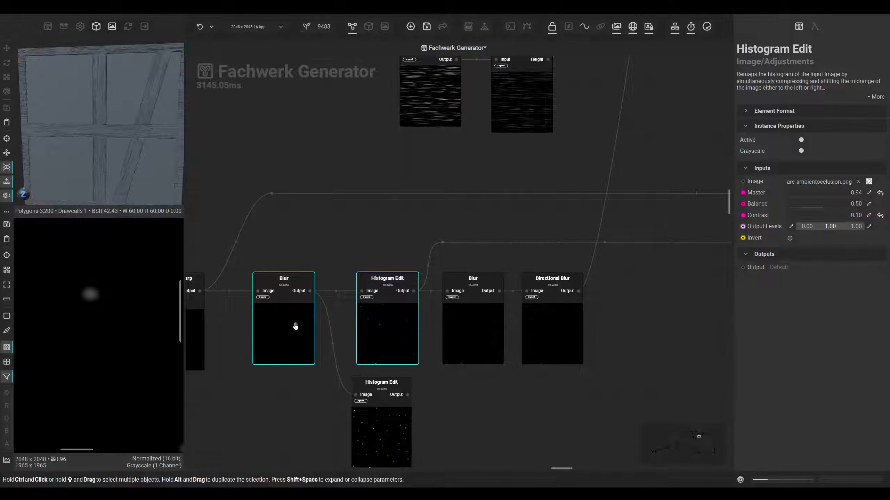
scroll(300, 327, "down", 1)
scroll(560, 273, "down", 2)
middle_click_drag(572, 276, 374, 363)
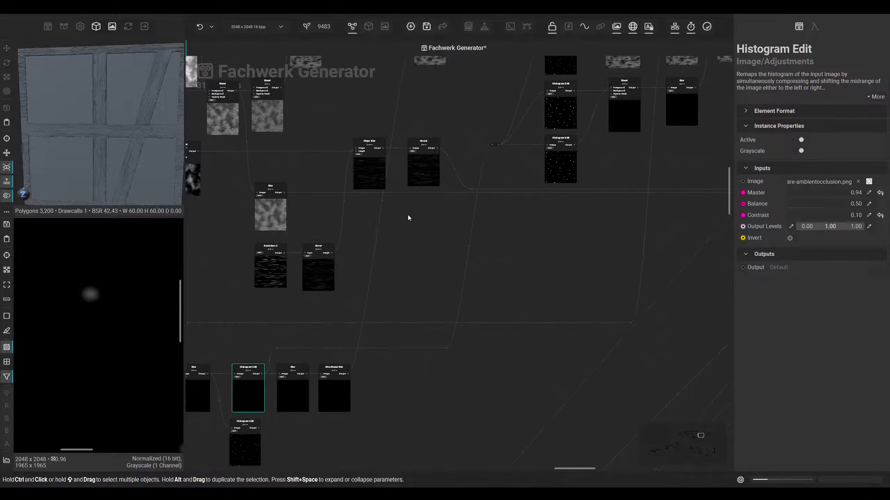
middle_click_drag(407, 223, 384, 397)
left_click(415, 229)
middle_click_drag(426, 259, 284, 293)
left_click(446, 263)
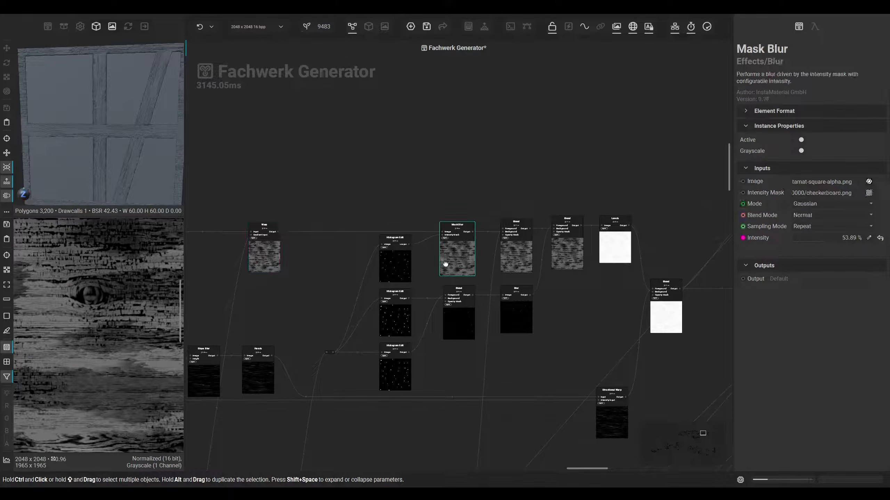
scroll(93, 301, "up", 5)
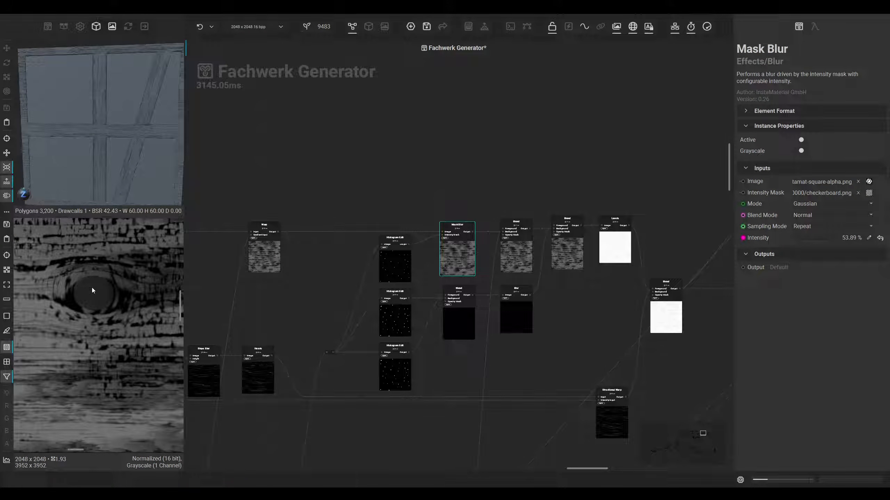
Set the opacity of the Subtract Blend node directly after the Mask Blur to 95.24 %
middle_click_drag(444, 319, 382, 306)
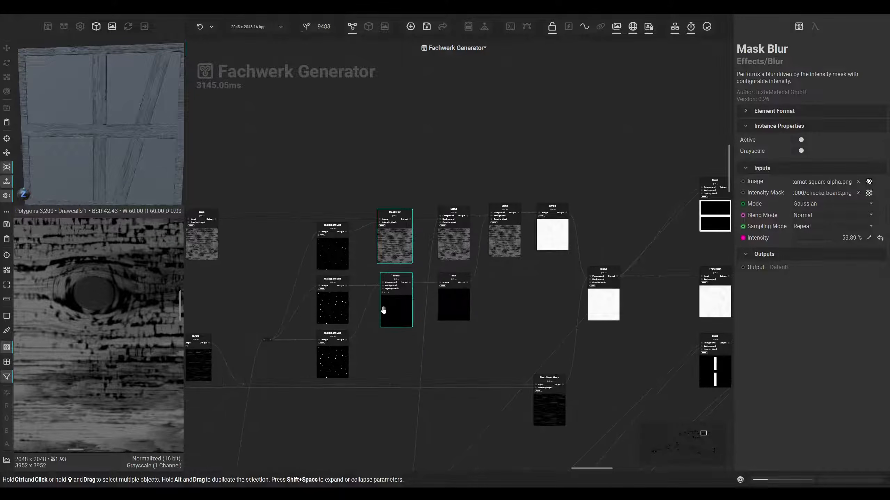
left_click(458, 242)
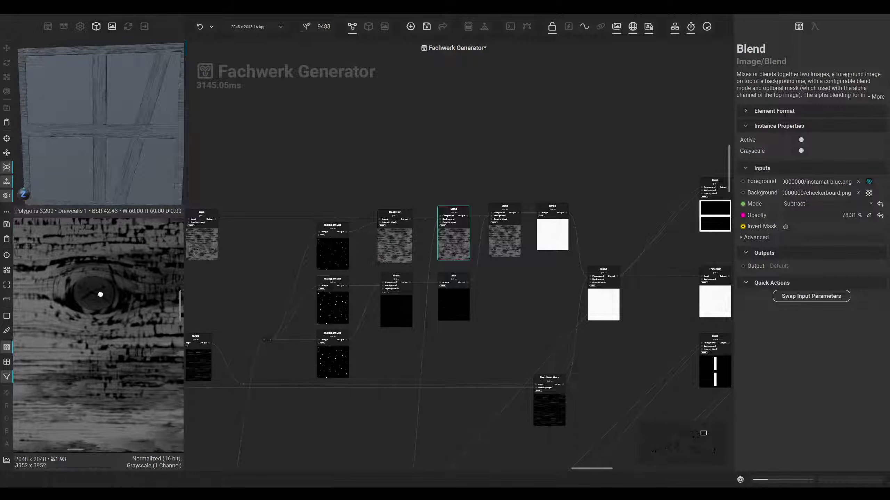
scroll(99, 297, "up", 3)
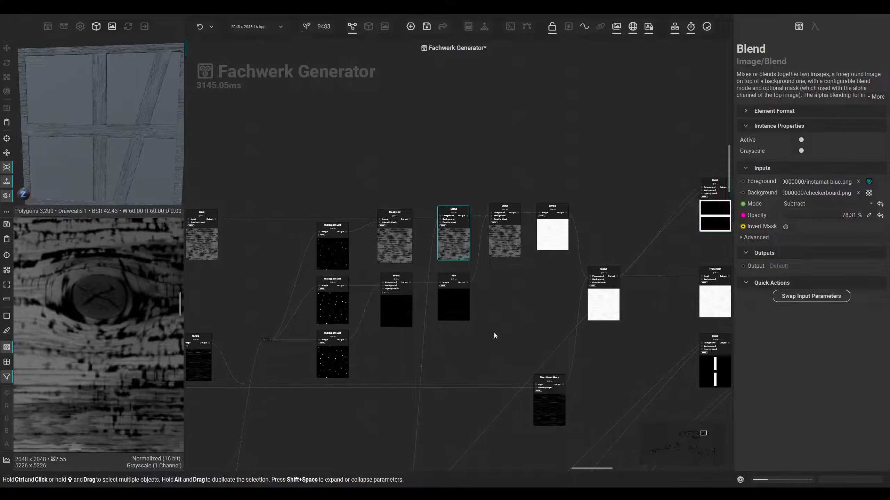
scroll(120, 139, "up", 3)
scroll(119, 139, "up", 3)
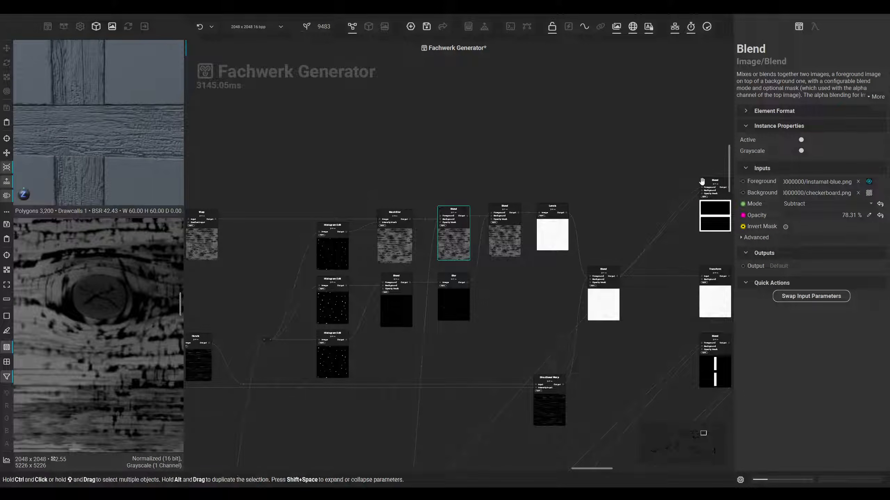
left_click_drag(851, 217, 872, 215)
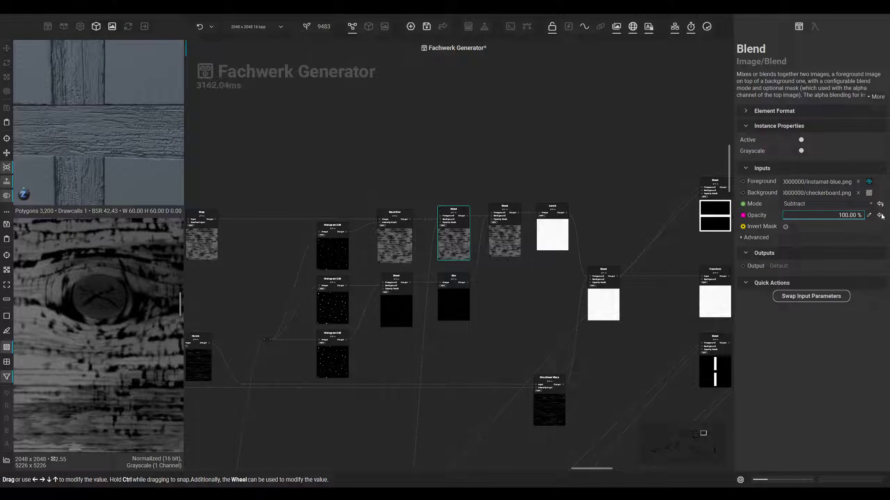
left_click_drag(804, 216, 878, 218)
left_click_drag(861, 220, 863, 219)
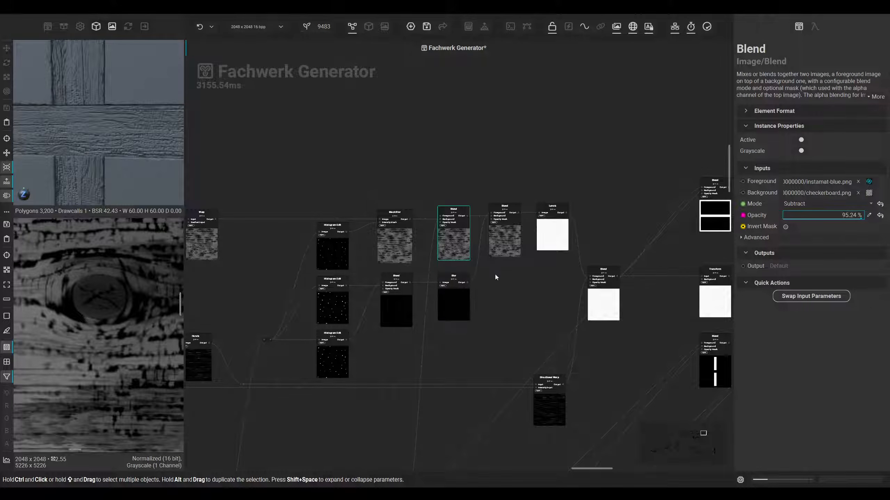
Examine the second Subtract Blend and the Histogram Edit nodes that supply the knot masks
middle_click_drag(506, 282, 504, 270)
left_click(508, 236)
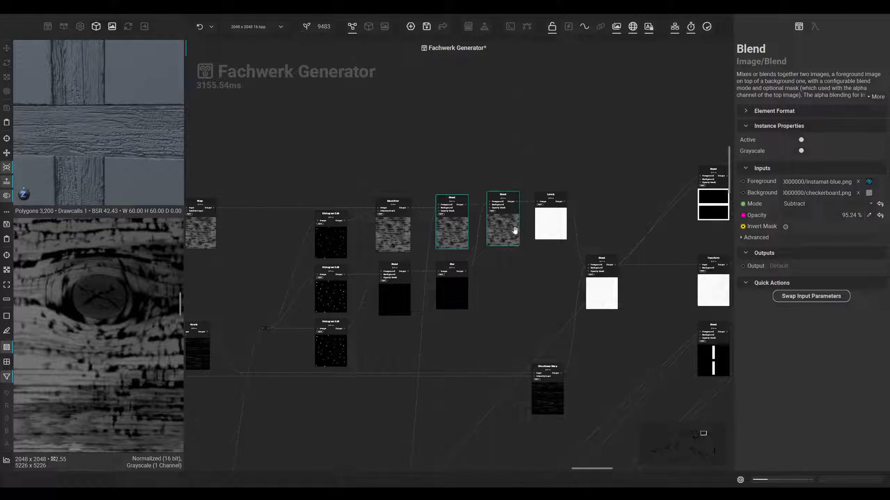
middle_click_drag(476, 267, 451, 288)
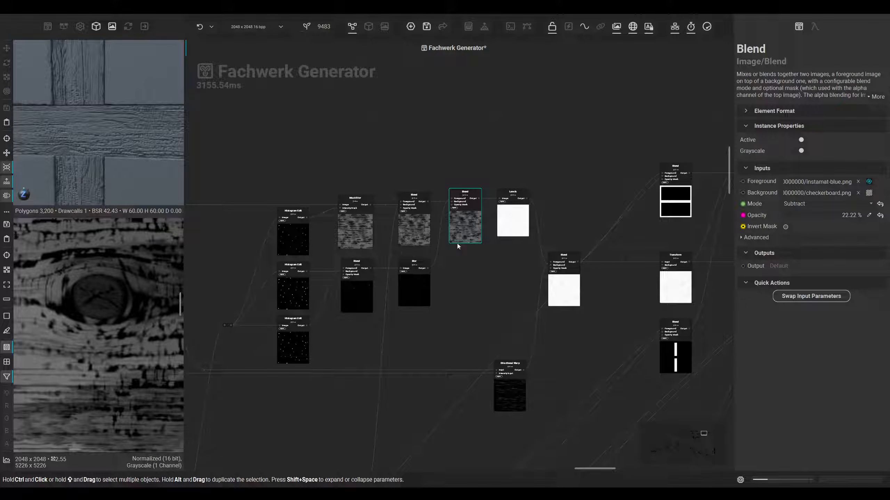
scroll(470, 224, "up", 2)
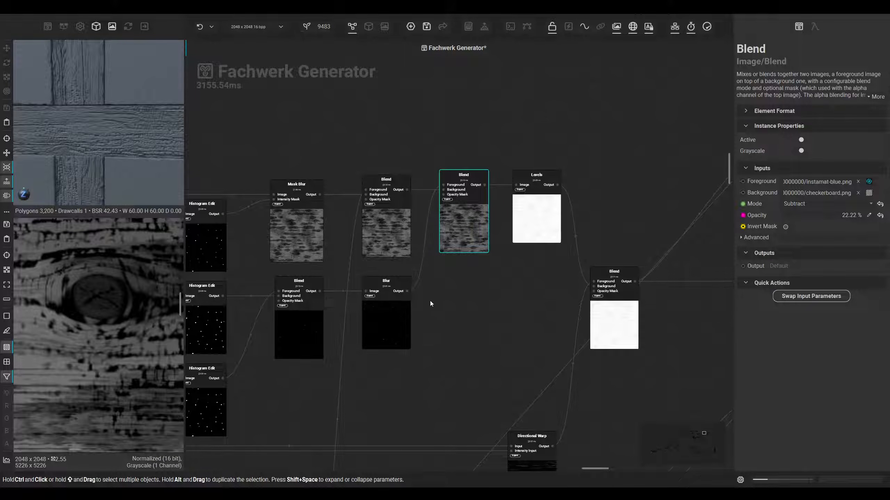
middle_click_drag(284, 346, 389, 309)
left_click(309, 302)
middle_click_drag(298, 357, 320, 345)
middle_click_drag(313, 289, 330, 284)
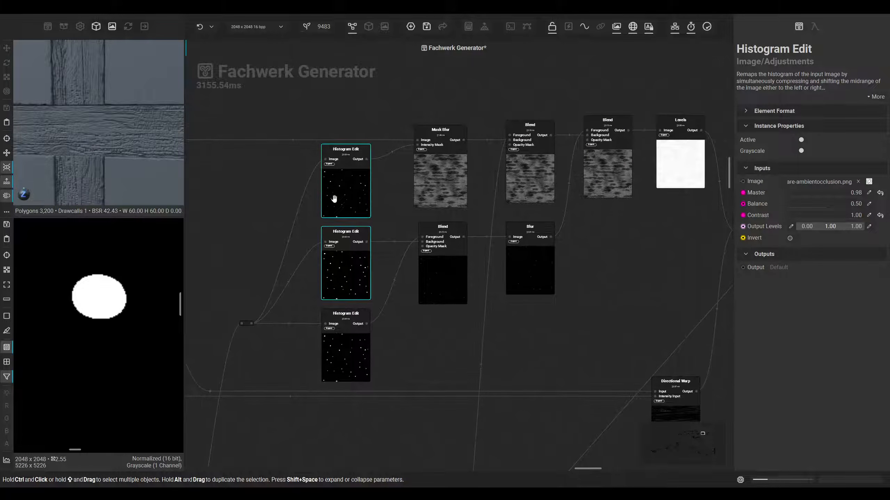
left_click(326, 161)
middle_click_drag(260, 276, 328, 210)
Trace the knot masks back to their source nodes, and examine the blurred ring mask
scroll(328, 209, "down", 3)
middle_click_drag(305, 367, 458, 220)
middle_click_drag(397, 310, 414, 314)
scroll(302, 294, "up", 3)
middle_click_drag(303, 294, 391, 307)
left_click(390, 307)
middle_click_drag(498, 224, 357, 365)
middle_click_drag(613, 108, 445, 322)
middle_click_drag(526, 182, 321, 265)
left_click(530, 255)
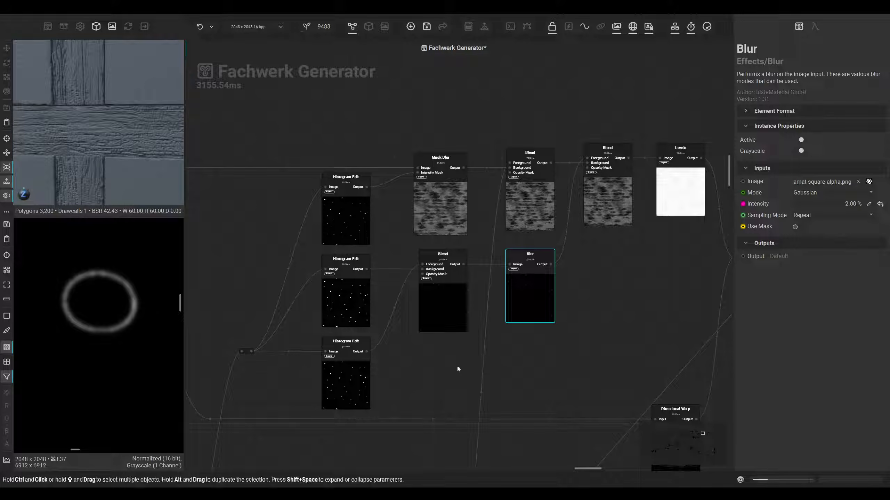
middle_click_drag(562, 343, 461, 359)
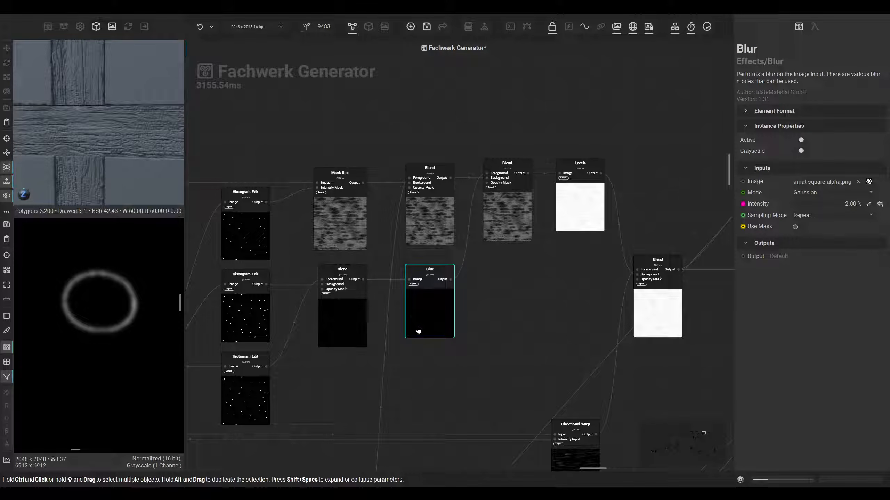
Compare the knot detail in the second Subtract Blend's output with the output of the Levels node
left_click(523, 230)
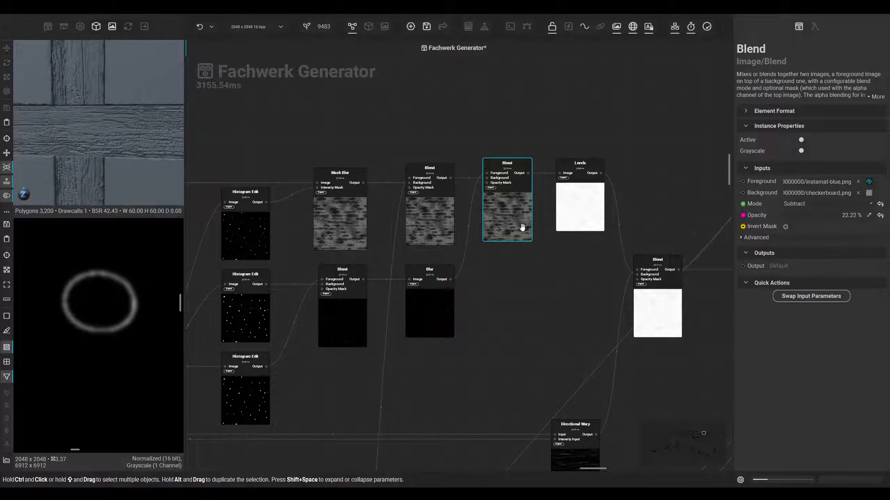
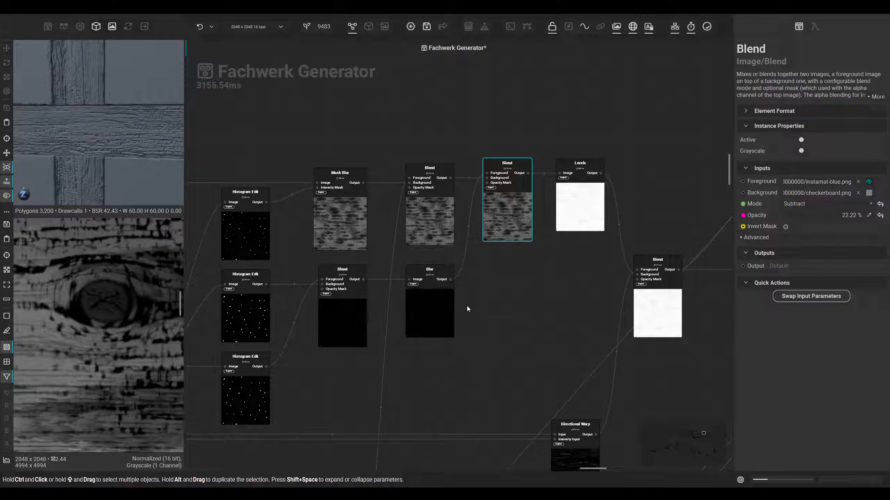
middle_click_drag(500, 316, 435, 338)
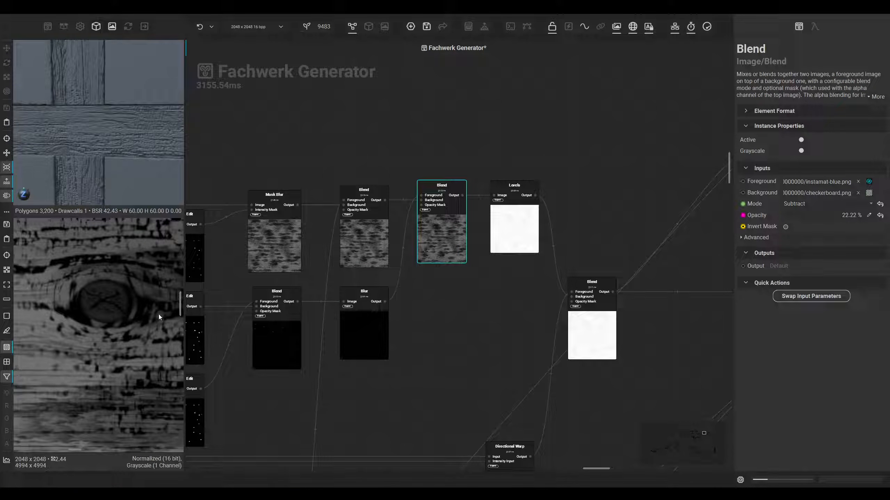
middle_click_drag(441, 324, 398, 339)
left_click(463, 254)
left_click(421, 256)
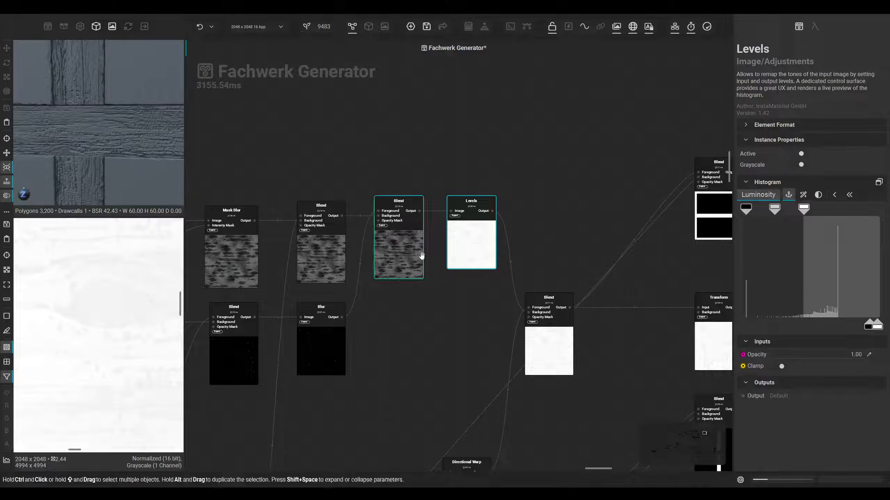
scroll(136, 316, "down", 4)
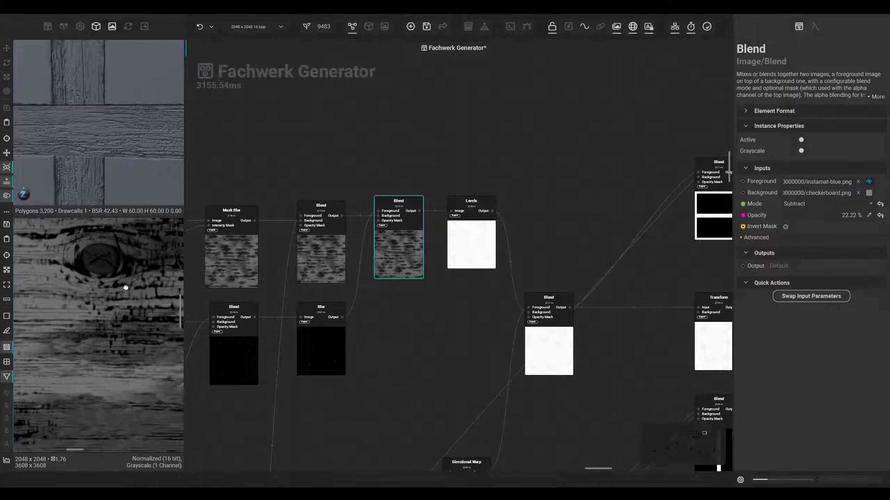
scroll(126, 316, "down", 1)
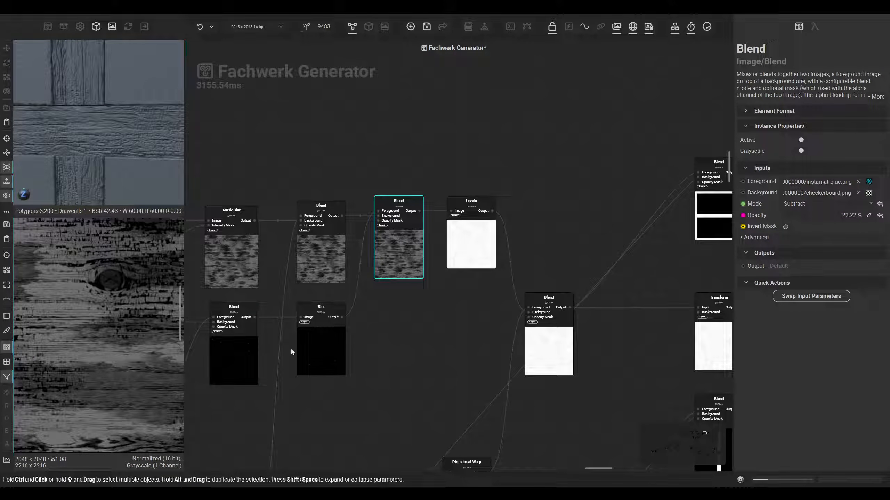
middle_click_drag(394, 321, 439, 301)
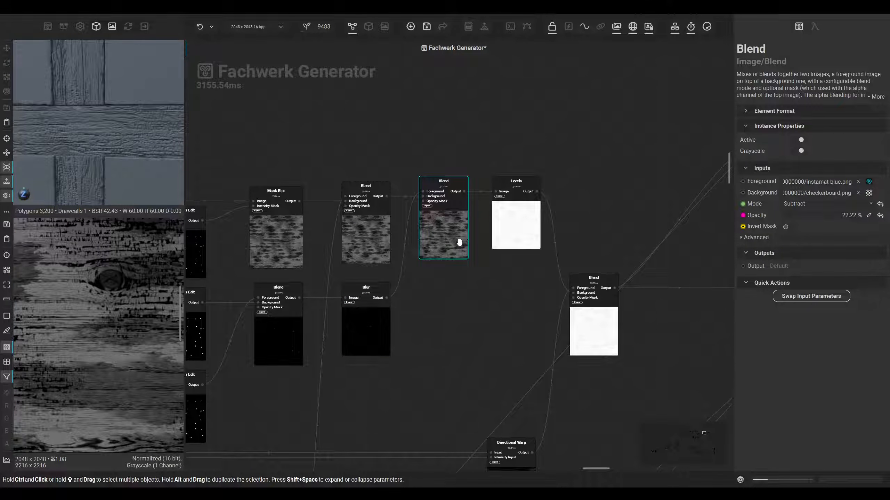
scroll(130, 300, "up", 2)
middle_click_drag(532, 236, 543, 244)
left_click(543, 244)
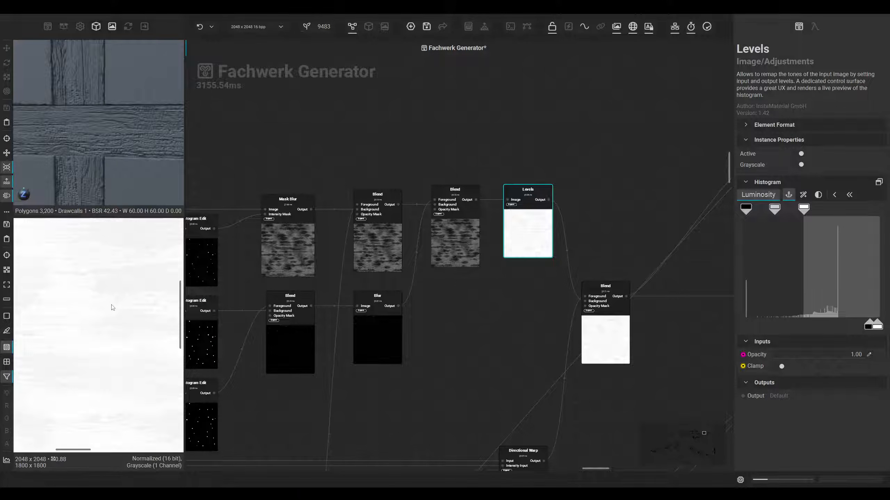
left_click(439, 247)
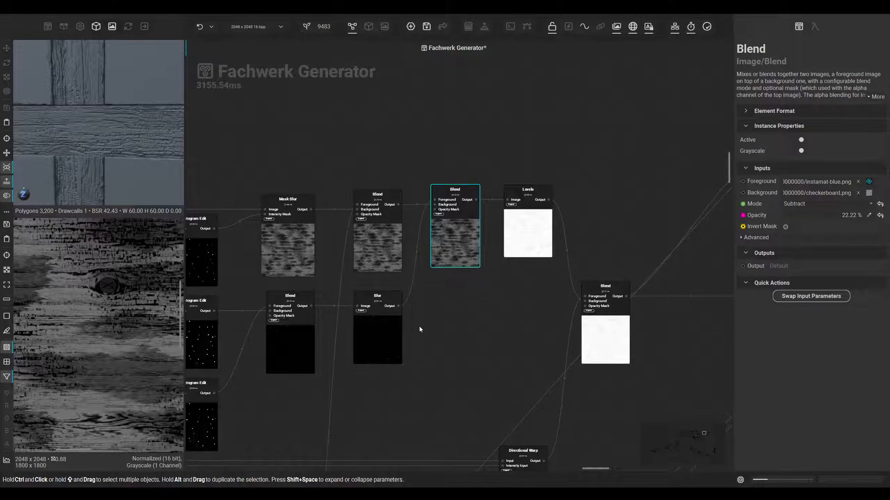
Review the graph back to its early stripe and noise nodes, and examine the Warp node's settings
middle_click_drag(419, 328, 514, 330)
middle_click_drag(282, 224, 459, 230)
scroll(435, 249, "down", 3)
scroll(358, 296, "down", 1)
middle_click_drag(323, 321, 419, 262)
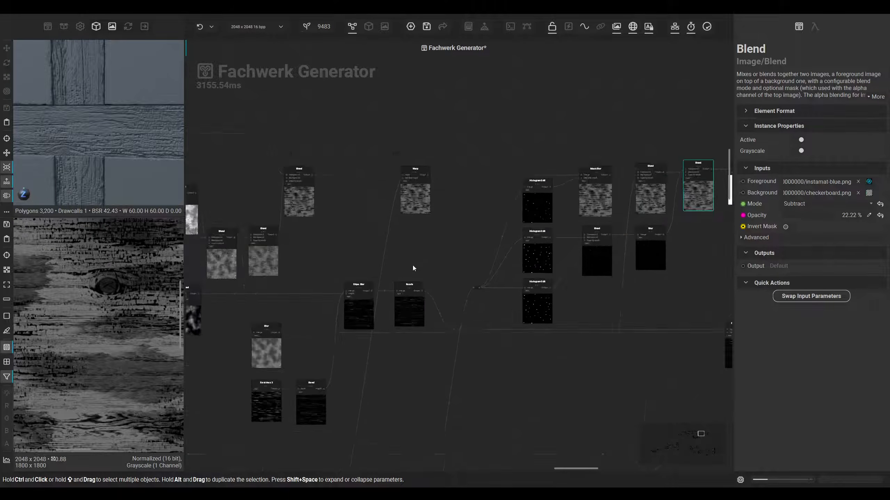
scroll(418, 261, "down", 1)
middle_click_drag(351, 279, 564, 267)
middle_click_drag(375, 332, 596, 328)
middle_click_drag(433, 338, 590, 340)
scroll(541, 346, "down", 1)
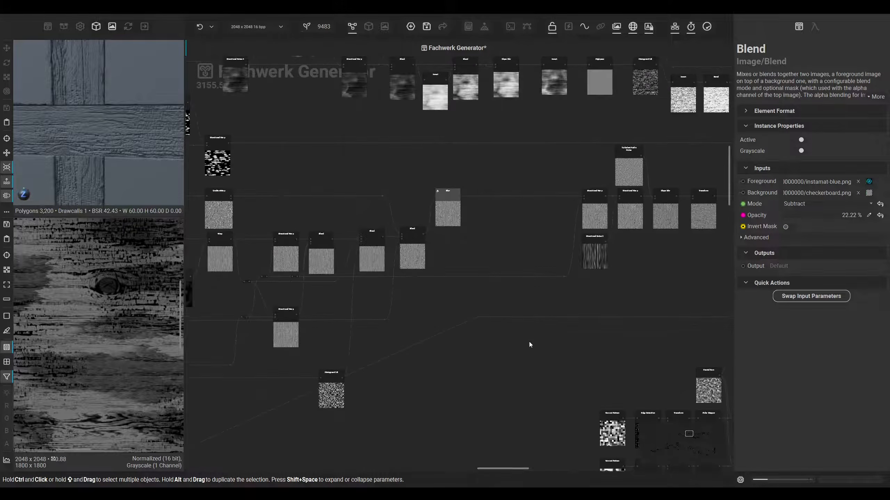
scroll(593, 341, "down", 1)
scroll(518, 360, "down", 1)
scroll(499, 355, "down", 1)
scroll(590, 324, "up", 1)
scroll(461, 283, "up", 1)
scroll(438, 277, "up", 1)
scroll(416, 269, "up", 1)
middle_click_drag(416, 270, 384, 267)
left_click(384, 267)
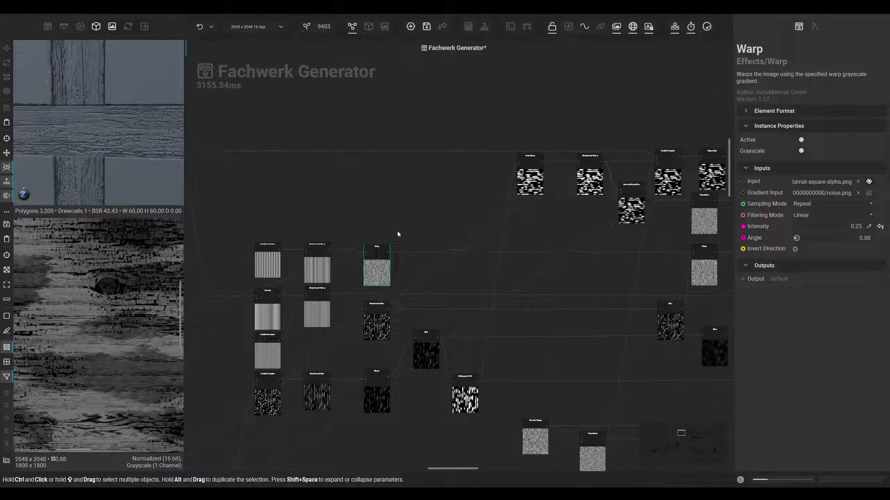
left_click_drag(372, 265, 378, 269)
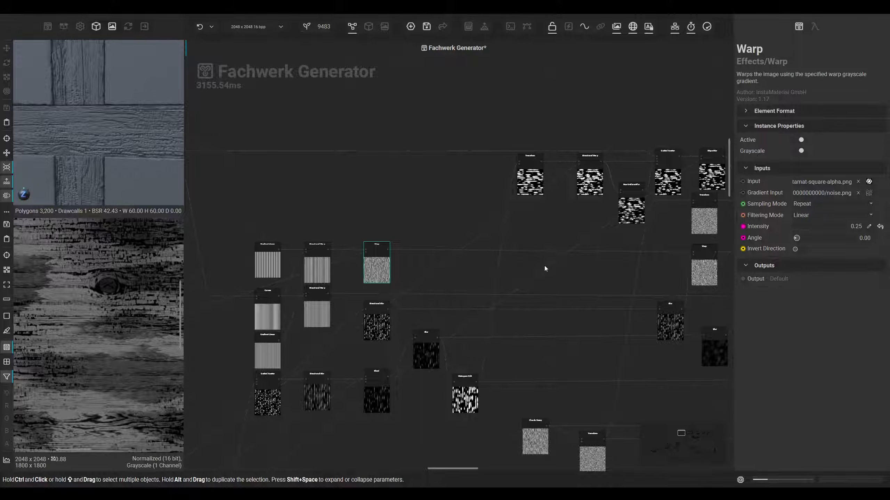
Review the wood grain blending nodes downstream, and show the 3D preview in the main work area to examine the timber beams
middle_click_drag(536, 267, 237, 302)
middle_click_drag(389, 280, 45, 324)
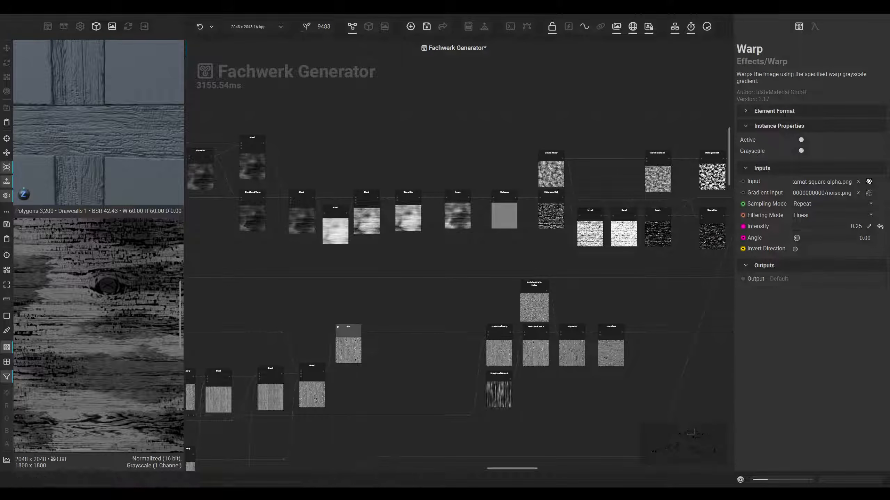
middle_click_drag(448, 288, 281, 308)
middle_click_drag(672, 263, 446, 286)
scroll(467, 311, "up", 4)
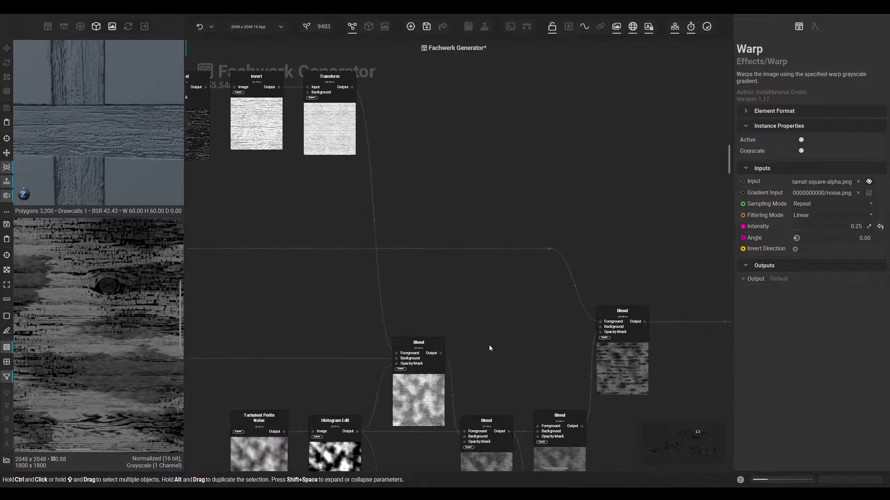
middle_click_drag(482, 242, 563, 318)
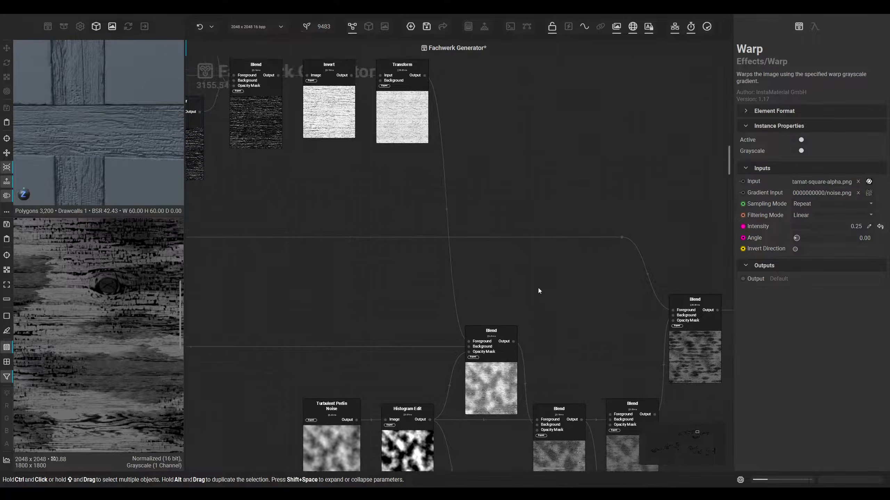
left_click(368, 27)
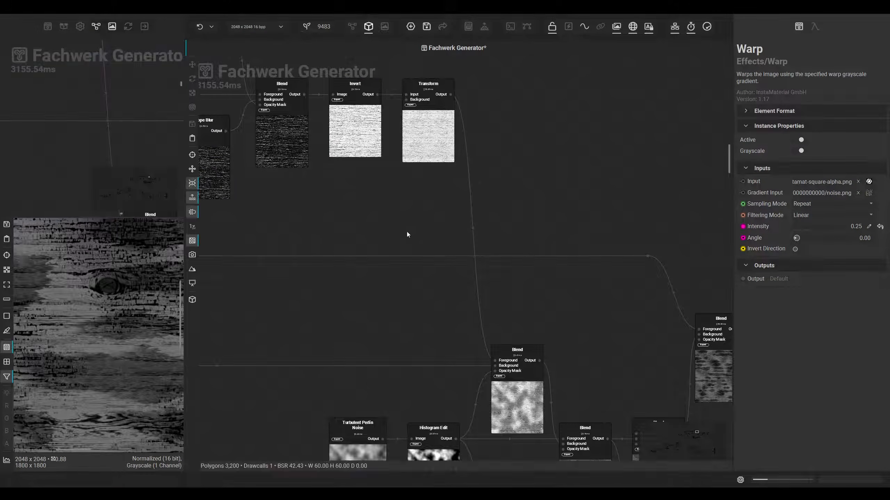
middle_click_drag(423, 244, 382, 284)
middle_click_drag(513, 186, 484, 236)
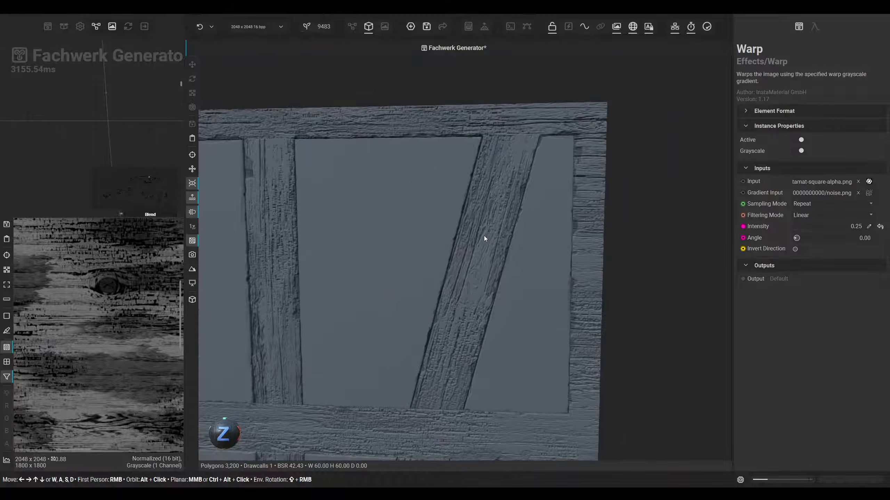
Examine the wood grain on the timber beams in the 3D preview, and return the node graph to the main work area
middle_click_drag(380, 230, 412, 224)
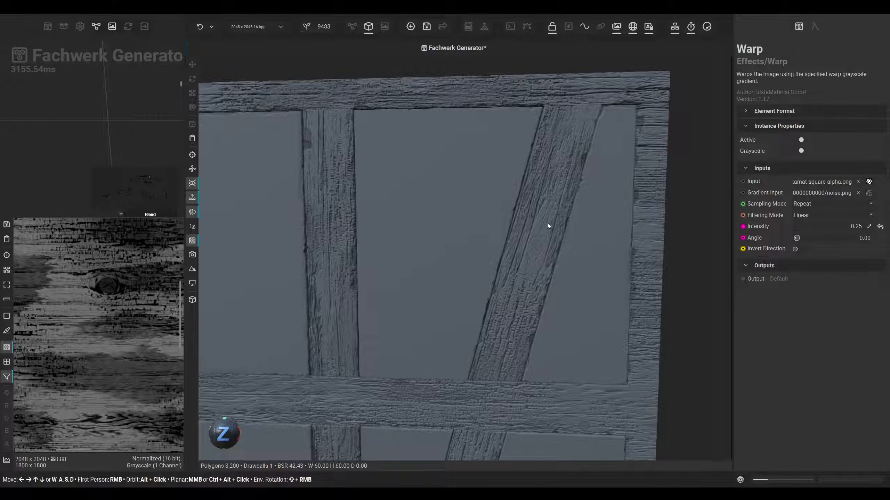
scroll(533, 256, "up", 3)
scroll(515, 268, "down", 5)
scroll(592, 288, "up", 2)
scroll(592, 289, "up", 2)
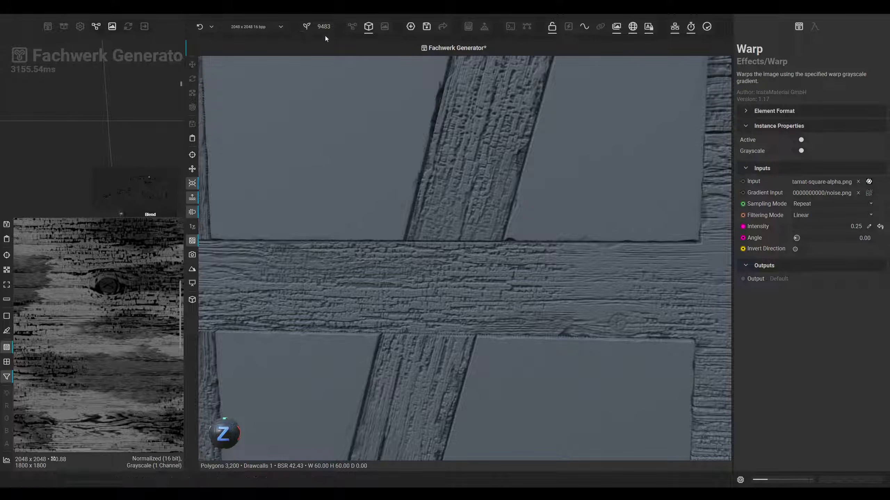
left_click(351, 31)
scroll(560, 290, "up", 2)
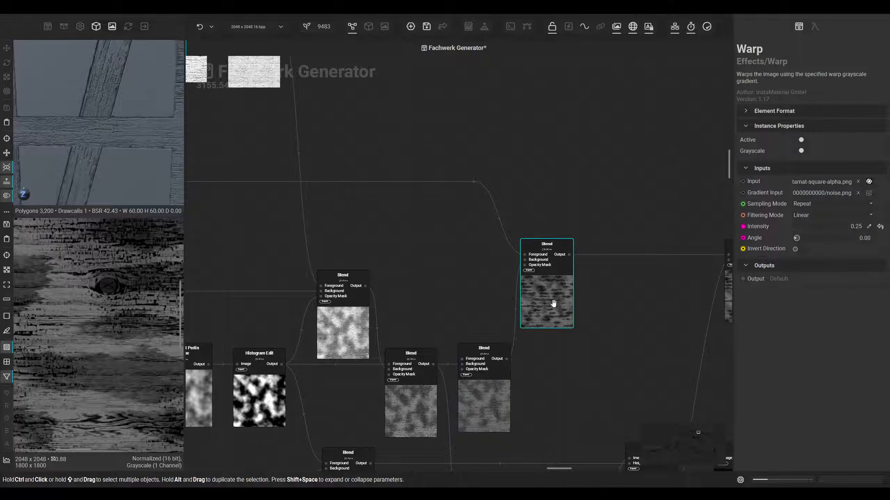
Review the graph from the Subtract Blend node downstream to the Levels node and the beam layout masks
left_click(560, 317)
scroll(560, 316, "down", 3)
middle_click_drag(560, 303, 421, 254)
middle_click_drag(469, 311, 435, 246)
middle_click_drag(617, 256, 448, 278)
scroll(506, 329, "down", 3)
middle_click_drag(507, 334, 515, 287)
middle_click_drag(421, 318, 225, 325)
scroll(460, 254, "up", 3)
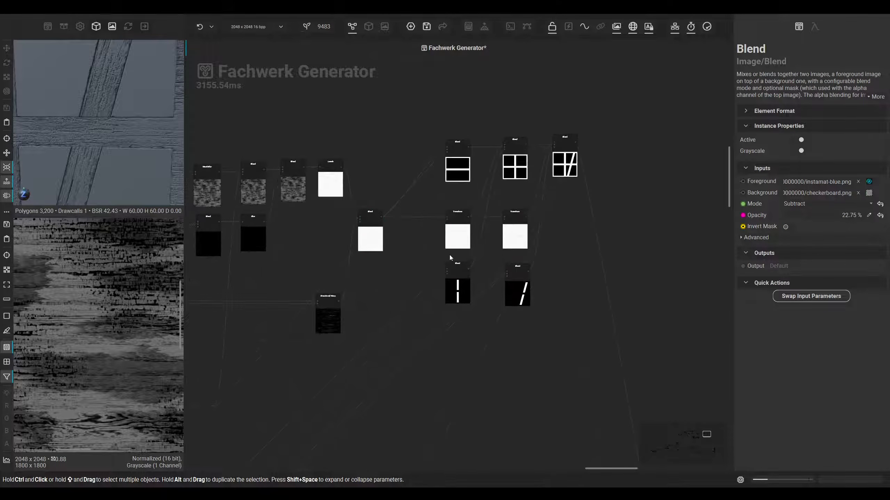
scroll(378, 256, "up", 2)
scroll(377, 256, "up", 1)
mouse_move(381, 241)
left_mouse_down()
mouse_move(352, 240)
mouse_move(381, 242)
left_mouse_up()
Go back to the knot mask nodes and view the output of the Histogram Edit node below their row
scroll(371, 264, "down", 1)
scroll(370, 264, "down", 3)
middle_click_drag(388, 285, 414, 302)
middle_click_drag(304, 422, 534, 299)
middle_click_drag(344, 410, 512, 331)
double_click(389, 302)
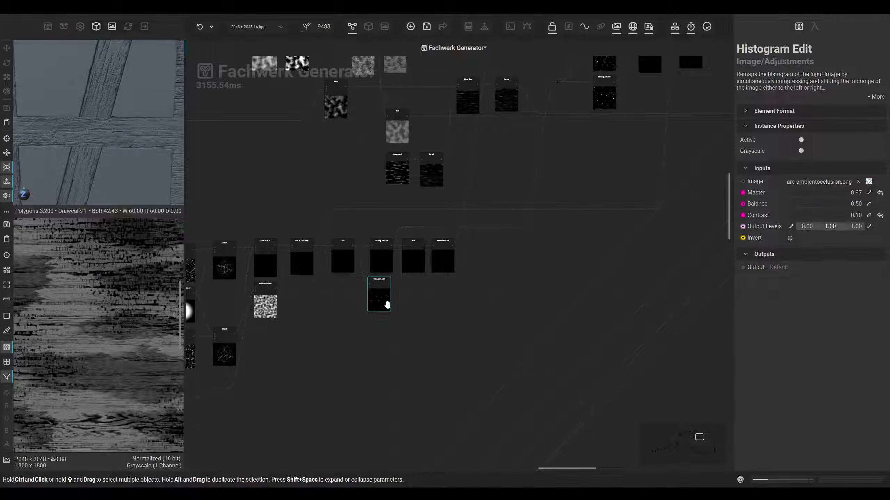
scroll(378, 317, "up", 4)
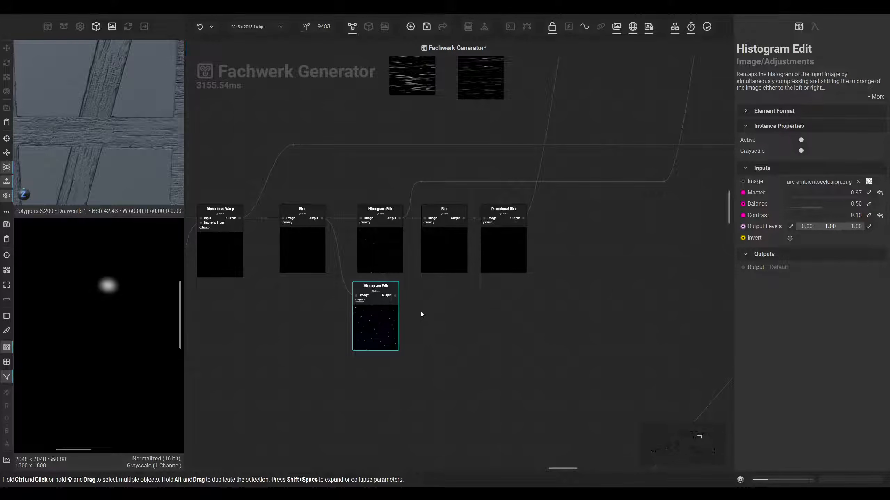
Follow the knot masks to the three stacked Histogram Edit nodes, and examine the diagonal beam in the 3D preview
middle_click_drag(433, 308, 414, 367)
middle_click_drag(420, 232, 371, 295)
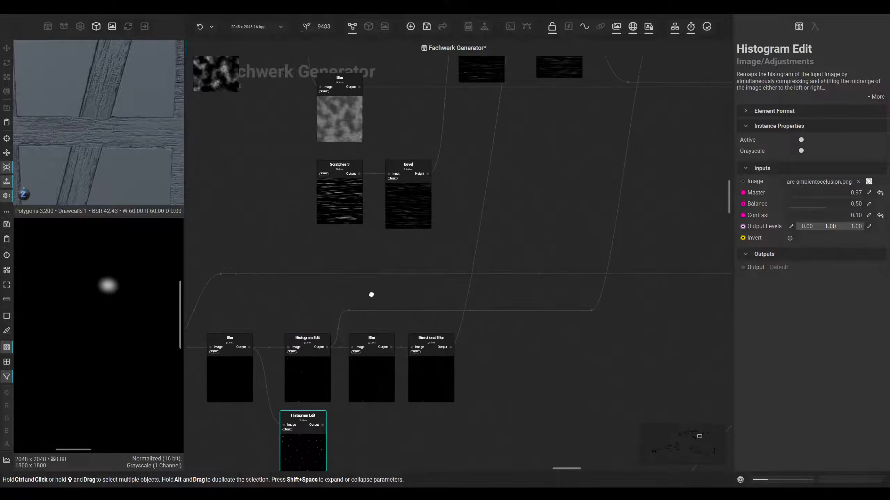
middle_click_drag(509, 205, 398, 349)
middle_click_drag(454, 317, 343, 418)
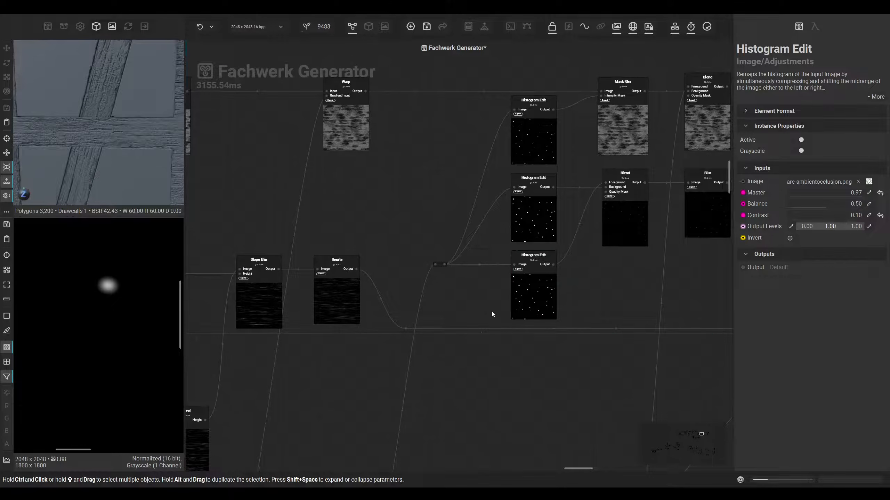
scroll(480, 312, "down", 4)
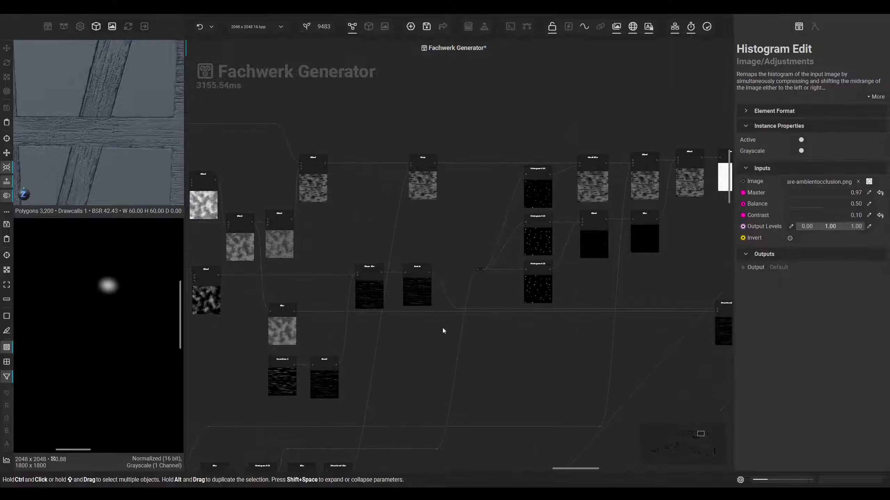
middle_click_drag(164, 148, 120, 172)
middle_click_drag(108, 130, 123, 163)
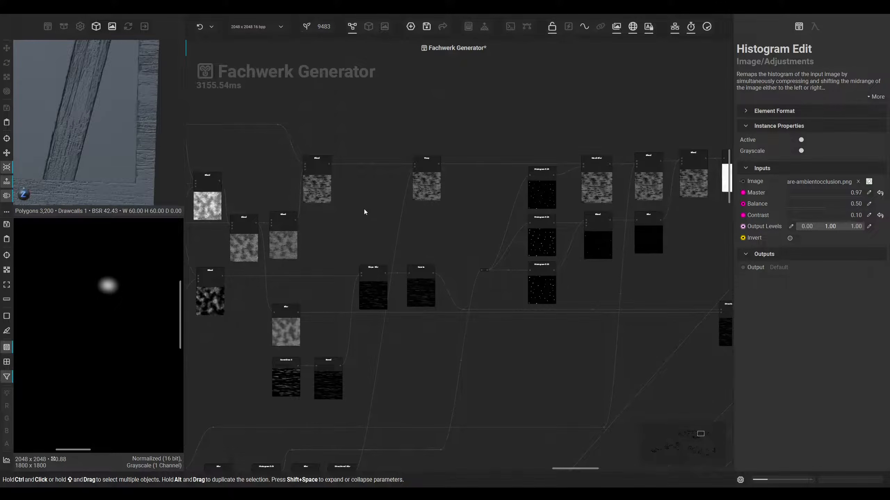
Select all the wood grain and knot nodes and extract them as a new graph network named Wood Grain2
scroll(364, 210, "down", 3)
scroll(497, 242, "down", 2)
left_click_drag(522, 164, 645, 166)
scroll(595, 160, "down", 3)
middle_click_drag(548, 149, 644, 158)
middle_click_drag(481, 125, 620, 133)
left_click_drag(264, 142, 642, 366)
scroll(500, 234, "up", 5)
right_click(454, 230)
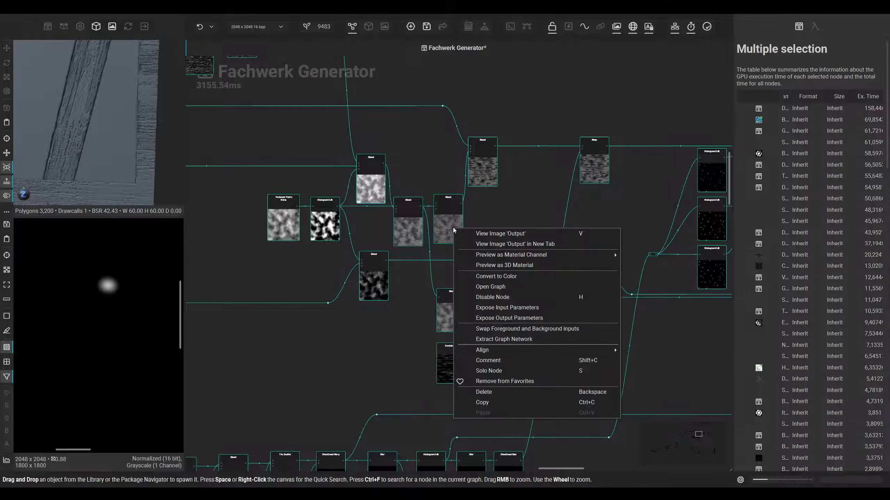
left_click(514, 340)
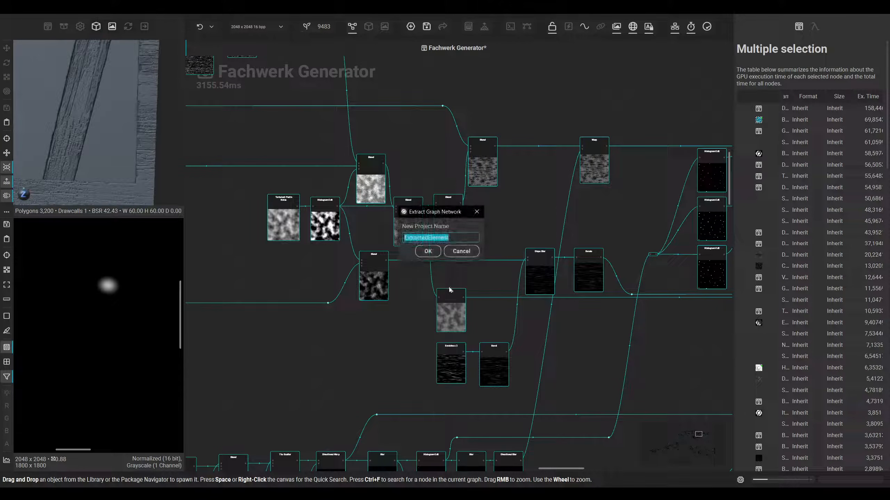
type("Wood Grain")
left_click(428, 251)
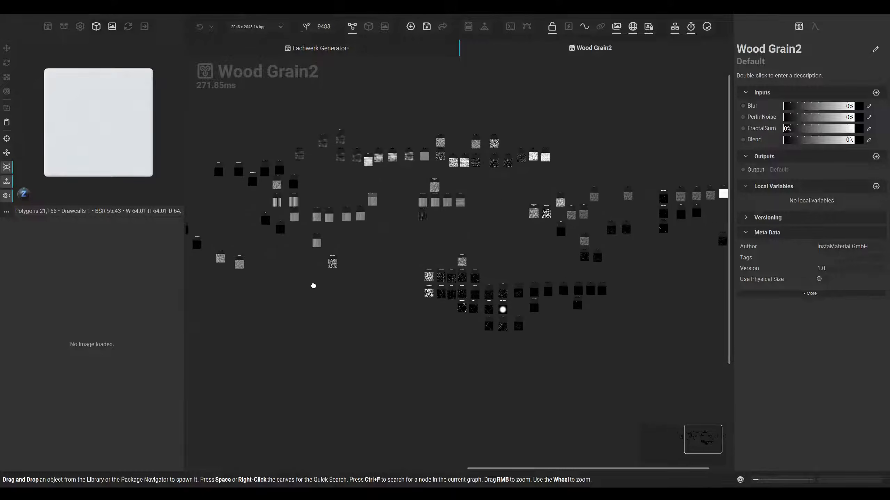
Move the Set Output node of the Wood Grain2 graph down beside the final Blend node
scroll(567, 149, "up", 12)
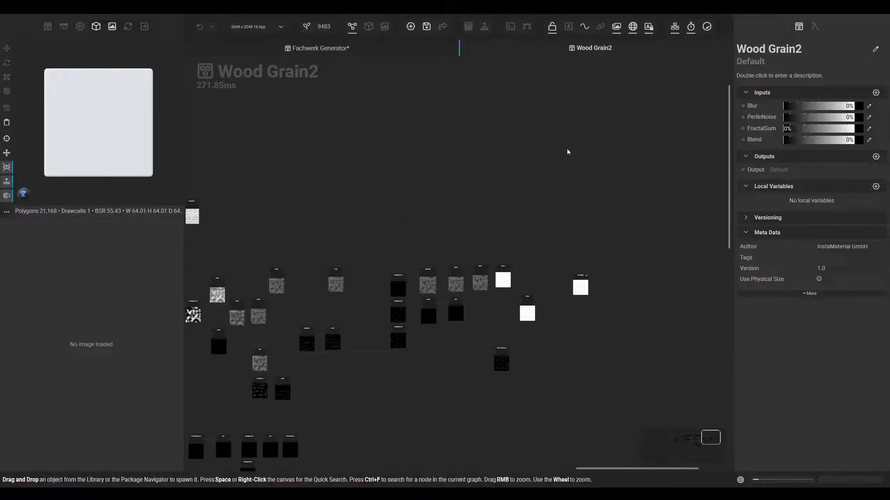
middle_click_drag(502, 378, 506, 276)
left_click_drag(558, 212, 558, 300)
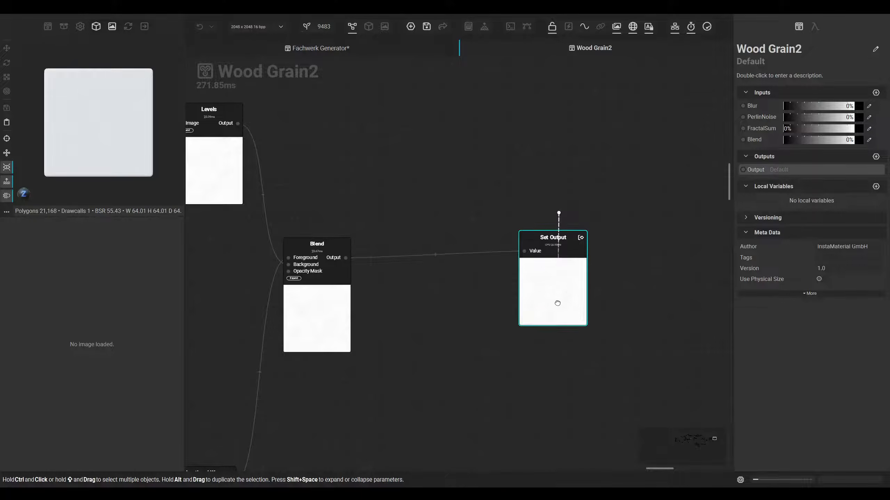
scroll(454, 329, "down", 6)
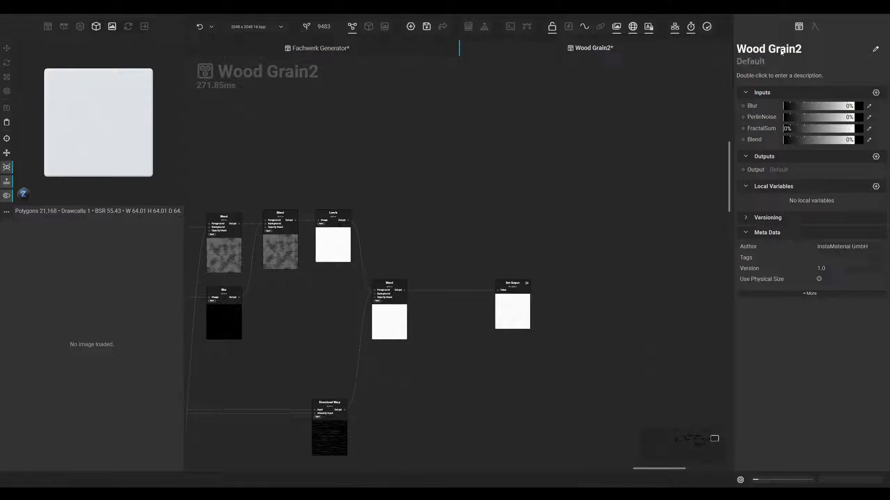
Mark the Wood Grain2 graph as Private in its extended metadata and save it
double_click(810, 55)
left_click(513, 163)
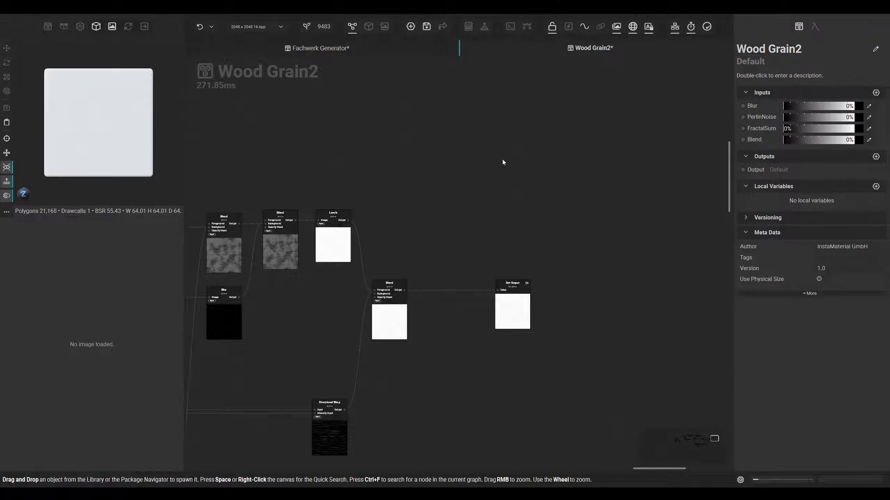
middle_click_drag(512, 163, 559, 169)
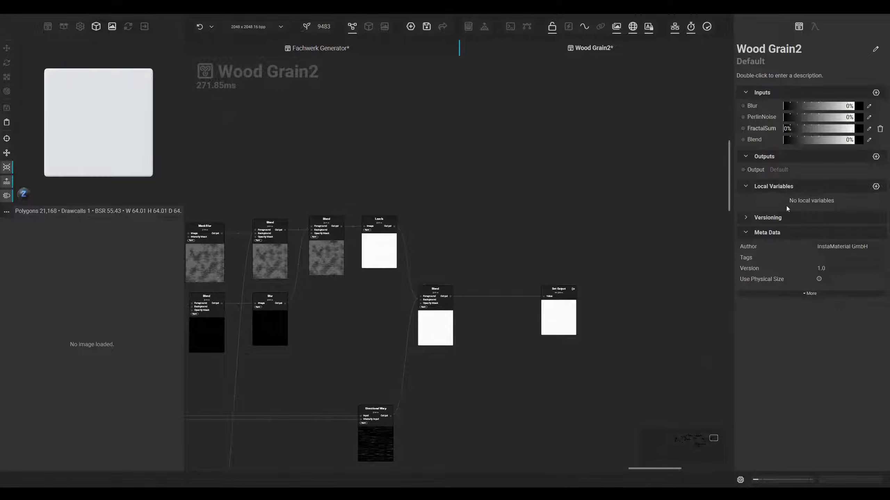
left_click(809, 293)
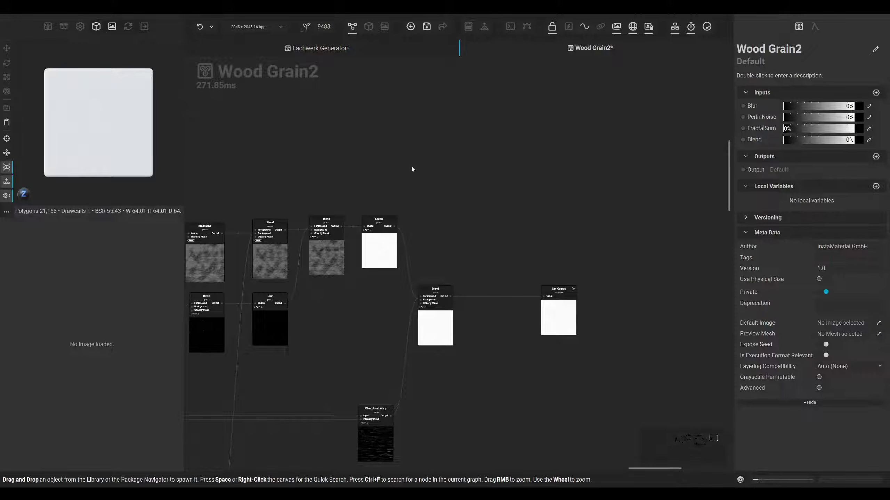
key("ctrl+s")
Return to the Fachwerk Generator graph, save it, and add Wood Grain2 from the package as a node
left_click(64, 27)
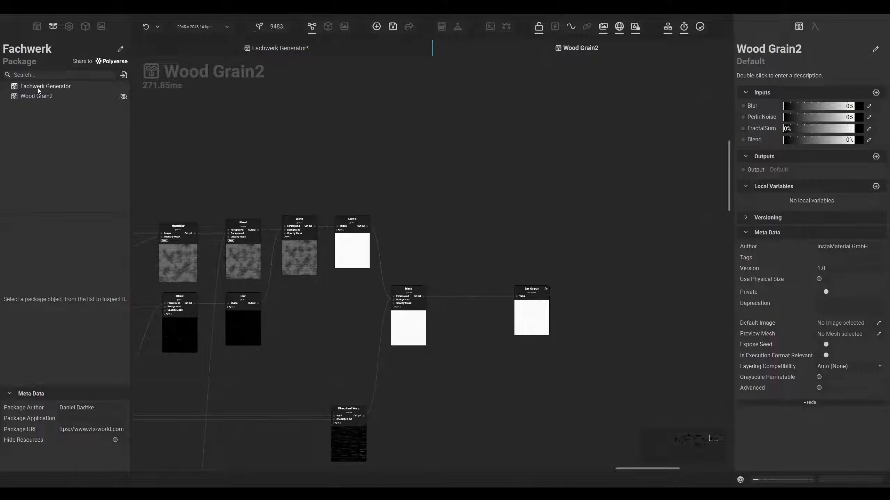
left_click(271, 50)
scroll(452, 241, "down", 5)
key("ctrl+s")
middle_click_drag(458, 191, 517, 180)
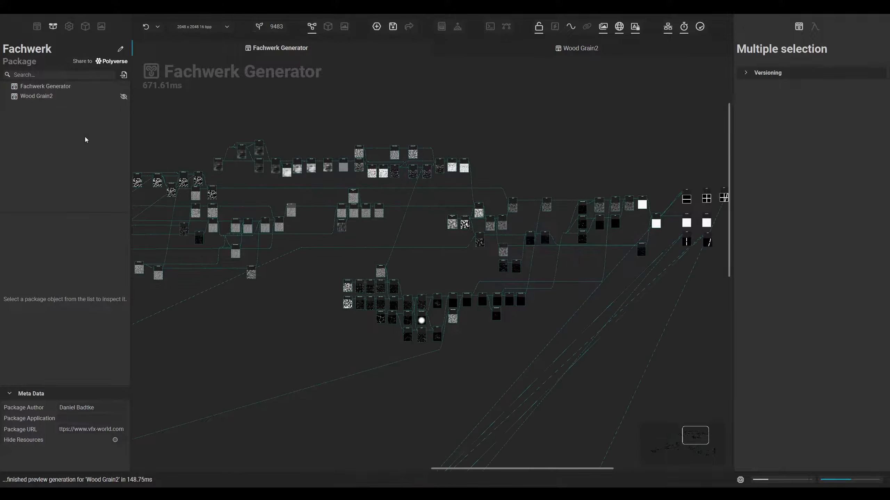
left_click_drag(35, 97, 522, 166)
scroll(524, 176, "up", 5)
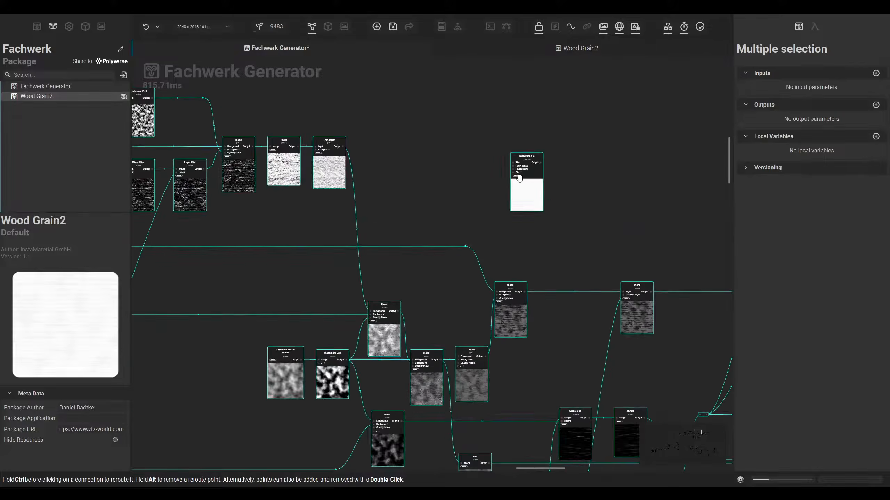
Move the Wood Grain 2 node across the graph into the empty area below the Guided Scatter and Directional Blur nodes
left_click(526, 194)
scroll(515, 221, "down", 5)
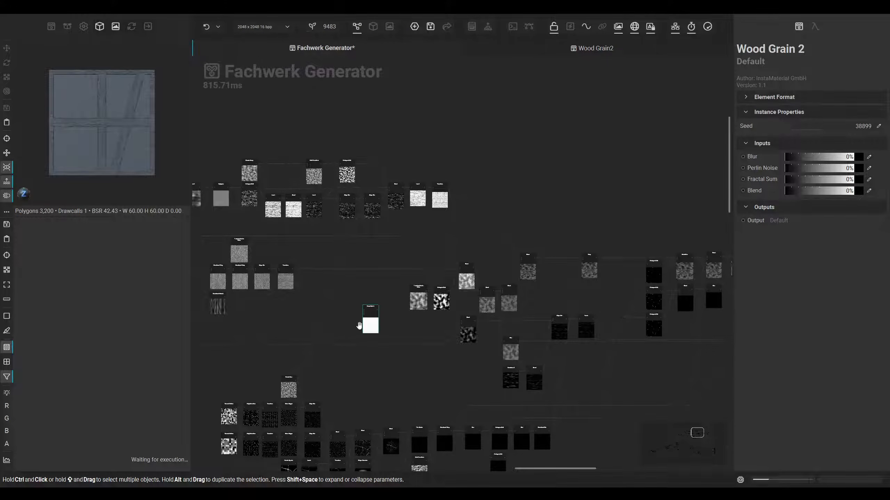
left_click_drag(273, 321, 266, 323)
middle_click_drag(267, 322, 480, 252)
left_click_drag(479, 253, 330, 292)
middle_click_drag(307, 301, 485, 286)
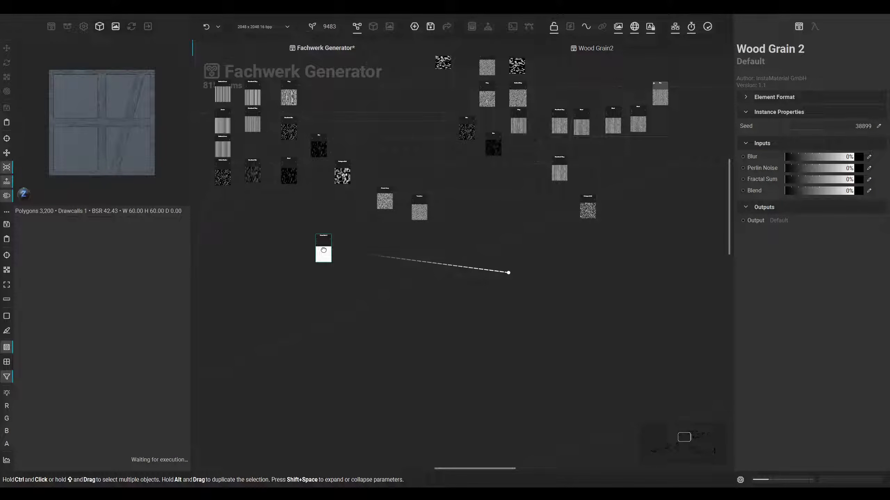
middle_click_drag(306, 243, 422, 282)
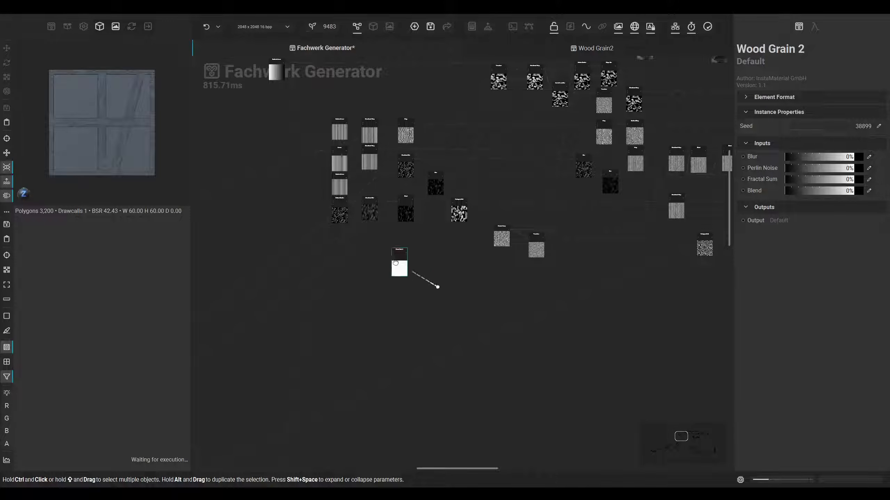
left_click_drag(397, 263, 386, 259)
middle_click_drag(379, 265, 413, 305)
scroll(391, 280, "up", 4)
scroll(345, 224, "up", 3)
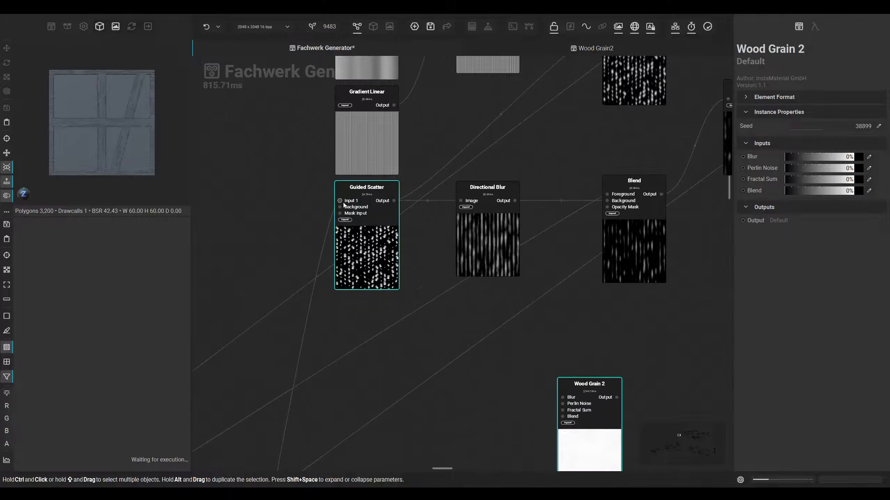
middle_click_drag(346, 339, 303, 191)
left_click_drag(525, 303, 388, 274)
middle_click_drag(348, 282, 405, 338)
left_click_drag(484, 339, 450, 308)
scroll(439, 326, "down", 2)
scroll(458, 297, "up", 4)
View the output image of the Wood Grain 2 node and examine its grain pattern
double_click(456, 318)
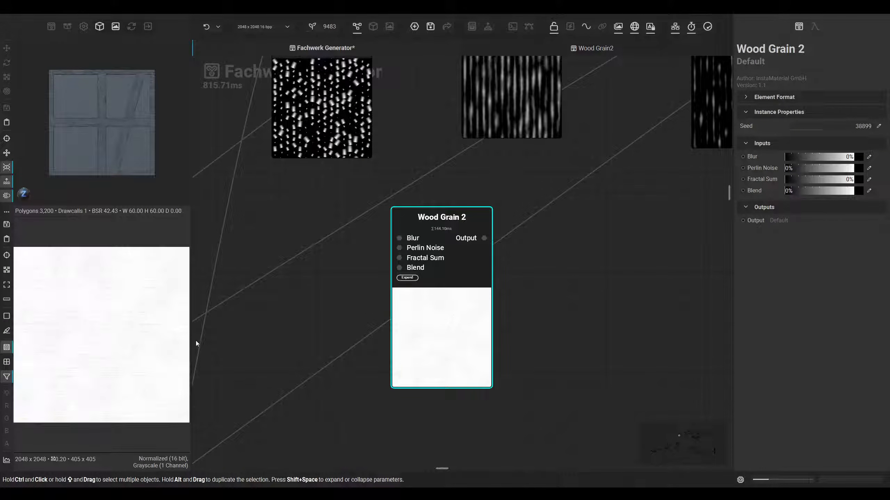
scroll(128, 327, "up", 4)
scroll(129, 329, "down", 8)
scroll(301, 290, "down", 3)
middle_click_drag(301, 291, 381, 347)
scroll(381, 347, "down", 2)
Trace the connection feeding the Guided Scatter node back to its source gradient Blend node
left_click(340, 259)
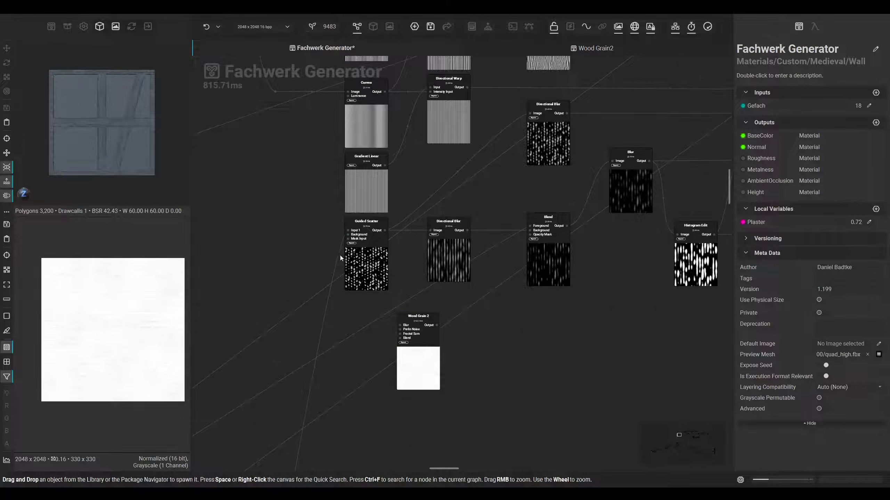
left_click(339, 257)
middle_click_drag(353, 389, 397, 156)
middle_click_drag(333, 376, 400, 157)
scroll(401, 159, "down", 5)
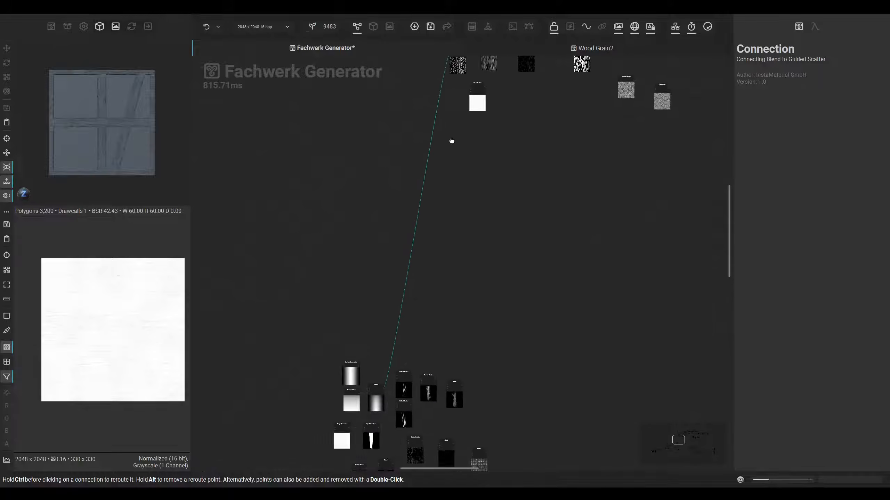
scroll(381, 432, "up", 4)
middle_click_drag(381, 432, 396, 344)
scroll(402, 329, "up", 2)
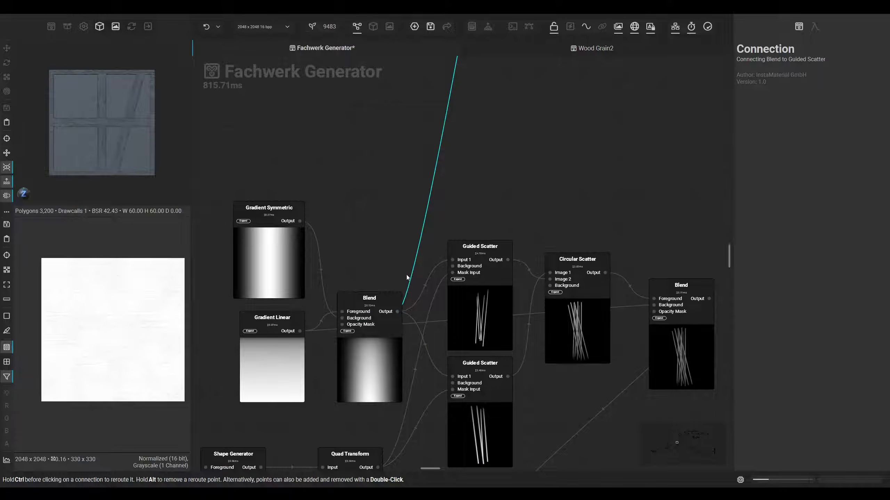
Return to the Wood Grain 2 node and preview the image of its Perlin Noise input
middle_click_drag(407, 281, 362, 386)
left_click(437, 264)
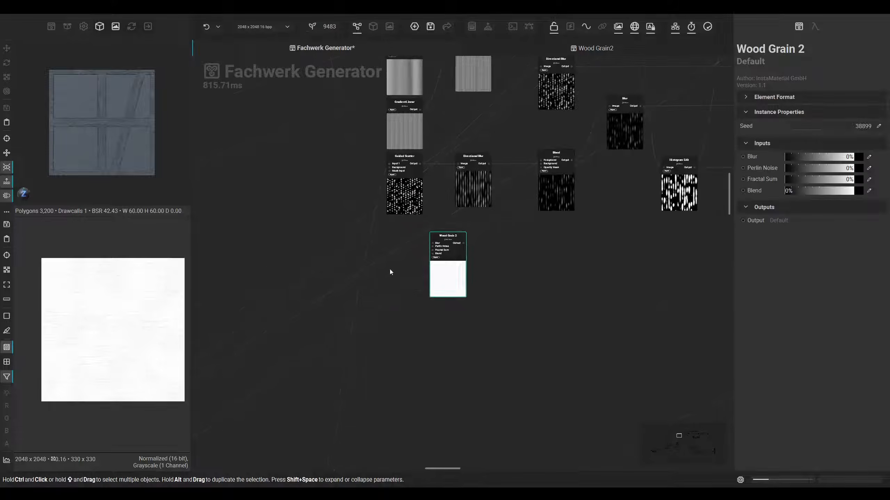
scroll(418, 260, "up", 4)
left_click(447, 225)
scroll(397, 280, "down", 5)
middle_click_drag(387, 210, 396, 317)
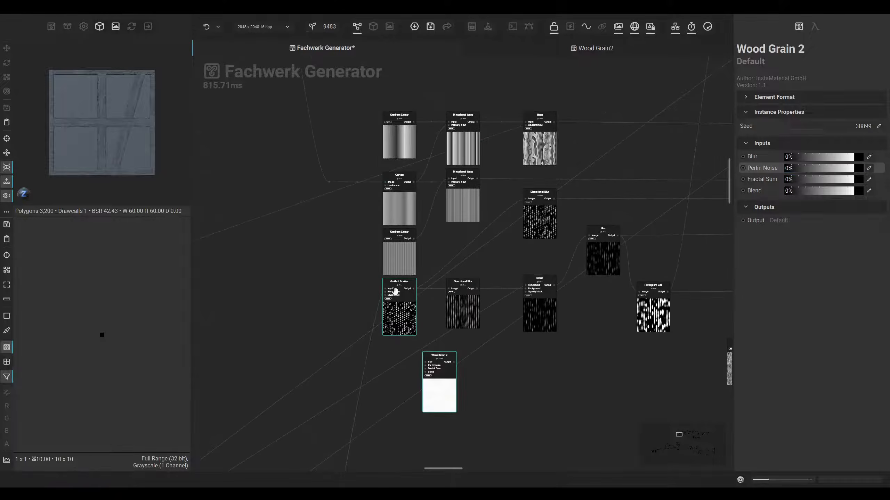
Preview the image feeding the Warp node's Gradient Input, and go back to the inputs of the Wood Grain 2 node
middle_click_drag(345, 134, 386, 247)
middle_click_drag(582, 263, 525, 226)
scroll(525, 226, "up", 3)
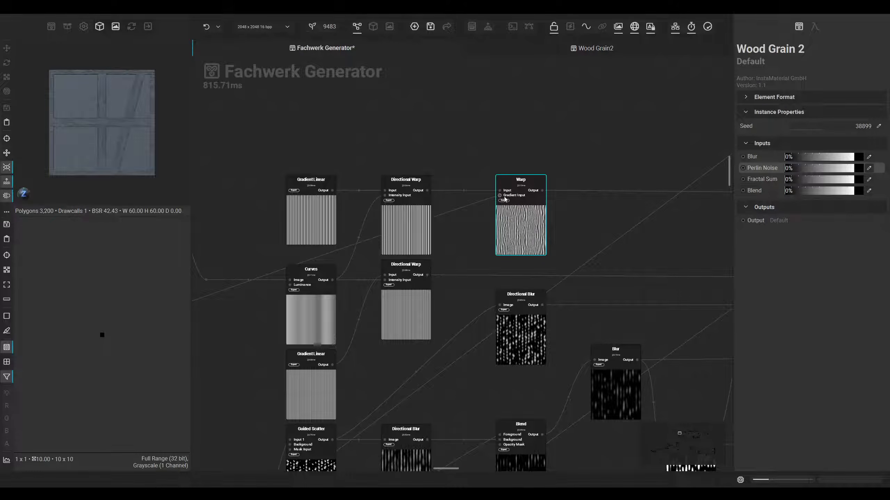
left_click(500, 196)
scroll(116, 347, "up", 3)
scroll(128, 353, "up", 3)
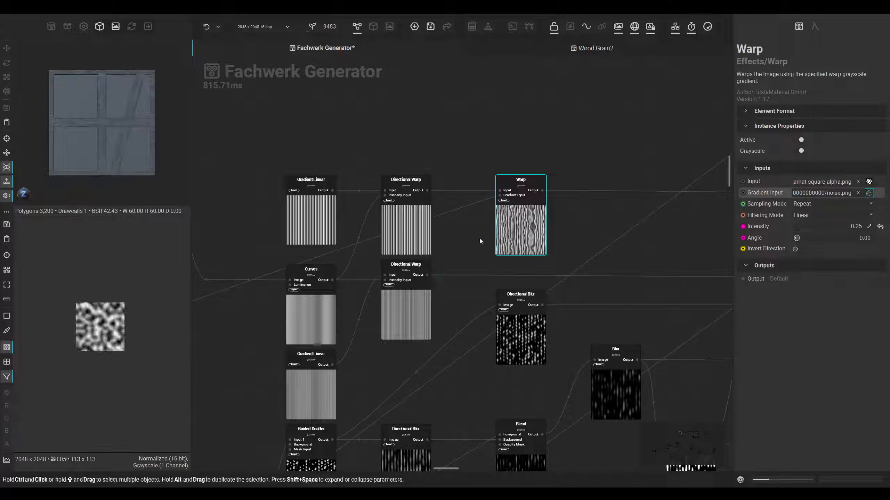
left_click(498, 197)
scroll(490, 205, "down", 8)
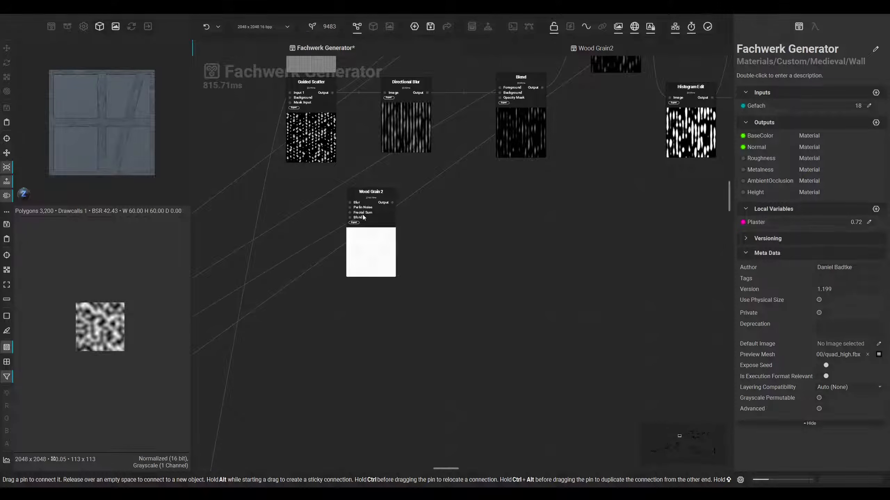
Move the Wood Grain 2 node below the Histogram Edit node, to the left of the Clouds Heavy node
scroll(439, 221, "down", 3)
right_click_drag(439, 221, 409, 300)
left_click_drag(351, 332, 478, 367)
right_click_drag(403, 337, 440, 430)
scroll(355, 168, "up", 3)
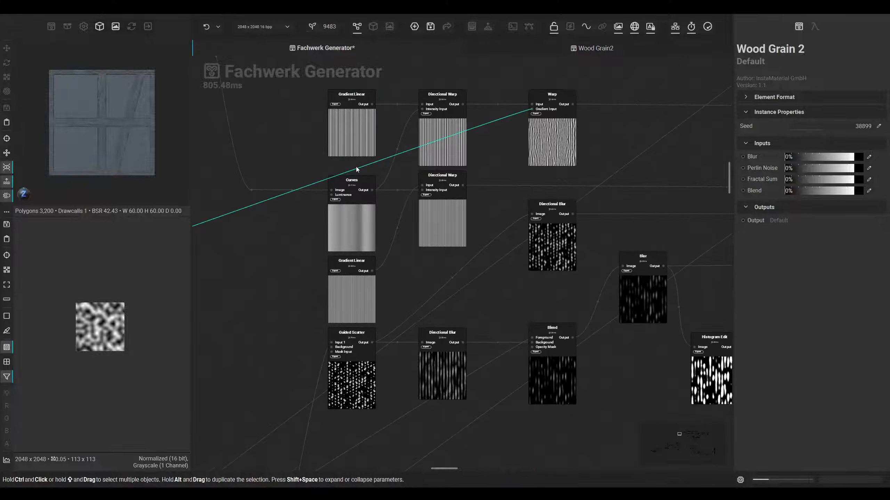
right_click_drag(372, 143, 330, 150)
left_click(379, 118)
right_click_drag(411, 264, 408, 261)
middle_click_drag(408, 260, 385, 252)
middle_click_drag(452, 308, 378, 212)
scroll(452, 317, "down", 3)
left_click_drag(345, 353, 455, 360)
scroll(443, 353, "down", 5)
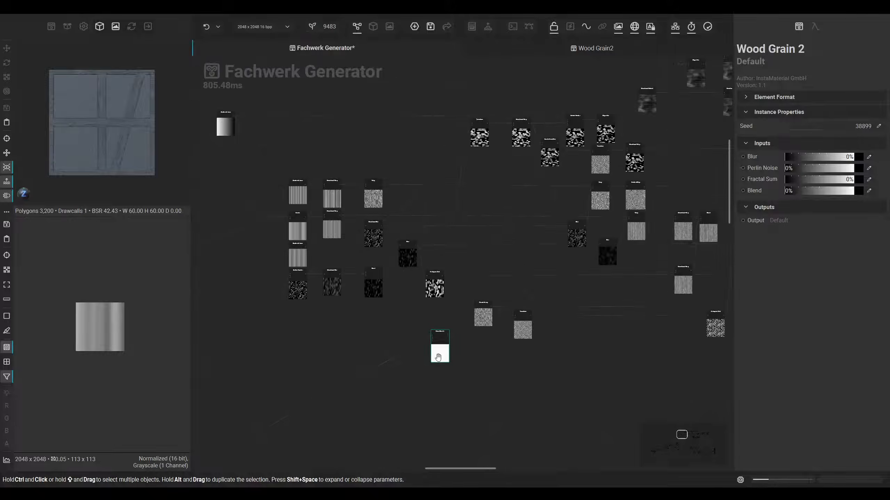
Connect the fractal noise source feeding the Slope Blur node's Height input to the Wood Grain 2 node's Fractal Sum input
scroll(536, 185, "up", 4)
scroll(580, 161, "up", 2)
left_click(618, 154)
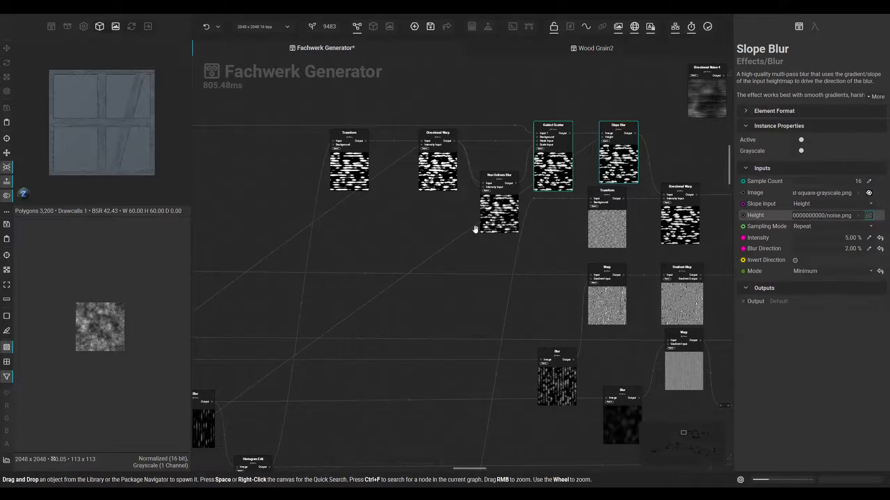
scroll(86, 323, "up", 4)
scroll(86, 323, "up", 1)
left_click_drag(308, 442, 351, 242)
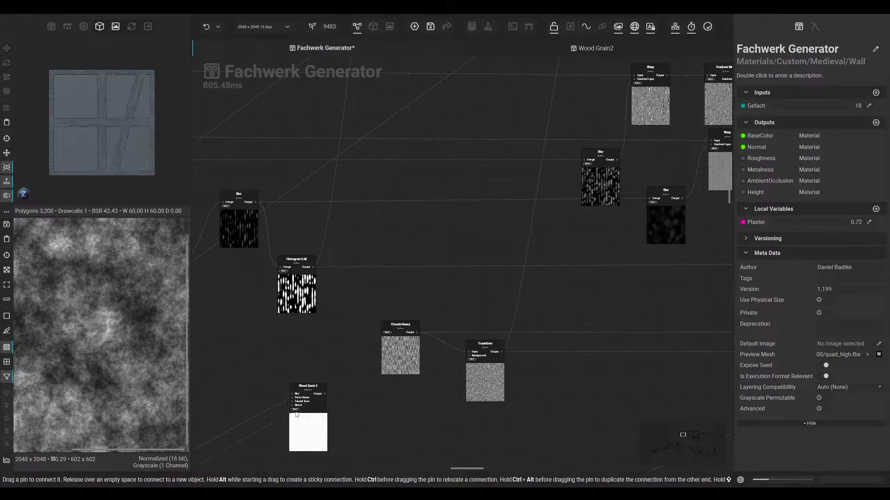
left_click(293, 415)
scroll(284, 431, "up", 4)
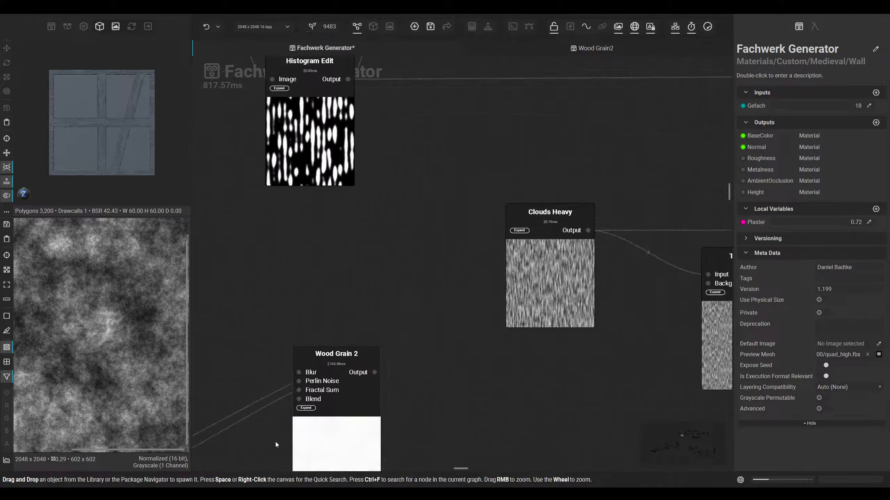
scroll(393, 347, "down", 5)
Connect the output of the gradient Blend node to the Blend input of the Wood Grain 2 node
left_click_drag(312, 426, 563, 199)
left_click_drag(351, 453, 426, 364)
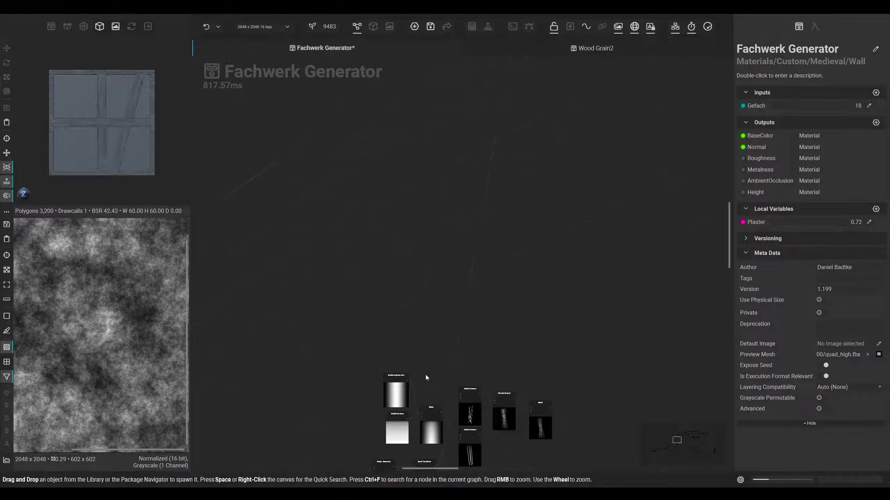
scroll(434, 413, "up", 3)
left_click_drag(454, 425, 539, 158)
scroll(539, 159, "up", 2)
scroll(445, 162, "down", 4)
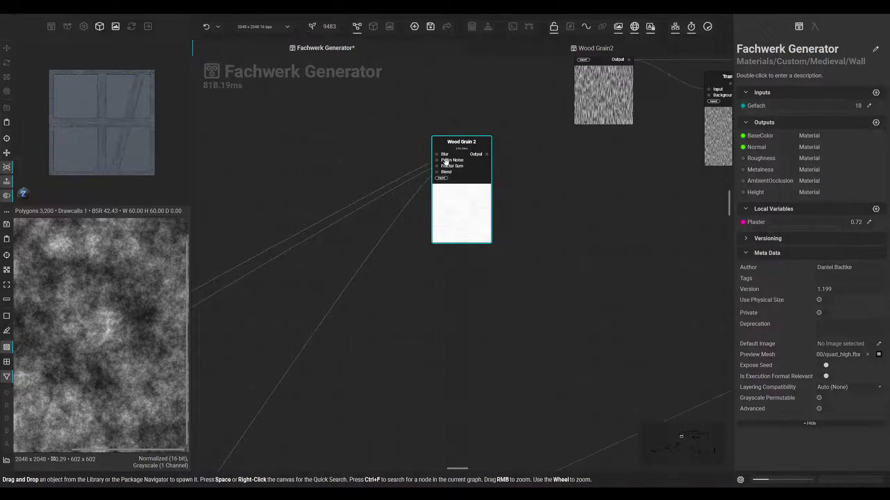
Trace the connection of the Warp node's Gradient Input back to its source Perlin Noise node
left_click(445, 157)
middle_click_drag(394, 175, 472, 249)
middle_click_drag(417, 245, 458, 332)
middle_click_drag(416, 117, 444, 234)
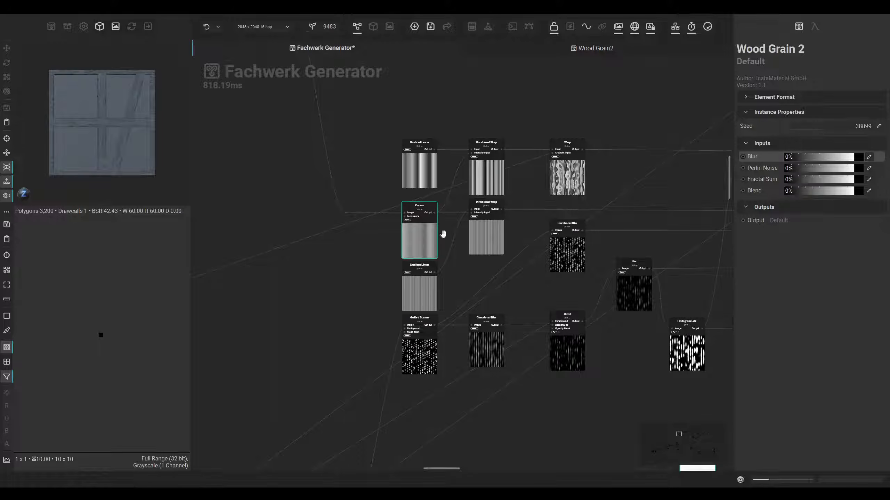
left_click(554, 155)
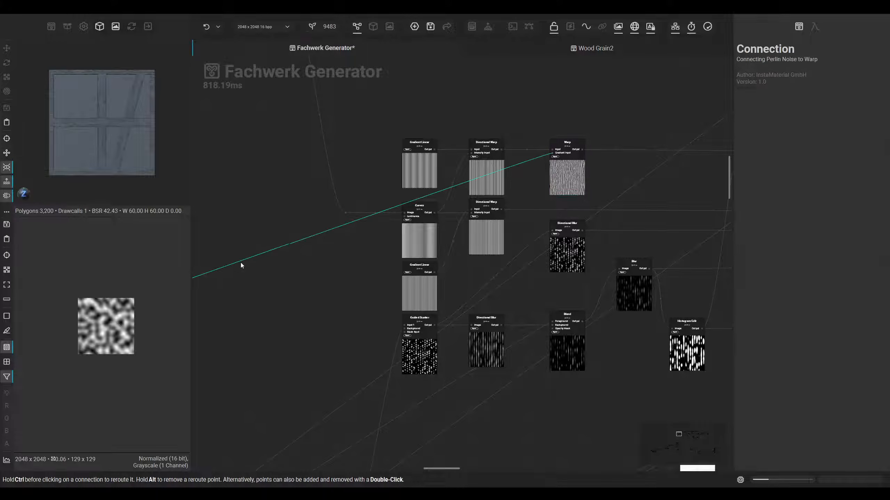
scroll(240, 263, "down", 3)
middle_click_drag(279, 285, 523, 218)
middle_click_drag(210, 361, 645, 219)
middle_click_drag(225, 368, 529, 267)
middle_click_drag(273, 400, 487, 299)
middle_click_drag(479, 419, 509, 144)
scroll(455, 385, "up", 3)
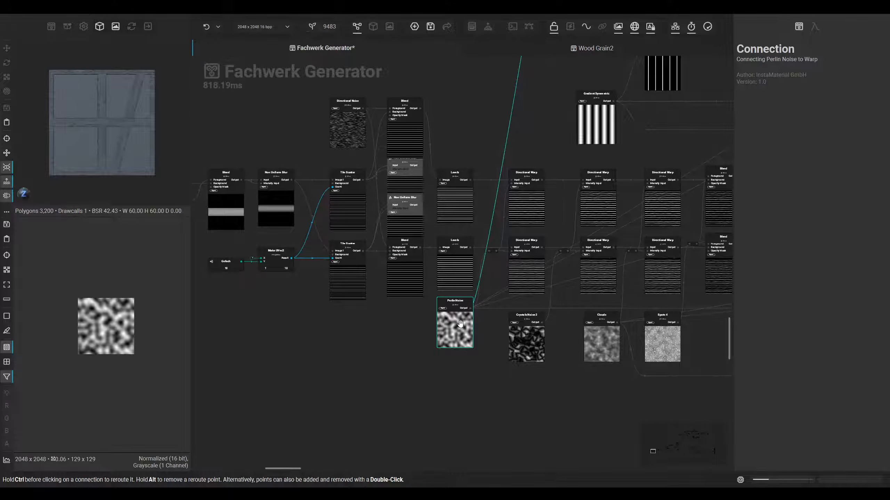
Return to the wood grain network and inspect the noise image on the Height input of its Slope Blur node
scroll(460, 324, "down", 3)
middle_click_drag(454, 152, 313, 323)
scroll(387, 296, "down", 1)
middle_click_drag(388, 296, 232, 407)
middle_click_drag(543, 158, 268, 379)
middle_click_drag(409, 291, 243, 378)
middle_click_drag(429, 286, 215, 282)
middle_click_drag(563, 174, 259, 336)
middle_click_drag(419, 298, 379, 317)
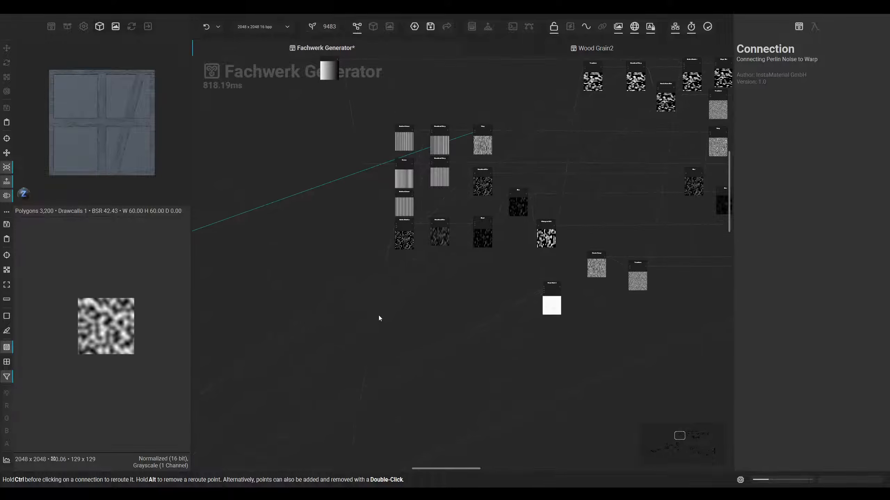
middle_click_drag(454, 272, 366, 283)
middle_click_drag(554, 252, 352, 264)
middle_click_drag(554, 272, 322, 327)
middle_click_drag(474, 294, 376, 338)
scroll(549, 144, "up", 5)
left_click(538, 140)
scroll(135, 316, "up", 1)
scroll(538, 312, "down", 5)
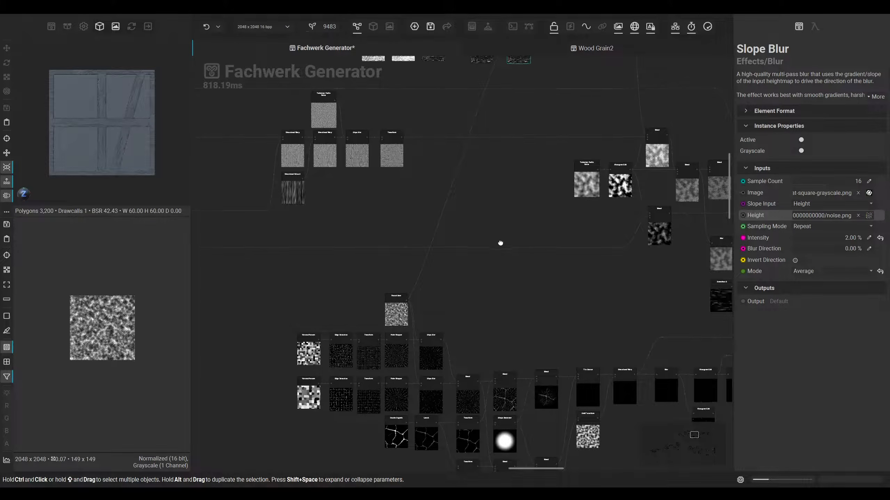
Examine the crack network below the wood grain nodes and select the Perlin Noise connection to its Safe Transform node
scroll(550, 311, "down", 1)
scroll(579, 293, "up", 4)
scroll(578, 291, "down", 6)
middle_click_drag(540, 312, 540, 286)
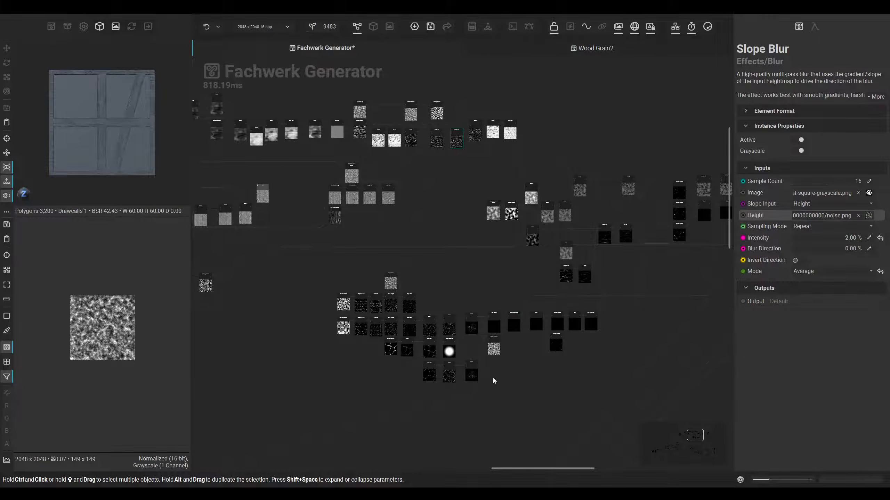
scroll(489, 385, "up", 5)
left_click(469, 340)
scroll(470, 339, "down", 1)
middle_click_drag(481, 316, 547, 153)
left_click(464, 321)
Trace the Safe Transform node's incoming connection back toward its Perlin Noise source
scroll(464, 321, "down", 2)
middle_click_drag(301, 389, 634, 288)
middle_click_drag(350, 382, 613, 269)
middle_click_drag(341, 339, 648, 242)
middle_click_drag(370, 279, 630, 197)
middle_click_drag(431, 328, 677, 238)
middle_click_drag(386, 301, 630, 235)
middle_click_drag(295, 333, 644, 239)
middle_click_drag(312, 310, 471, 266)
scroll(480, 265, "up", 6)
Return to the Wood Grain 2 node and shift it slightly toward the Clouds Heavy node
scroll(499, 262, "down", 3)
scroll(499, 263, "down", 6)
middle_click_drag(665, 116, 389, 326)
middle_click_drag(658, 116, 298, 308)
scroll(558, 303, "up", 3)
scroll(529, 310, "up", 5)
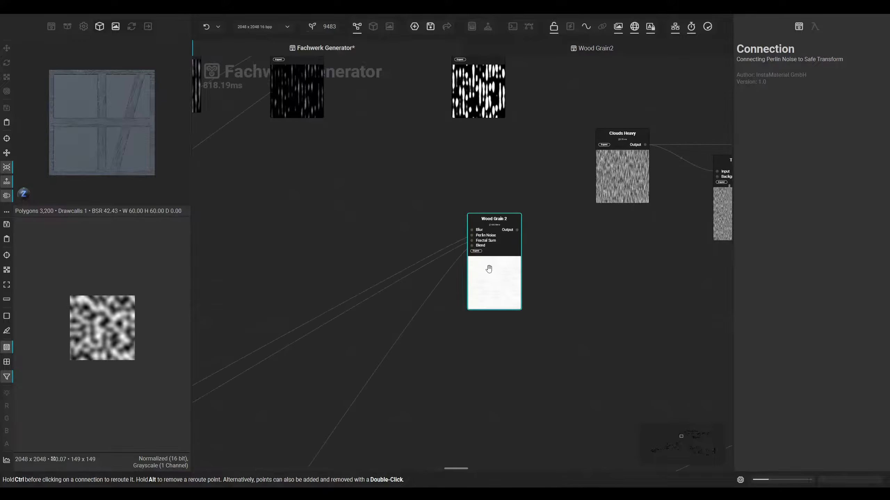
left_click_drag(490, 268, 517, 290)
scroll(509, 261, "up", 2)
left_click(452, 212)
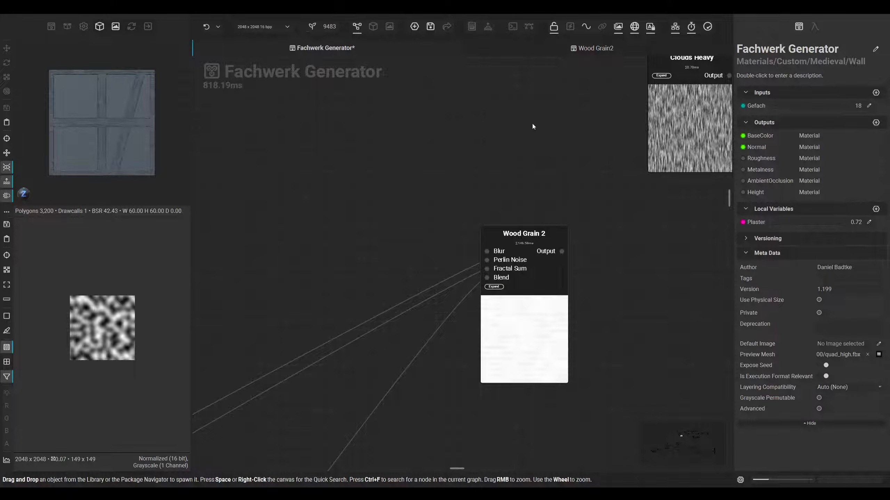
Open the Wood Grain2 graph and find the nodes that reference its Blur input
left_click(602, 53)
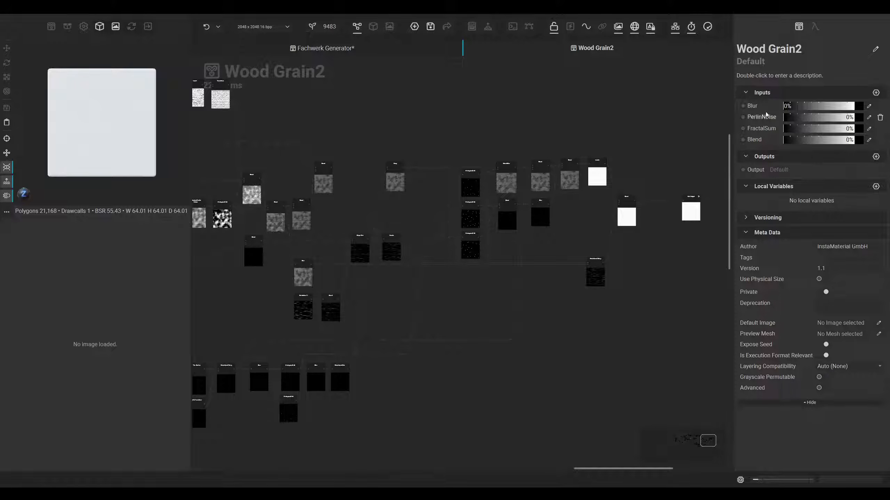
right_click(752, 106)
left_click(791, 165)
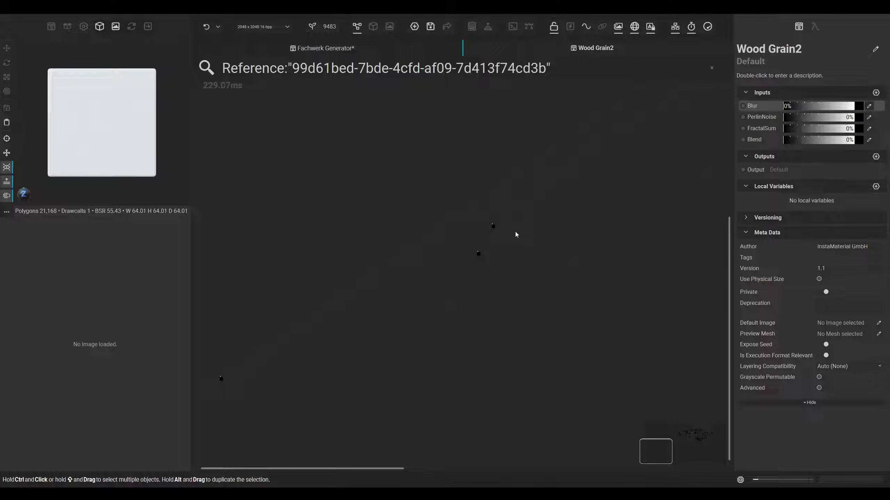
middle_click_drag(512, 218, 341, 311)
scroll(320, 327, "up", 4)
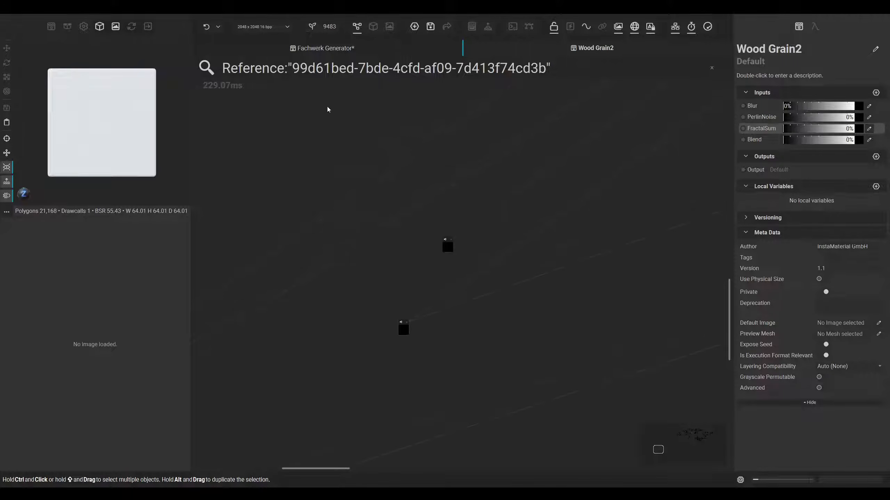
Back in the Fachwerk Generator graph, trace Wood Grain 2's Fractal Sum connection to its source and inspect the Blur node it feeds
left_click(358, 49)
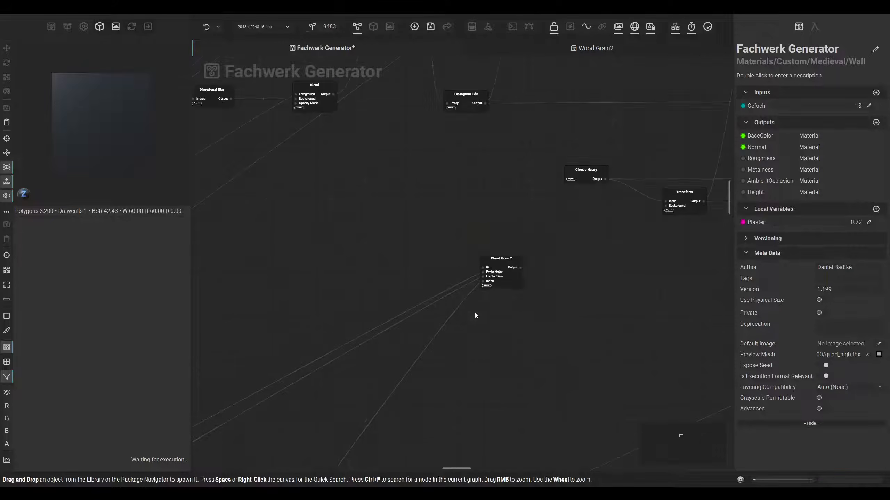
scroll(535, 146, "up", 5)
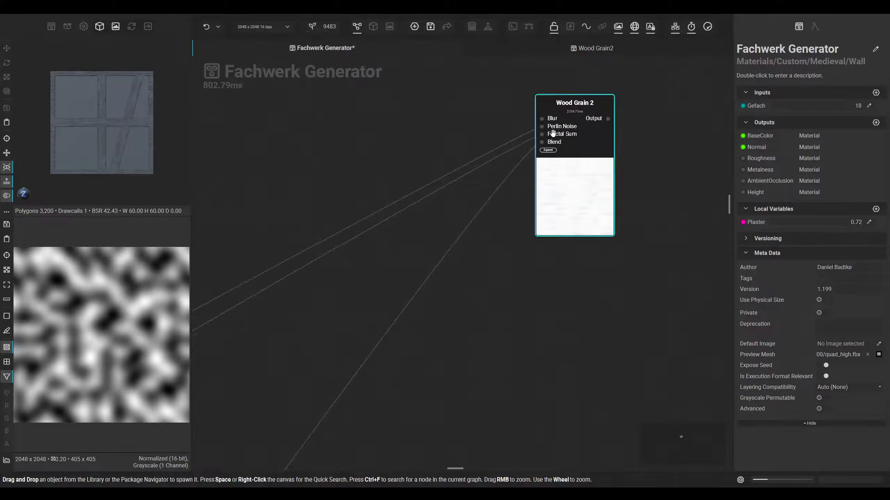
left_click_drag(542, 135, 393, 310)
scroll(521, 225, "down", 3)
middle_click_drag(247, 378, 500, 266)
middle_click_drag(364, 325, 592, 217)
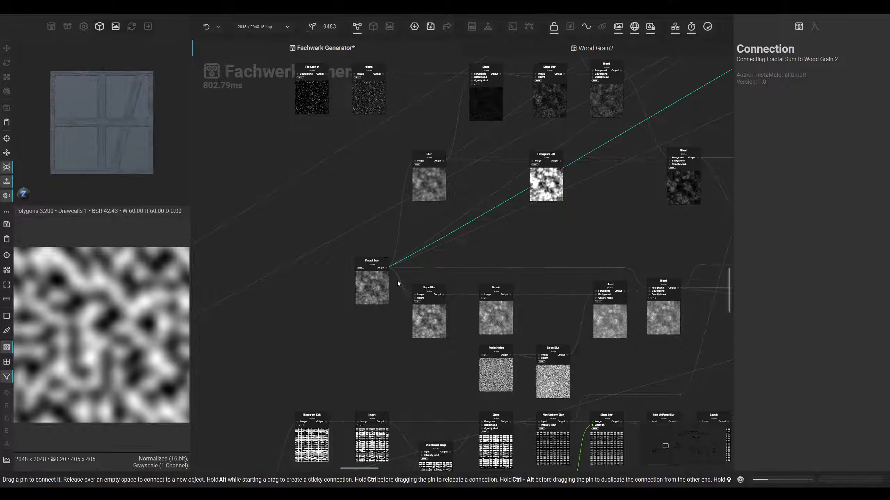
middle_click_drag(430, 215, 384, 302)
left_click(411, 242)
scroll(403, 245, "up", 4)
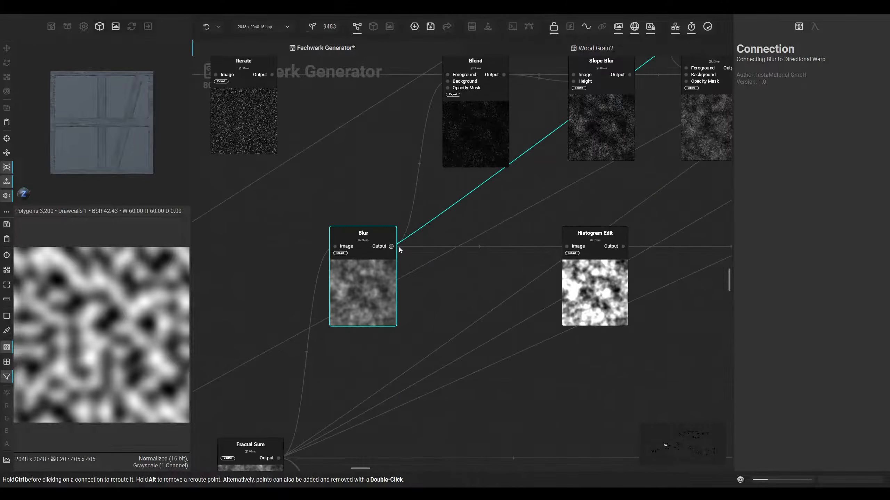
left_click(428, 234)
middle_click_drag(428, 233, 424, 238)
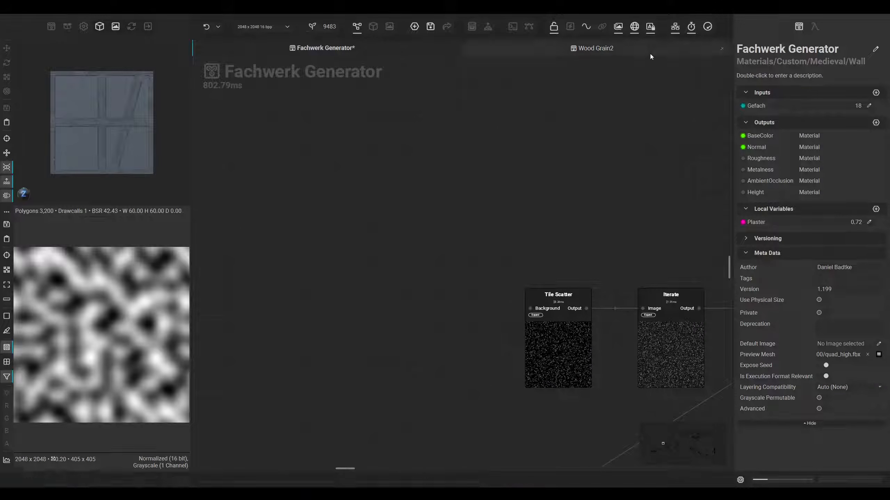
Go back across the main graph to the Wood Grain 2 node
scroll(466, 218, "down", 5)
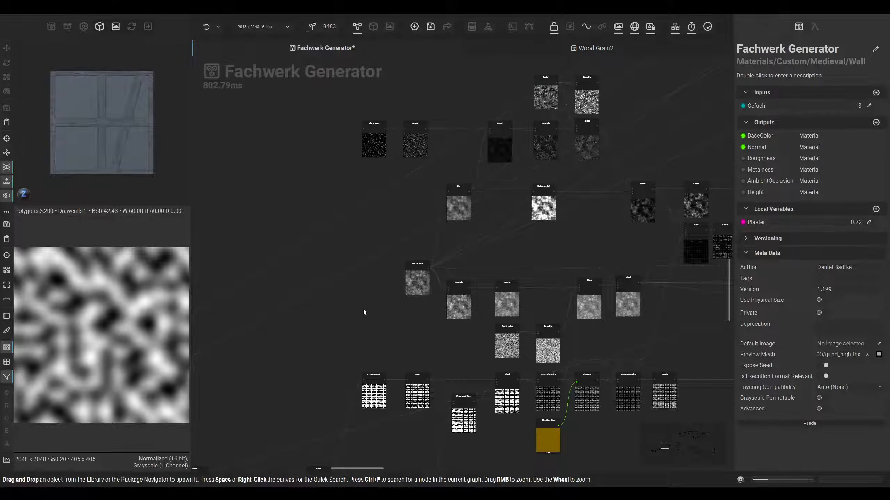
middle_click_drag(316, 317, 450, 148)
middle_click_drag(366, 308, 698, 287)
scroll(439, 242, "down", 3)
middle_click_drag(439, 242, 265, 393)
middle_click_drag(678, 127, 409, 354)
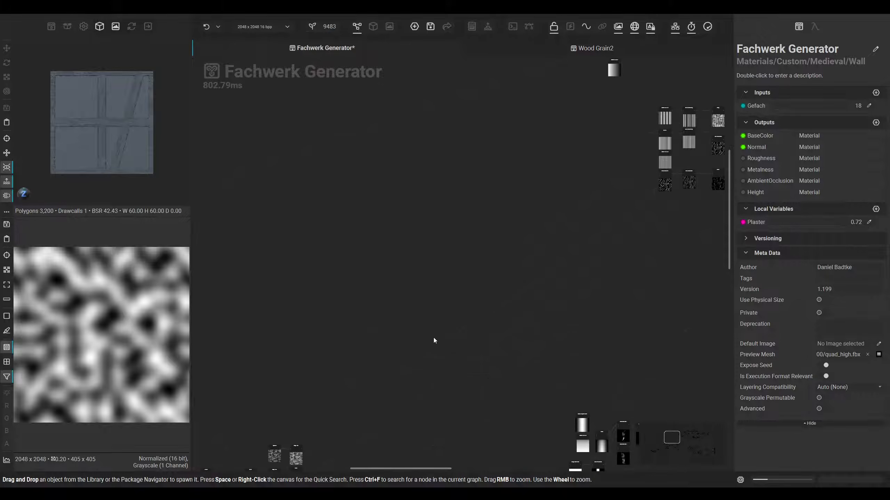
middle_click_drag(659, 201, 415, 300)
scroll(530, 333, "up", 6)
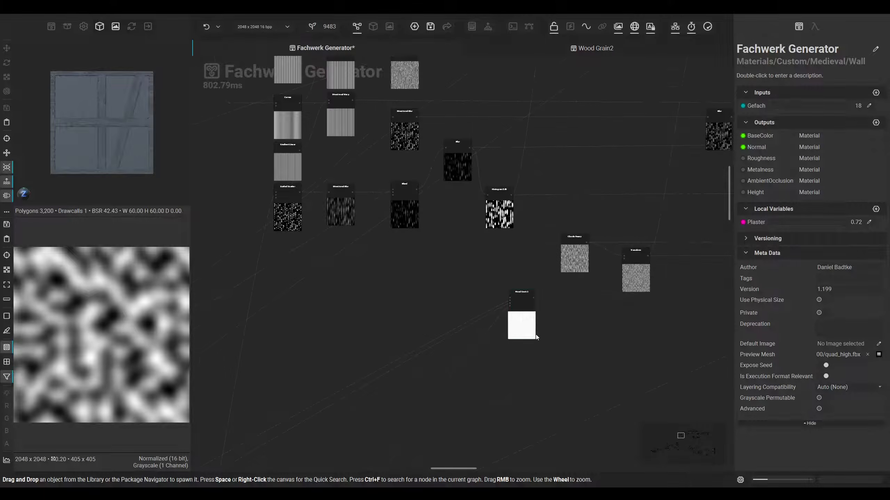
Connect the output of the Blur node fed by Fractal Sum to the Blur input of the Wood Grain 2 node
left_click(493, 308)
middle_click_drag(483, 248, 721, 94)
middle_click_drag(378, 315, 692, 151)
mouse_move(302, 417)
middle_mouse_down()
mouse_move(600, 173)
mouse_move(559, 252)
middle_mouse_up()
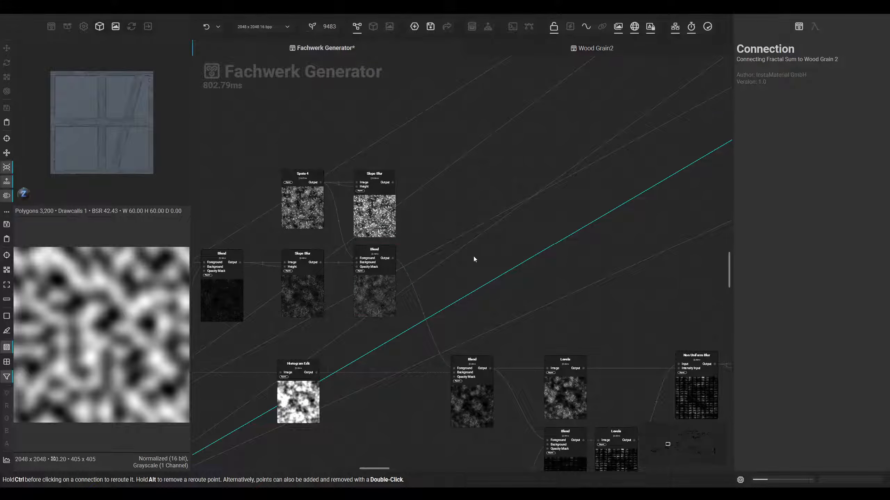
middle_click_drag(322, 314, 489, 272)
left_click_drag(378, 304, 477, 213)
scroll(490, 292, "down", 5)
scroll(651, 218, "up", 5)
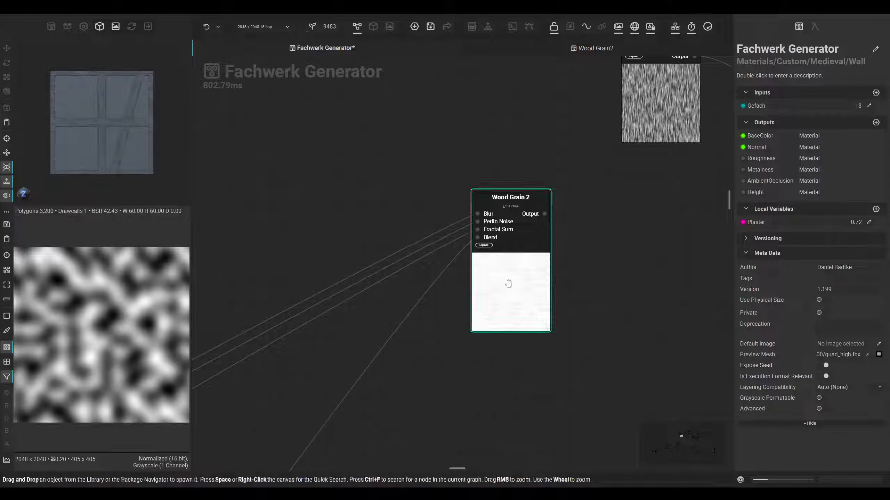
Preview the Wood Grain 2 output and move the node just below the final wood grain Blend node that feeds the Transform
left_click(502, 277)
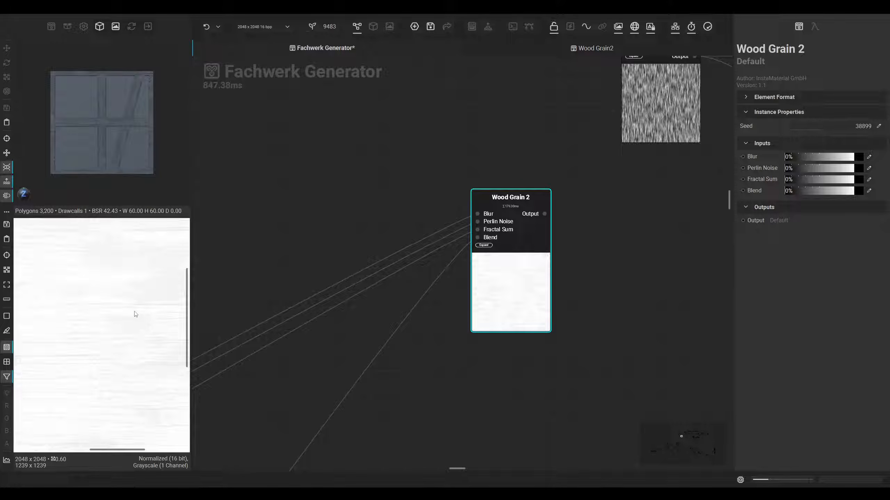
scroll(346, 214, "down", 6)
left_click_drag(423, 268, 806, 222)
scroll(508, 303, "down", 5)
left_click_drag(806, 222, 608, 203)
scroll(568, 194, "up", 4)
scroll(583, 202, "up", 3)
middle_click_drag(580, 253, 392, 387)
left_click_drag(423, 343, 406, 367)
scroll(120, 134, "up", 3)
scroll(118, 134, "up", 2)
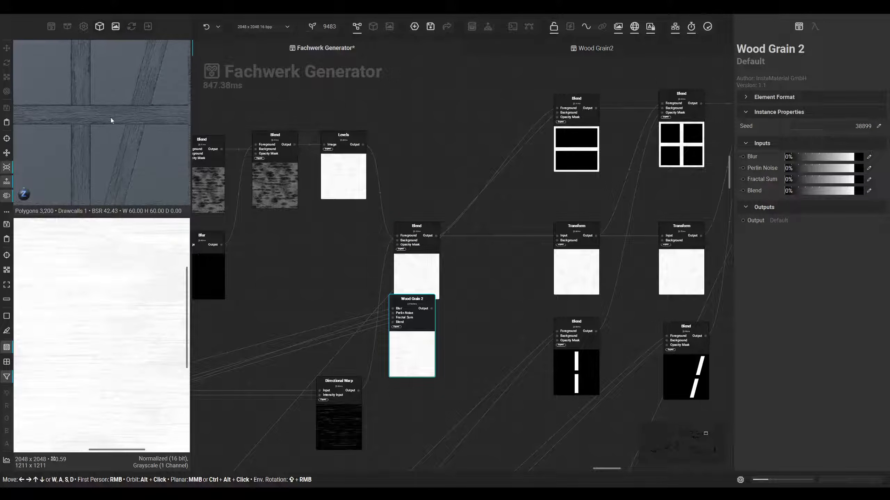
Relocate all outgoing connections of the final wood grain Blend node to the Wood Grain 2 output and inspect the beams in 3D
left_click_drag(436, 236, 445, 264, "shift")
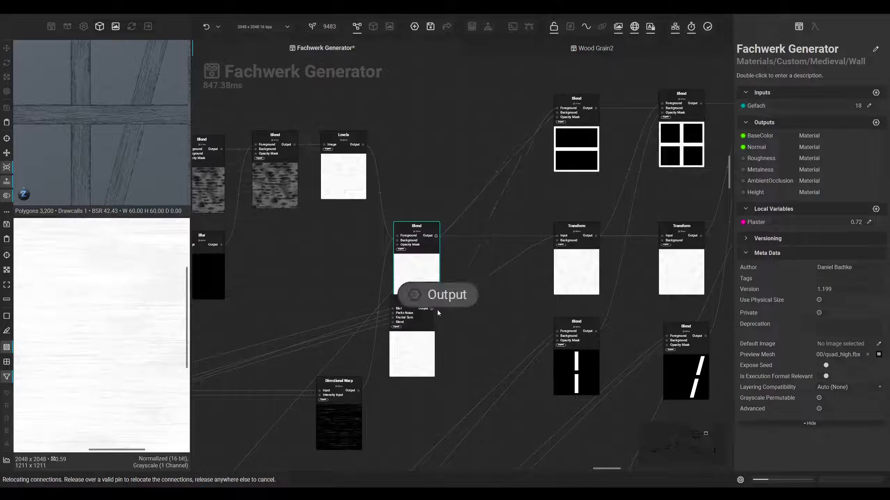
left_click_drag(437, 310, 435, 310, "shift")
mouse_move(126, 136)
middle_mouse_down()
mouse_move(149, 156)
mouse_move(116, 151)
mouse_move(113, 182)
mouse_move(137, 148)
middle_mouse_up()
scroll(107, 144, "up", 3)
scroll(92, 175, "up", 3)
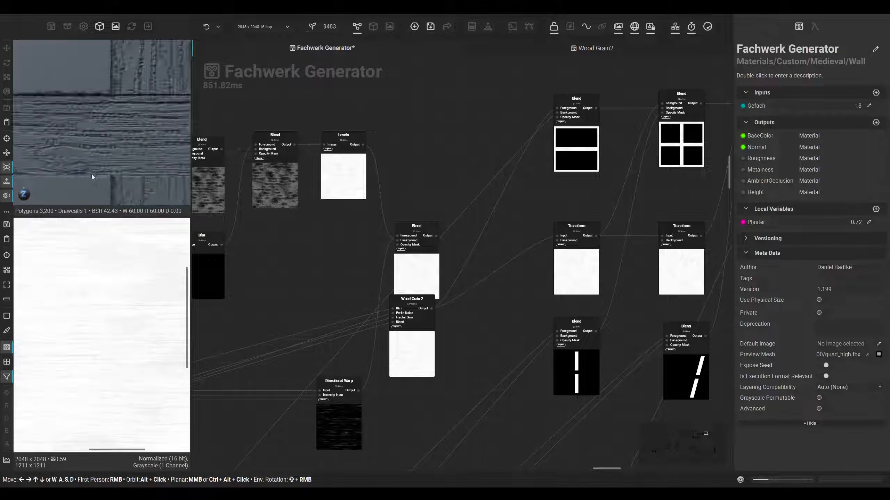
Enlarge the 3D preview and examine the wood grain on the horizontal, vertical and diagonal beams
left_click(373, 27)
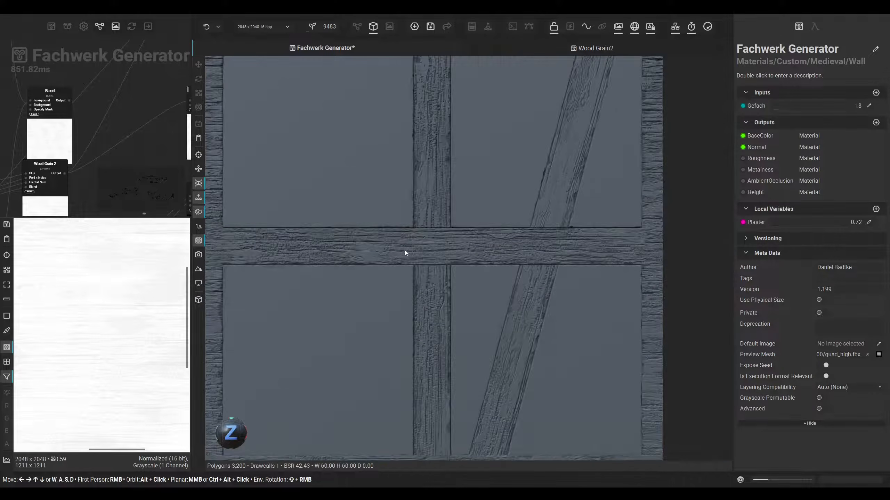
middle_click_drag(422, 239, 385, 303)
middle_click_drag(385, 248, 443, 286)
scroll(438, 282, "up", 1)
middle_click_drag(309, 290, 410, 181)
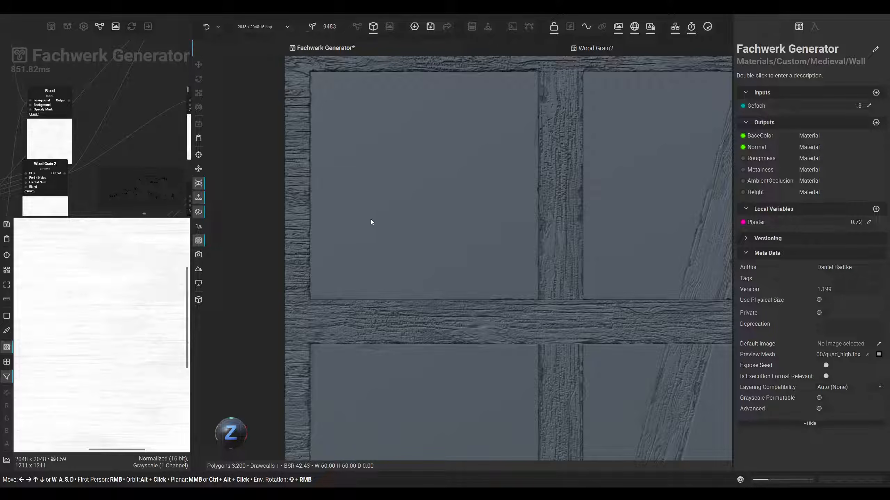
Return to the node graph and place the Wood Grain 2 node between the wood grain Blend and the Transform node
left_click(358, 28)
left_click_drag(420, 311, 465, 264)
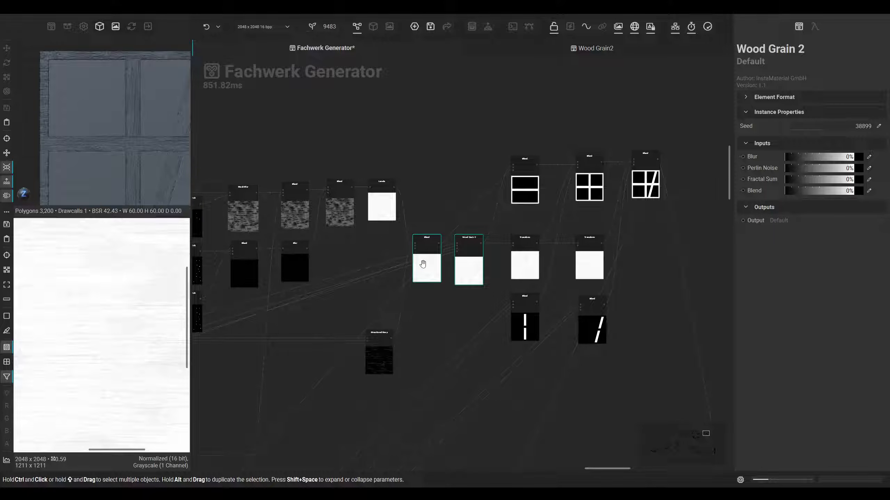
Move the final Blend node of the original wood grain network above its chain, away from the Wood Grain 2 node
scroll(446, 264, "up", 4)
scroll(454, 274, "down", 3)
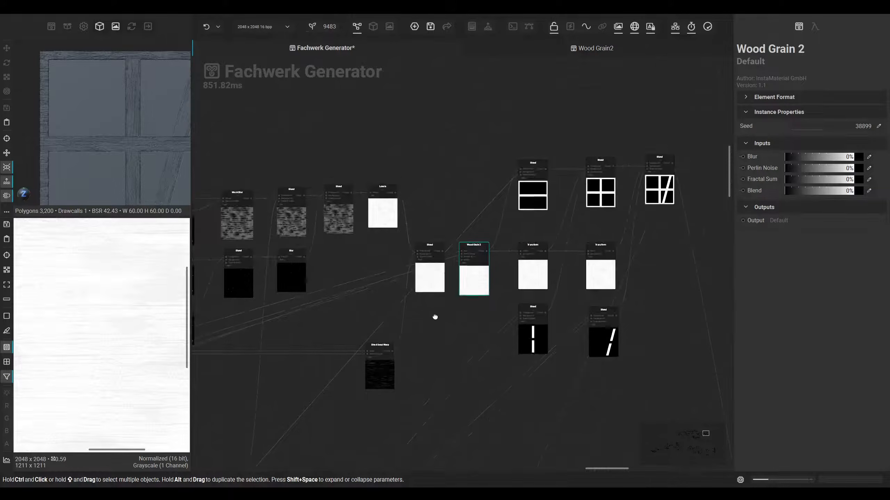
middle_click_drag(429, 327, 476, 258)
left_click(482, 207)
scroll(483, 212, "up", 2)
left_click_drag(475, 212, 484, 150)
scroll(468, 191, "down", 3)
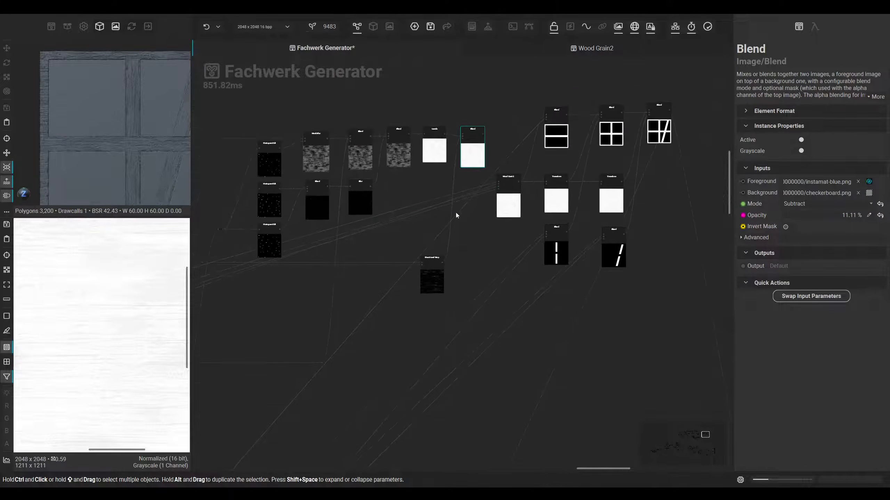
middle_click_drag(456, 212, 492, 238)
left_click_drag(506, 185, 508, 113)
Select Wood Grain 2 together with the beam Blend and Transform nodes it feeds and move them well below the original wood grain network
scroll(511, 308, "down", 3)
middle_click_drag(511, 307, 451, 246)
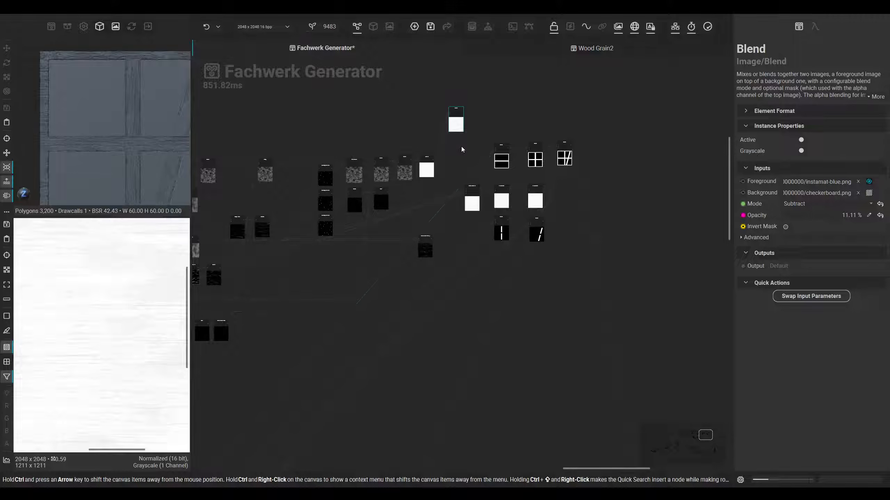
left_click_drag(462, 145, 556, 239)
left_click_drag(532, 198, 541, 439)
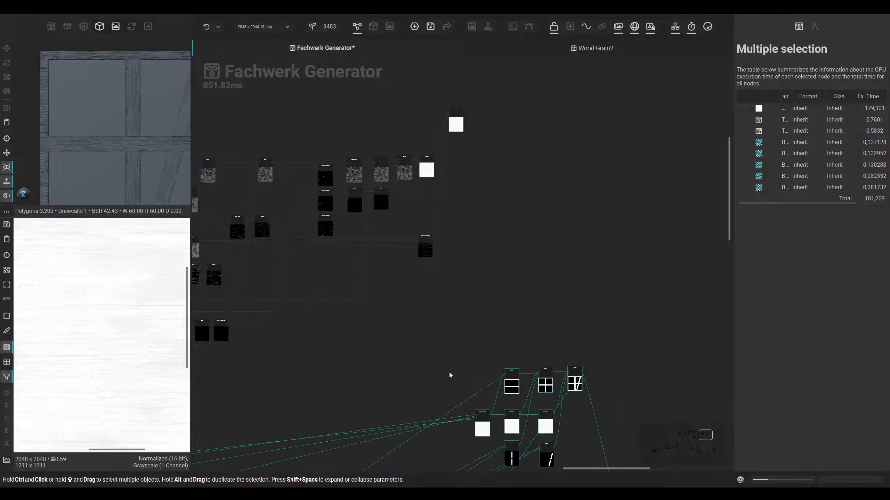
Select all nodes of the original wood grain network, from its source noises through the final Blend, and delete them
middle_click_drag(390, 352, 543, 300)
scroll(541, 300, "down", 2)
scroll(466, 317, "down", 1)
middle_click_drag(408, 304, 370, 224)
left_click_drag(568, 267, 538, 345)
middle_click_drag(428, 296, 549, 348)
middle_click_drag(479, 334, 554, 319)
middle_click_drag(468, 306, 563, 308)
middle_click_drag(367, 305, 502, 312)
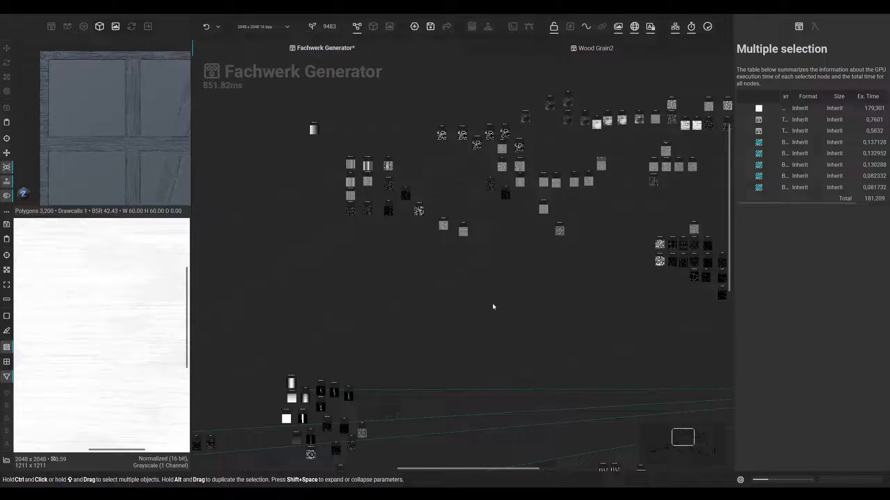
middle_click_drag(494, 305, 508, 309)
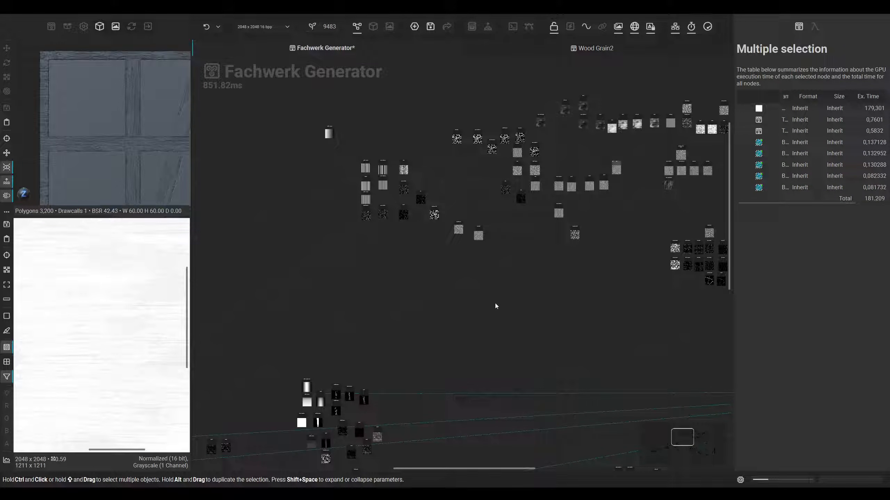
mouse_move(503, 299)
middle_mouse_down()
mouse_move(444, 331)
mouse_move(412, 329)
middle_mouse_up()
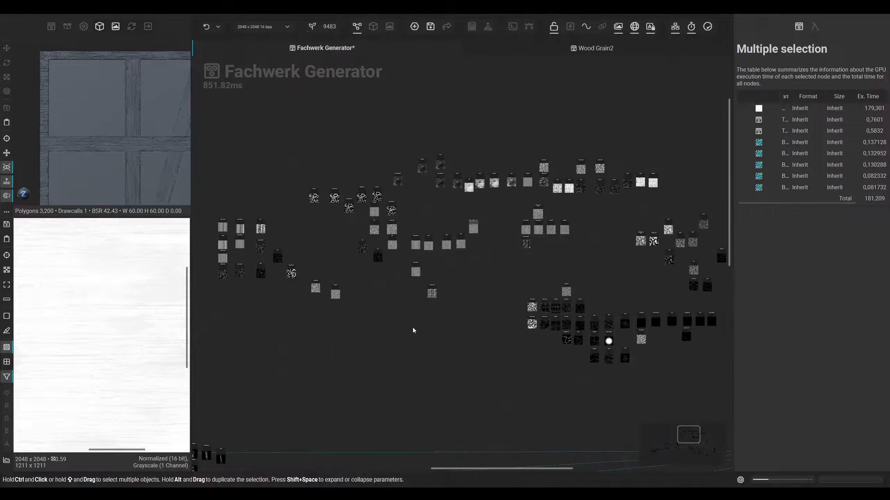
middle_click_drag(276, 164, 388, 163)
middle_click_drag(308, 163, 319, 160)
scroll(310, 163, "up", 3)
left_click_drag(268, 126, 618, 453)
middle_click_drag(567, 311, 411, 242)
scroll(410, 242, "down", 3)
middle_click_drag(506, 270, 562, 161)
middle_click_drag(527, 194, 701, 228)
middle_click_drag(554, 259, 621, 168)
middle_click_drag(466, 231, 400, 270)
scroll(504, 189, "up", 3)
middle_click_drag(545, 354, 487, 379)
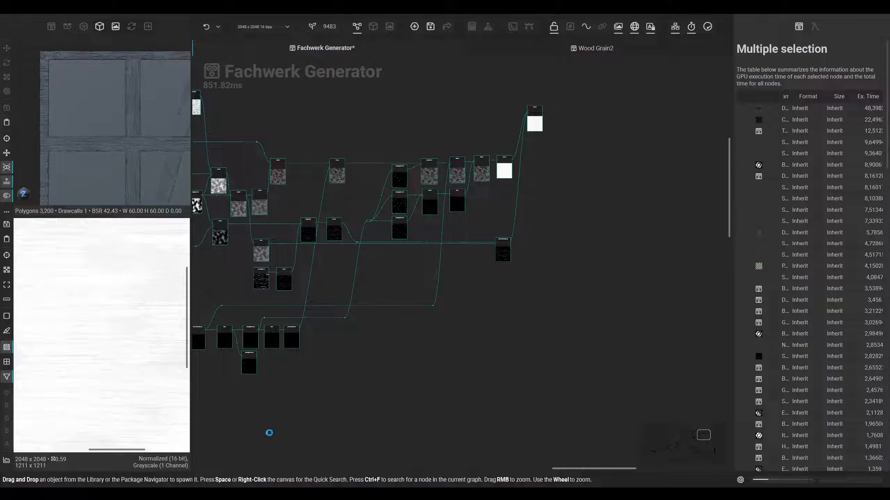
key("Delete")
Place the Wood Grain 2 node level with and just before the beam Blend node holding the horizontal beams
left_click_drag(280, 374, 369, 339)
scroll(370, 340, "down", 4)
left_click_drag(445, 398, 421, 309)
scroll(421, 308, "up", 4)
left_click_drag(555, 386, 455, 296)
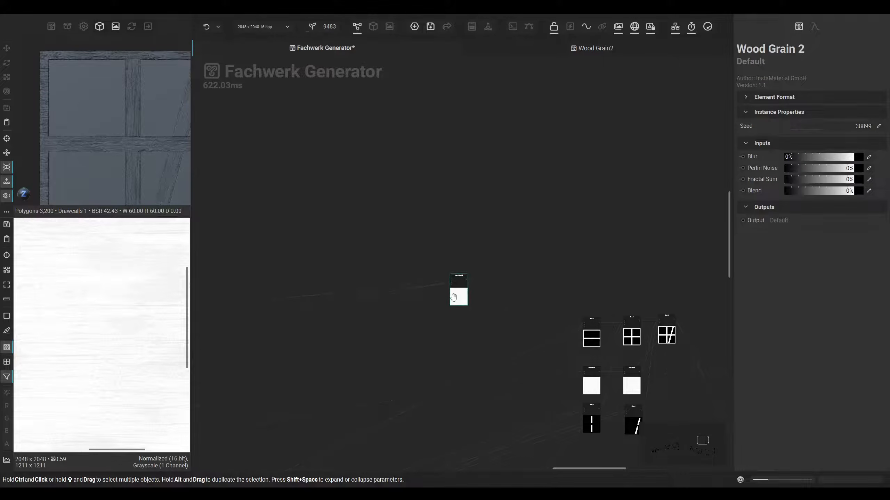
scroll(454, 296, "up", 6)
middle_click_drag(311, 295, 274, 296)
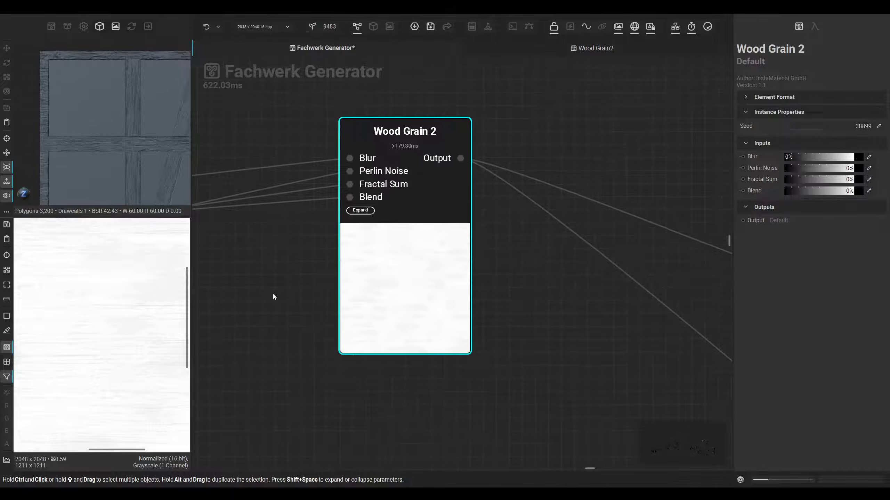
scroll(307, 291, "down", 3)
middle_click_drag(378, 290, 427, 329)
scroll(438, 348, "down", 3)
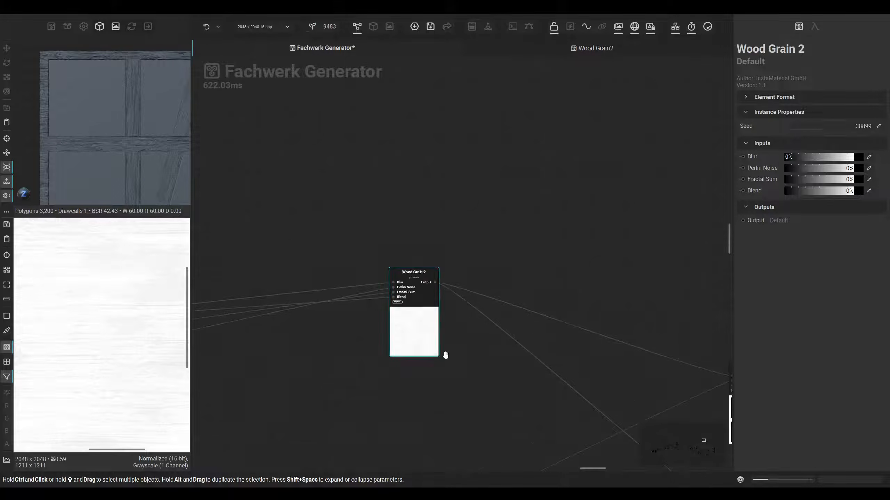
middle_click_drag(451, 363, 416, 253)
left_click_drag(375, 234, 478, 314)
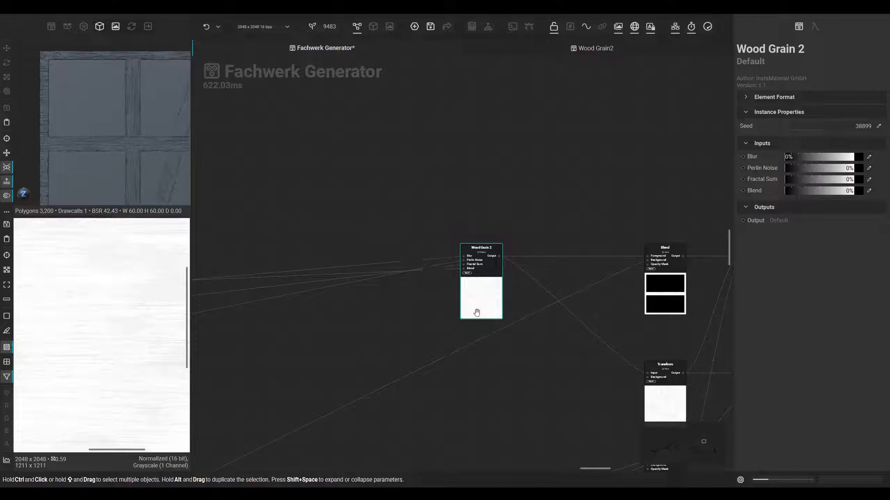
Trace the Wood Grain 2 node's incoming connections back through the graph to their source nodes
scroll(538, 326, "down", 3)
middle_click_drag(458, 317, 662, 288)
left_click(455, 268)
scroll(389, 305, "down", 5)
middle_click_drag(298, 365, 654, 287)
middle_click_drag(336, 318, 507, 281)
middle_click_drag(412, 294, 220, 332)
middle_click_drag(513, 222, 140, 243)
scroll(507, 242, "up", 7)
middle_click_drag(404, 201, 386, 267)
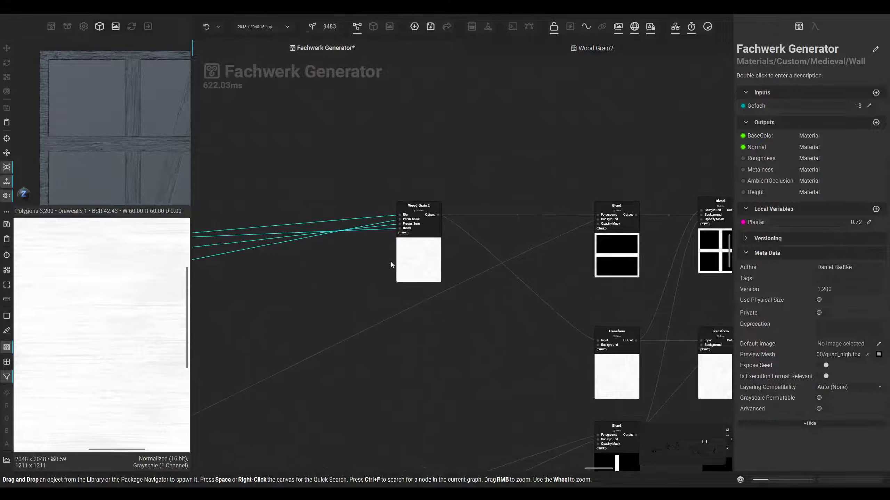
Add a Height To Normal node fed by the Wood Grain 2 output and place it above that node
scroll(386, 267, "up", 7)
middle_click_drag(462, 291, 349, 420)
scroll(430, 316, "down", 2)
left_click_drag(394, 291, 448, 233)
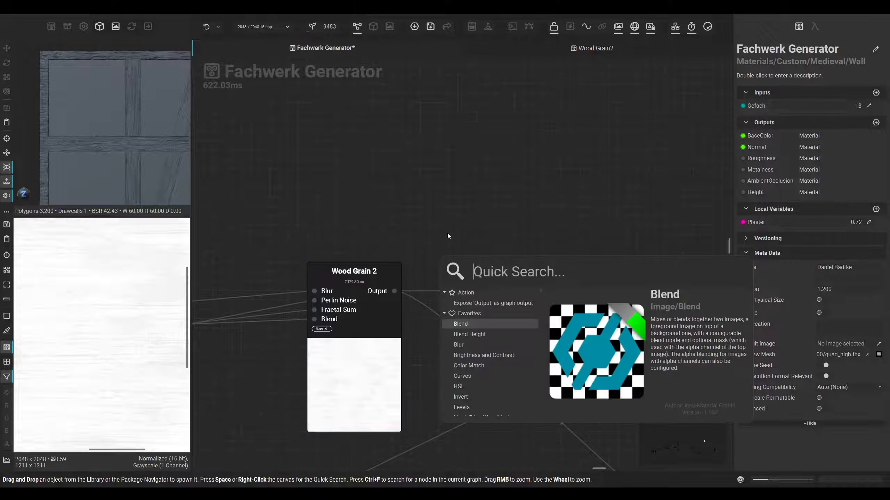
type("height to n")
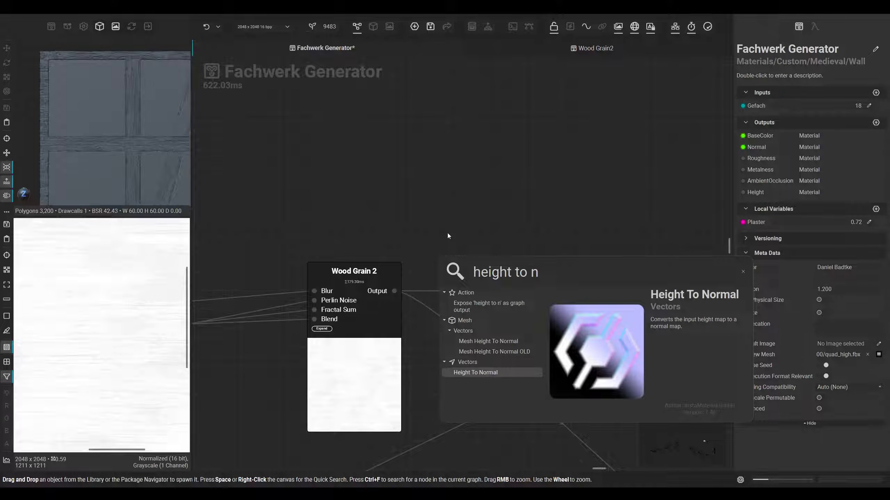
key("Return")
left_click_drag(455, 340, 489, 199)
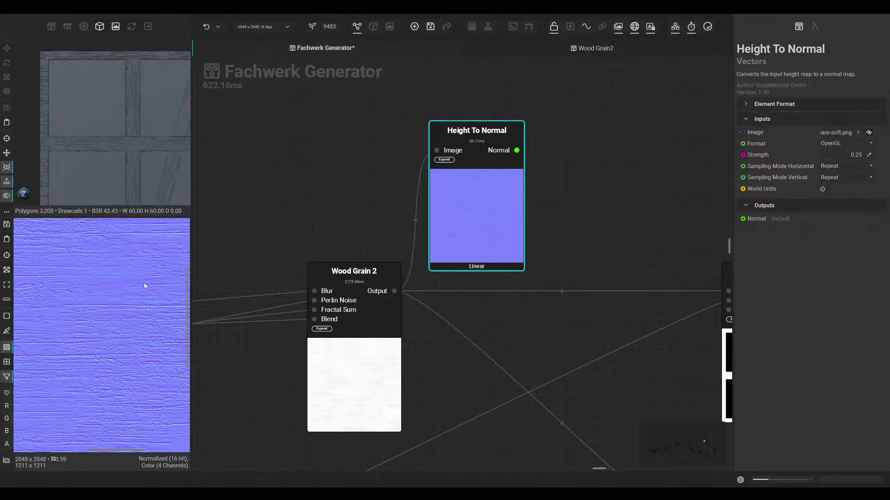
Examine the wood grain normal map up close and in the enlarged 2D view
scroll(96, 315, "up", 4)
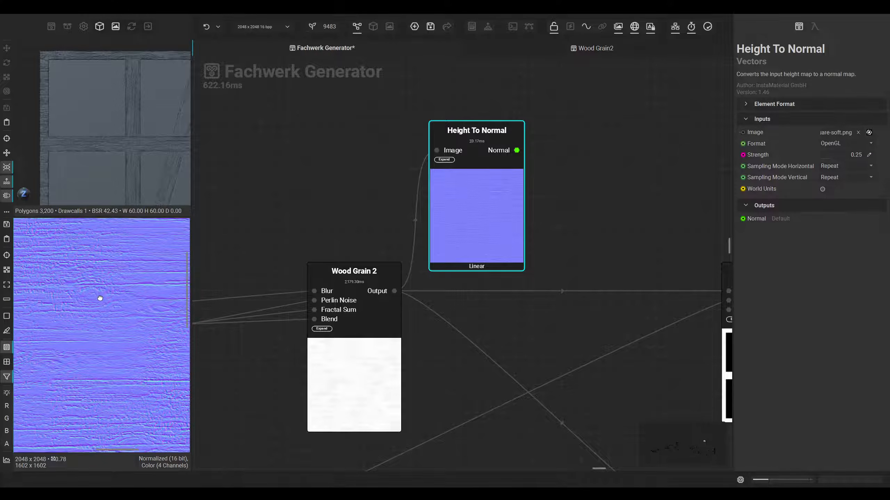
scroll(87, 329, "down", 2)
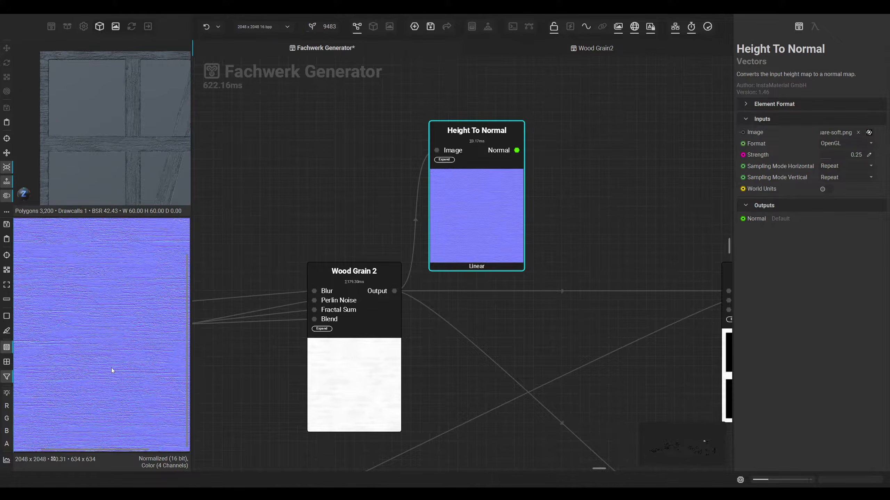
left_click(389, 26)
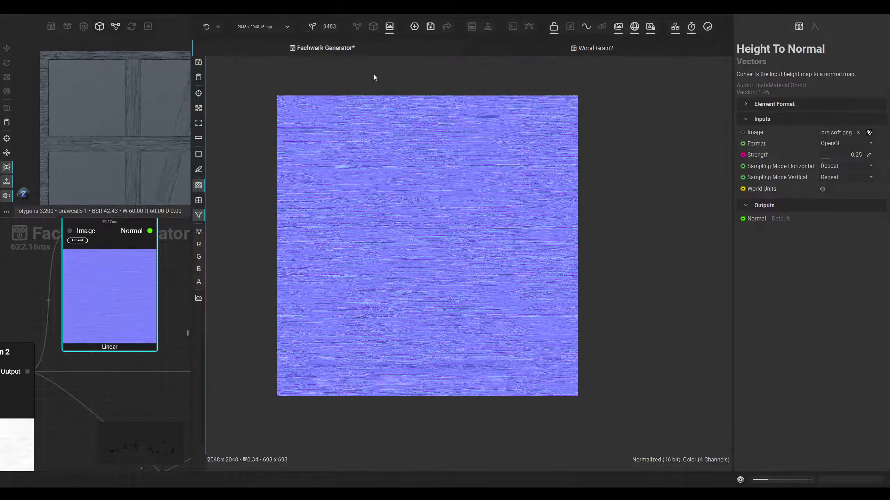
Enlarge the 3D preview and examine the grain on the beams and around the central beam crossing
left_click(369, 29)
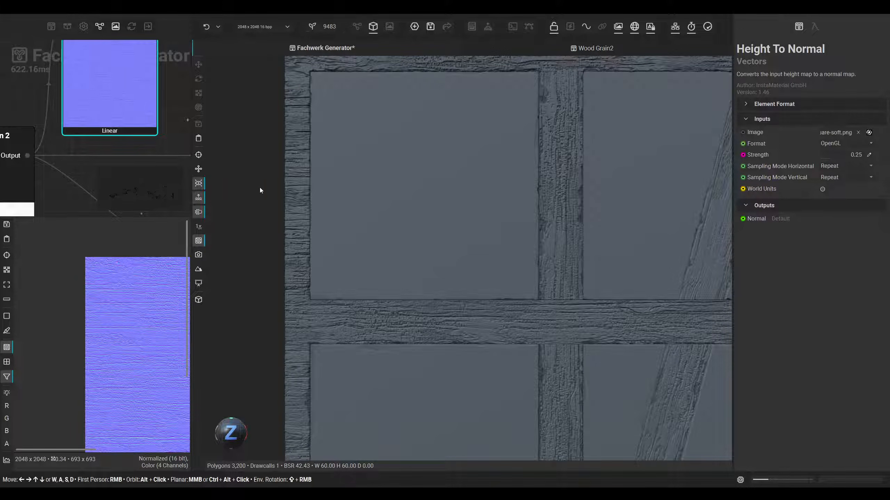
middle_click_drag(464, 212, 415, 195)
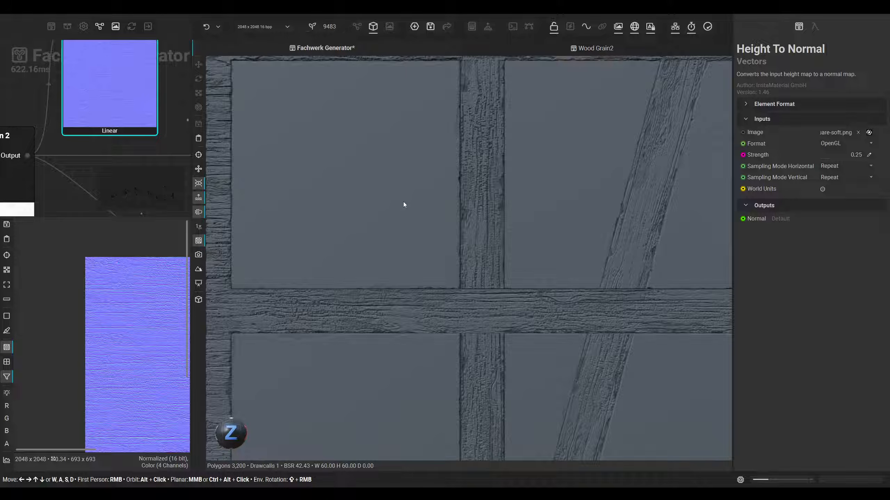
middle_click_drag(443, 222, 401, 194)
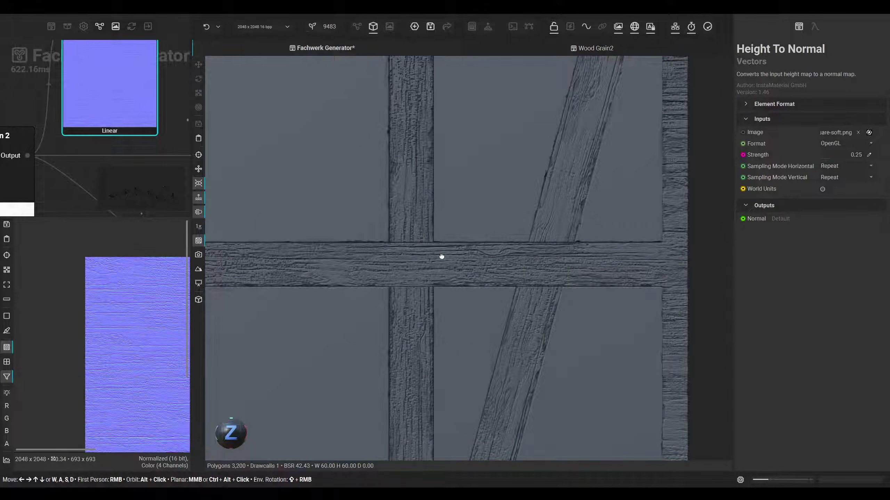
scroll(443, 257, "up", 5)
middle_click_drag(433, 271, 468, 269)
scroll(469, 261, "up", 9)
scroll(468, 264, "down", 6)
scroll(440, 232, "down", 4)
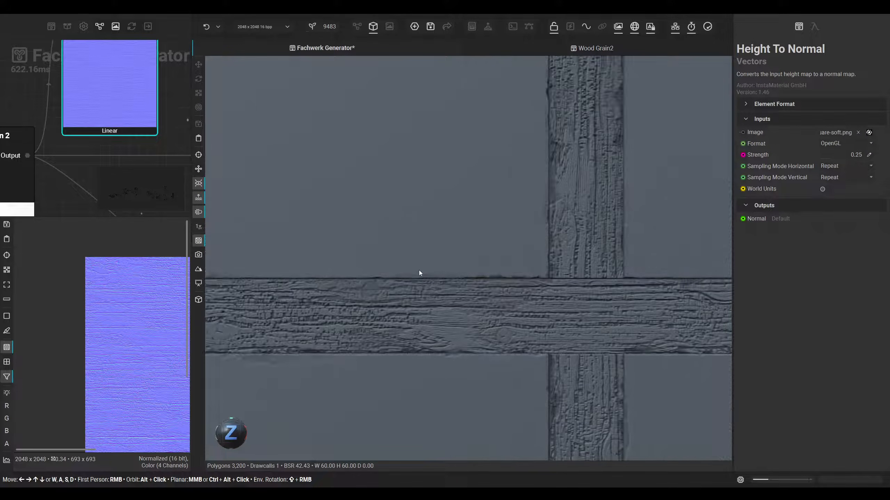
scroll(418, 272, "down", 5)
Return to the node graph and delete the Height To Normal node
left_click(357, 26)
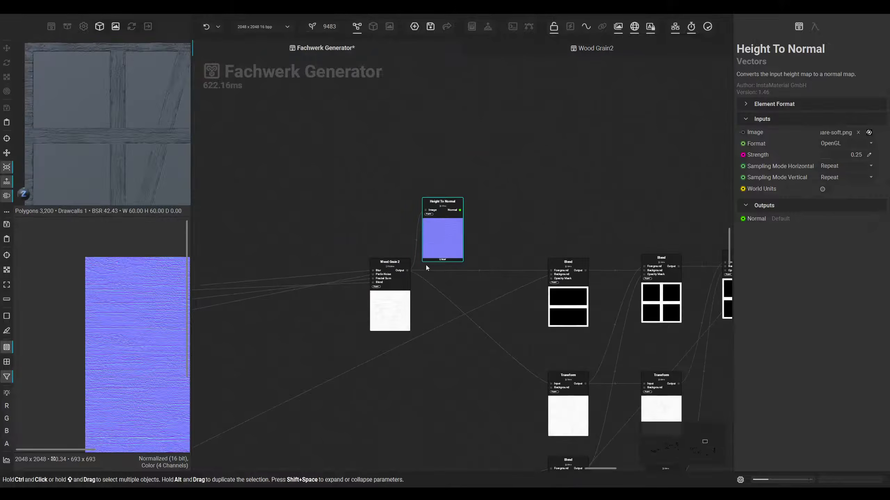
key("Delete")
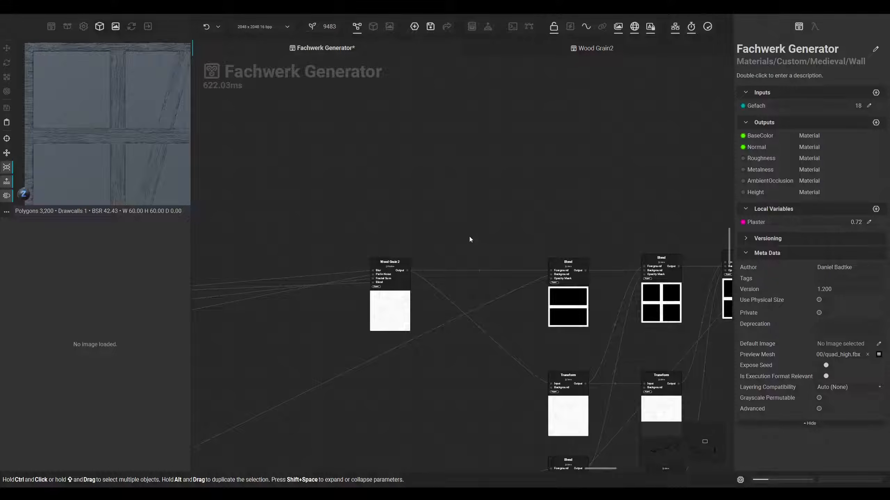
scroll(470, 239, "down", 4)
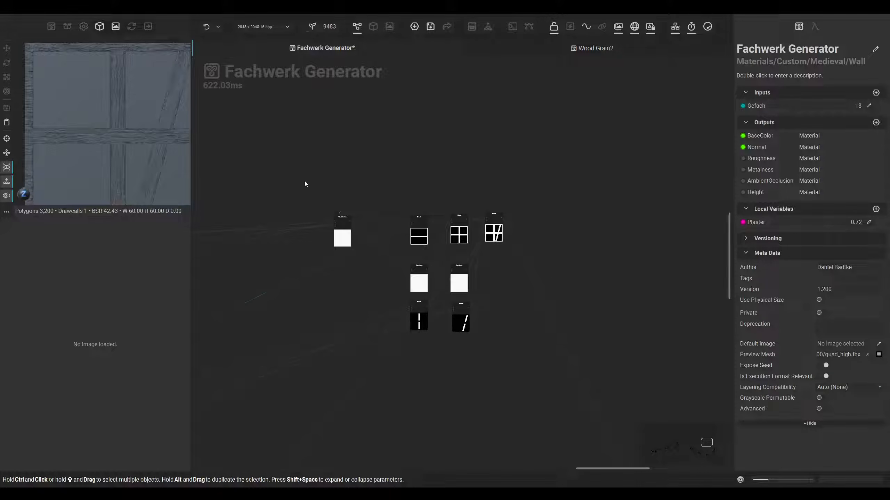
left_click_drag(303, 181, 509, 349)
scroll(506, 305, "up", 2)
middle_click_drag(515, 285, 371, 225)
left_click(343, 253)
middle_click_drag(343, 254, 487, 320)
scroll(207, 207, "up", 1)
Inspect the grain direction on the diagonal beam and the vertical outer frame beam in the enlarged 3D preview
middle_click_drag(128, 176, 131, 157)
scroll(80, 106, "up", 4)
middle_click_drag(82, 106, 122, 161)
scroll(99, 111, "down", 3)
left_click(373, 27)
middle_click_drag(473, 208, 296, 187)
scroll(475, 207, "down", 2)
scroll(492, 164, "up", 2)
middle_click_drag(510, 226, 498, 246)
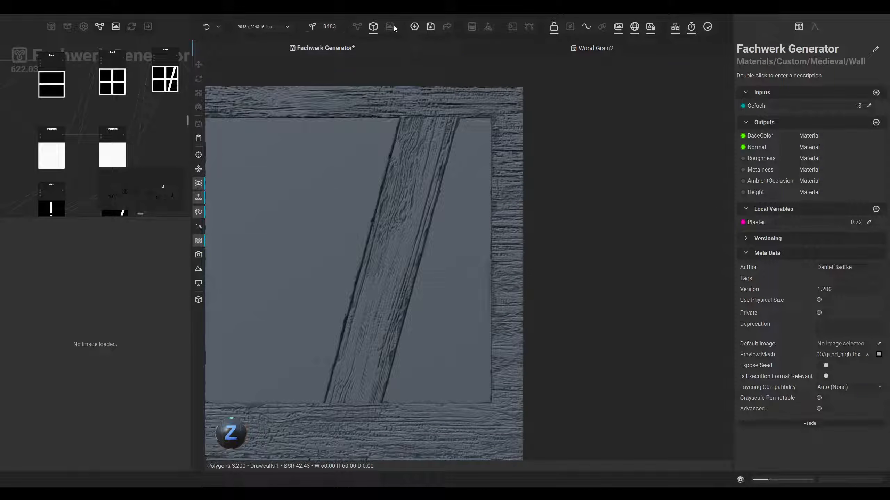
Add a Blend node below Wood Grain 2, fed by the Transform node that produces the vertical outer frame beams
left_click(357, 27)
scroll(441, 257, "up", 3)
left_click(505, 187)
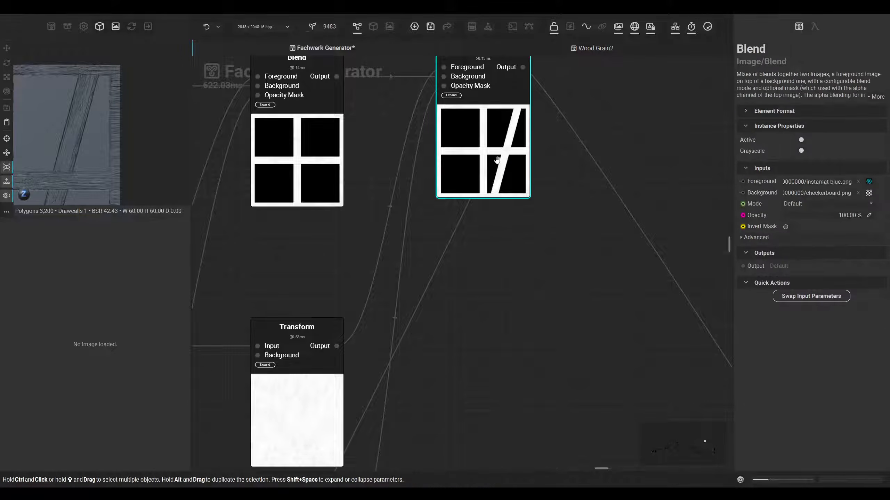
scroll(505, 187, "down", 1)
scroll(505, 188, "down", 3)
middle_click_drag(483, 322, 560, 203)
scroll(559, 203, "down", 3)
middle_click_drag(506, 274, 603, 165)
middle_click_drag(407, 359, 525, 286)
middle_click_drag(419, 298, 448, 289)
scroll(356, 251, "up", 3)
scroll(436, 264, "up", 5)
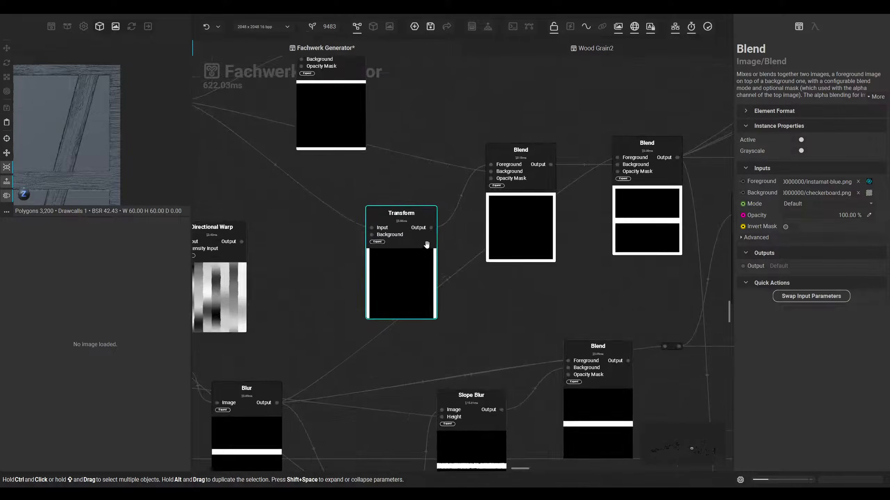
scroll(430, 232, "down", 5)
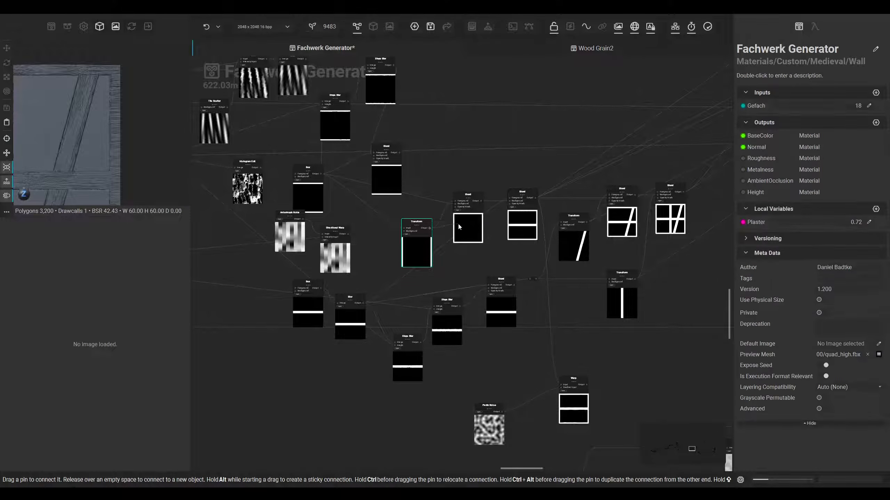
scroll(431, 181, "down", 5)
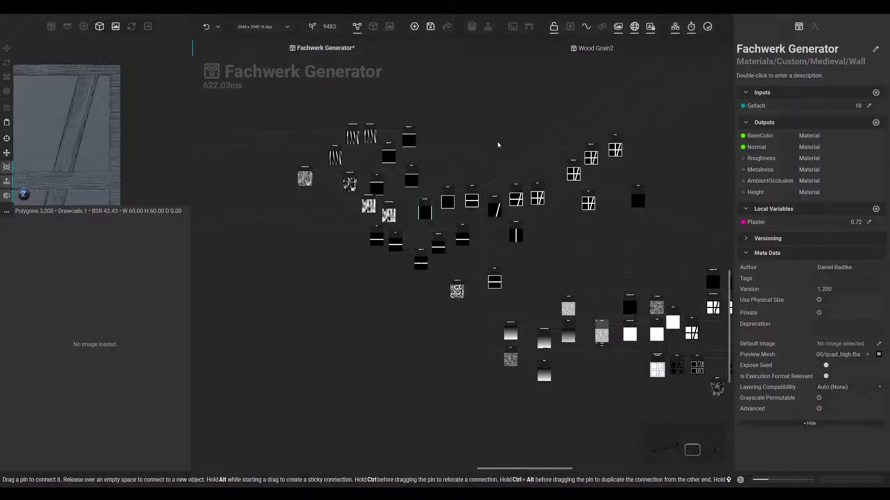
scroll(438, 263, "up", 6)
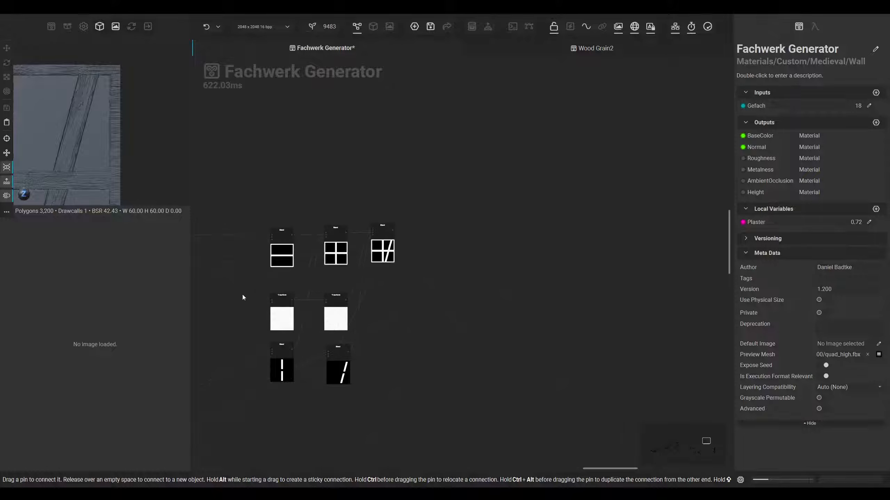
scroll(310, 319, "up", 1)
right_click(329, 310)
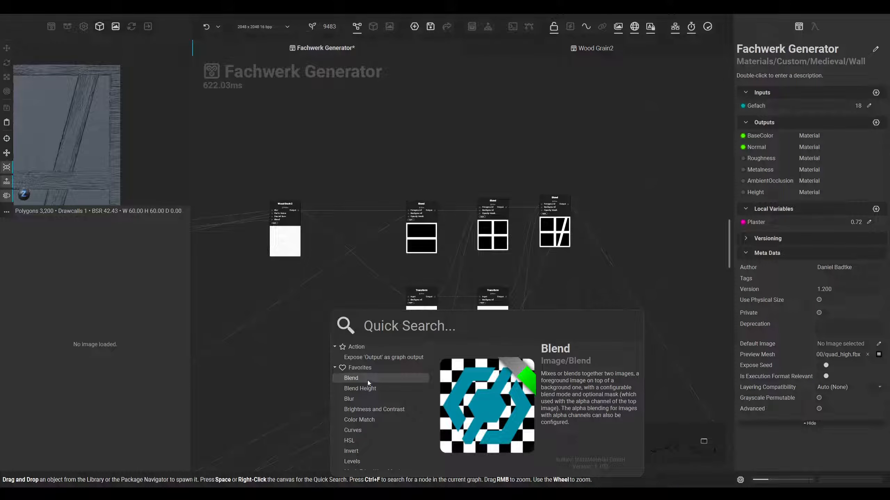
left_click(367, 380)
Connect the Wood Grain 2 output to the new outer frame Blend node and set its mode to Multiply
scroll(367, 380, "up", 4)
left_click_drag(260, 104, 353, 323)
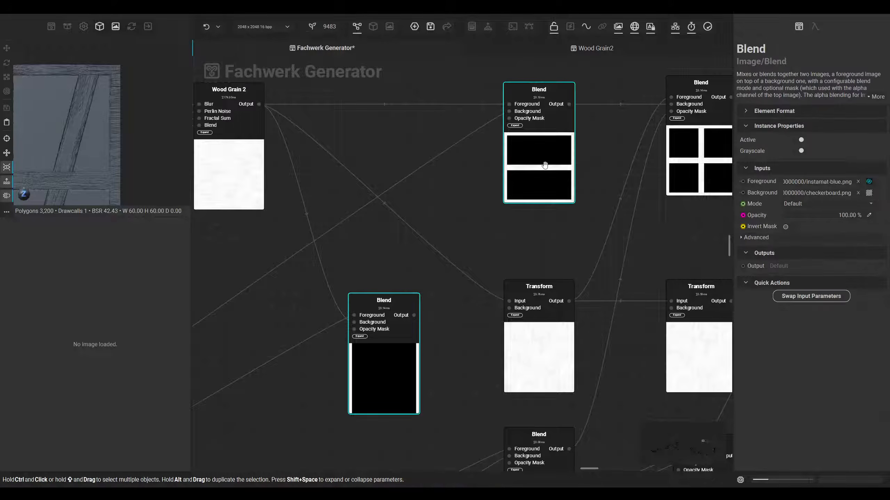
middle_click_drag(397, 414, 446, 352)
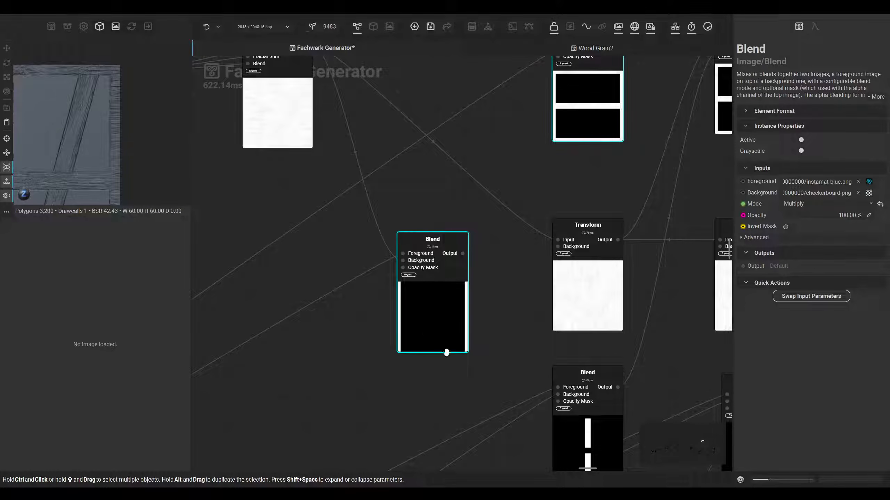
Preview the outer frame Blend node in the 2D view and set its mode to Multiply
double_click(413, 299)
scroll(177, 336, "down", 3)
scroll(121, 321, "up", 4)
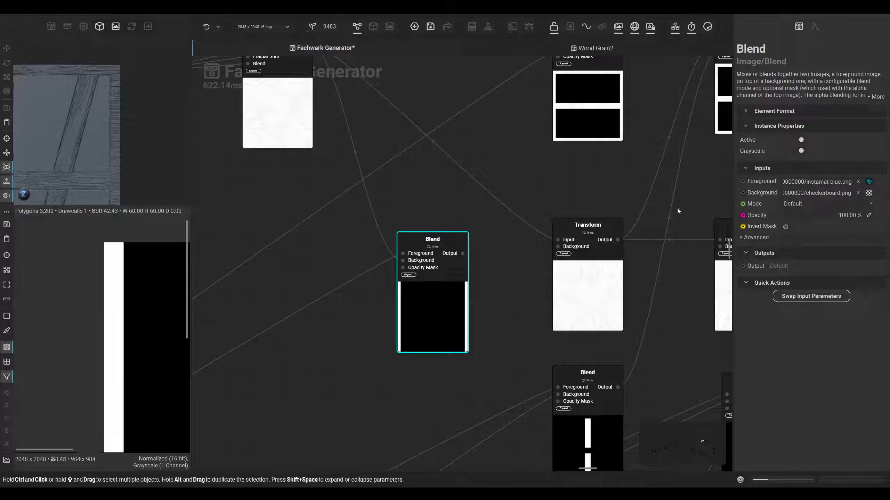
left_click(790, 206)
left_click(806, 247)
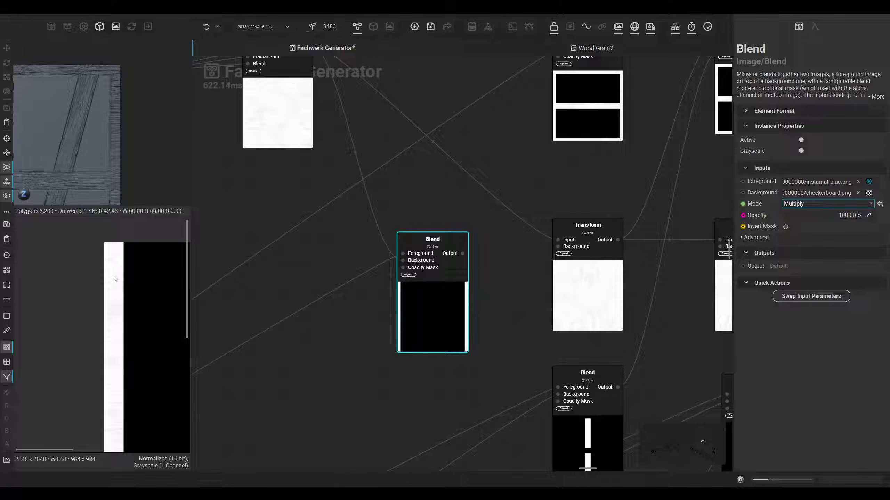
scroll(116, 270, "up", 5)
Insert a Transform node between Wood Grain 2 and the outer frame Blend, and rotate the grain a quarter turn to run vertically
middle_click_drag(363, 159, 354, 253)
left_click_drag(292, 201, 214, 194)
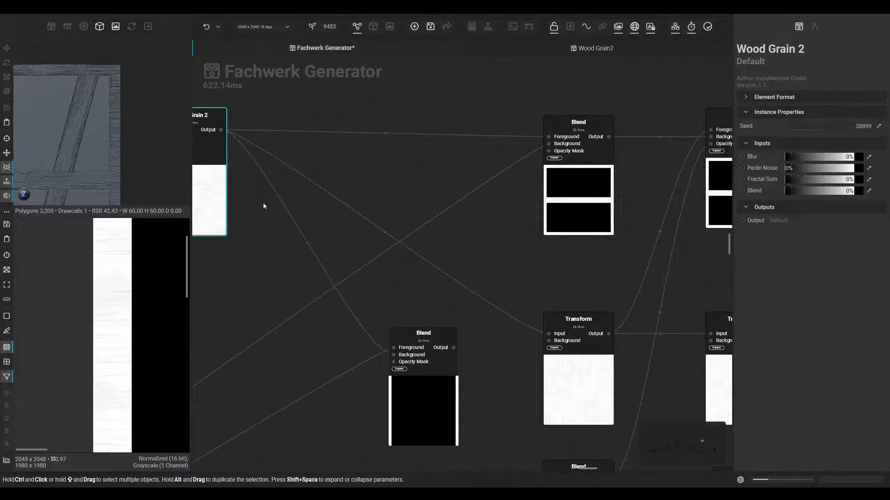
left_click(280, 200)
key("space")
type("tra")
key("Return")
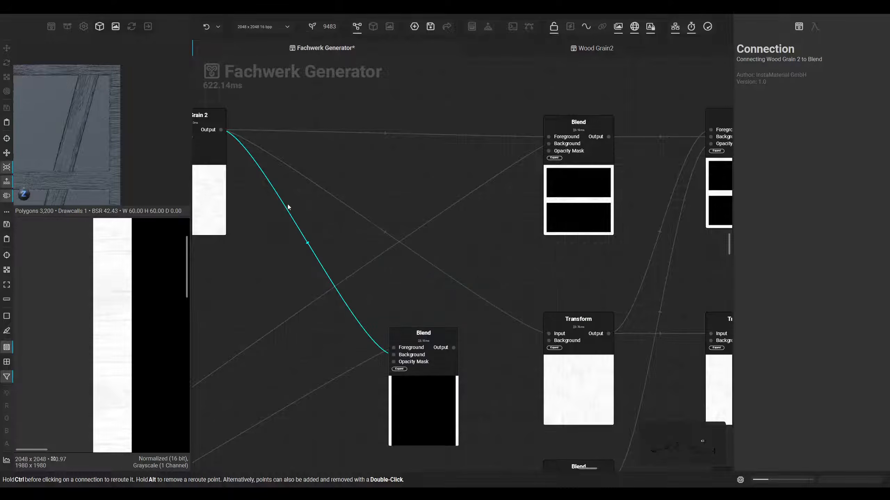
left_click_drag(869, 205, 876, 324)
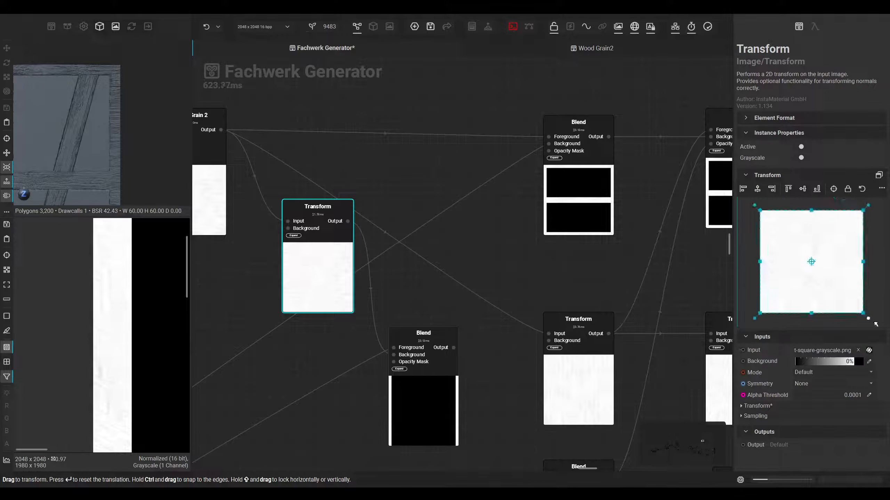
Move the outer frame Blend node past the existing Transform nodes, towards the end of the grain network
middle_click_drag(441, 415, 403, 324)
left_click_drag(404, 323, 398, 346)
scroll(398, 346, "down", 5)
middle_click_drag(397, 345, 345, 278)
left_click_drag(343, 278, 579, 277)
Trace the outer frame's mask connection back through the beam shape nodes of the graph
scroll(512, 194, "down", 6)
middle_click_drag(298, 378, 584, 202)
scroll(347, 330, "up", 5)
middle_click_drag(372, 311, 514, 297)
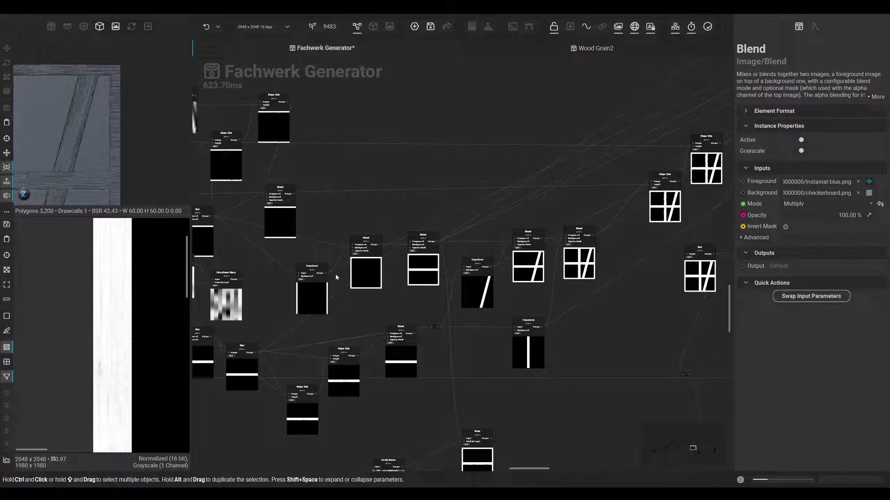
left_click_drag(326, 274, 644, 207)
scroll(452, 219, "down", 5)
scroll(644, 207, "up", 1)
left_click_drag(498, 172, 494, 177)
left_click(410, 186)
Move the Blend node of the horizontal beams and frame away from the central beam Blend to make room between them
middle_click_drag(398, 204, 553, 260)
scroll(430, 208, "up", 5)
left_click(406, 200)
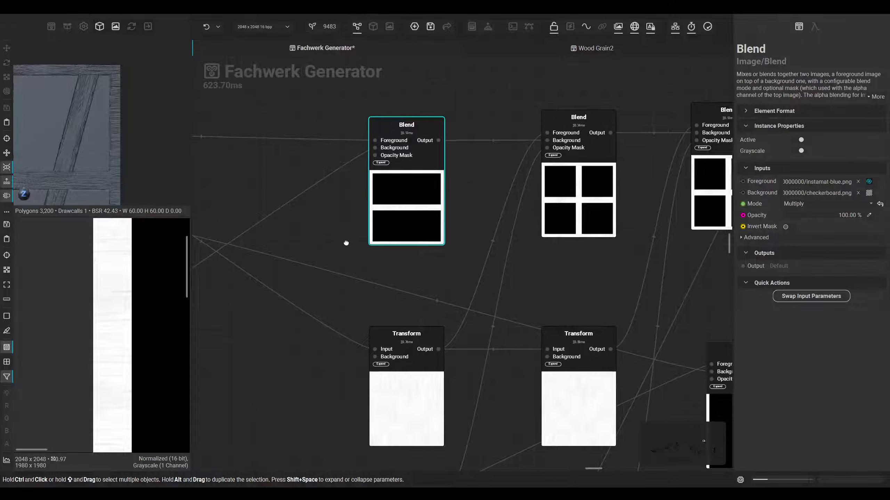
middle_click_drag(344, 243, 418, 224)
left_click_drag(456, 197, 411, 189)
middle_click_drag(372, 205, 422, 215)
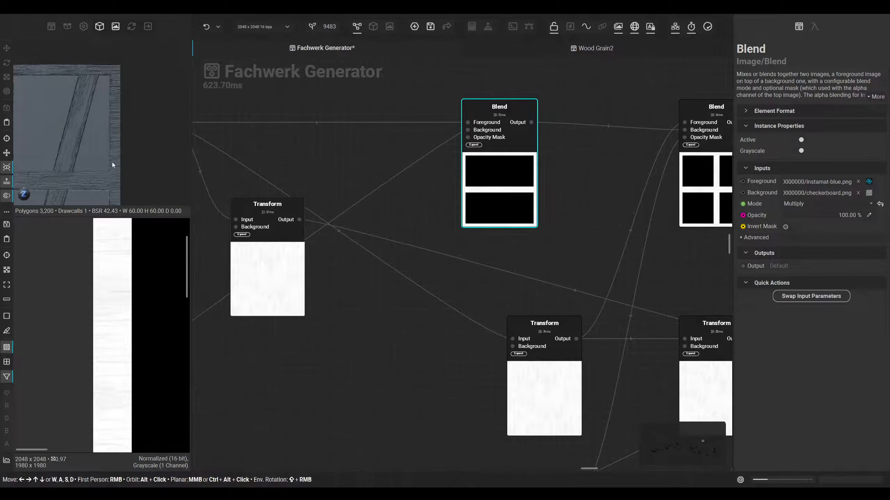
middle_click_drag(436, 185, 259, 191)
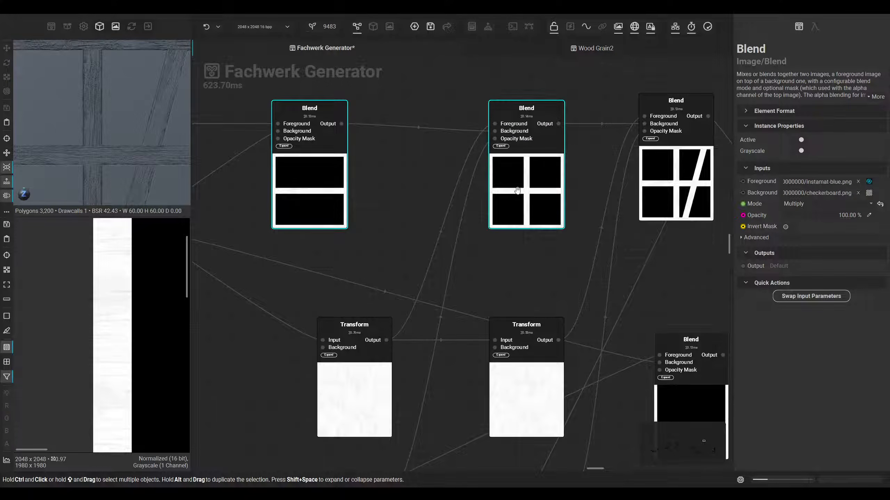
Examine the Transform and Blend nodes of the central and diagonal beams, their mask, and the beam crossing in the 3D preview
left_click(358, 387)
scroll(549, 216, "up", 1)
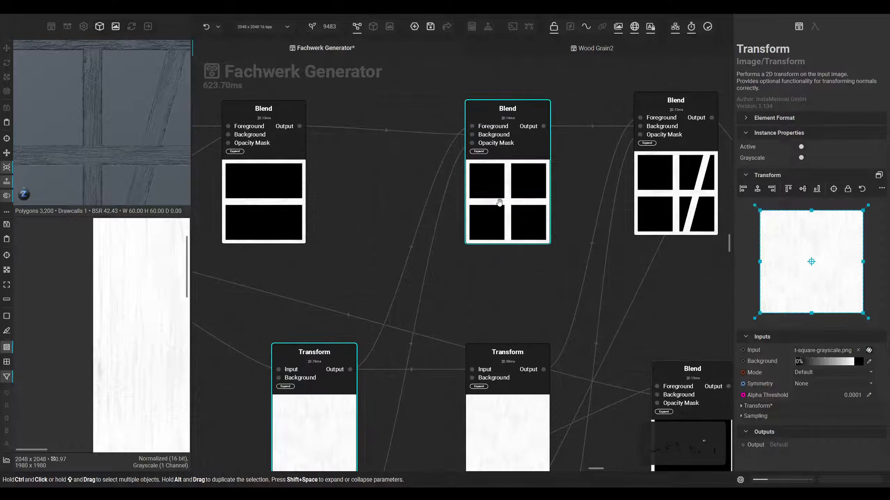
left_click(477, 143)
scroll(115, 303, "down", 5)
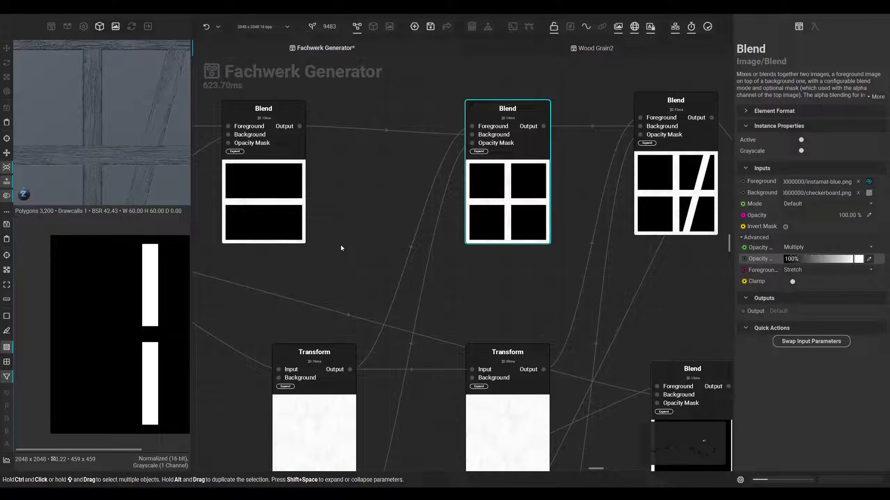
middle_click_drag(121, 151, 129, 134)
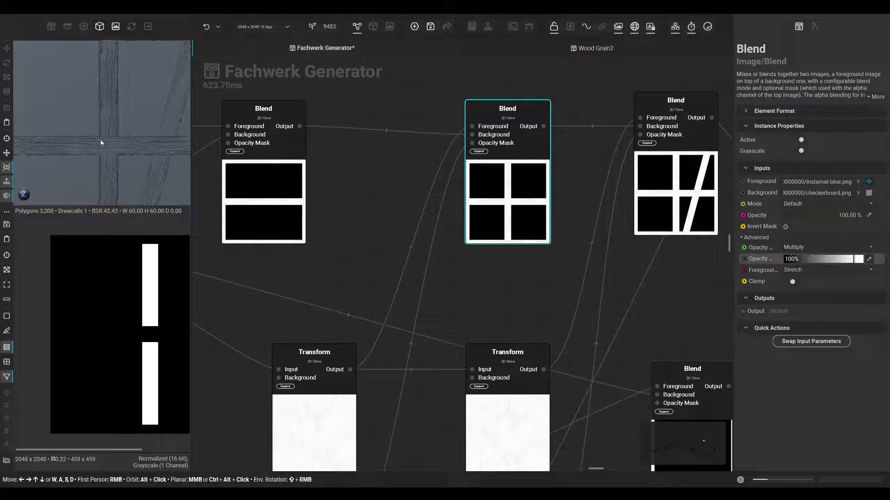
middle_click_drag(107, 179, 99, 142)
scroll(90, 138, "down", 2)
middle_click_drag(402, 232, 365, 217)
left_click_drag(459, 185, 462, 167)
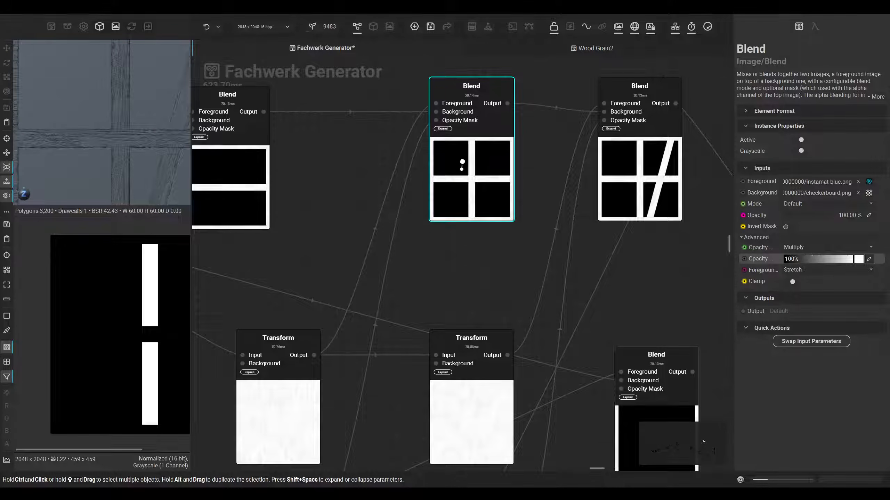
scroll(473, 179, "down", 4)
middle_click_drag(485, 201, 400, 150)
left_click_drag(479, 112, 489, 105)
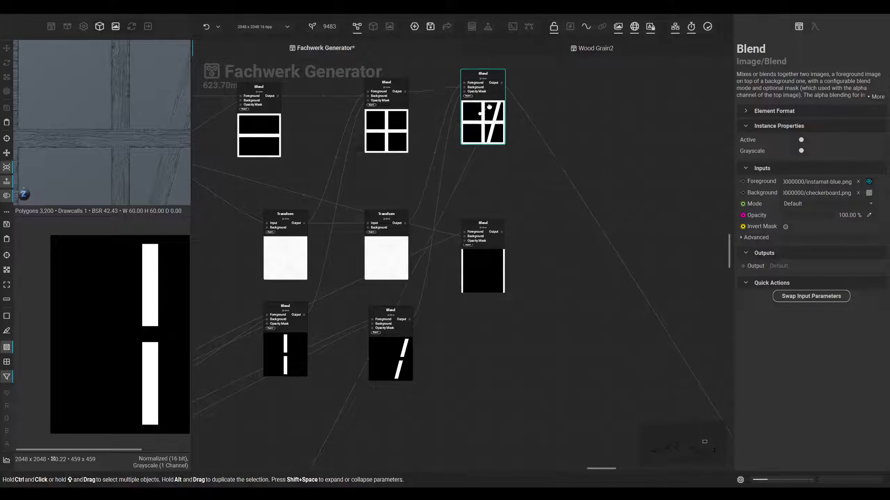
scroll(491, 259, "down", 1)
Place the outer frame Blend node beside the central beam Transform, just after its own rotated grain Transform
left_click_drag(481, 273, 249, 264)
middle_click_drag(249, 264, 348, 253)
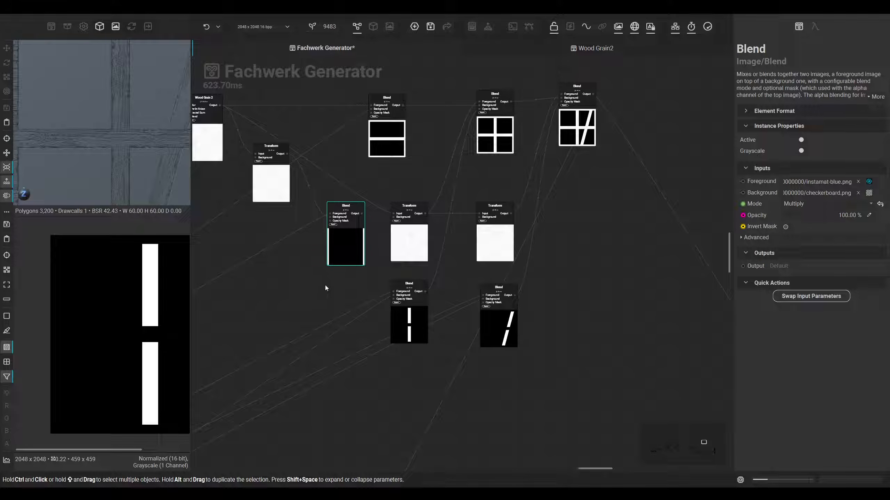
scroll(329, 282, "up", 3)
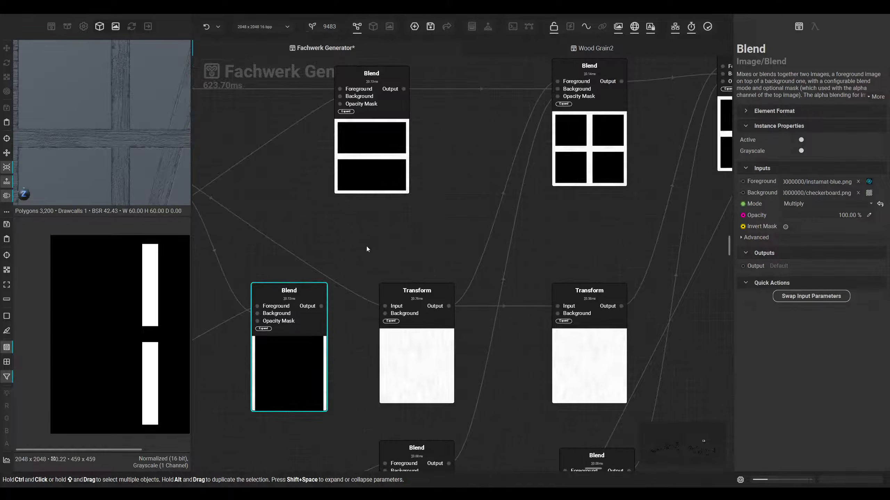
scroll(373, 133, "down", 2)
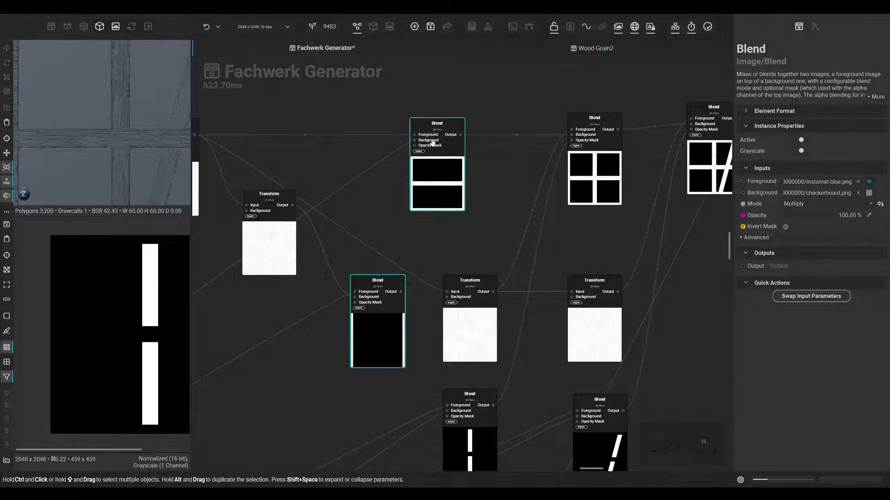
Add a new Blend node fed by the output of the horizontal beam and frame Blend
left_click_drag(456, 137, 489, 158)
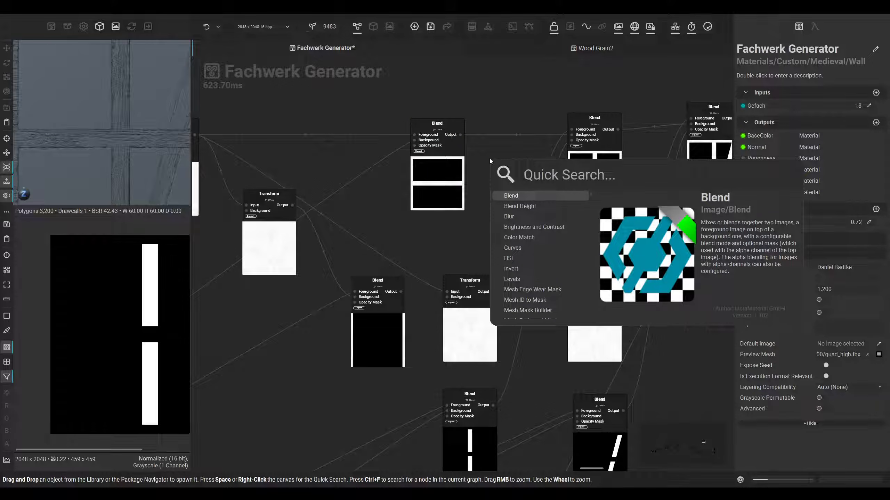
type("bln")
key("BackSpace")
type("end")
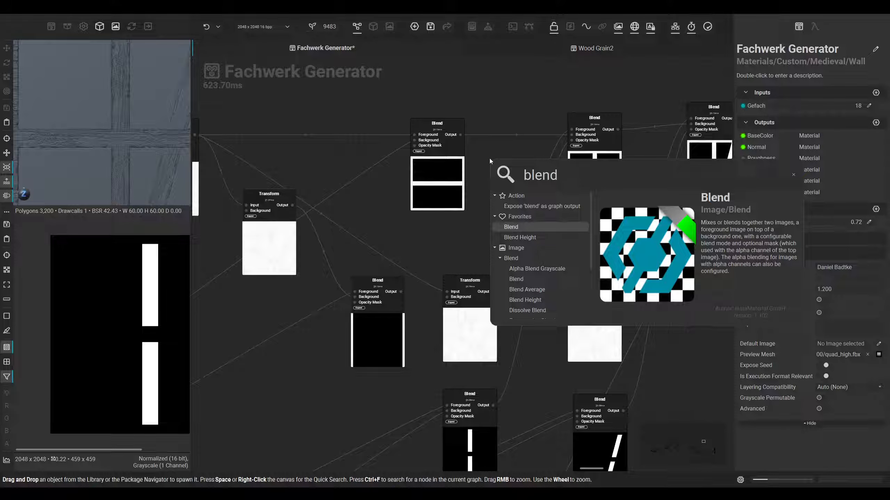
key("Return")
scroll(489, 158, "up", 3)
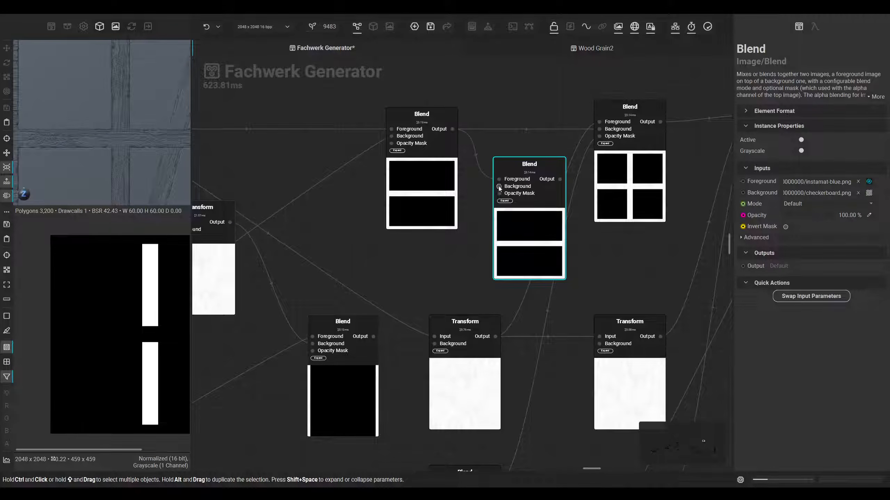
Feed the outer frame Blend into the new Blend's foreground and the frame mask into its opacity mask, then preview the corner grain
left_click_drag(498, 179, 373, 337)
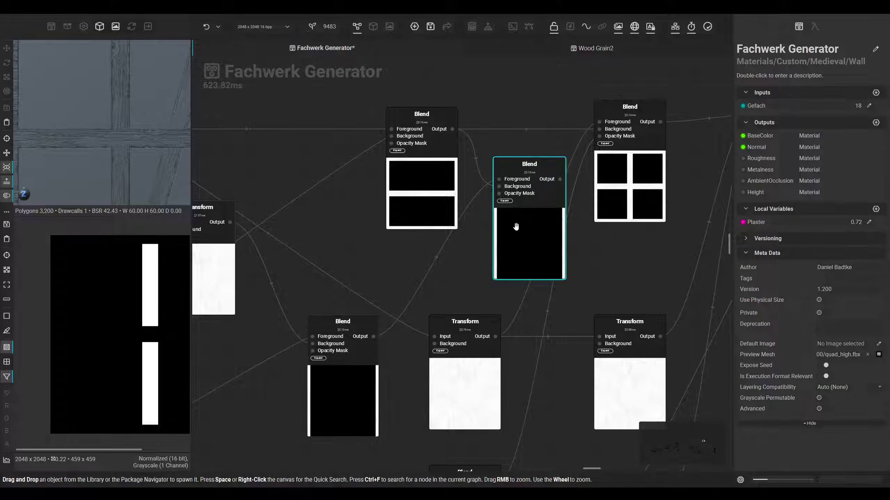
left_click(516, 227)
left_click_drag(312, 336, 499, 194, "ctrl+alt")
double_click(517, 240)
middle_click_drag(79, 253, 101, 266)
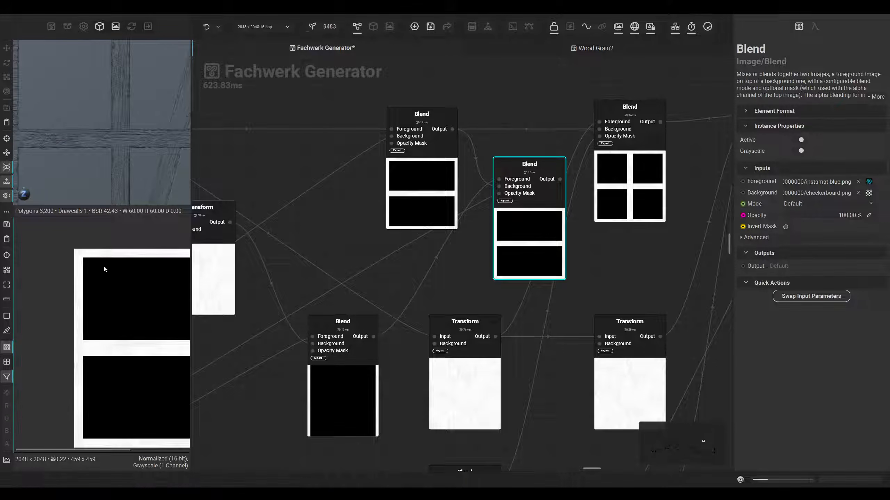
scroll(101, 266, "up", 8)
Connect the new Blend's output to the central beam Blend's background and place the node in line between the two neighbouring Blends
middle_click_drag(590, 192, 420, 300)
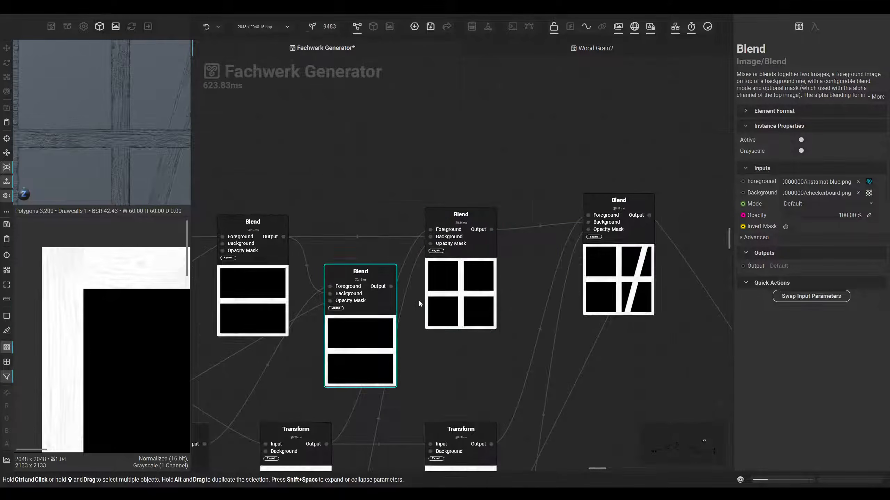
left_click_drag(391, 287, 422, 235)
left_click_drag(363, 301, 356, 265)
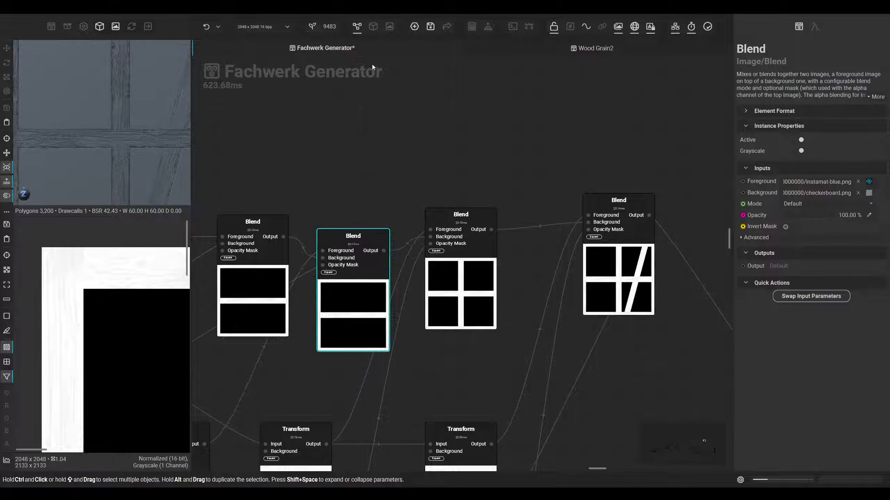
Inspect the wood grain on the outer frame beams and corners in the enlarged 3D preview, then return to the node graph
left_click(372, 26)
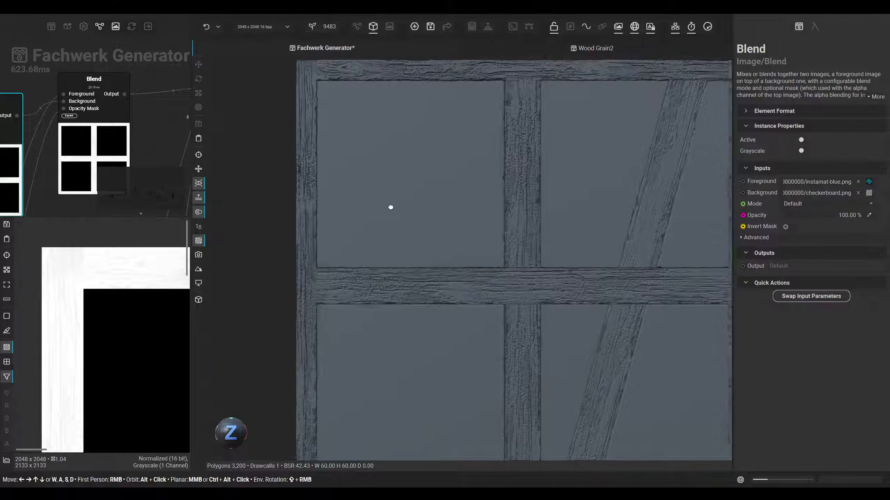
middle_click_drag(395, 207, 209, 212)
middle_click_drag(403, 249, 340, 308)
scroll(455, 172, "up", 2)
scroll(454, 172, "up", 2)
middle_click_drag(454, 172, 409, 223)
scroll(436, 198, "down", 4)
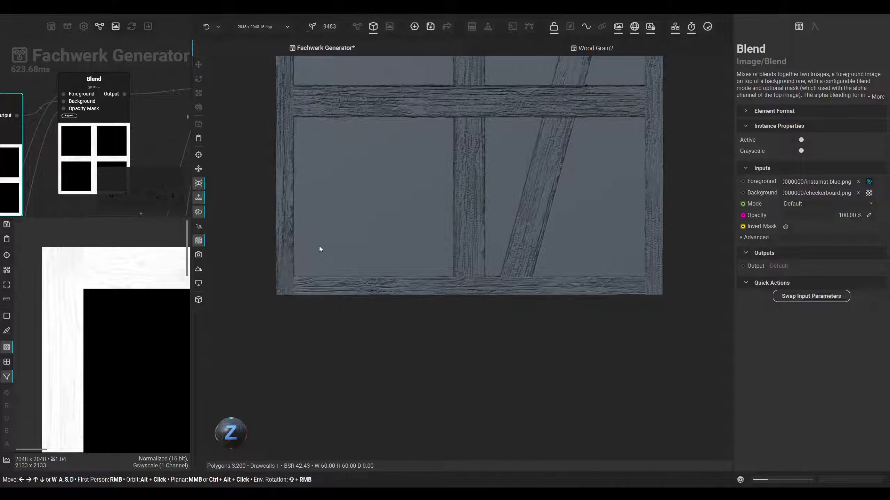
middle_click_drag(319, 246, 324, 329)
middle_click_drag(331, 199, 327, 380)
left_click(358, 27)
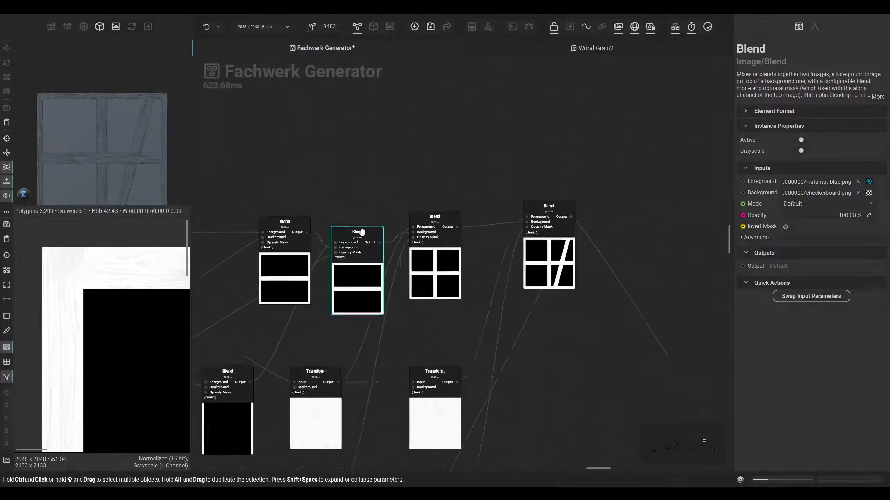
scroll(362, 228, "down", 3)
middle_click_drag(368, 297, 419, 241)
left_click_drag(422, 225, 423, 214)
middle_click_drag(396, 237, 442, 203)
scroll(442, 203, "down", 2)
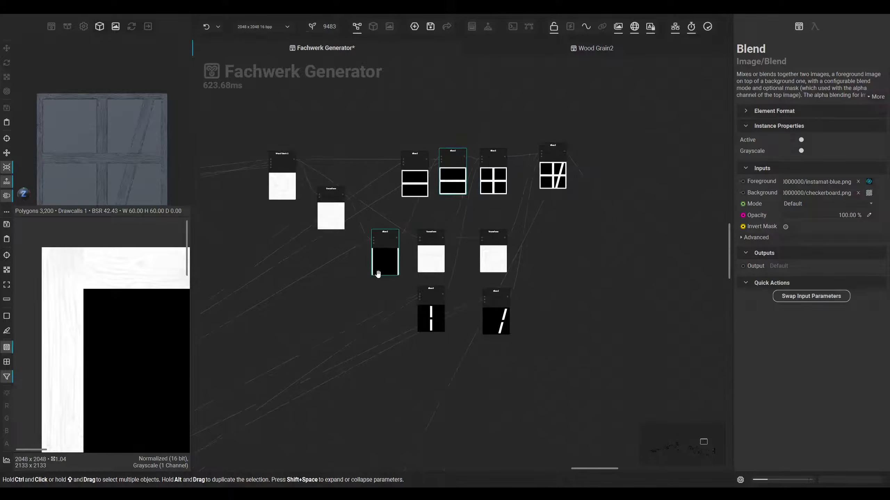
scroll(382, 269, "up", 6)
left_click(380, 205)
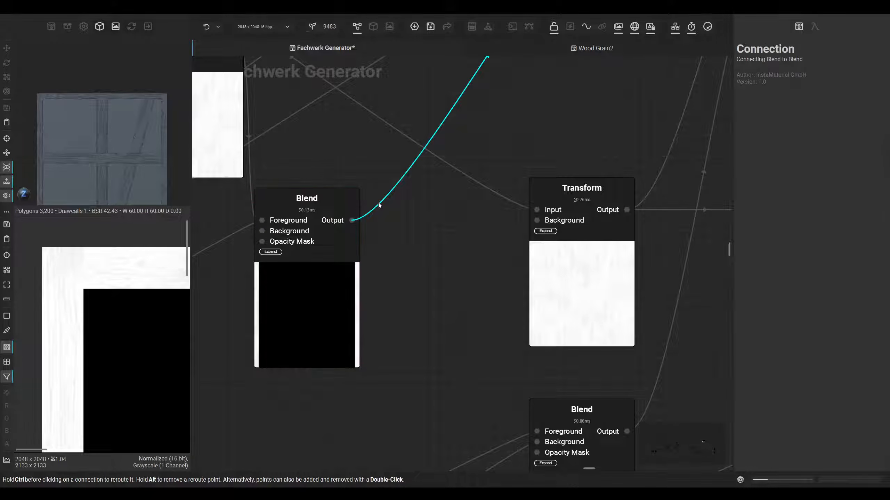
key("space")
type("tra")
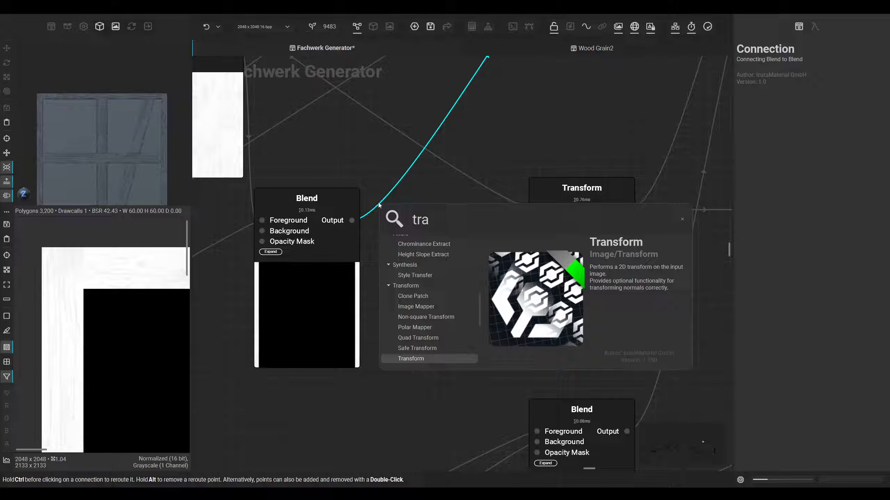
left_click(363, 162)
Move the outer frame Blend closer to the central beam Transform and add a reroute point on the frame mask connection
scroll(363, 163, "down", 4)
left_click_drag(308, 268, 394, 269)
middle_click_drag(324, 231, 398, 256)
scroll(336, 257, "up", 1)
left_click(337, 255)
scroll(337, 255, "down", 3)
double_click(322, 246)
left_click_drag(323, 247, 340, 257)
scroll(339, 253, "up", 2)
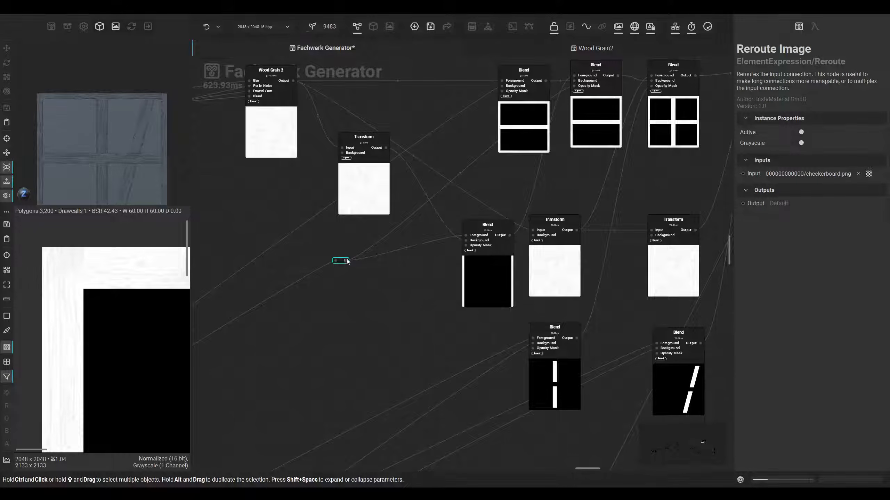
Add a Transform node fed by the reroute point and connect its output to the outer frame Blend and the combining Blend's opacity mask
right_click(382, 273)
type("tran")
key("Return")
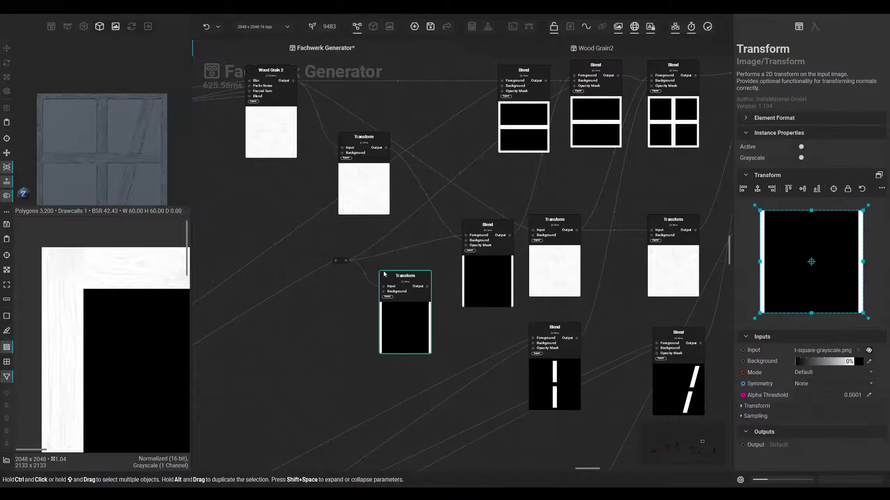
scroll(385, 301, "up", 2)
left_click_drag(409, 361, 393, 337)
left_click_drag(435, 253, 509, 199)
left_click_drag(435, 253, 587, 130)
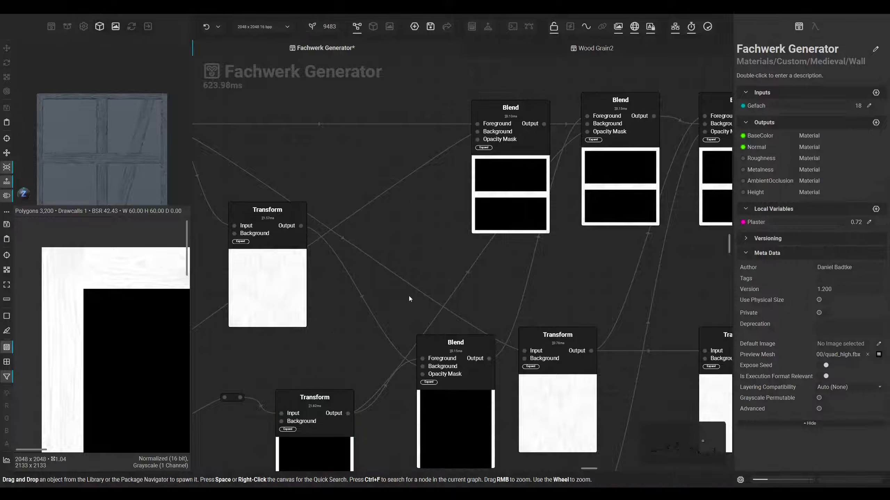
Open the frame mask Transform's editor in a separate window to adjust the mask more precisely
middle_click_drag(320, 447, 376, 311)
left_click(375, 311)
scroll(49, 106, "up", 5)
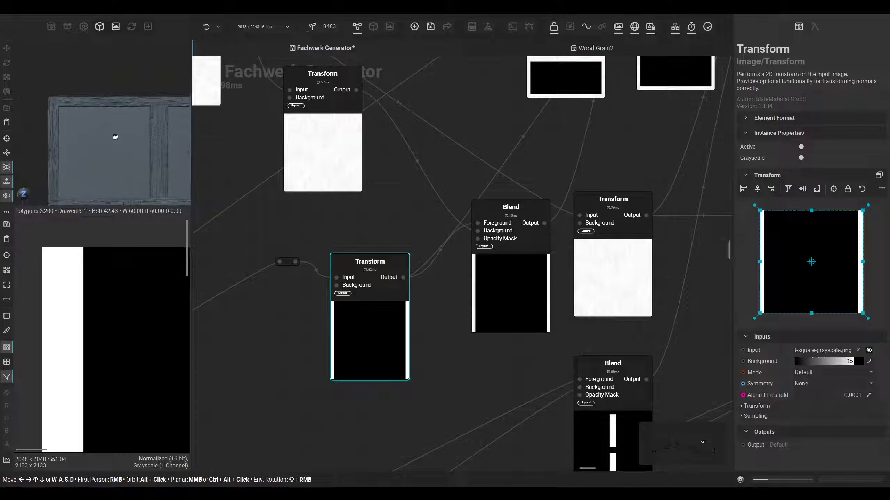
left_click(878, 174)
left_click(427, 276)
scroll(452, 275, "up", 6)
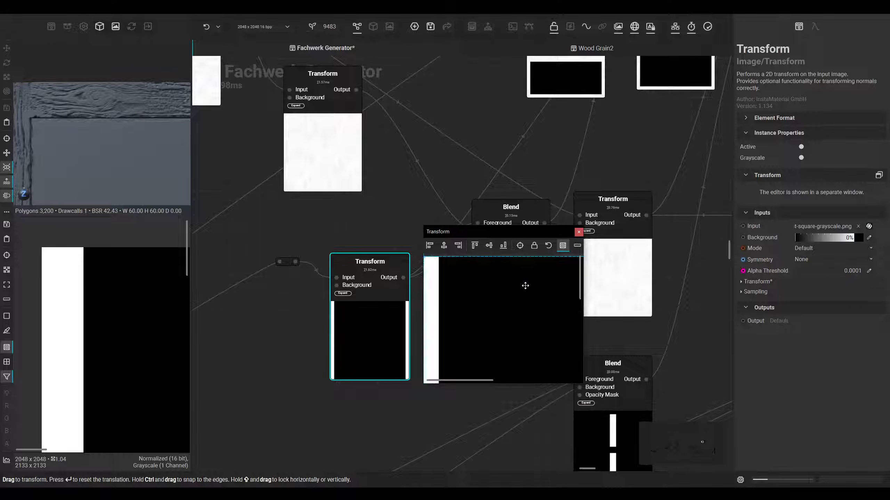
left_click_drag(524, 285, 489, 307)
scroll(489, 307, "down", 1)
key("Return")
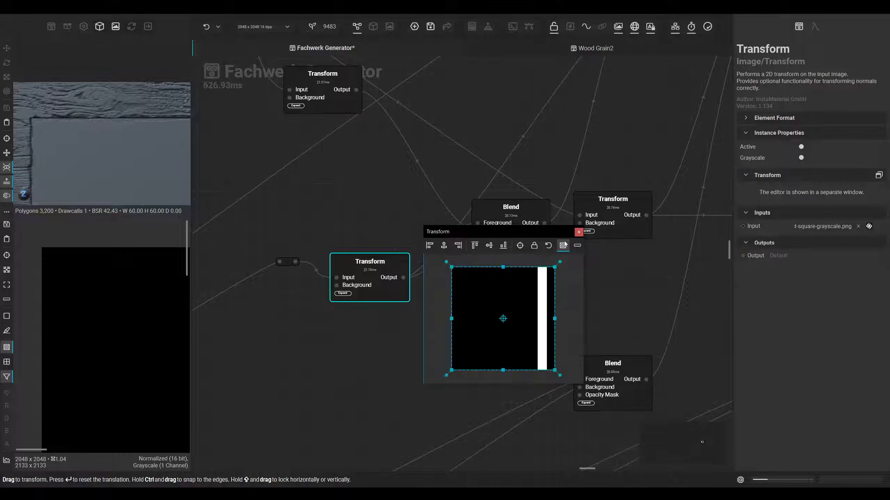
Shrink the vertical frame beam mask slightly in height and close the separate transform editor
left_click_drag(504, 265, 503, 275)
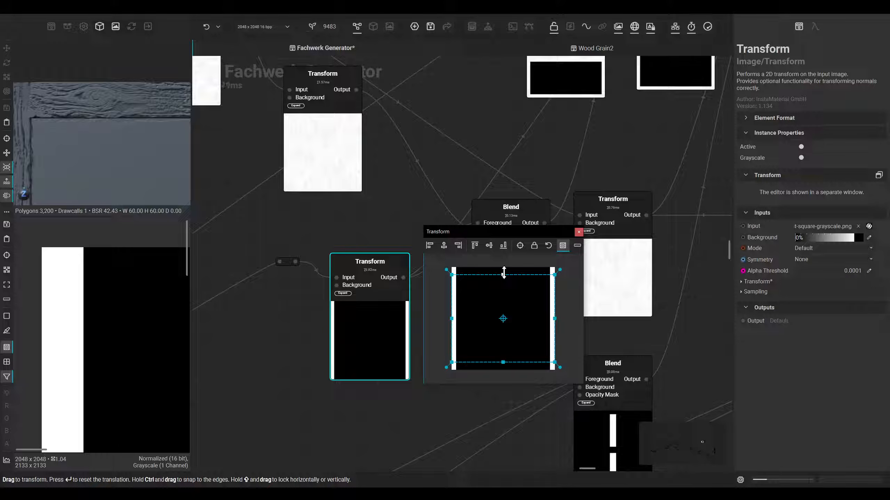
middle_click_drag(101, 153, 133, 152)
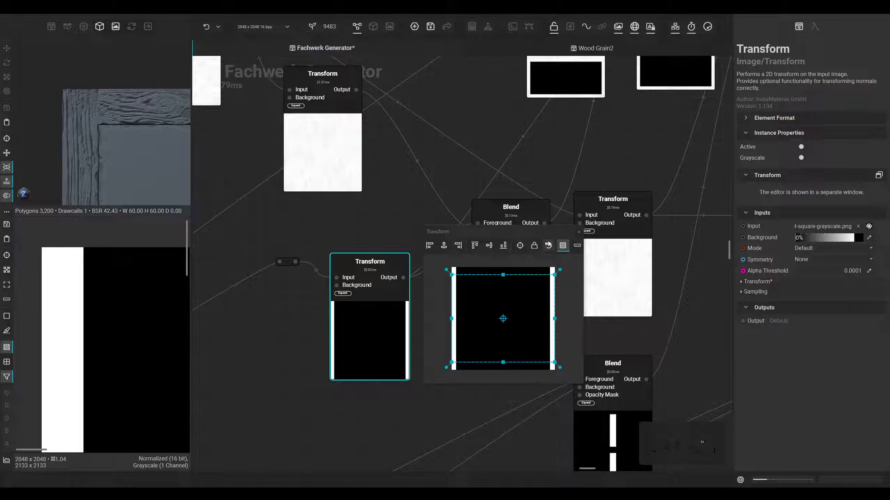
left_click(579, 232)
left_click_drag(386, 315, 385, 300)
scroll(392, 292, "up", 1)
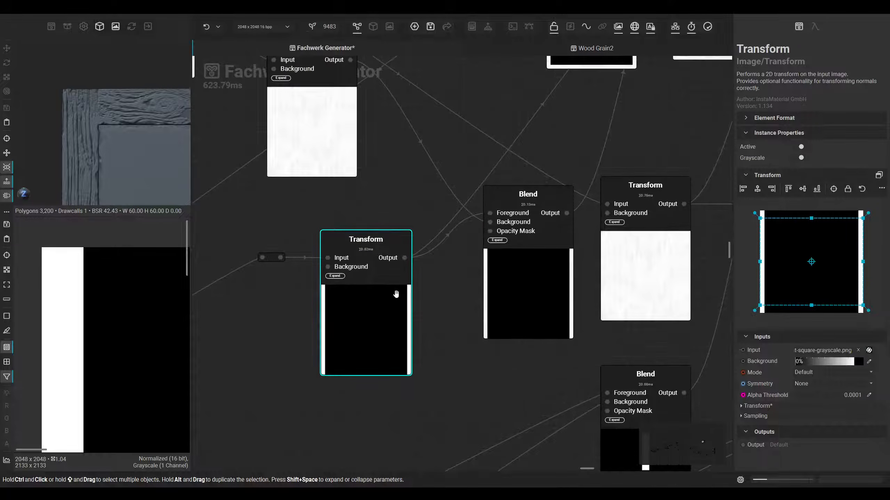
Set the mask Transform's vertical and horizontal sampling to Clamped Border and stretch the mask slightly taller
left_click(757, 416)
left_click(815, 422)
left_click(816, 453)
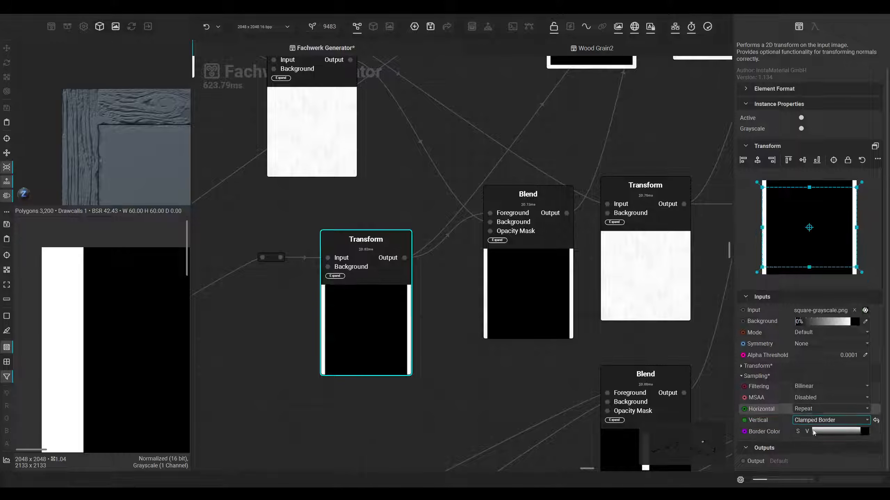
left_click(820, 431)
left_click(821, 441)
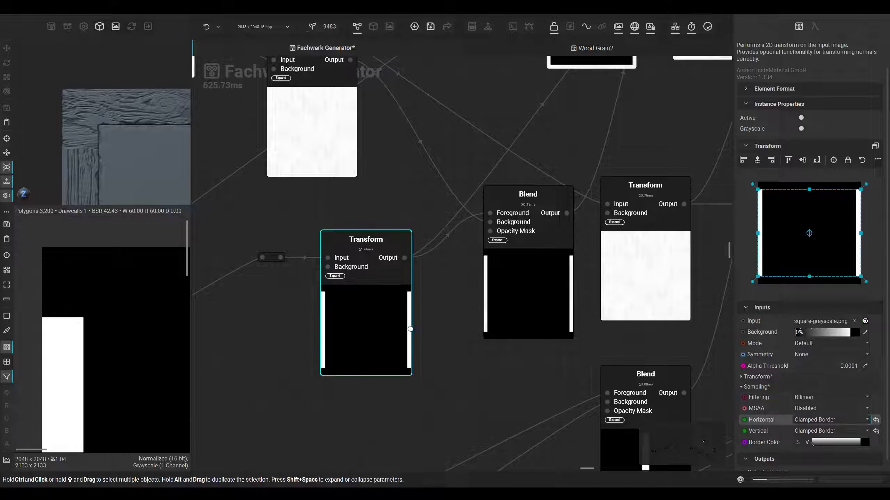
left_click_drag(809, 188, 809, 185)
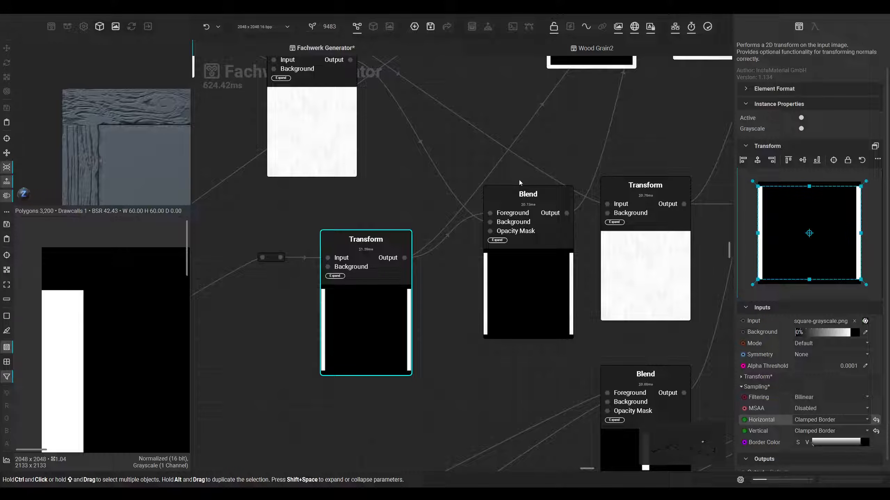
Inspect the wood grain at the outer frame corner and along the upper beam in the enlarged 3D preview
left_click(374, 26)
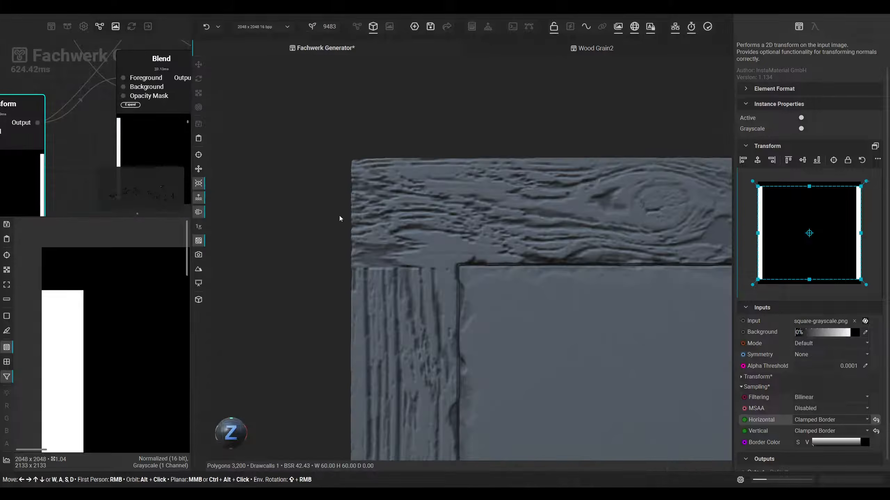
middle_click_drag(607, 395, 422, 244)
scroll(422, 244, "down", 5)
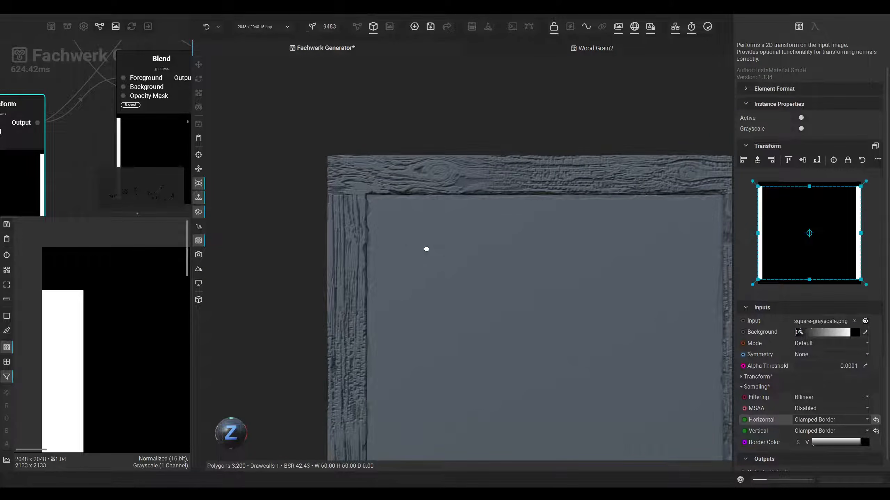
middle_click_drag(527, 300, 365, 217)
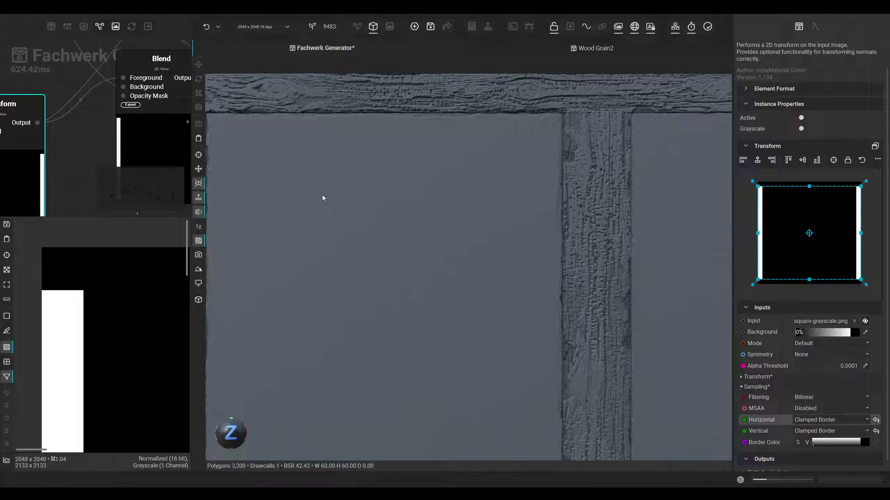
Return to the node graph and move the frame mask Transform closer to its Blend
left_click(356, 28)
left_click_drag(328, 333, 339, 296)
middle_click_drag(339, 296, 355, 294)
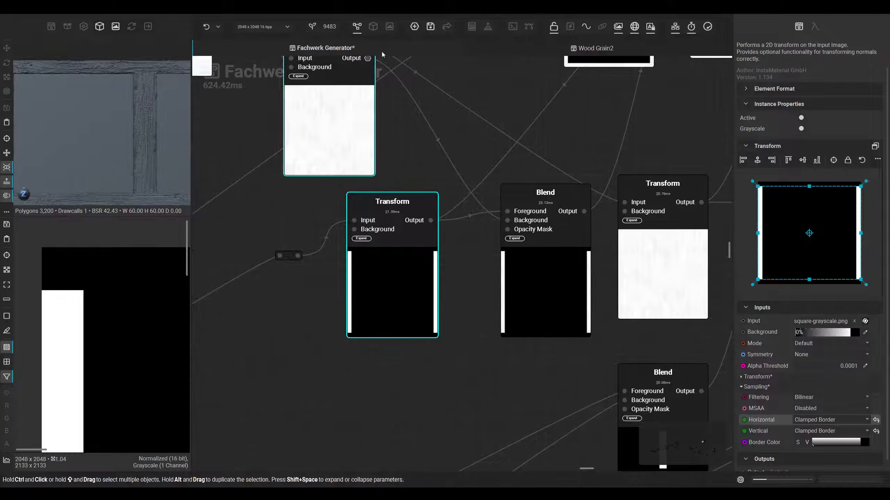
Inspect the wood grain on the central cross beams and the diagonal beam in the enlarged 3D preview, then return to the node graph
left_click(373, 27)
middle_click_drag(430, 280, 350, 277)
scroll(377, 230, "up", 3)
middle_click_drag(364, 242, 377, 248)
scroll(378, 245, "down", 2)
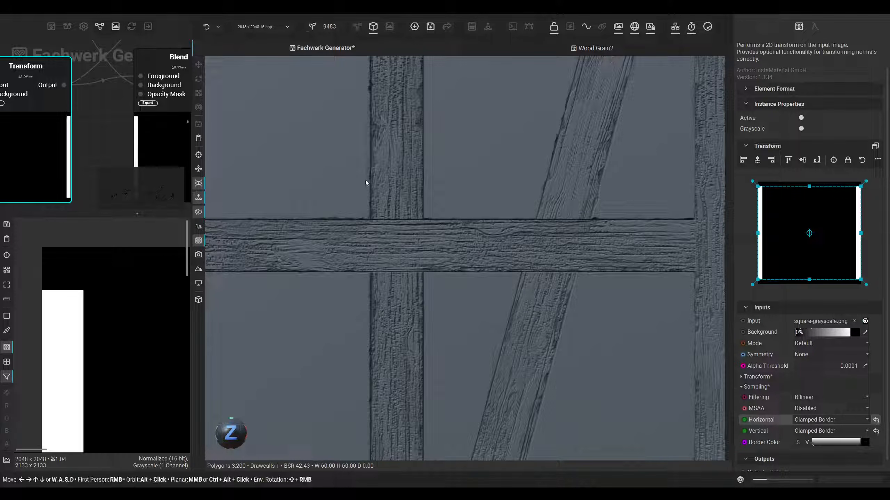
middle_click_drag(365, 179, 378, 181)
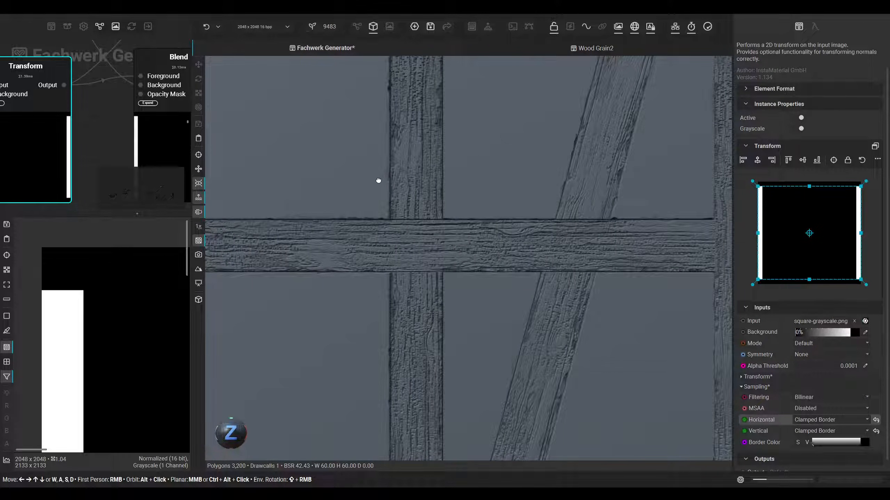
left_click(358, 28)
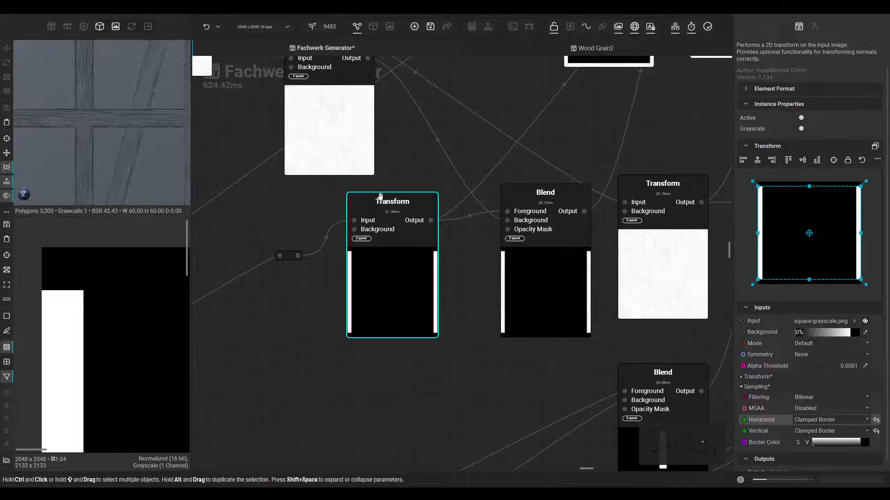
Move the frame mask's reroute point back below Wood Grain 2 and align the mask Transform beneath the grain Transform
left_click_drag(301, 252, 292, 216)
left_click_drag(401, 268, 365, 265)
middle_click_drag(376, 276, 473, 327)
left_click_drag(373, 266, 353, 255)
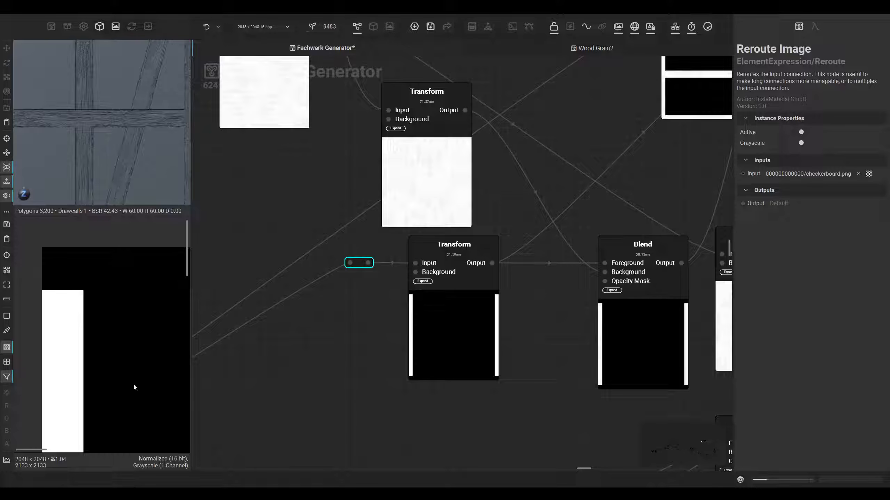
scroll(442, 266, "down", 3)
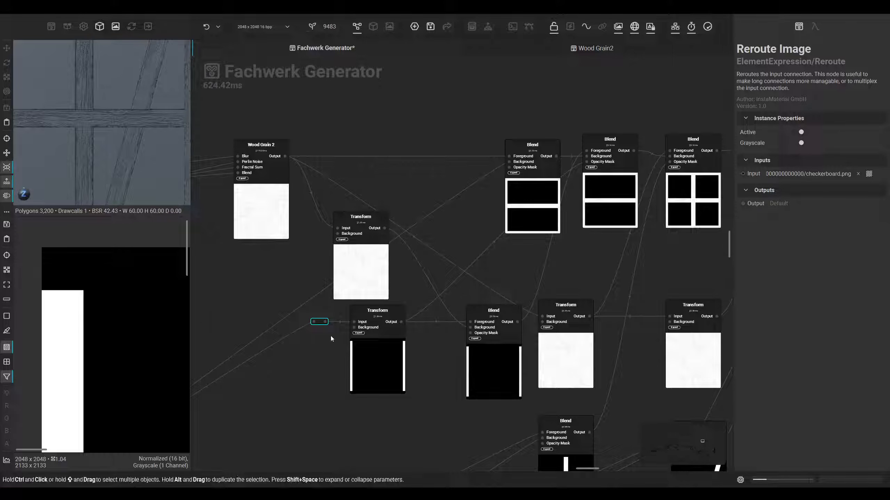
left_click_drag(321, 318, 244, 315)
middle_click_drag(329, 354, 369, 345)
left_click_drag(399, 347, 382, 348)
Reposition the central beam Blend and the final diagonal beam Blend to tidy the row of combining Blends
middle_click_drag(359, 365, 147, 444)
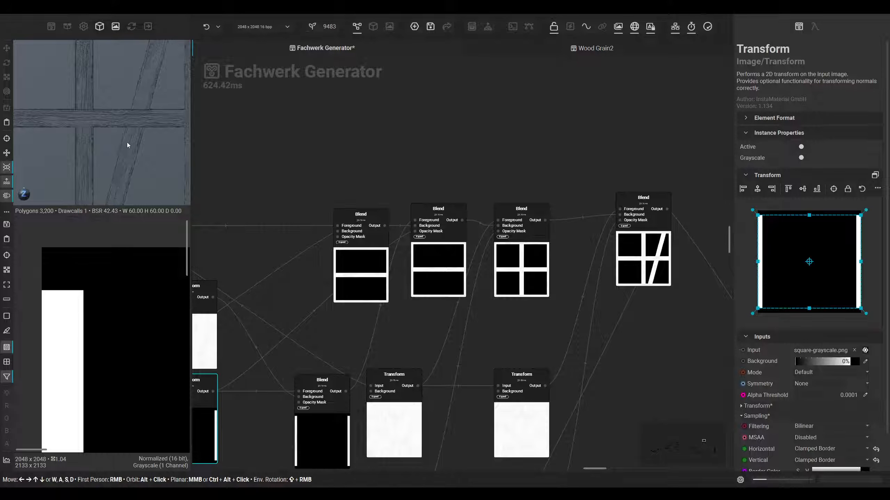
middle_click_drag(126, 140, 113, 142)
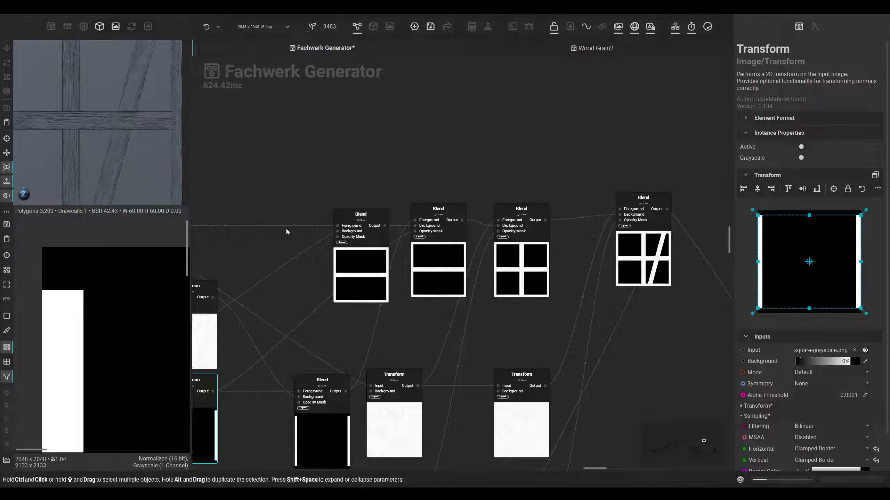
middle_click_drag(341, 204, 257, 197)
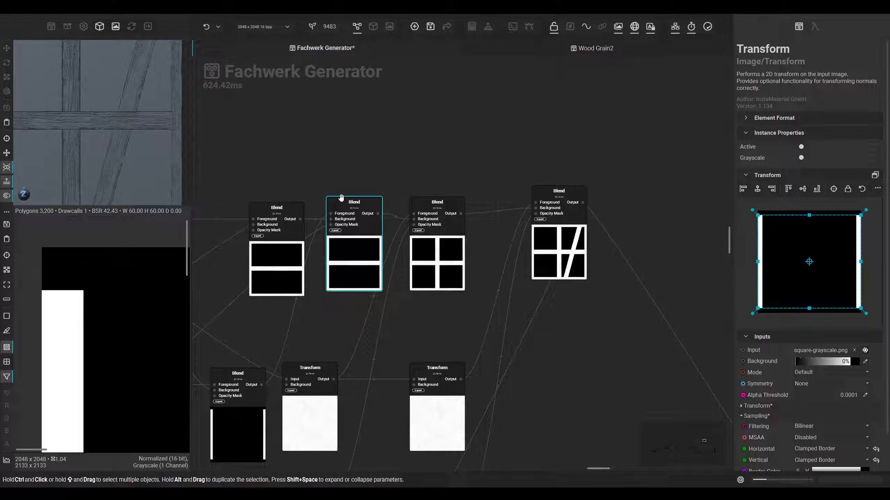
left_click_drag(419, 245, 421, 239)
left_click_drag(551, 249, 534, 249)
Select the whole wood grain network and move it closer to its source nodes in the graph
middle_click_drag(521, 291, 496, 129)
scroll(497, 130, "down", 3)
middle_click_drag(498, 267, 483, 174)
scroll(456, 173, "down", 3)
scroll(429, 256, "down", 1)
middle_click_drag(399, 234, 551, 320)
left_click_drag(409, 96, 603, 238)
left_click_drag(580, 231, 333, 235)
middle_click_drag(312, 262, 443, 347)
scroll(270, 205, "up", 4)
middle_click_drag(270, 205, 369, 233)
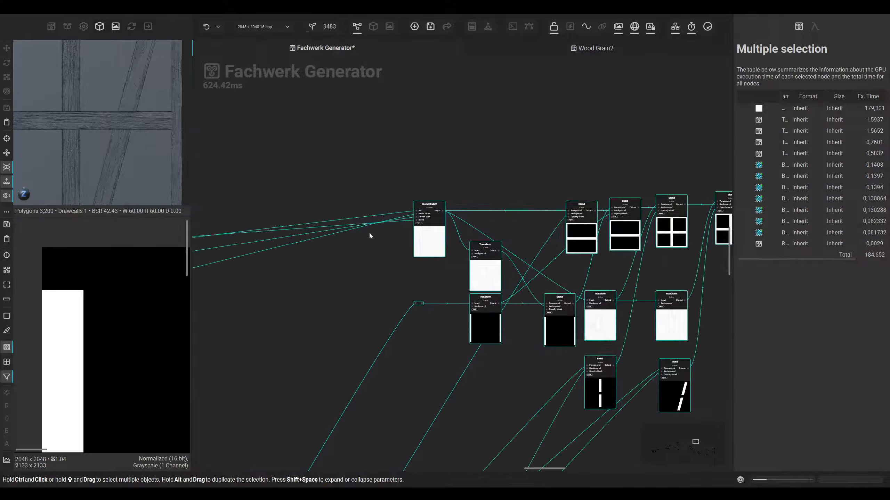
left_click(408, 260)
Align the diagonal beam's mask Blend under the Transform above it and select the final combining Blend
middle_click_drag(407, 260, 285, 238)
middle_click_drag(561, 244, 423, 228)
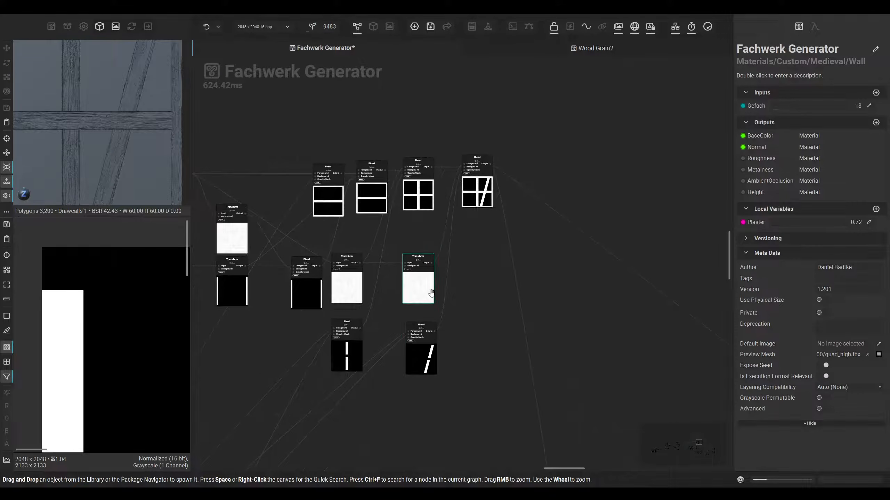
left_click(423, 353)
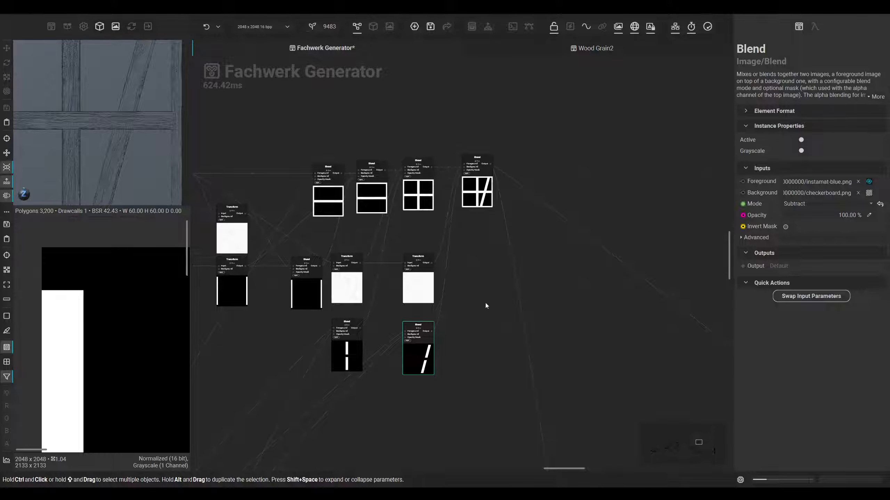
middle_click_drag(486, 305, 458, 296)
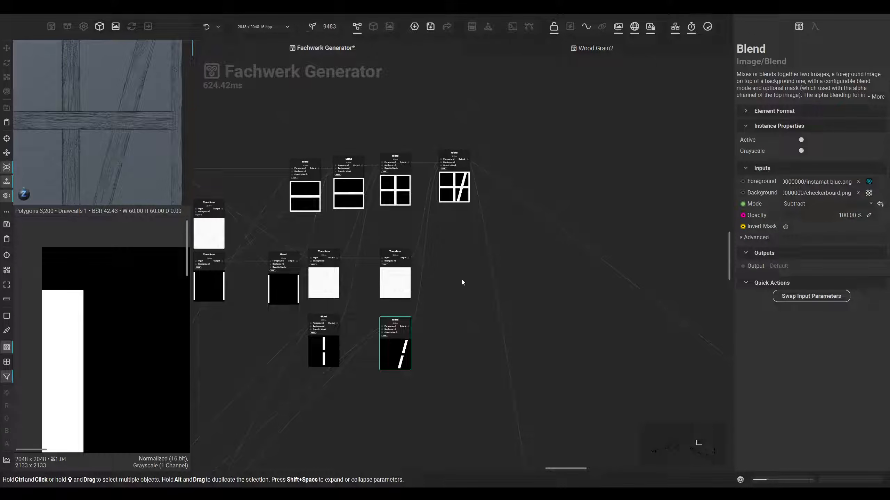
left_click(461, 190)
middle_click_drag(421, 287, 534, 285)
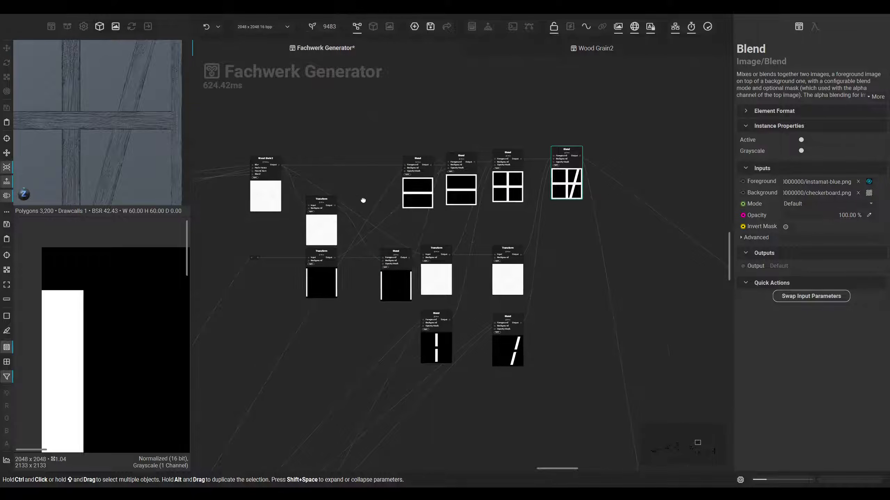
Add a reroute point between Wood Grain 2 and the first Blend, and nudge the grain Transform up
middle_click_drag(360, 197, 415, 238)
left_click(364, 226)
left_click_drag(364, 225, 411, 205)
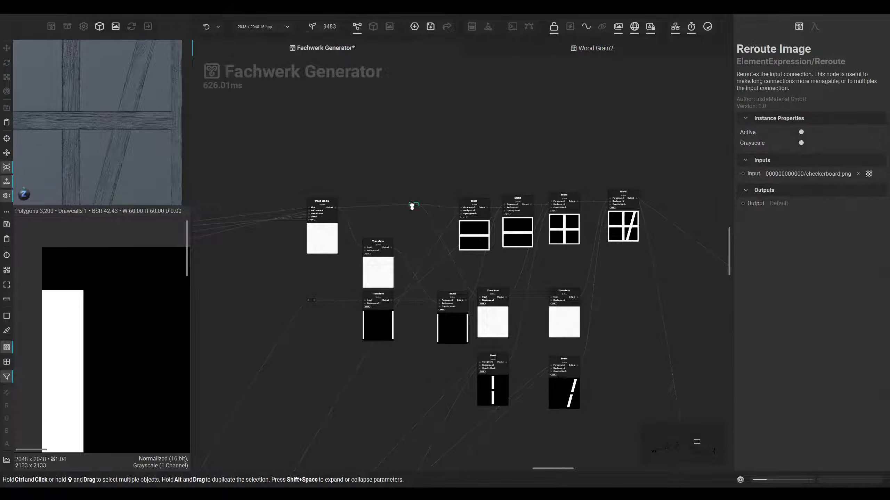
left_click_drag(384, 274, 384, 270)
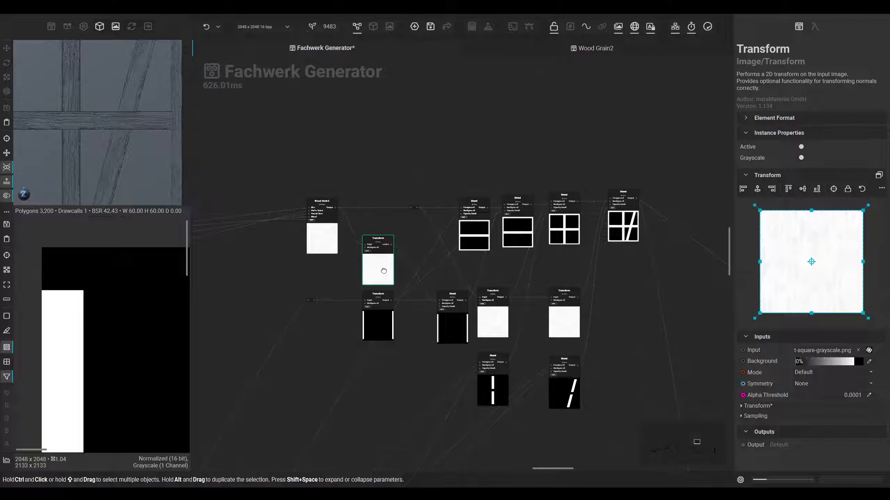
Examine the wood grain on the frame, central beams and diagonal beam in the 3D preview
middle_click_drag(516, 263, 446, 265)
scroll(523, 272, "down", 2)
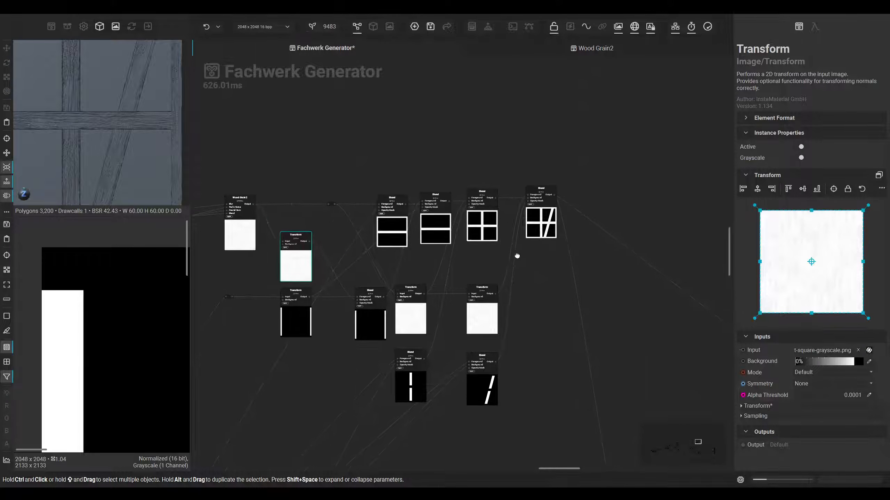
middle_click_drag(91, 137, 178, 198)
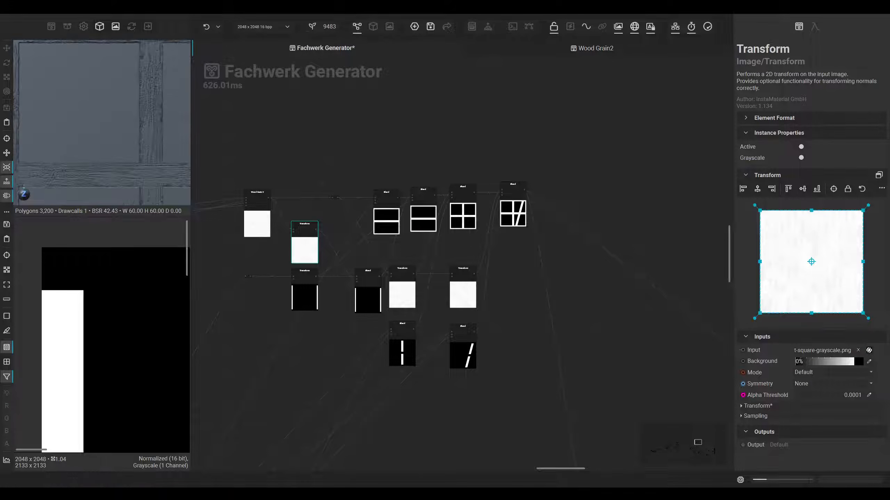
middle_click_drag(48, 88, 95, 85)
scroll(73, 75, "up", 3)
scroll(106, 124, "down", 3)
middle_click_drag(99, 143, 88, 86)
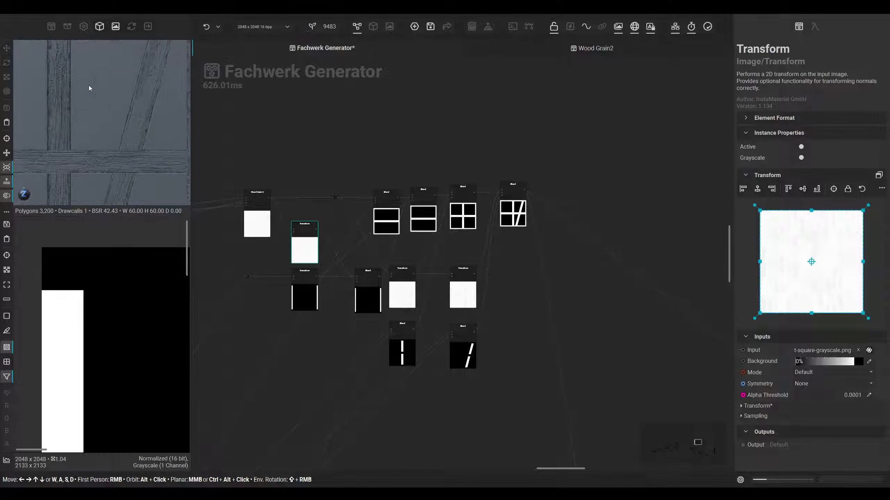
scroll(371, 139, "down", 3)
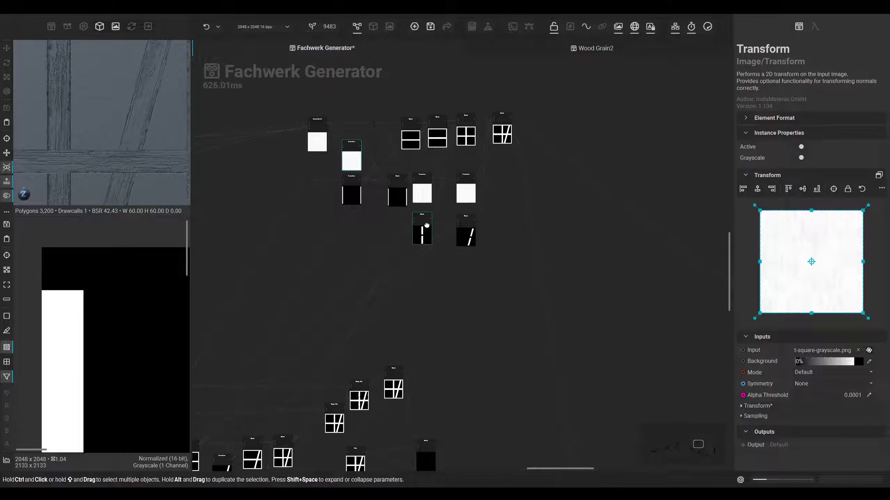
Display the central vertical beam's mask Blend and locate the Transform that supplies the vertical beam mask
left_click(427, 224)
scroll(81, 310, "down", 3)
middle_click_drag(80, 310, 28, 289)
scroll(140, 334, "down", 4)
middle_click_drag(141, 334, 92, 272)
middle_click_drag(316, 239, 491, 77)
scroll(382, 334, "up", 1)
middle_click_drag(272, 334, 356, 302)
middle_click_drag(335, 255, 342, 184)
scroll(537, 237, "up", 8)
middle_click_drag(554, 232, 456, 326)
scroll(445, 317, "down", 2)
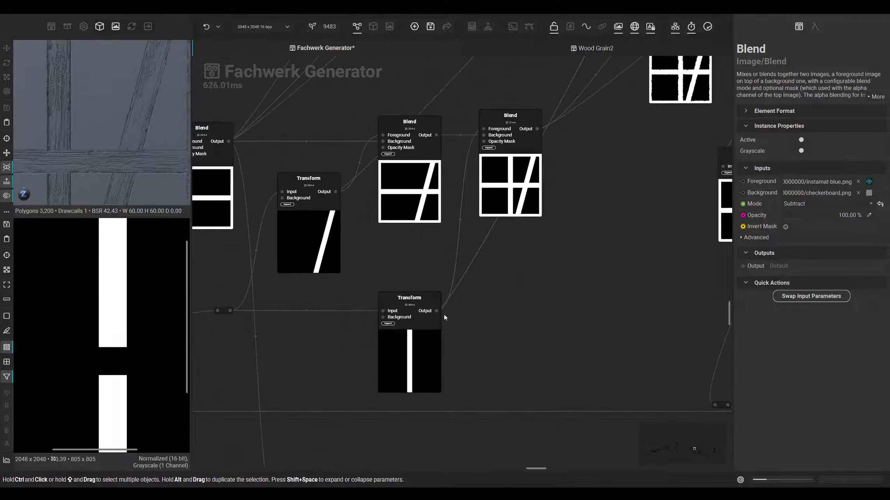
Run a connection from the vertical beam Transform's output to the wood grain network and add a Transform node there
left_click(422, 339)
left_click_drag(436, 311, 525, 182)
scroll(474, 312, "down", 3)
middle_click_drag(525, 182, 353, 351)
left_click_drag(525, 182, 353, 351)
middle_click_drag(490, 70, 405, 162)
left_click_drag(353, 351, 348, 225)
scroll(383, 196, "up", 3)
type("tra")
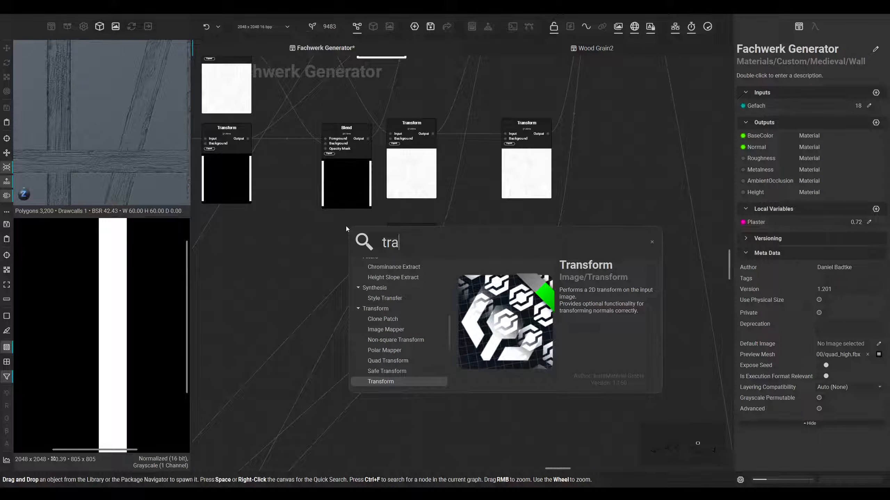
key("Return")
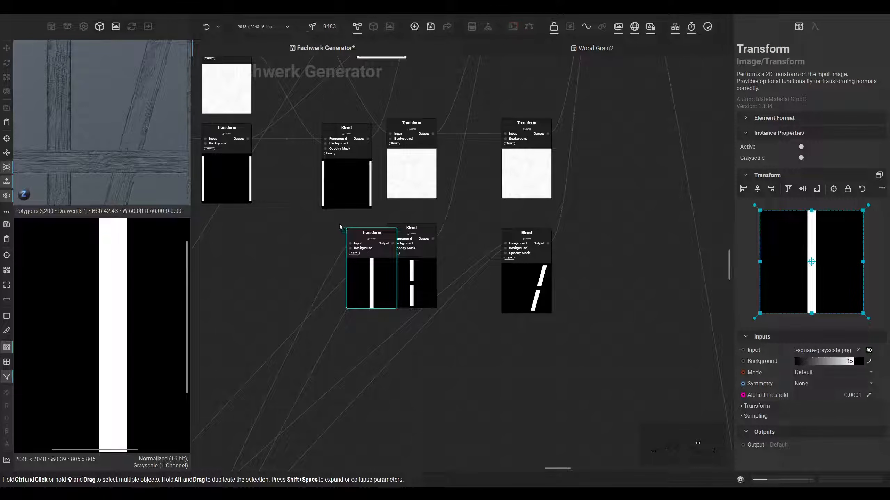
Move the vertical beam Transform clear of the split beam Blend, and shift the reroute node nearer to Wood Grain 2
left_click_drag(348, 266, 301, 269)
middle_click_drag(301, 270, 353, 207)
middle_click_drag(352, 288, 553, 354)
middle_click_drag(388, 302, 527, 397)
middle_click_drag(371, 197, 224, 283)
left_click(400, 264)
key("space")
key("Escape")
left_click_drag(462, 184, 407, 187)
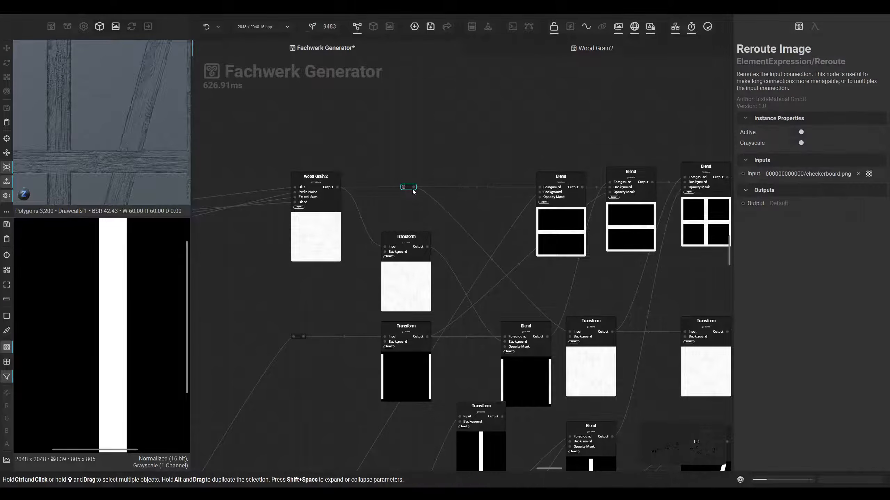
scroll(455, 186, "up", 3)
left_click(456, 191)
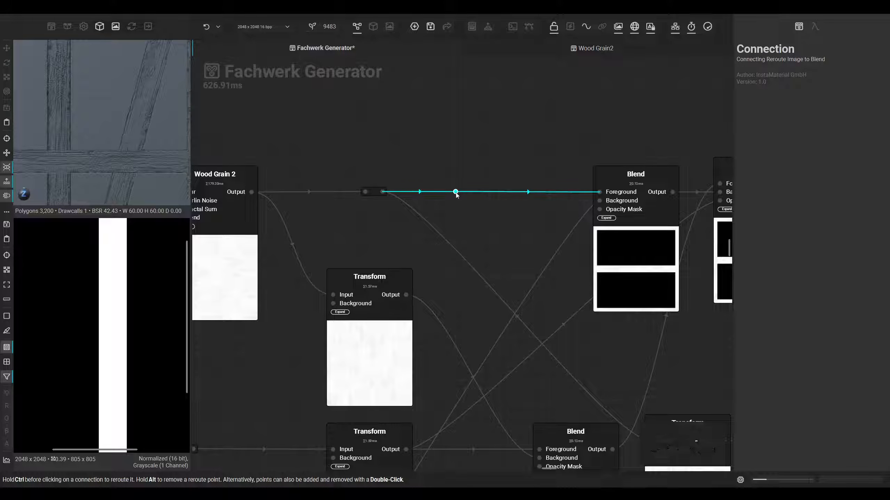
left_click_drag(453, 197, 448, 240)
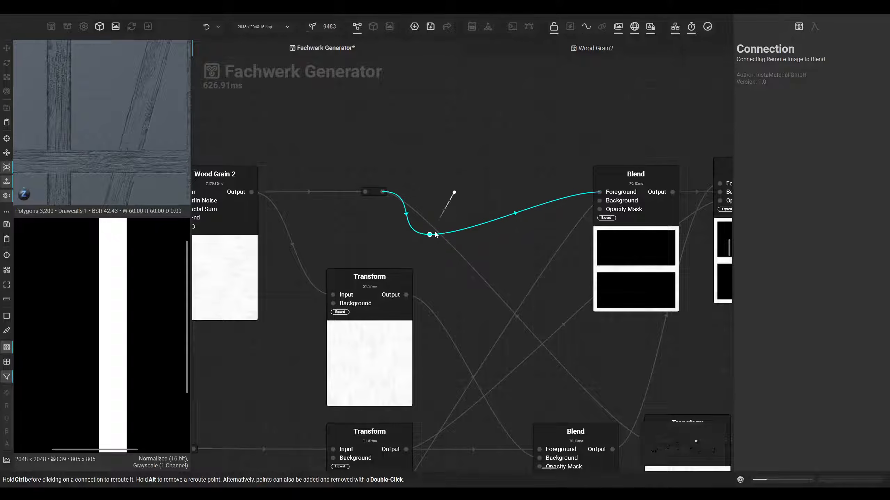
left_click_drag(441, 236, 439, 239)
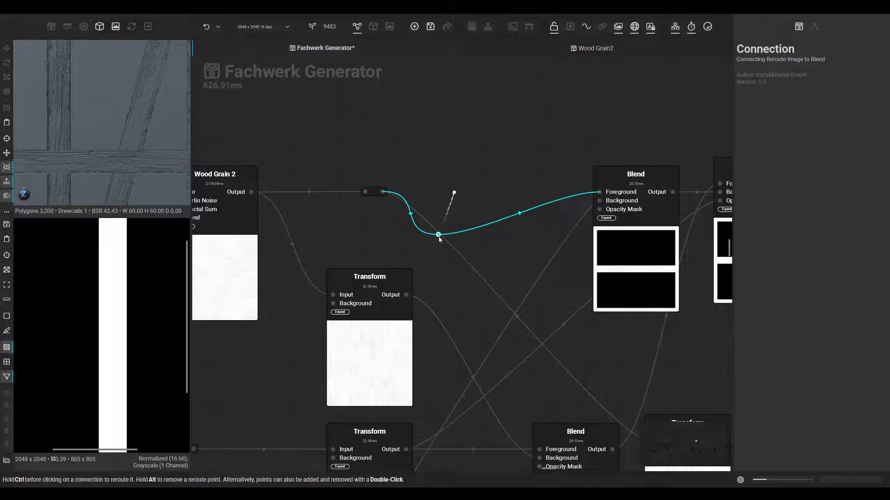
left_click(439, 260)
left_click_drag(444, 237, 383, 192)
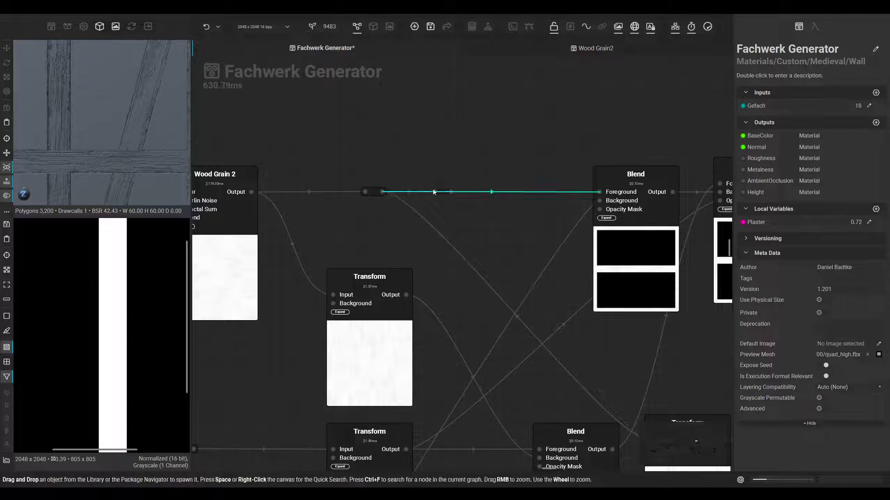
left_click(436, 187)
left_click_drag(436, 185, 440, 133)
key("Delete")
Move the reroute node after Wood Grain 2 closer to the first Blend
scroll(396, 217, "down", 3)
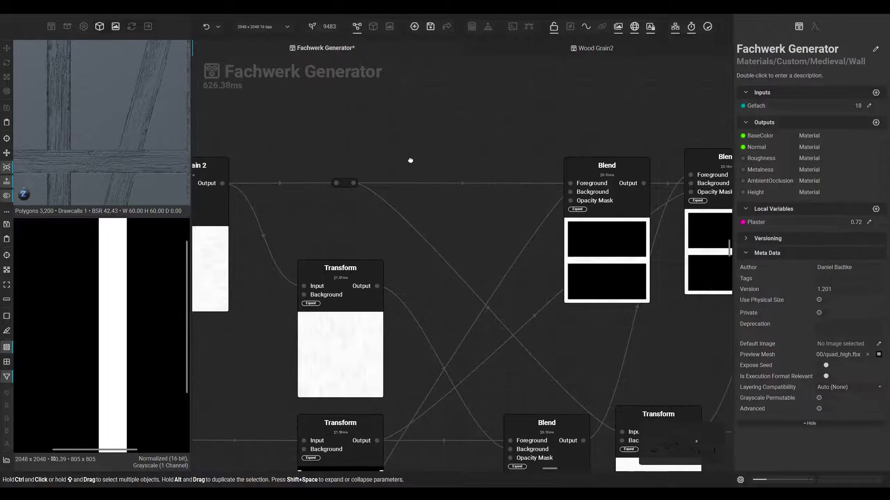
left_click(337, 188)
left_click_drag(338, 188, 412, 189)
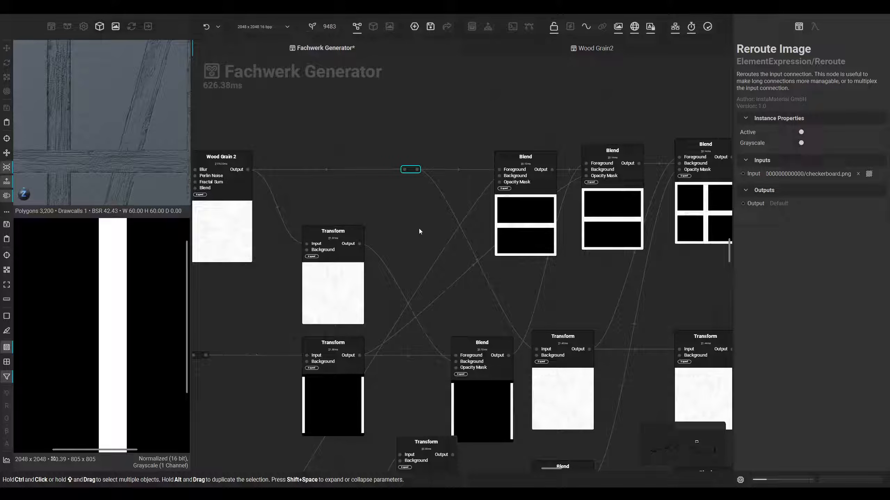
middle_click_drag(419, 228, 387, 226)
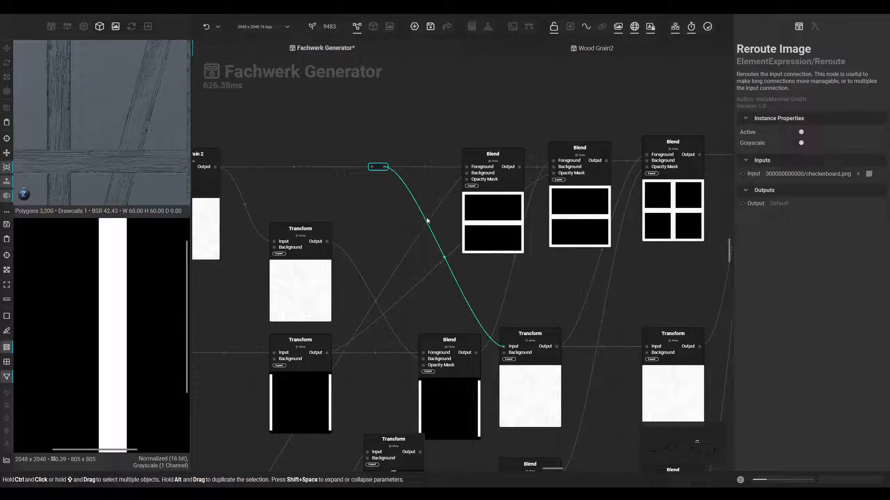
Add a Blend with the vertical beam Transform as foreground and the split vertical mask as background, set to Add mode
scroll(435, 237, "down", 3)
middle_click_drag(487, 255, 476, 89)
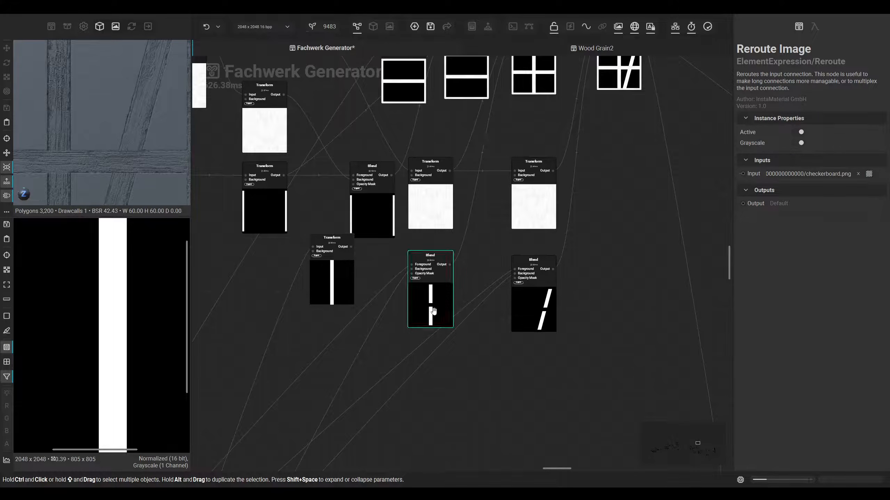
left_click(333, 270)
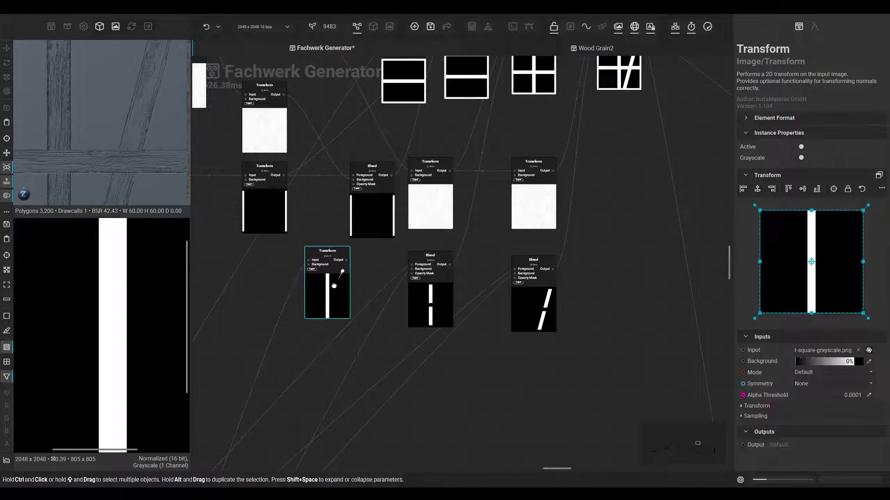
left_click(415, 272)
left_click(413, 270)
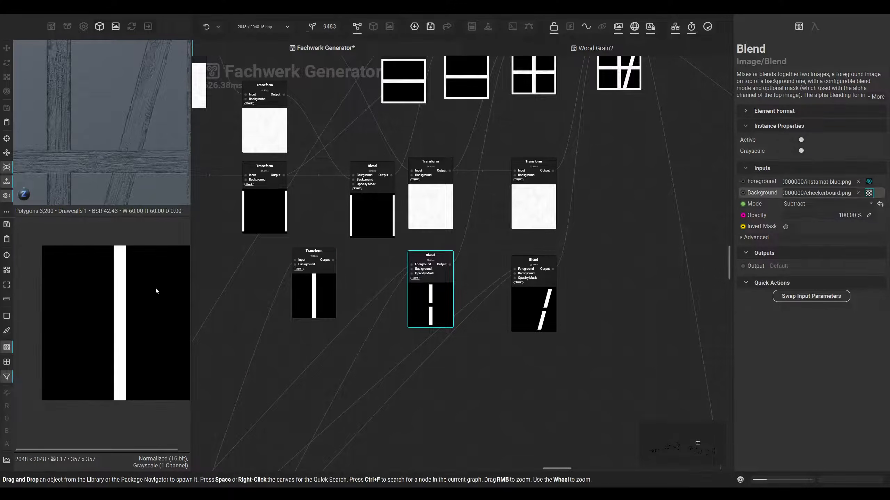
scroll(171, 290, "up", 2)
left_click_drag(333, 260, 455, 239)
left_click(504, 313)
scroll(471, 288, "up", 3)
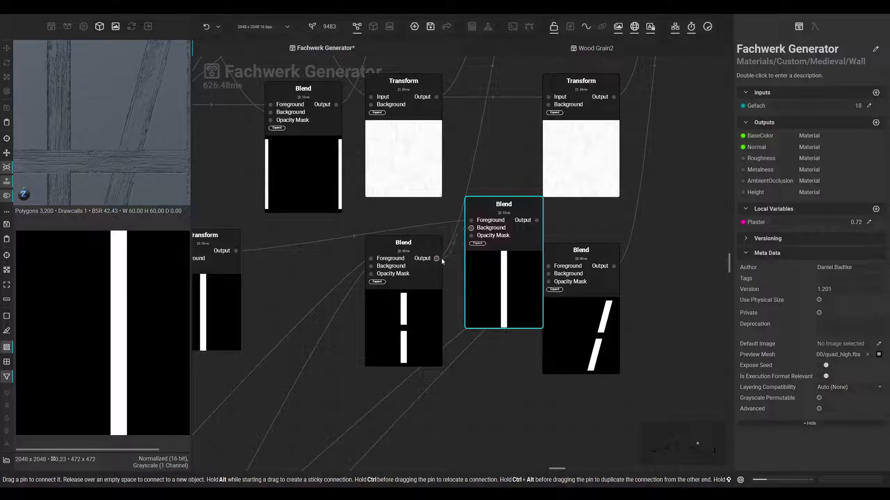
left_click(491, 277)
left_click(803, 206)
left_click(792, 227)
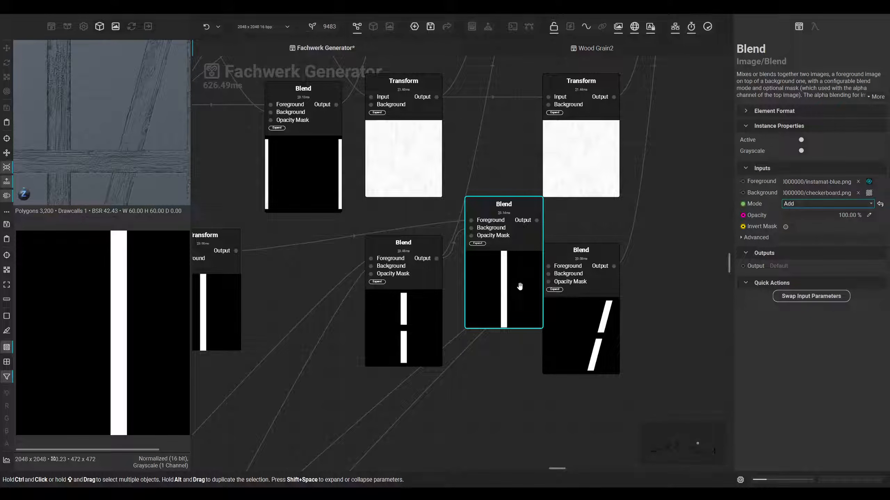
Shrink the vertical beam Transform's height about its centre and change its Horizontal and Vertical sampling modes
left_click(213, 290)
left_click_drag(809, 208, 811, 221)
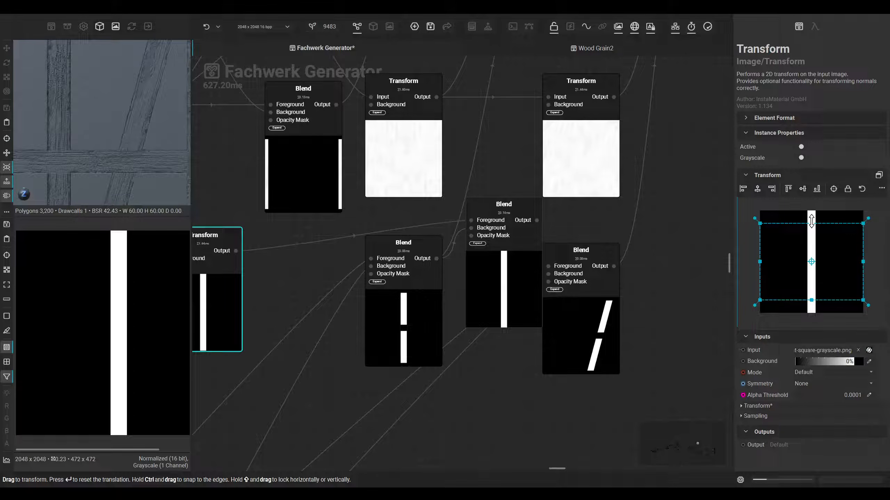
left_click(754, 416)
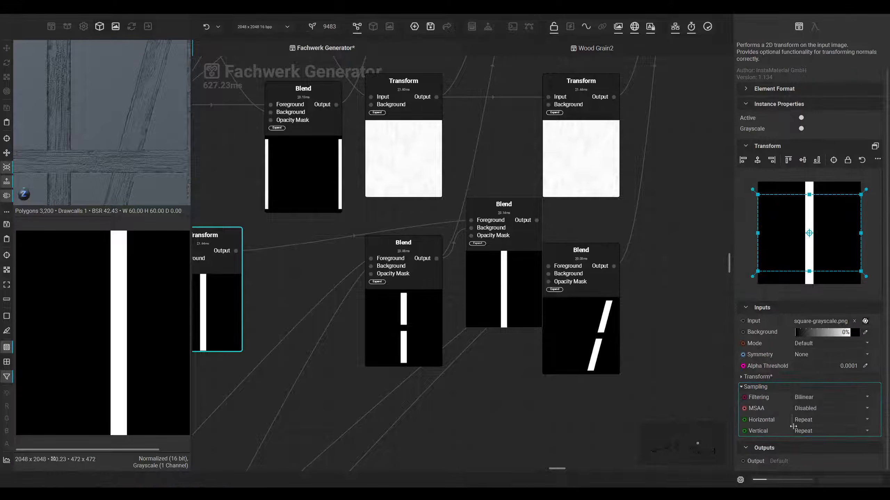
left_click(812, 422)
left_click(816, 441)
left_click(816, 431)
left_click(816, 445)
Shorten the vertical beam Transform's mask further and move the node closer to the split beam Blend
left_click(502, 279)
scroll(493, 273, "up", 3)
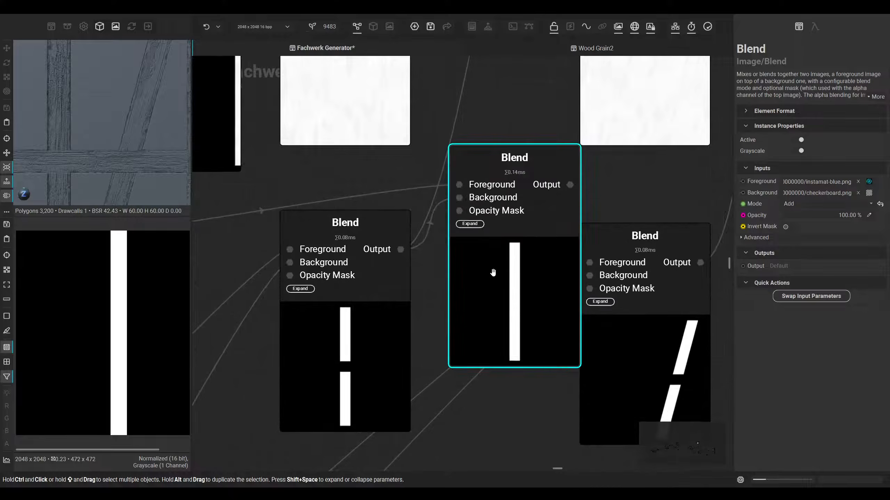
scroll(510, 269, "down", 1)
middle_click_drag(217, 267, 441, 263)
left_click_drag(306, 286, 422, 269)
left_click_drag(809, 223, 810, 227)
Relocate the split beam Blend's outgoing connection to the output of the Add Blend, and nudge that Blend into place
middle_click_drag(619, 267, 459, 308)
middle_click_drag(544, 283, 467, 322)
scroll(468, 322, "down", 2)
left_click_drag(421, 324, 526, 283, "shift")
left_click_drag(497, 325, 488, 317)
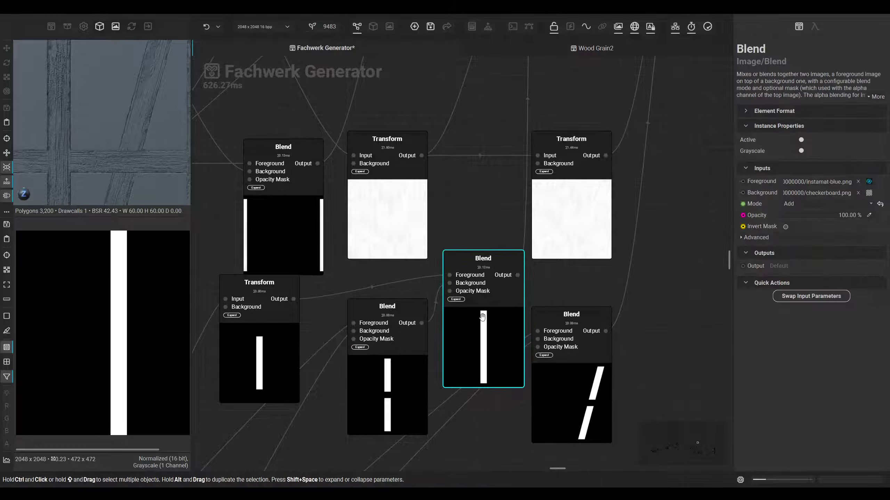
Examine the wood grain where the central vertical and horizontal beams cross in the 3D preview
middle_click_drag(431, 113, 430, 235)
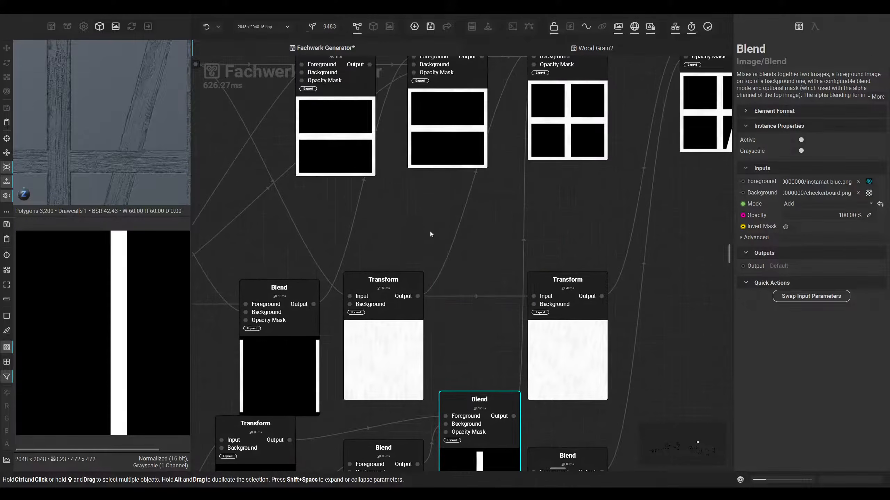
scroll(416, 223, "down", 1)
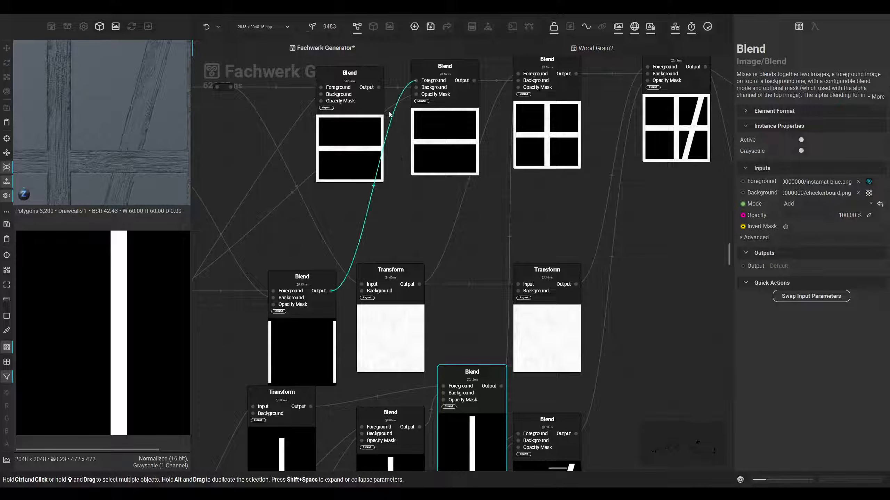
left_click(373, 28)
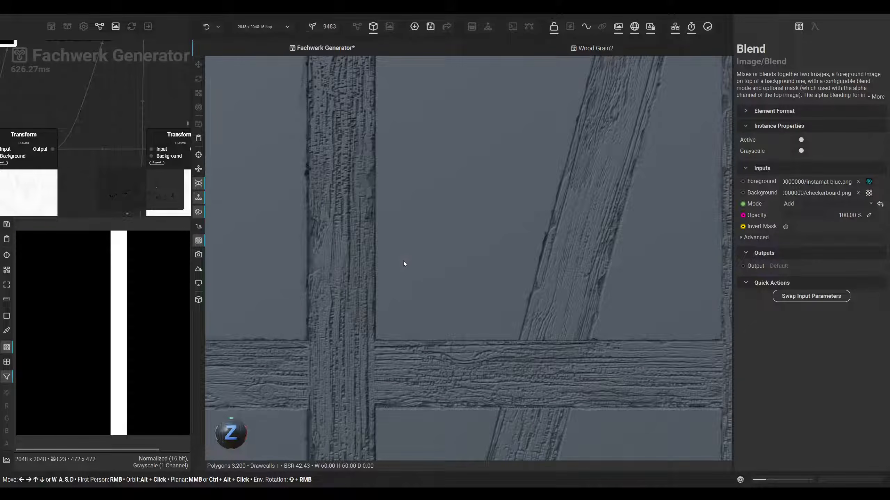
middle_click_drag(440, 229, 505, 175)
scroll(448, 244, "down", 3)
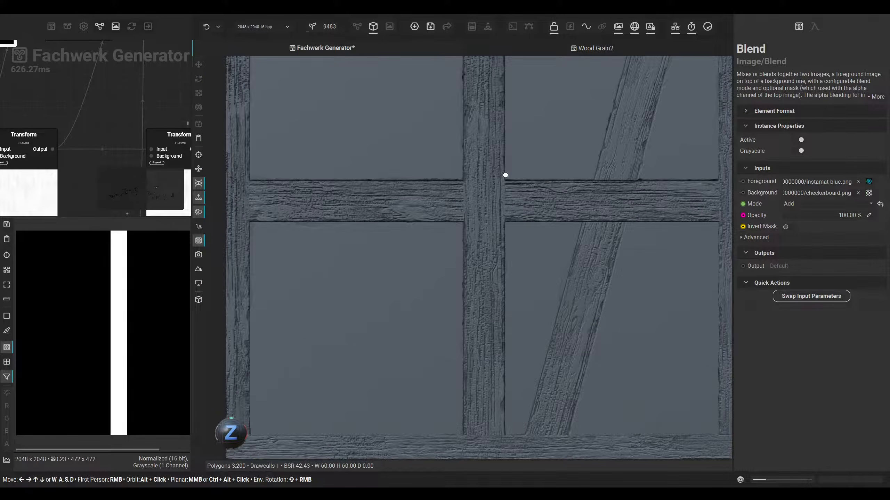
scroll(485, 200, "up", 2)
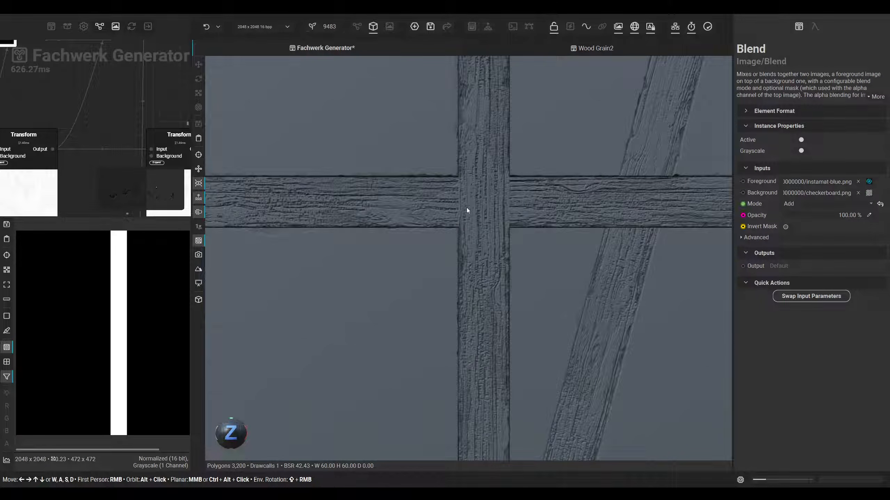
left_click(359, 28)
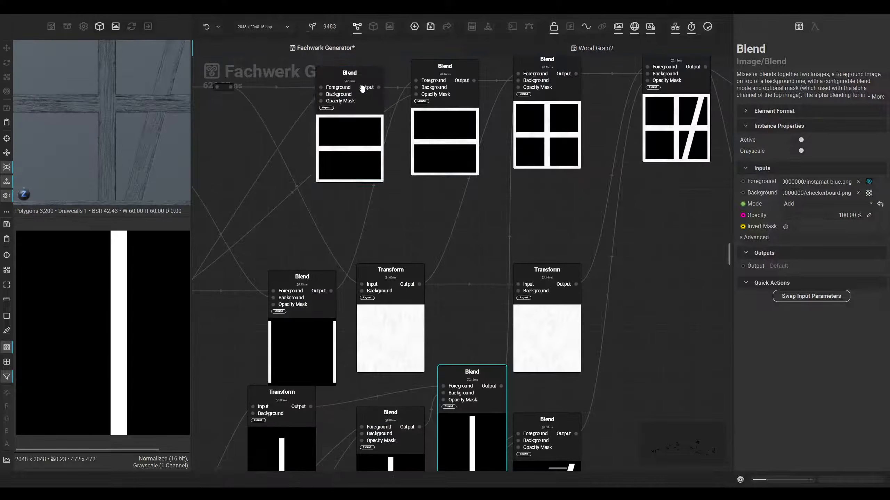
Spread out the last two grain Blends, the diagonal grain Transform and the diagonal mask Blend for wider spacing
scroll(459, 219, "down", 3)
left_click(429, 187)
left_click_drag(430, 187, 458, 187)
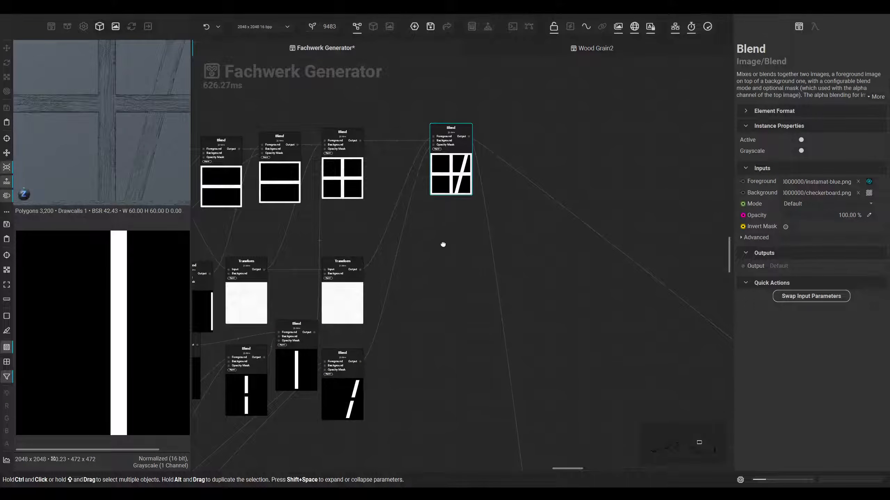
middle_click_drag(439, 246, 473, 238)
left_click_drag(389, 182, 406, 182)
left_click_drag(377, 281, 395, 284)
middle_click_drag(389, 301, 396, 289)
left_click_drag(378, 362, 396, 367)
Lower the split beam Blend and align the Add Blend with the vertical grain Transform directly above it
scroll(453, 312, "down", 3)
middle_click_drag(347, 349, 418, 296)
left_click_drag(429, 285, 427, 304)
scroll(463, 255, "up", 3)
left_click_drag(462, 265, 463, 273)
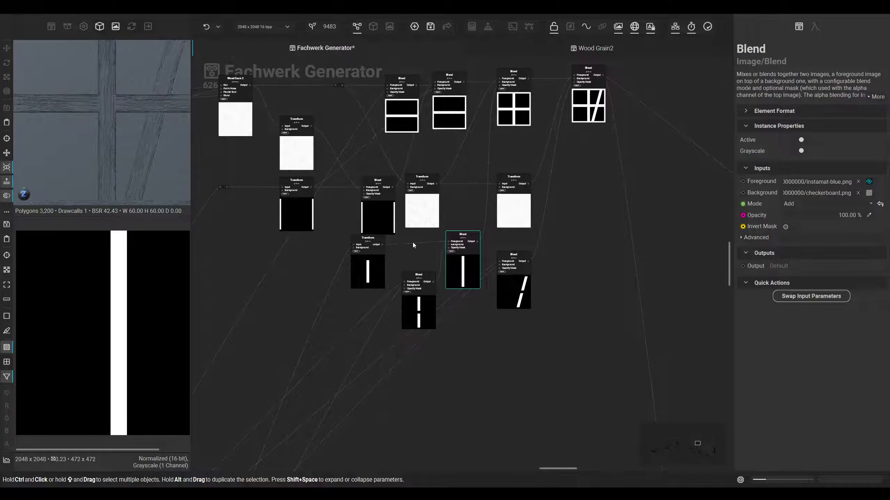
middle_click_drag(415, 229, 414, 253)
left_click_drag(412, 237, 453, 237)
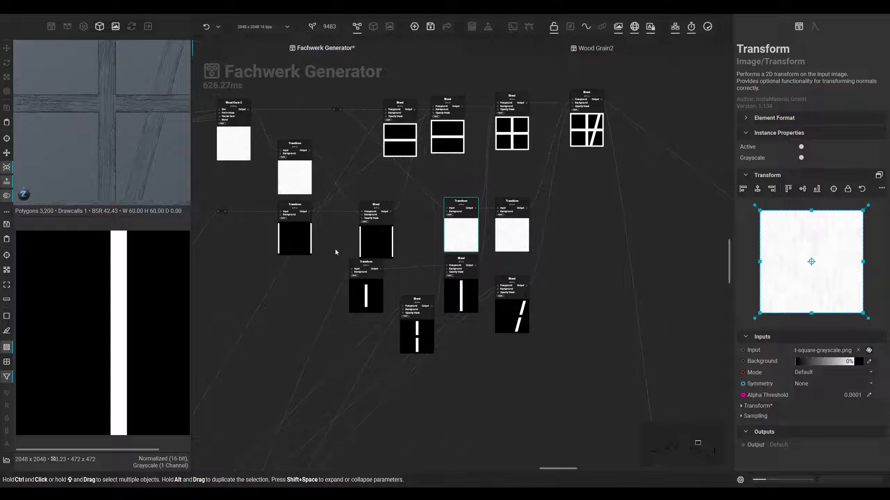
Stack the vertical beam Transform and split beam Blend under the frame mask Blend, and lower the diagonal mask Blend
left_click_drag(367, 288, 377, 292)
scroll(473, 294, "up", 3)
left_click(464, 282)
left_click_drag(464, 283, 464, 294)
middle_click_drag(438, 310, 461, 216)
left_click_drag(412, 259, 350, 301)
middle_click_drag(431, 343, 310, 383)
left_click_drag(435, 290, 430, 370)
Display the diagonal grain Transform and the final combined Blend in the image preview
scroll(430, 365, "down", 3)
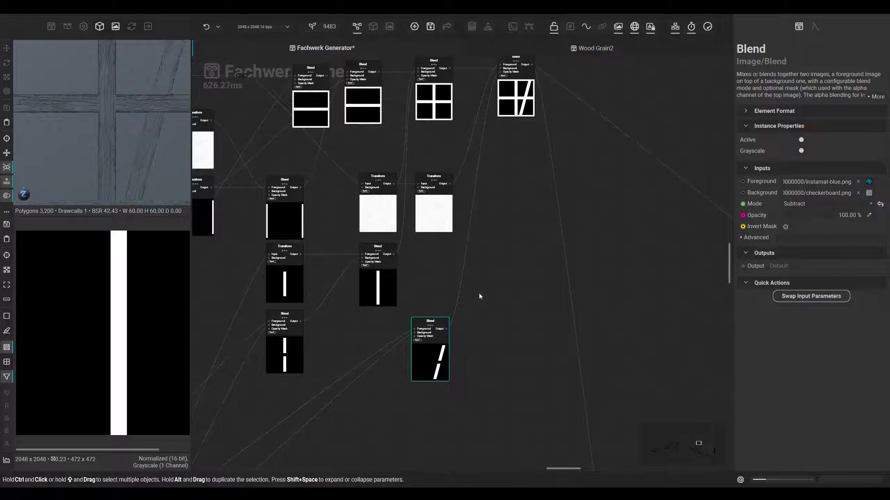
middle_click_drag(480, 277, 478, 299)
middle_click_drag(481, 237, 425, 345)
middle_click_drag(462, 318, 484, 226)
left_click(409, 260)
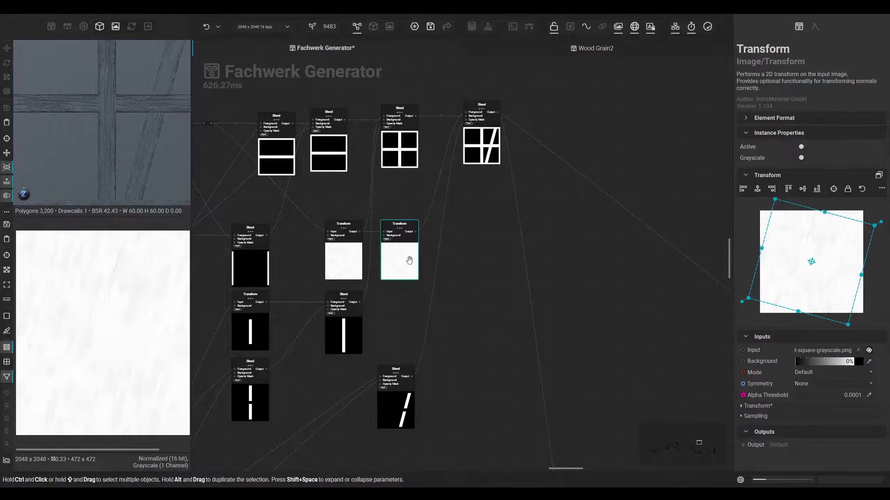
left_click(471, 153)
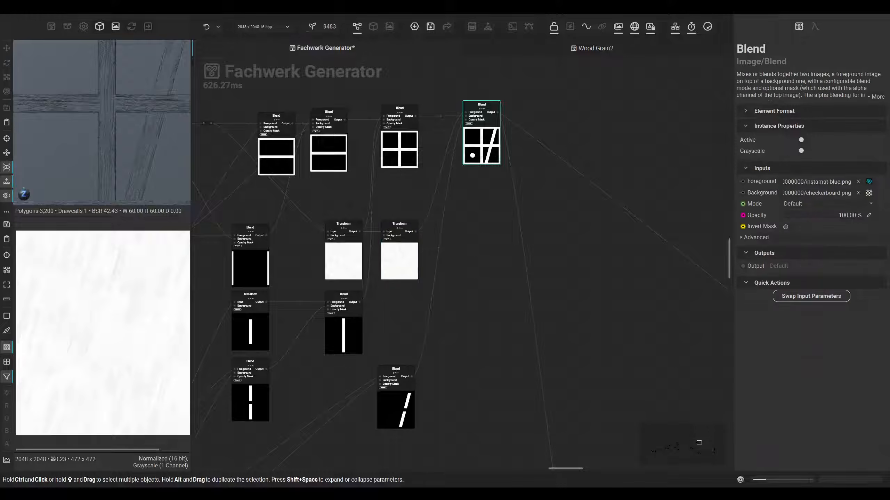
Inspect the grain on the beam crossing, diagonal beam and outer frame in the enlarged 3D view
left_click(373, 27)
scroll(364, 209, "down", 4)
middle_click_drag(394, 232, 375, 163)
scroll(429, 234, "up", 6)
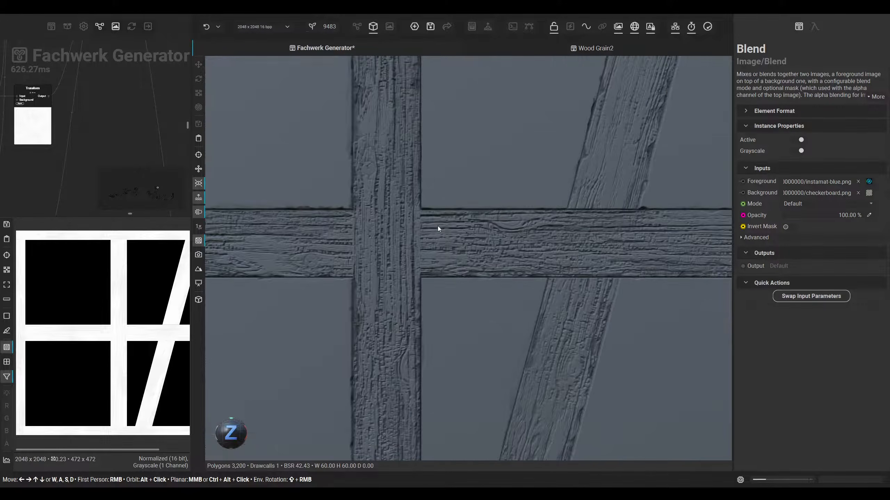
middle_click_drag(453, 231, 559, 254)
middle_click_drag(443, 267, 468, 283)
scroll(469, 284, "down", 4)
middle_click_drag(532, 273, 425, 237)
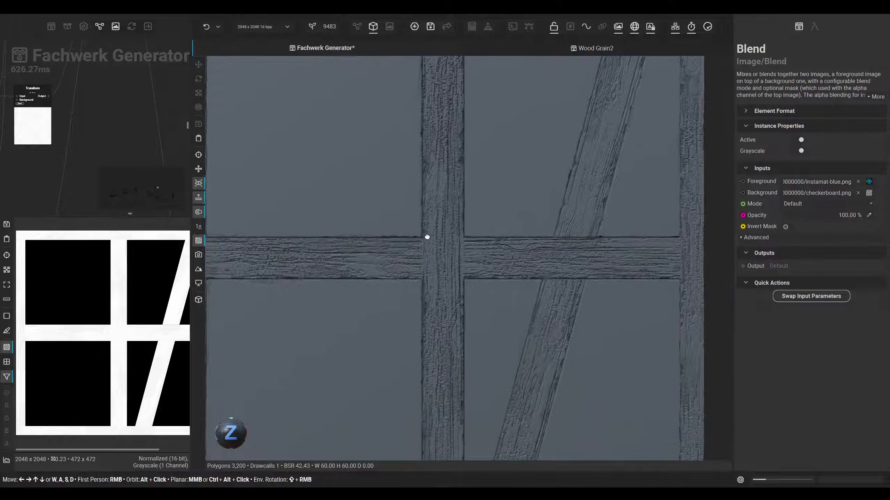
Raise the project resolution to 4096 × 4096 and examine the finer grain on the beams
left_click(262, 26)
left_click(269, 49)
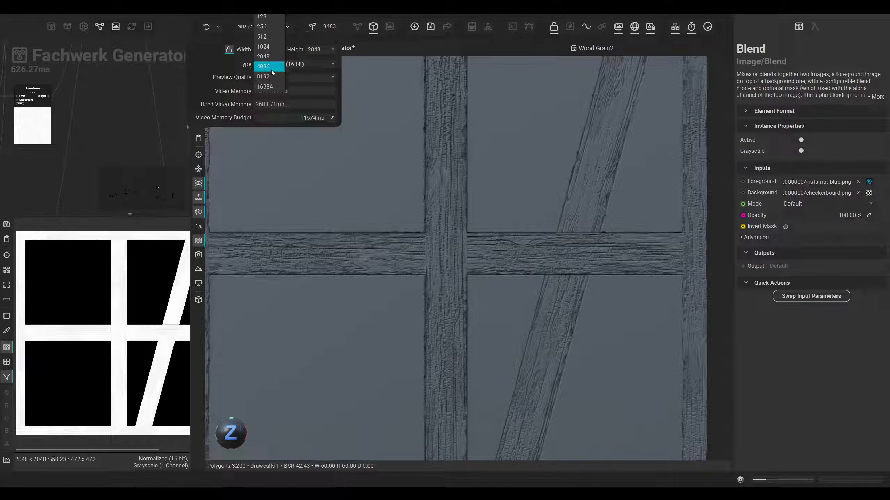
left_click(272, 78)
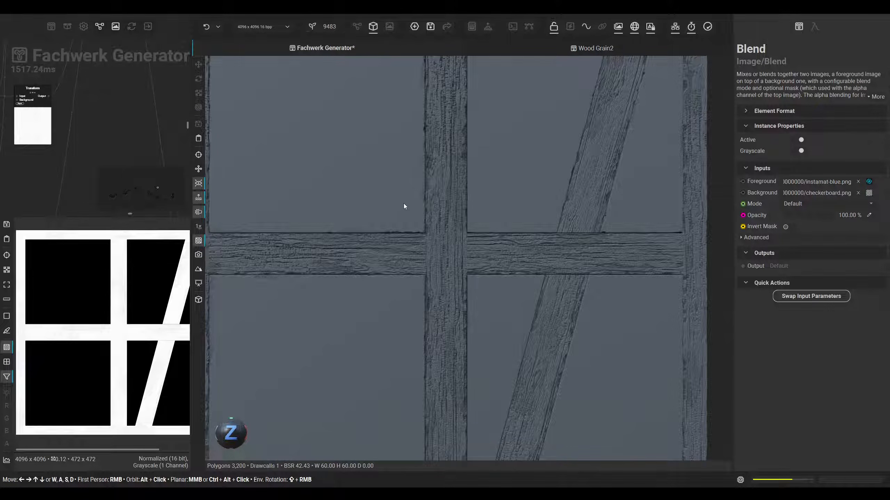
scroll(417, 213, "up", 2)
scroll(439, 245, "up", 2)
middle_click_drag(433, 251, 395, 311)
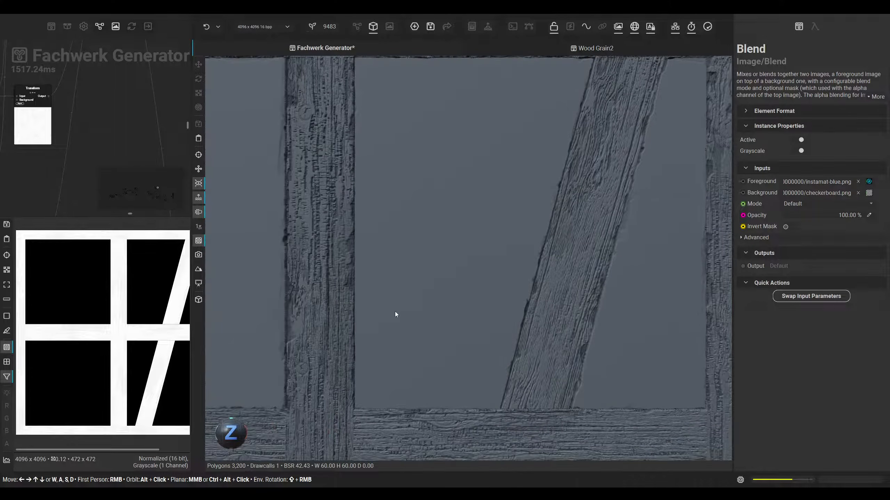
scroll(396, 310, "down", 2)
Set the project resolution to 2048 × 2048 and show the node graph in the main view
left_click(277, 28)
left_click(270, 51)
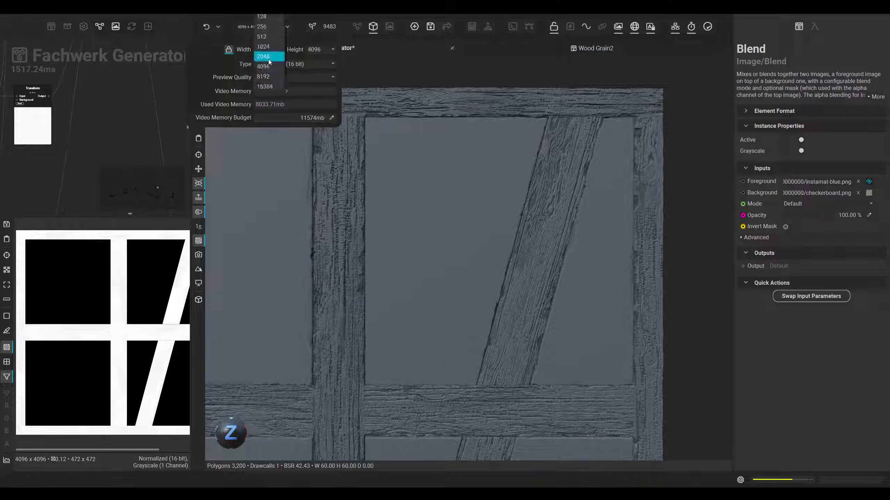
left_click(269, 56)
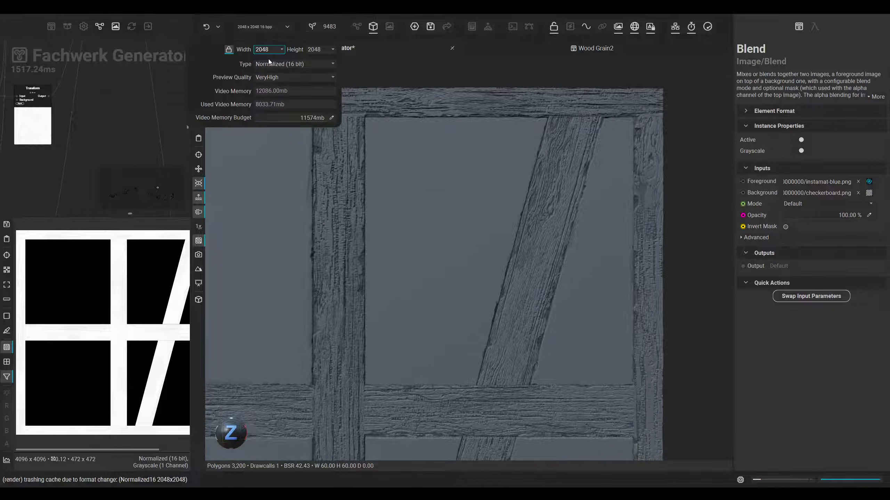
left_click(356, 27)
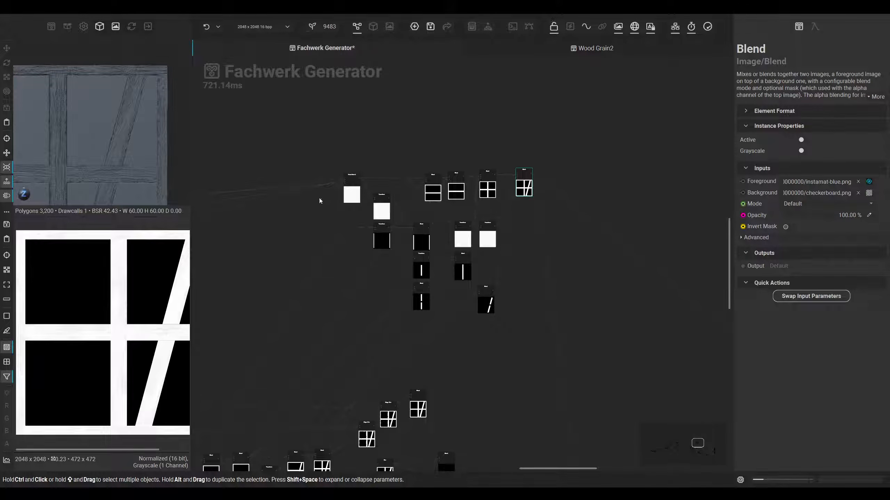
Delete the reroute point on the mask connection feeding the outer frame's vertical beam Transform
scroll(325, 246, "up", 5)
left_click(393, 198)
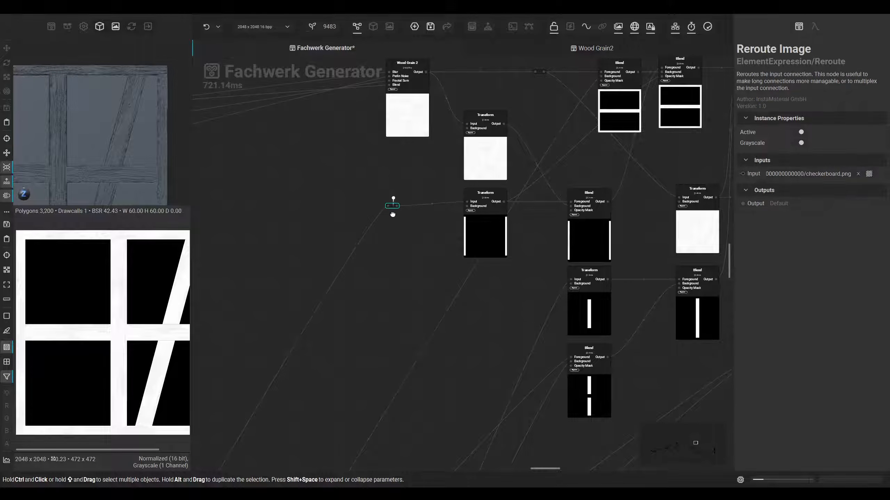
left_click_drag(400, 174, 476, 204, "ctrl")
left_click(409, 174)
key("Delete")
scroll(401, 172, "down", 5)
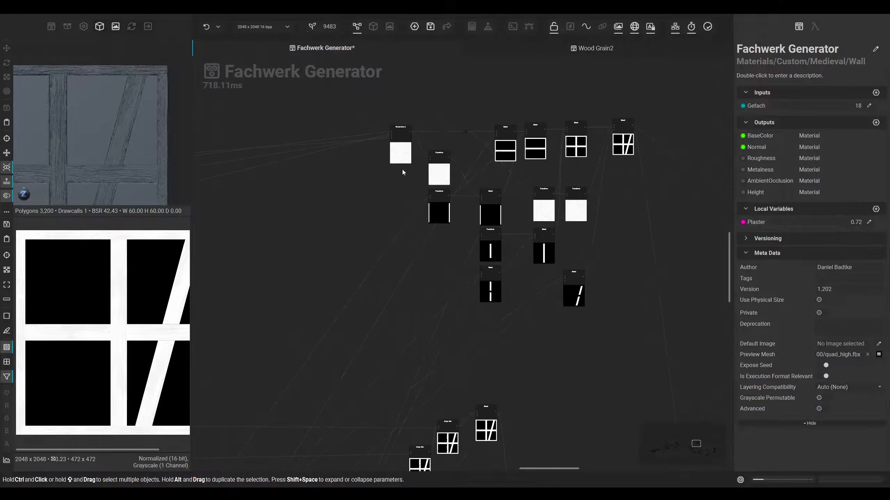
Select the Wood Grain 2 node with its Transforms and Blends and move the group down, just above the beam mask nodes
left_click_drag(370, 85, 611, 272)
middle_click_drag(618, 298, 519, 280)
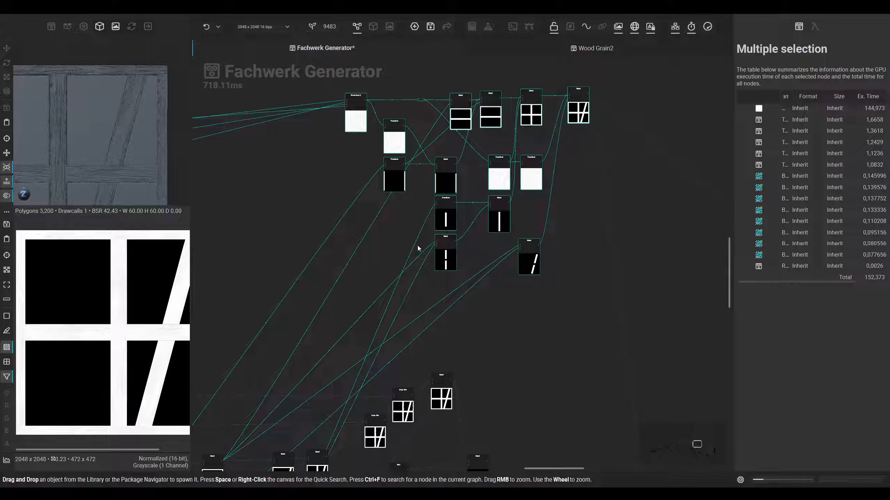
left_click_drag(449, 187, 357, 190)
middle_click_drag(343, 226, 414, 217)
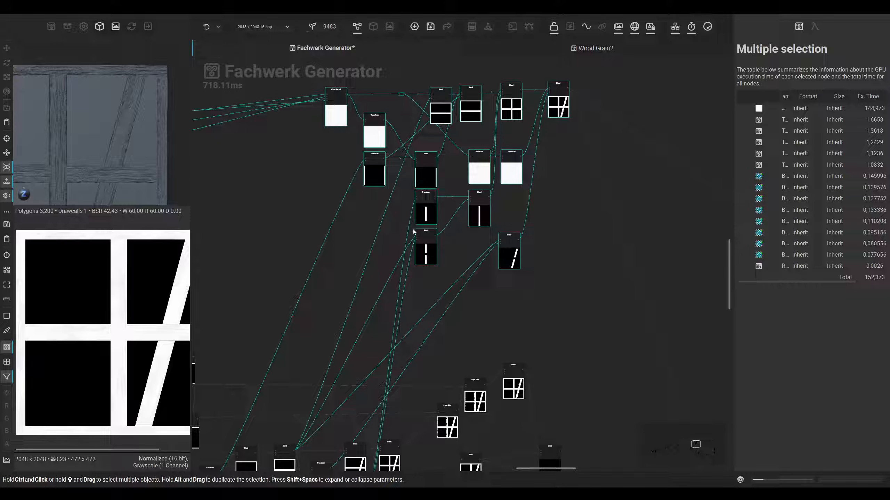
left_click_drag(431, 175, 437, 266)
middle_click_drag(599, 322, 616, 227)
middle_click_drag(368, 244, 396, 254)
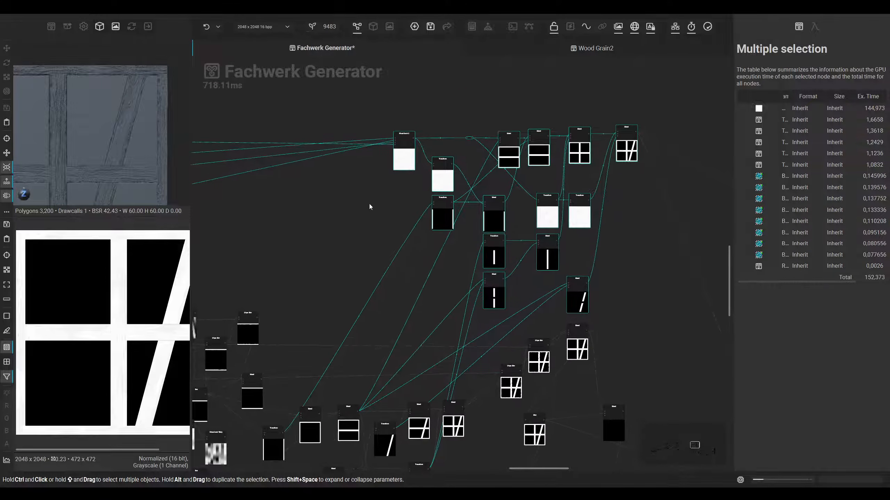
Add a reroute point to the mask connection of the vertical frame beam Transform and place it level with that node's input
left_click(402, 252)
left_click(402, 254)
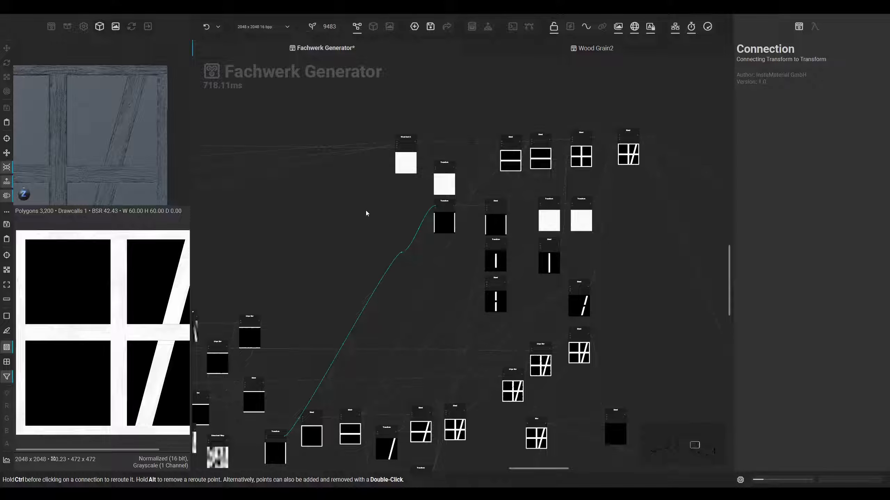
left_click_drag(403, 253, 353, 207)
Reroute the split beam Blend's mask connection and branch it from the same reroute point to the diagonal Blend
mouse_move(427, 285)
left_mouse_down()
mouse_move(449, 322)
mouse_move(444, 282)
left_mouse_up()
scroll(447, 306, "up", 2)
middle_click_drag(447, 306, 372, 287)
scroll(354, 268, "up", 1)
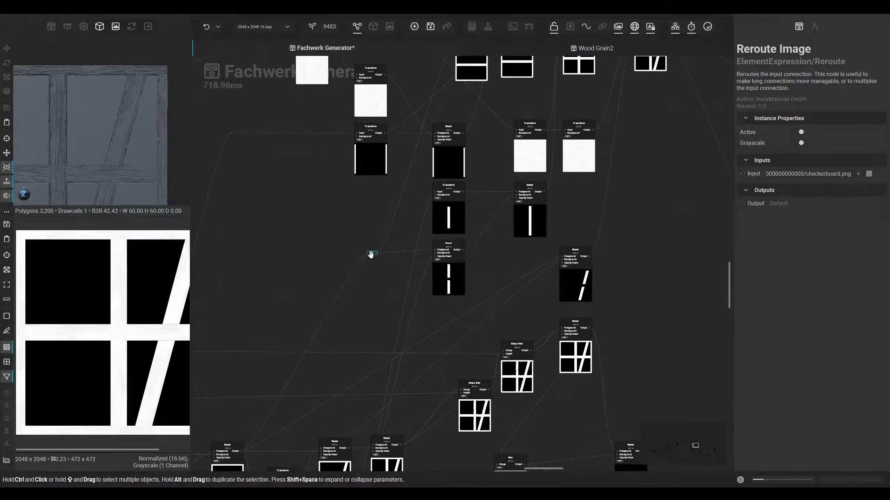
left_click_drag(372, 250, 556, 257)
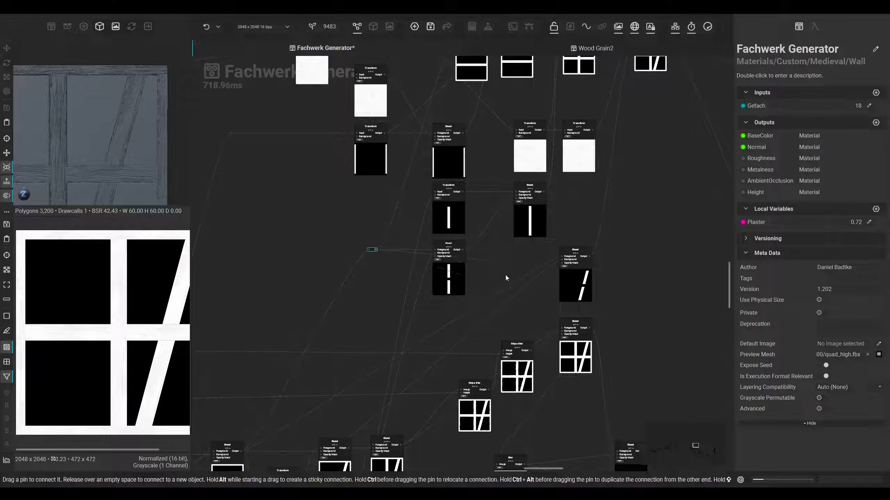
left_click_drag(373, 248, 465, 308)
Add reroute points to the connections leading to the diagonal Blend and arrange them as parallel horizontal runs beneath the split beam Blend
double_click(387, 302)
middle_click_drag(447, 333, 462, 246)
double_click(457, 273)
left_click_drag(456, 270, 484, 241)
left_click(387, 239)
double_click(387, 240)
middle_click_drag(567, 252, 446, 278)
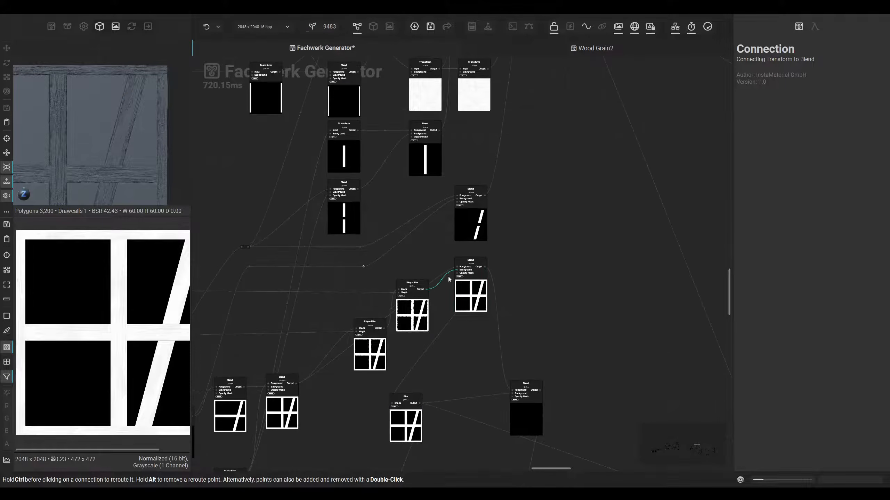
Move the Subtract Blend closer to the Blur node
middle_click_drag(541, 275, 495, 213)
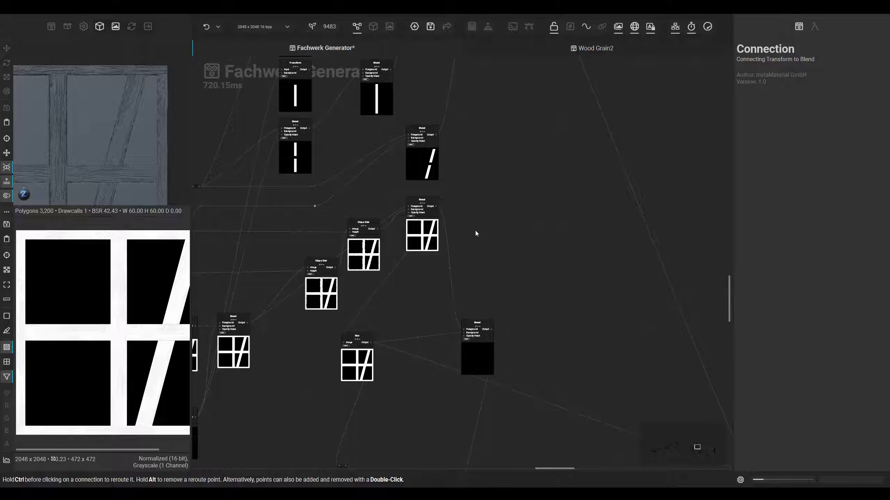
middle_click_drag(468, 297, 456, 234)
left_click_drag(465, 295, 438, 297)
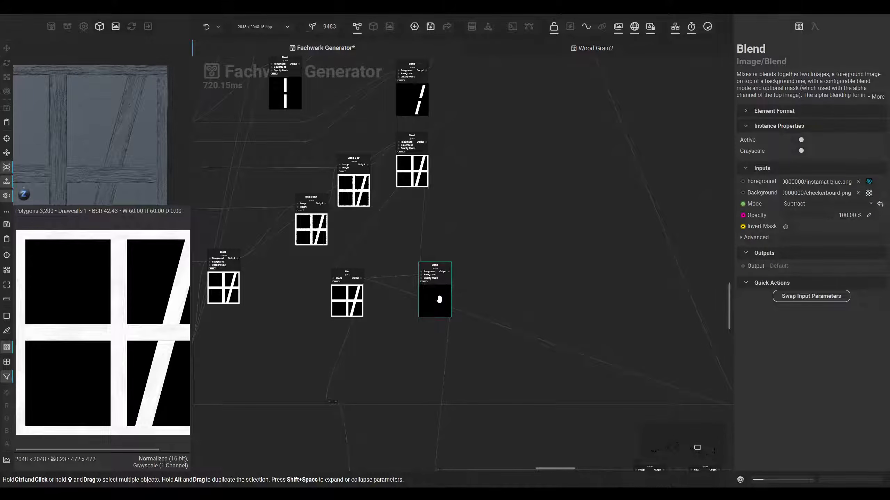
middle_click_drag(463, 282, 475, 303)
middle_click_drag(399, 333, 381, 237)
scroll(356, 292, "down", 3)
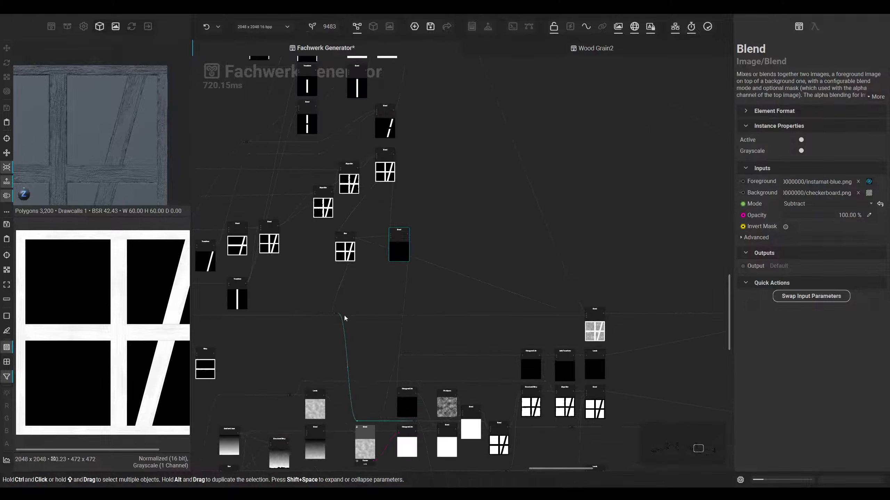
Select the whole plaster node group and move it right, away from the beam mask nodes
middle_click_drag(362, 317, 347, 242)
middle_click_drag(360, 279, 402, 220)
scroll(336, 235, "down", 4)
middle_click_drag(443, 180, 234, 184)
left_click_drag(369, 120, 689, 410)
left_click_drag(484, 253, 725, 253)
middle_click_drag(304, 292, 506, 282)
left_click_drag(524, 353, 298, 200)
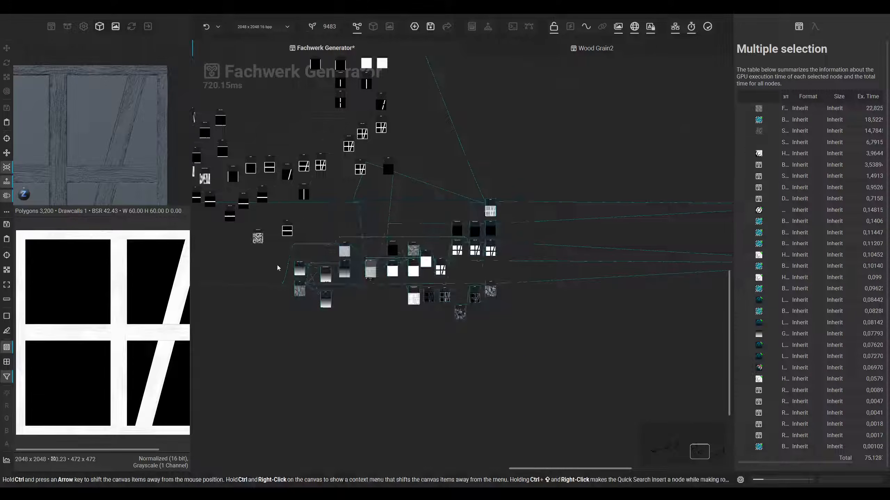
left_click_drag(346, 268, 500, 268)
Move the leftover reroute point beside the beam masks over to the start of the plaster node group
scroll(311, 239, "up", 3)
left_click(285, 251)
left_click_drag(284, 246, 517, 248)
left_click(422, 243)
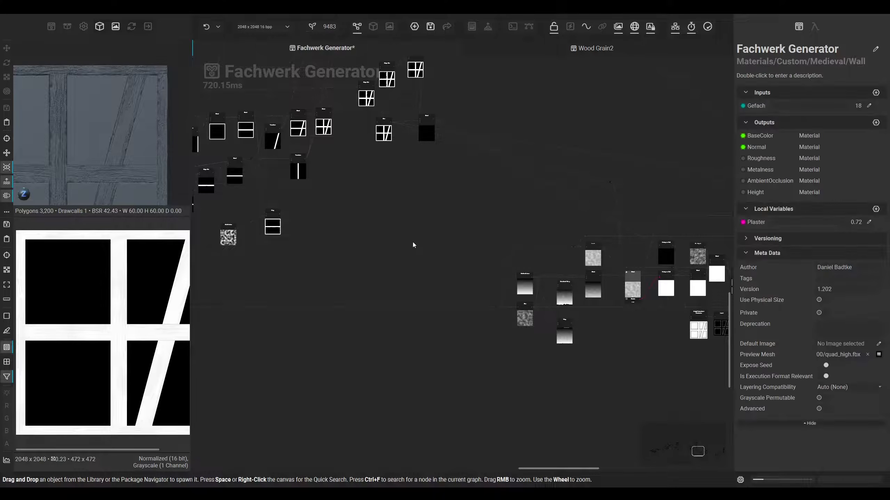
Save the Fachwerk 2 package with the rearranged graph
key("ctrl+s")
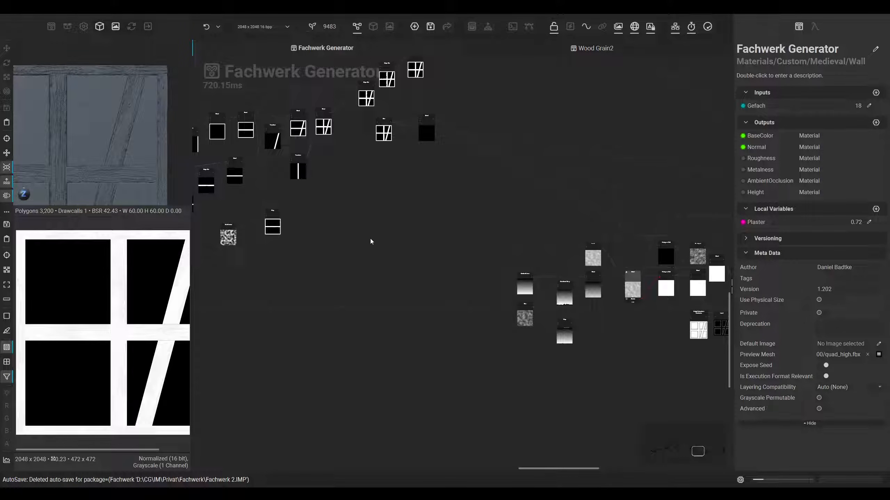
middle_click_drag(353, 179, 384, 251)
left_click(25, 11)
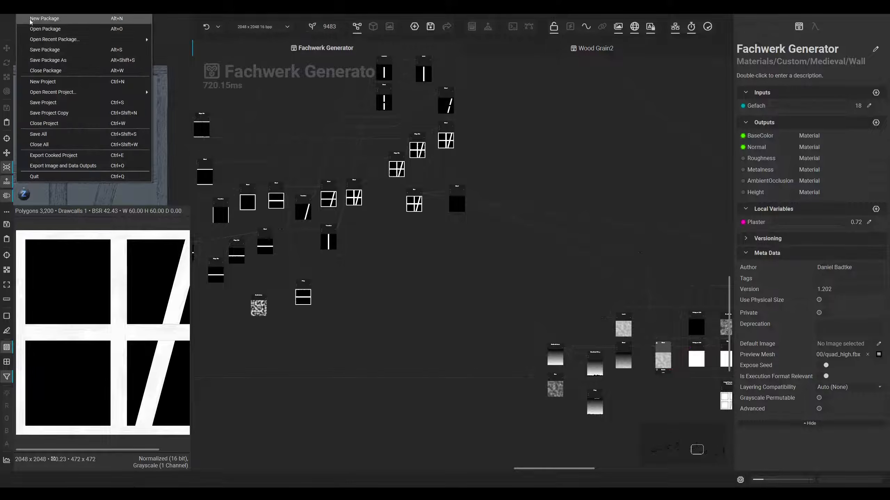
left_click(47, 49)
Enlarge the 3D view on the beam crossing and set the project resolution to 8192 × 8192
left_click(373, 27)
scroll(411, 205, "up", 3)
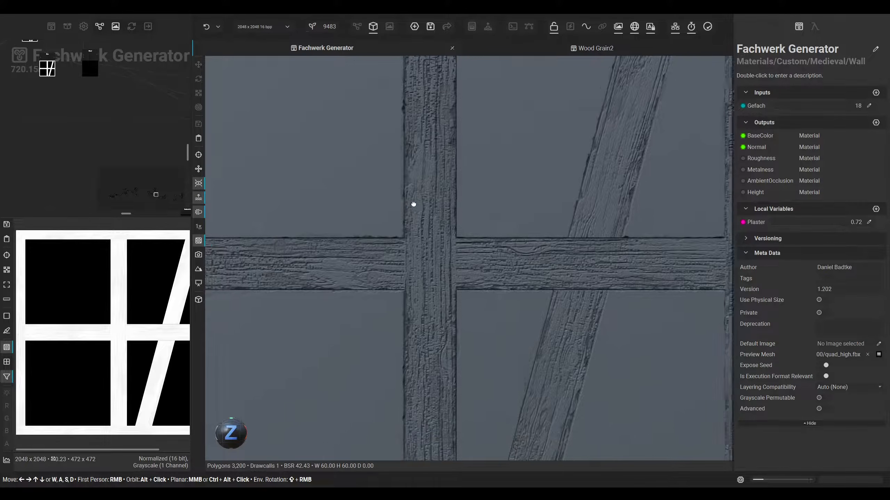
left_click(260, 26)
left_click(264, 49)
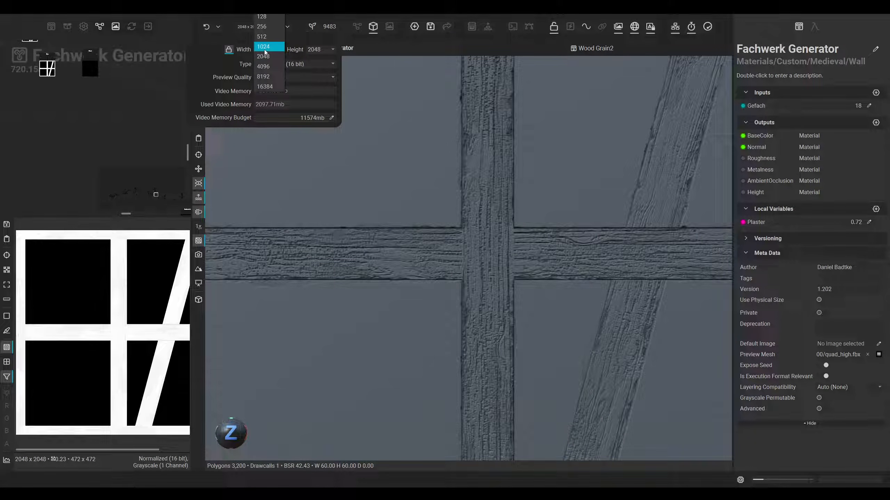
left_click(268, 77)
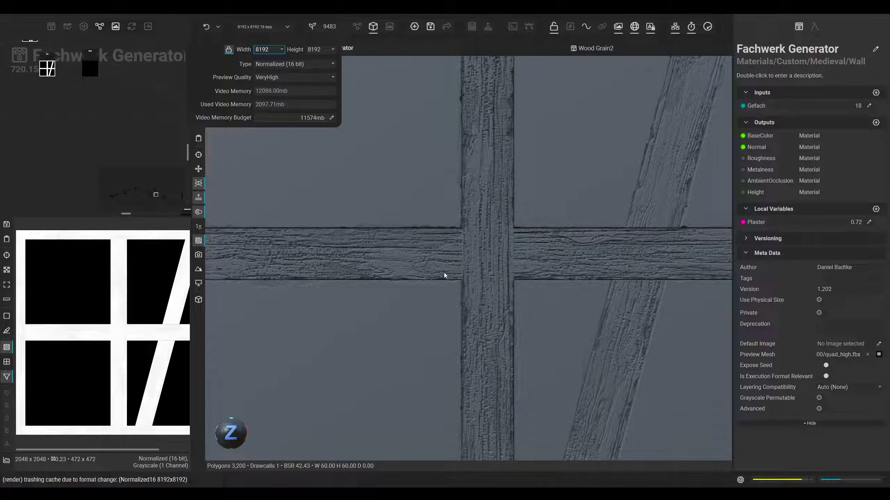
left_click(470, 277)
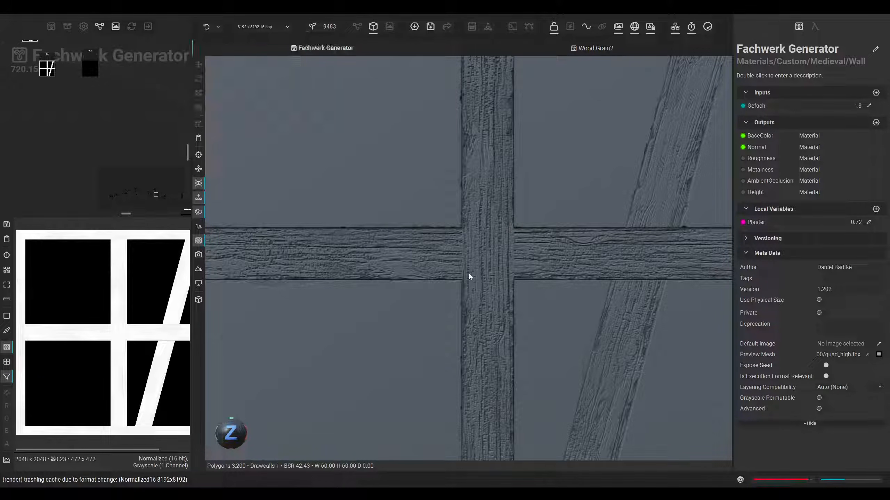
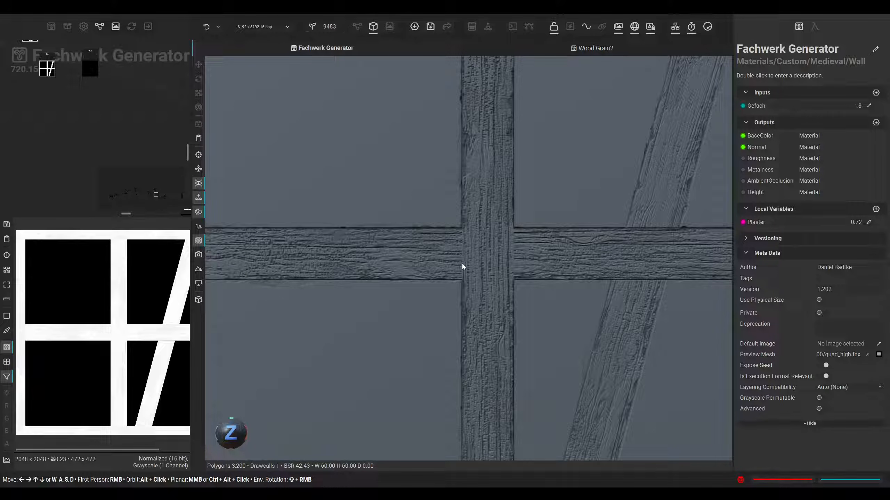
Inspect the grain, knots and edges on the beam crossing and horizontal beams in the 3D view at 8192 × 8192
middle_click_drag(462, 264, 452, 262)
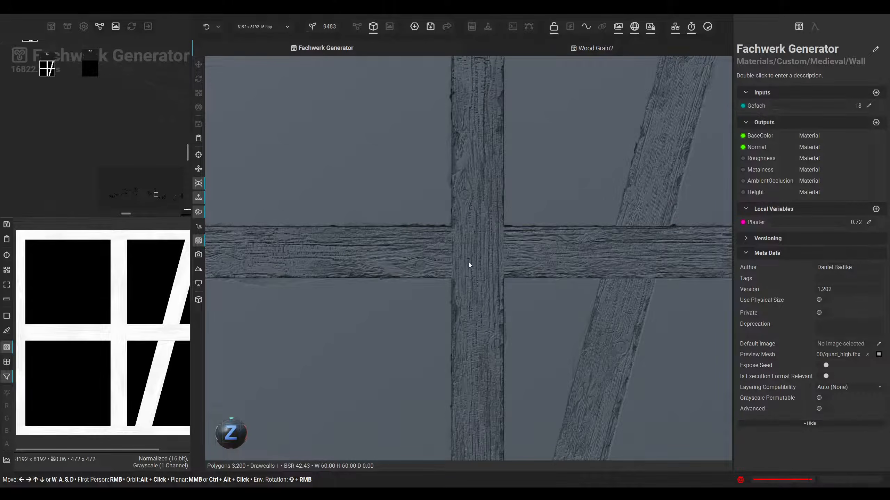
scroll(479, 273, "up", 4)
middle_click_drag(495, 271, 514, 266)
scroll(481, 274, "down", 2)
scroll(475, 278, "down", 3)
scroll(496, 249, "up", 4)
middle_click_drag(576, 259, 533, 258)
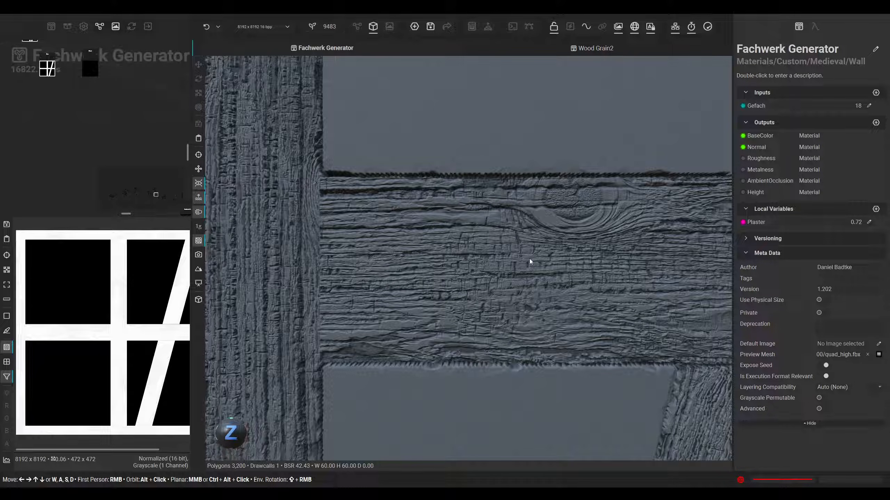
scroll(465, 264, "down", 4)
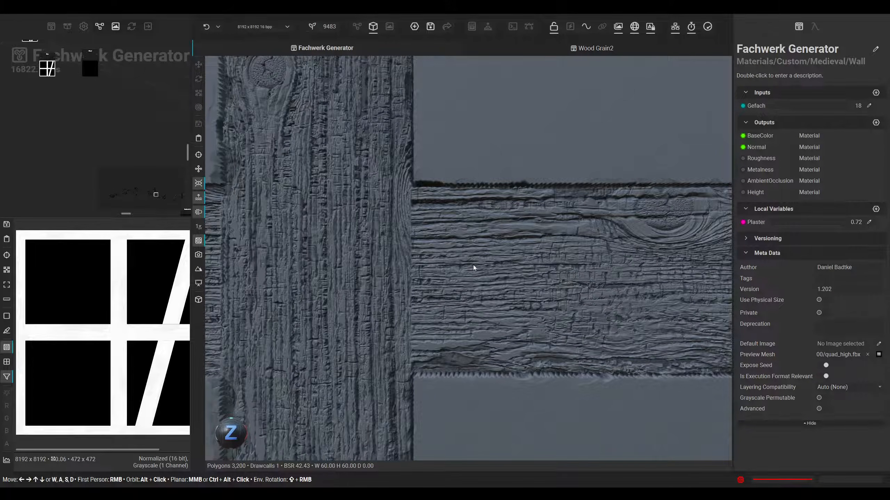
middle_click_drag(474, 265, 504, 266)
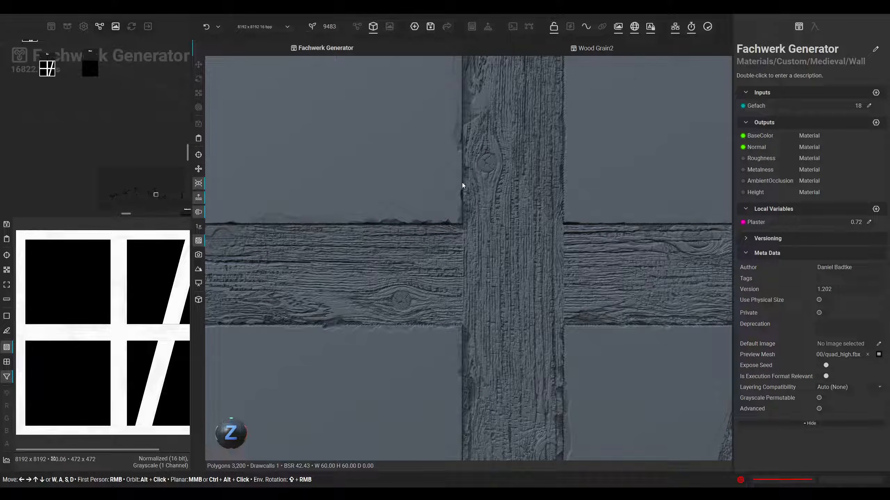
scroll(467, 182, "down", 2)
middle_click_drag(477, 200, 472, 212)
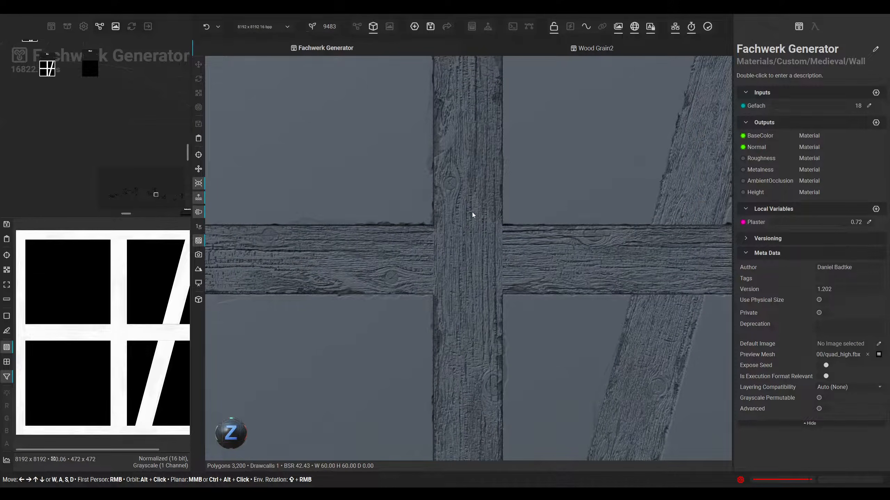
scroll(472, 212, "up", 2)
middle_click_drag(543, 224, 467, 219)
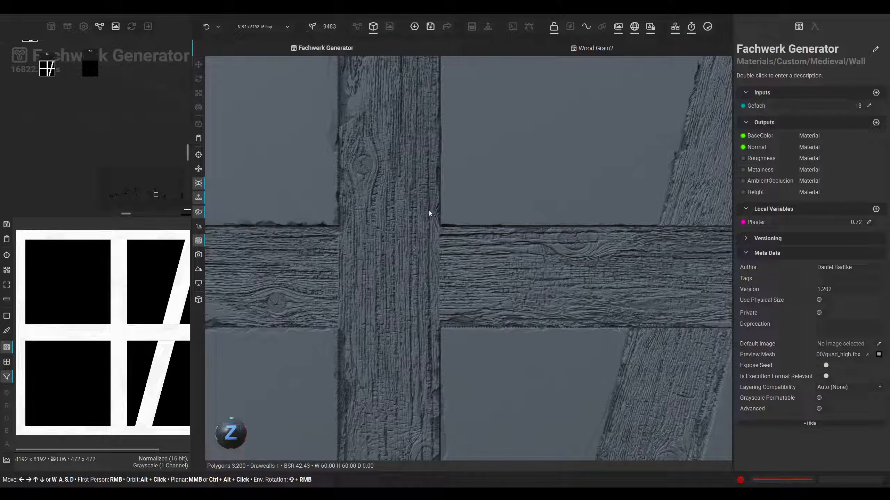
middle_click_drag(403, 211, 432, 210)
middle_click_drag(372, 220, 440, 224)
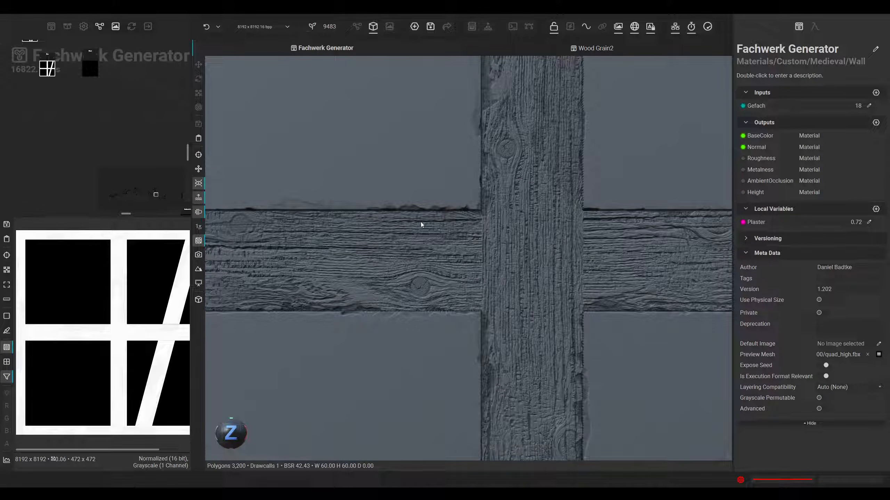
Set the project resolution back to 2048 × 2048 and view the wider beam layout in 3D
left_click(270, 28)
left_click(270, 51)
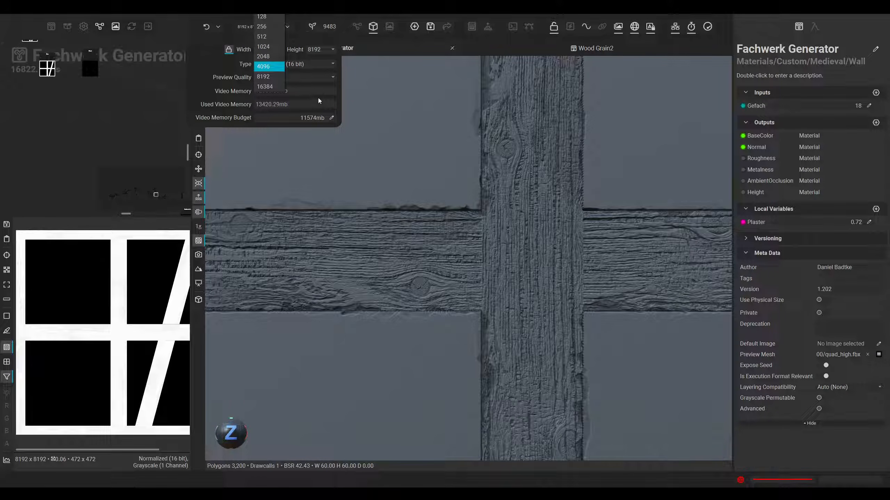
left_click(266, 56)
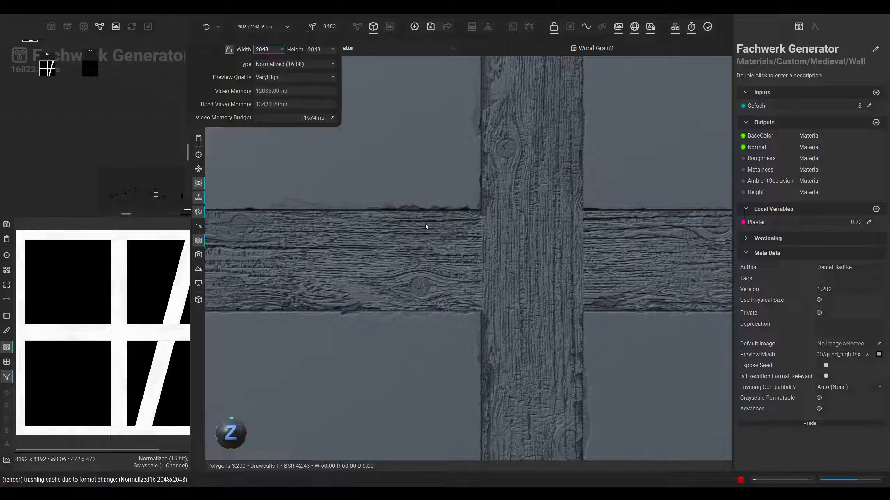
left_click(519, 245)
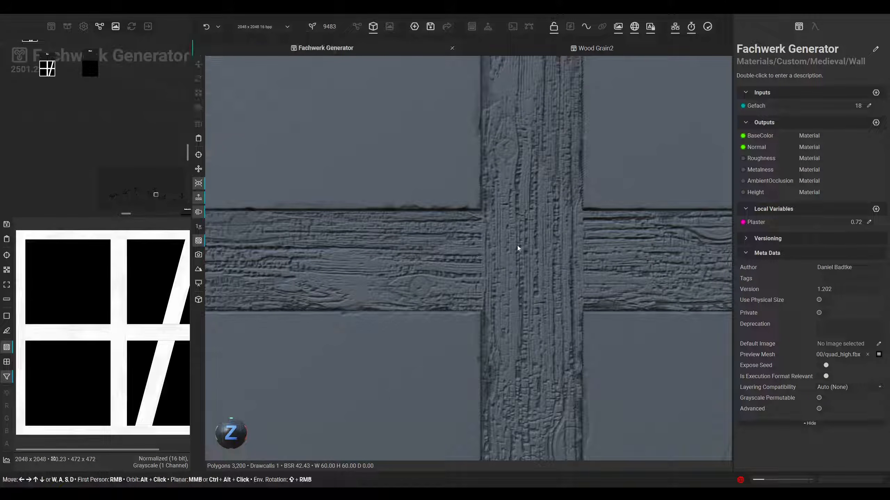
scroll(501, 245, "down", 3)
middle_click_drag(503, 245, 495, 270)
scroll(495, 270, "down", 1)
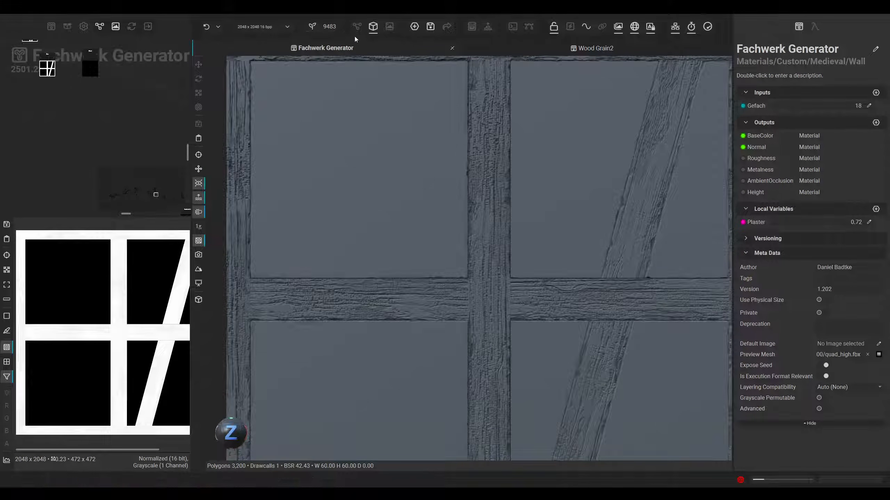
Bring the Fachwerk Generator node graph back as the large view and move the Subtract Blend up beside the beam mask chain
scroll(485, 223, "up", 3)
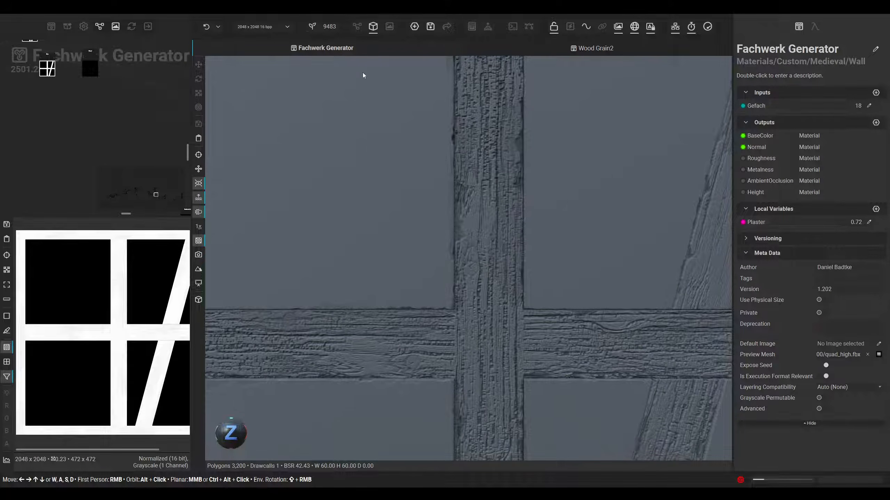
left_click(357, 27)
scroll(473, 250, "up", 4)
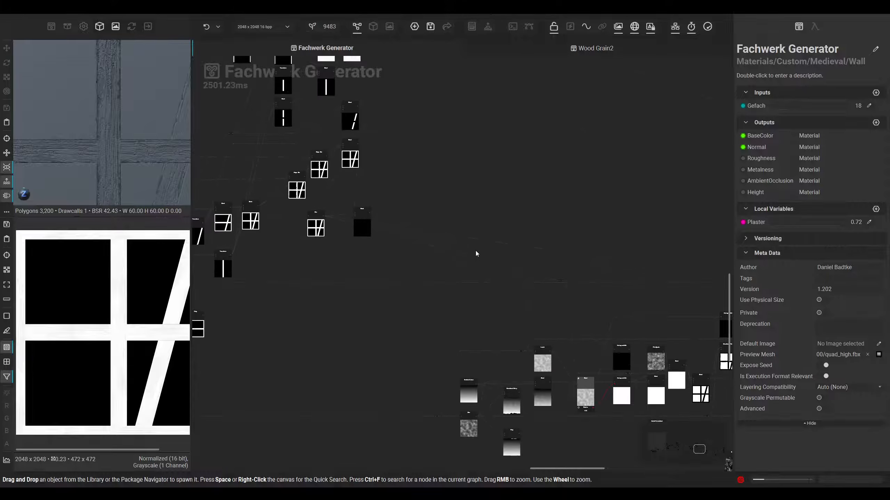
left_click(400, 228)
left_click_drag(351, 230, 388, 159)
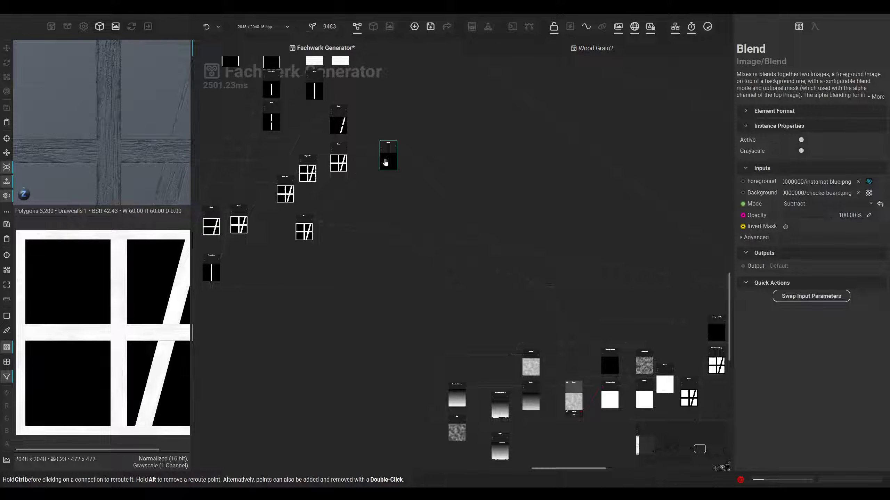
left_click(278, 29)
left_click(271, 50)
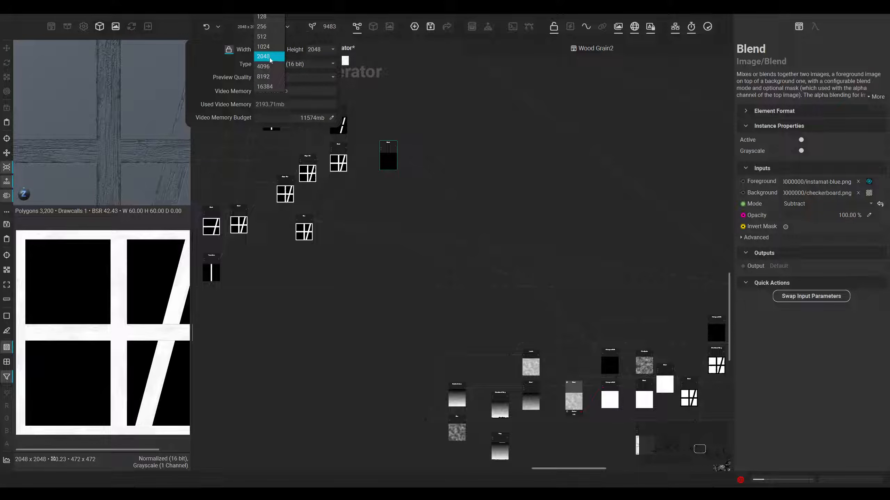
left_click(428, 76)
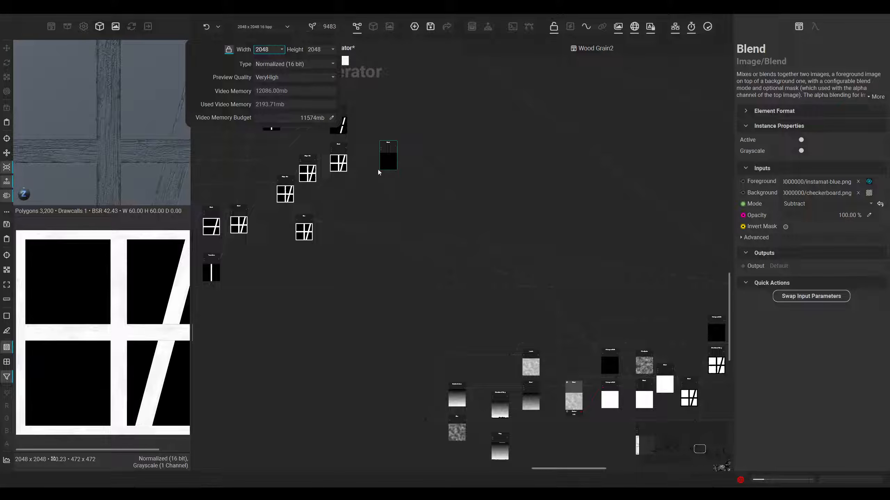
Place the Blur node just below and beside the Subtract Blend at the end of the beam mask chain, with some space between them
left_click(351, 214)
left_click_drag(305, 235, 367, 203)
left_click_drag(387, 161, 412, 162)
left_click_drag(367, 202, 381, 185)
Bend the Blur node's connections to the Reroute Image node and to the Blend's Opacity Mask around the neighbouring nodes
middle_click_drag(441, 215, 364, 201)
left_click_drag(369, 200, 336, 270)
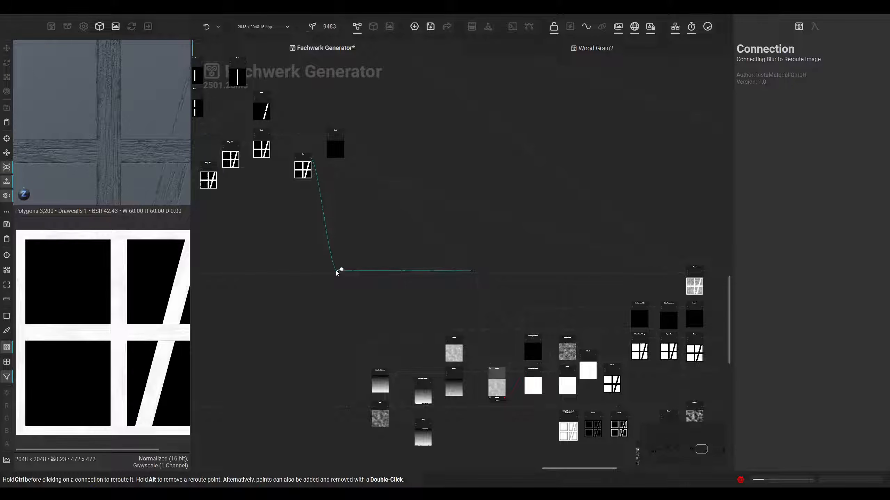
left_click(372, 179)
left_click_drag(372, 180, 621, 158, "ctrl")
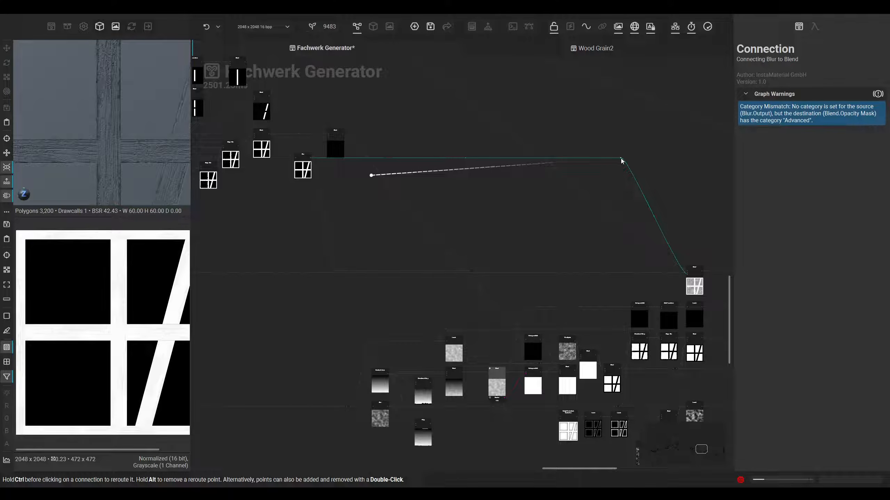
middle_click_drag(470, 192, 397, 213)
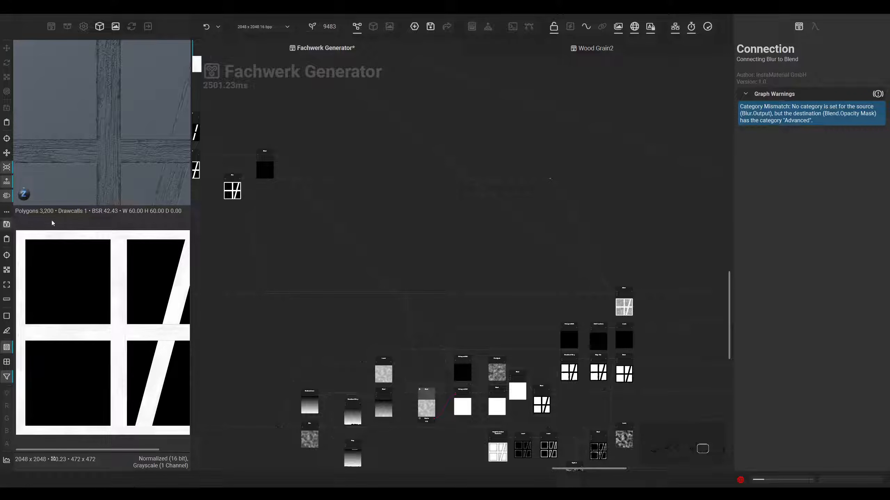
Place the Reroute Image node of the upper beam Blend's long connection level with that Blend, clear above the lower nodes
left_click(279, 239)
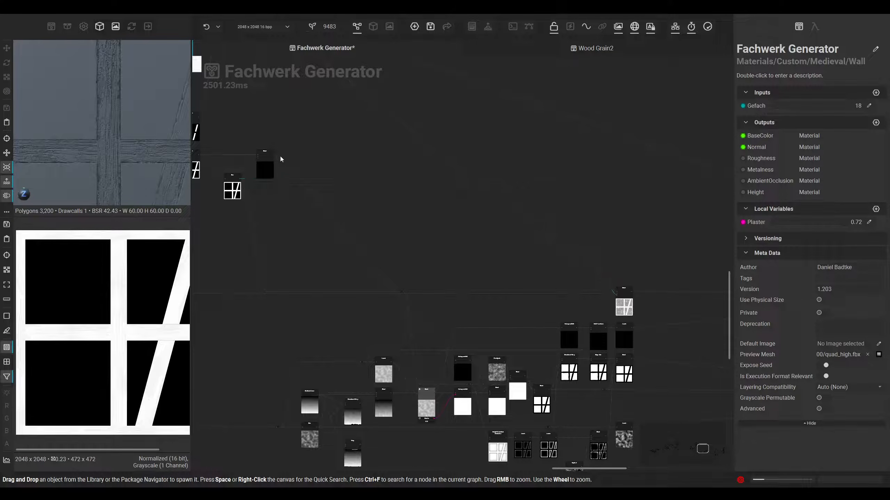
middle_click_drag(395, 196, 249, 275)
middle_click_drag(283, 222, 431, 299)
middle_click_drag(317, 209, 389, 227)
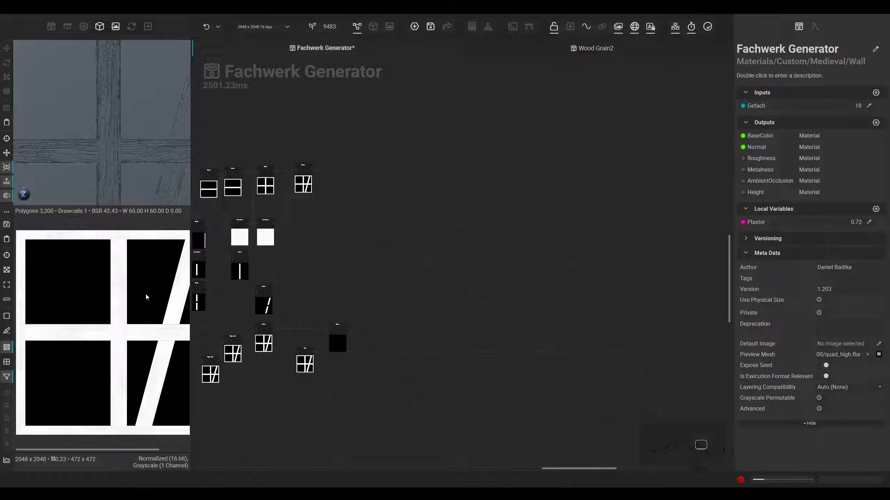
right_click_drag(386, 284, 293, 291)
left_click(342, 274)
left_click(397, 261)
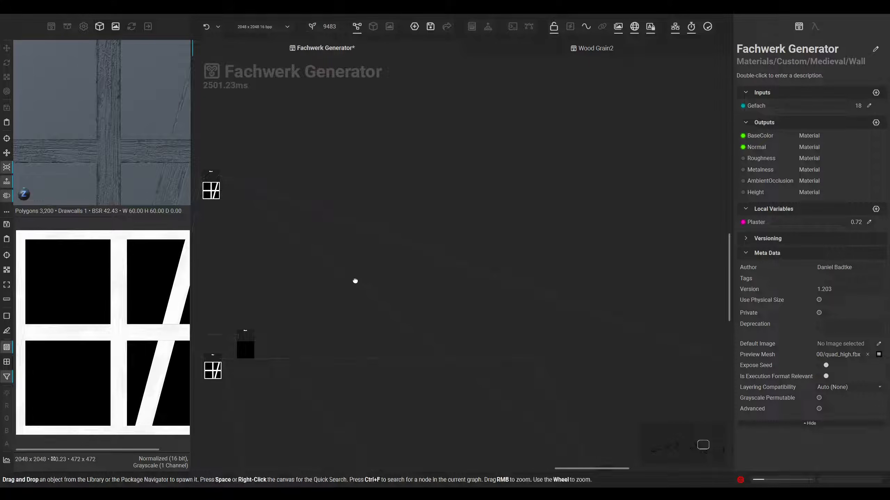
left_click(358, 284)
left_click_drag(358, 285, 623, 173)
Shift the Reroute Image node left, closer to the upper beam Blend
right_click_drag(616, 205, 517, 192)
left_click_drag(529, 162, 420, 163)
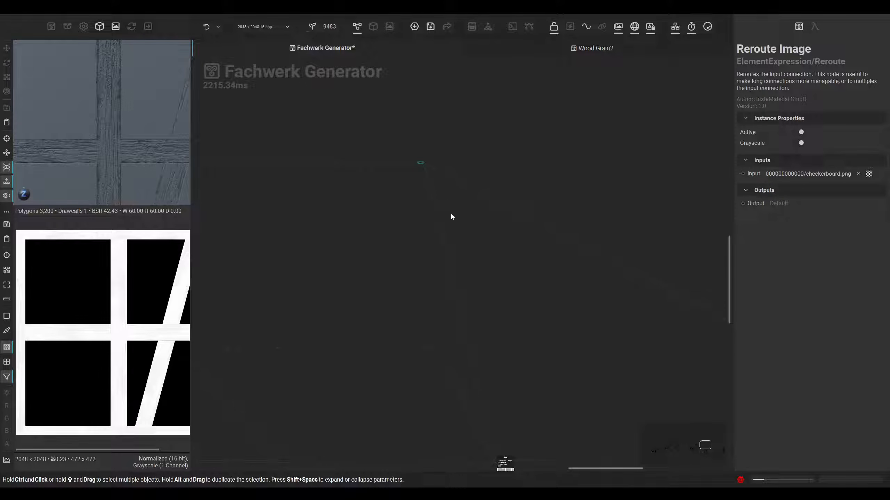
middle_click_drag(446, 213, 398, 204)
left_click_drag(370, 154, 344, 153)
middle_click_drag(407, 236, 342, 189)
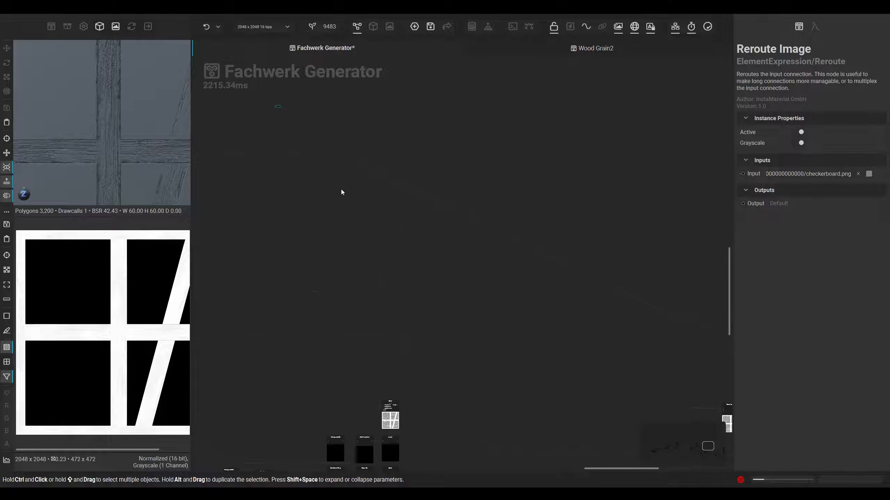
middle_click_drag(394, 199, 278, 204)
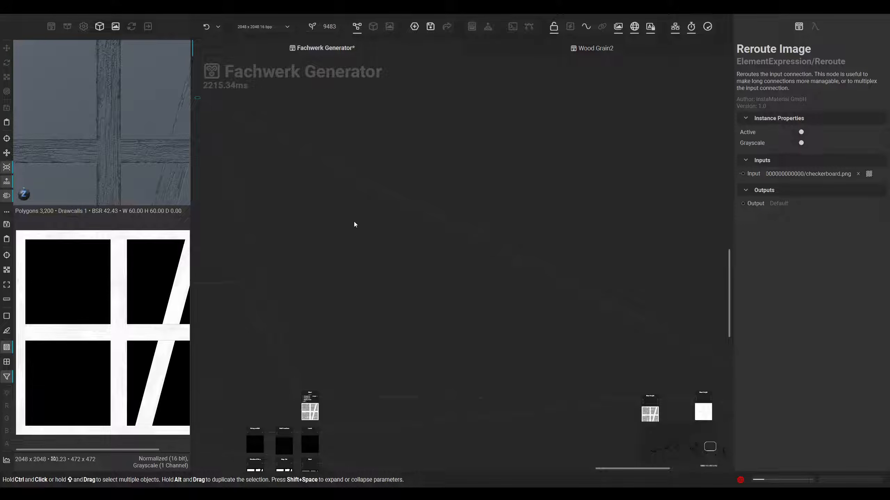
Add a routing point to the connection from Reroute Image to Height To Normal and pull it up and right above the graph
double_click(395, 195)
left_click_drag(393, 194, 655, 121)
scroll(483, 176, "down", 2)
middle_click_drag(621, 203, 428, 107)
scroll(480, 268, "up", 4)
middle_click_drag(493, 265, 379, 269)
Move the column of output nodes together with the final base color Blend farther right to make room in the graph
scroll(387, 259, "down", 3)
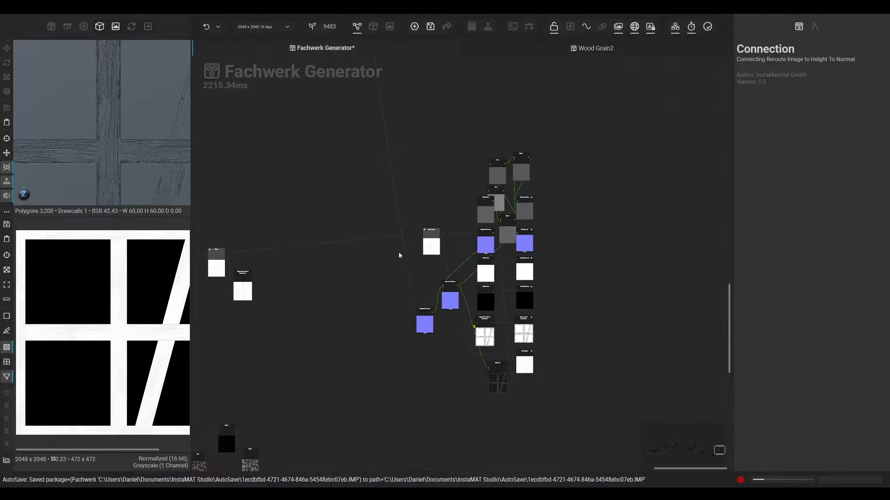
left_click_drag(589, 150, 515, 373)
left_click_drag(521, 294, 660, 294)
scroll(542, 196, "up", 2)
left_click(542, 196)
Spread out the base color chain, placing the first HCL in an arch between the Solid Color and the first Blend
left_click_drag(473, 161, 647, 153)
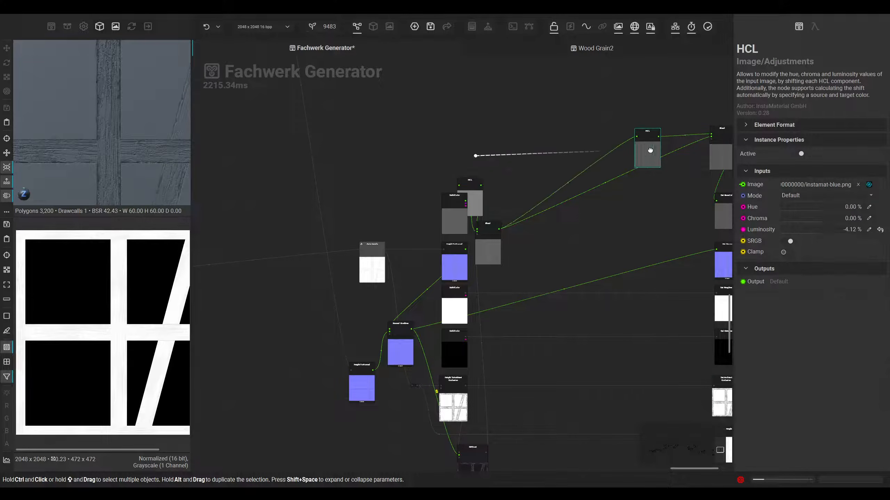
left_click_drag(479, 247, 593, 214)
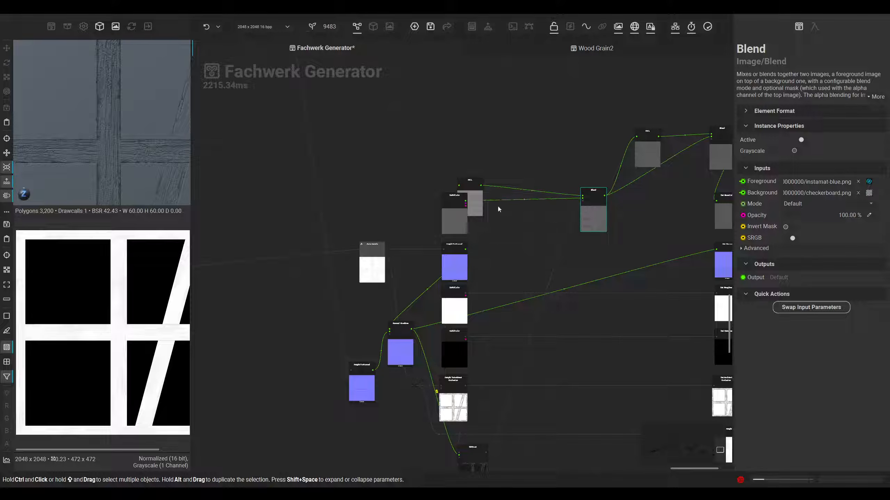
left_click_drag(469, 198, 527, 159)
left_click_drag(594, 214, 559, 216)
left_click_drag(527, 166, 511, 177)
left_click(554, 216)
middle_click_drag(570, 233, 494, 246)
Line up the final Blend with the base color output and arch the second HCL between the two Blend nodes
left_click_drag(571, 168, 561, 169)
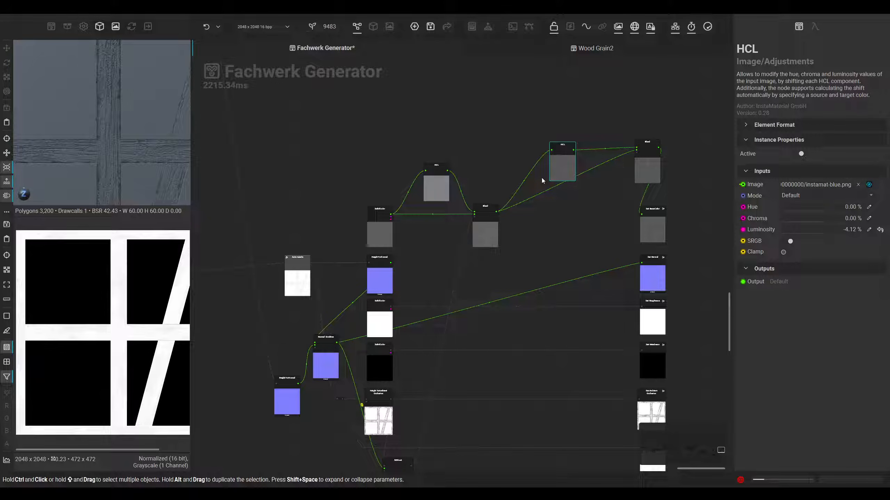
left_click_drag(646, 175, 603, 235)
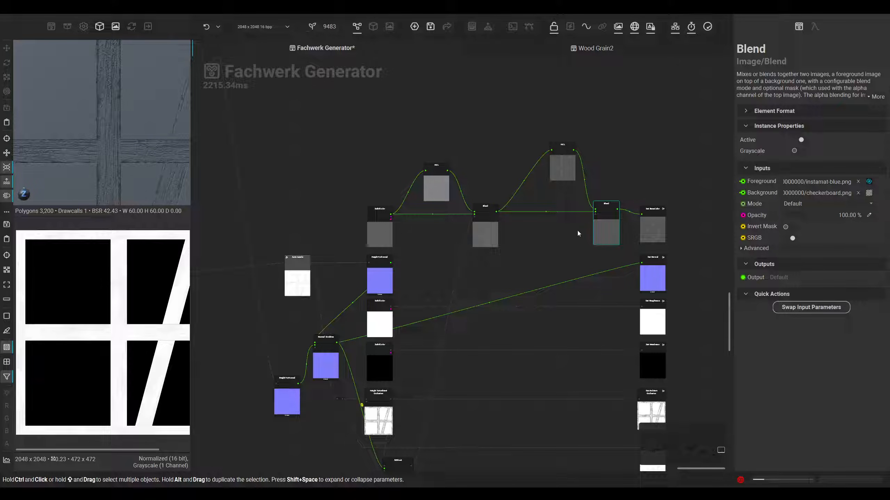
left_click_drag(557, 164, 539, 187)
left_click_drag(651, 232, 649, 226)
middle_click_drag(555, 247, 577, 214)
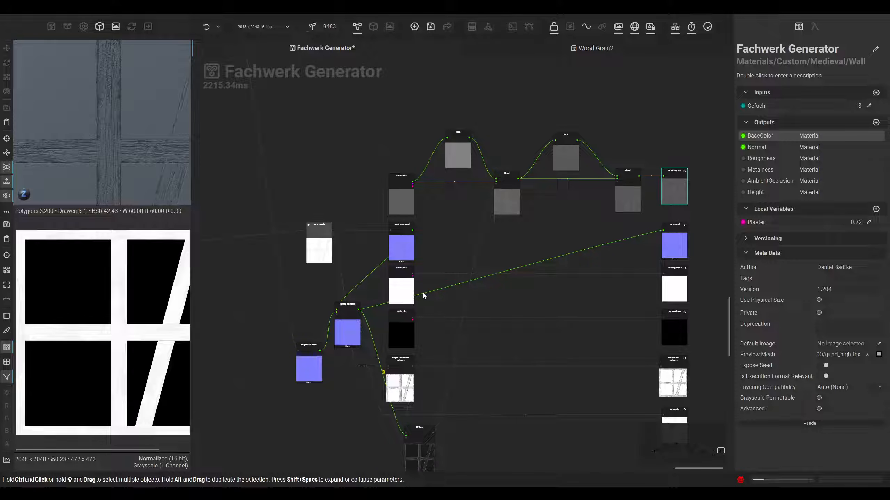
Place Normal Combine beside Height To Normal in the normal output row, with its connected edge mask node just below and right
left_click_drag(350, 320, 456, 244)
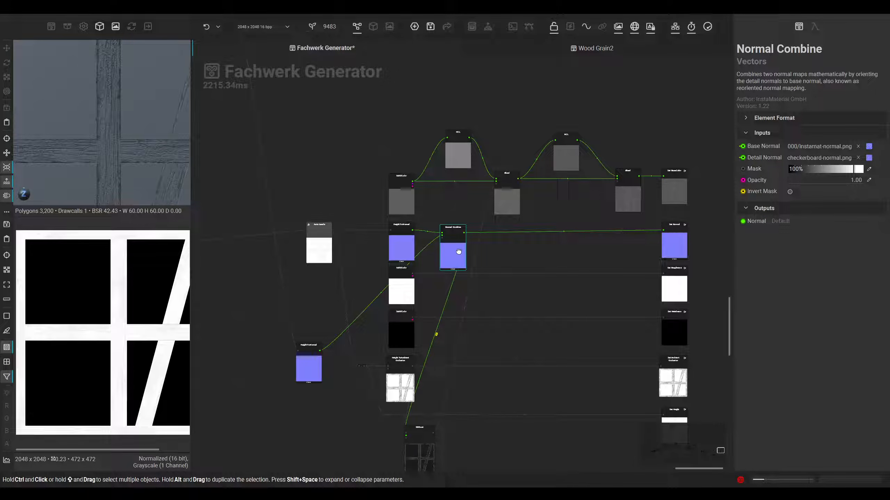
middle_click_drag(479, 336, 479, 242)
left_click_drag(415, 342, 502, 172)
middle_click_drag(508, 186, 429, 296)
left_click_drag(431, 295, 385, 259)
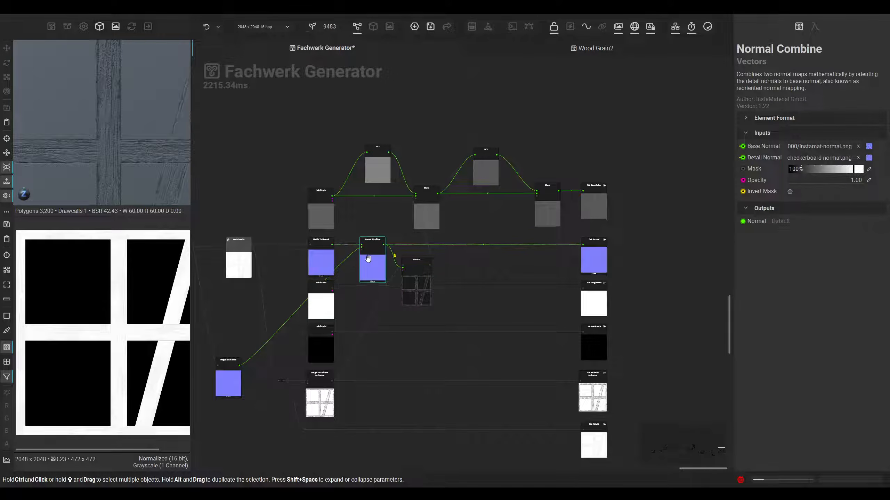
Move the separate Height To Normal node that feeds Normal Combine directly above the Auto Levels node
left_click_drag(228, 380, 238, 370)
middle_click_drag(238, 311, 322, 322)
left_click_drag(321, 374, 319, 213)
middle_click_drag(392, 301, 405, 313)
scroll(417, 351, "down", 2)
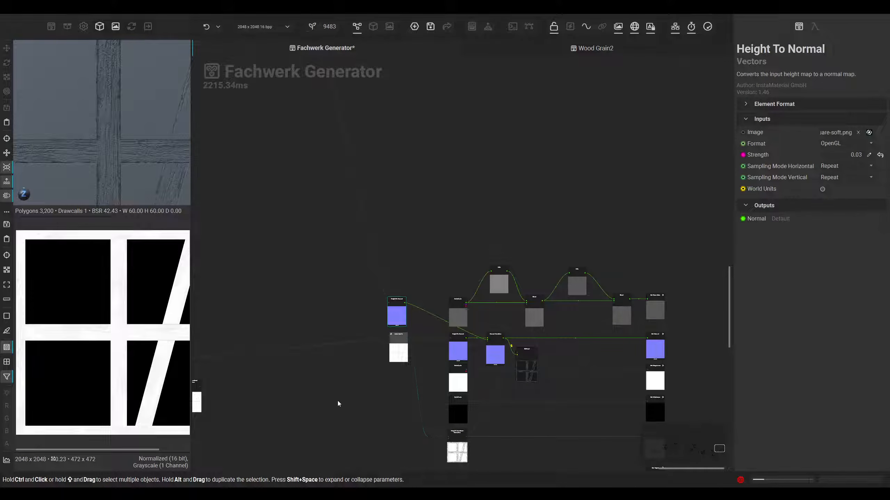
Line up the 2% Subtract Blend with the Blend Height node and move Height To Ambient Occlusion above and right of it
middle_click_drag(333, 388, 325, 345)
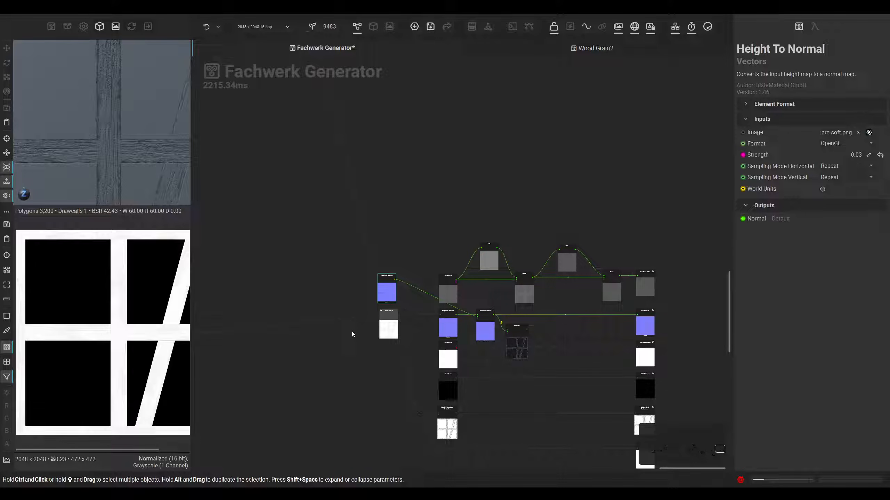
middle_click_drag(408, 195, 469, 207)
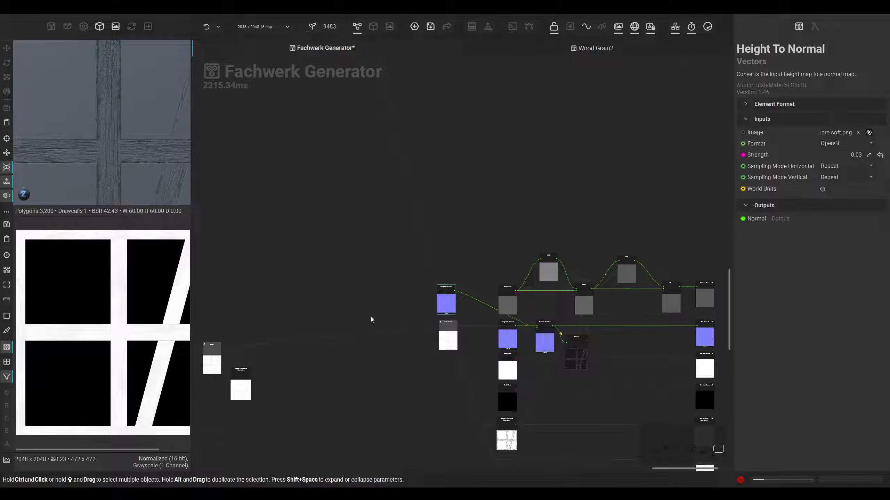
middle_click_drag(370, 318, 372, 308)
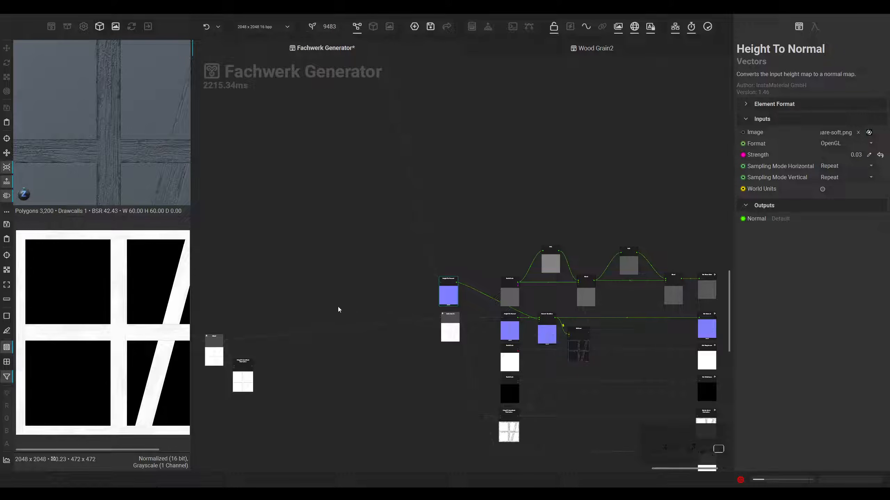
middle_click_drag(340, 309, 408, 304)
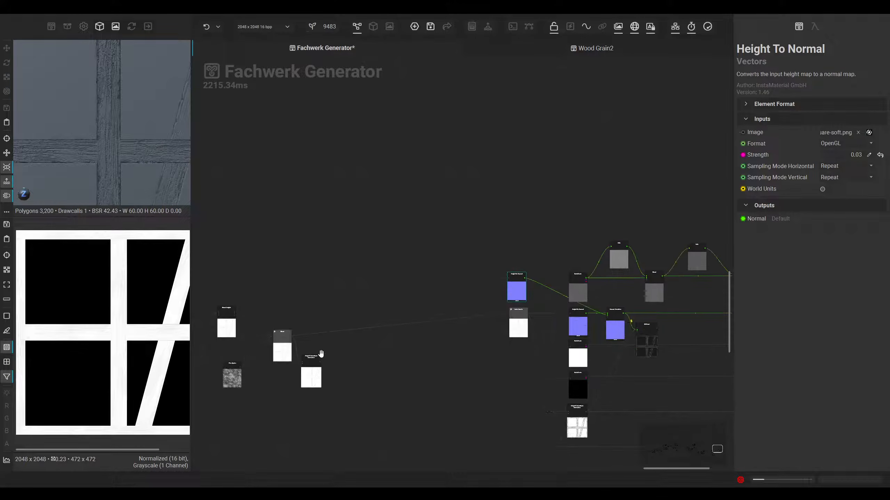
left_click(287, 330)
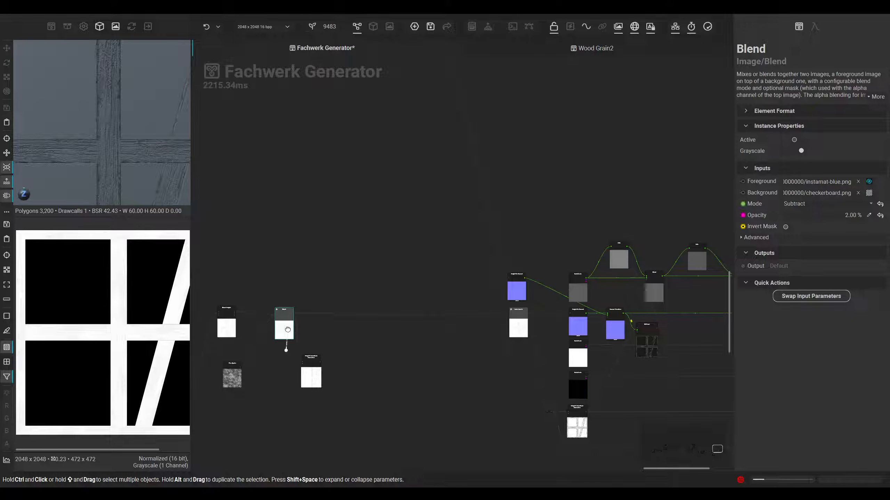
left_click_drag(309, 372, 341, 298)
middle_click_drag(302, 353, 435, 349)
Fine-align the second Blend Height and the 2% Subtract Blend along the height row
left_click(356, 325)
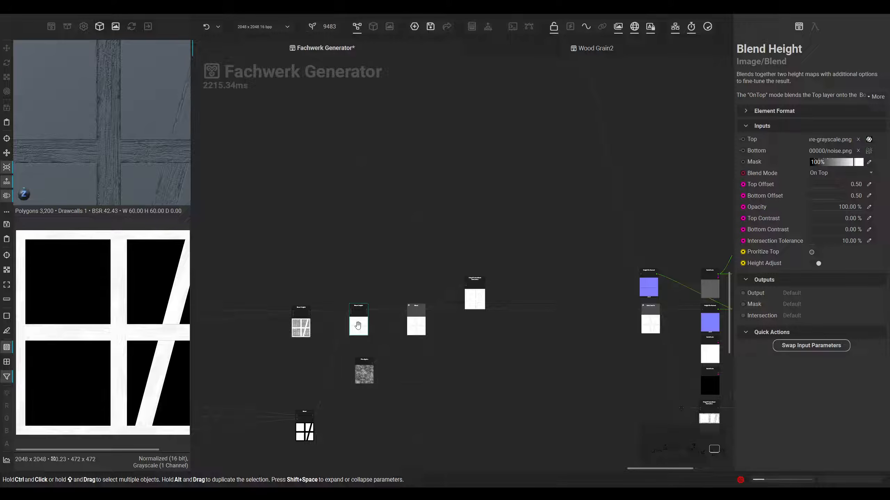
middle_click_drag(445, 356, 432, 360)
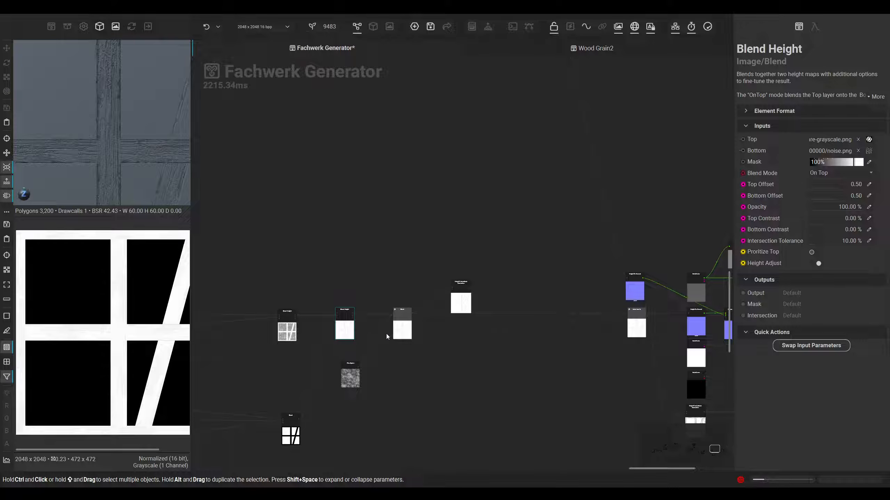
left_click(403, 330)
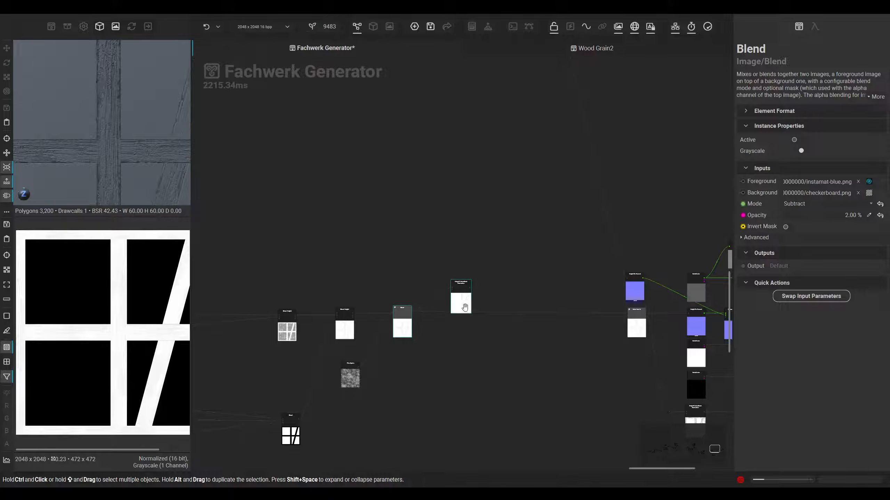
left_click(461, 302)
Select the whole output section with its normal, color and occlusion nodes and shift it farther right
middle_click_drag(546, 331, 371, 338)
scroll(385, 339, "down", 2)
left_click_drag(643, 241, 379, 421)
left_click_drag(401, 327, 439, 328)
middle_click_drag(283, 360, 435, 366)
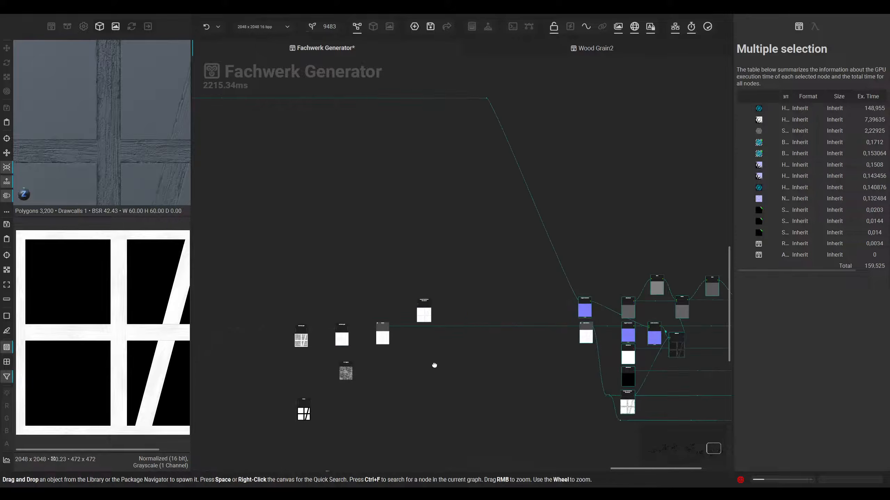
Position the Height To Ambient Occlusion node above and slightly right of the 2% Subtract Blend
left_click(424, 314)
left_click_drag(424, 315, 422, 305)
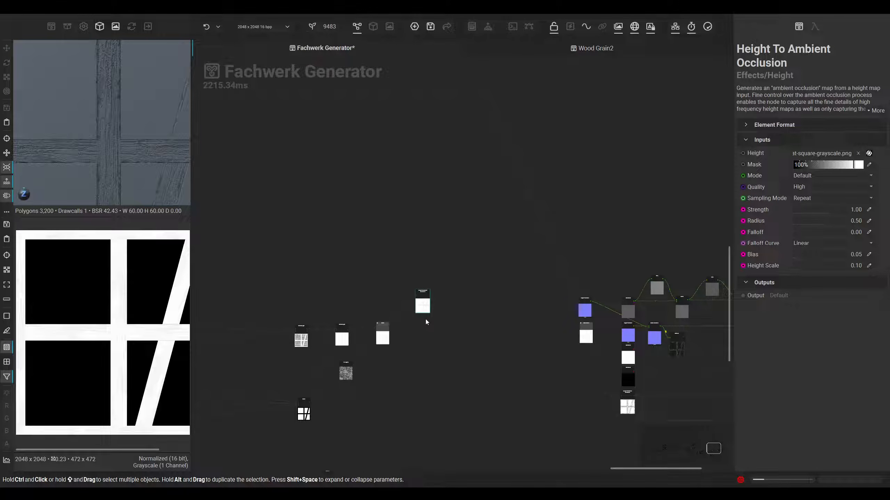
scroll(428, 318, "up", 3)
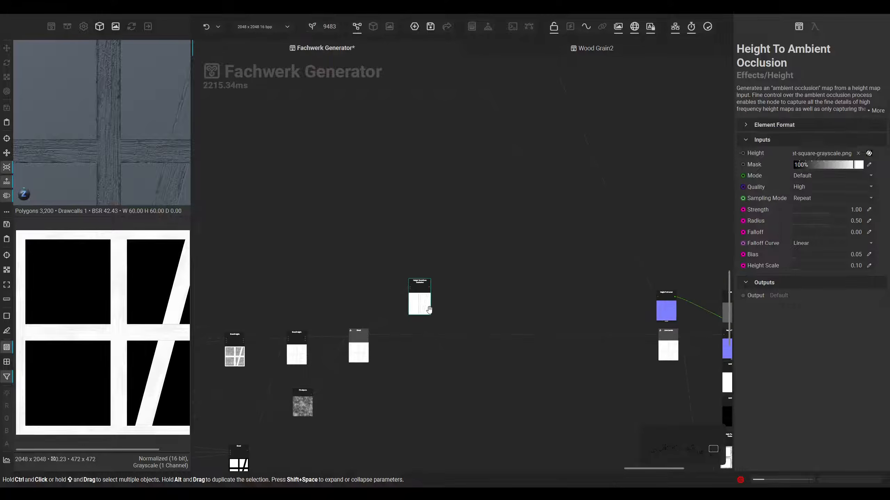
left_click_drag(424, 304, 409, 311)
Shift the upper bend of the connection from Reroute Image to Height To Normal a little to the left
middle_click_drag(478, 344, 401, 396)
scroll(428, 360, "down", 3)
middle_click_drag(428, 360, 452, 418)
left_click_drag(462, 187, 430, 186)
middle_click_drag(436, 239, 370, 235)
middle_click_drag(487, 360, 424, 281)
scroll(460, 298, "up", 6)
middle_click_drag(471, 340, 440, 288)
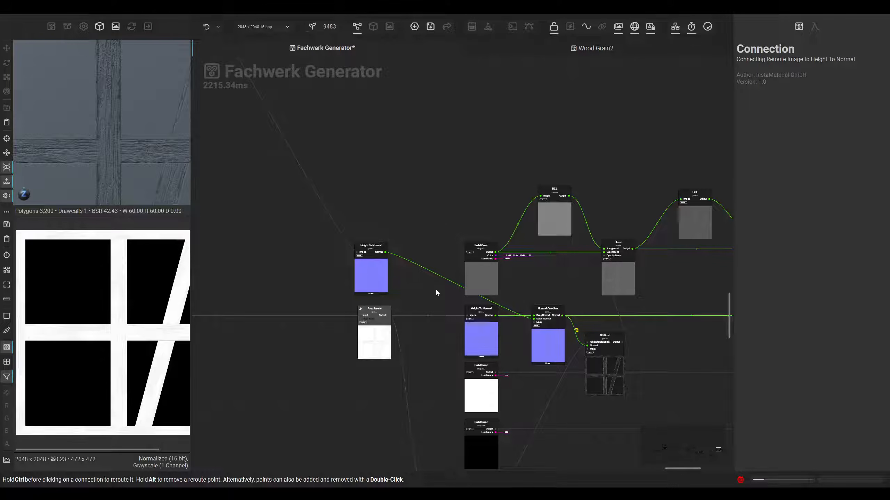
Add two reroute points to the Height To Normal–Normal Combine connection and route it along a level stretch between Solid Color and the lower Height To Normal
middle_click_drag(437, 290, 372, 272)
left_click(368, 270)
middle_click_drag(366, 269, 351, 283)
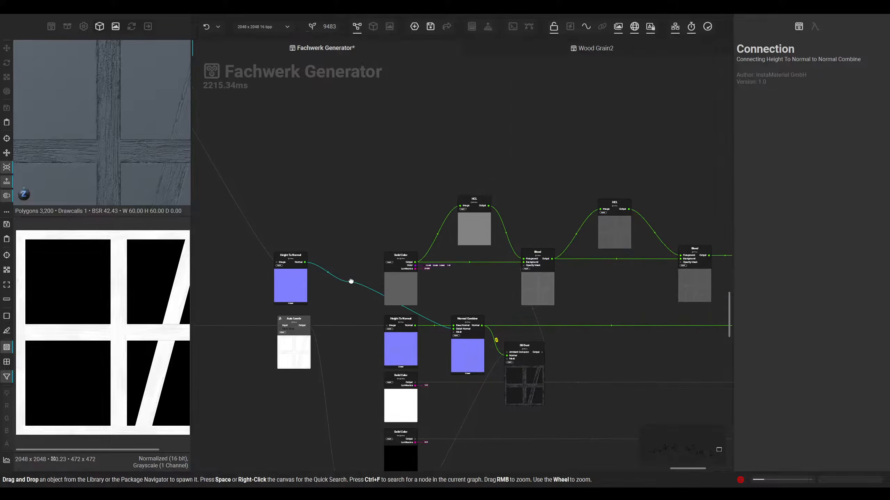
left_click_drag(351, 284, 324, 308, "ctrl")
left_click(344, 312, "ctrl")
middle_click_drag(343, 314, 397, 314)
left_click_drag(397, 312, 481, 309)
left_click_drag(377, 310, 436, 309)
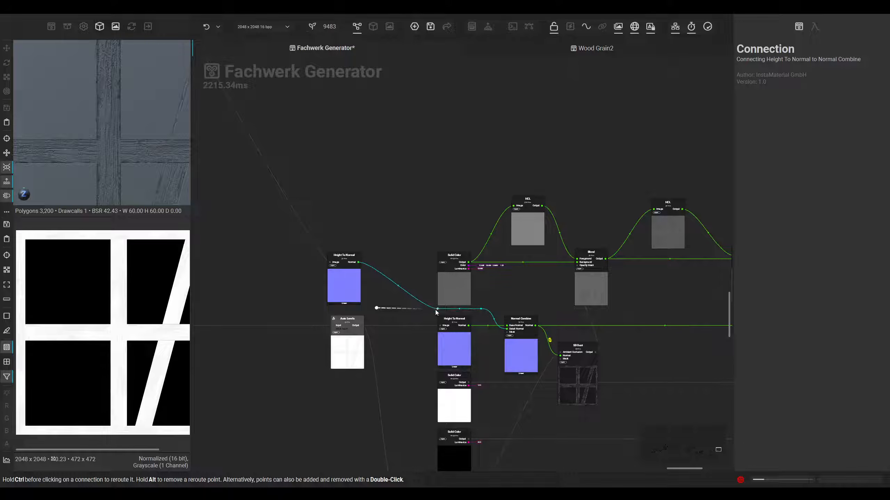
Move the outer Height To Normal and the Auto Levels node closer to the output section and align them in one column
left_click(349, 286)
left_click_drag(350, 286, 373, 286)
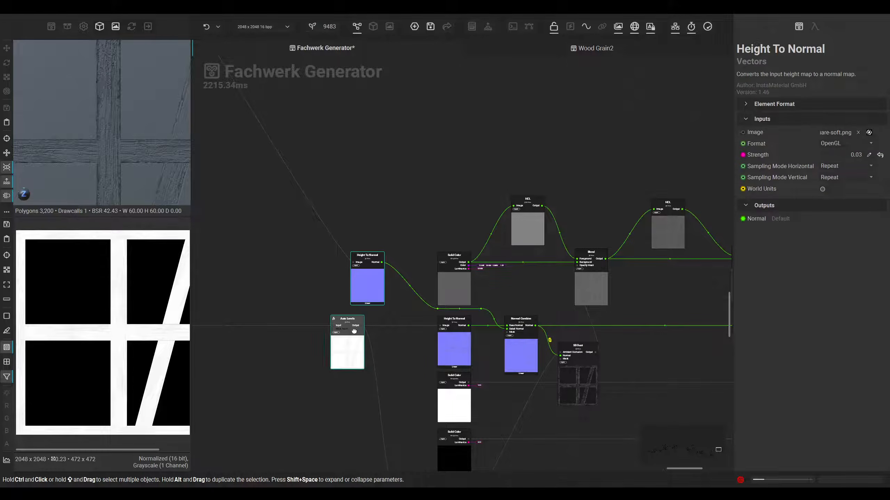
left_click_drag(352, 331, 368, 331)
middle_click_drag(349, 353, 317, 288)
middle_click_drag(333, 257, 341, 288)
left_click_drag(339, 247, 332, 248)
middle_click_drag(313, 284, 362, 335)
left_click_drag(381, 233, 371, 231)
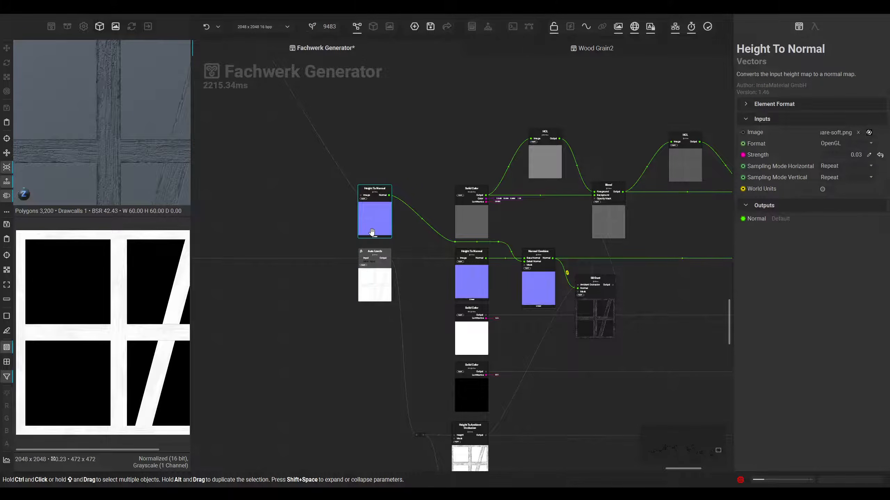
Place Fine Spots directly below the second Blend Height and bring the 2% Subtract Blend and Height To Ambient Occlusion closer to it
scroll(342, 352, "down", 3)
middle_click_drag(225, 351, 499, 375)
middle_click_drag(410, 346, 538, 344)
scroll(399, 392, "up", 3)
left_click_drag(397, 390, 386, 358)
left_click_drag(480, 305, 449, 302)
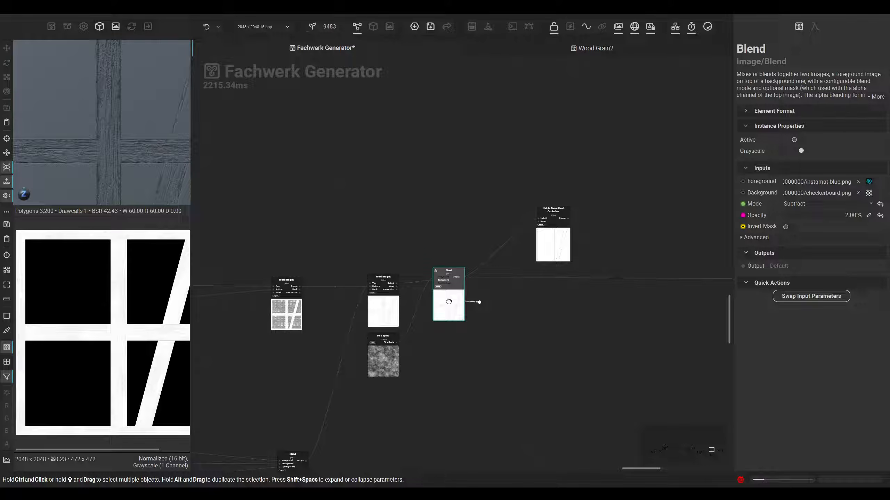
left_click_drag(454, 296, 445, 299)
left_click_drag(538, 242, 484, 245)
Move the first Blend Height and the beam mask Blend below it left toward the preceding beam nodes
scroll(471, 261, "down", 3)
middle_click_drag(338, 287, 547, 296)
scroll(547, 297, "down", 2)
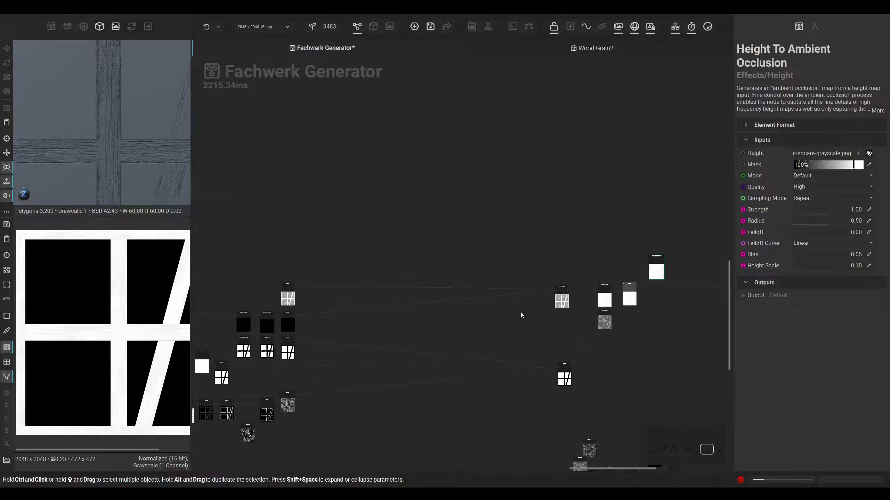
left_click(558, 297)
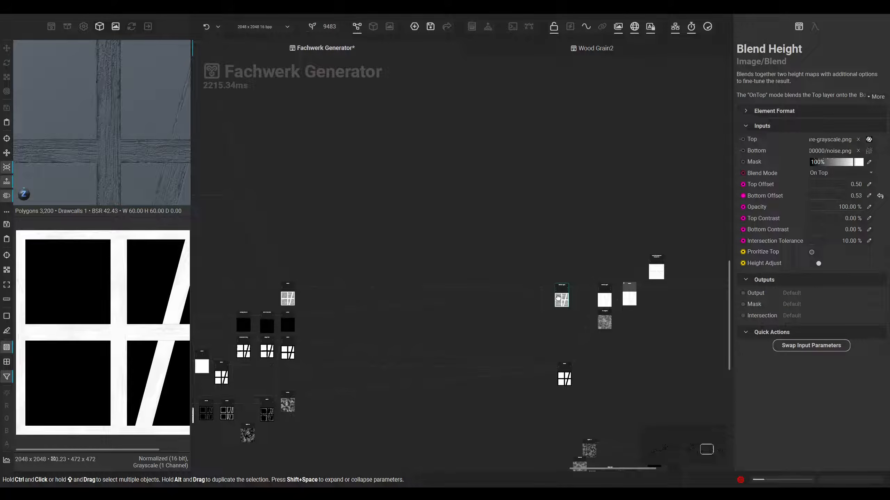
left_click_drag(558, 297, 372, 297)
middle_click_drag(372, 297, 225, 297)
left_click_drag(422, 374, 225, 336)
Tuck the mask Blend under the first Blend Height and move the second Blend Height and Fine Spots left beside them
middle_click_drag(225, 337, 289, 341)
left_click_drag(523, 302, 341, 301)
left_click_drag(288, 342, 293, 332)
left_click_drag(522, 324, 342, 323)
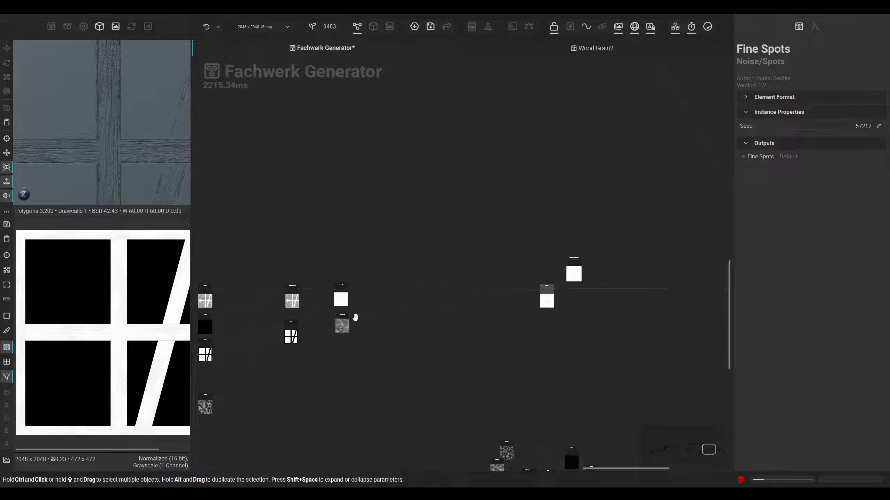
Shift the 2% Subtract Blend and Height To Ambient Occlusion together to just right of the second Blend Height
left_click_drag(520, 239, 584, 307)
left_click_drag(543, 298, 372, 292)
scroll(387, 319, "up", 2)
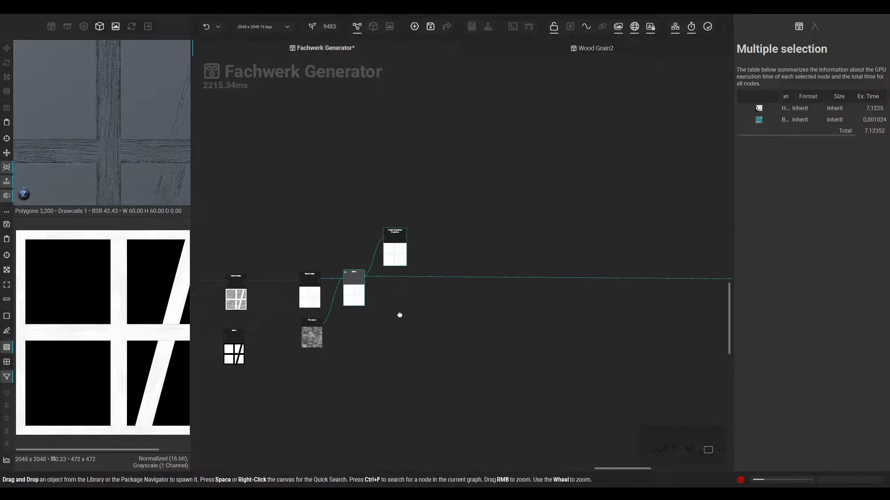
left_click(396, 251)
left_click_drag(396, 251, 391, 251)
Select the whole output section with its normal, color and occlusion nodes and nudge it slightly upward to level the height connection
middle_click_drag(609, 312, 228, 317)
scroll(481, 323, "down", 1)
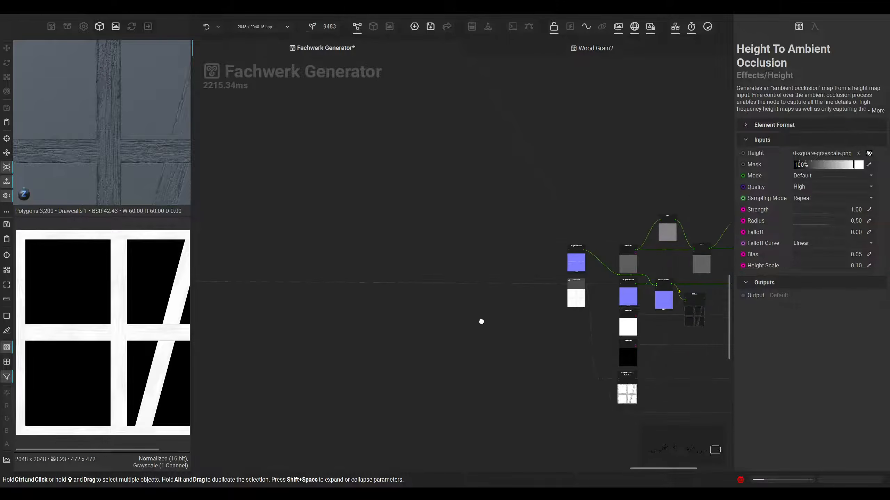
middle_click_drag(481, 322, 452, 322)
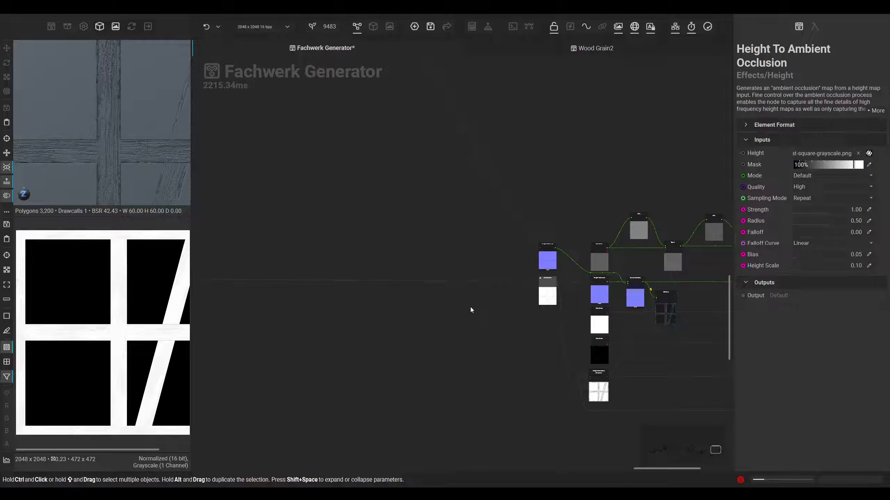
middle_click_drag(483, 321, 455, 323)
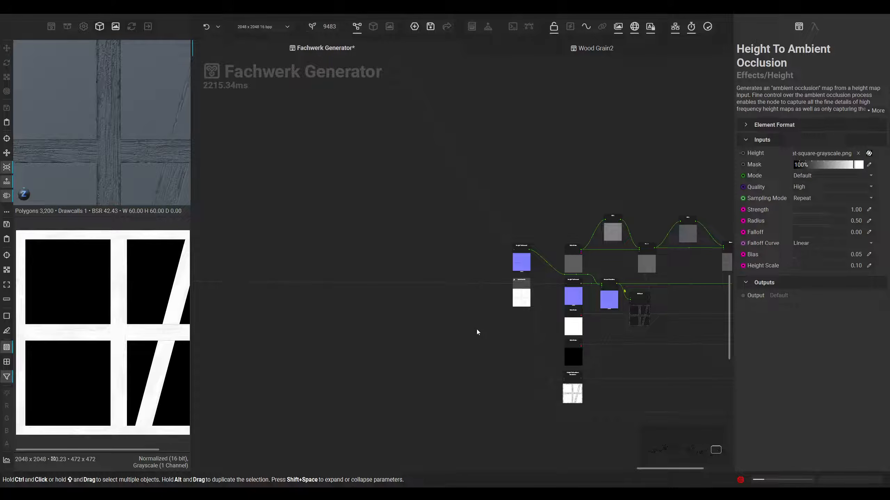
middle_click_drag(515, 331, 421, 321)
scroll(422, 321, "down", 3)
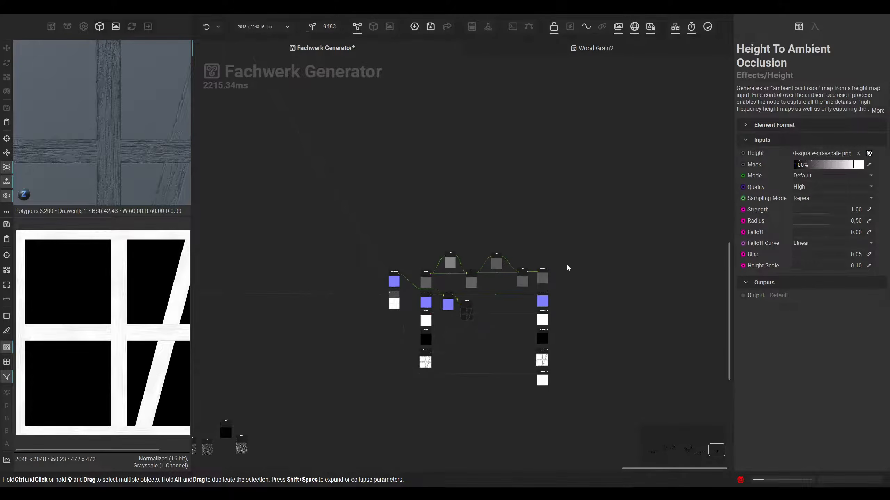
left_click_drag(602, 227, 382, 405)
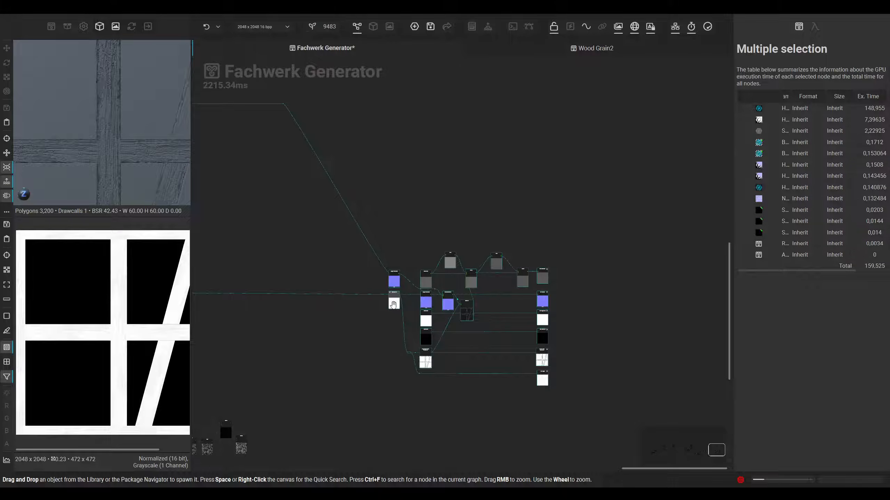
left_click_drag(393, 306, 394, 302)
middle_click_drag(379, 341, 462, 362)
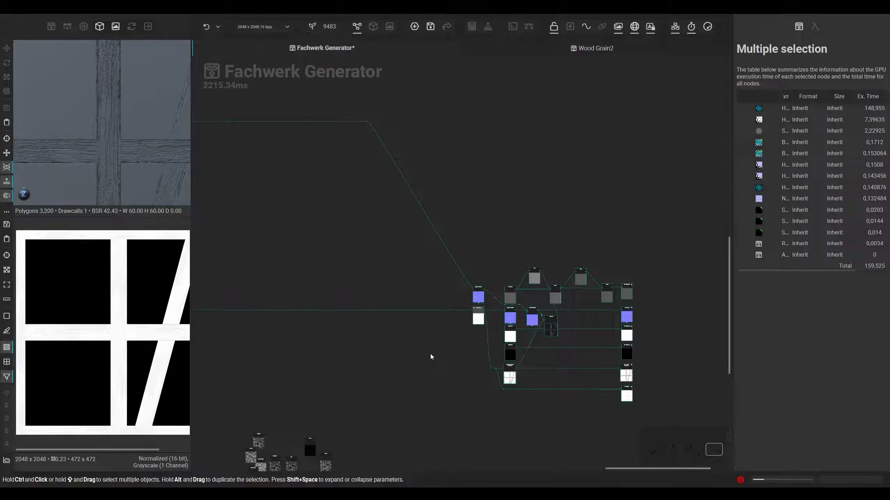
Nudge the upper bend of the connection from Reroute Image to Height To Normal slightly upward
middle_click_drag(372, 232, 474, 279)
left_click(463, 185)
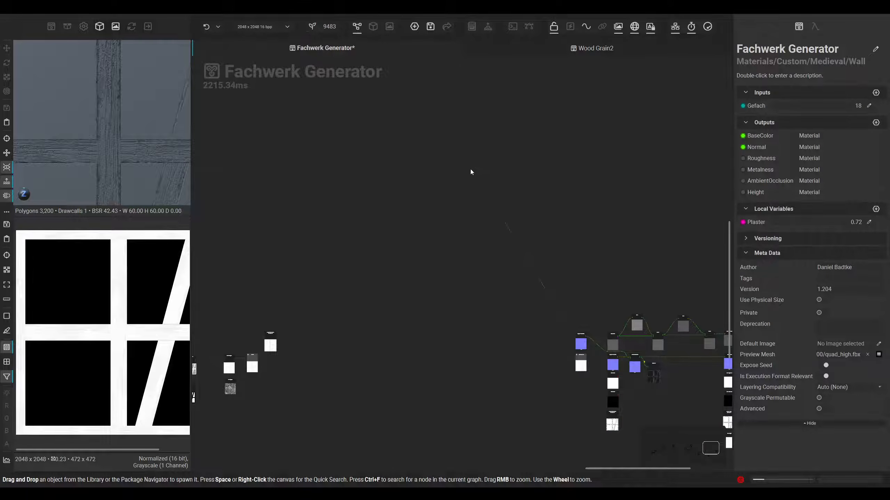
left_click(470, 168)
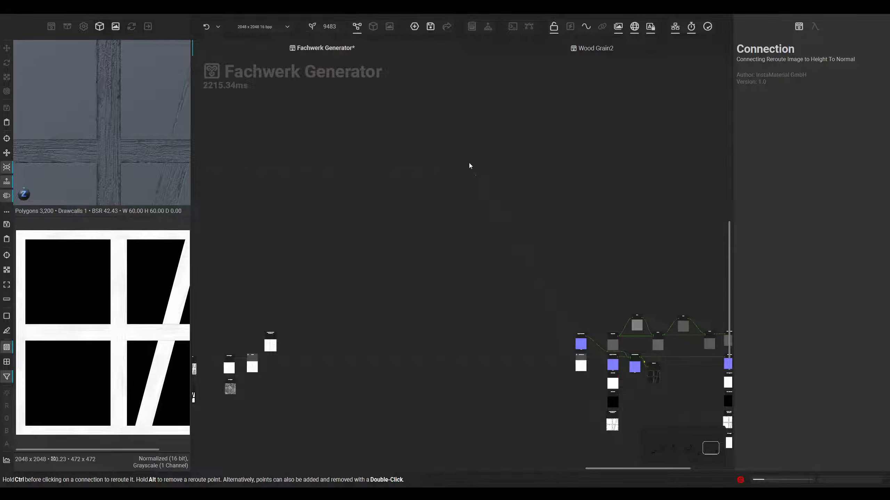
left_click_drag(467, 171, 466, 167)
middle_click_drag(405, 215, 453, 235)
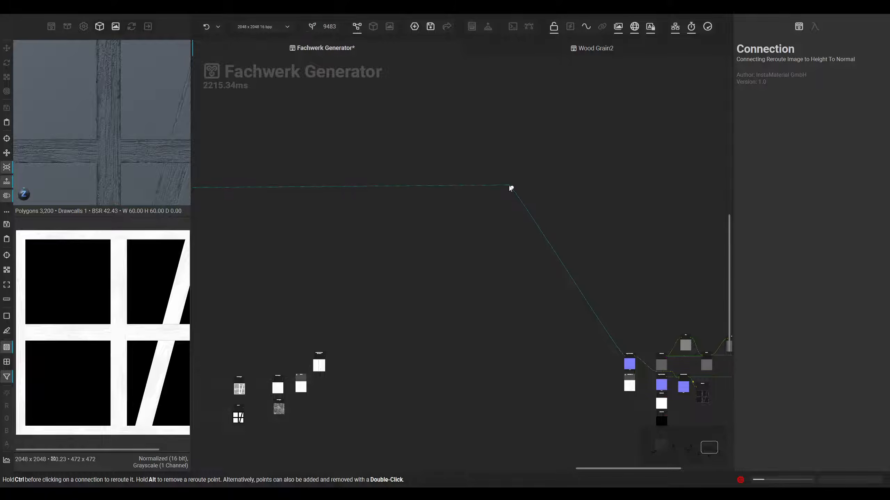
Select the entire output section again and move it left, closer to the height row
middle_click_drag(436, 252, 331, 246)
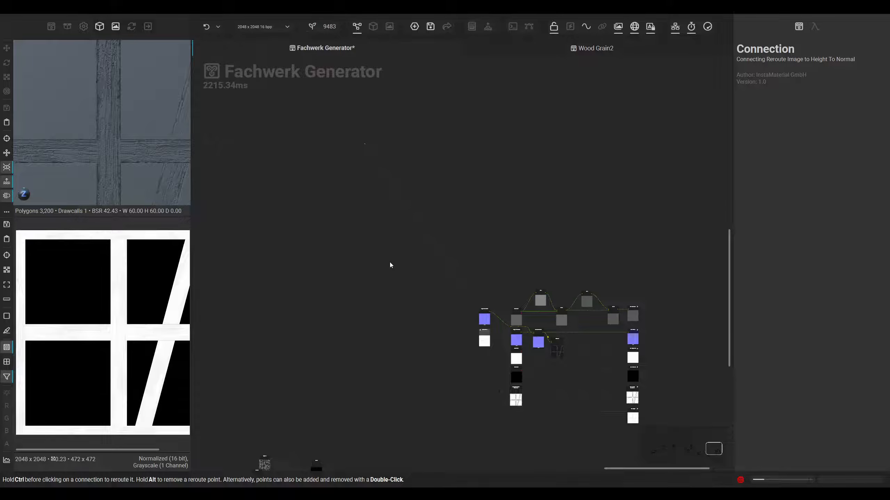
middle_click_drag(507, 282, 419, 277)
left_click_drag(617, 255, 394, 403)
left_click_drag(581, 267, 326, 427)
left_click_drag(398, 333, 352, 335)
Check the final Blend of the separate noise group with Clouds, Perlin Noise, Slope Blur and Blur, delete the whole group, and save the graph
middle_click_drag(340, 341, 536, 200)
left_click_drag(330, 290, 455, 368)
scroll(432, 341, "up", 8)
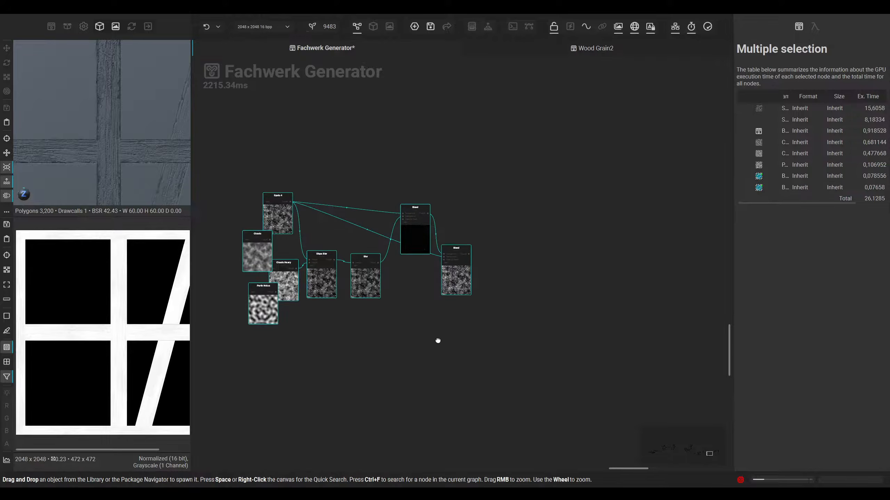
left_click(480, 326)
scroll(119, 312, "up", 5)
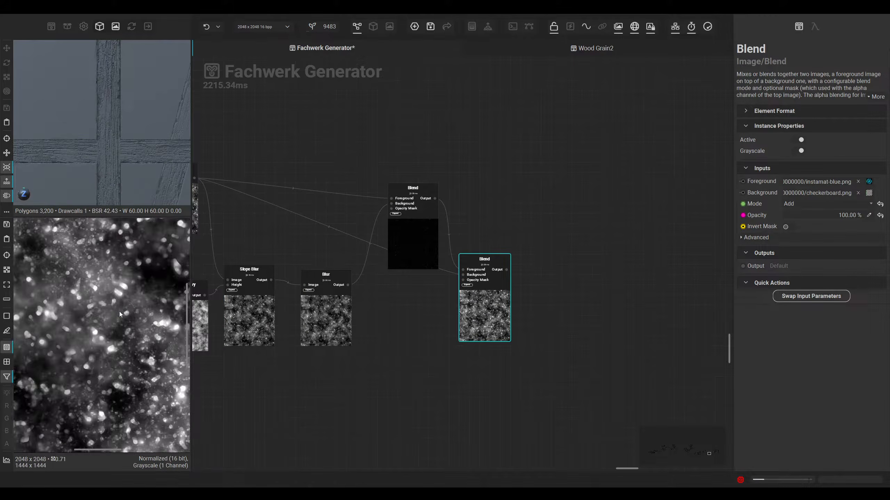
middle_click_drag(422, 350, 435, 356)
scroll(435, 356, "down", 4)
left_click_drag(304, 234, 560, 405)
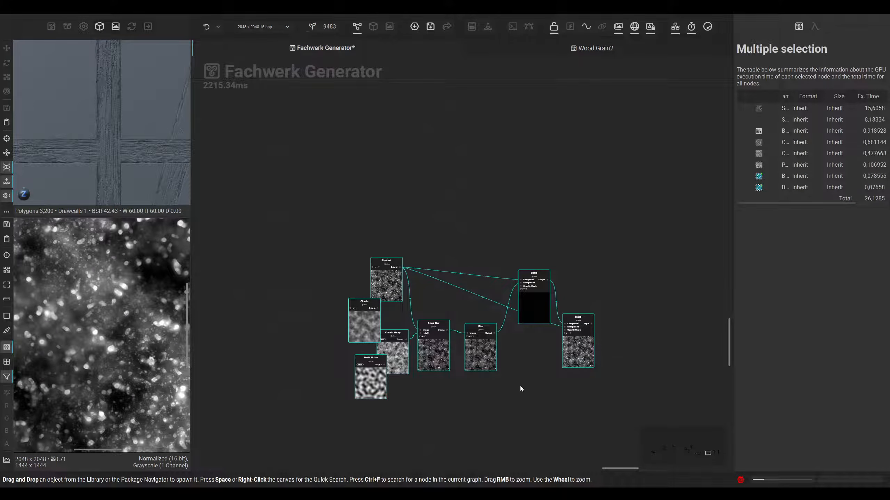
key("Delete")
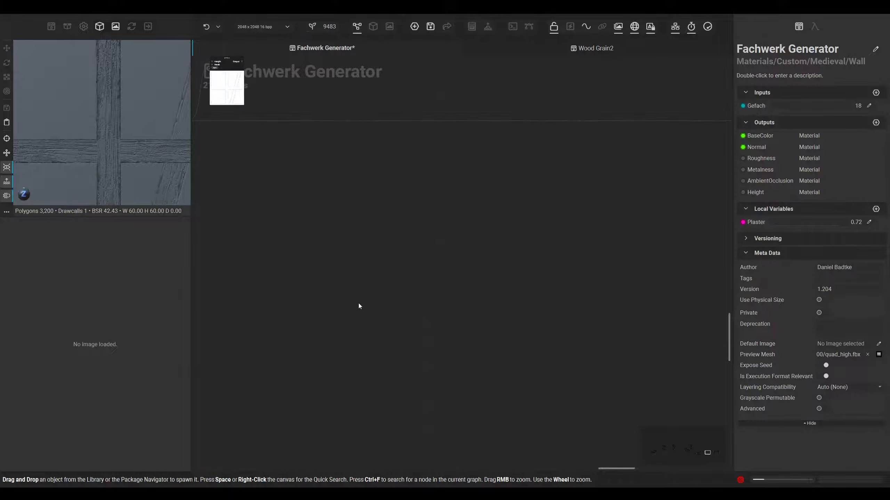
key("ctrl+s")
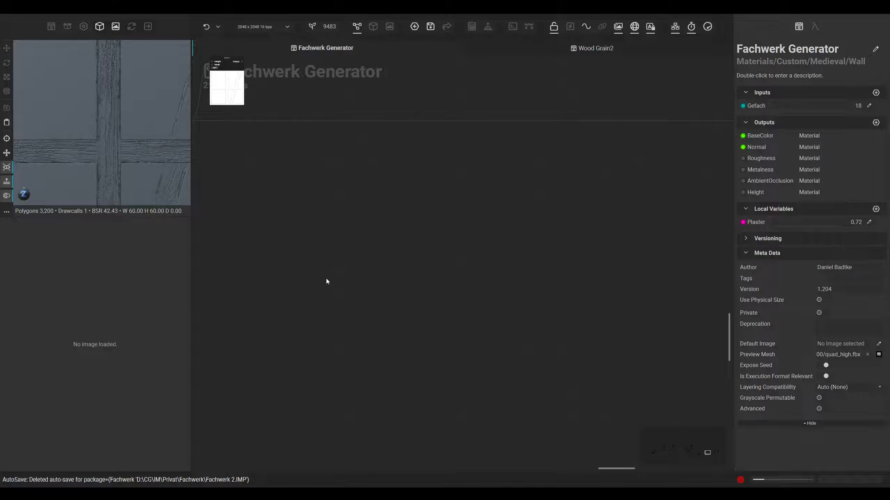
Align Fine Spots under the second Blend Height and tighten the spacing of the 2% Subtract Blend and Height To Ambient Occlusion
middle_click_drag(329, 269, 347, 320)
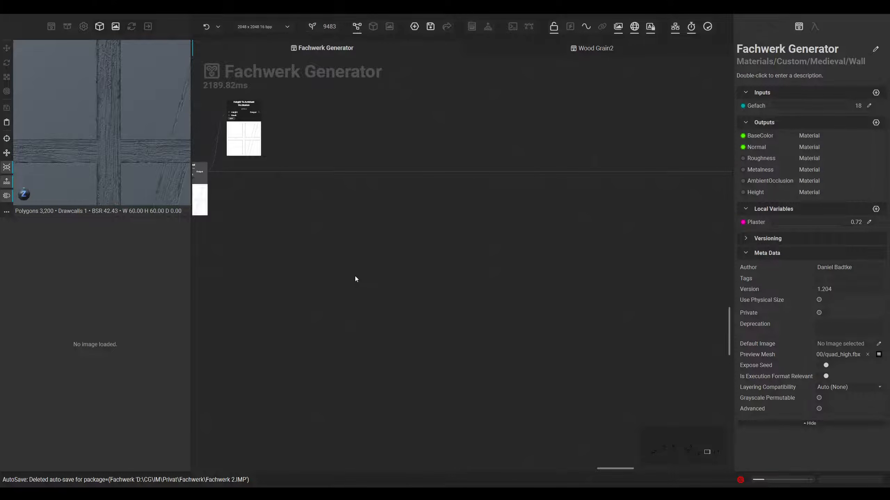
scroll(355, 276, "down", 3)
middle_click_drag(356, 276, 384, 331)
left_click(318, 262)
scroll(315, 300, "up", 3)
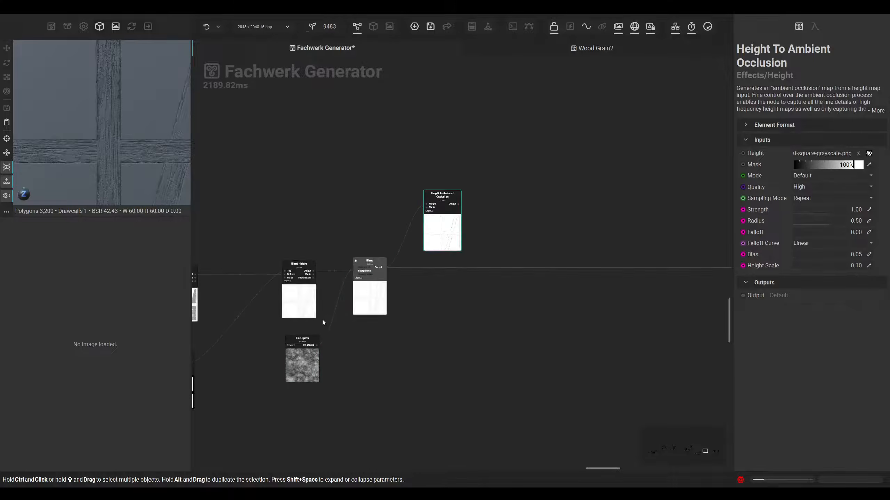
left_click(299, 348)
left_click_drag(362, 294, 352, 293)
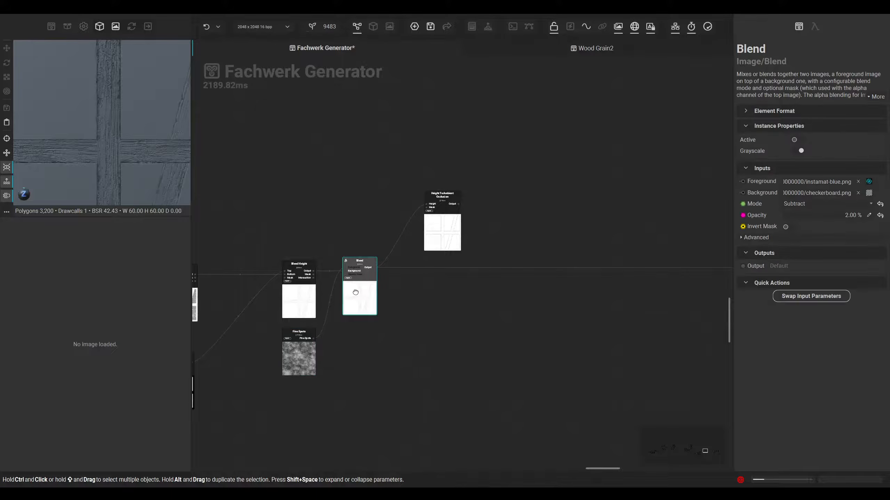
left_click_drag(424, 245, 403, 236)
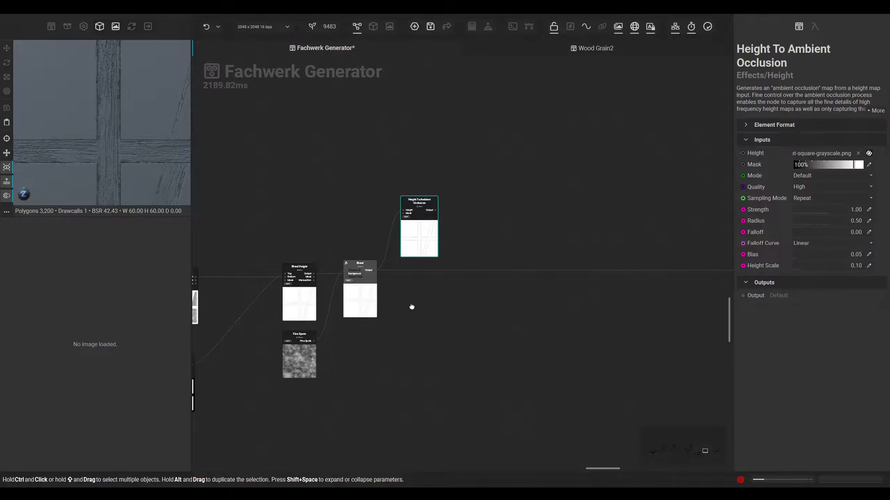
Adjust the upper bend of the long connection from Reroute Image to Height To Normal to keep its upper run level
scroll(429, 334, "down", 3)
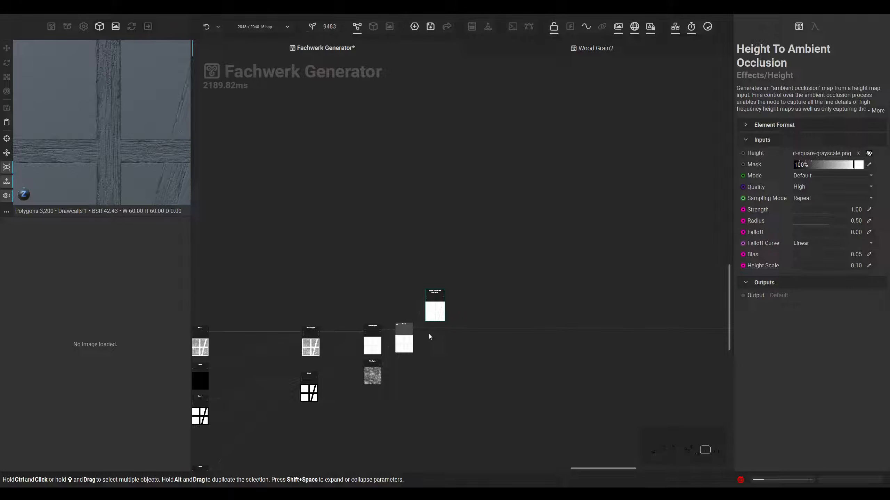
middle_click_drag(433, 211, 458, 310)
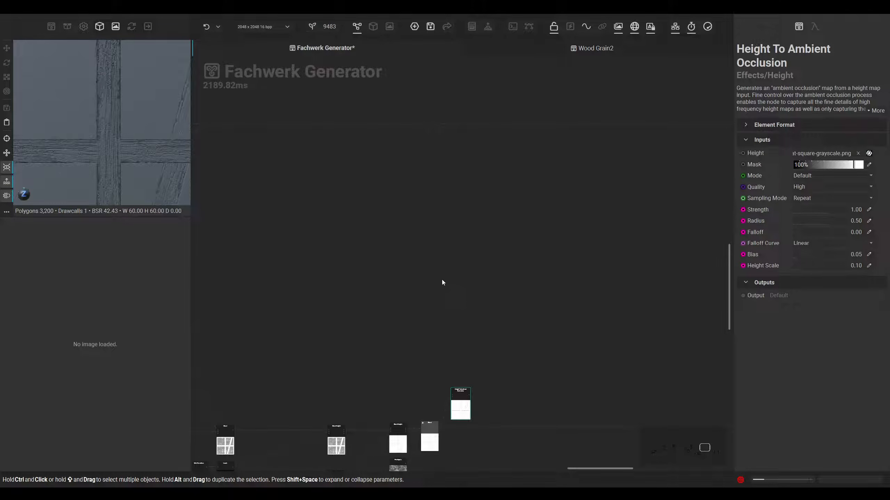
scroll(442, 281, "down", 4)
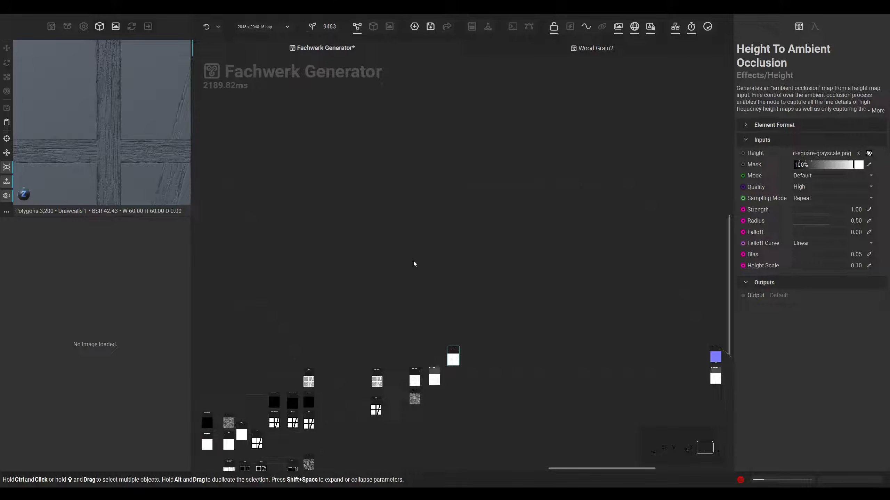
middle_click_drag(413, 264, 515, 244)
middle_click_drag(363, 181, 425, 234)
scroll(425, 234, "up", 3)
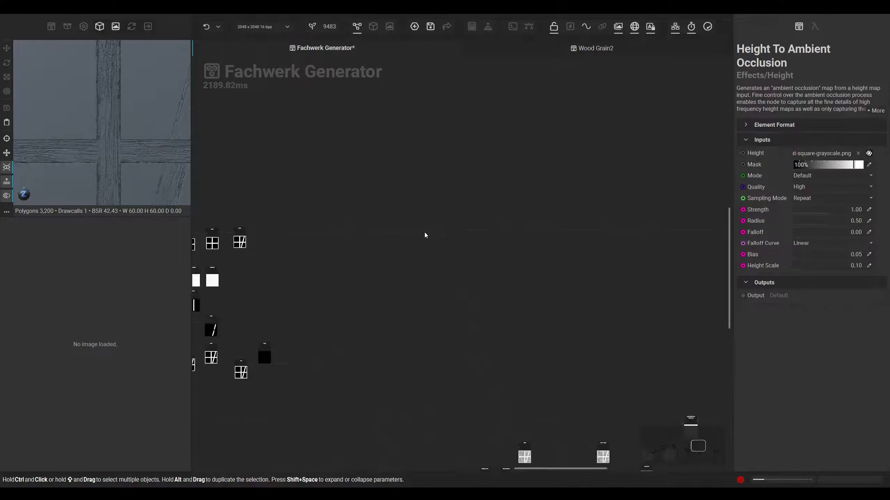
left_click(445, 231)
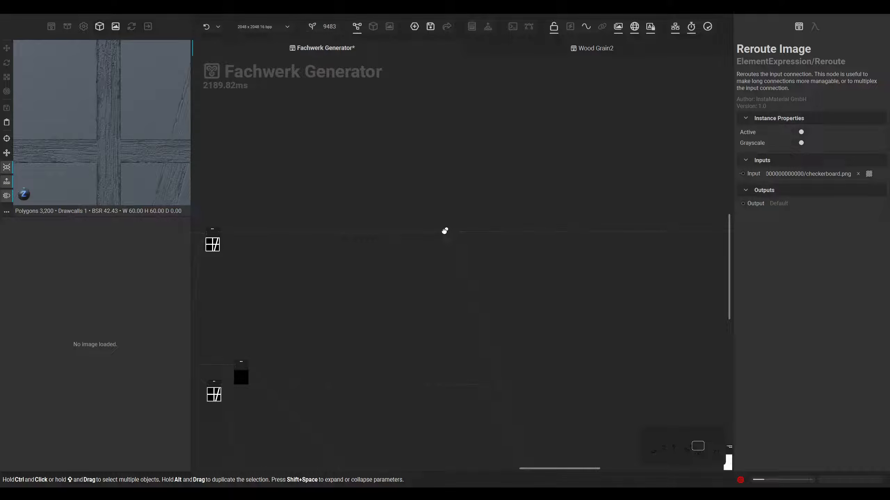
middle_click_drag(592, 265, 315, 266)
middle_click_drag(453, 265, 327, 265)
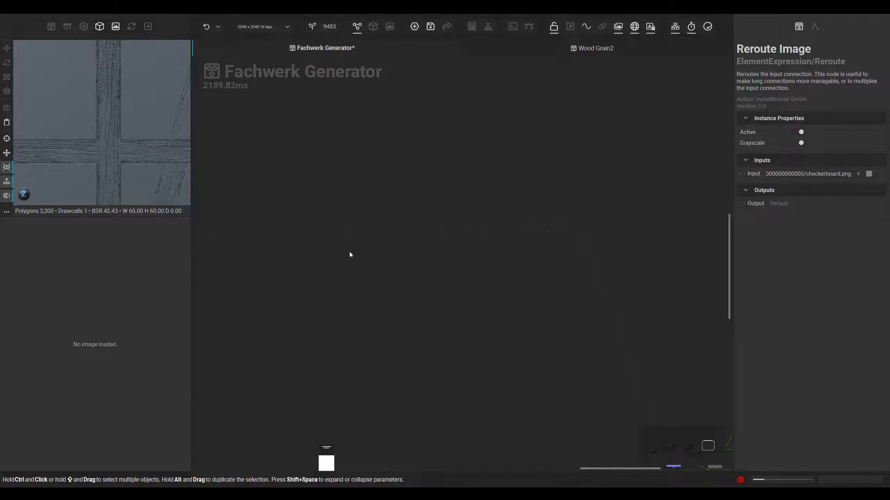
middle_click_drag(441, 252, 321, 274)
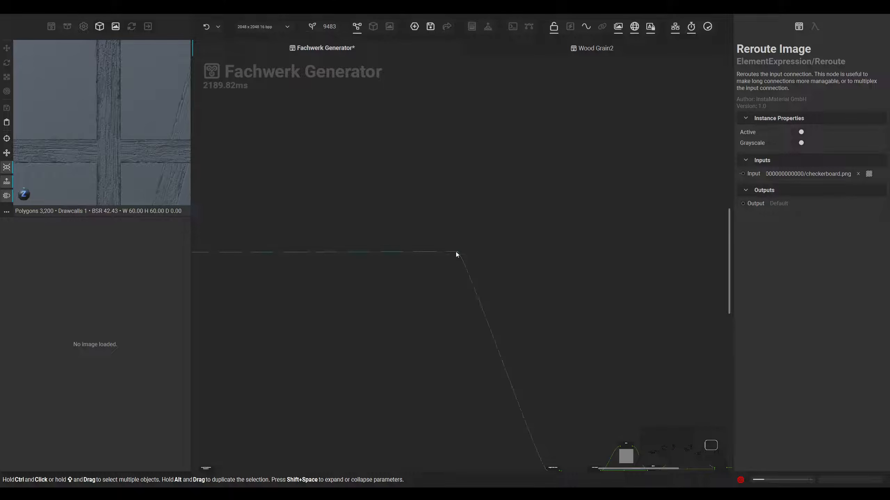
left_click(457, 251)
left_click_drag(456, 250, 456, 253)
key("Delete")
middle_click_drag(489, 411, 365, 254)
scroll(386, 259, "up", 1)
key("ctrl+z")
Give the connection from Reroute Image to Height To Normal a lower bend, level with the Height To Normal input
left_click_drag(392, 239, 383, 322)
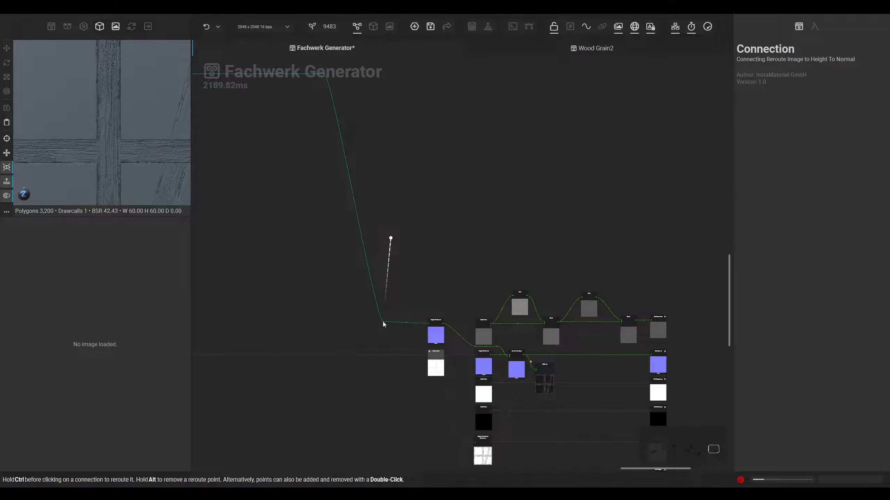
left_click_drag(383, 322, 388, 324)
Move the 0.89% Blur of the combined beam mask slightly left, away from the Subtract Blend
middle_click_drag(394, 336, 459, 325)
middle_click_drag(316, 303, 537, 298)
middle_click_drag(352, 244, 553, 259)
middle_click_drag(352, 279, 471, 248)
scroll(391, 259, "up", 2)
scroll(391, 259, "up", 1)
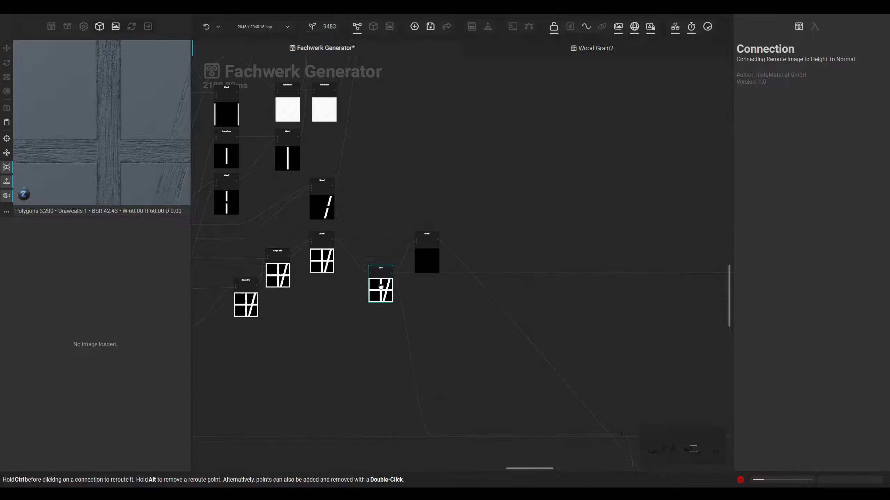
left_click_drag(380, 283, 374, 283)
Bend the connection from the Subtract Blend to Histogram Edit so it leaves the Blend horizontally before dropping down
middle_click_drag(394, 280, 367, 244)
scroll(374, 278, "down", 1)
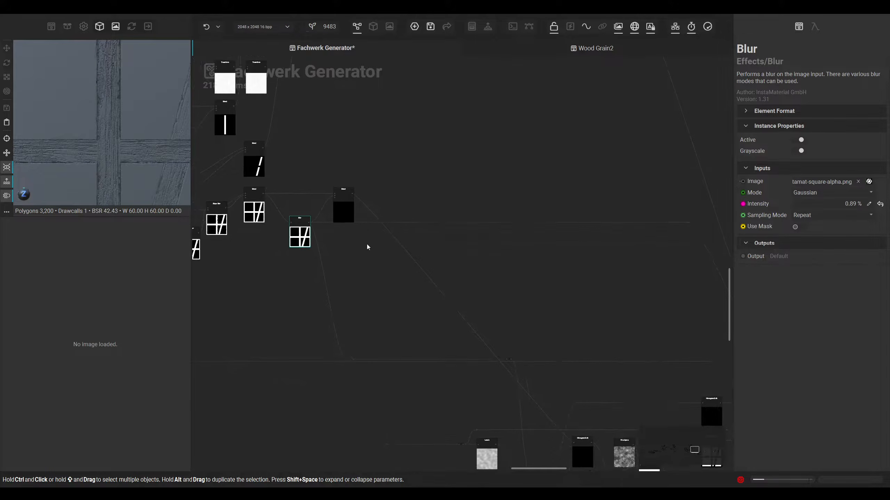
left_click(410, 257)
left_click_drag(428, 241, 489, 194, "ctrl")
middle_click_drag(497, 283, 435, 253)
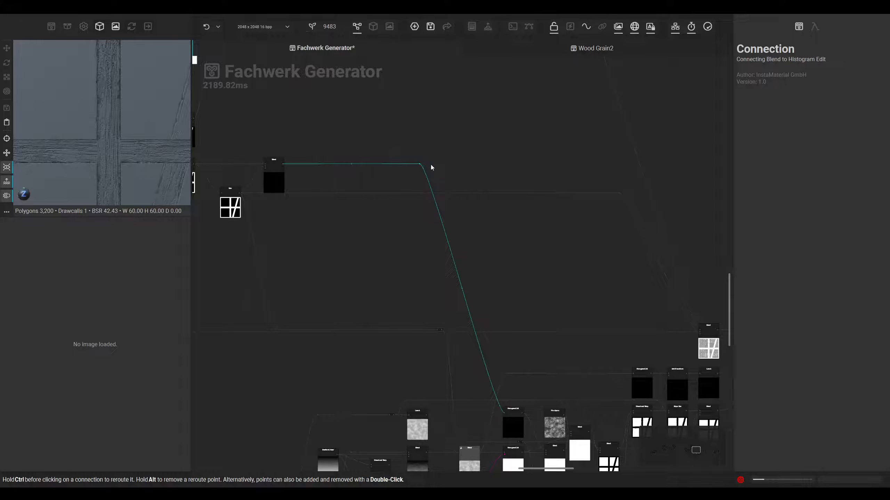
left_click_drag(419, 164, 426, 165)
Shift the bend of the connection from the mask Blur to the Blend's Opacity Mask slightly right
middle_click_drag(378, 261, 394, 266)
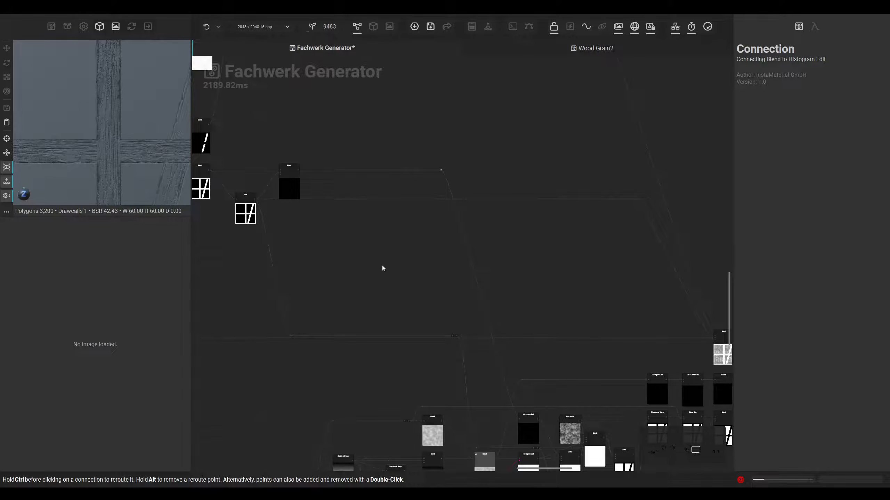
middle_click_drag(378, 262, 364, 273)
middle_click_drag(549, 219, 446, 250)
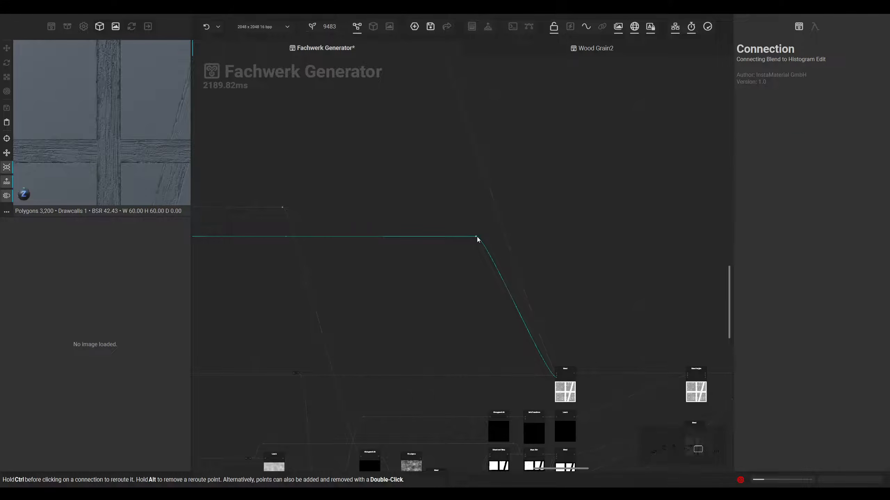
left_click_drag(477, 236, 487, 236)
Nudge the Subtract Blend and the mask Blend before it upward, and level the bend of the outgoing connection with them
middle_click_drag(460, 270, 554, 259)
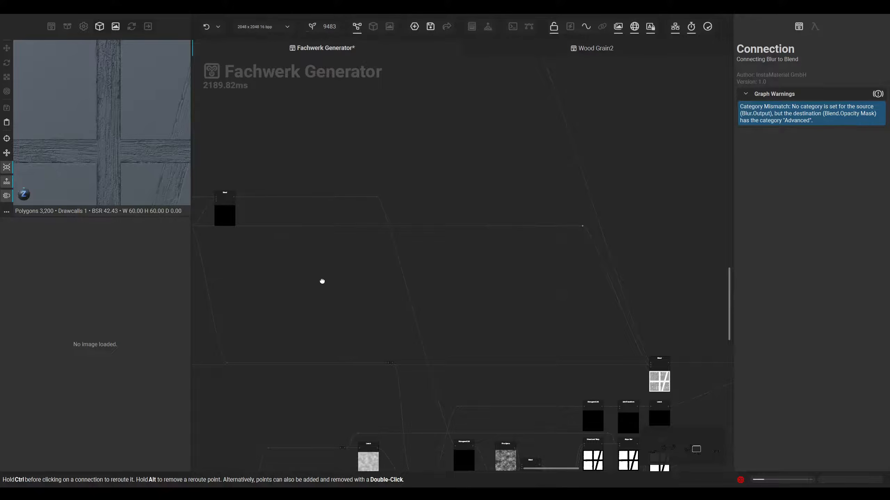
middle_click_drag(318, 280, 486, 276)
middle_click_drag(425, 249, 447, 268)
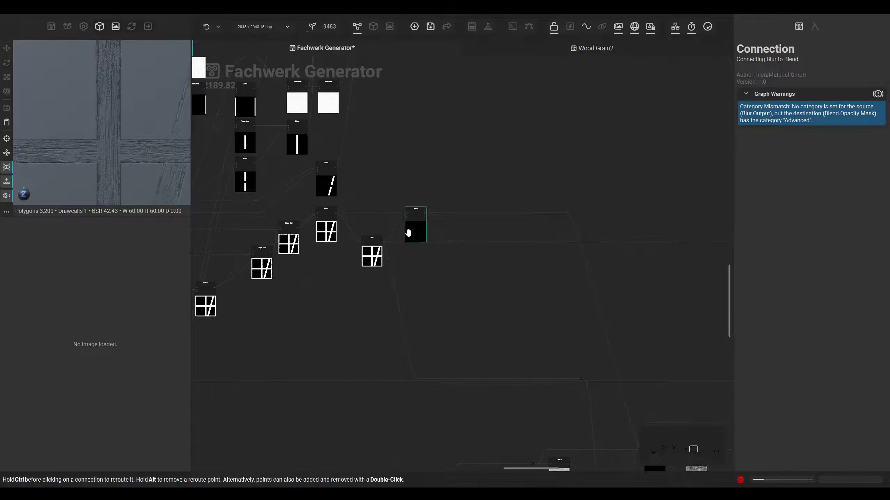
middle_click_drag(418, 234, 406, 275)
scroll(407, 254, "up", 3)
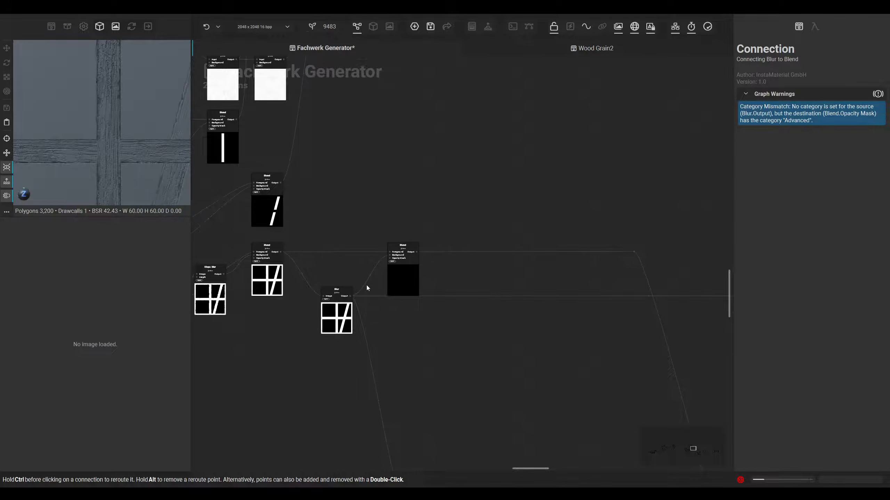
middle_click_drag(378, 276, 383, 279)
left_click(403, 280)
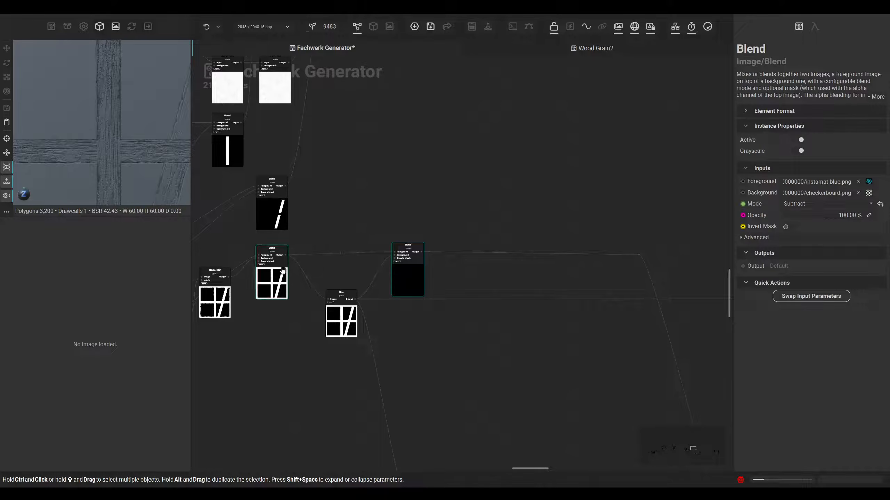
left_click_drag(281, 275, 281, 272)
left_click_drag(638, 255, 638, 252)
Lower the 83.07% Blend beside the second Slope Blur and bend its incoming Blend connection to run underneath both Slope Blurs
middle_click_drag(454, 315, 575, 290)
left_click_drag(394, 257, 398, 278)
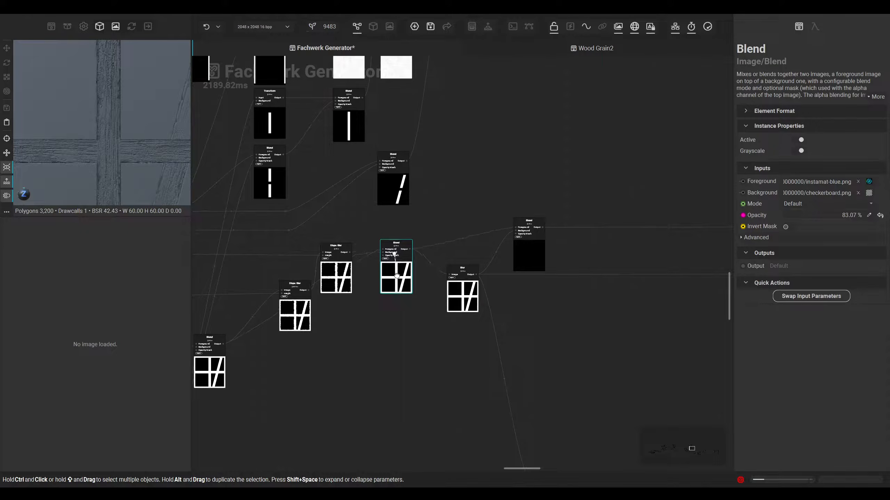
middle_click_drag(332, 322, 462, 291)
left_click(385, 303)
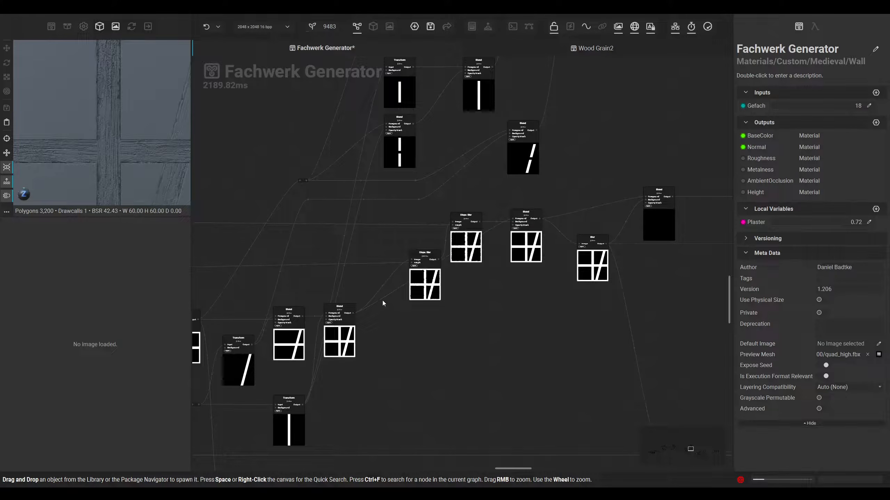
left_click_drag(383, 300, 483, 315)
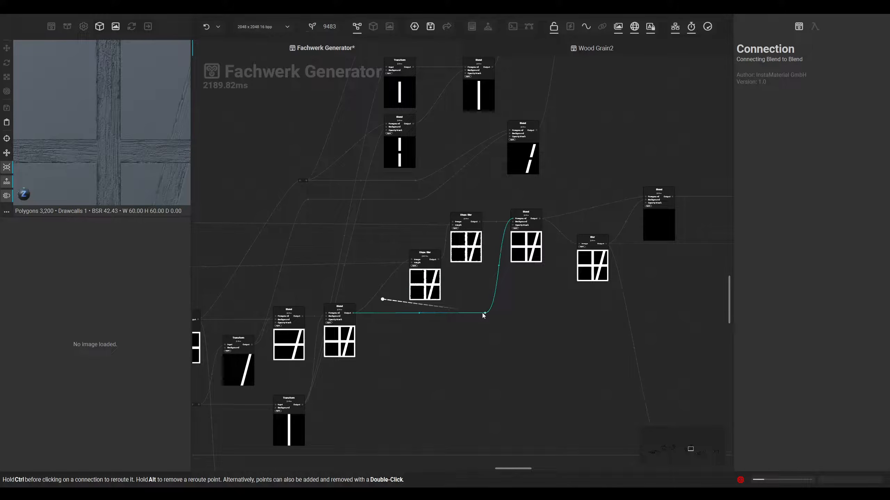
left_click(457, 334)
Route the vertical beam Transform's output through a Reroute Image placed just before the Blend of the split vertical beam
middle_click_drag(433, 347, 461, 340)
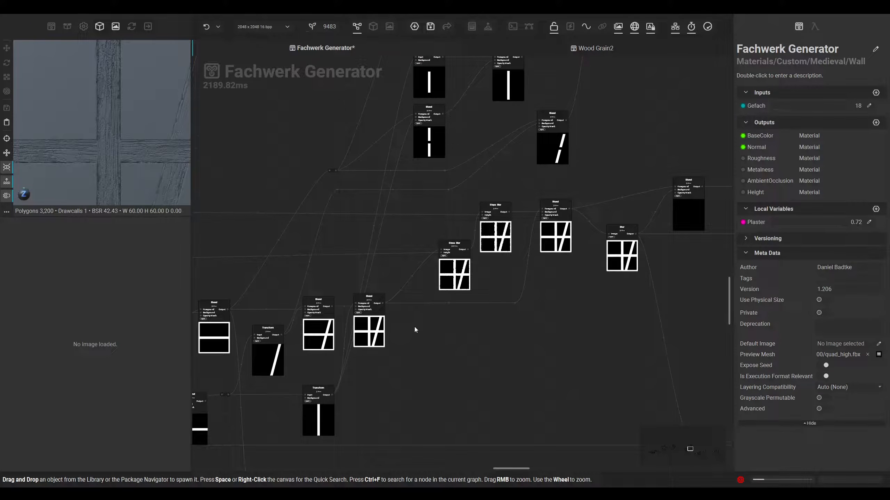
middle_click_drag(414, 327, 439, 330)
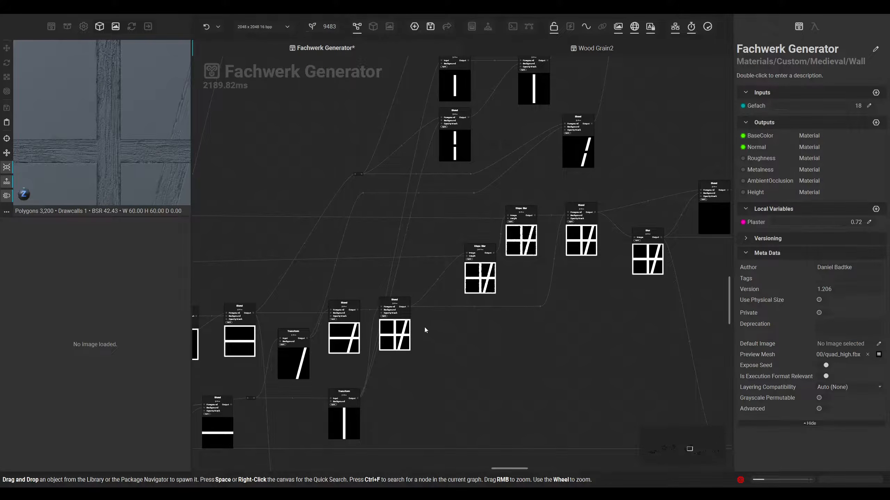
left_click(374, 354)
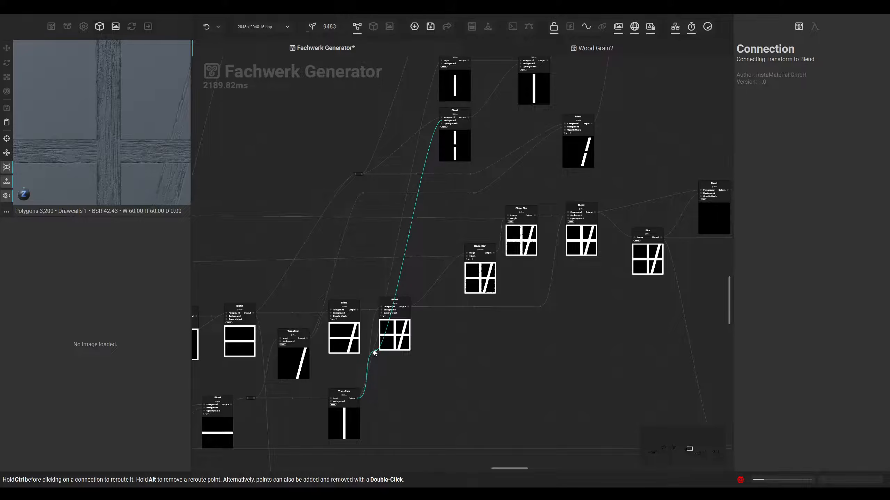
double_click(373, 351)
left_click_drag(381, 353, 415, 117)
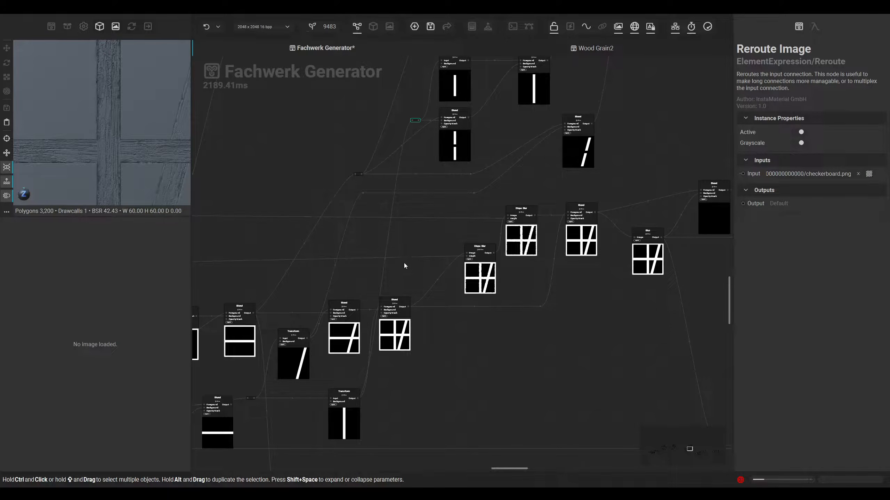
Nudge DB Grunge 003 and route its connection to Slope Blur through a Reroute Image level with the grunge output
scroll(410, 263, "down", 2)
middle_click_drag(412, 263, 524, 254)
left_click_drag(344, 257, 339, 251)
scroll(347, 253, "up", 2)
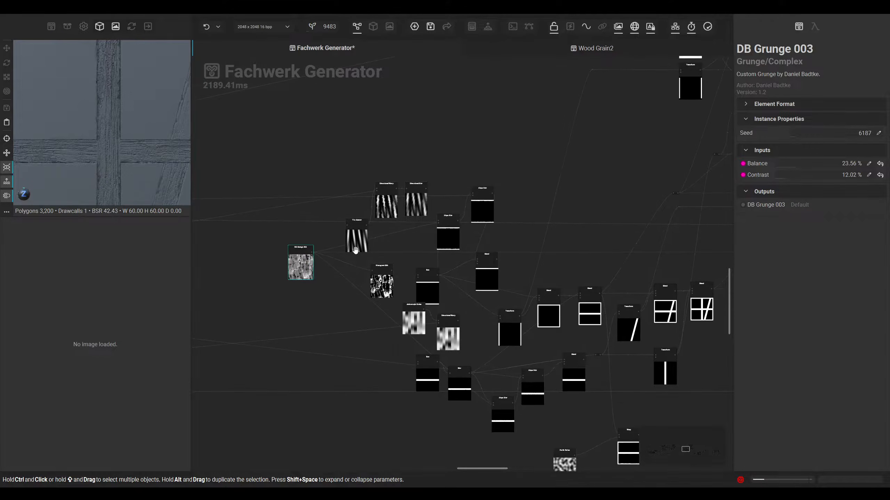
left_click(388, 234)
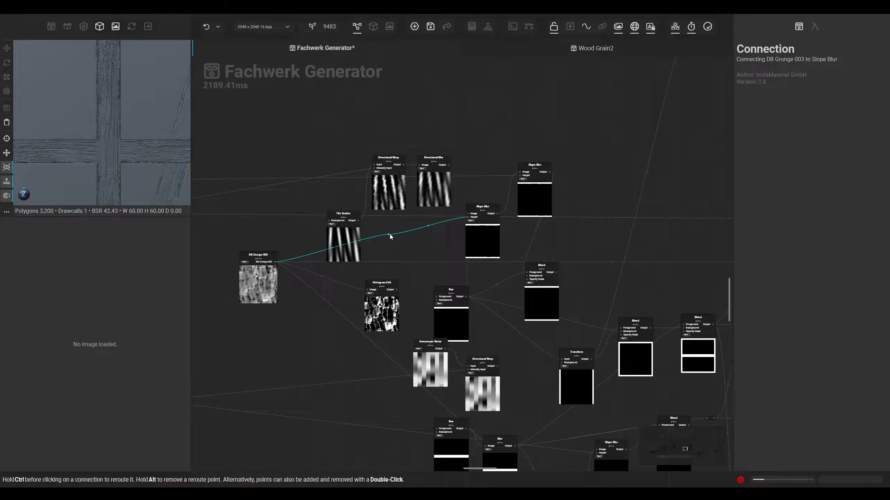
left_click_drag(387, 235, 424, 264, "ctrl")
left_click(423, 264)
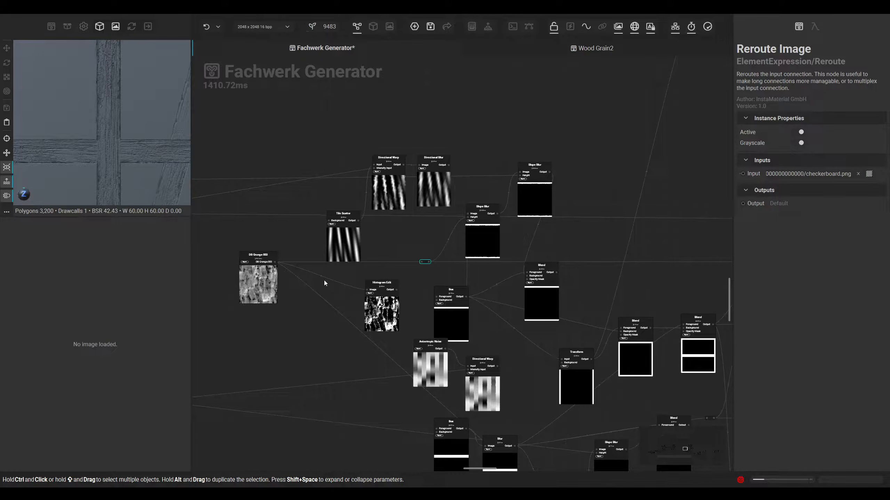
Move the grunge's Histogram Edit down and left, and line up the horizontal beam's Box, Blur and two Slope Blurs in a row
left_click_drag(374, 309, 322, 358)
middle_click_drag(310, 315, 284, 211)
middle_click_drag(325, 302, 316, 272)
left_click_drag(409, 317, 372, 357)
left_click_drag(477, 343, 449, 365)
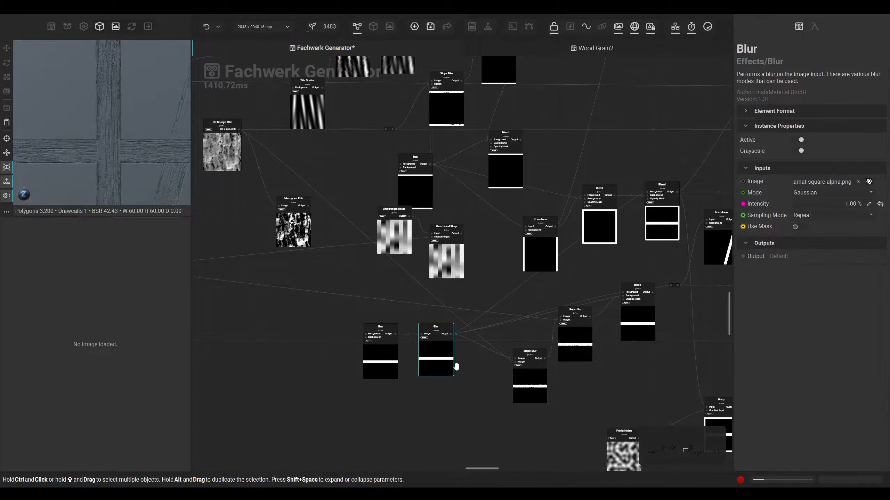
middle_click_drag(541, 388, 445, 369)
left_click_drag(445, 368, 408, 345)
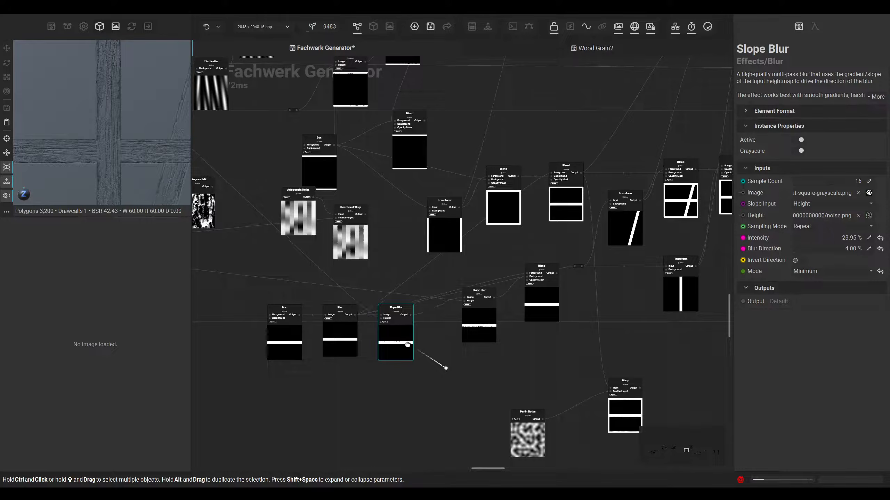
left_click_drag(480, 326, 445, 345)
Move the isolated Blend Height and the node following it right, closer to the beam section
middle_click_drag(196, 300, 540, 336)
scroll(322, 322, "down", 4)
middle_click_drag(203, 316, 661, 312)
middle_click_drag(345, 360, 428, 361)
left_click_drag(436, 343, 588, 343)
left_click_drag(411, 343, 557, 346)
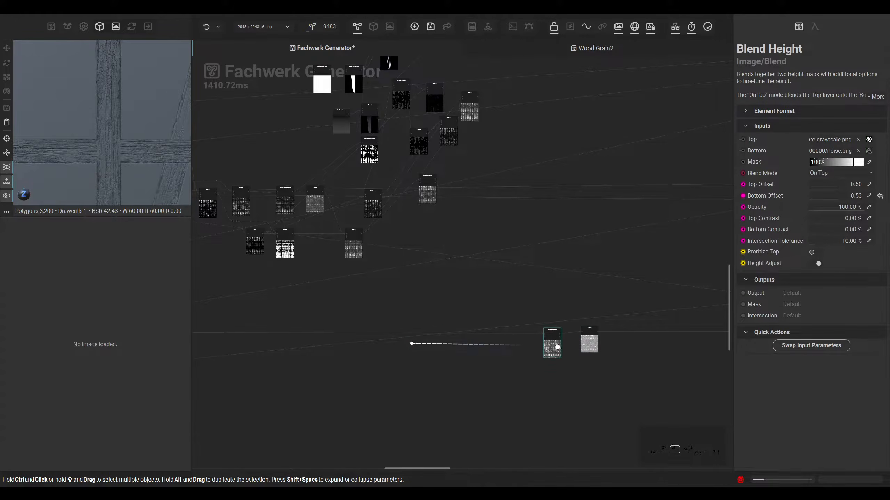
Insert a Reroute Image in the connection from the horizontal beam's Blur to the existing Reroute Image, ahead of the Blend
middle_click_drag(687, 385, 404, 375)
middle_click_drag(549, 371, 378, 361)
middle_click_drag(462, 356, 344, 354)
scroll(476, 281, "up", 4)
left_click(460, 303)
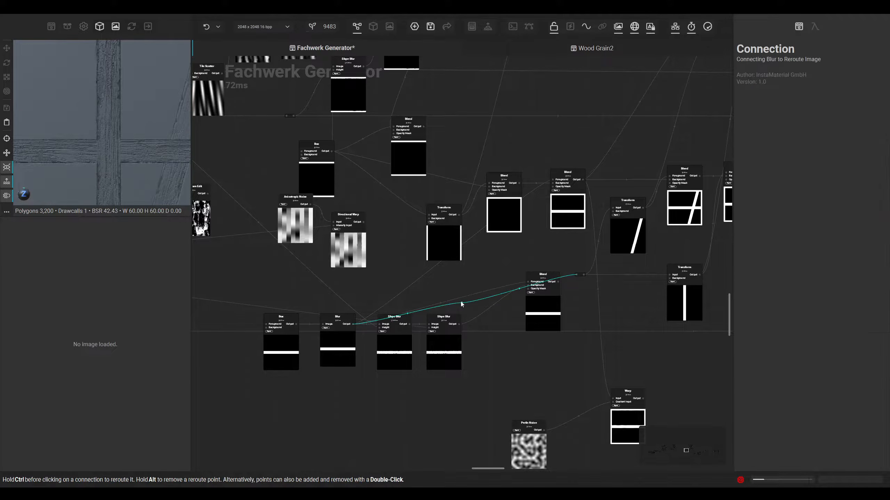
left_click_drag(460, 302, 452, 277)
left_click(456, 297, "ctrl")
Bend the connection between the two Reroute Images to pass above the horizontal beam's 92.59% Blend, and move that Blend down
left_click(516, 276)
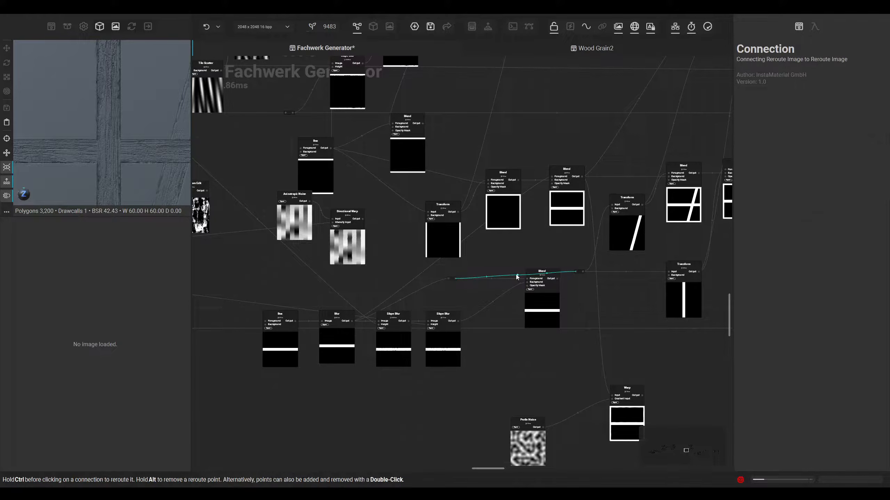
left_click_drag(517, 275, 474, 265)
middle_click_drag(489, 258, 402, 287)
scroll(401, 286, "up", 2)
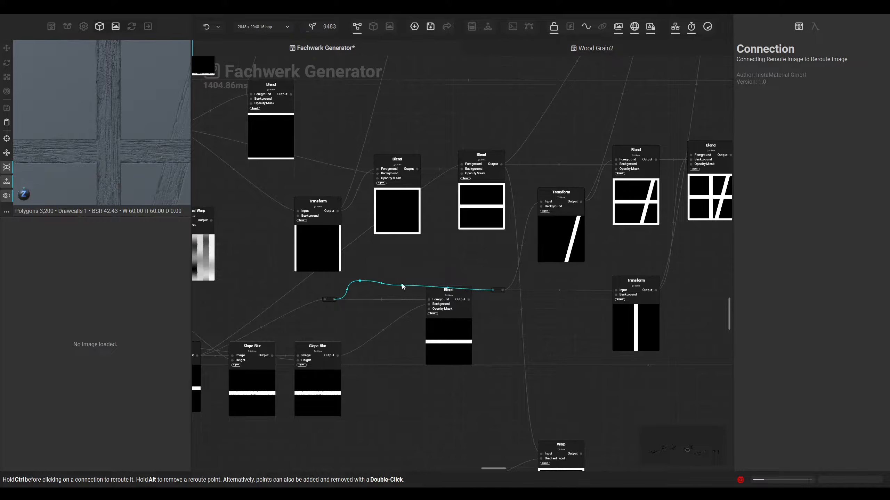
left_click_drag(401, 287, 471, 282)
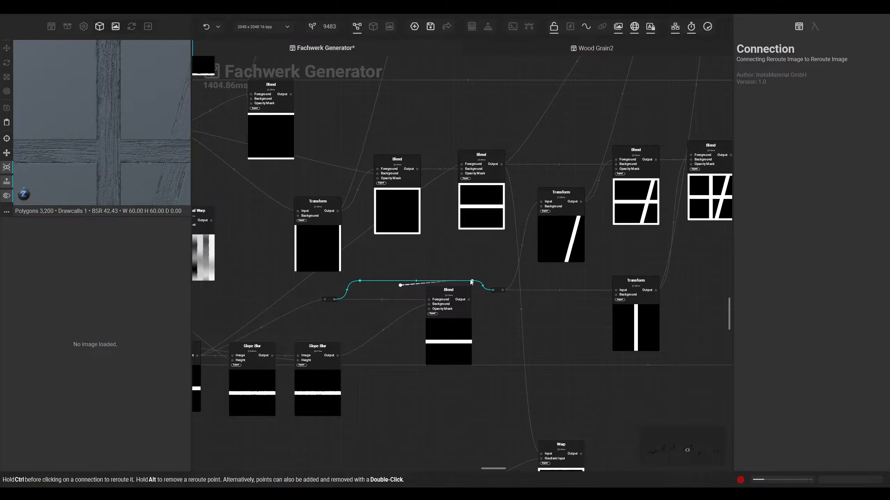
scroll(472, 284, "down", 2)
left_click_drag(452, 332, 452, 360)
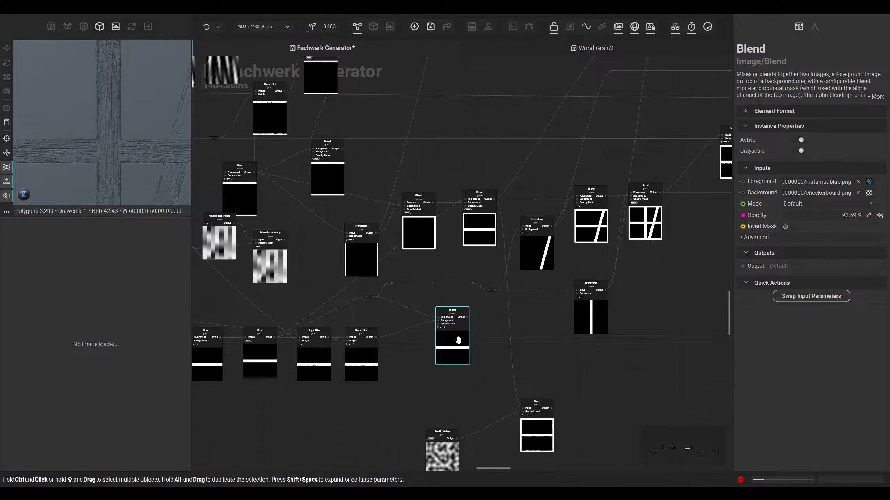
Delete the horizontal beam's 92.59% Blend, remove the bend between the two Reroute Images, and move the first Reroute Image closer to the second
key("Delete")
double_click(392, 286)
left_click_drag(369, 294, 423, 287)
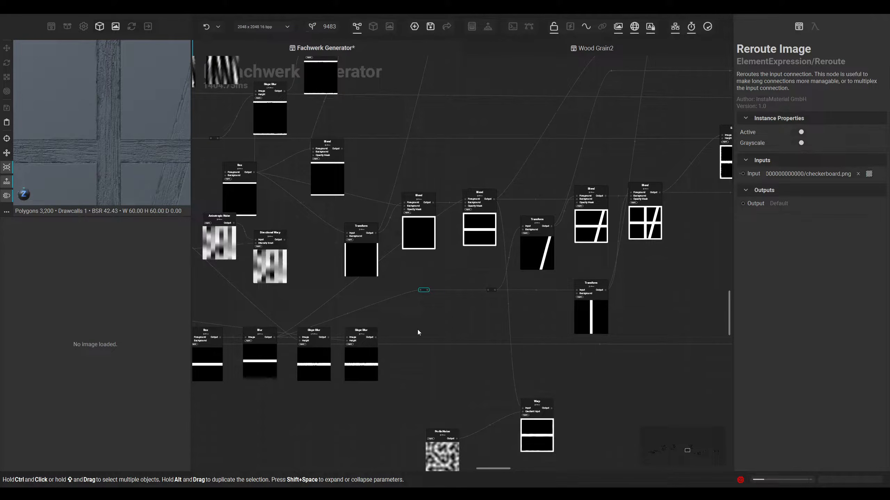
Delete the unused Warp below the beam section together with the Perlin Noise feeding it
scroll(417, 330, "down", 2)
left_click_drag(447, 417, 454, 371)
left_click_drag(502, 395, 495, 369)
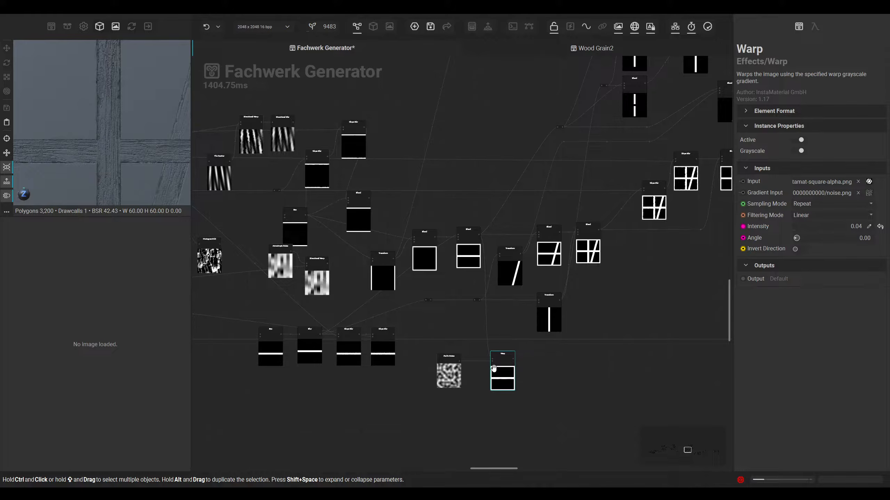
middle_click_drag(542, 382, 510, 383)
left_click_drag(477, 381, 476, 377)
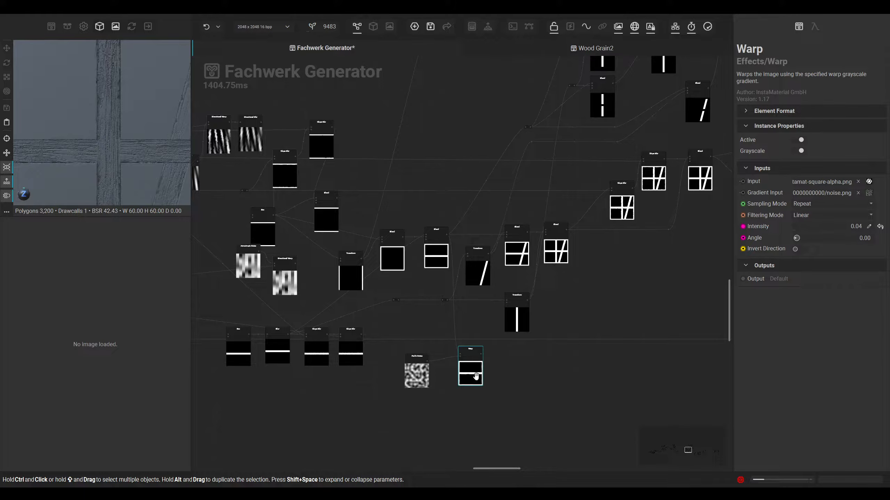
key("Delete")
left_click_drag(416, 375, 450, 370)
key("Delete")
Move the Reroute Image beside the split vertical beam's Blend up and left, nearly level with the neighbouring Reroute Image
middle_click_drag(616, 306, 387, 383)
scroll(441, 366, "down", 3)
middle_click_drag(441, 365, 398, 383)
scroll(441, 294, "up", 5)
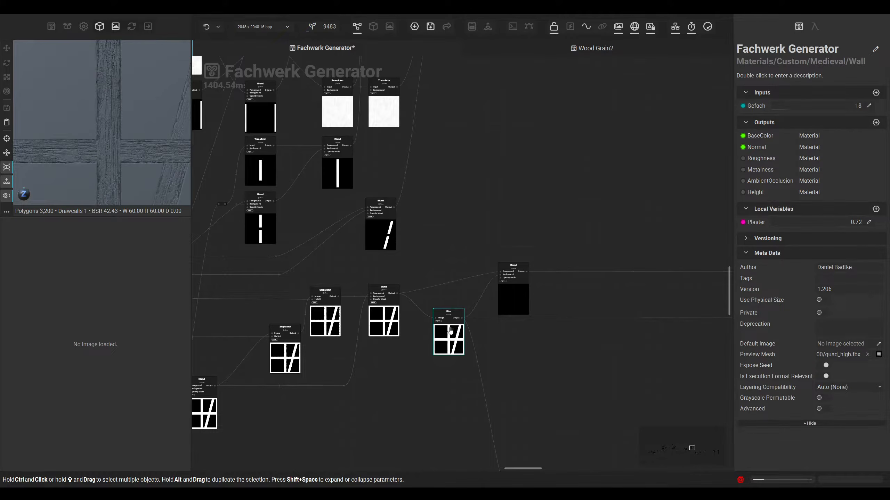
middle_click_drag(473, 312, 319, 317)
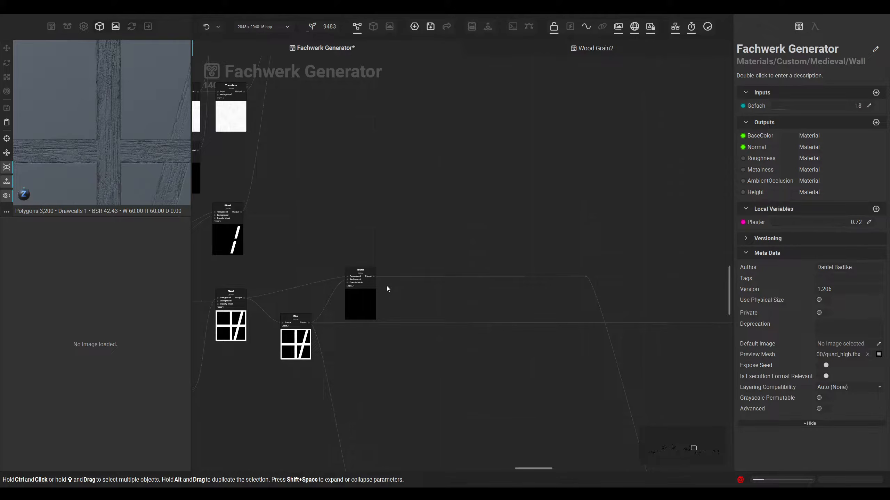
scroll(443, 252, "down", 4)
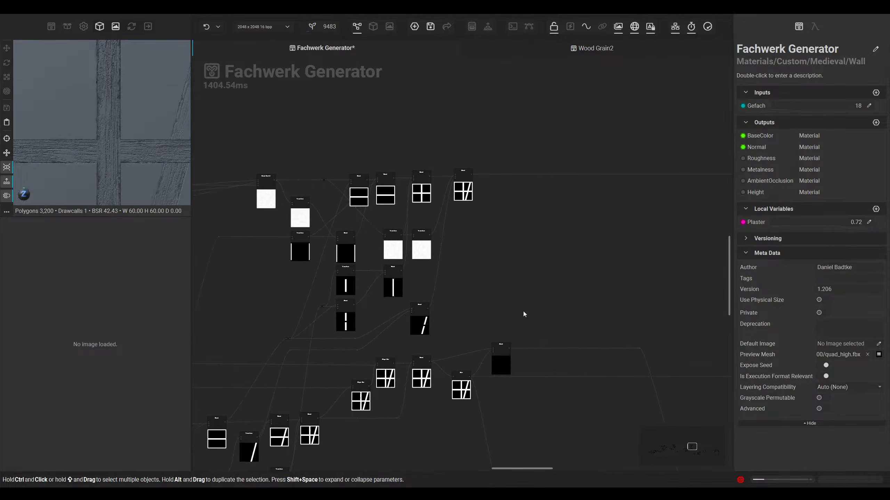
scroll(382, 313, "up", 3)
left_click_drag(382, 313, 366, 283)
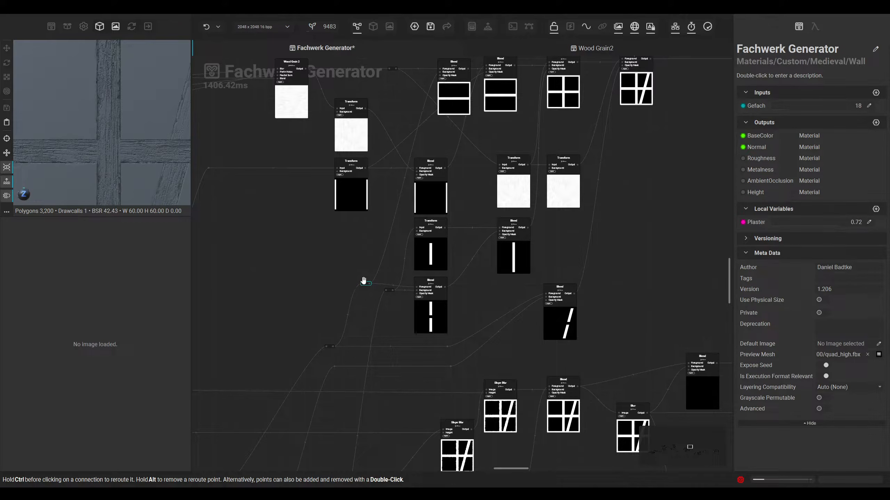
left_click(363, 281)
left_click_drag(363, 280, 360, 287)
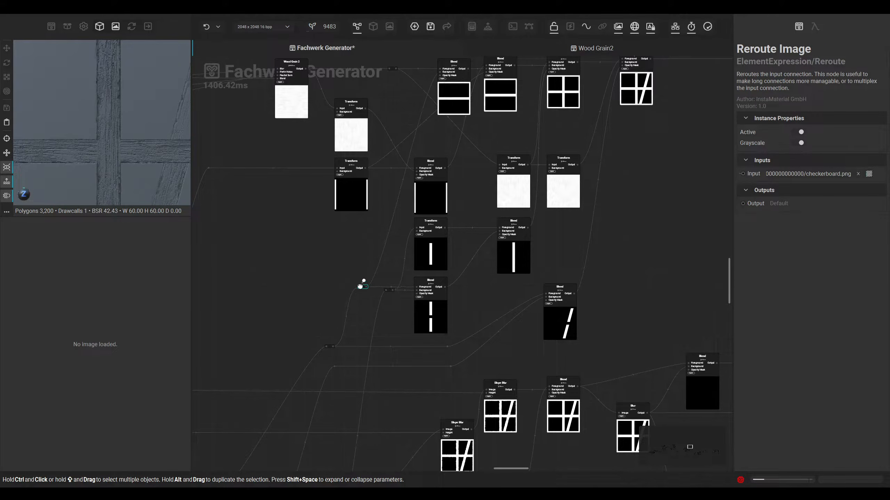
Add a bend point to the connection from the upper Reroute Image to the wood grain Transform, placed just above the side beams' Blend
middle_click_drag(383, 239, 338, 320)
left_click_drag(342, 318, 373, 165, "ctrl")
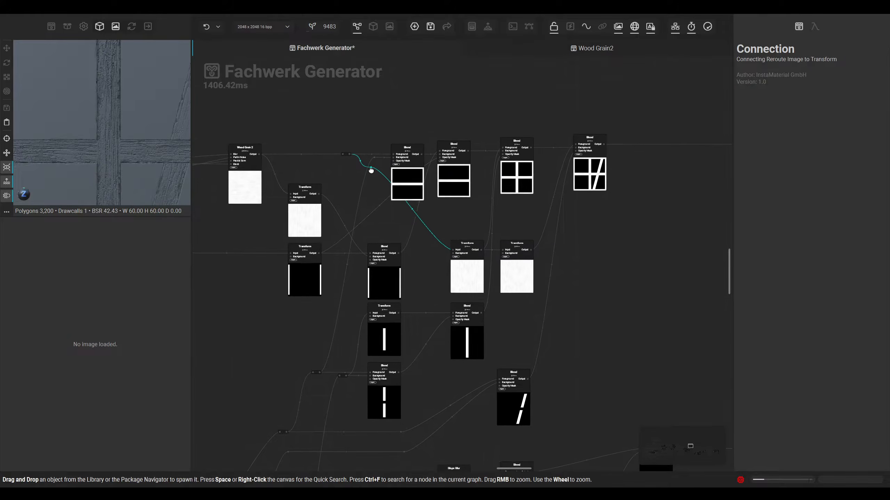
middle_click_drag(372, 167, 361, 153)
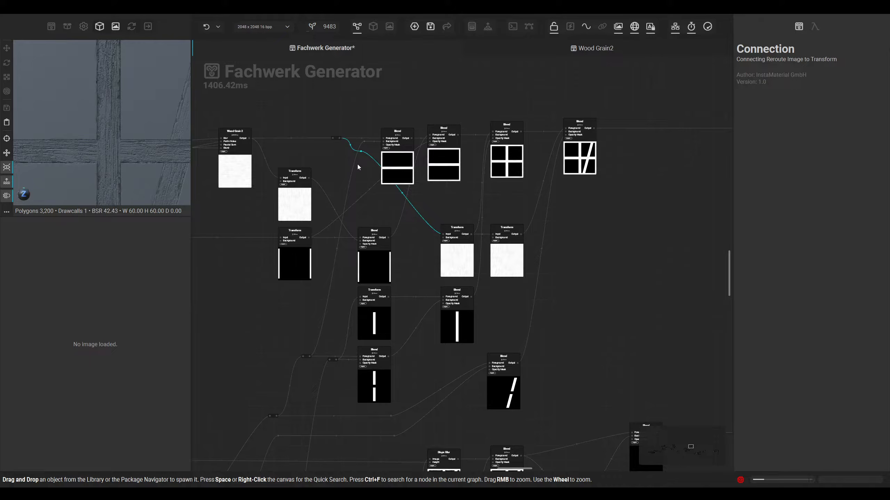
left_click_drag(360, 151, 368, 218)
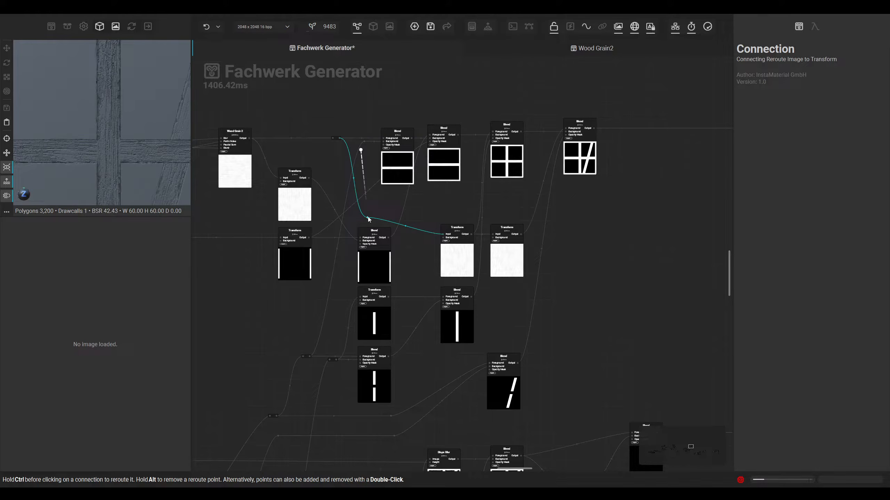
middle_click_drag(393, 220, 244, 228)
left_click(244, 229)
left_click_drag(244, 229, 235, 230)
middle_click_drag(251, 234, 283, 233)
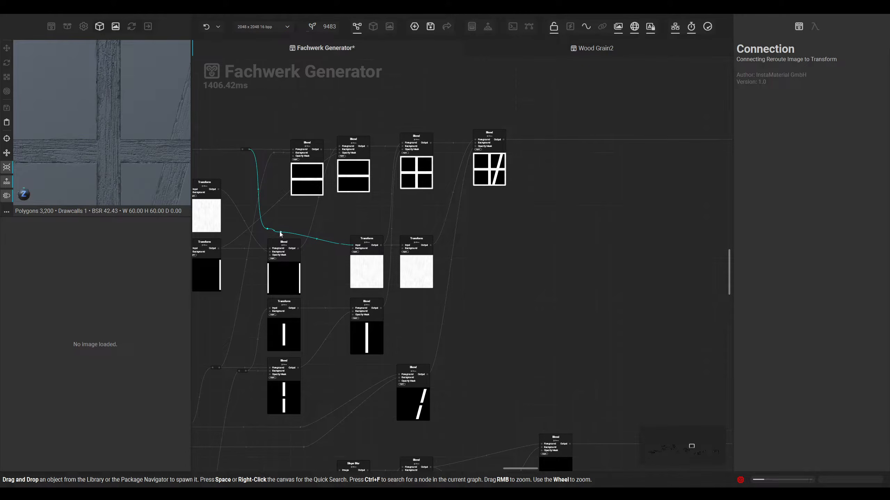
Add a second bend point just before the wood grain Transform, level with the first, so the connection runs straight above the side beams' Blend
left_click_drag(281, 232, 325, 232)
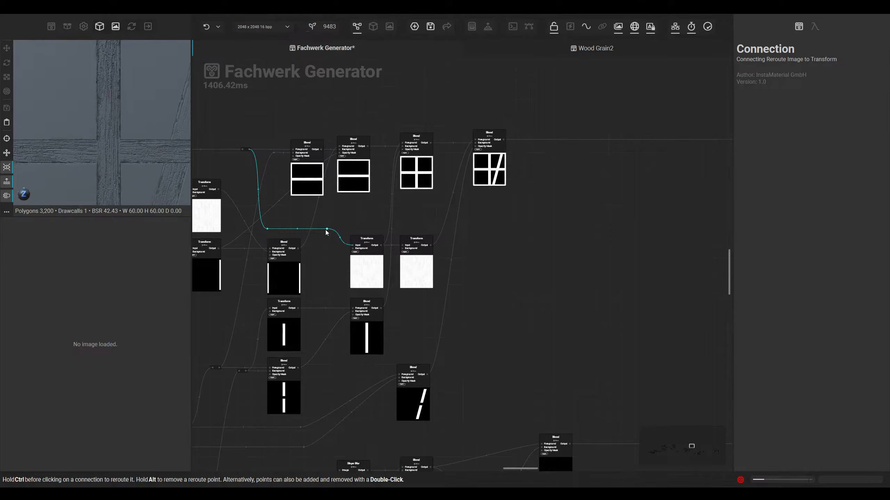
left_click_drag(328, 231, 331, 230)
middle_click_drag(335, 249, 349, 323)
scroll(299, 264, "up", 3)
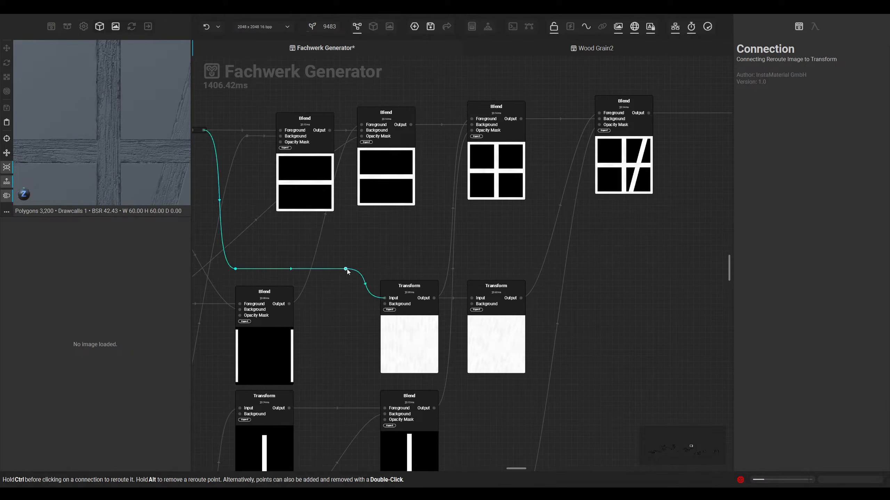
Align the two wood grain Transforms beneath the second and third frame Blends, and adjust the incoming connection's second bend point to match
left_click_drag(330, 269, 294, 269)
left_click_drag(381, 314, 358, 308)
left_click_drag(472, 326, 476, 322)
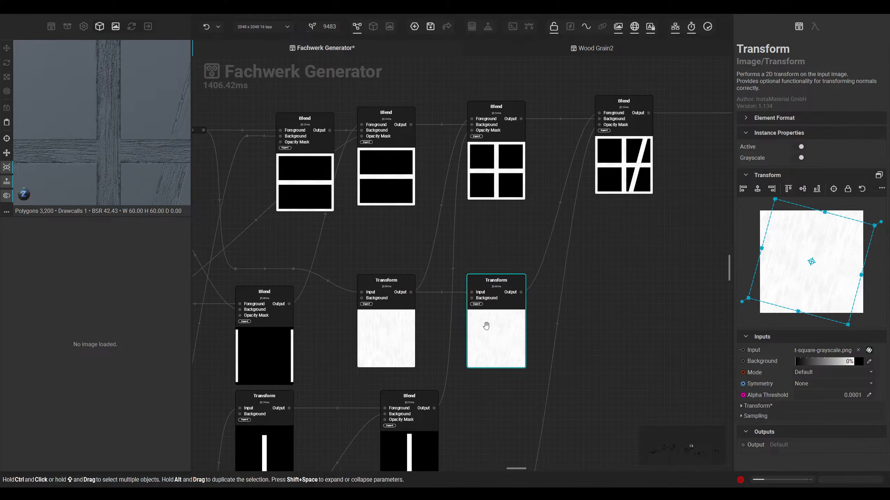
middle_click_drag(547, 318, 470, 338)
scroll(497, 302, "down", 4)
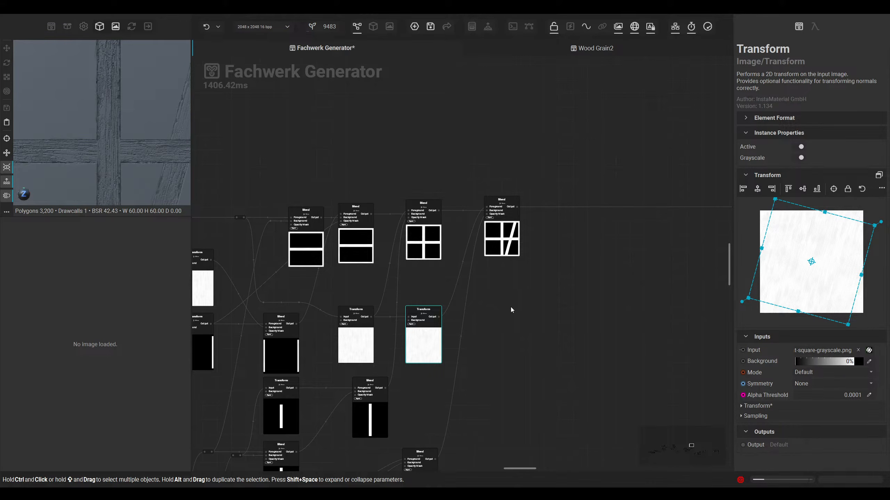
middle_click_drag(473, 316, 496, 291)
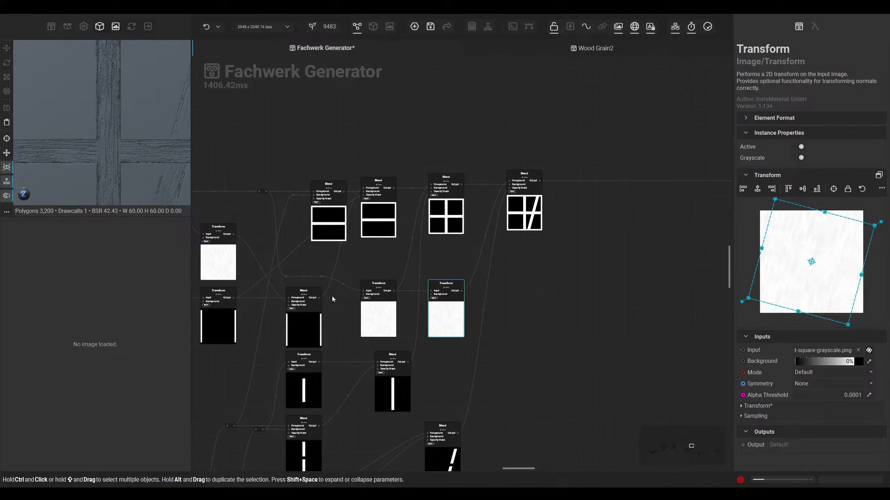
left_click_drag(322, 277, 343, 277)
middle_click_drag(396, 319, 349, 309)
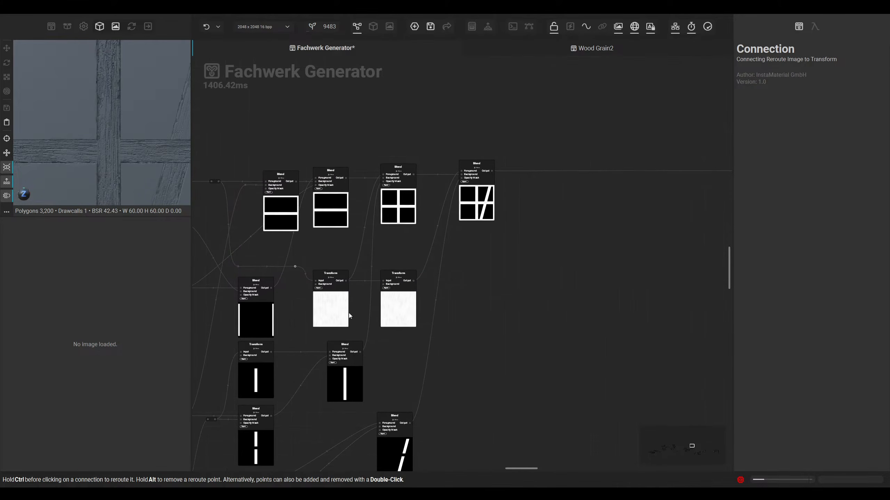
middle_click_drag(381, 357, 382, 336)
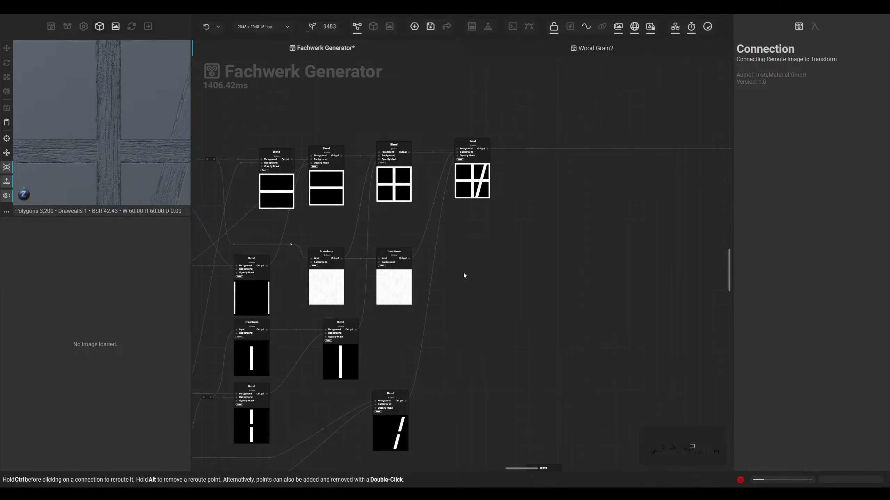
Enlarge the 3D preview and examine the wood grain on the vertical, horizontal and diagonal beams from an angle
left_click(373, 27)
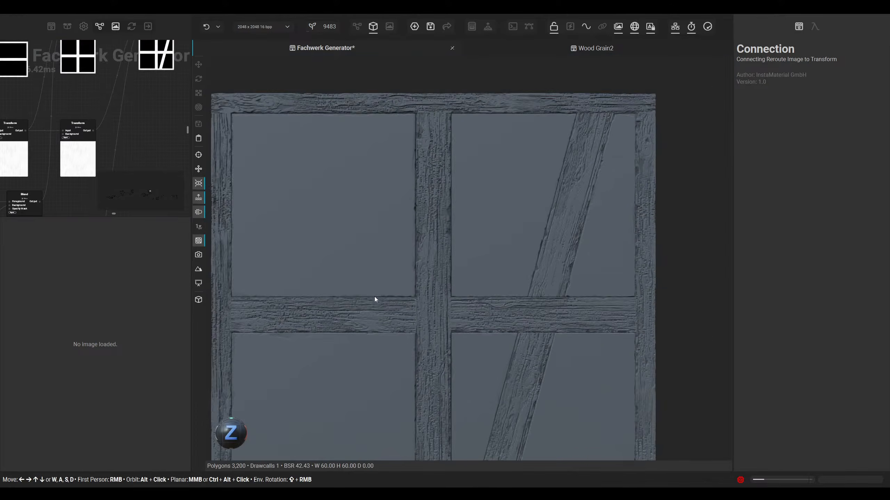
scroll(374, 295, "down", 2)
middle_click_drag(374, 316, 391, 271)
left_click_drag(233, 425, 243, 424)
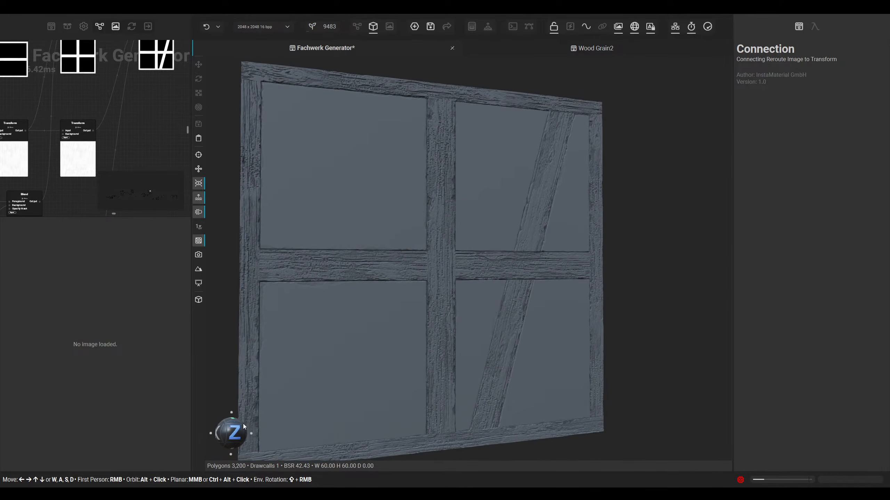
scroll(397, 305, "up", 4)
middle_click_drag(378, 256, 421, 259)
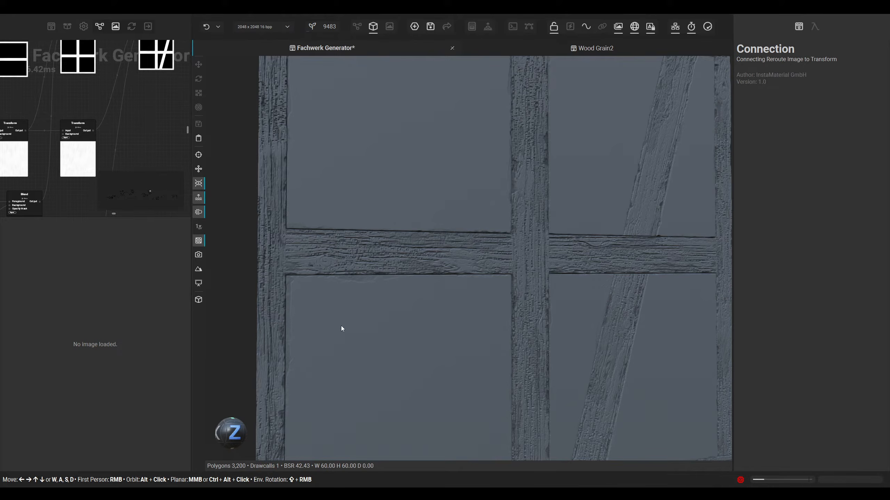
middle_click_drag(418, 284, 387, 287)
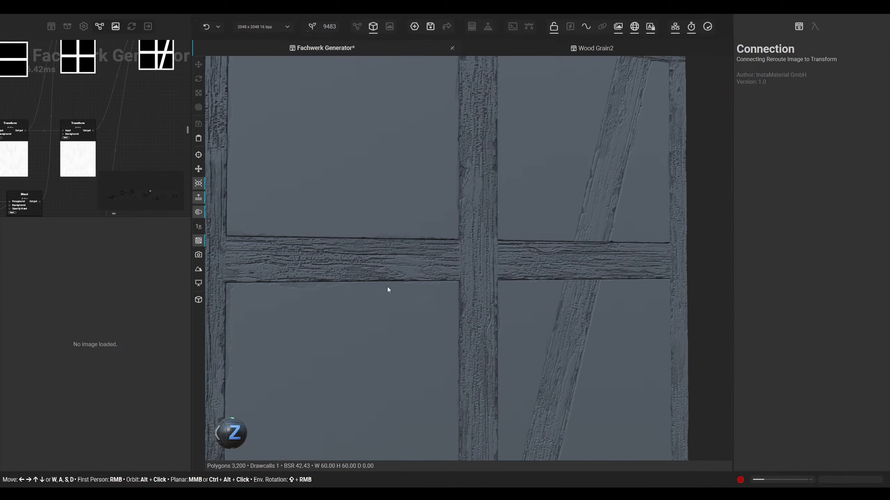
Set the generator's Plaster variable to 0.14 and its Gefach input to 22
left_click(181, 134)
left_click_drag(822, 221, 780, 224)
mouse_move(795, 105)
left_mouse_down()
mouse_move(861, 103)
mouse_move(761, 99)
mouse_move(792, 100)
left_mouse_up()
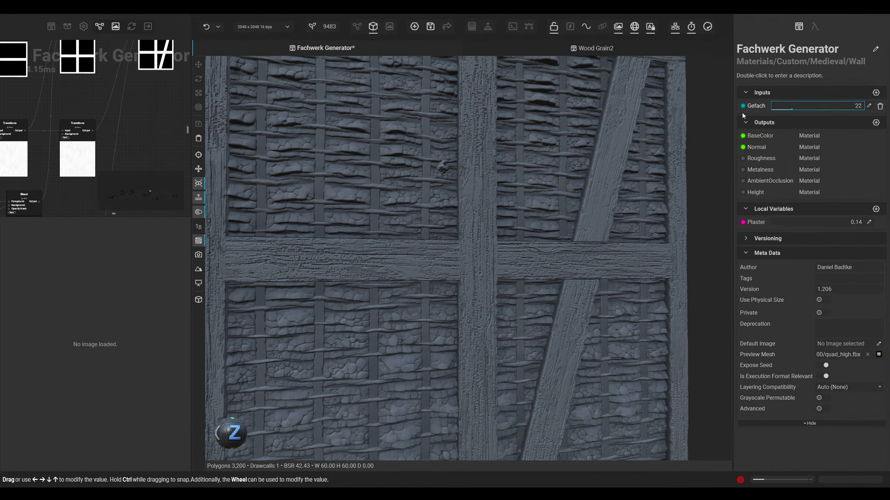